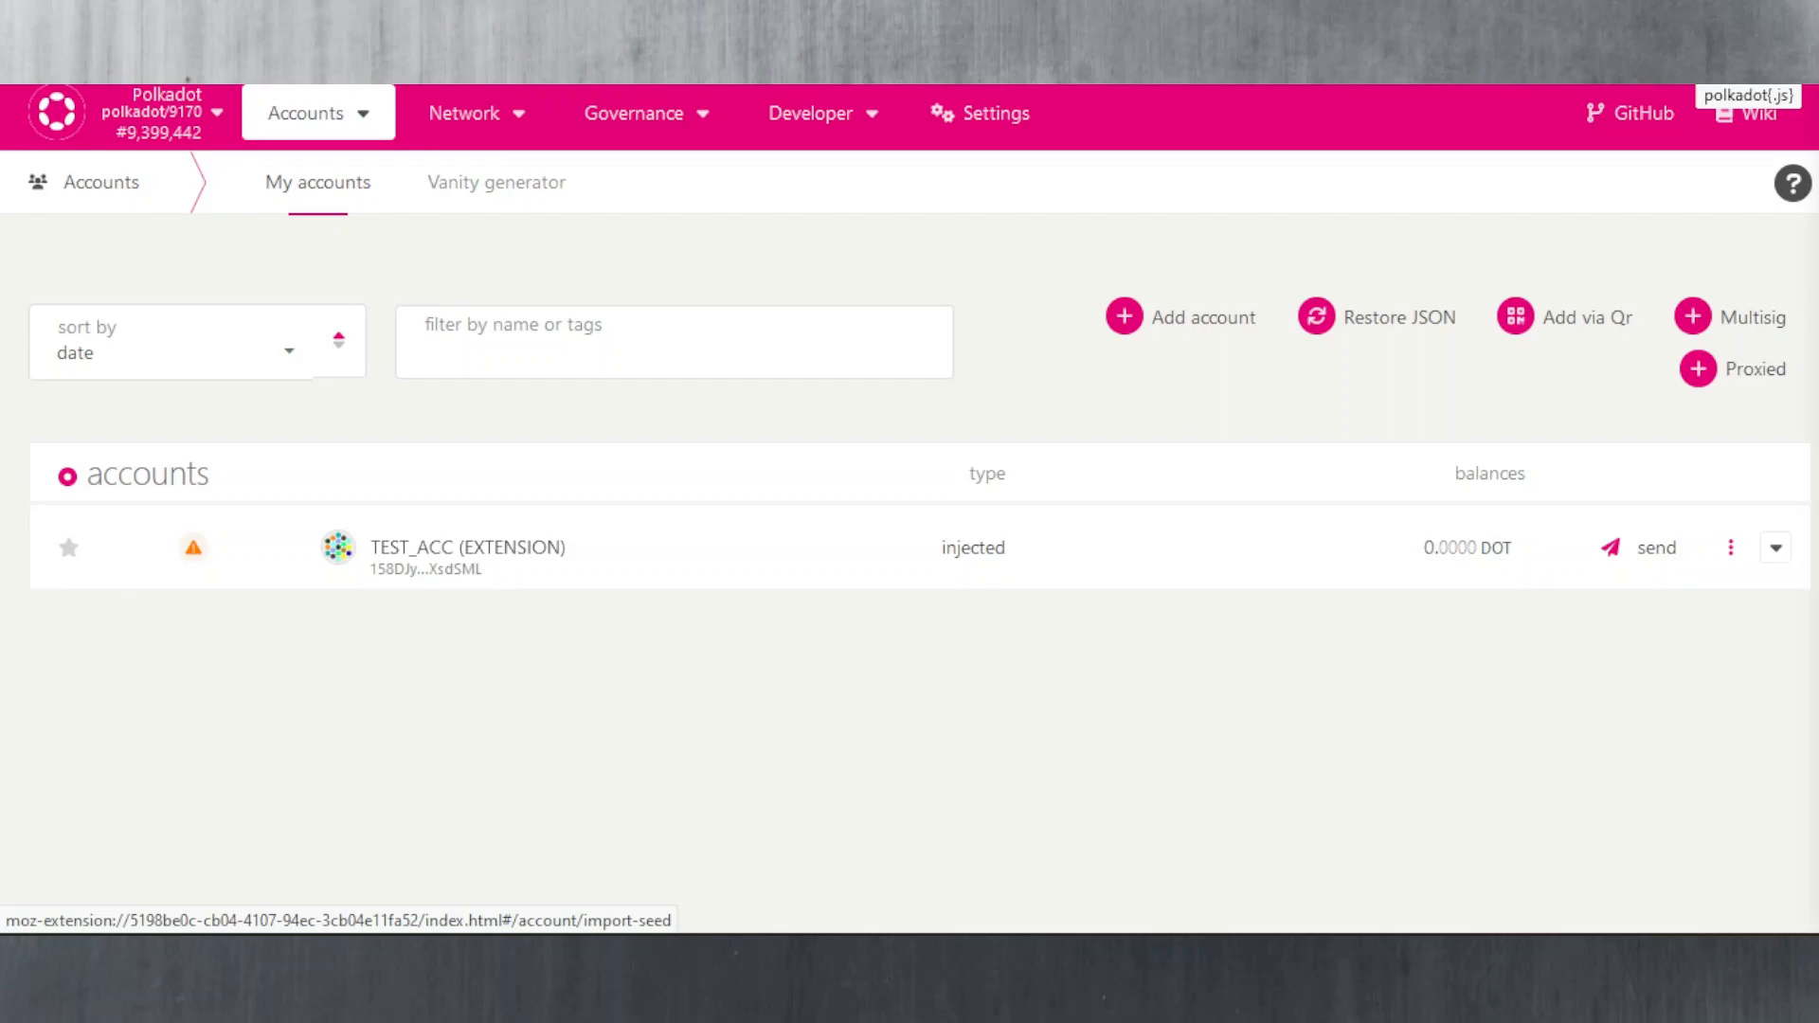
# Step: Start creating a new account in the polkadot{.js} extension, copy its mnemonic seed to the clipboard and confirm that it is saved safely
pyautogui.click(1748, 76)
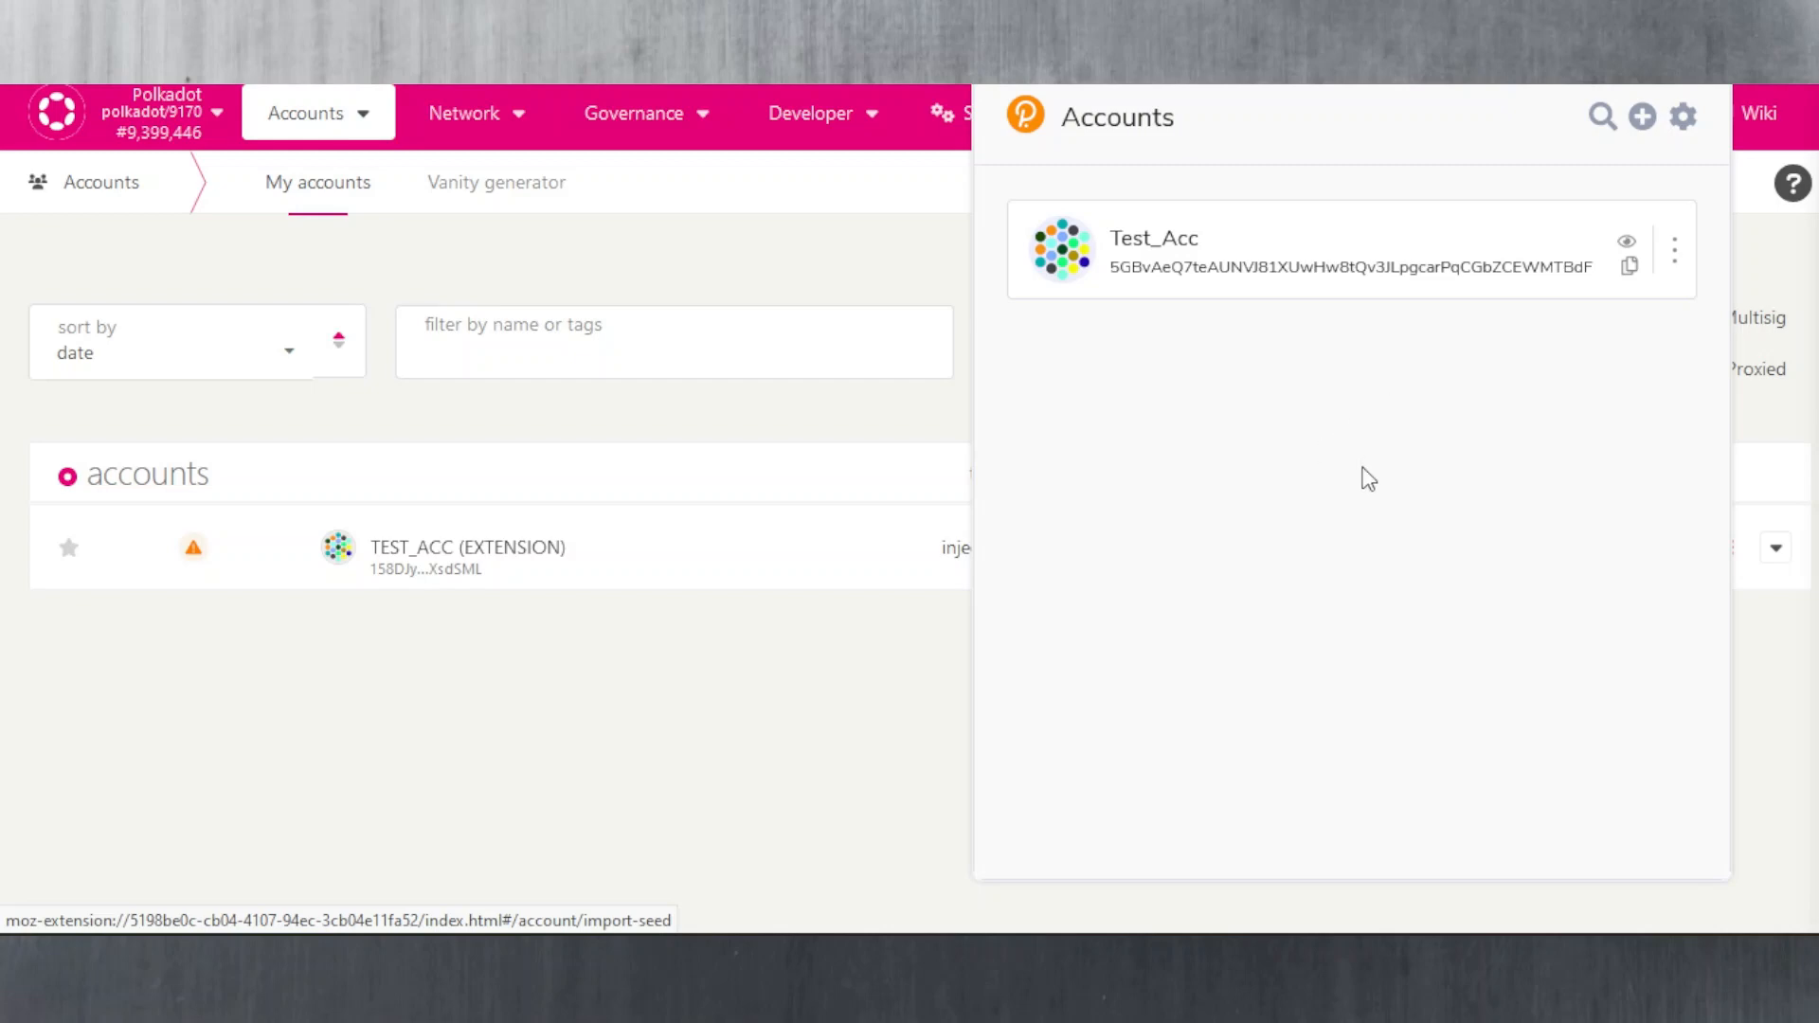
pyautogui.click(1640, 130)
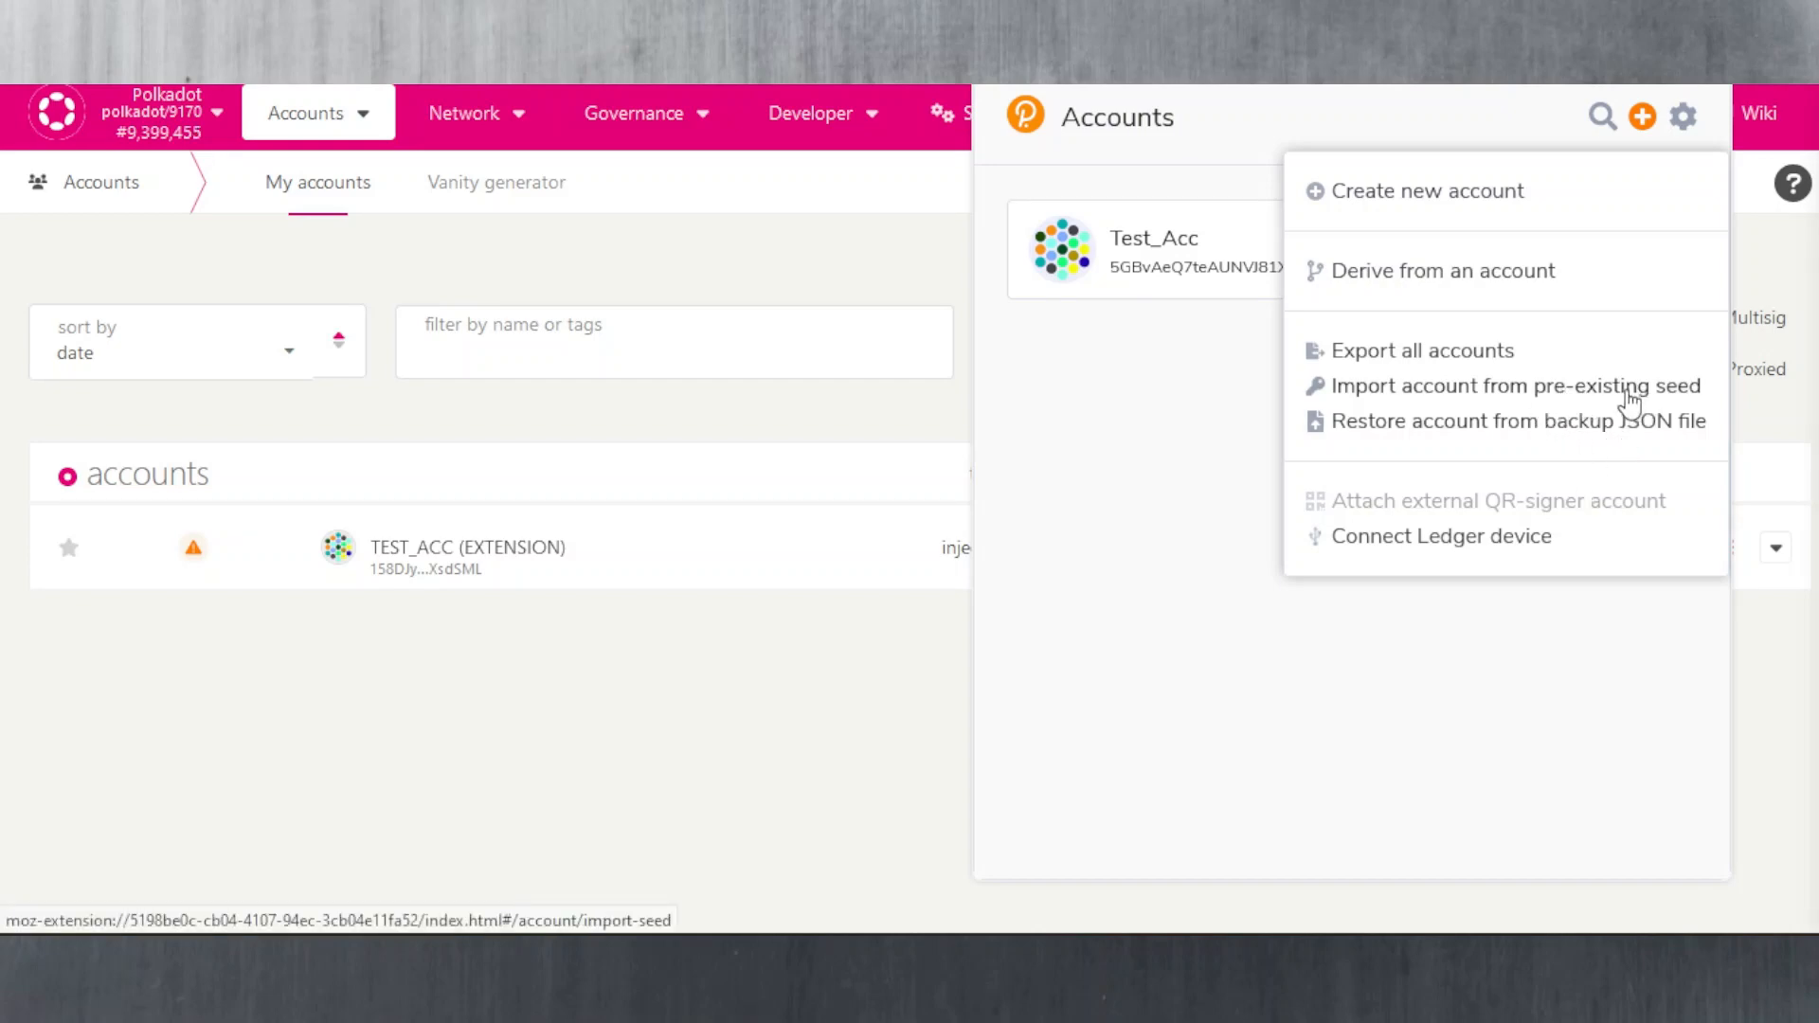
pyautogui.click(1406, 195)
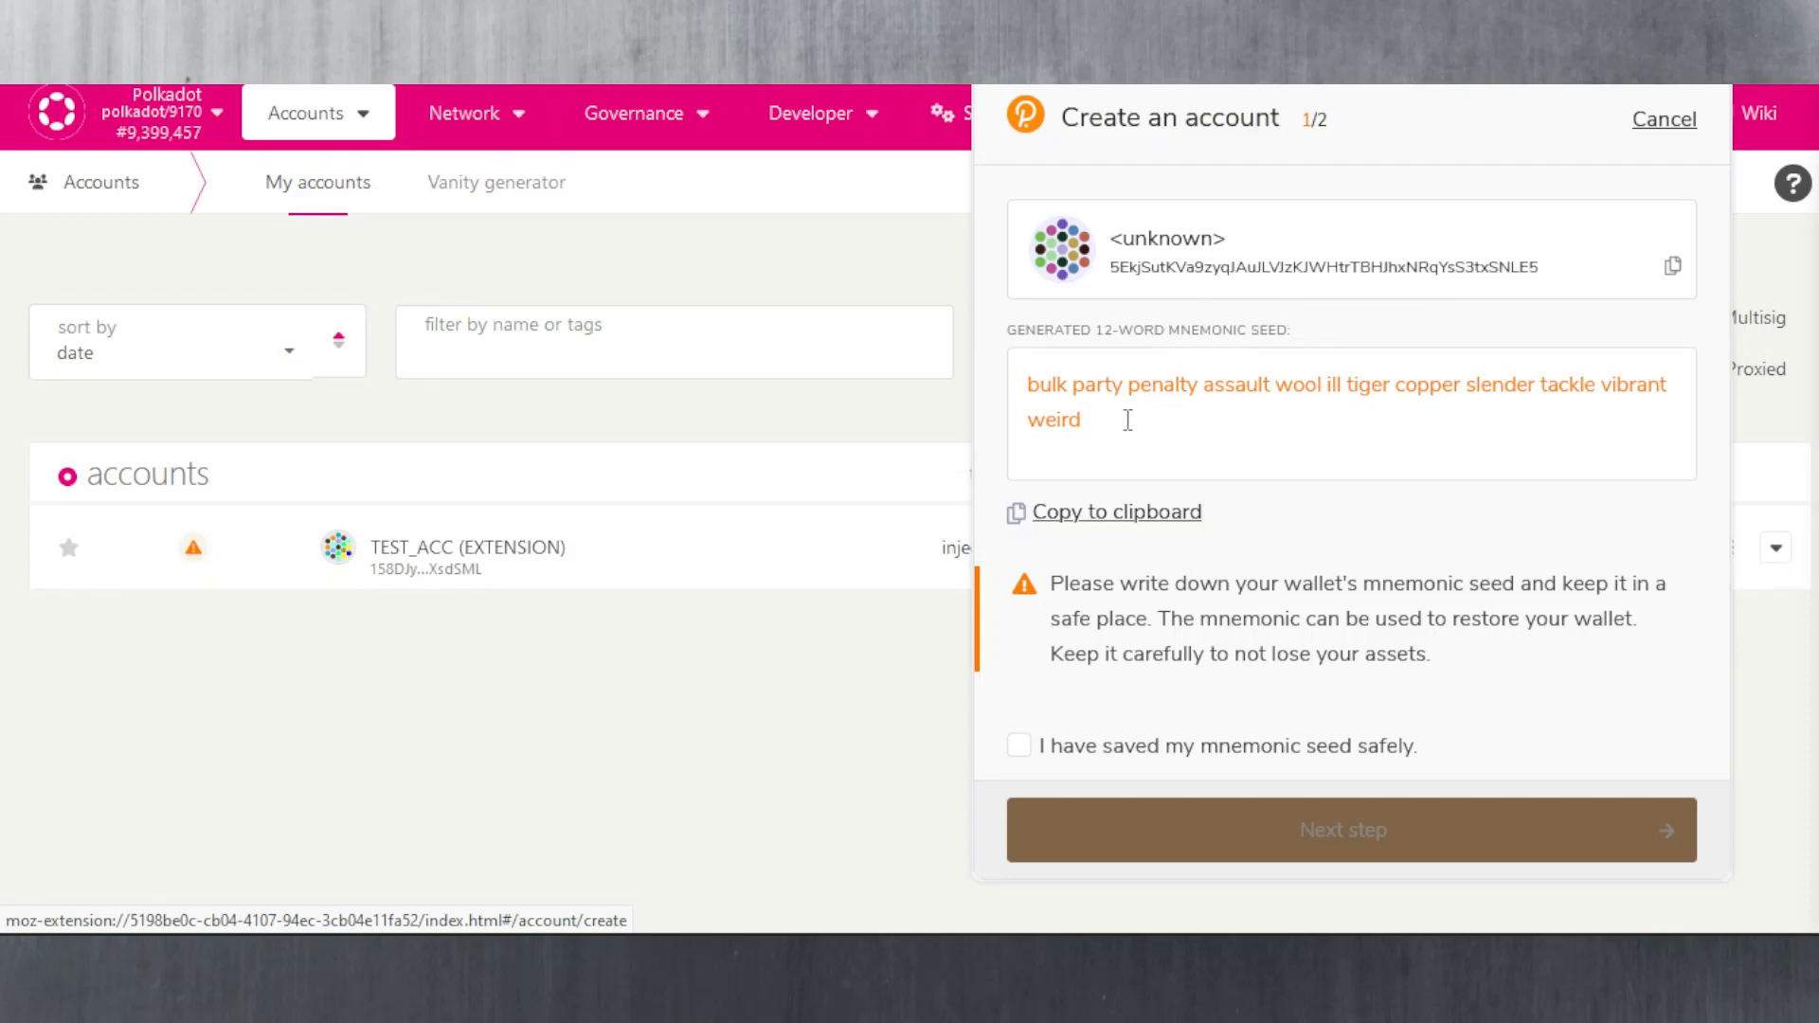
pyautogui.click(1109, 516)
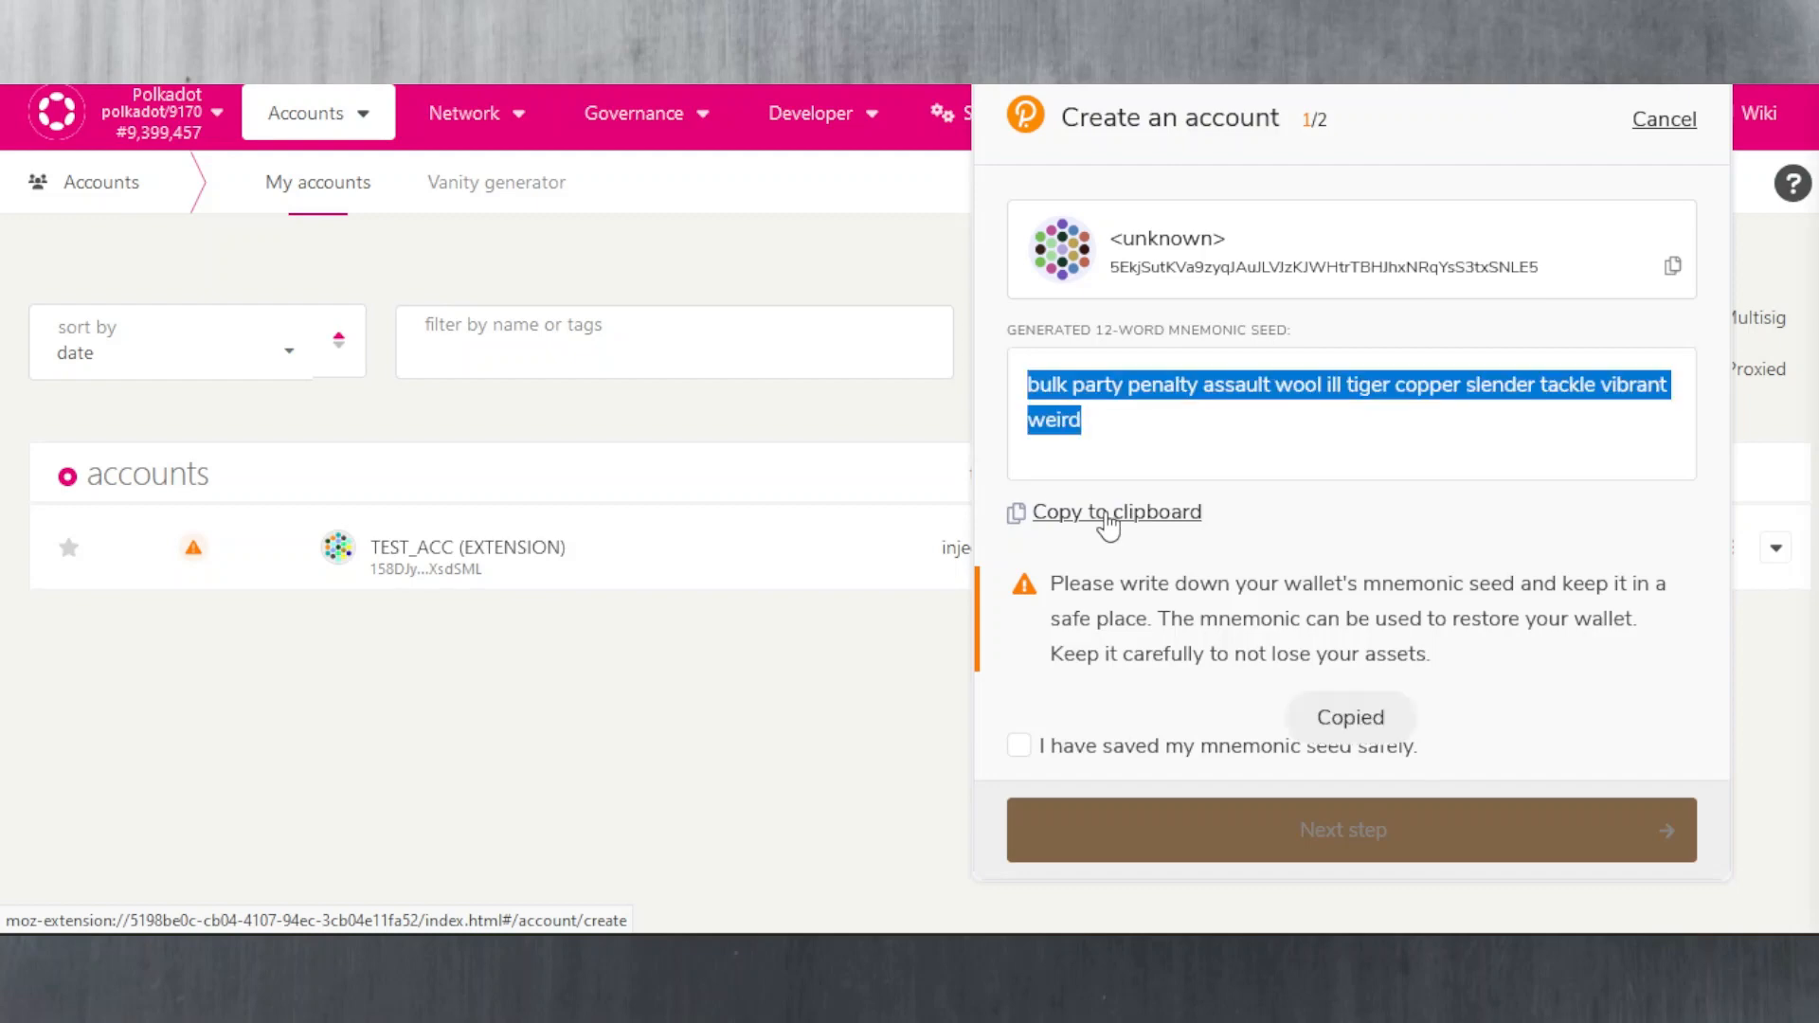
pyautogui.click(1095, 433)
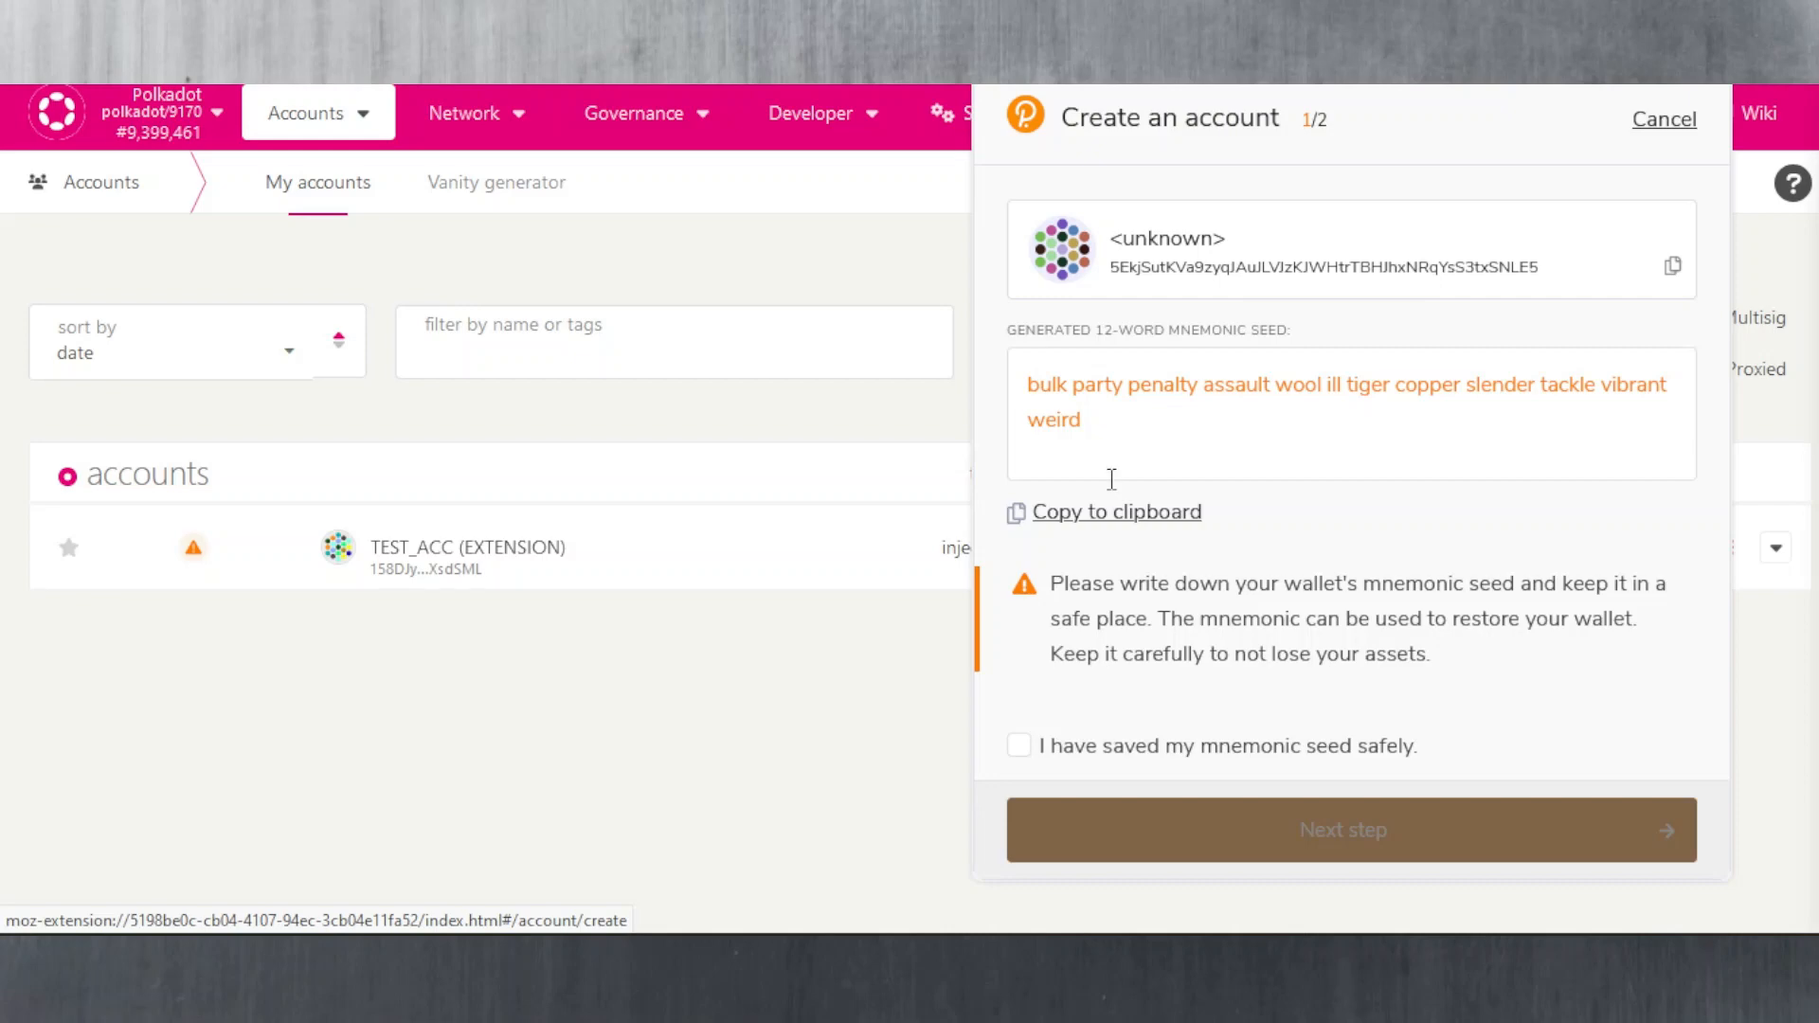
pyautogui.click(1016, 749)
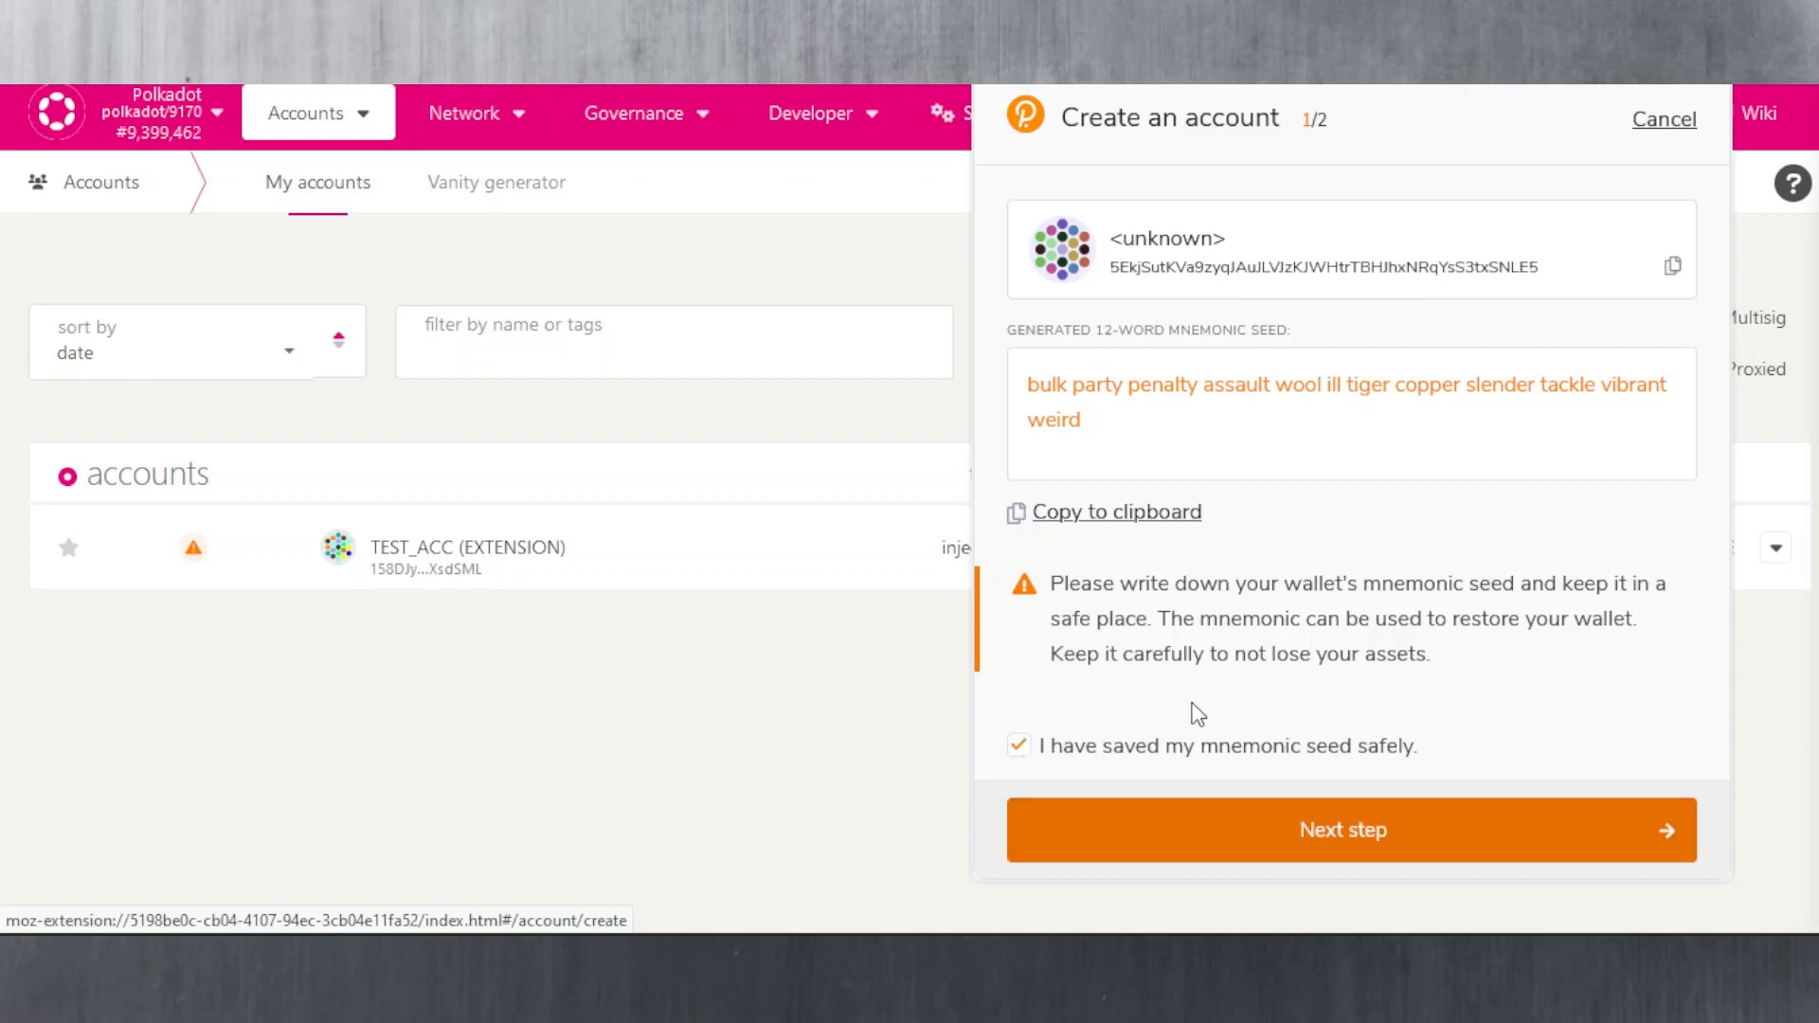
pyautogui.click(1318, 846)
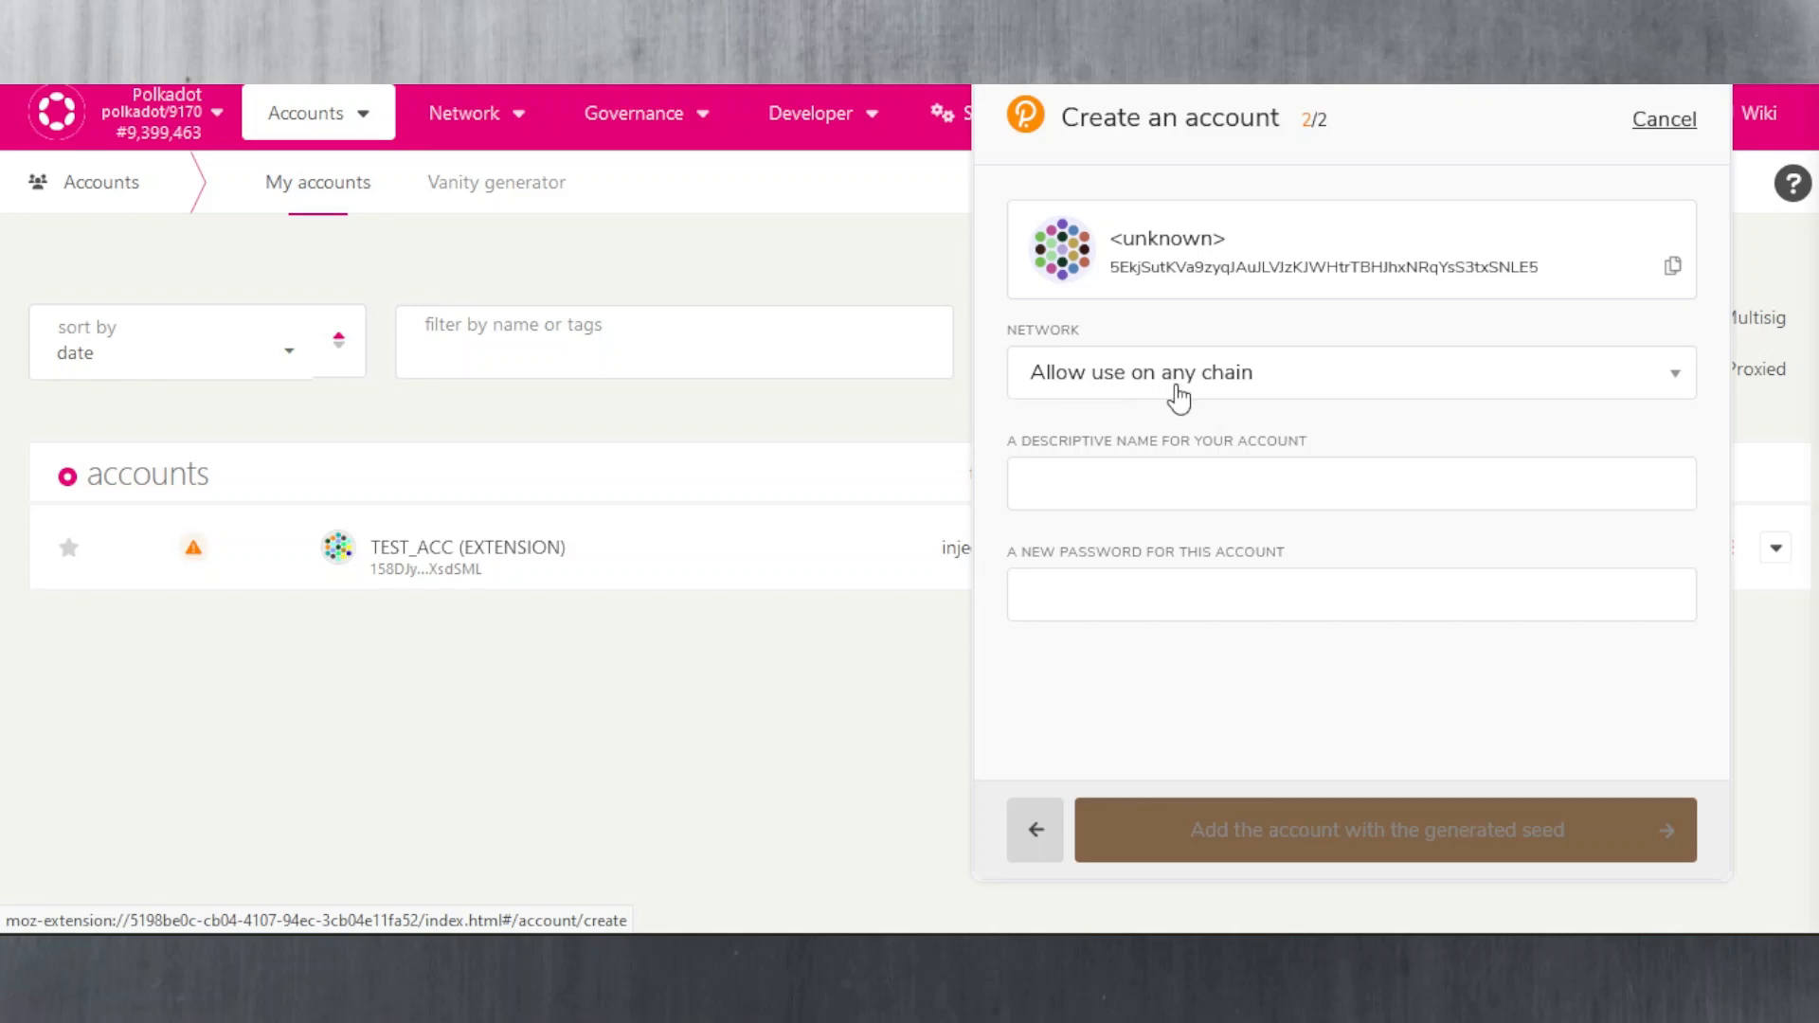
# Step: Review the available networks, keep the account usable on any chain, and name it Tutorial_acc
pyautogui.click(1270, 390)
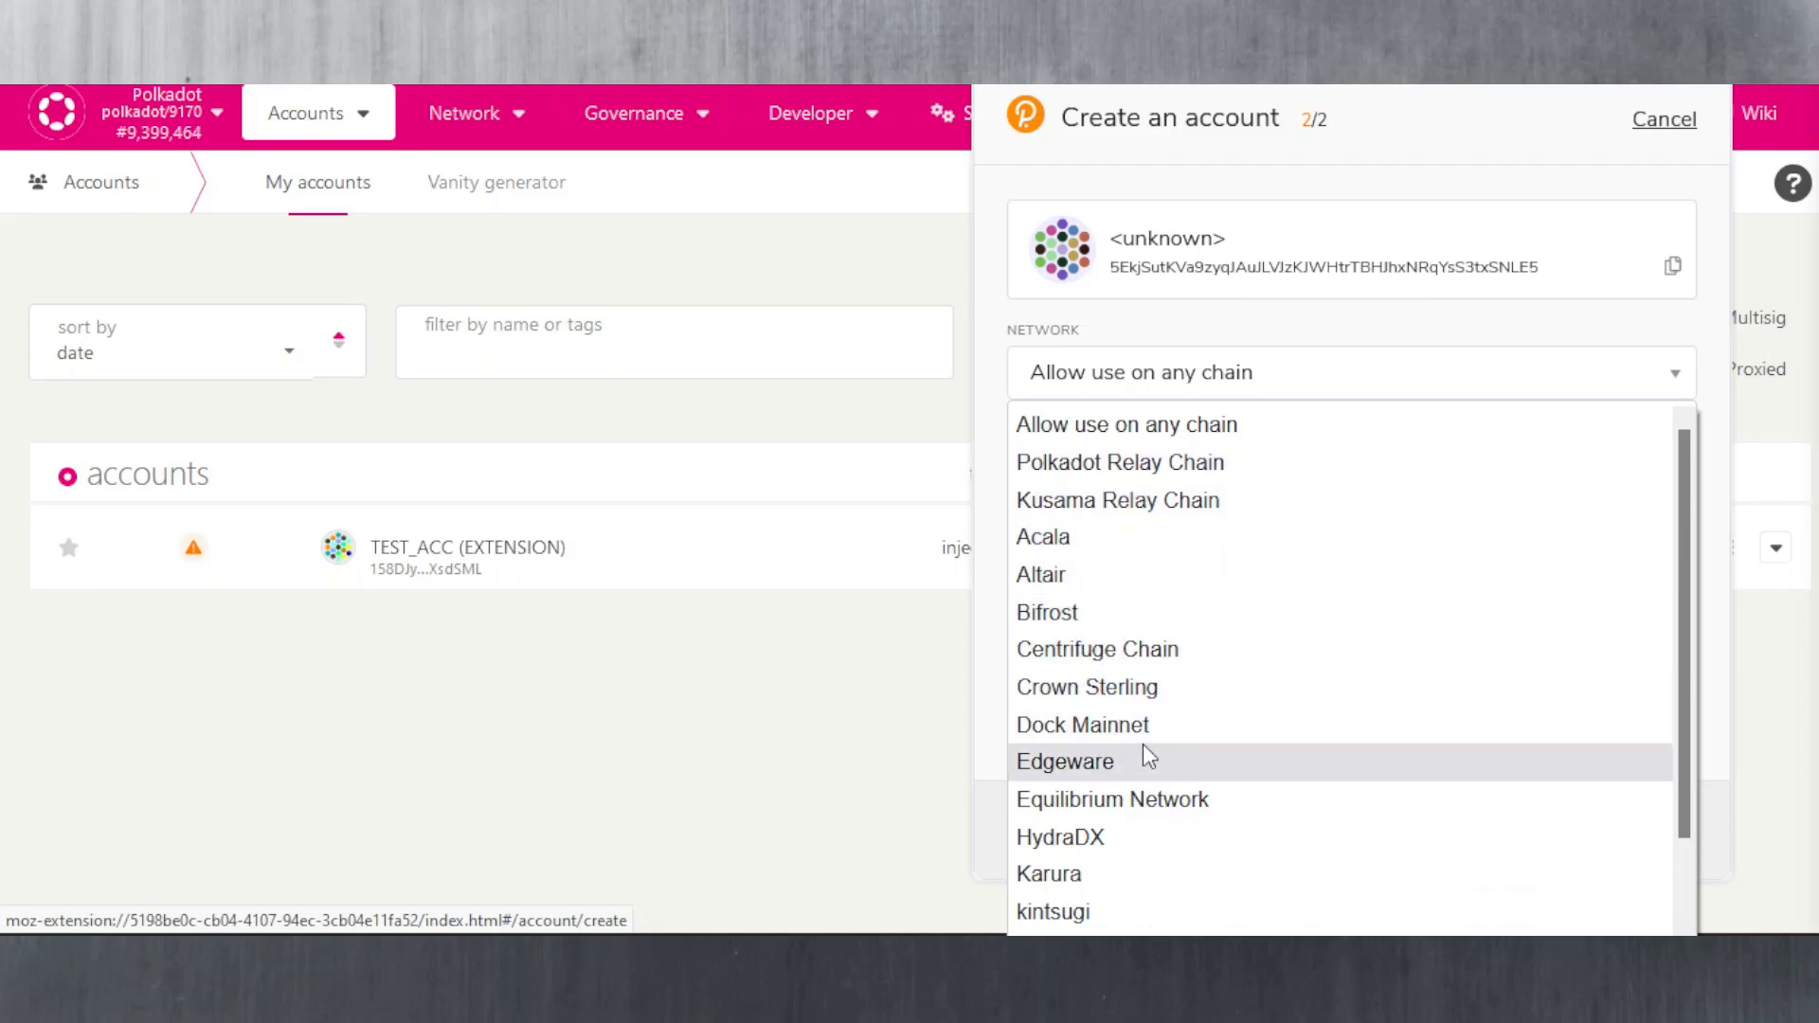
pyautogui.scroll(-3, 1146, 754)
pyautogui.scroll(3, 1146, 750)
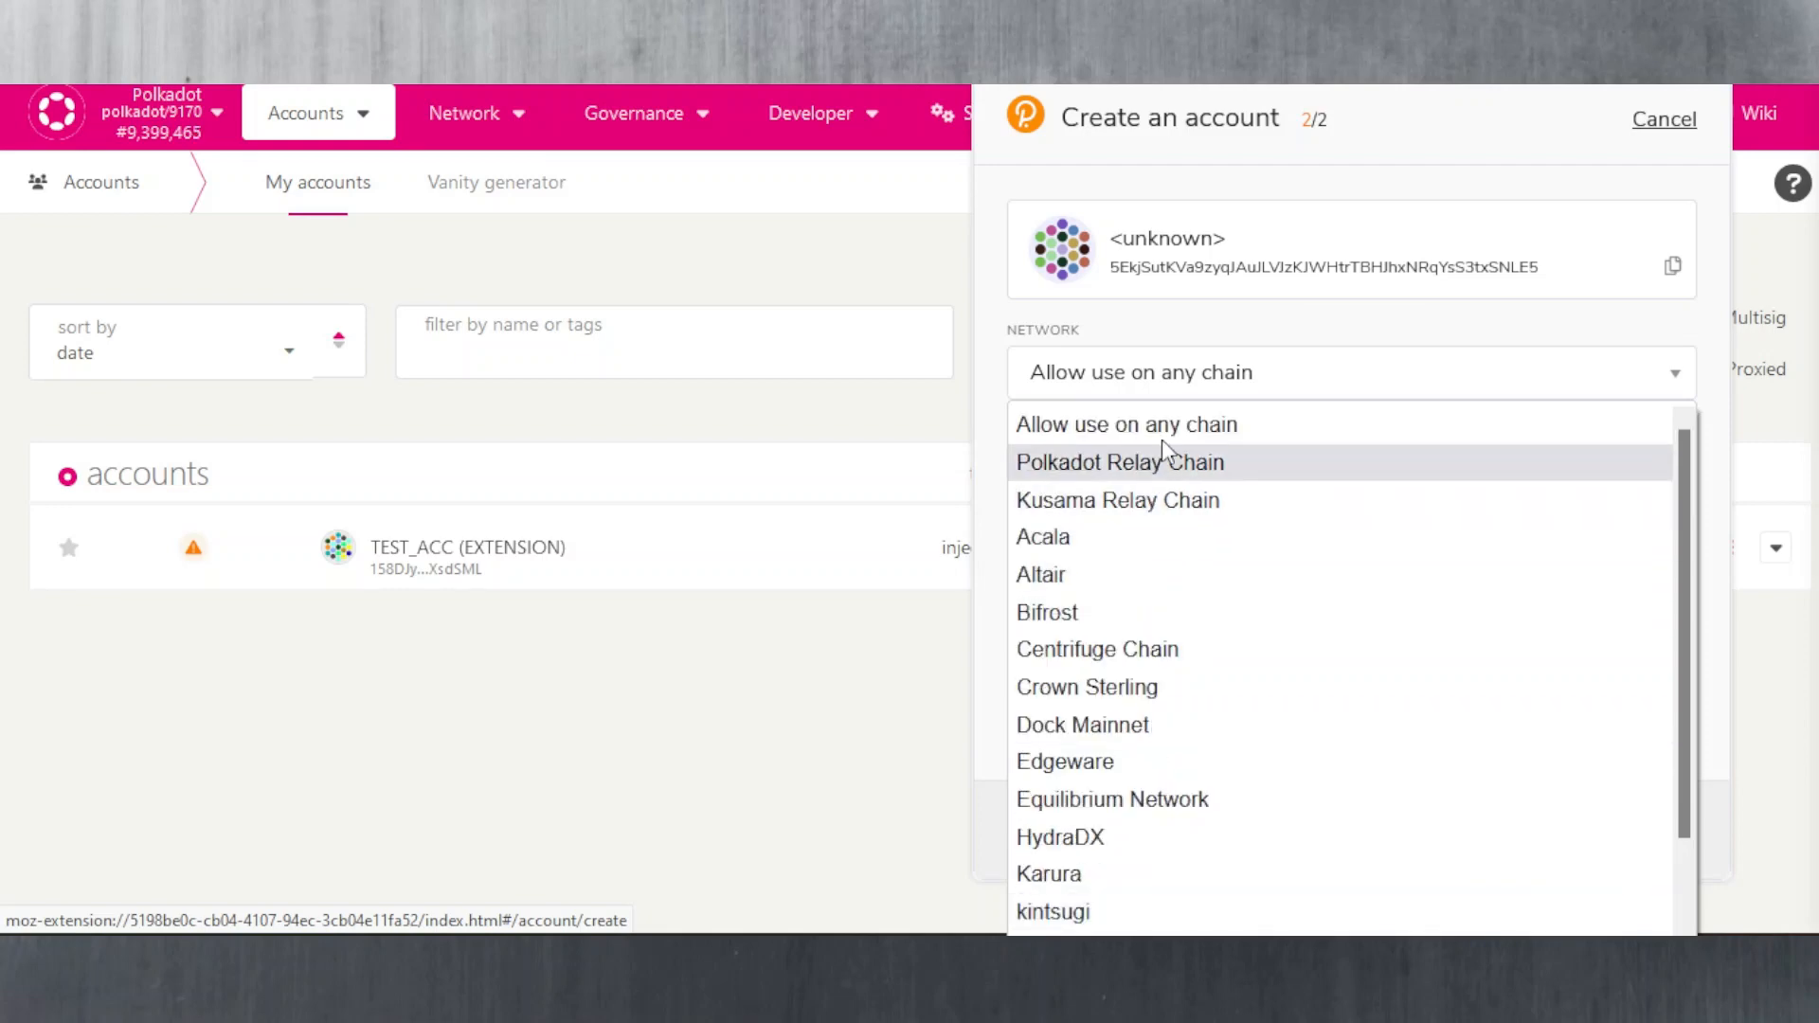
pyautogui.click(1171, 393)
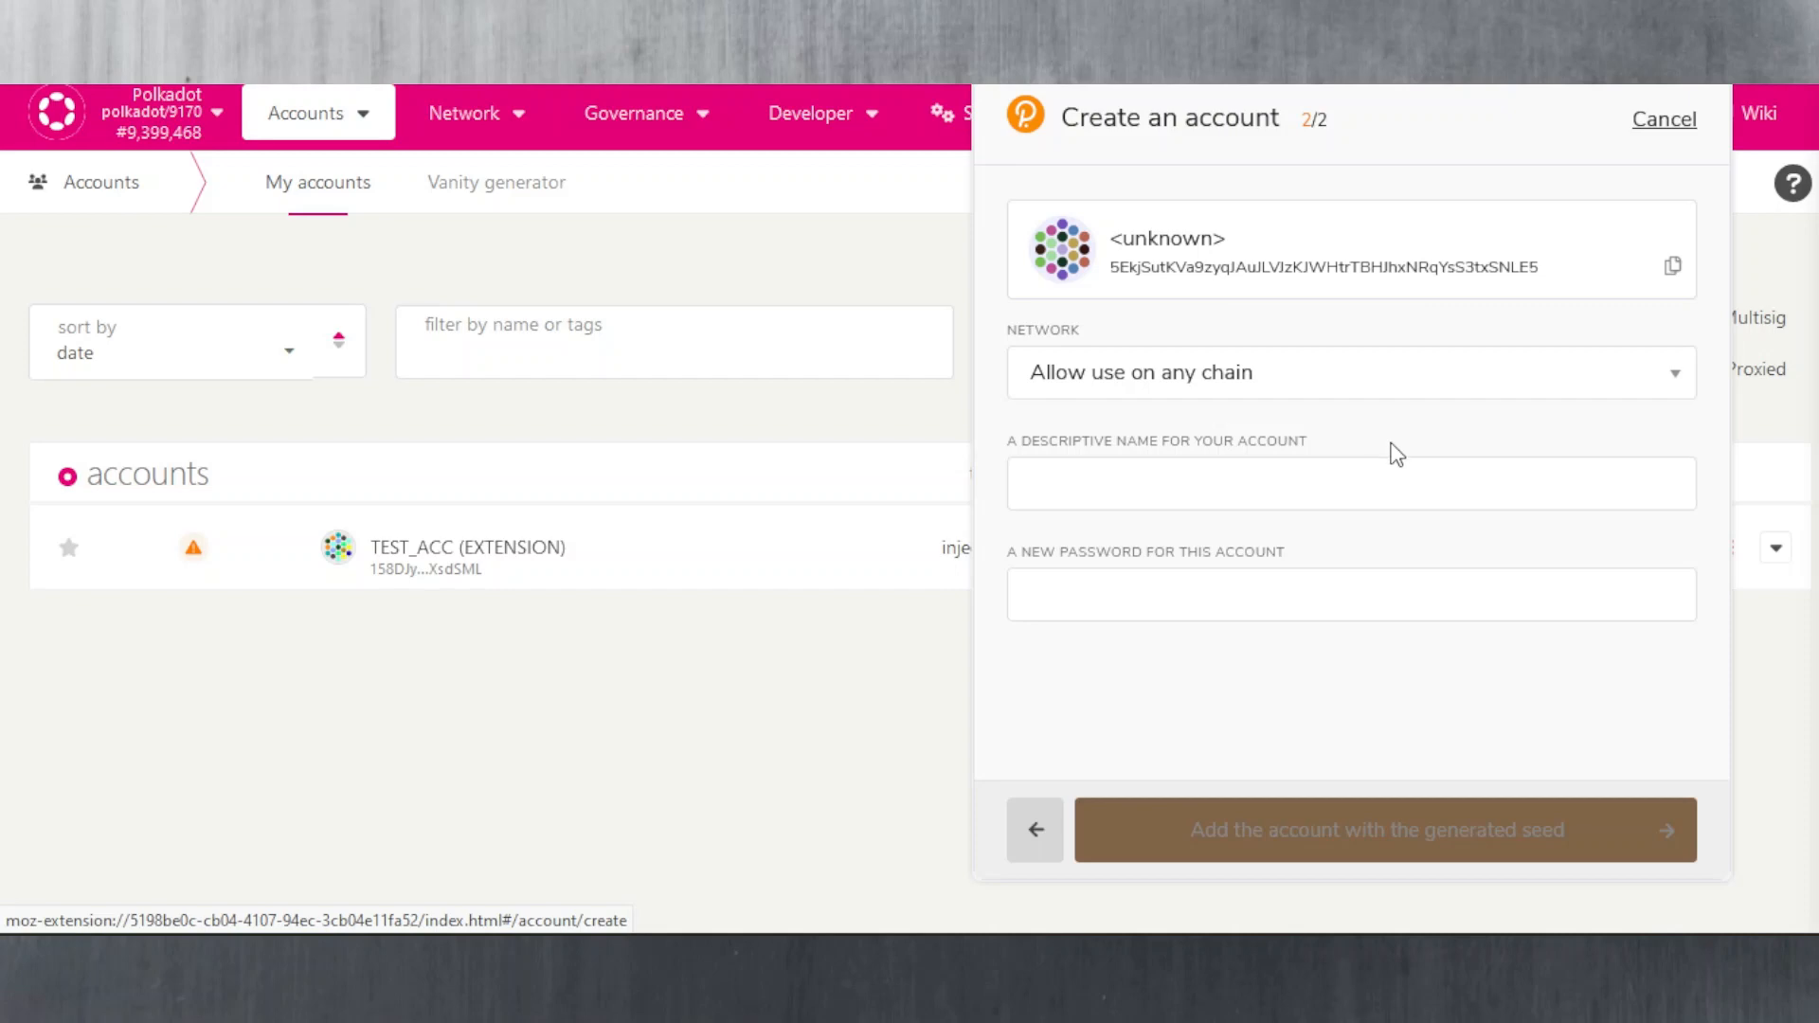
pyautogui.click(1298, 484)
pyautogui.write('Tutorial_acc')
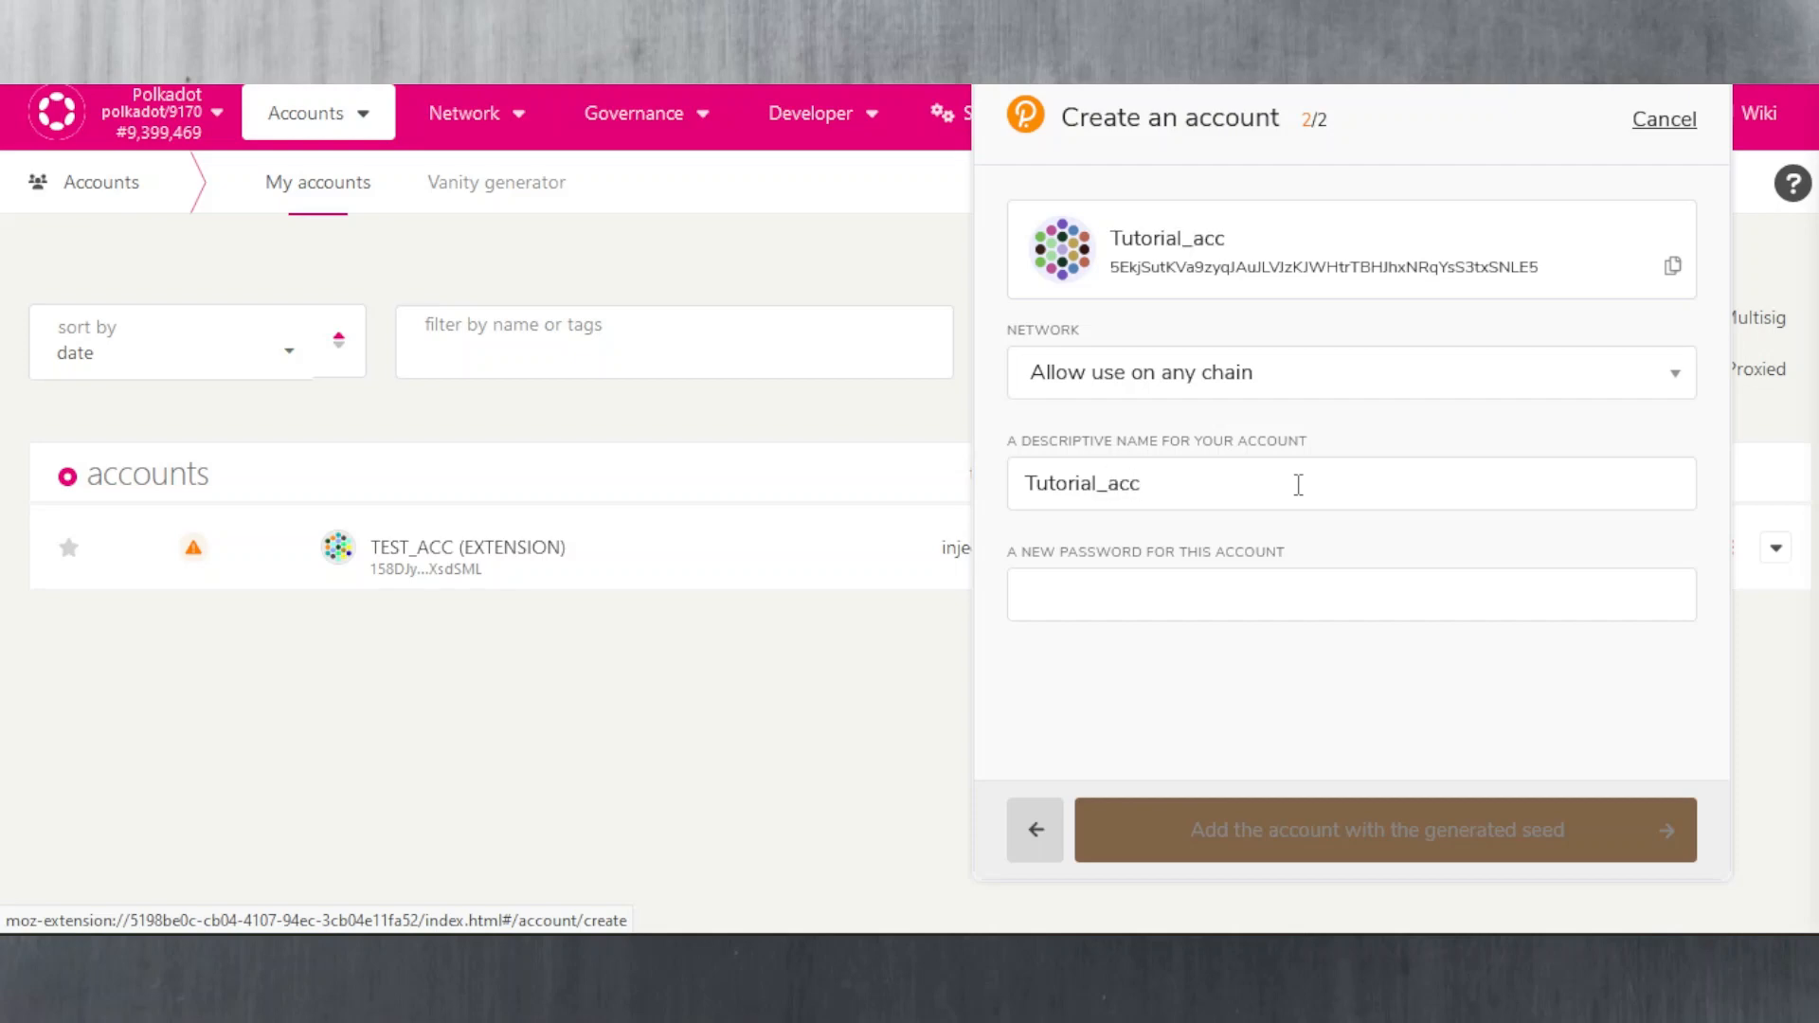
# Step: Enter and repeat the new account password, and add the account with the generated seed
pyautogui.click(1171, 618)
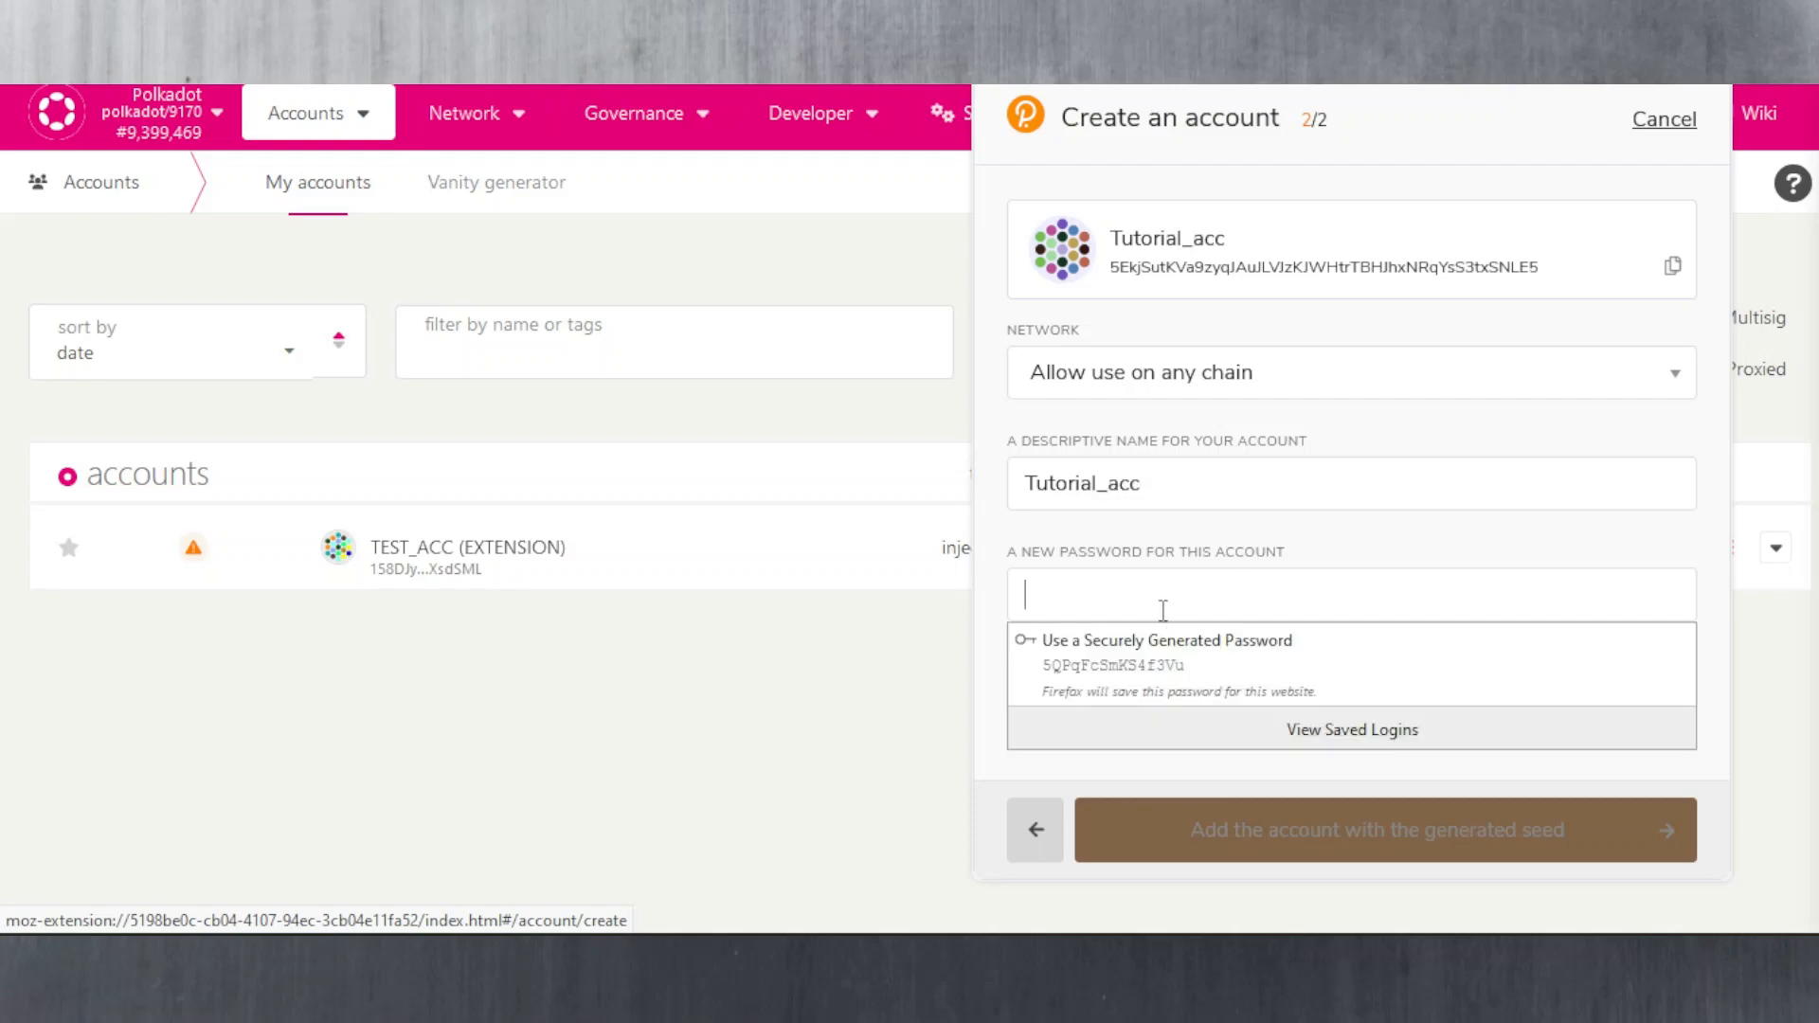
pyautogui.write('••••••••')
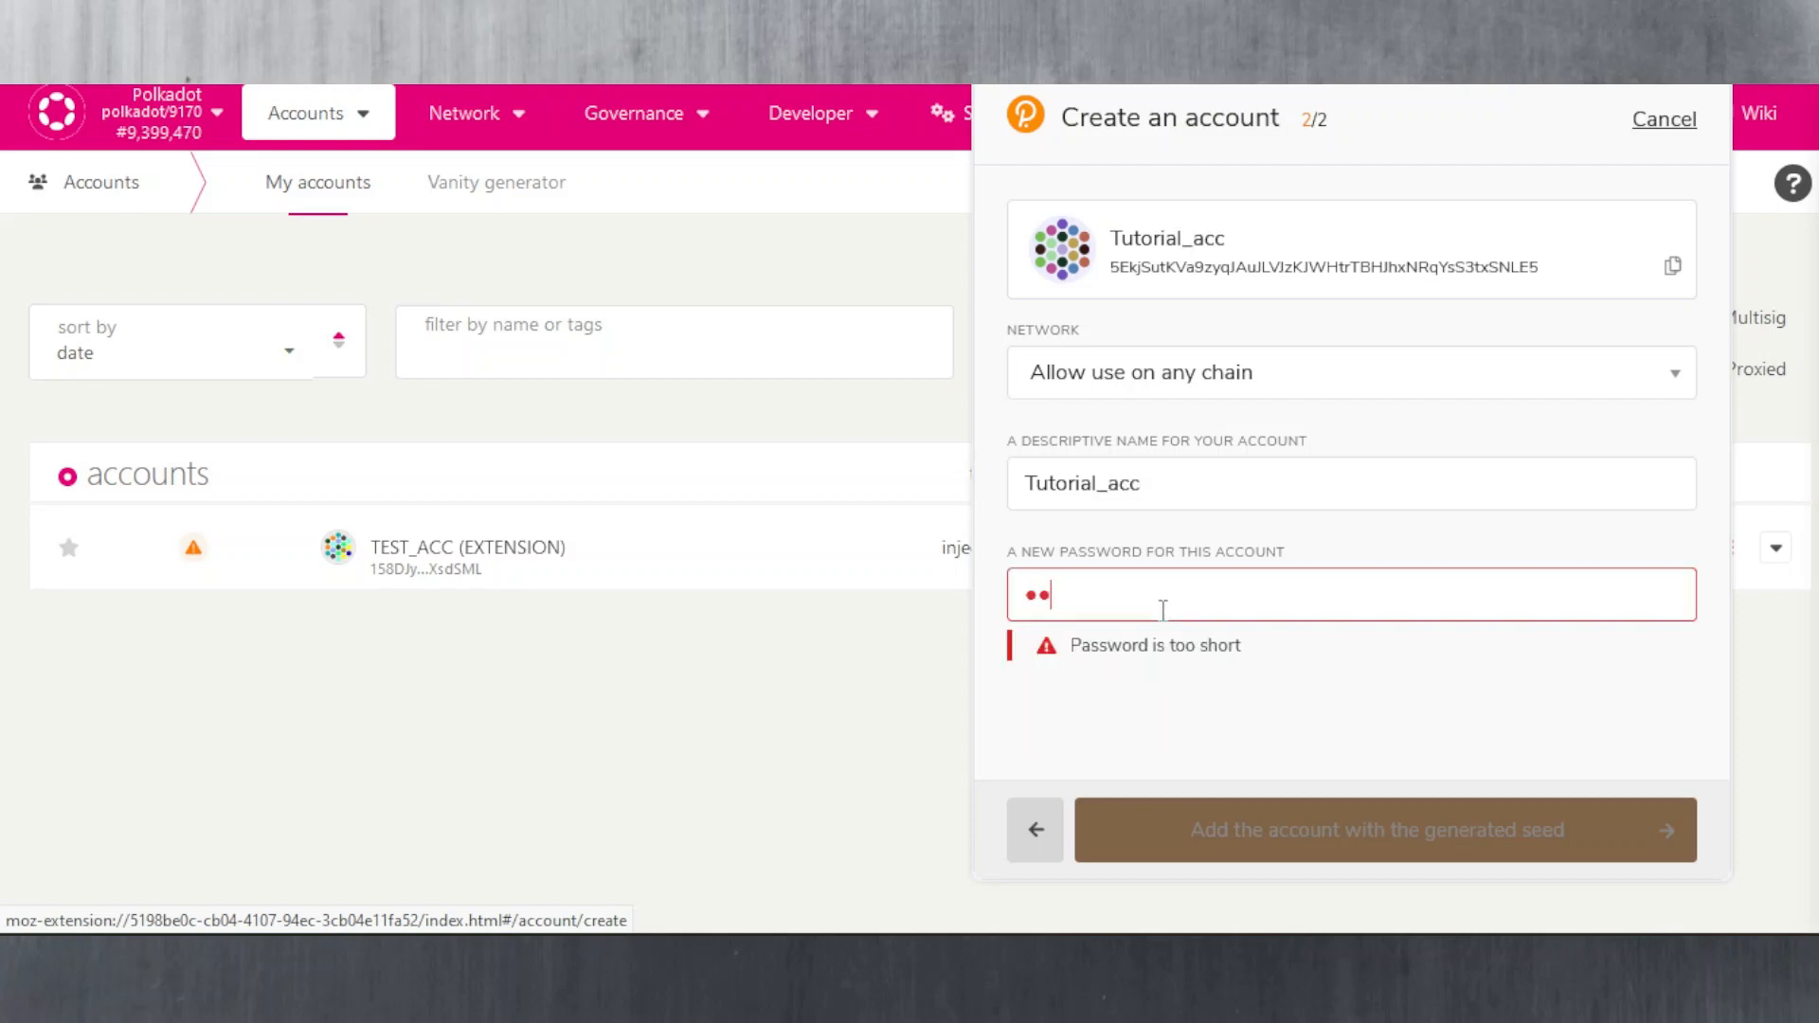
pyautogui.write('•••')
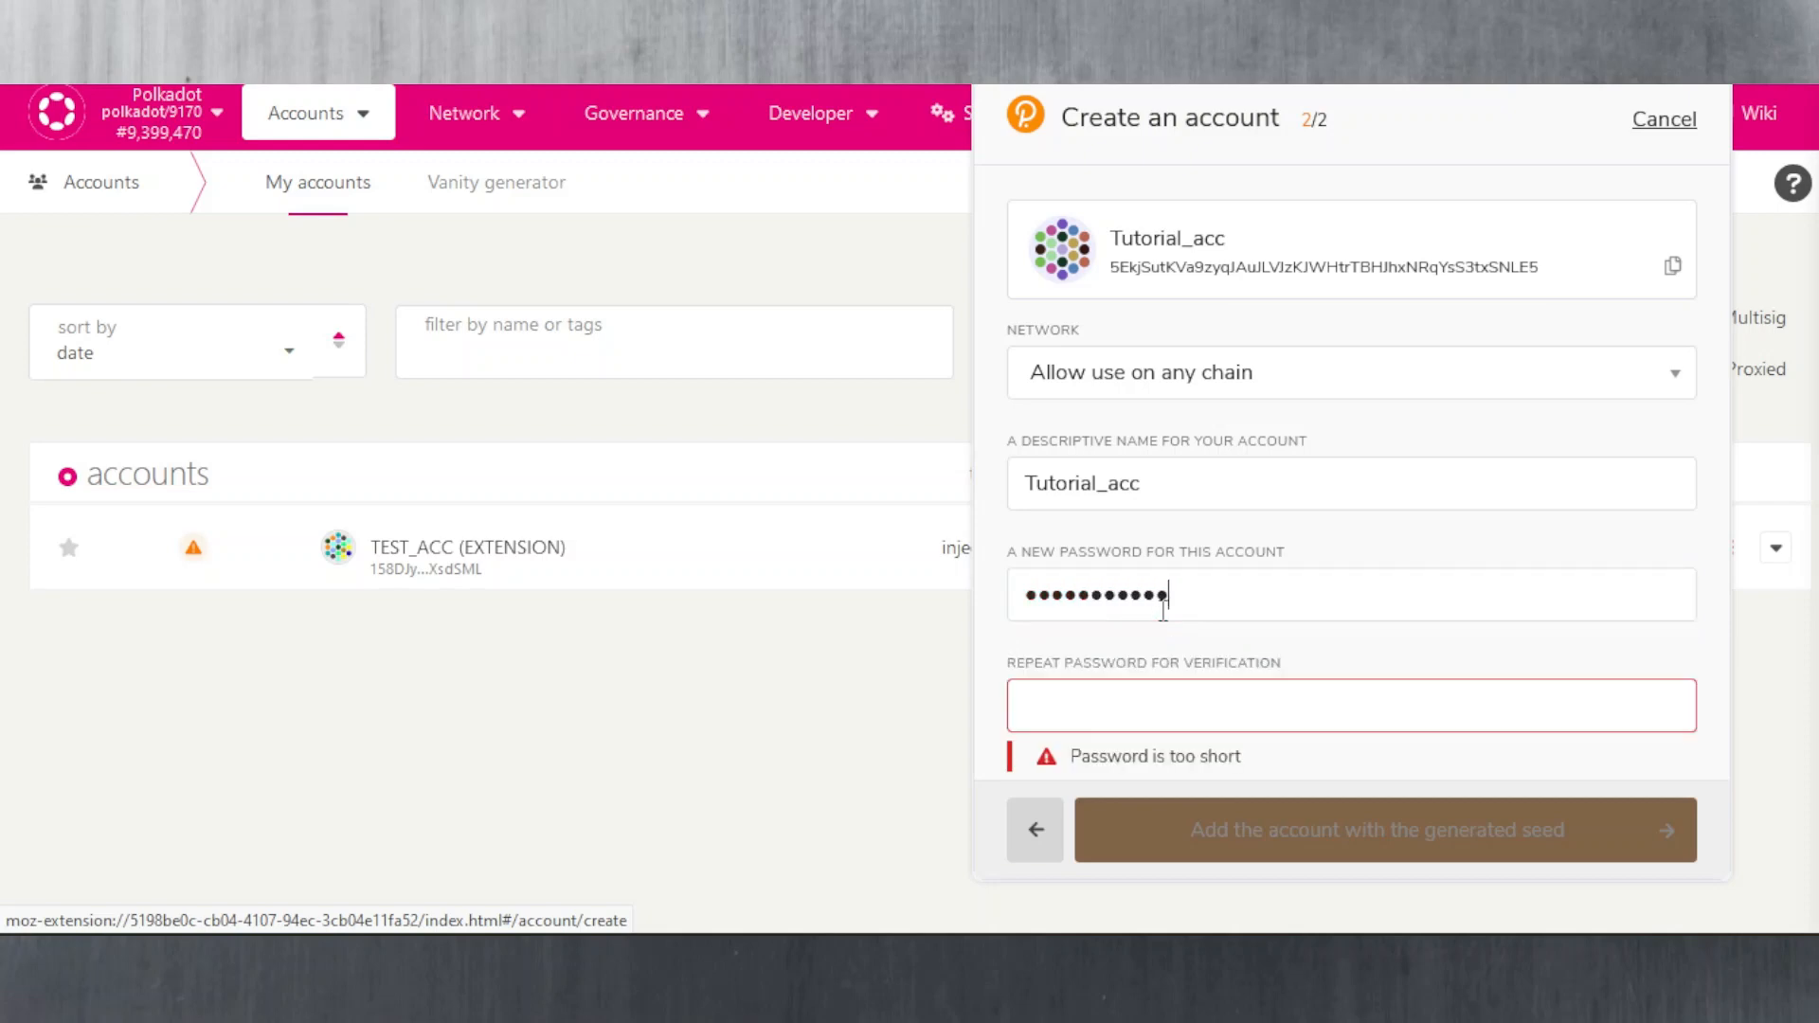
pyautogui.click(1113, 694)
pyautogui.write('•••••••••••')
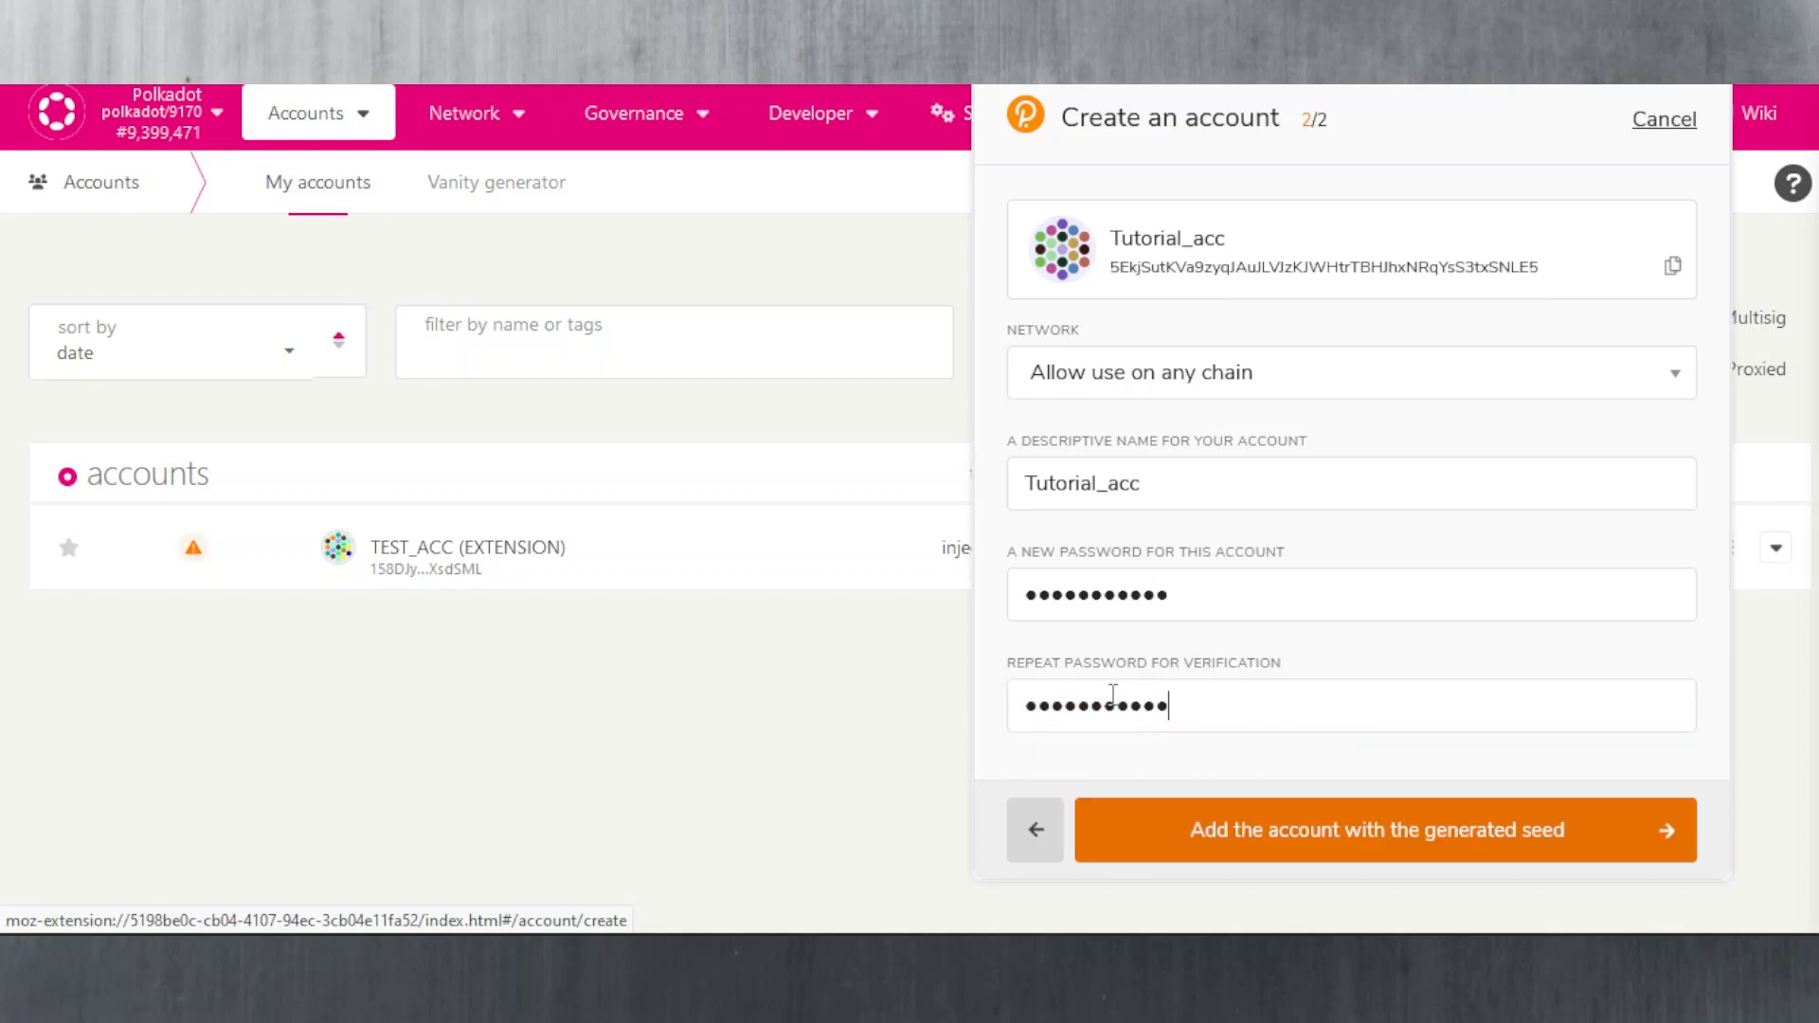
pyautogui.click(1311, 851)
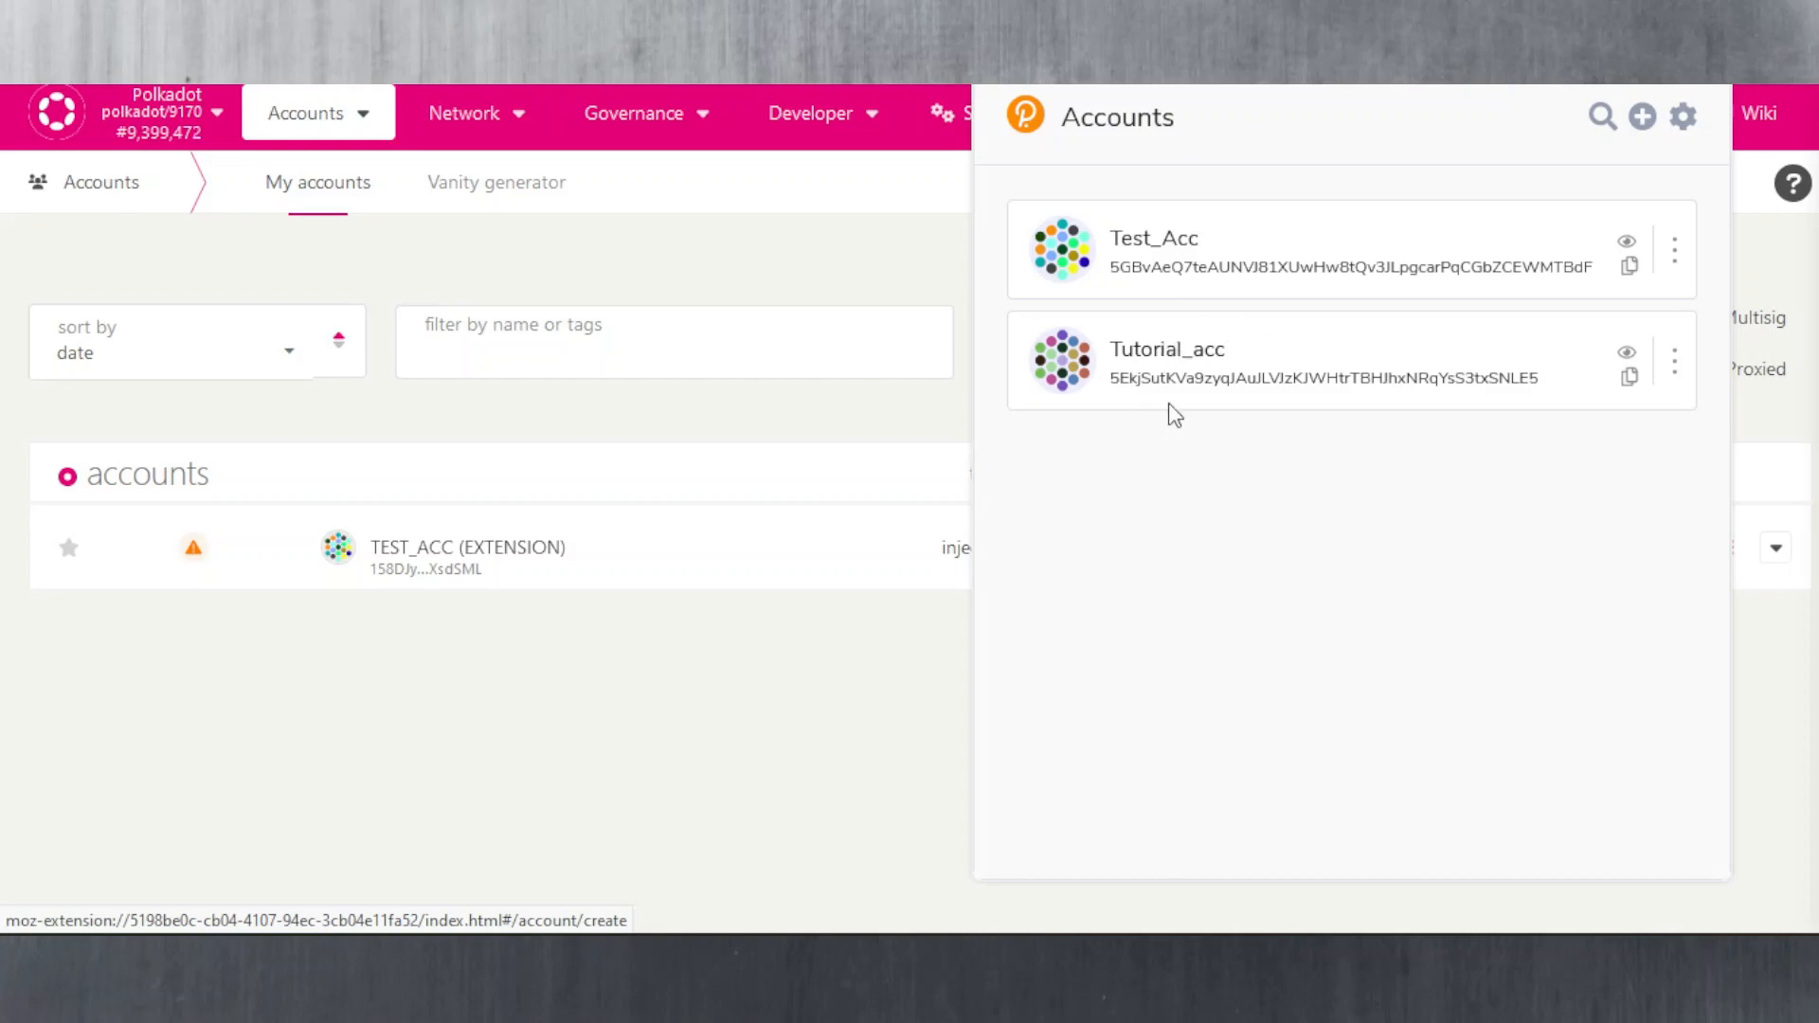
# Step: Close the extension, reload the accounts page to load the new account, and copy the TUTORIAL_ACC address
pyautogui.click(580, 693)
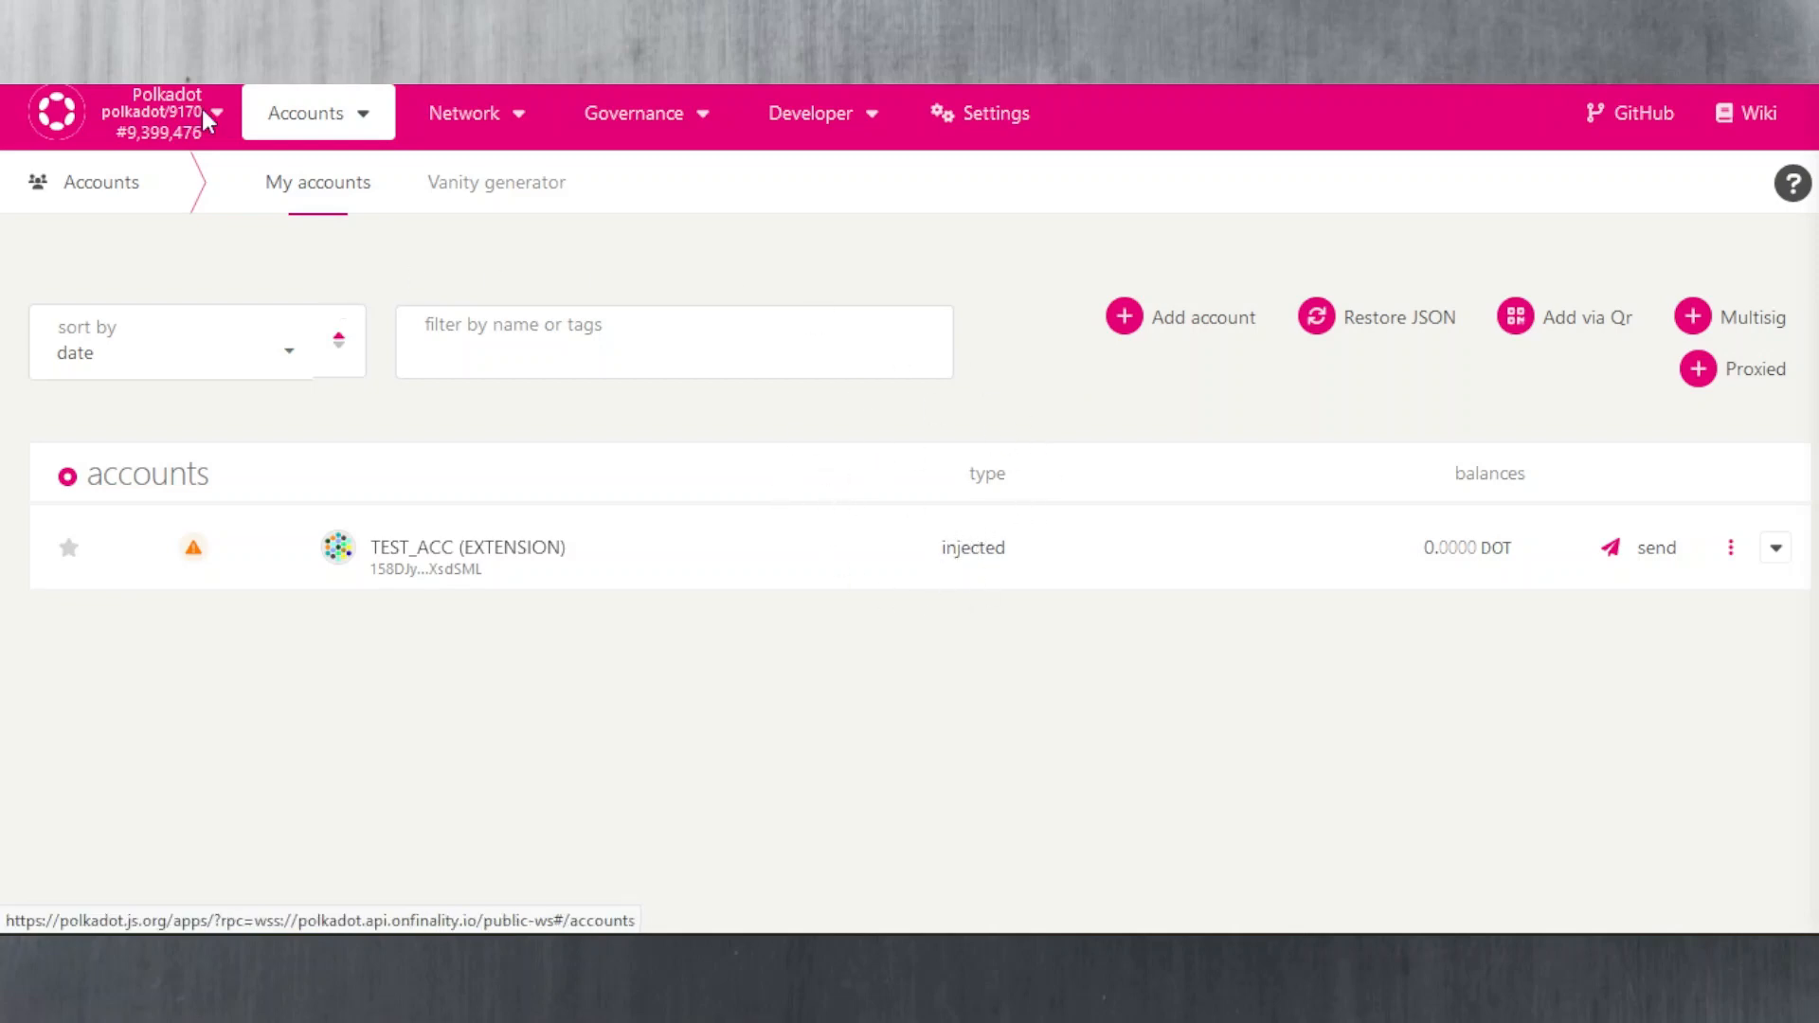
pyautogui.click(125, 66)
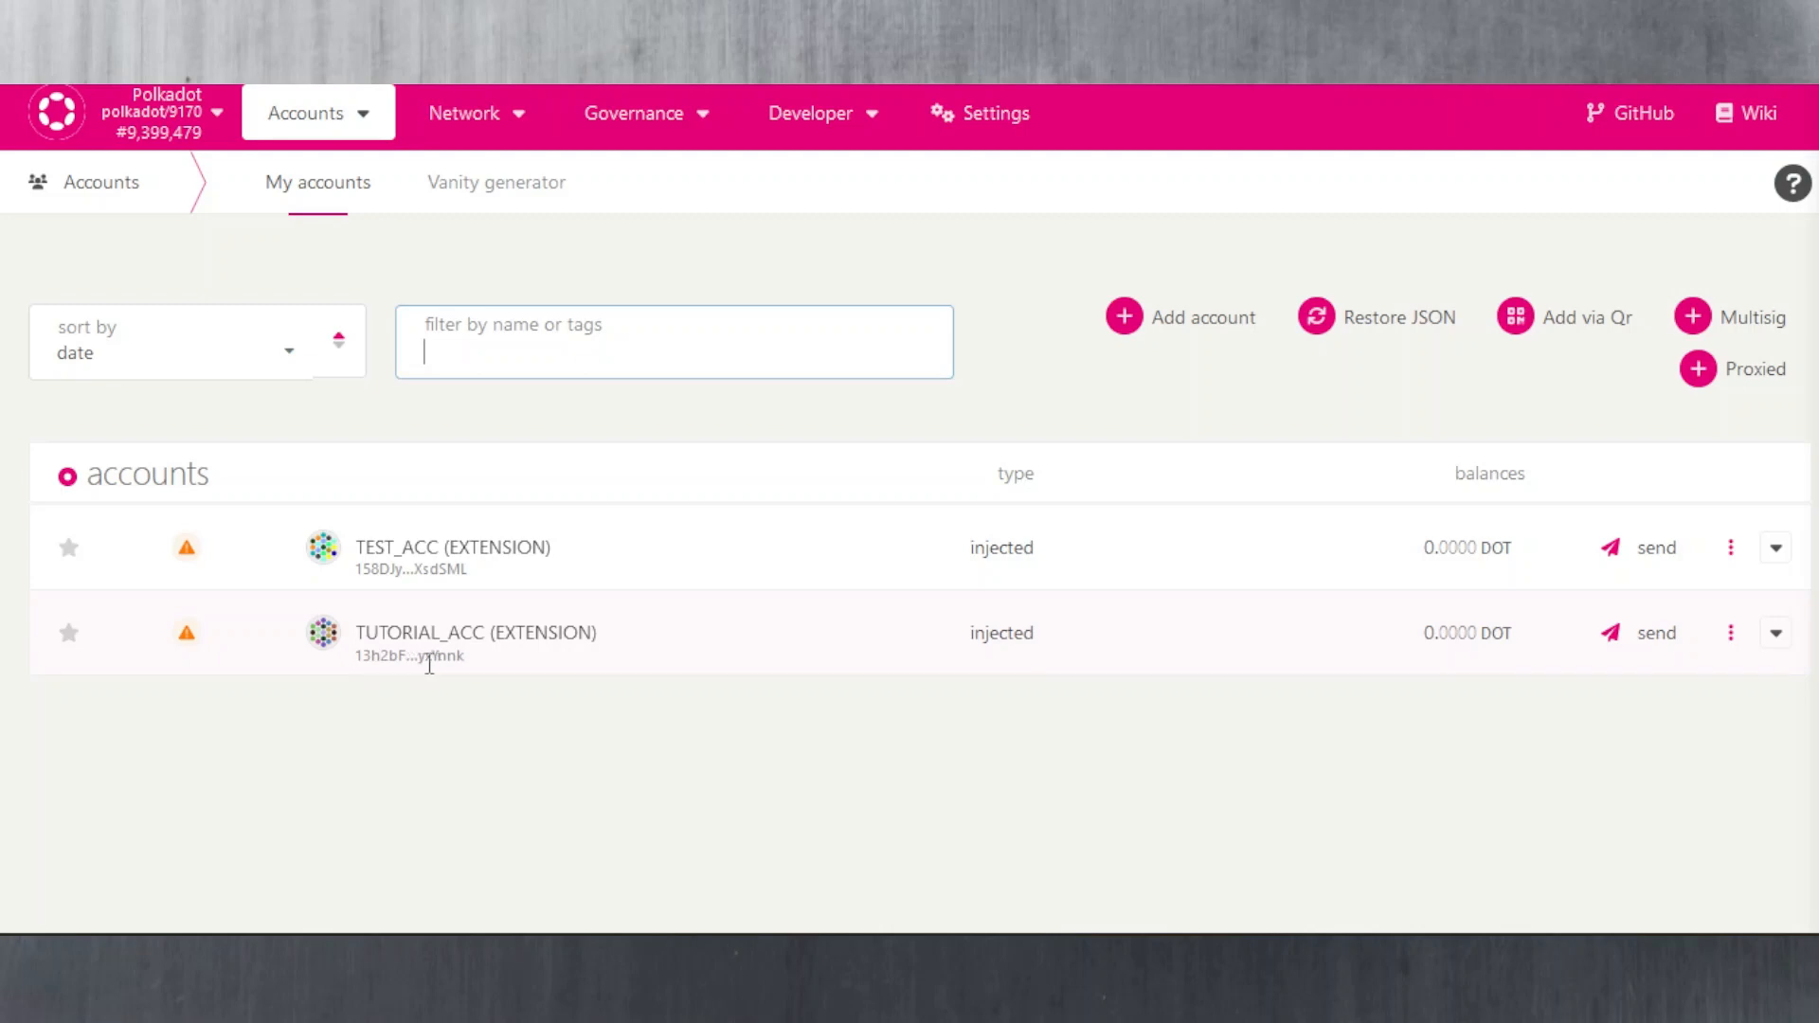
pyautogui.click(324, 644)
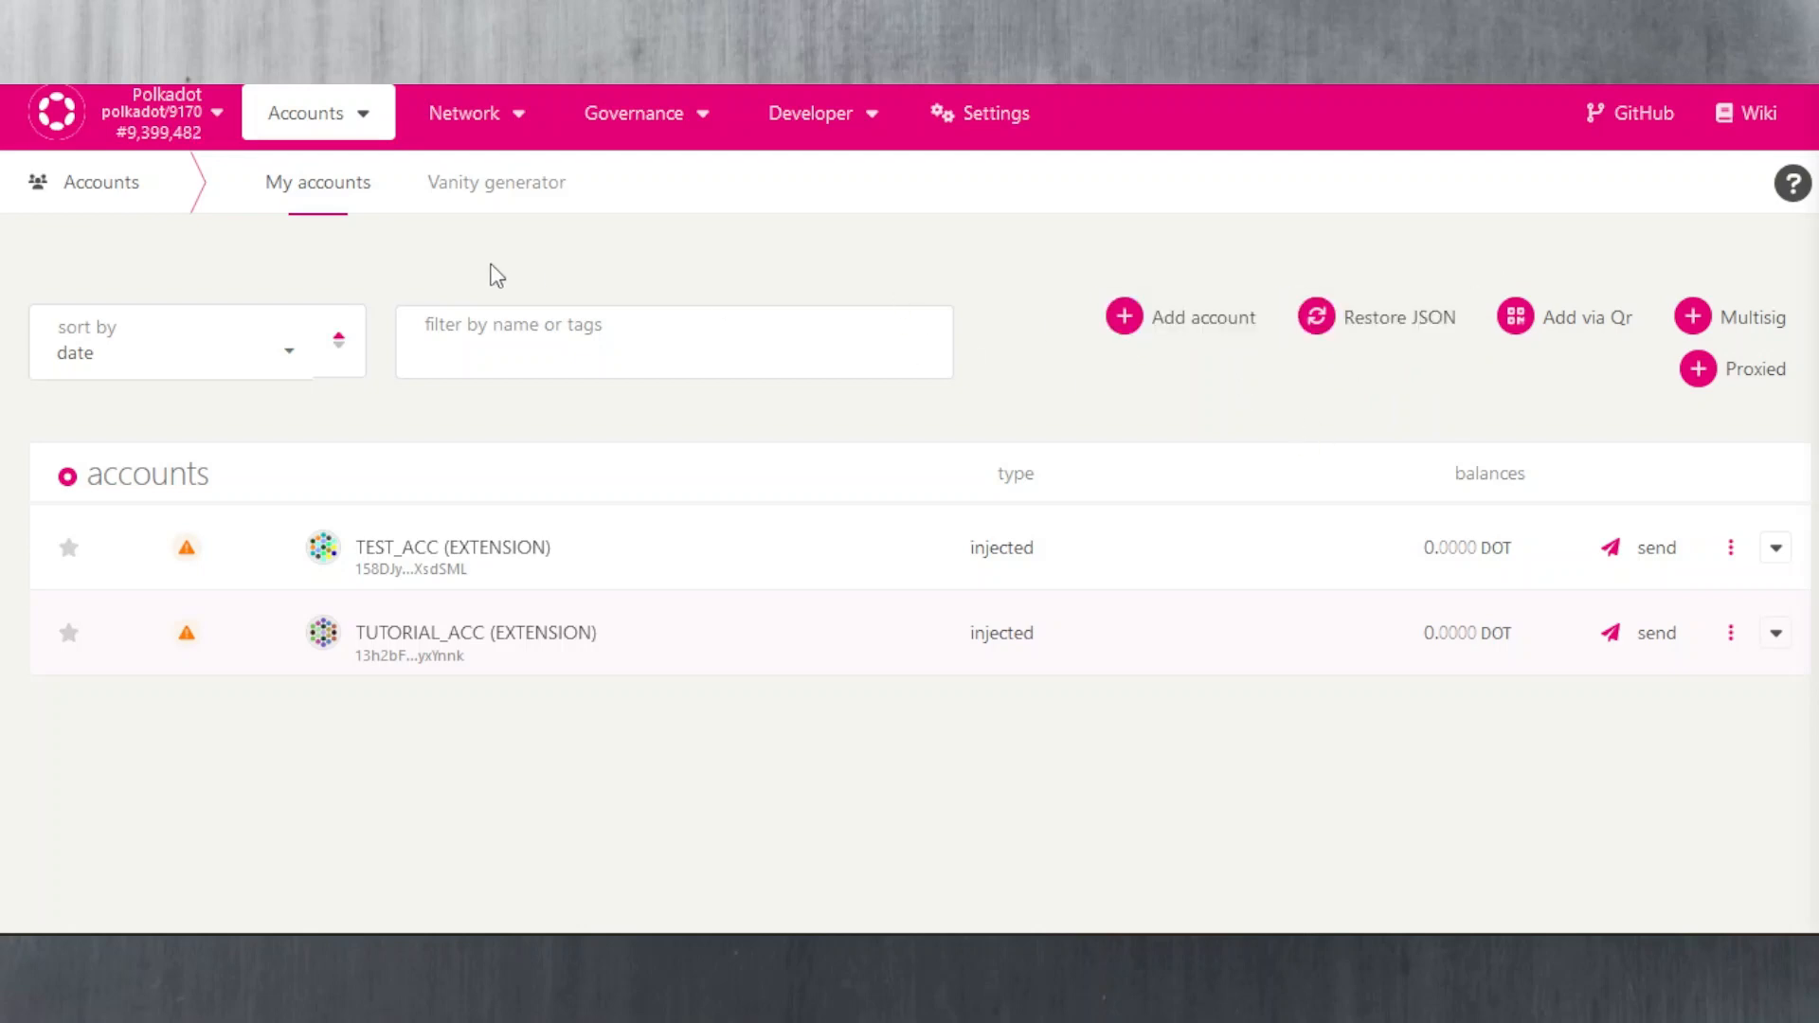
# Step: Switch the connected network to the Acala parachain via Acala Foundation 3
pyautogui.click(217, 110)
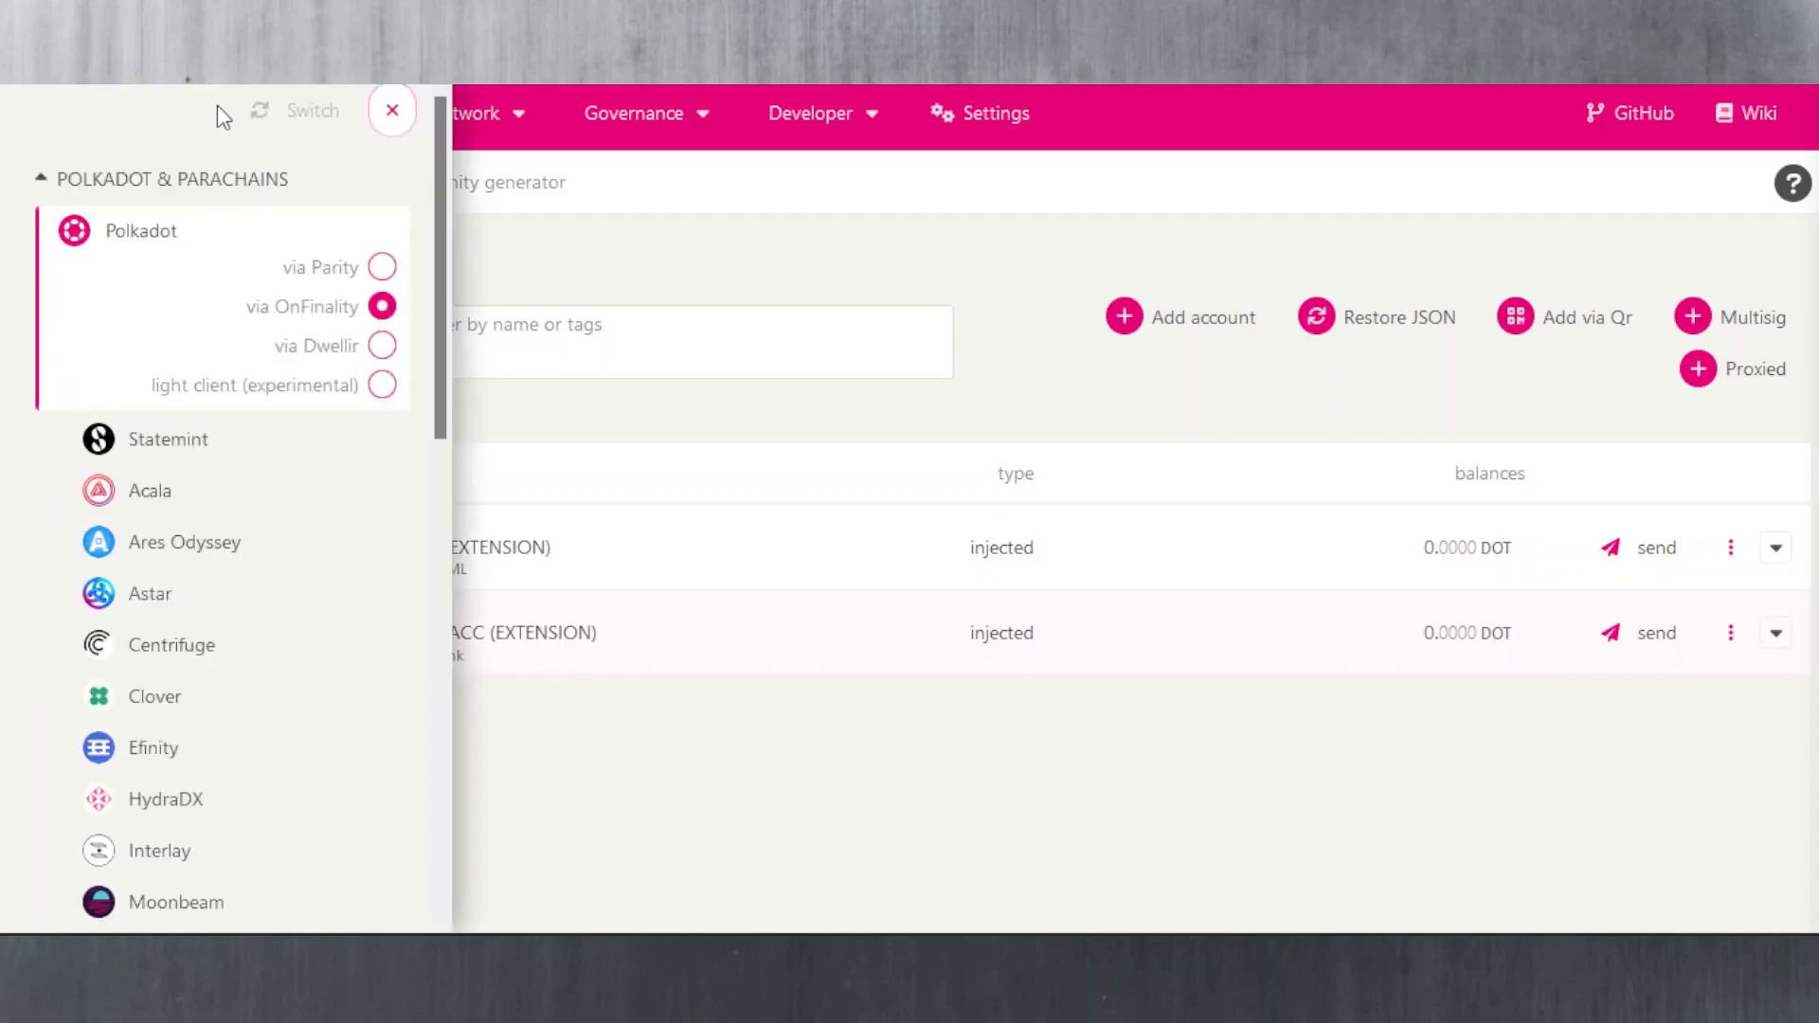
pyautogui.click(187, 500)
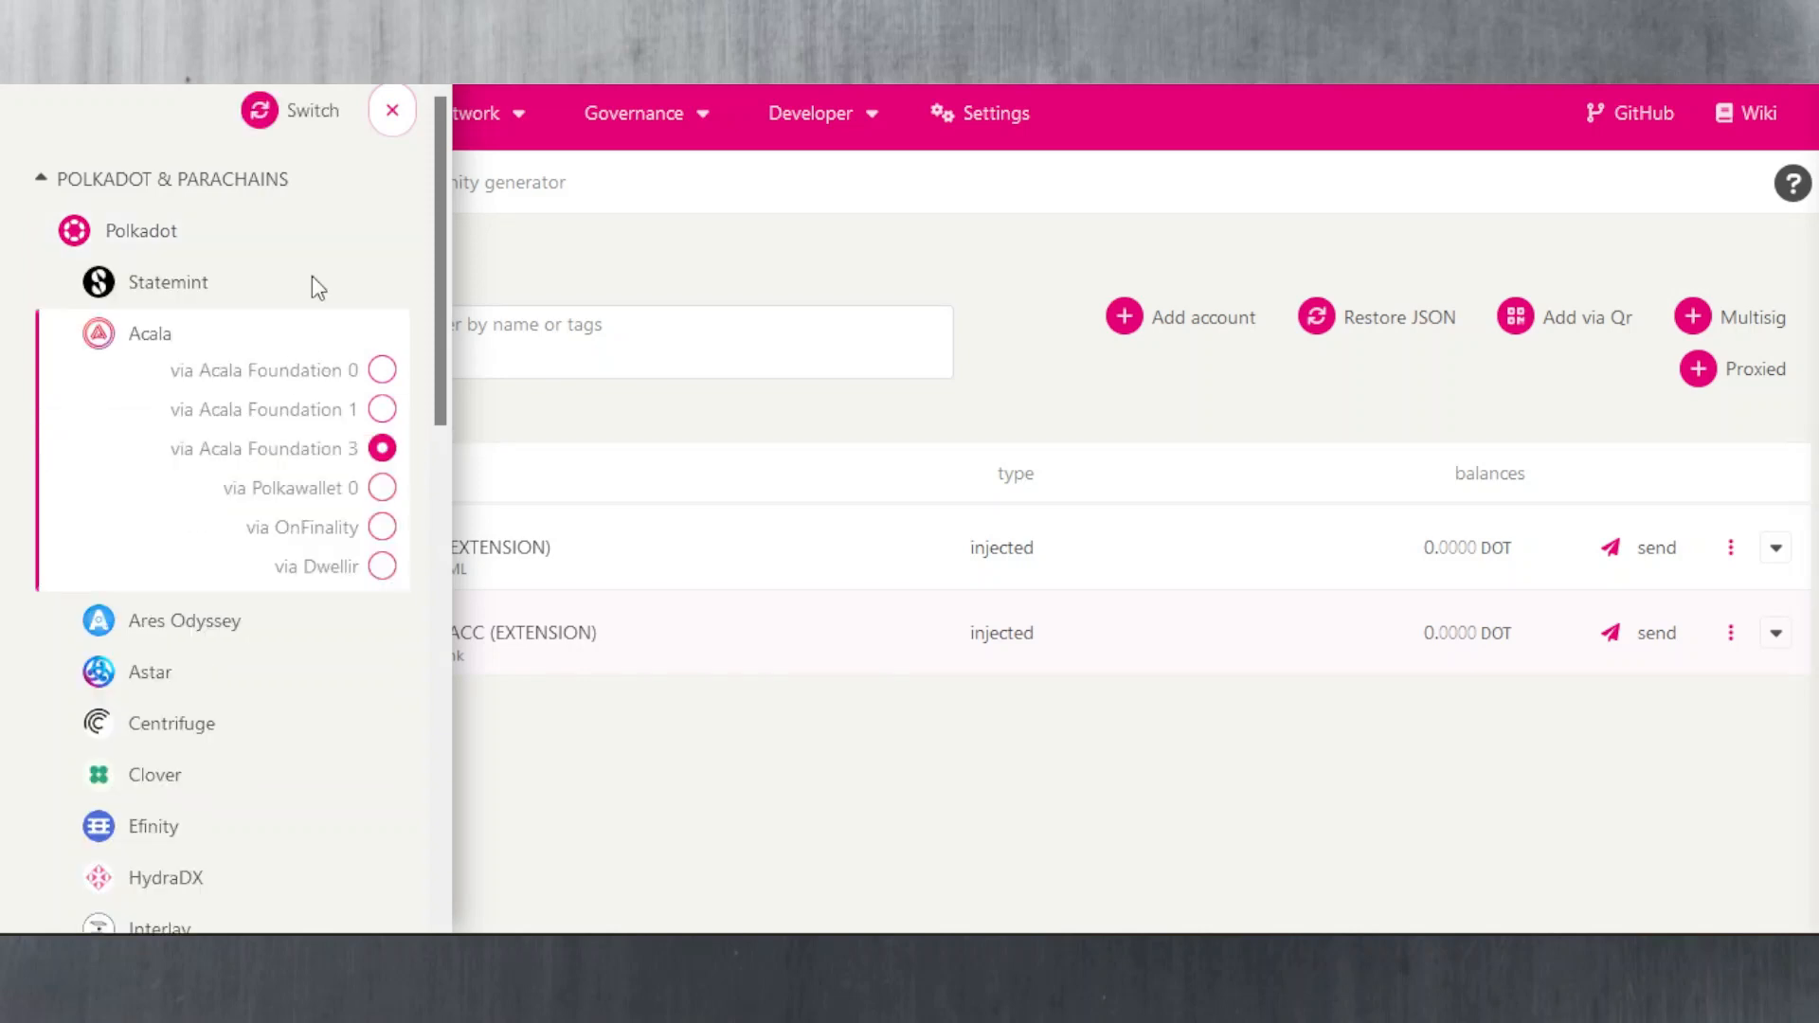
pyautogui.click(289, 133)
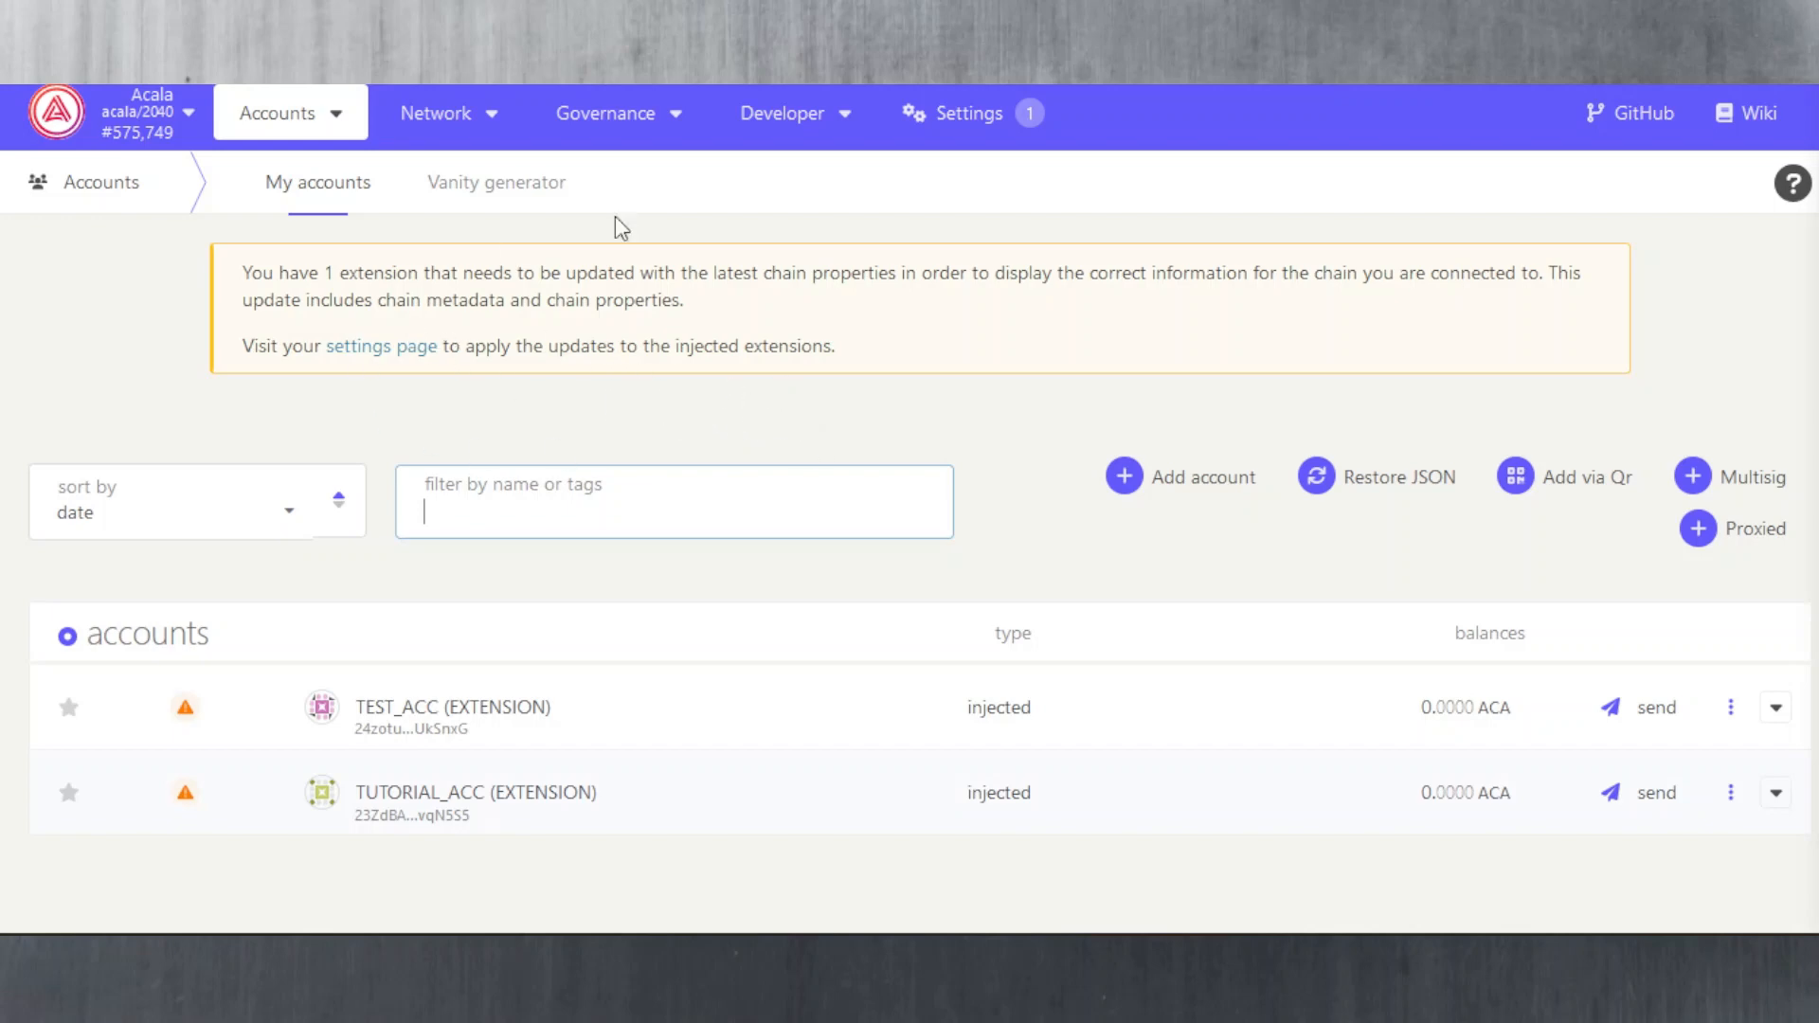
# Step: Update the polkadot-js extension's metadata for Acala, approve the update request, and return to the accounts page
pyautogui.click(1002, 123)
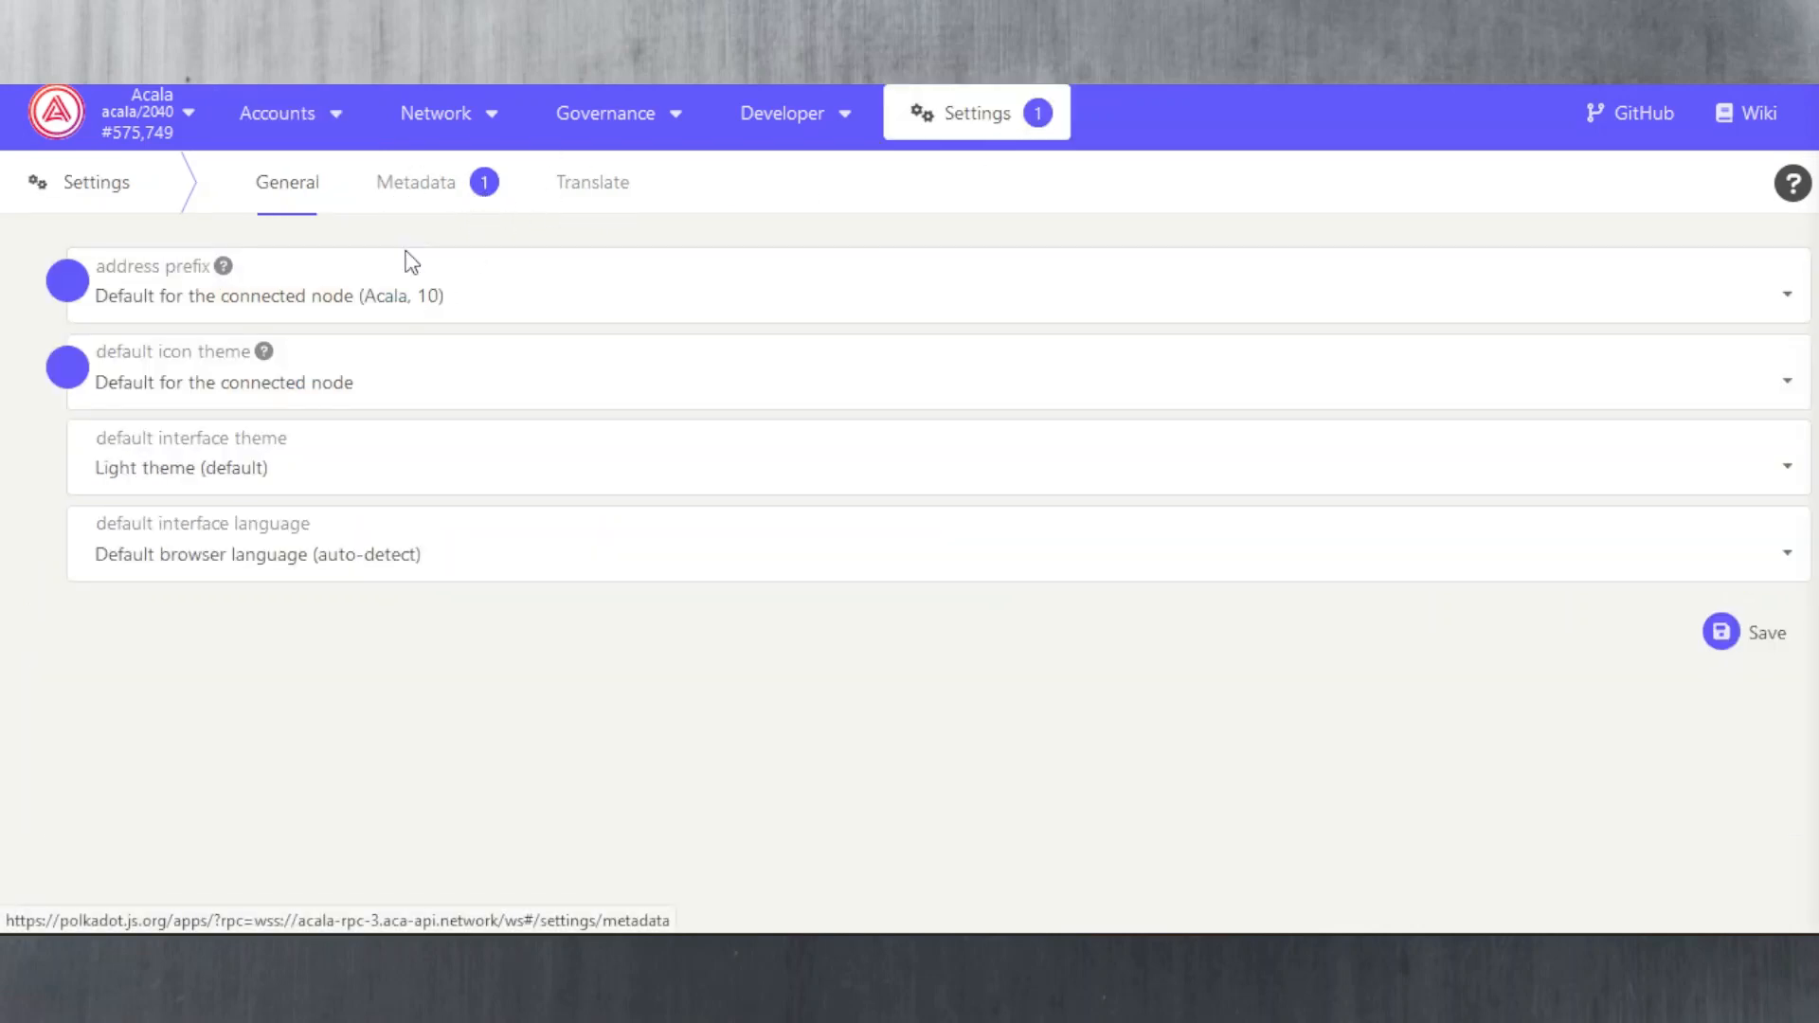
pyautogui.click(399, 199)
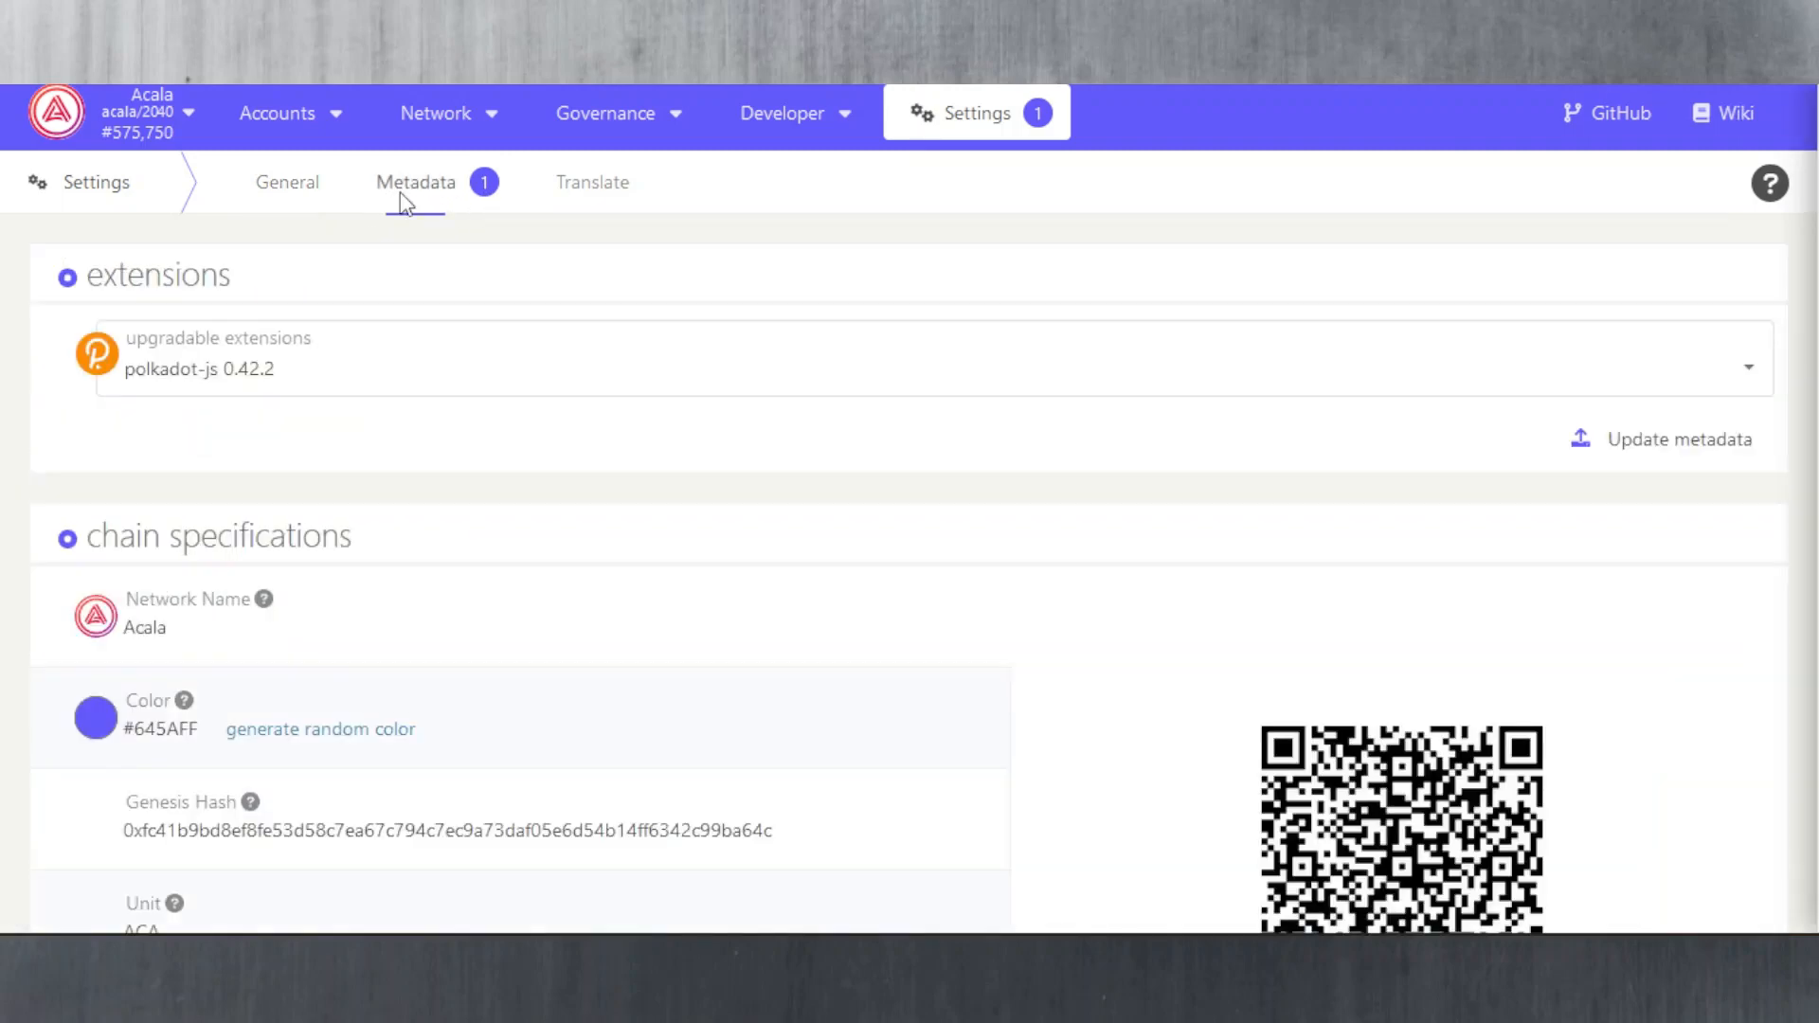
pyautogui.click(1607, 445)
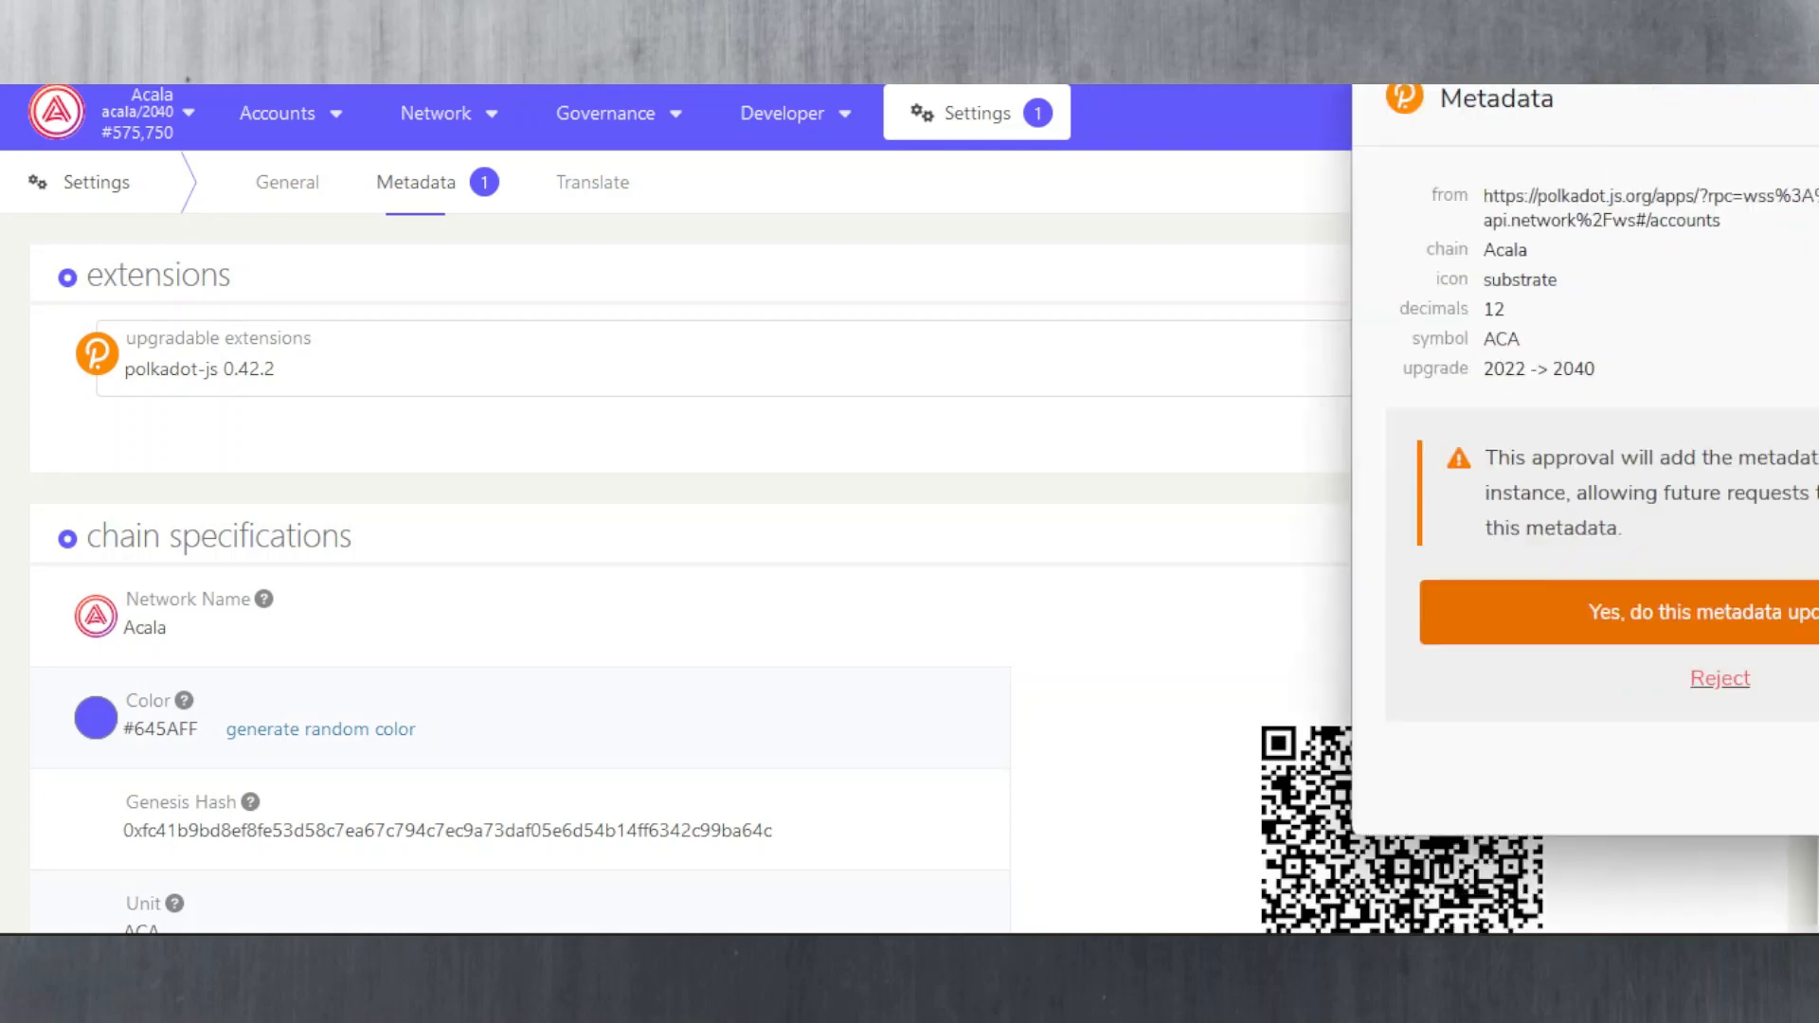
pyautogui.moveTo(1658, 24); pyautogui.dragTo(791, 142)
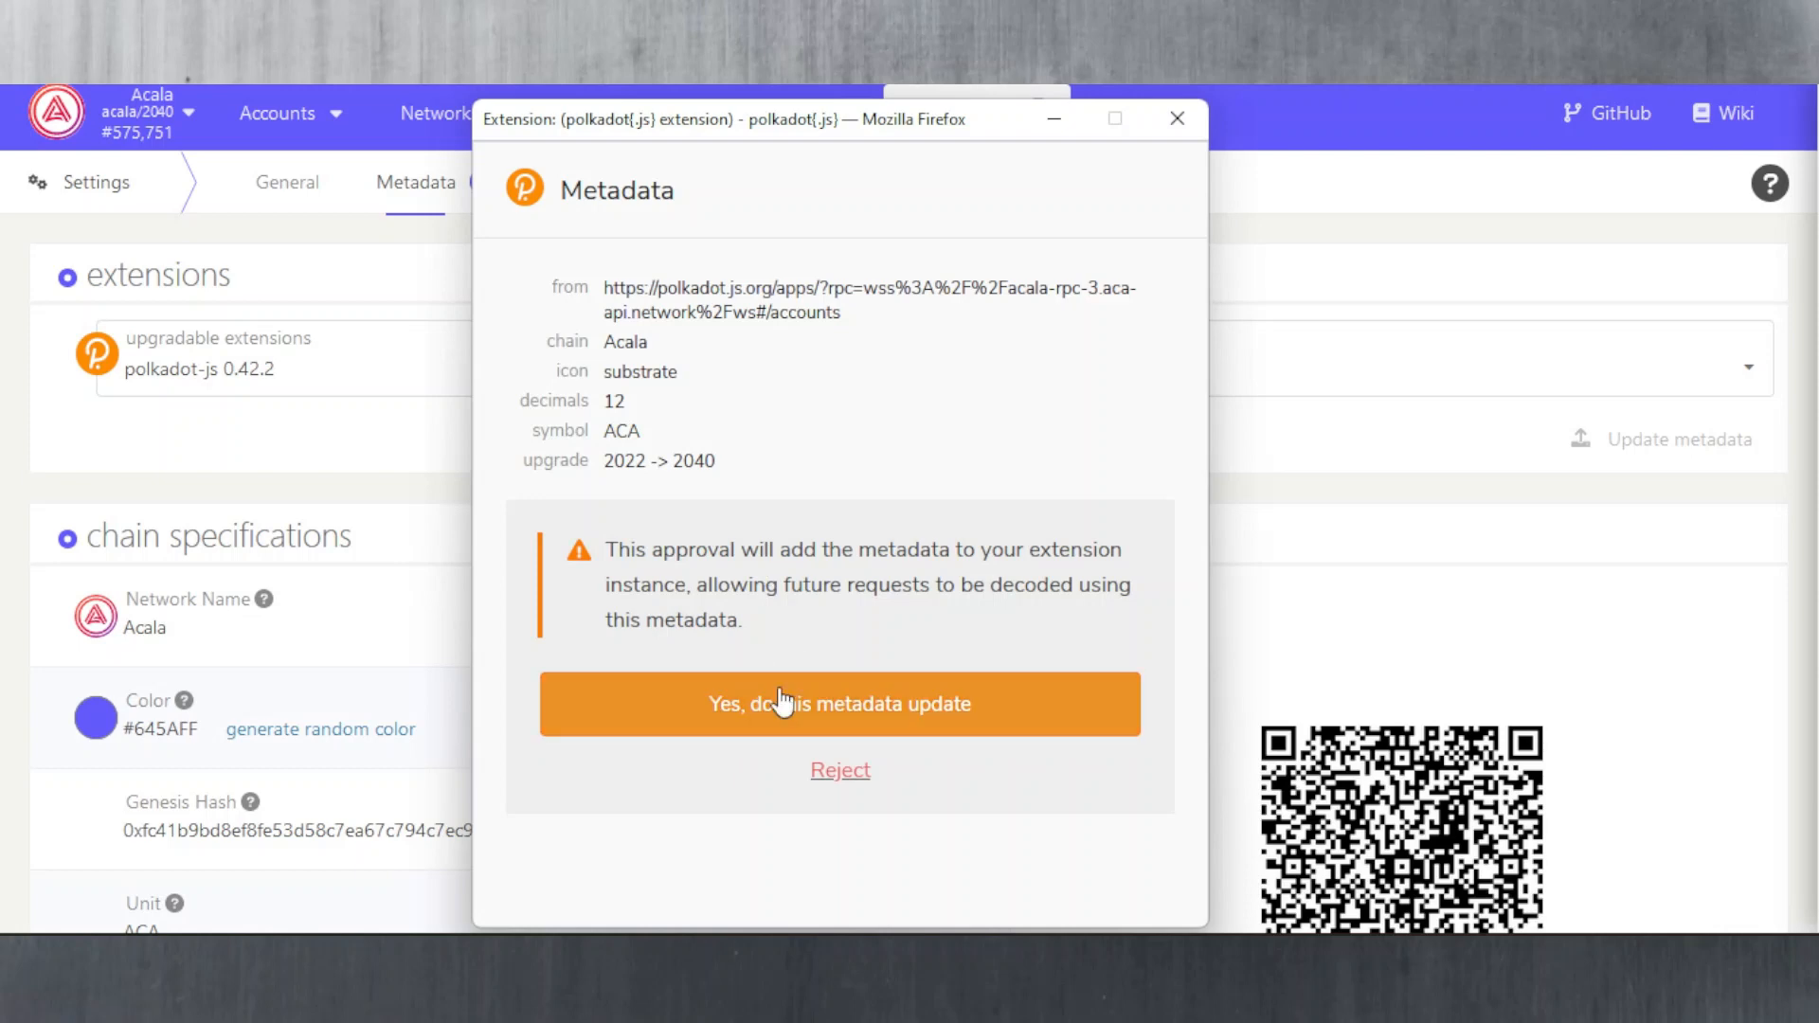
pyautogui.click(694, 739)
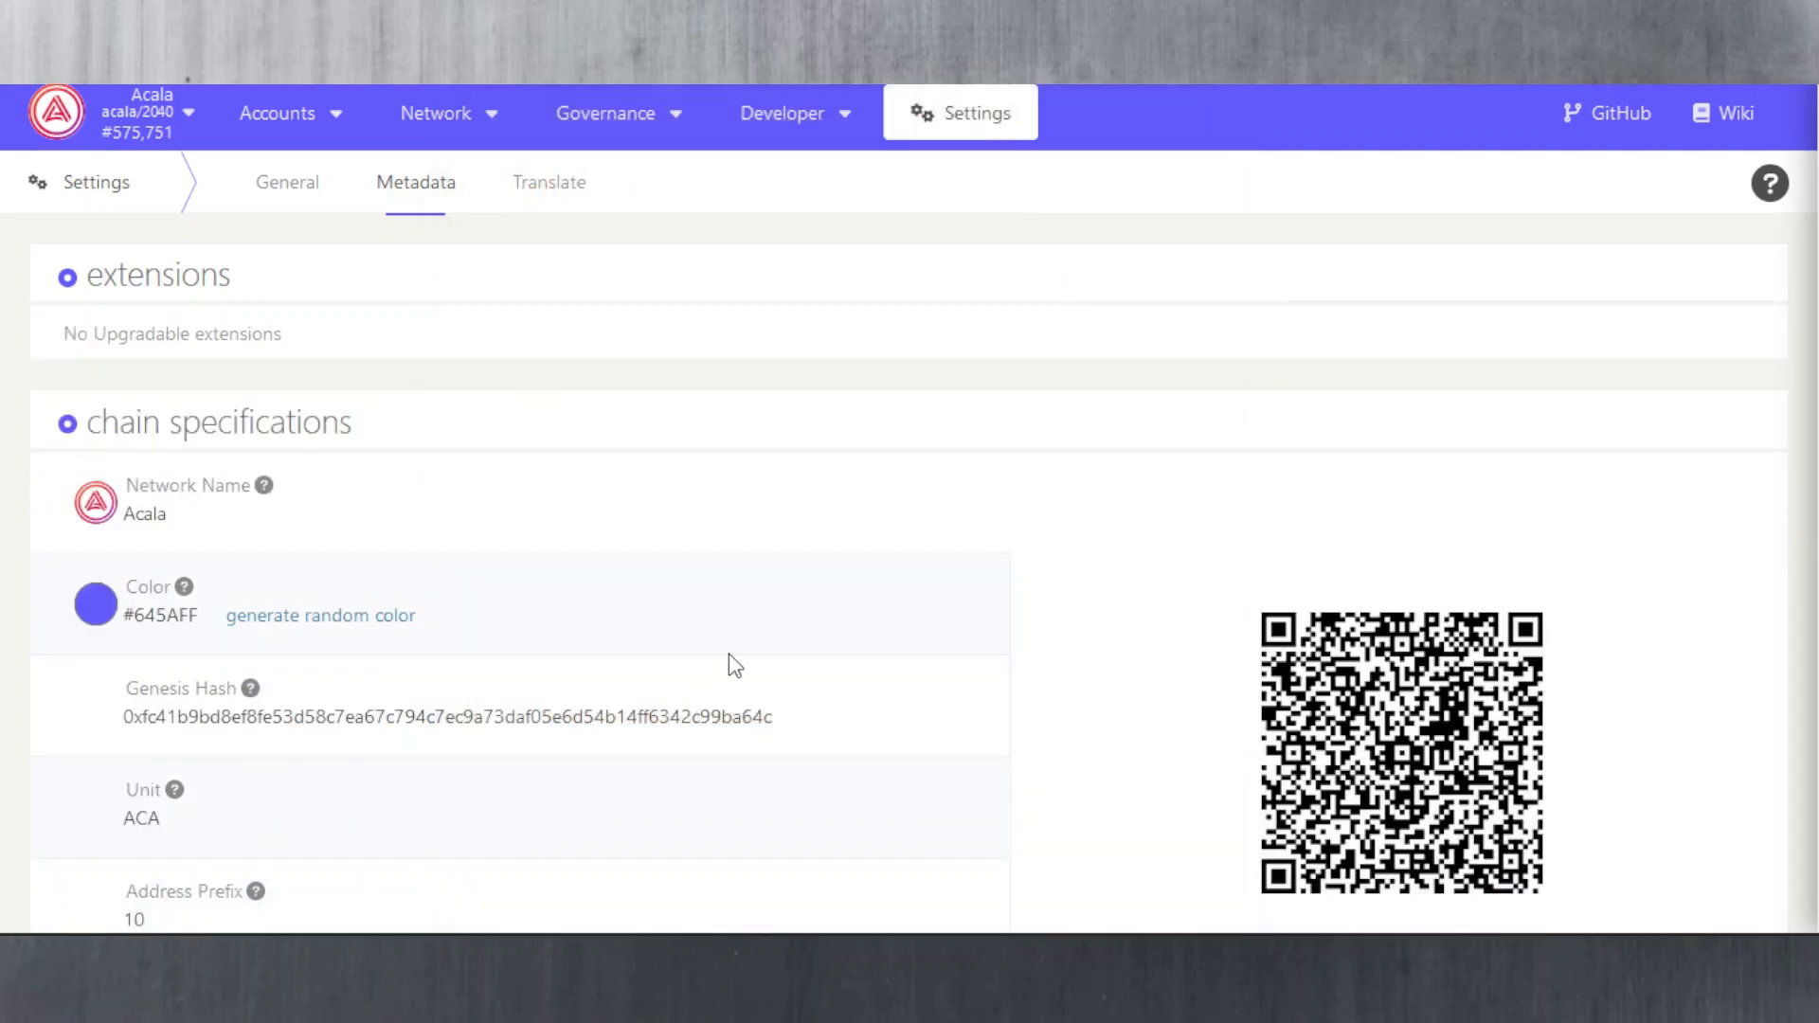
pyautogui.moveTo(284, 119)
pyautogui.click(296, 161)
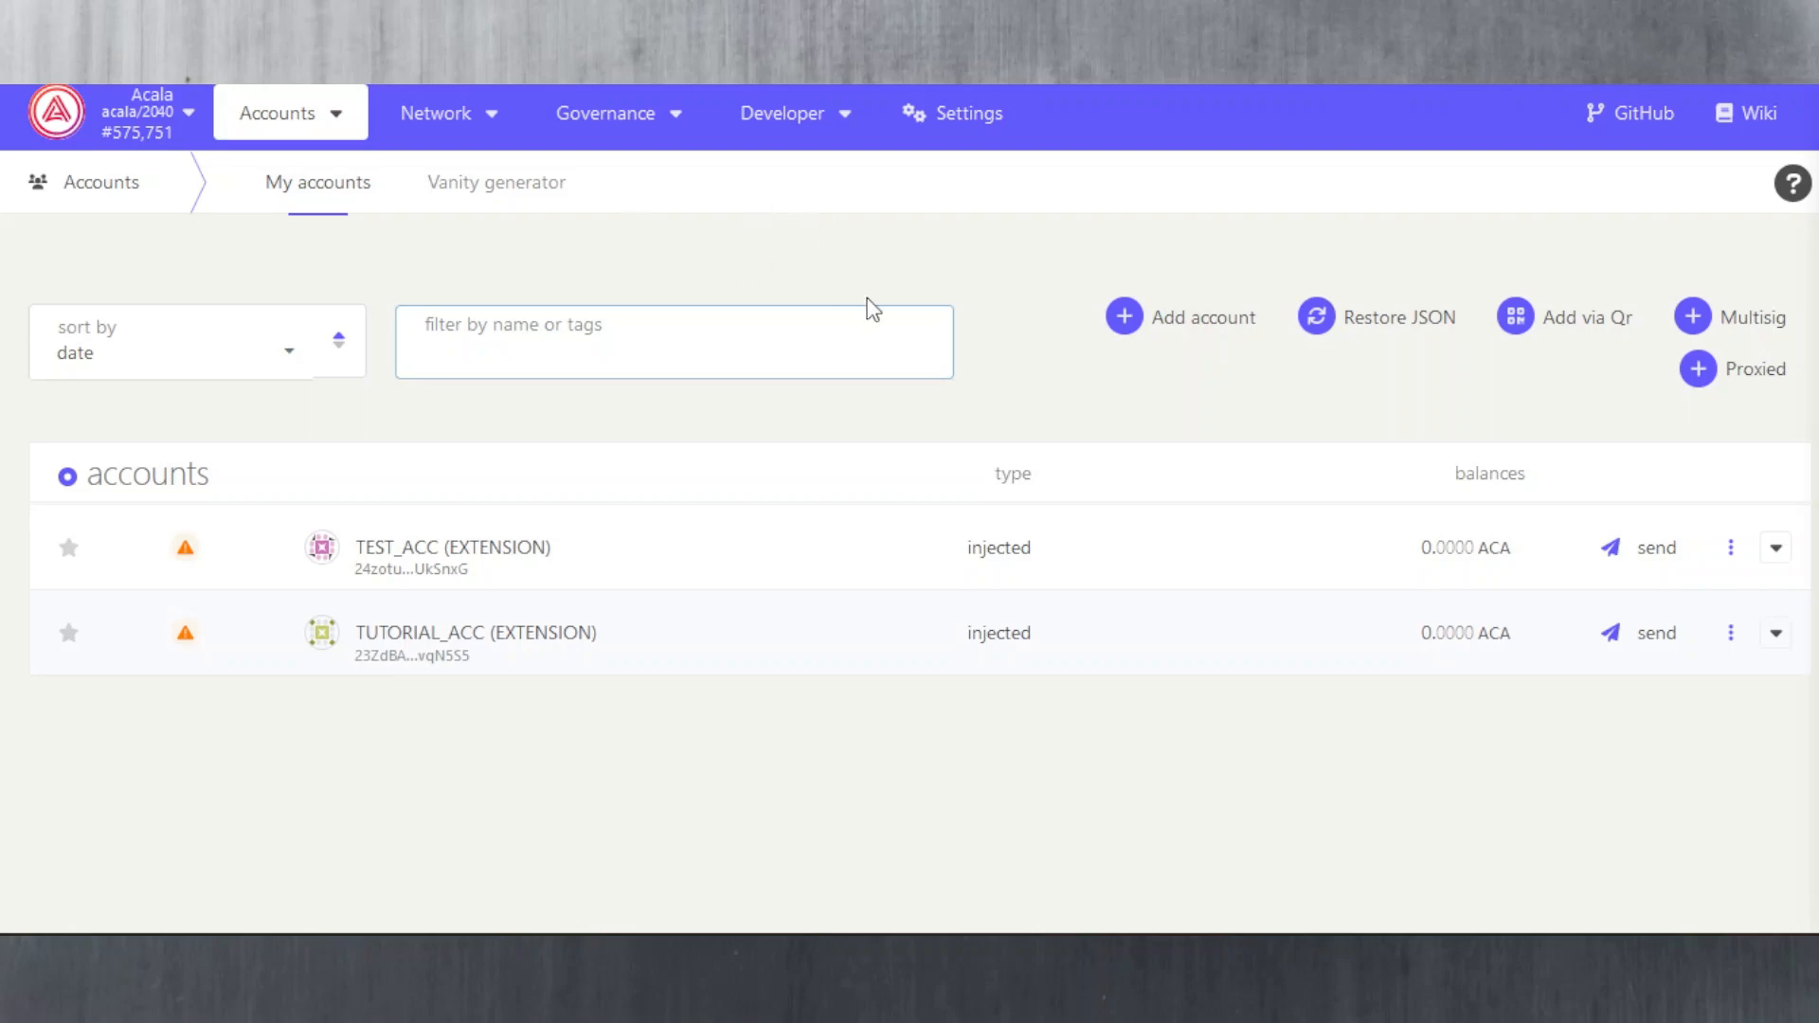
pyautogui.click(186, 114)
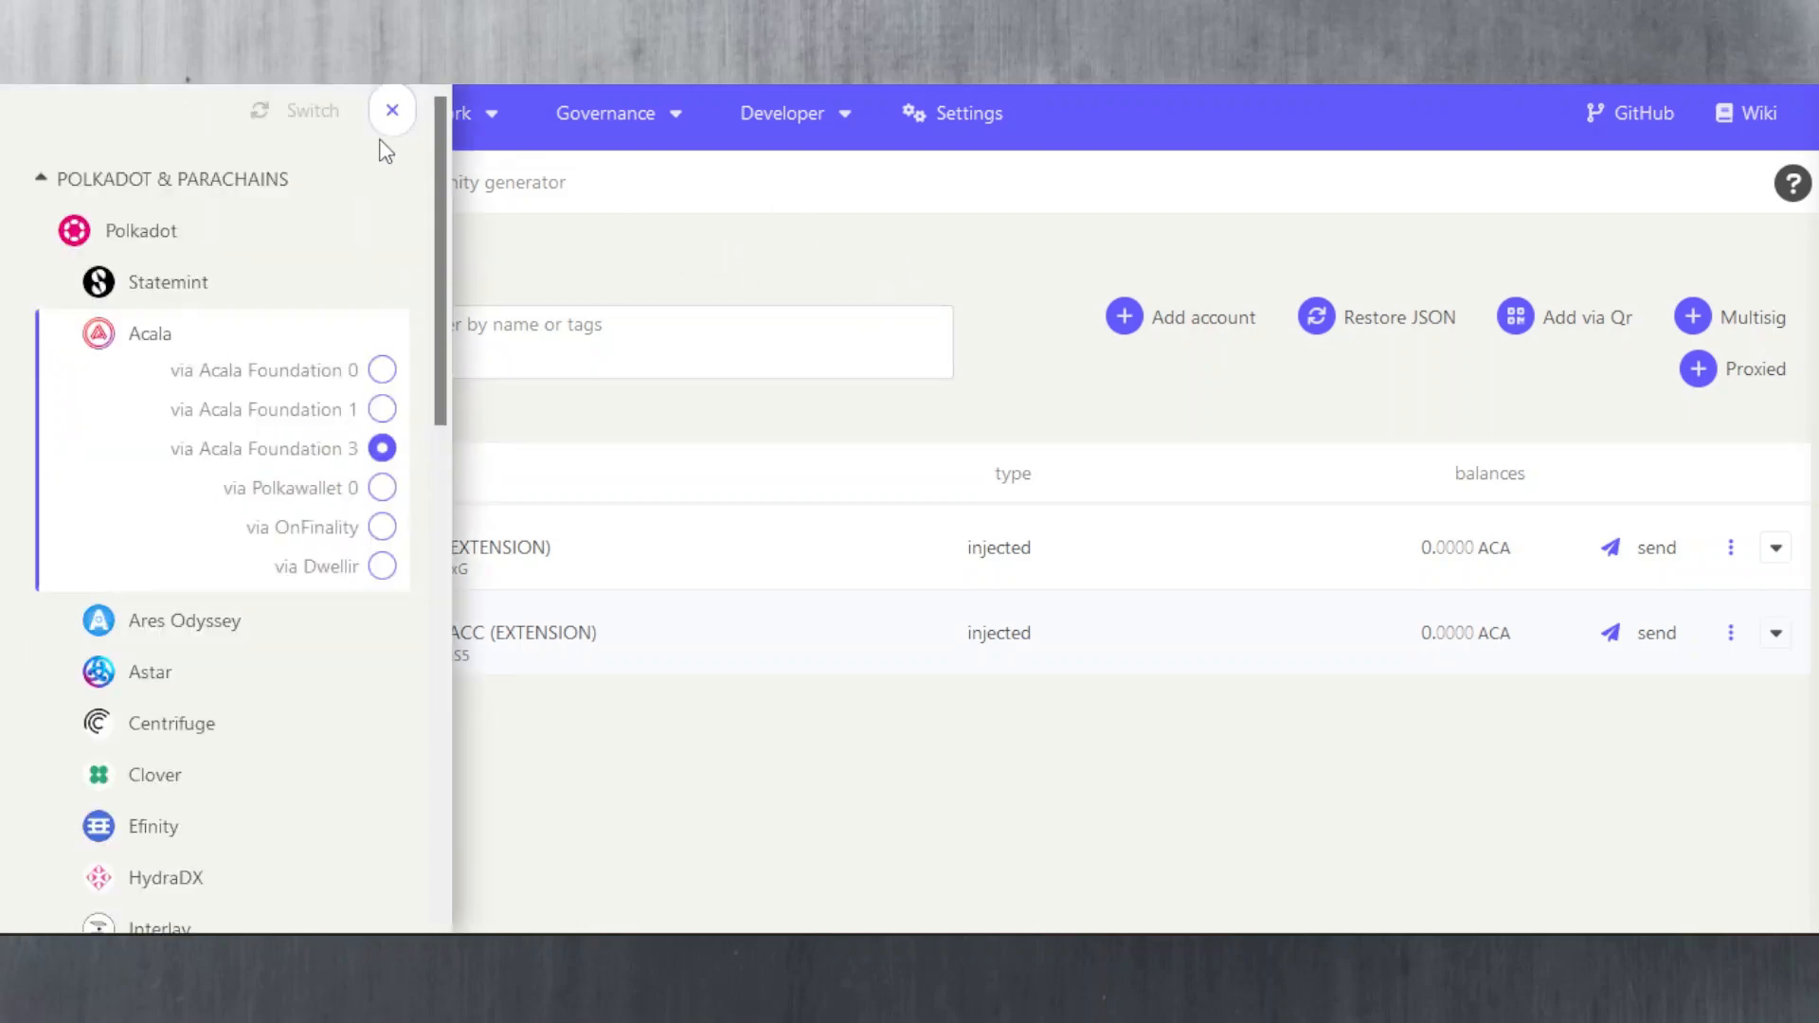
pyautogui.click(392, 111)
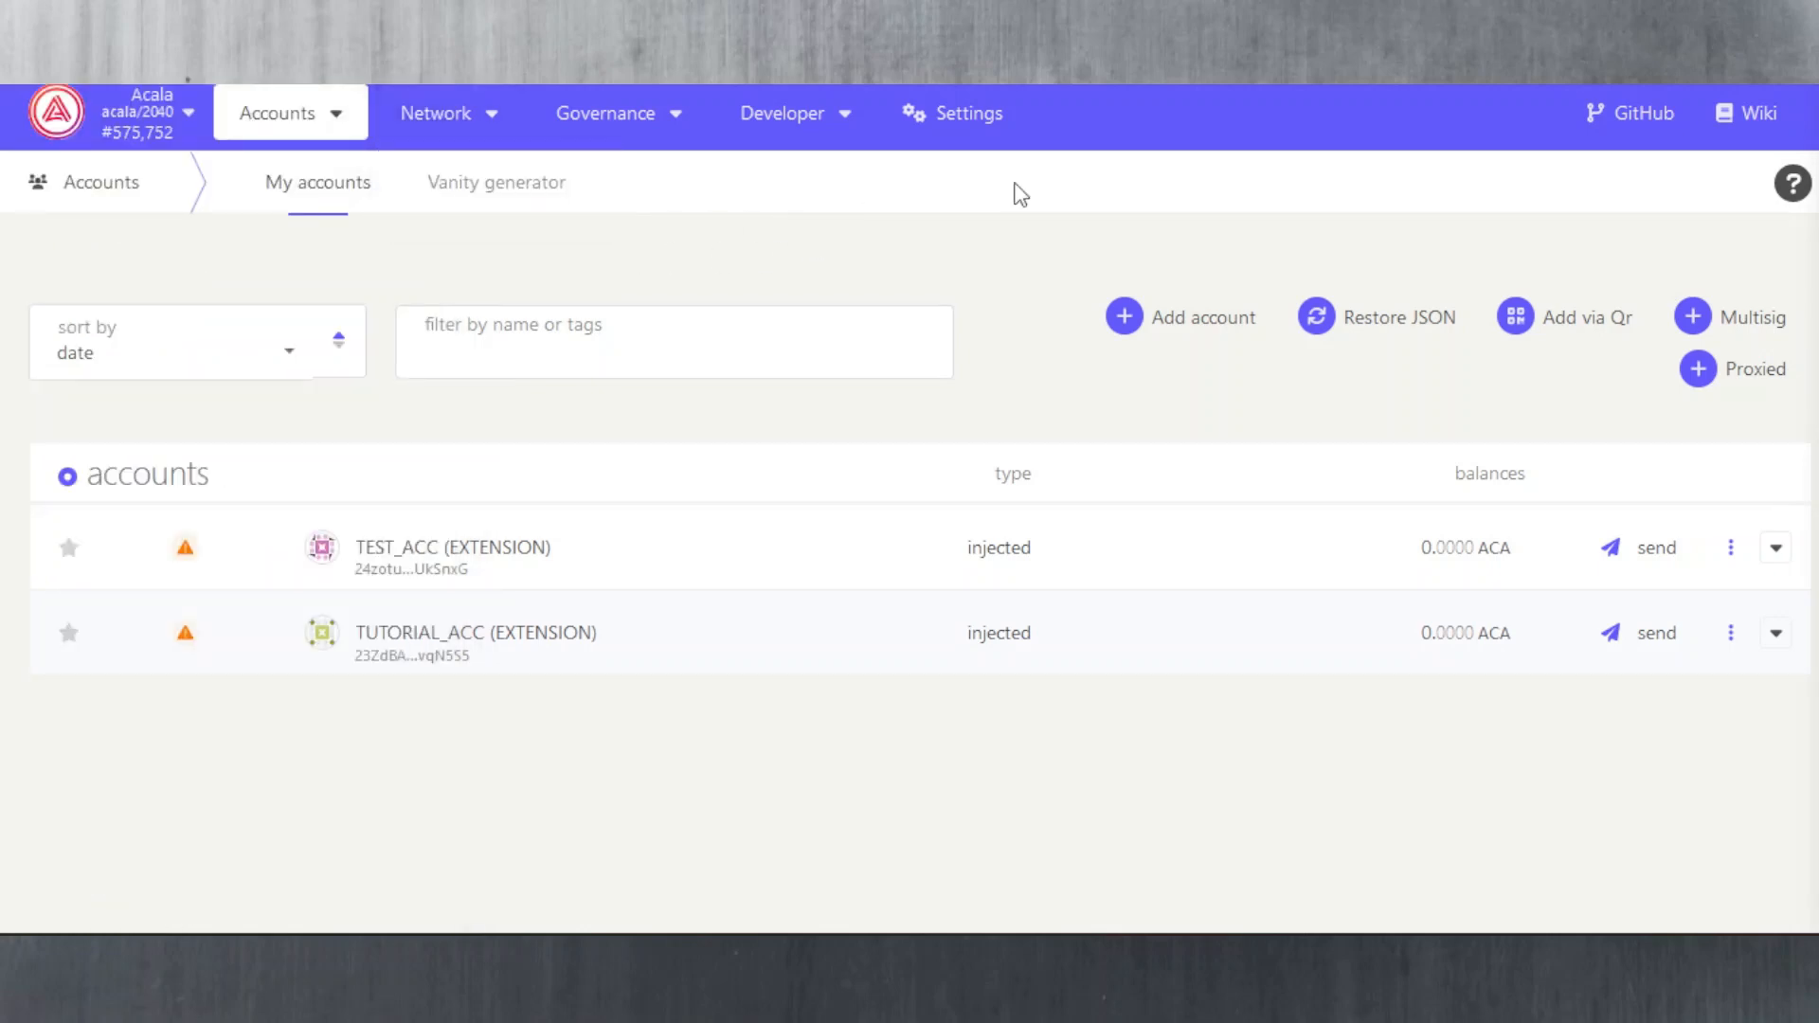
# Step: Start a transfer from TUTORIAL_ACC, check the selectable recipient accounts, and disable the account keep-alive checks
pyautogui.click(1636, 651)
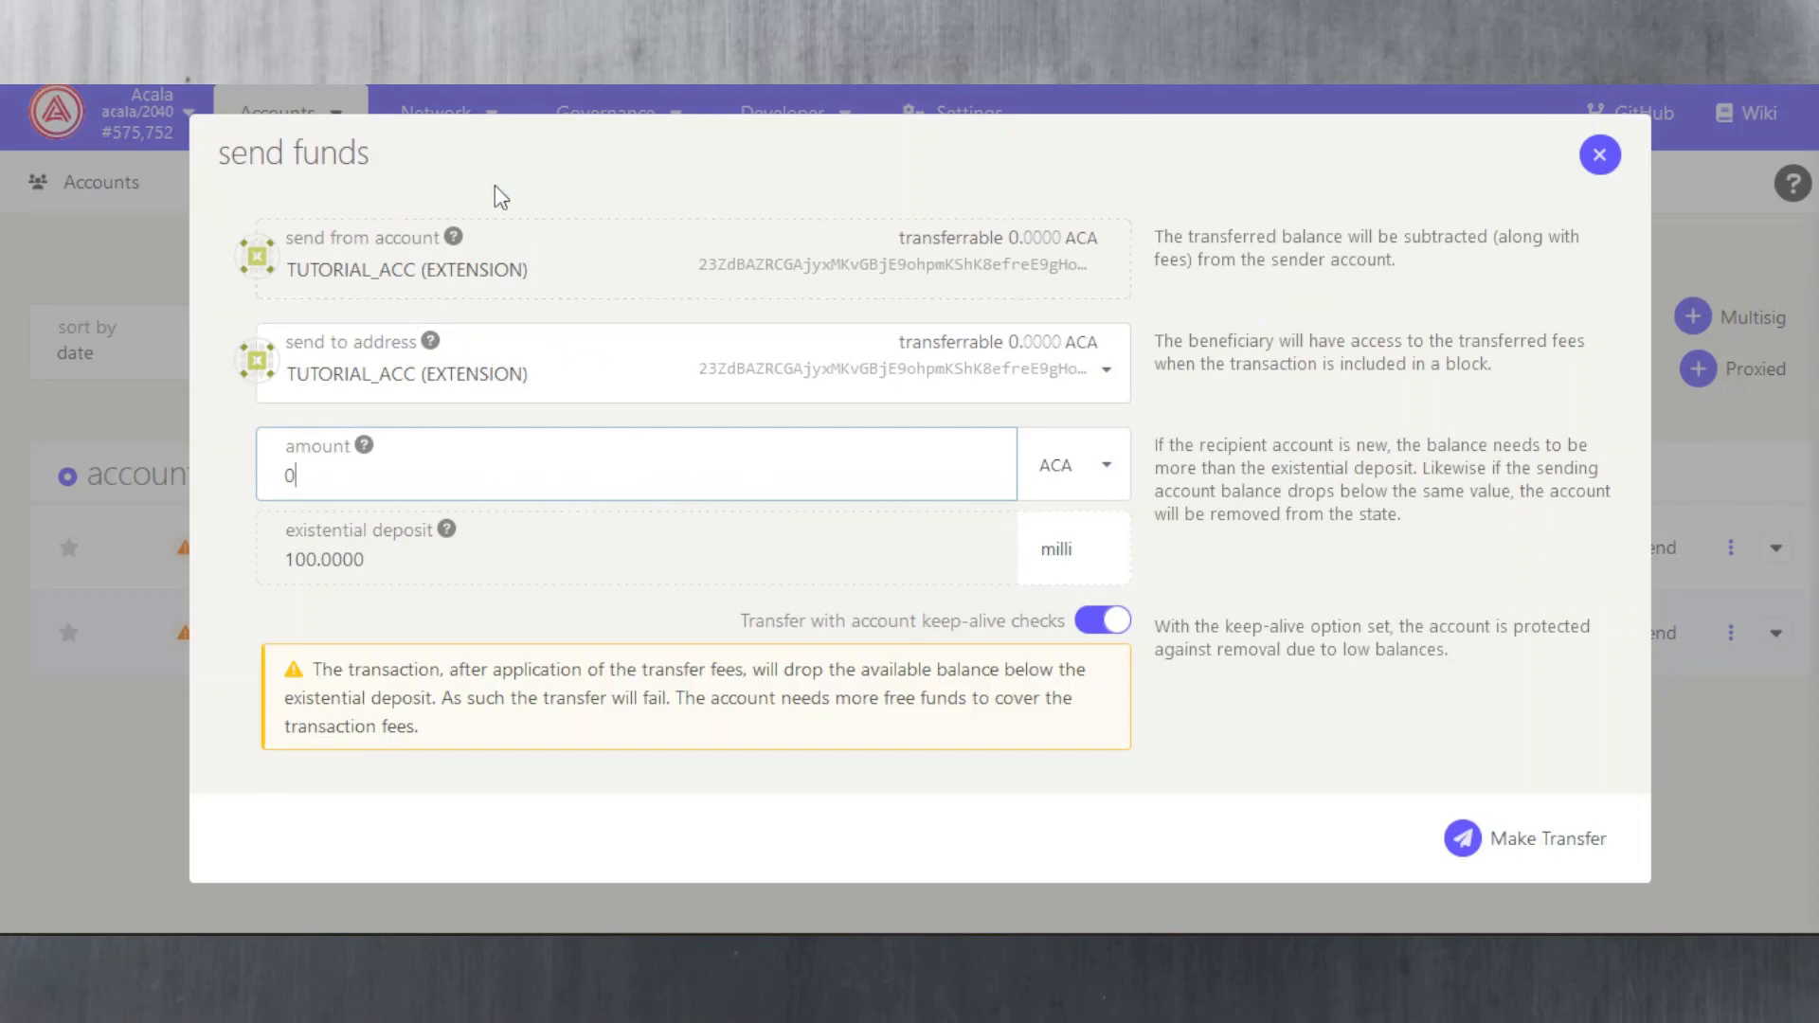
pyautogui.click(1106, 374)
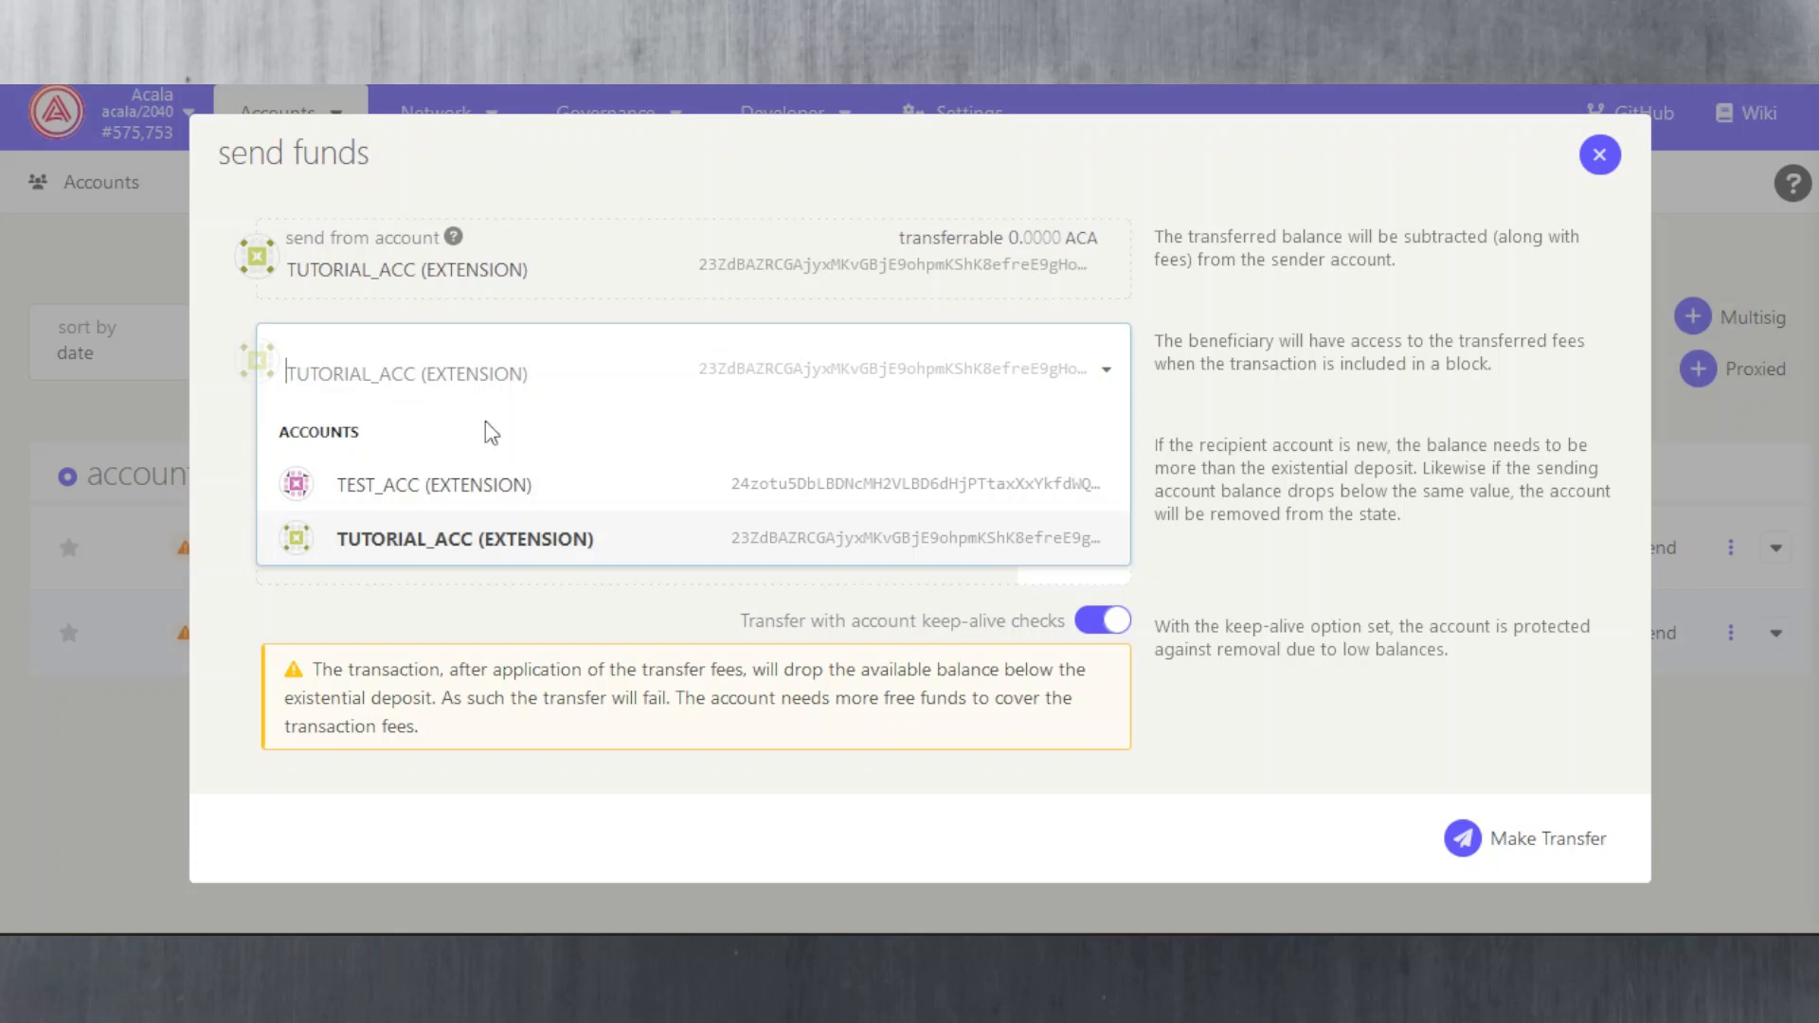
pyautogui.click(652, 624)
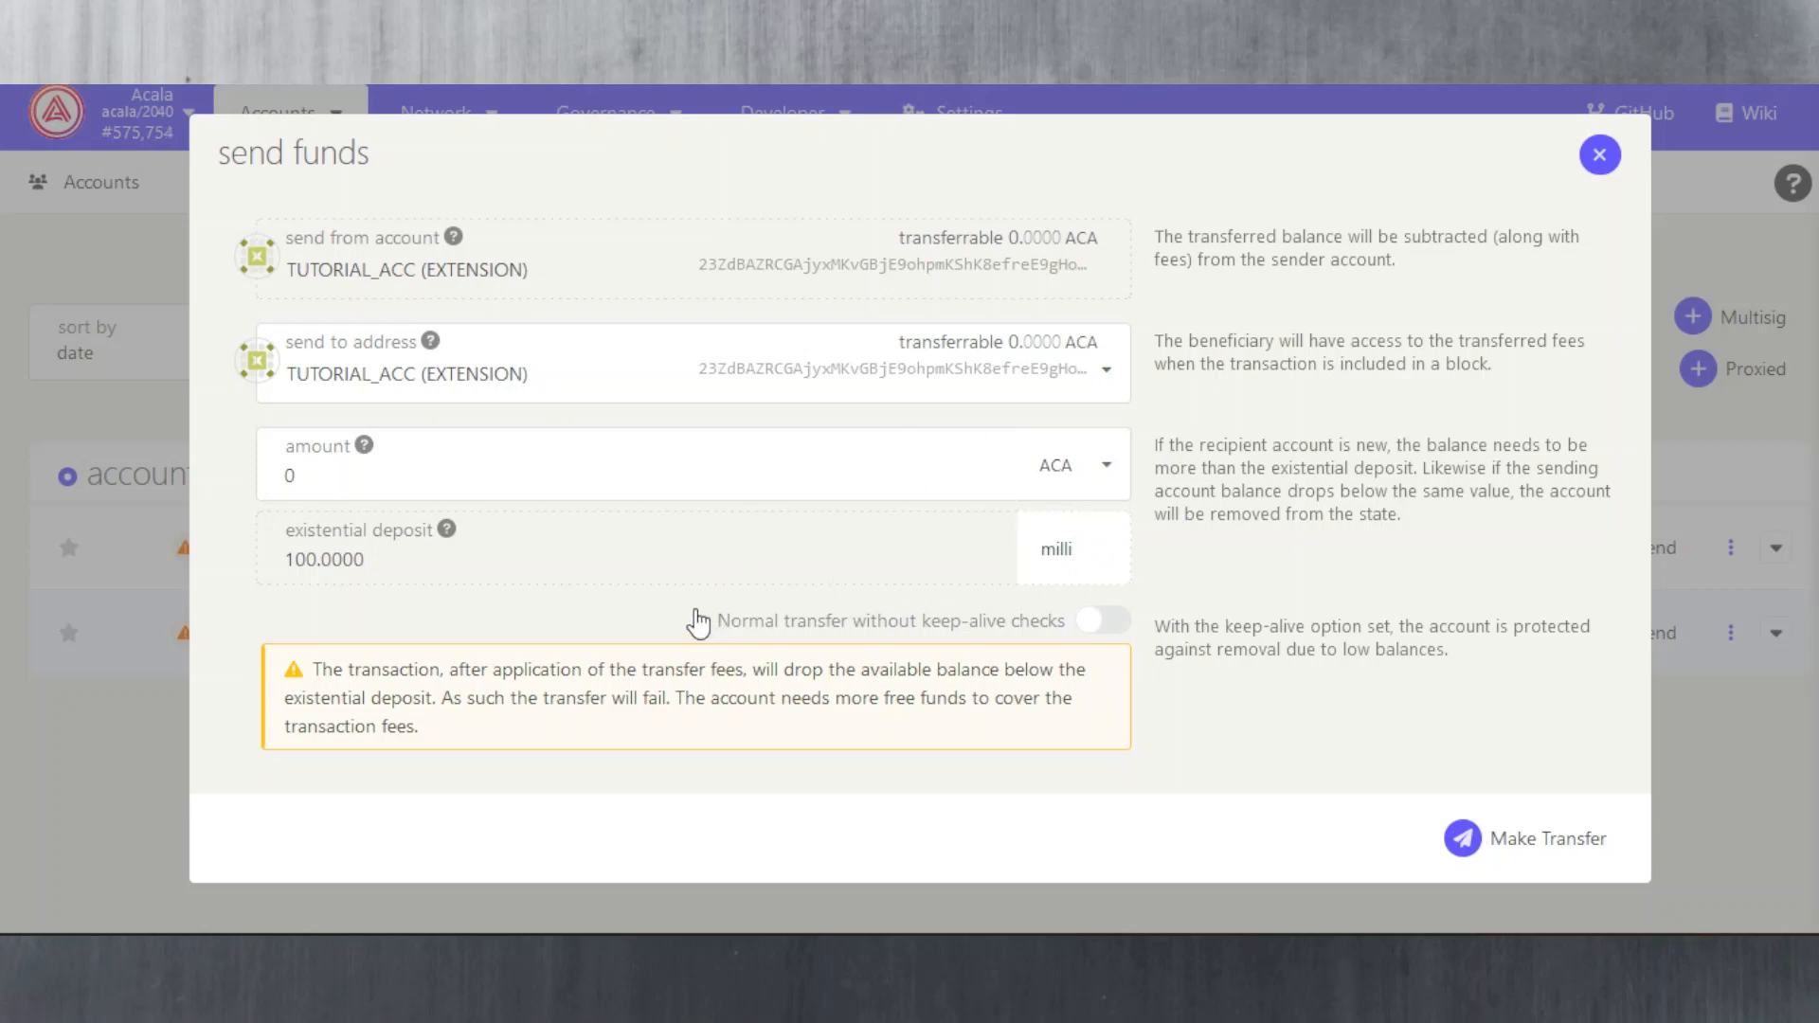
# Step: Set the transfer amount to 1 ACA and proceed to authorizing the transaction
pyautogui.click(410, 483)
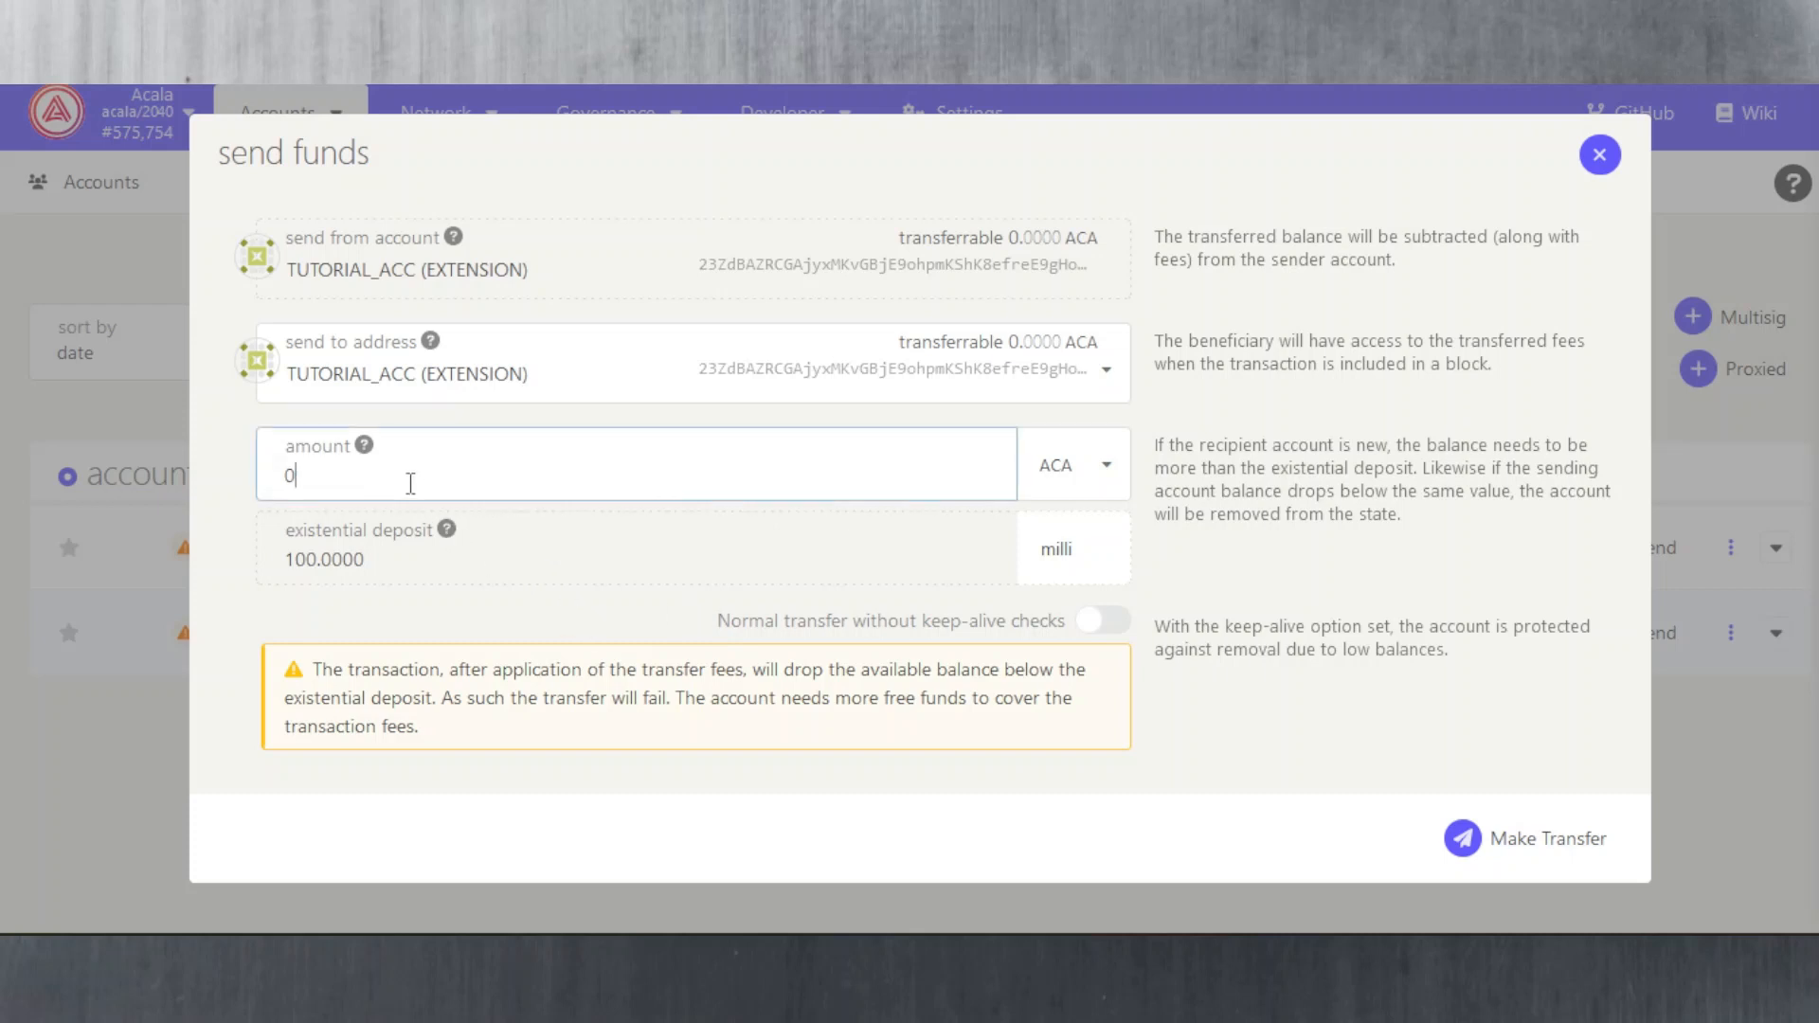
pyautogui.press('BackSpace')
pyautogui.write('1')
pyautogui.click(1521, 853)
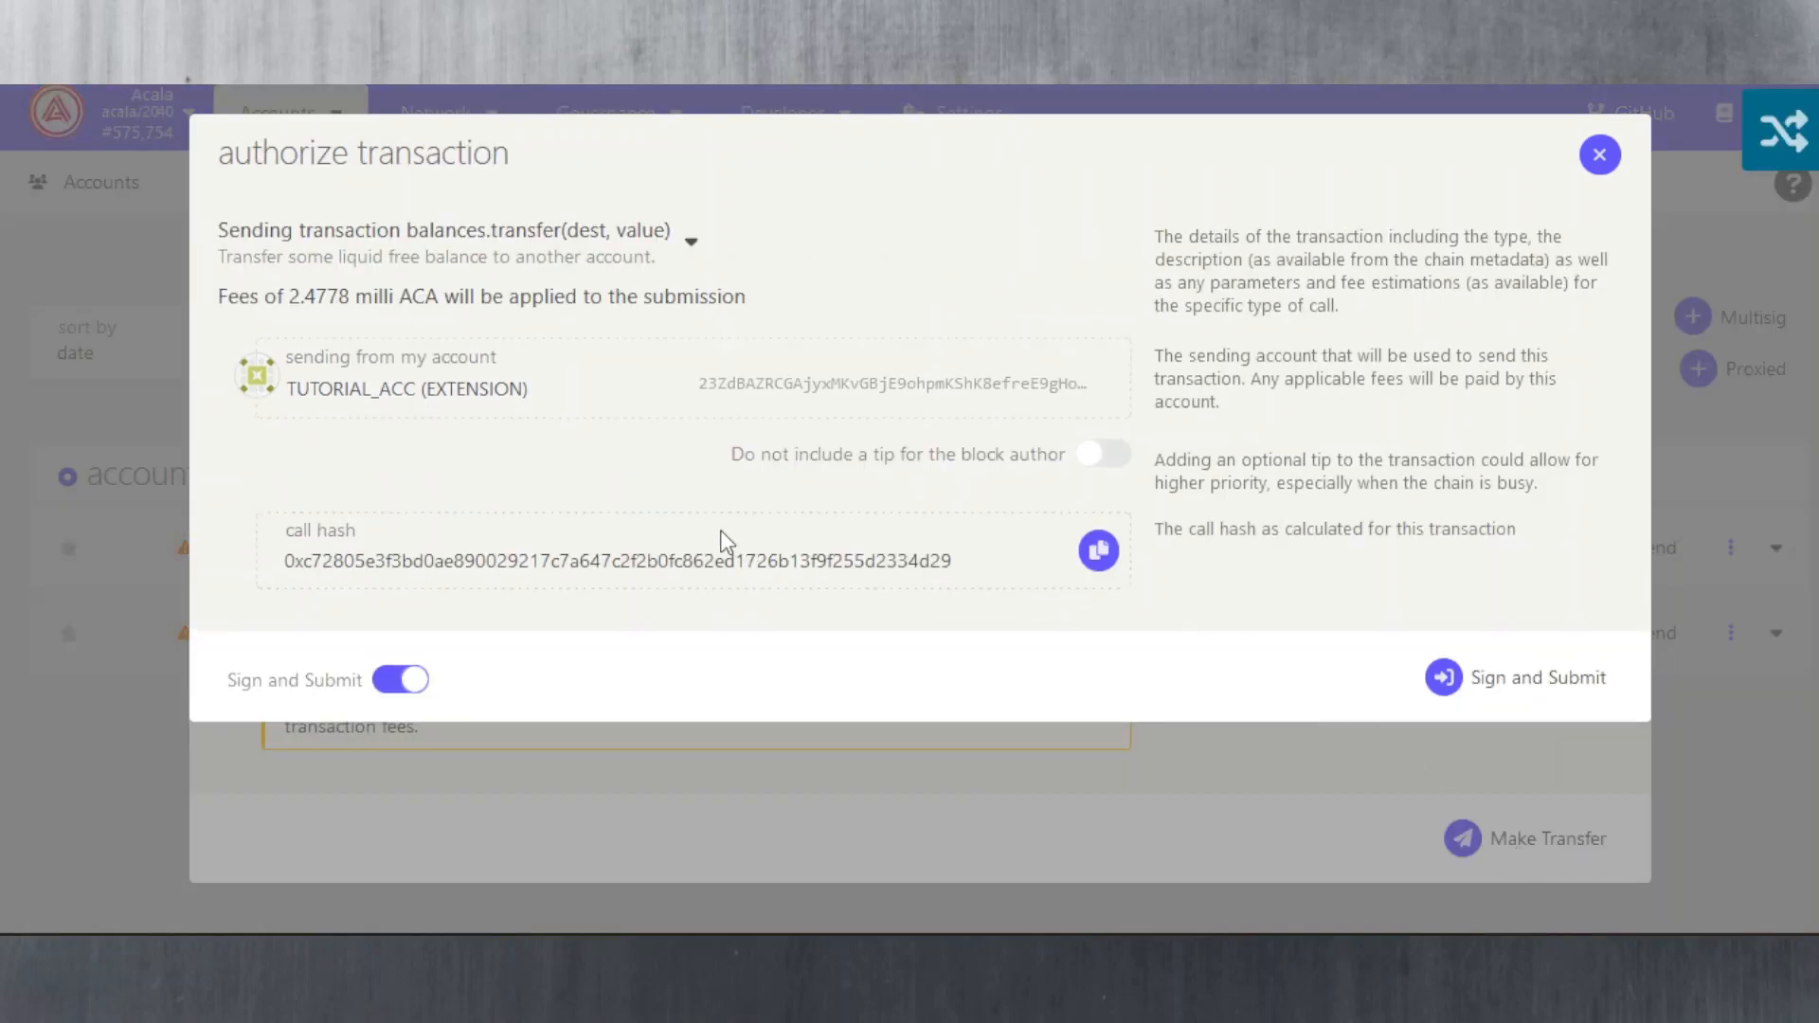
# Step: Submit the transfer to open the extension's signing request, cancel the request, and dismiss the notification
pyautogui.click(1494, 696)
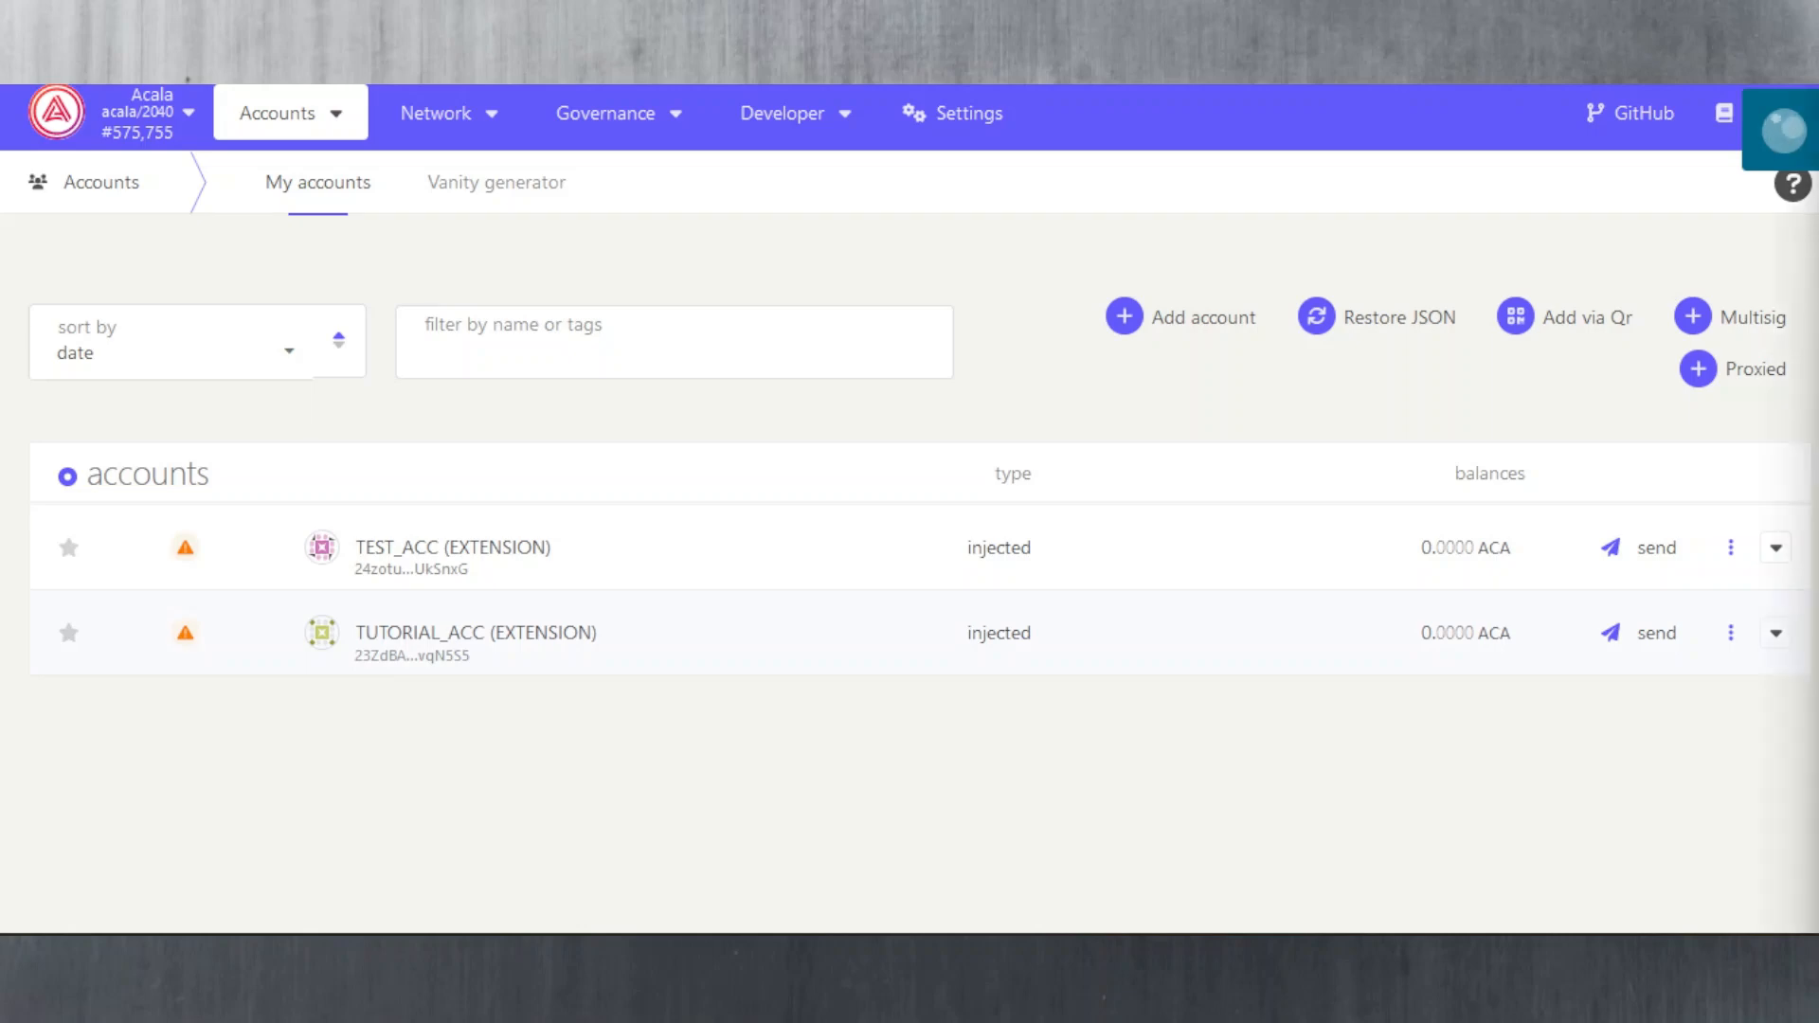
pyautogui.moveTo(1167, 89); pyautogui.dragTo(690, 106)
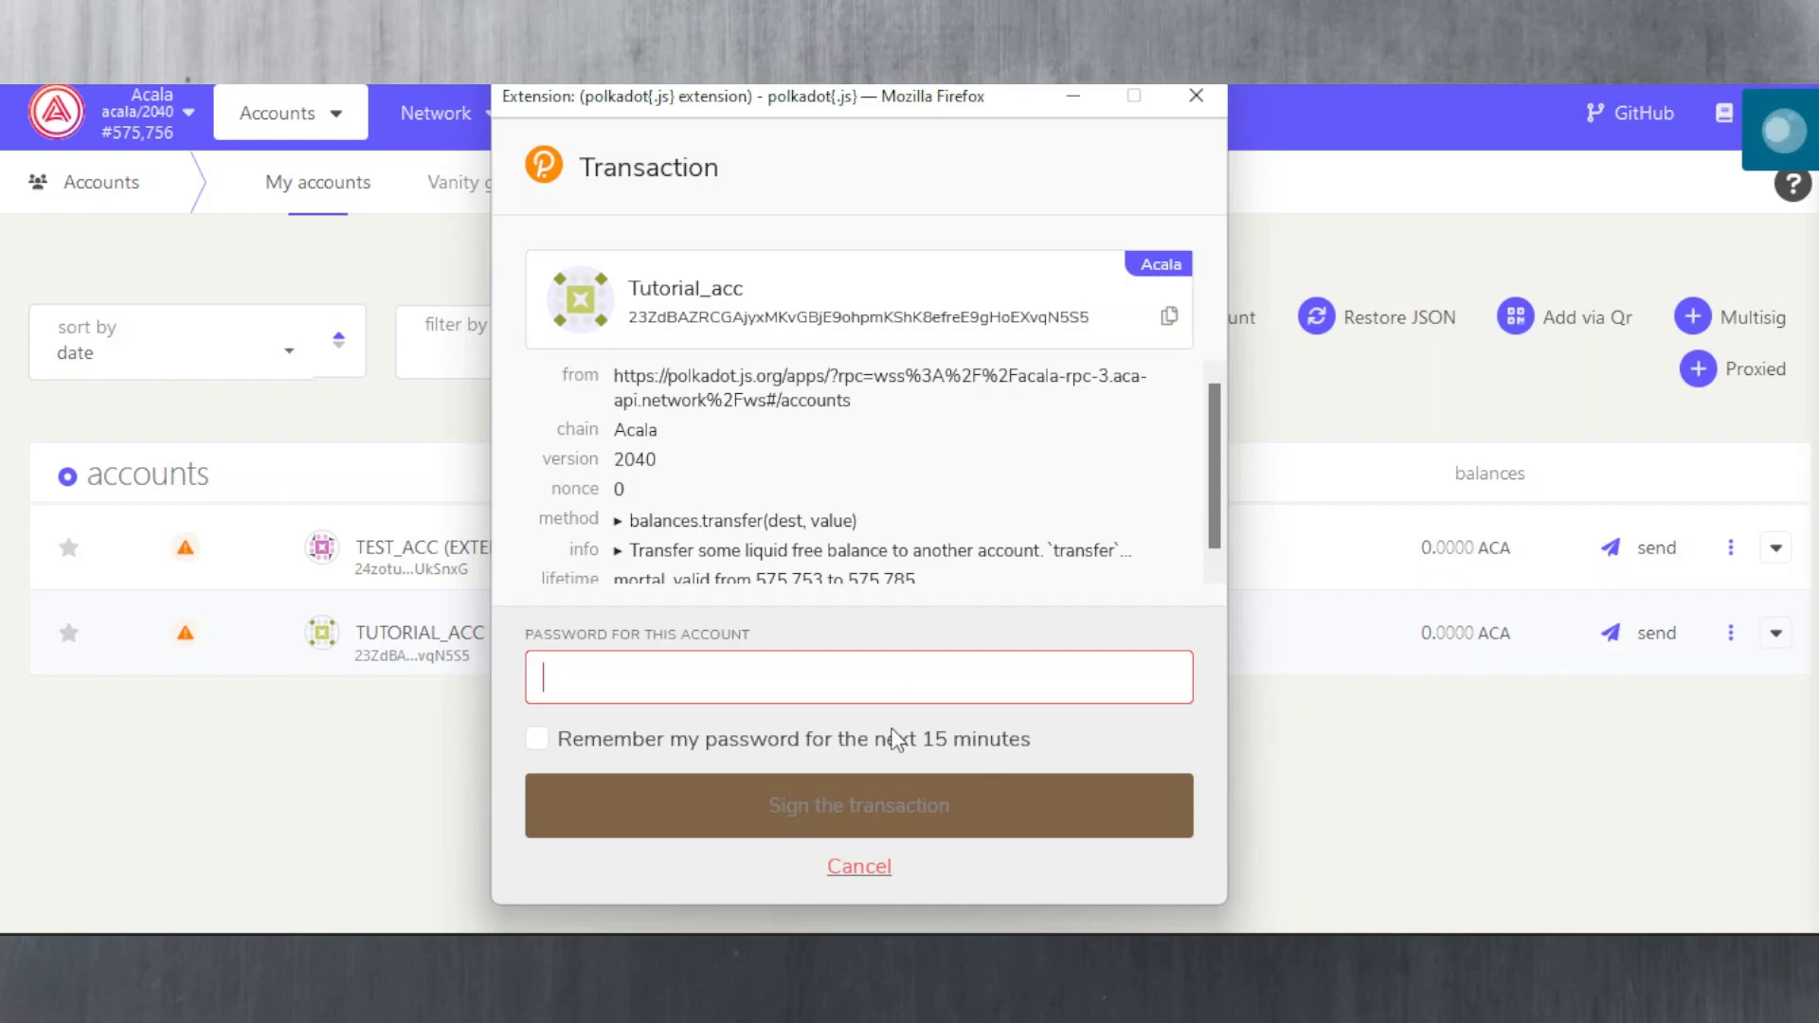
pyautogui.click(848, 869)
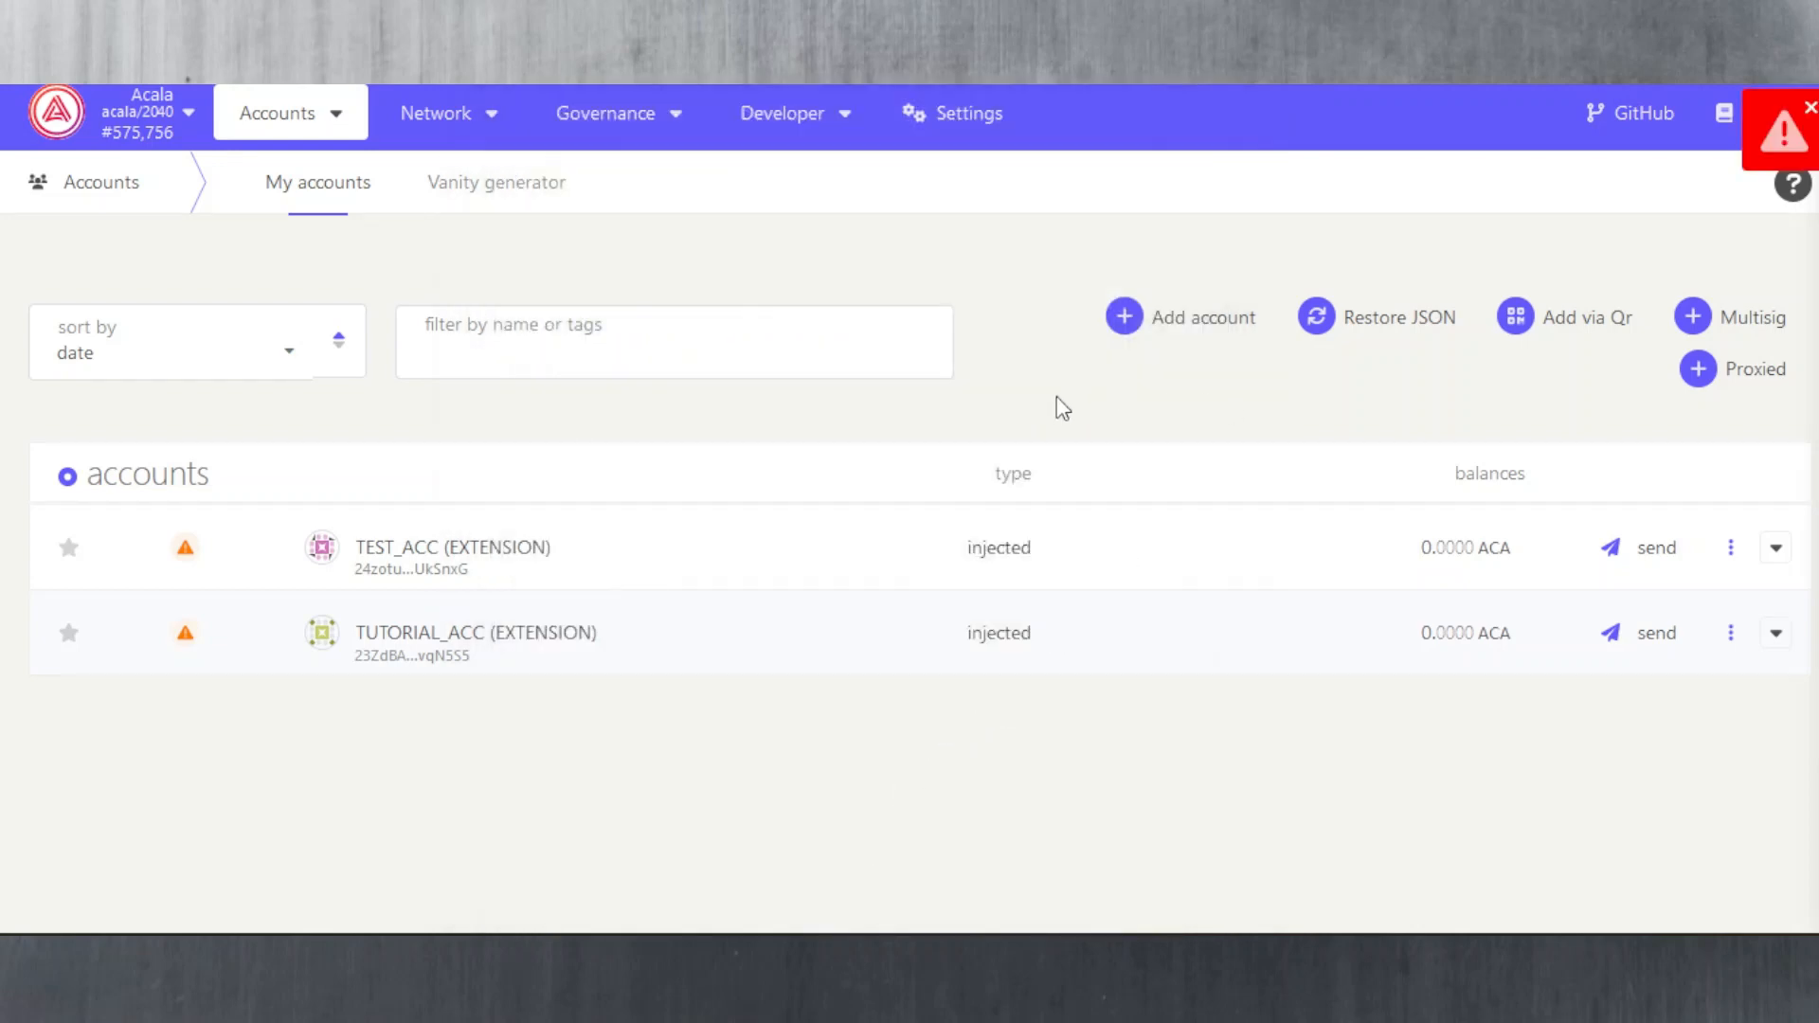
pyautogui.click(1810, 112)
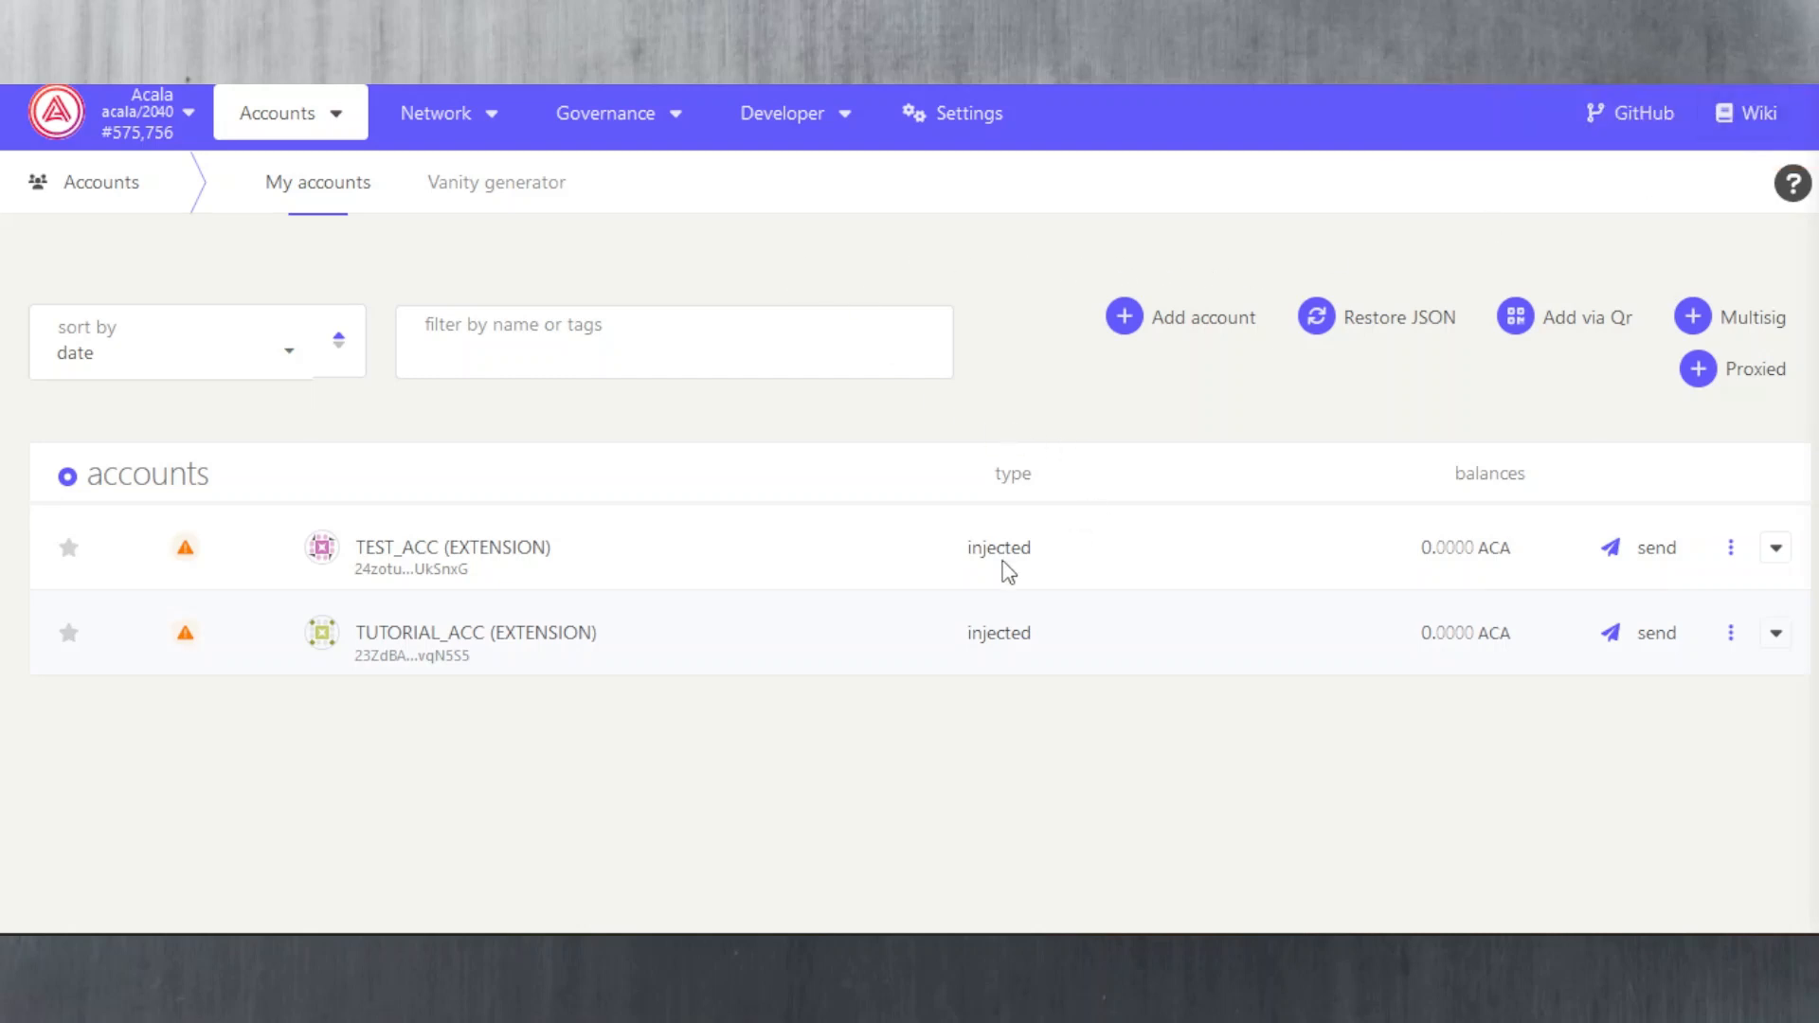
# Step: Open the address book, look at the form for adding a contact without saving, and return to the accounts page
pyautogui.moveTo(345, 130)
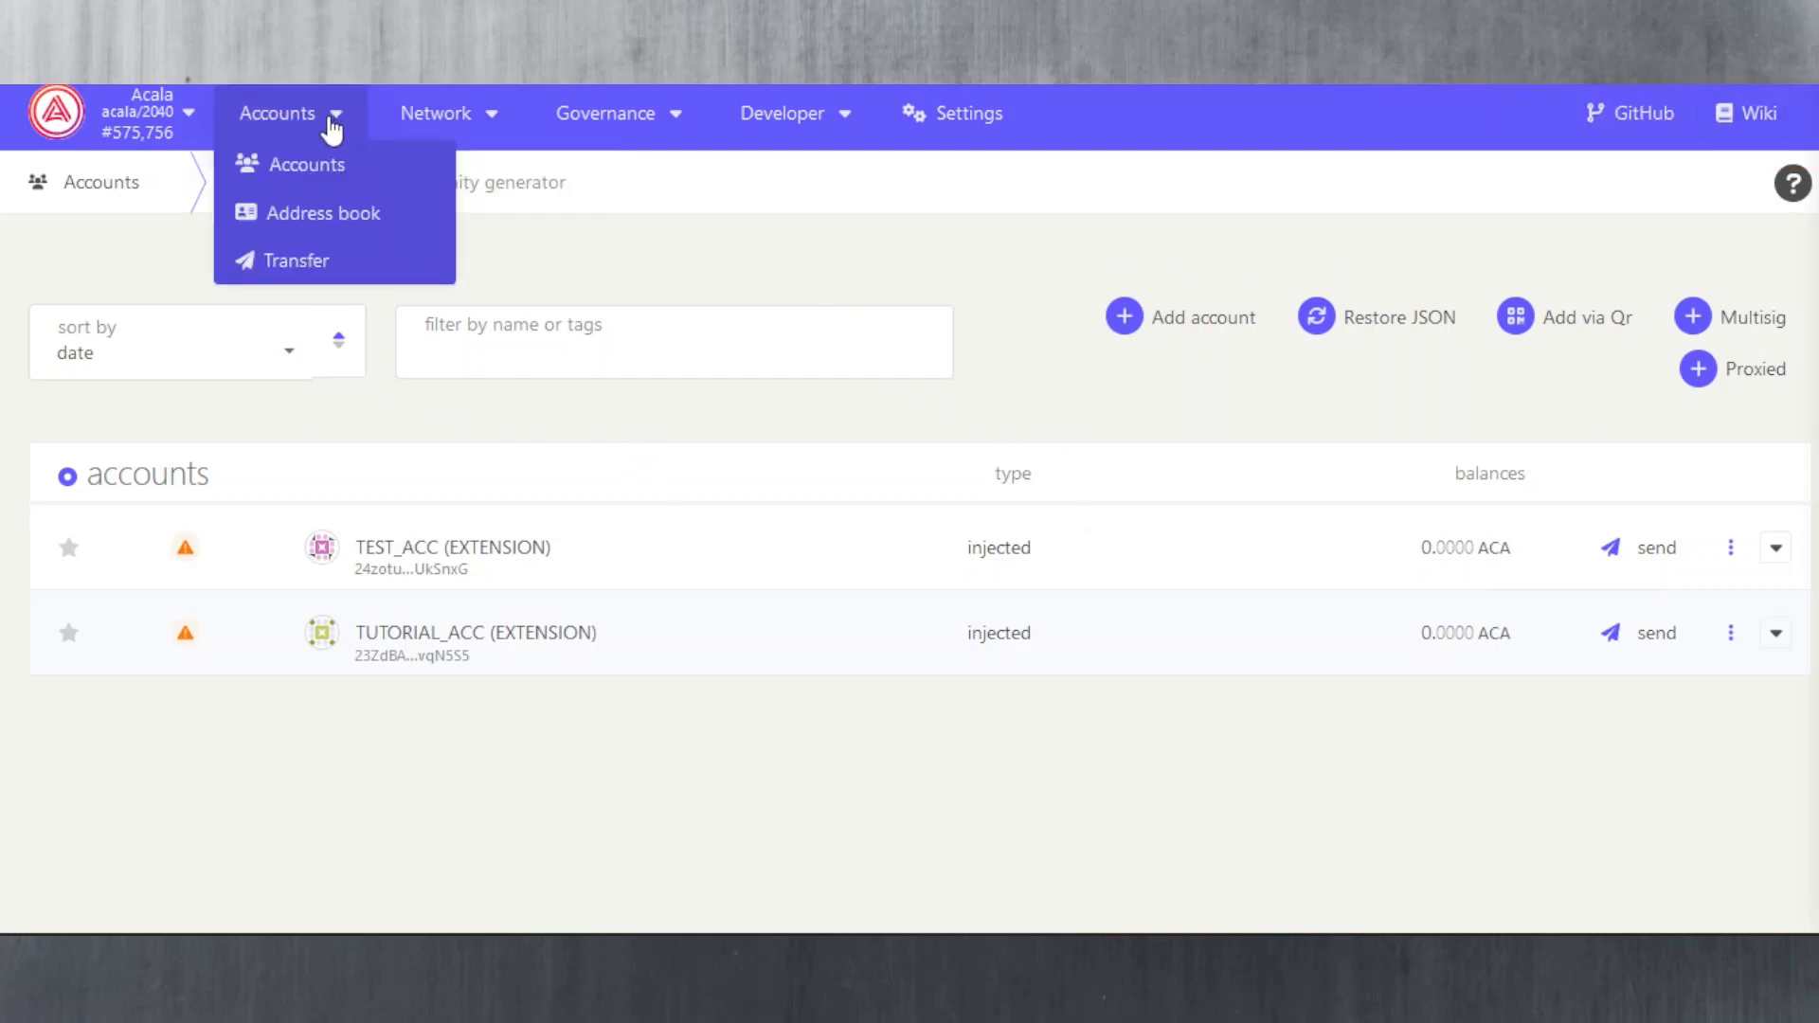
pyautogui.click(318, 225)
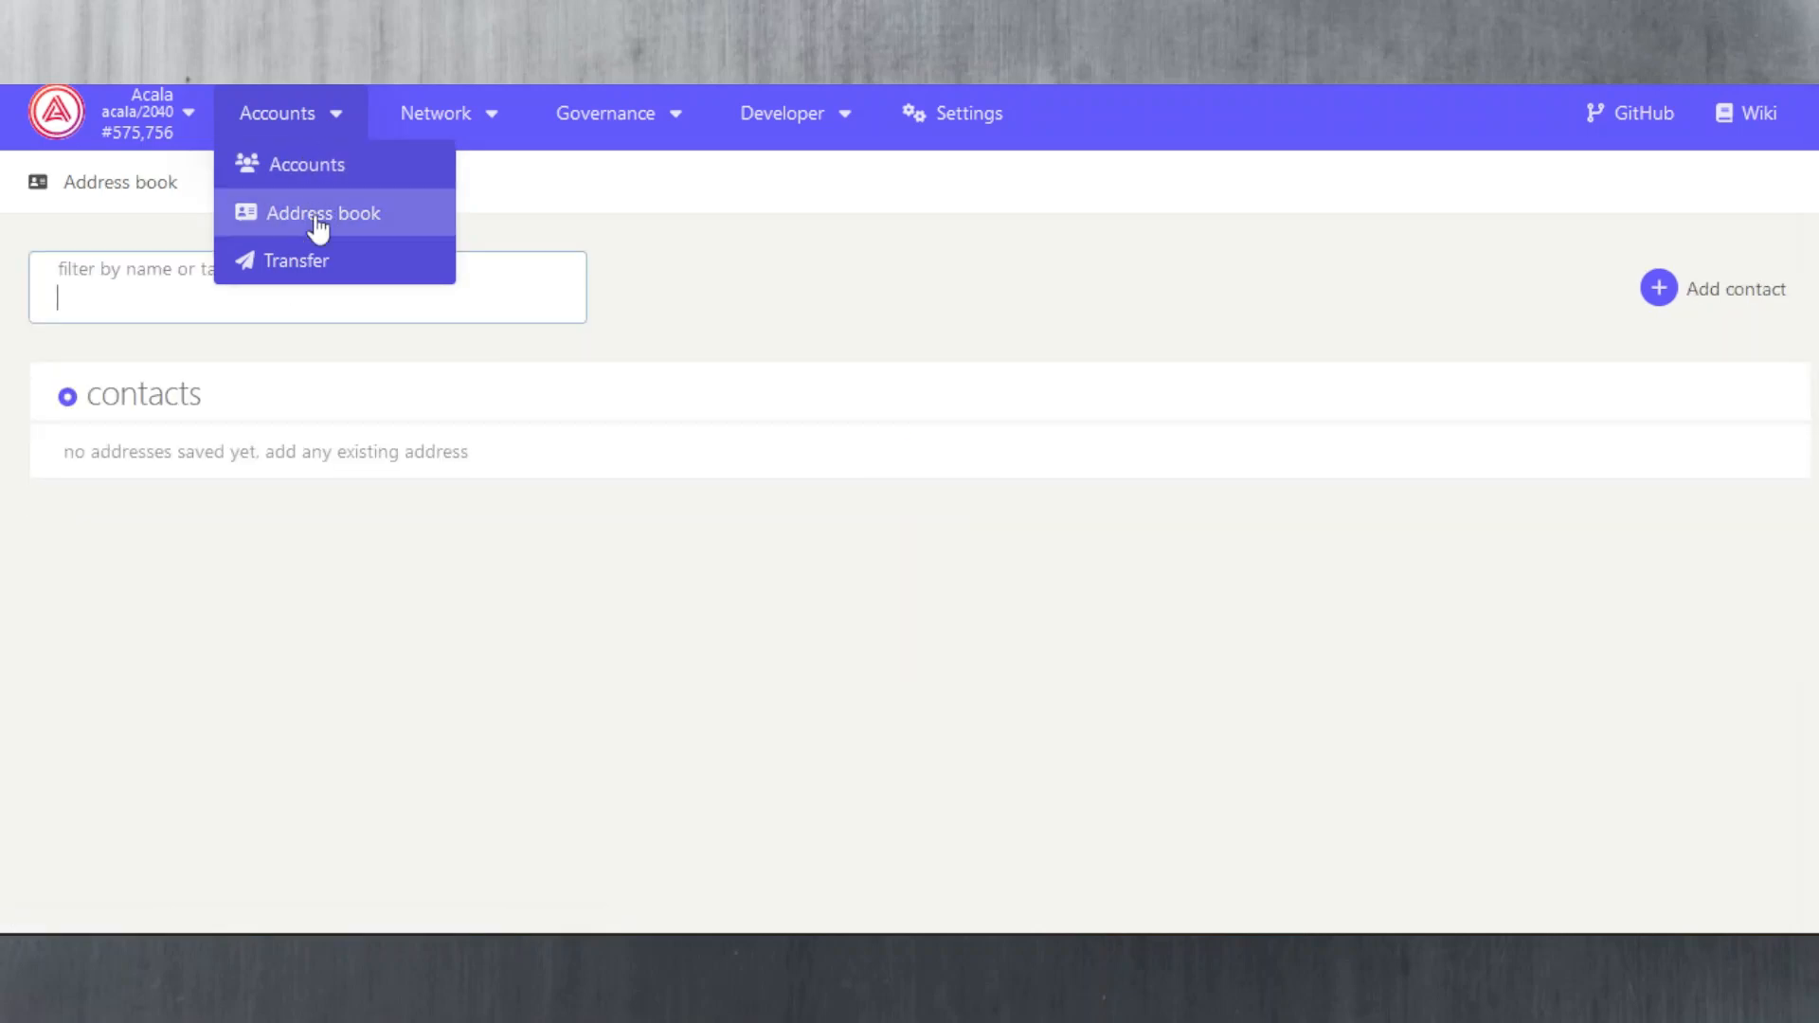
pyautogui.click(1701, 299)
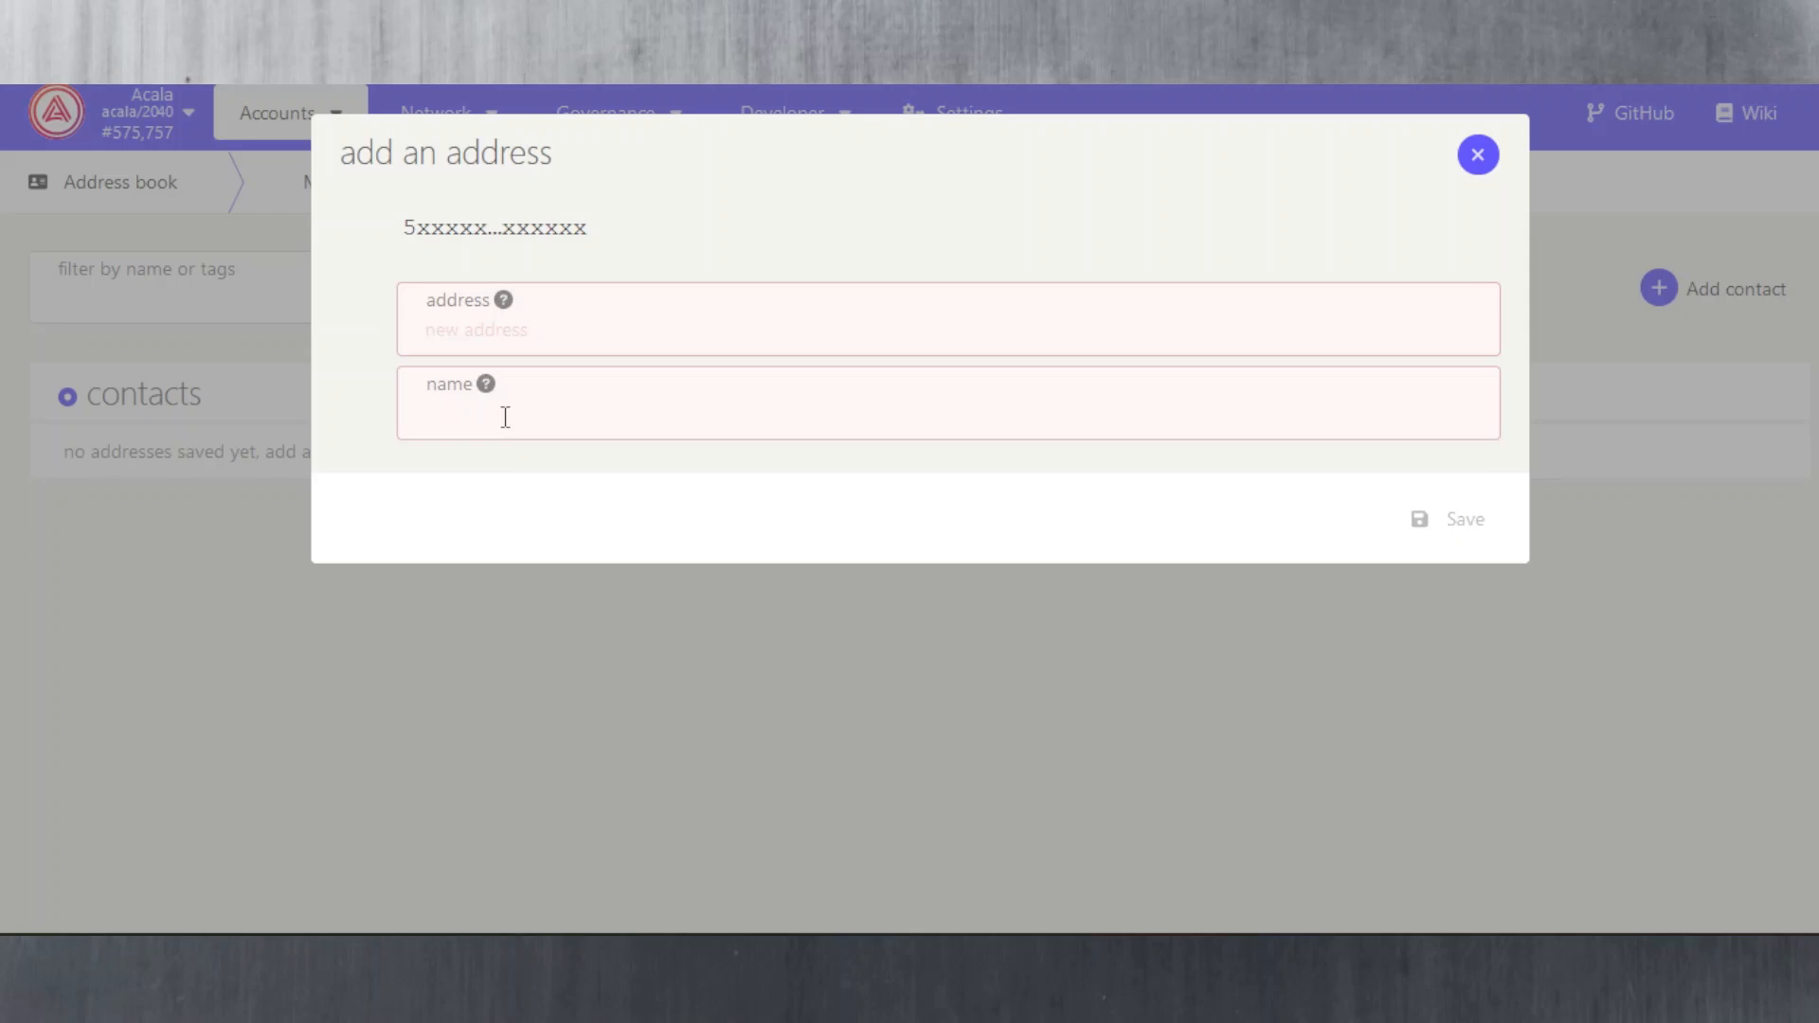
pyautogui.click(1478, 156)
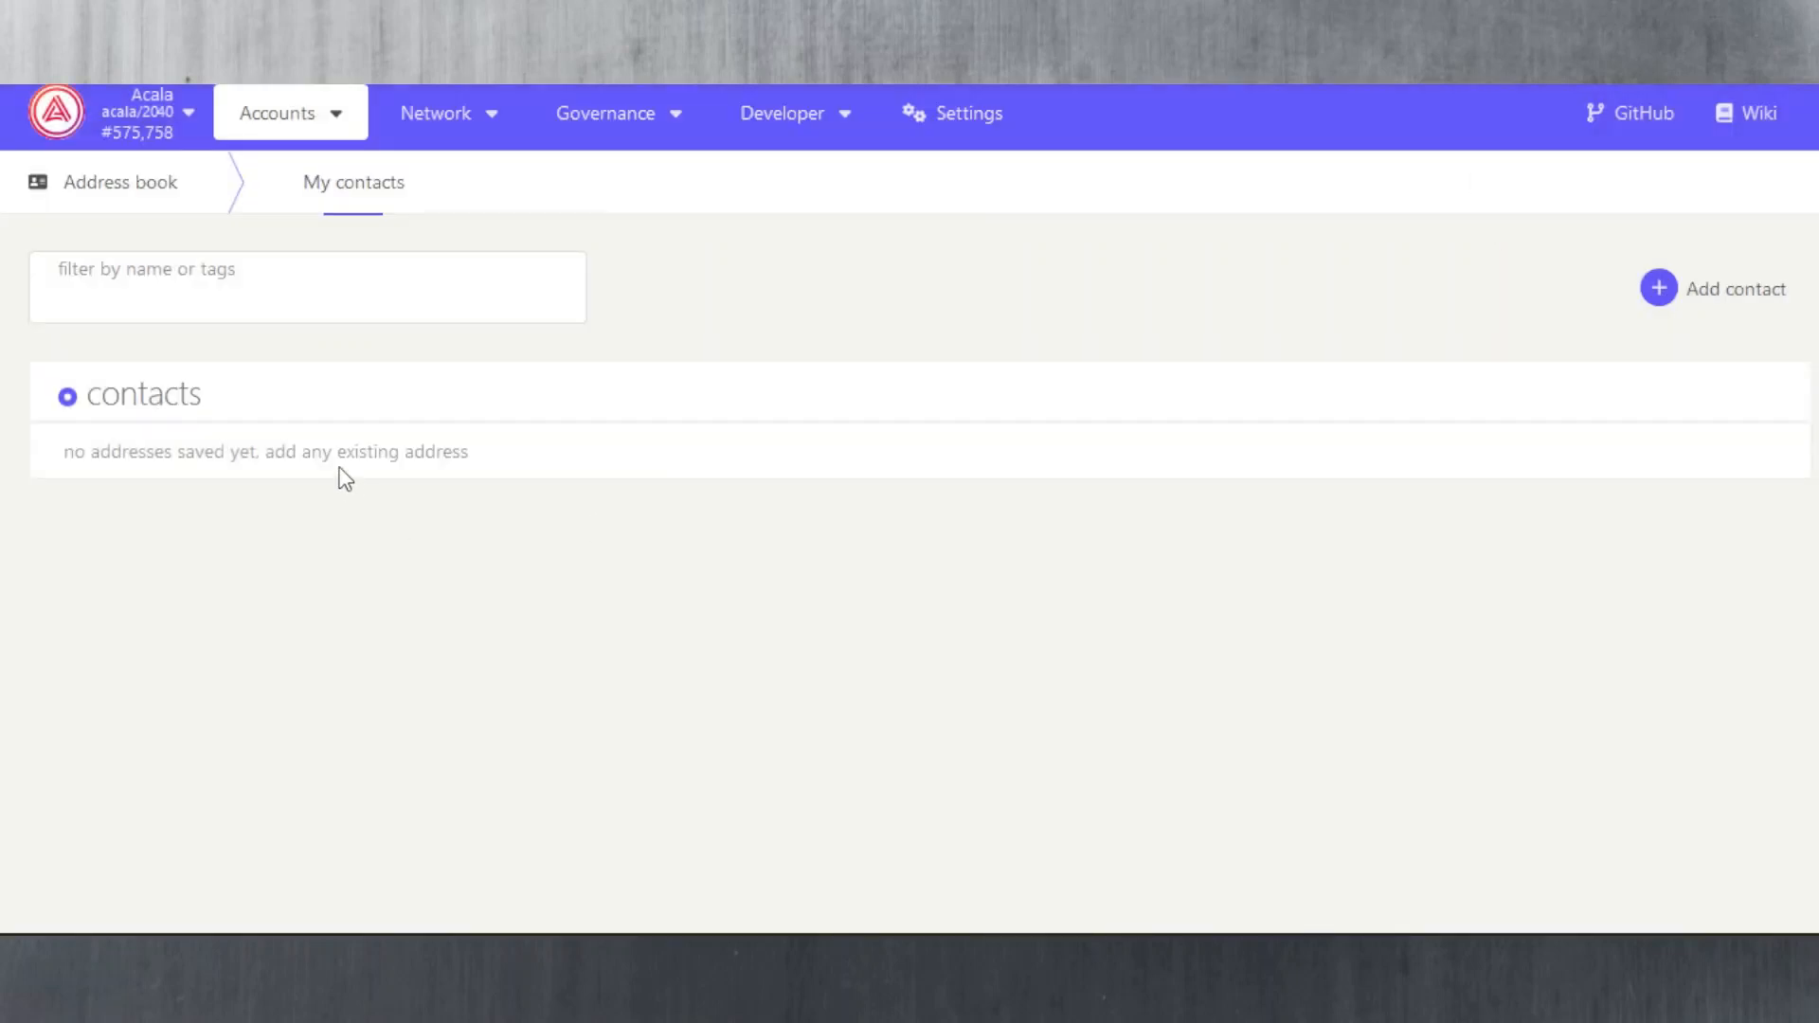
pyautogui.moveTo(52, 452); pyautogui.dragTo(500, 450)
pyautogui.click(530, 477)
pyautogui.moveTo(345, 134)
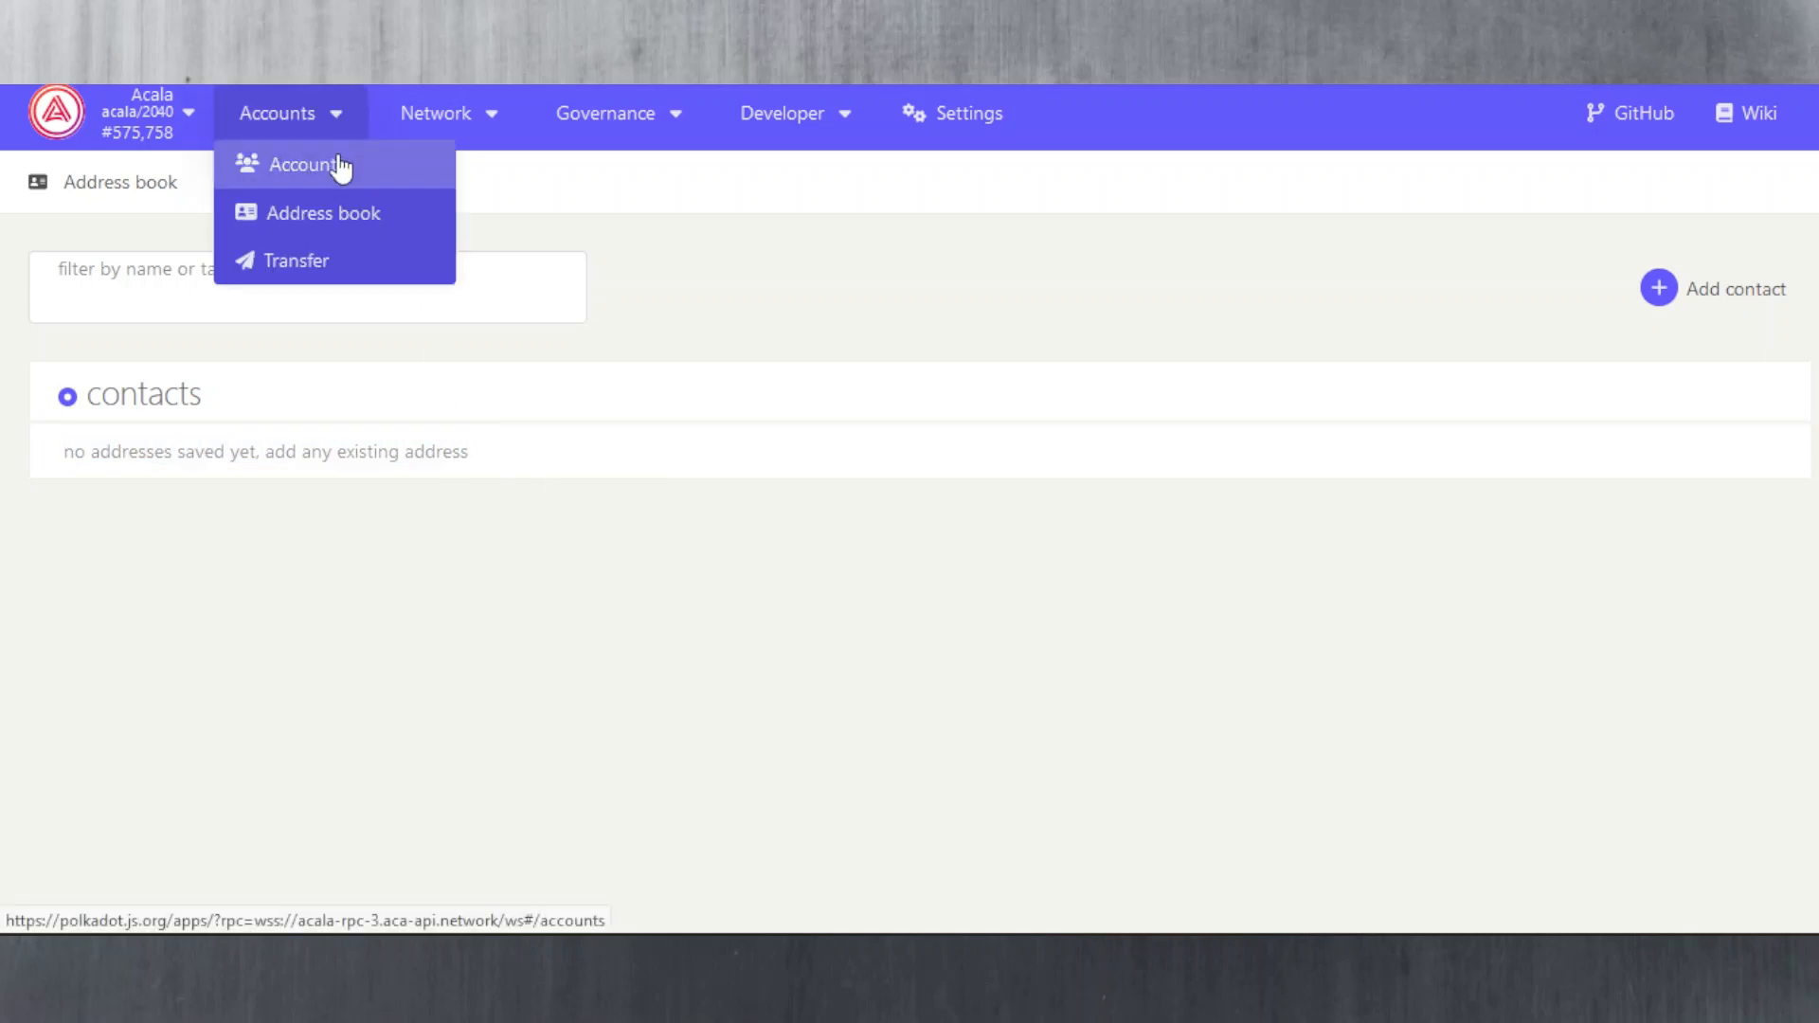
pyautogui.click(329, 170)
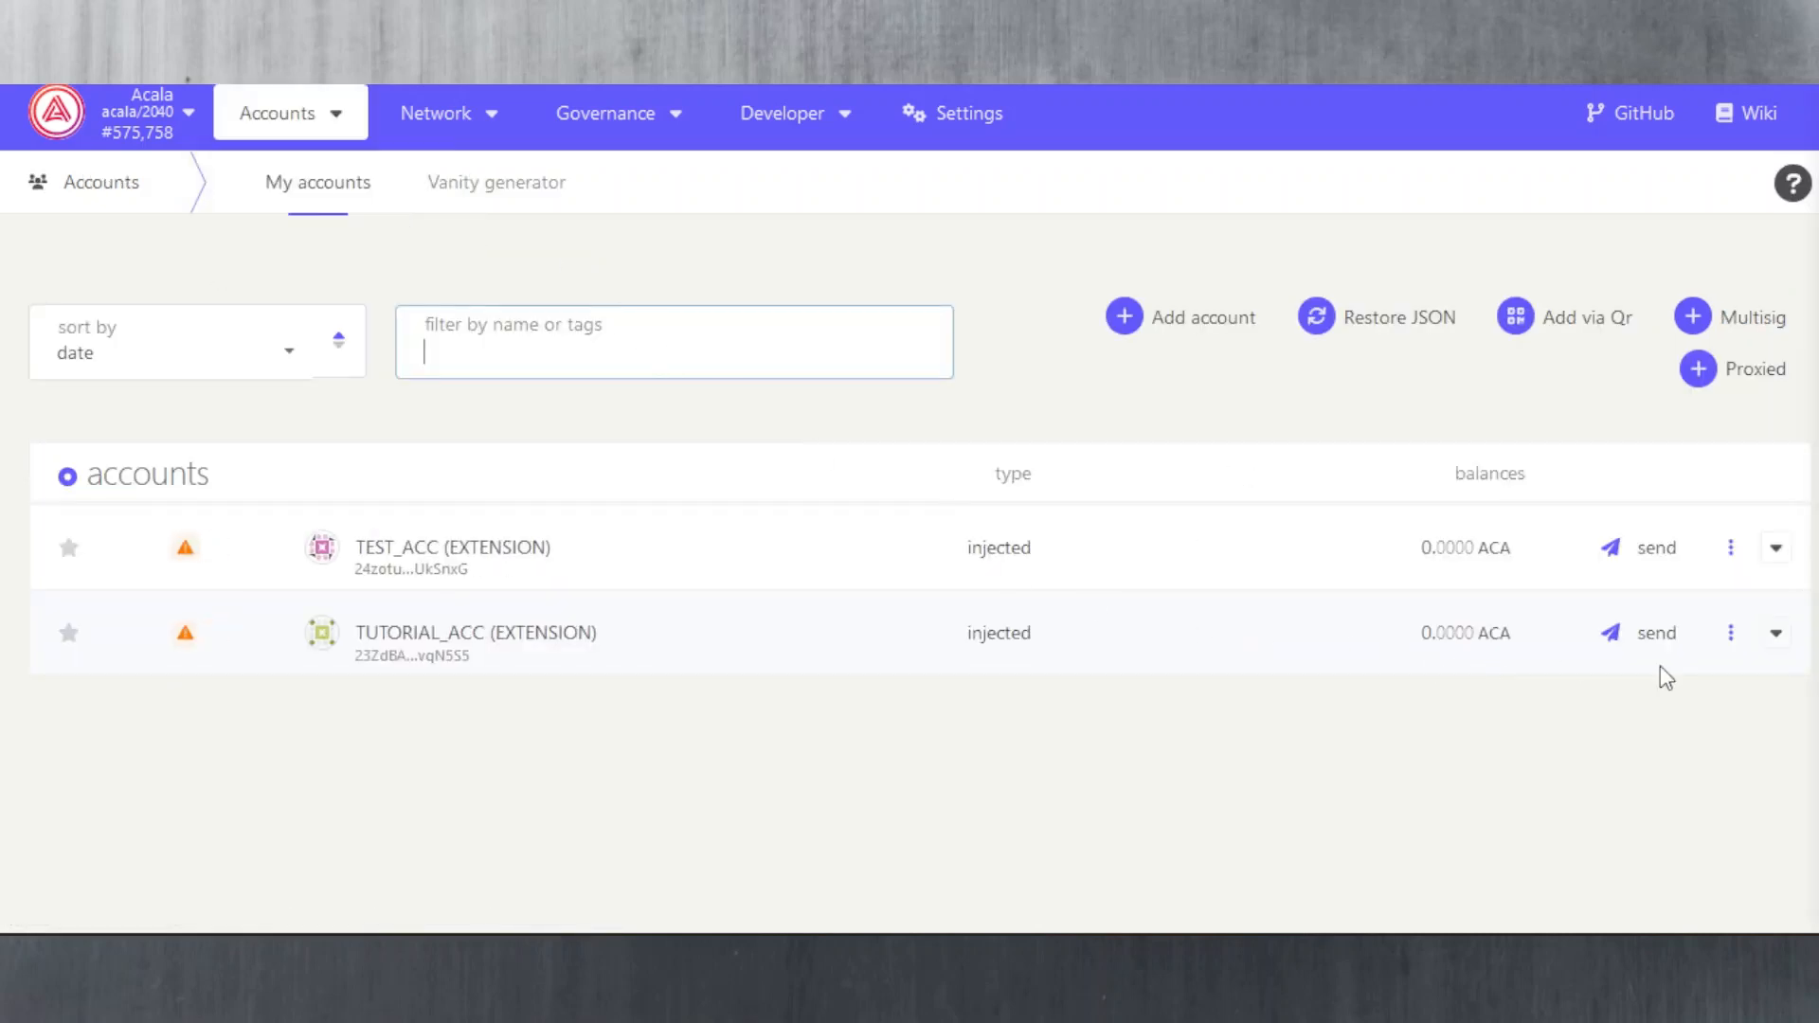
# Step: Open the send funds form for TUTORIAL_ACC, review the selectable recipient accounts, and close the form
pyautogui.click(1656, 635)
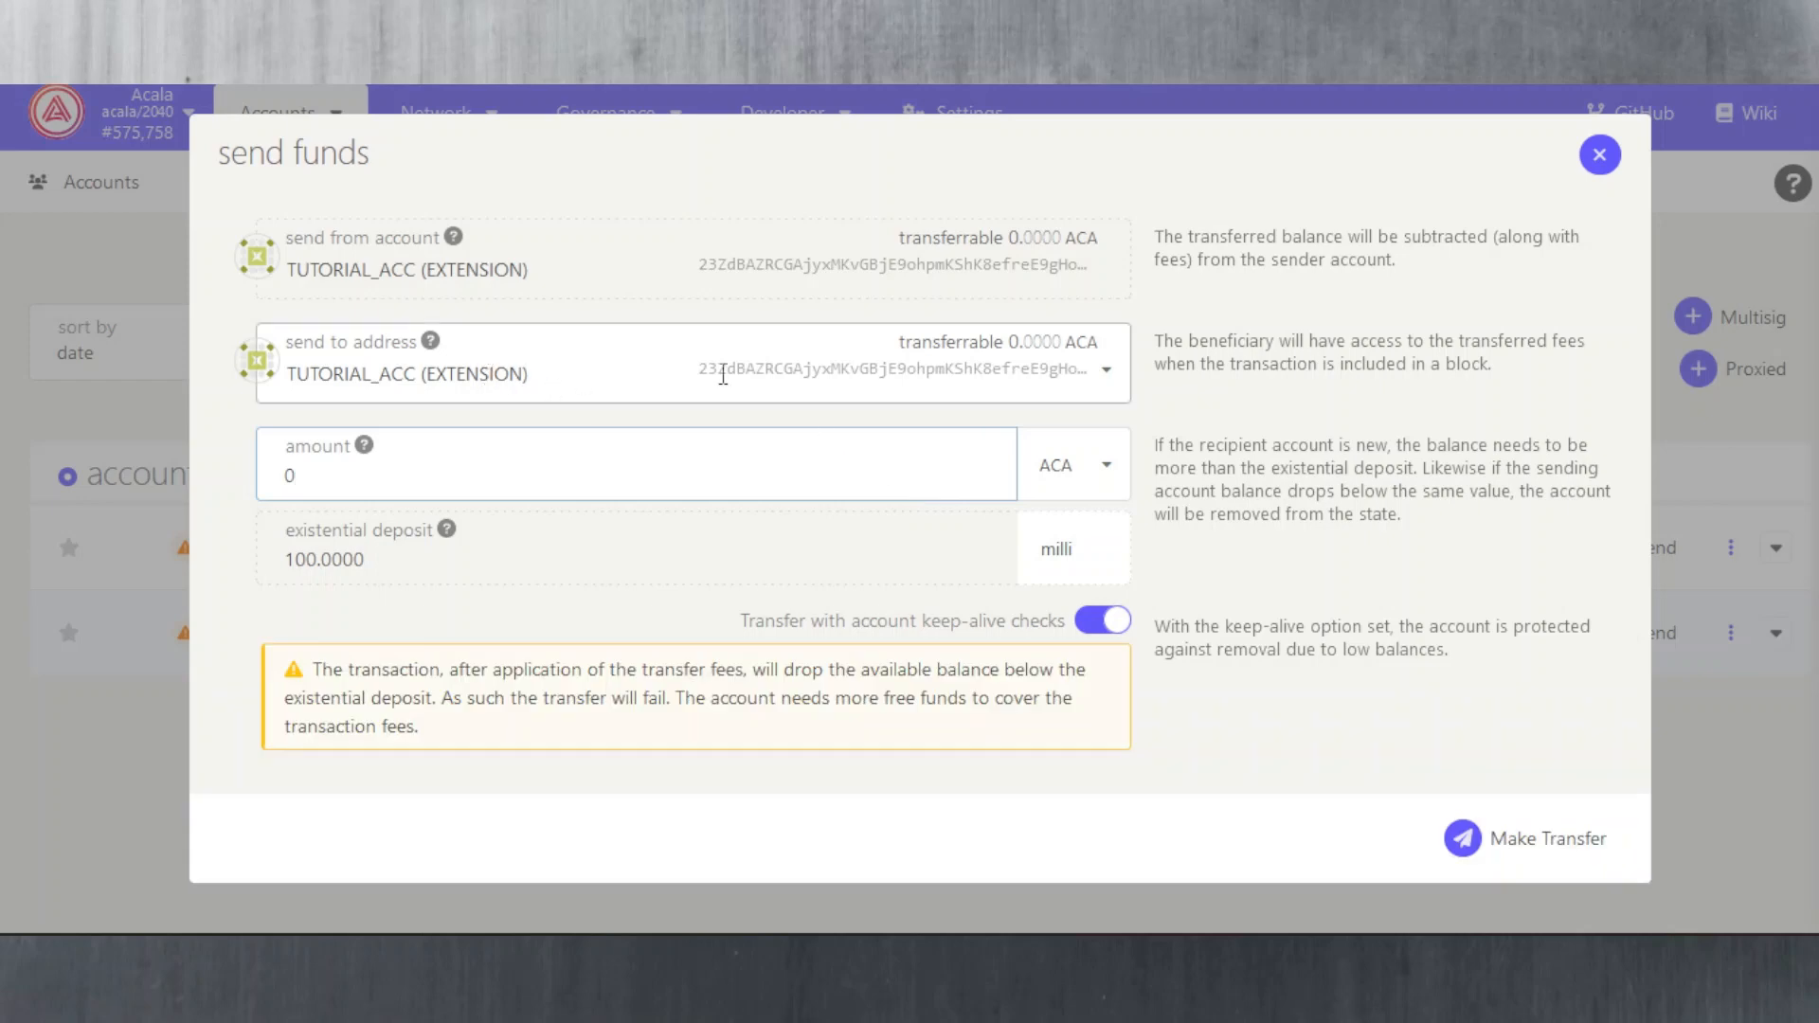
pyautogui.click(1107, 371)
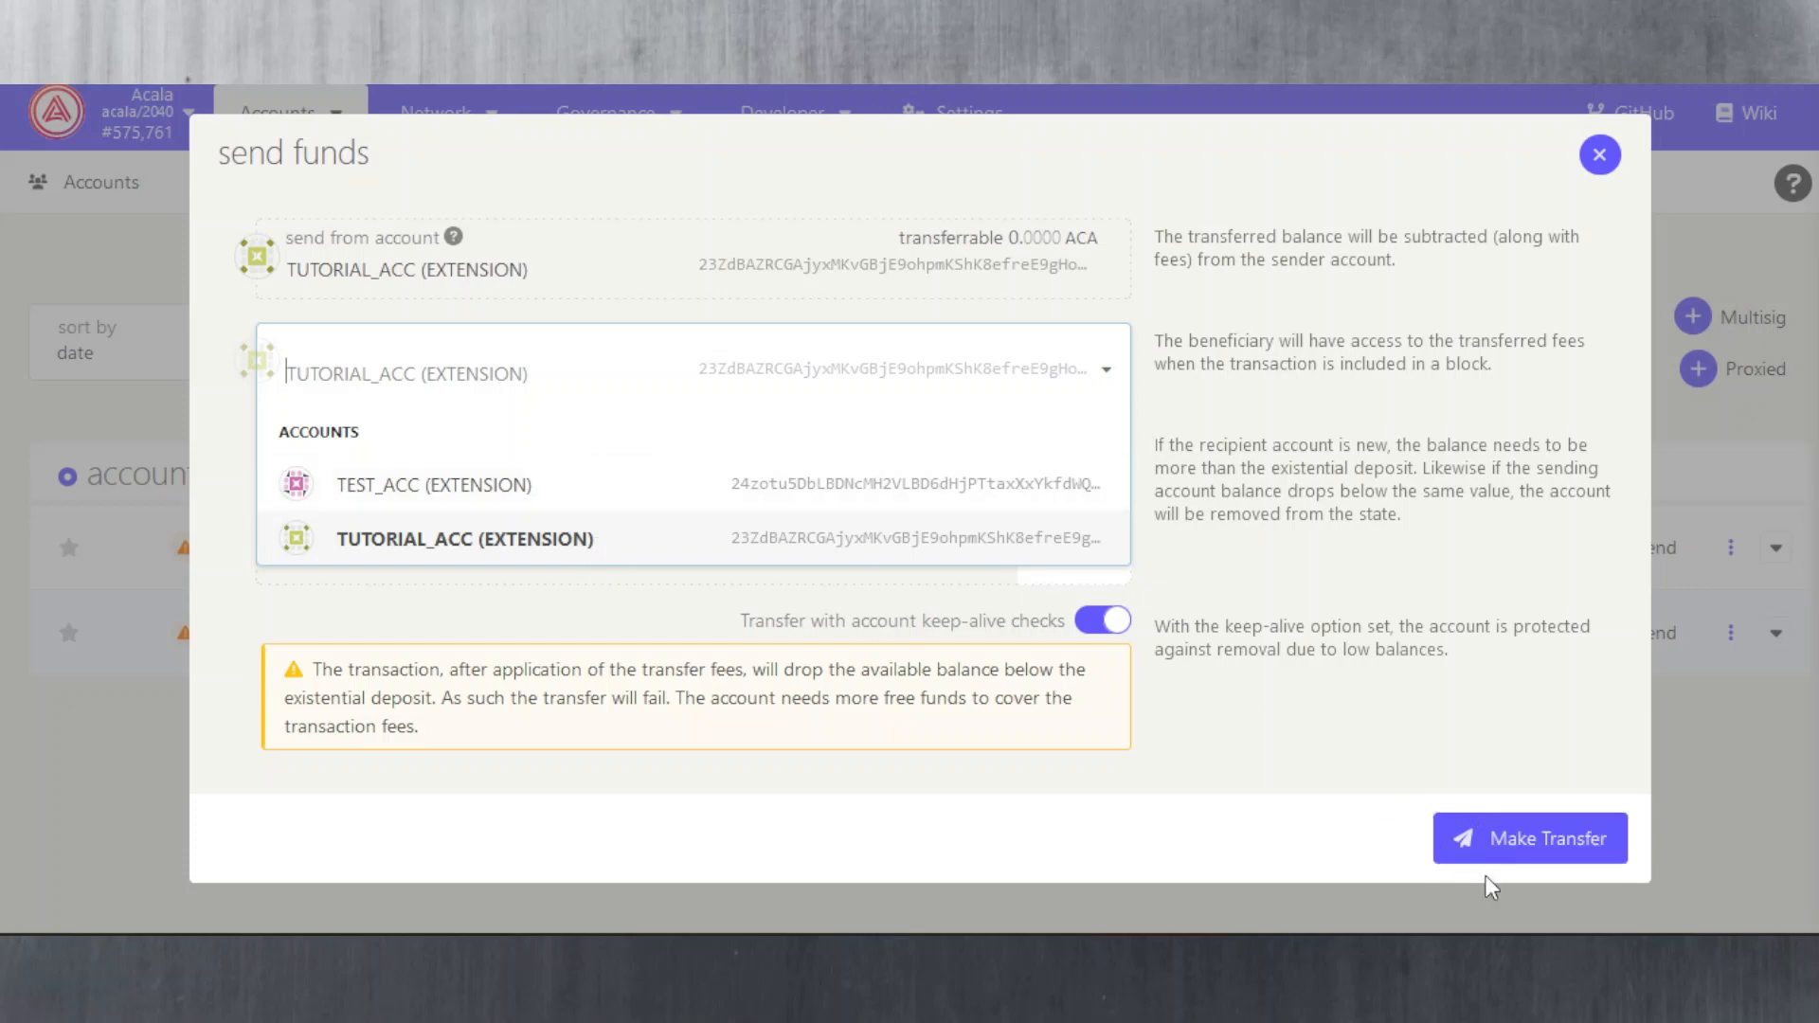
pyautogui.click(1600, 151)
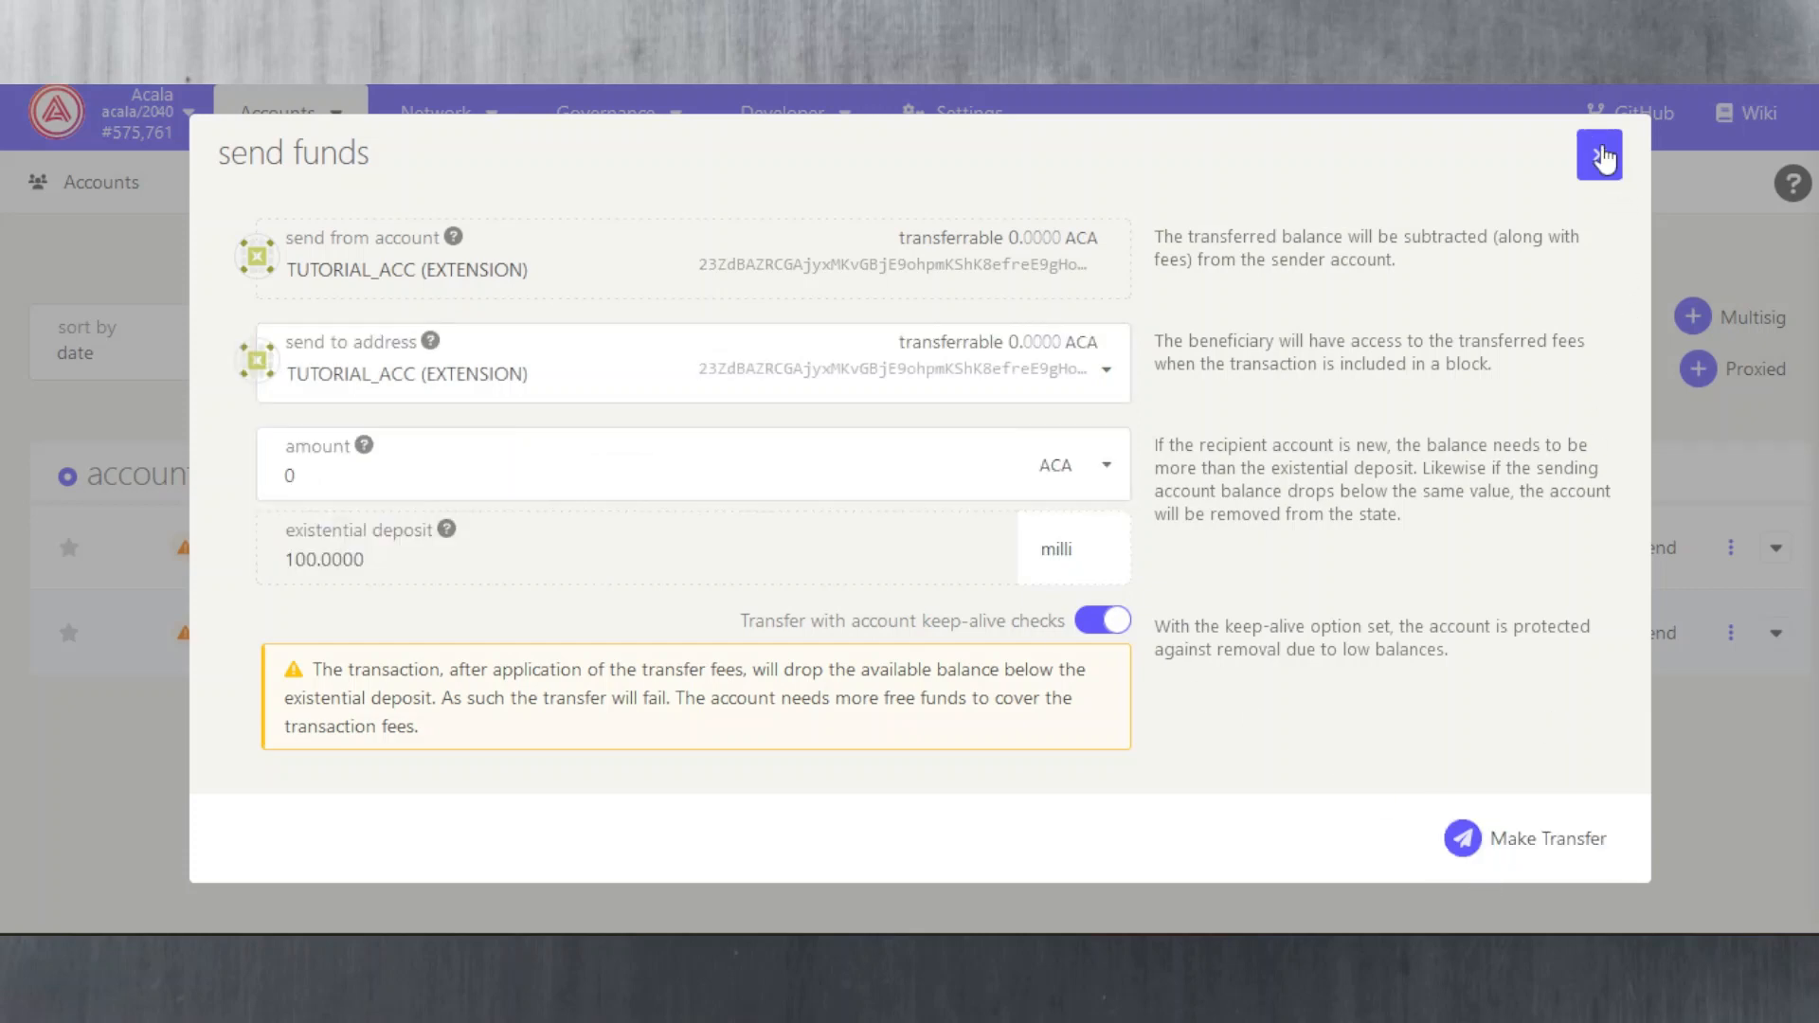
pyautogui.click(1600, 157)
# Step: Compare the general transfer form with the send form opened from TUTORIAL_ACC, closing each without sending
pyautogui.moveTo(333, 139)
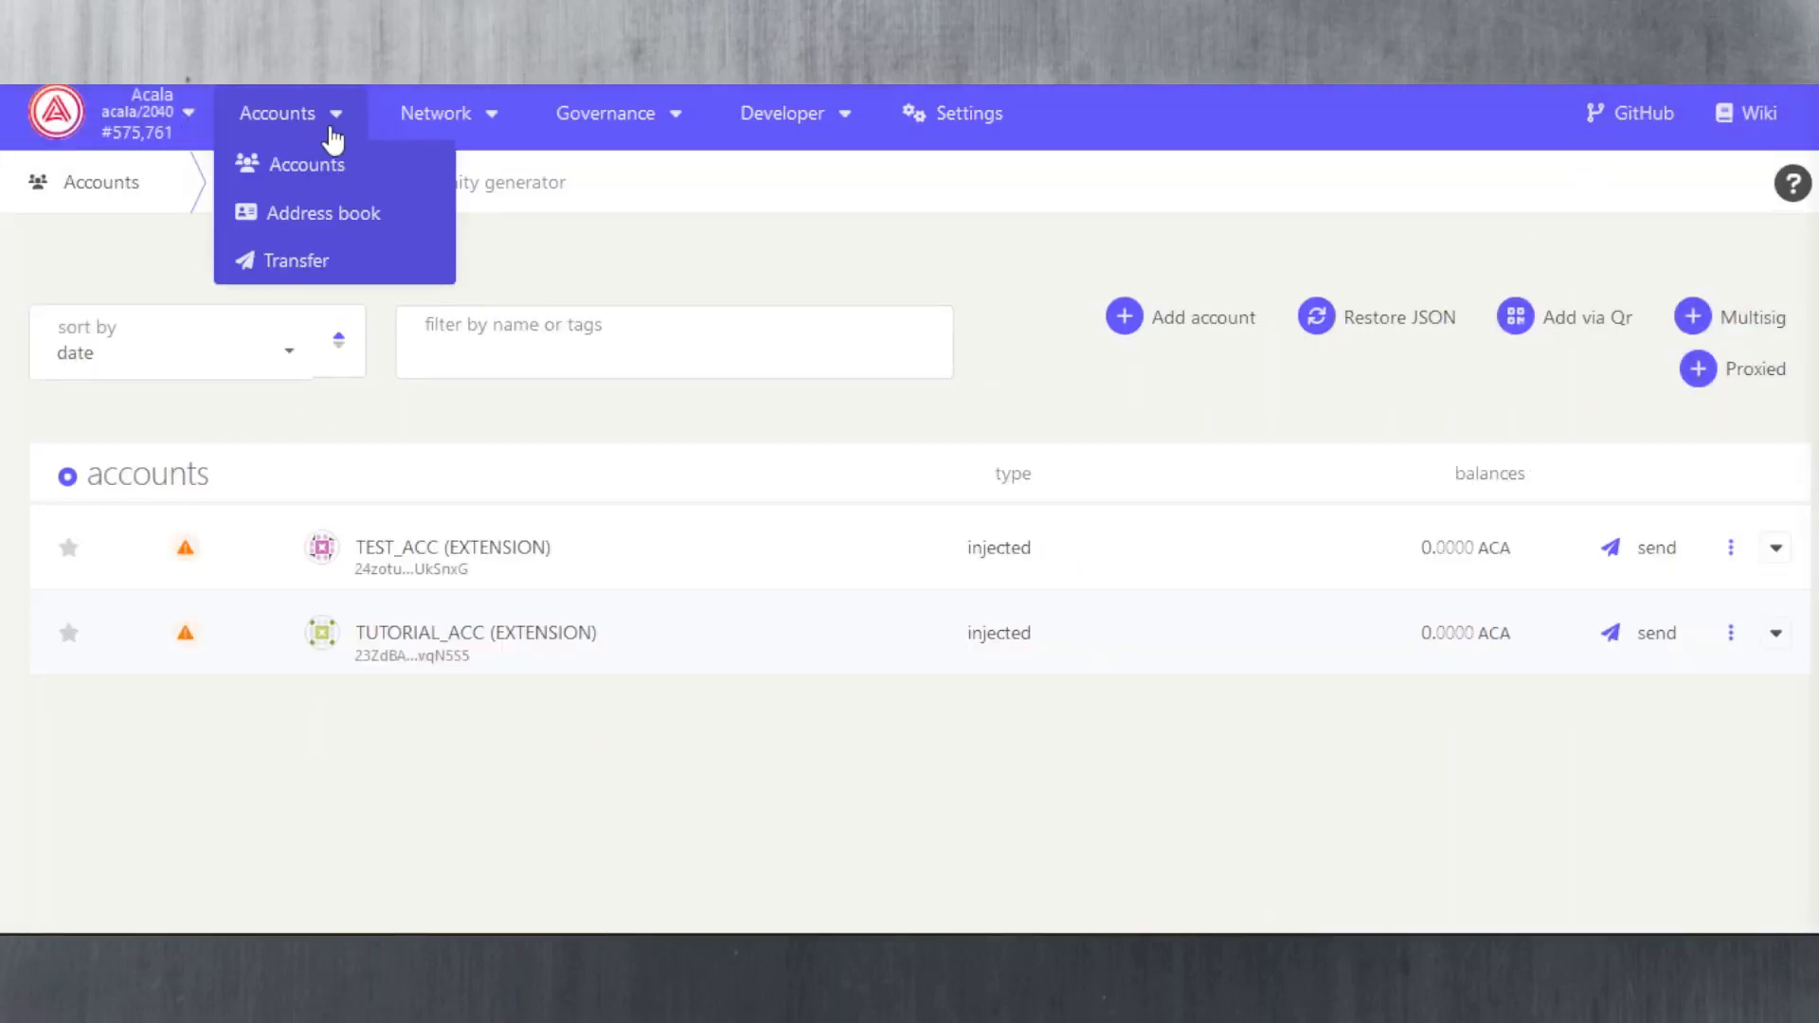
pyautogui.click(311, 262)
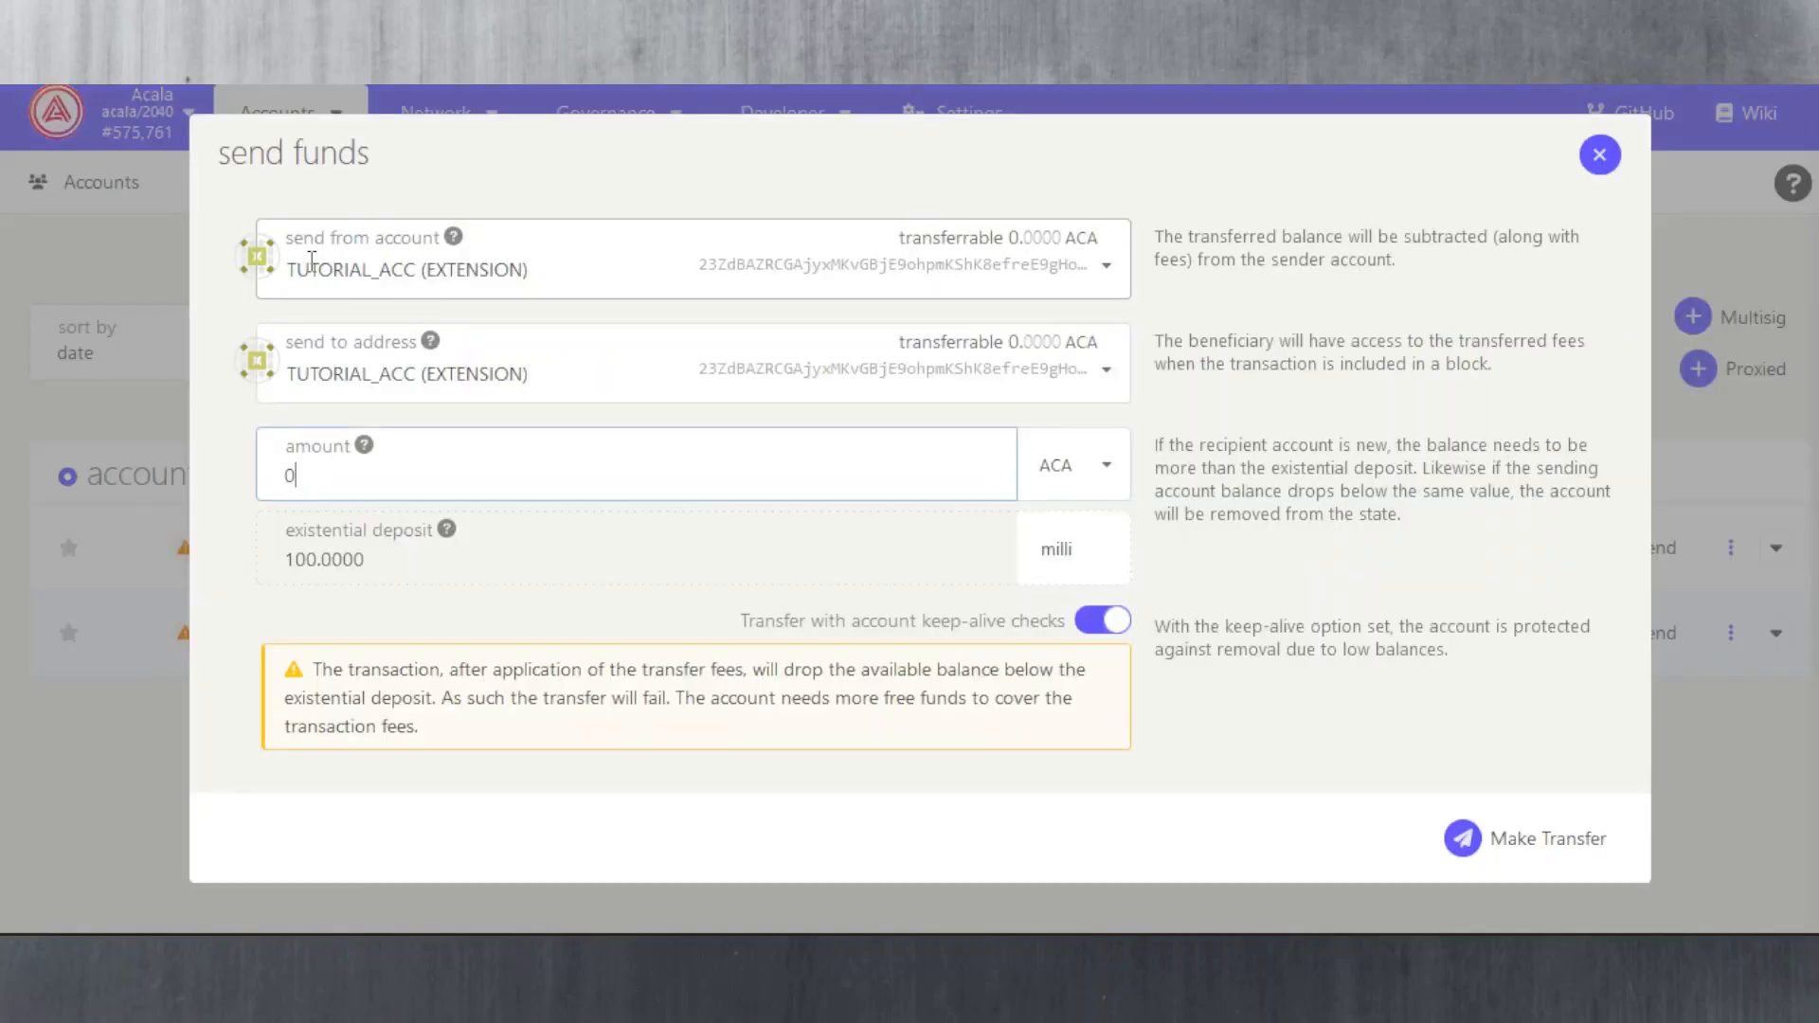
pyautogui.click(1598, 155)
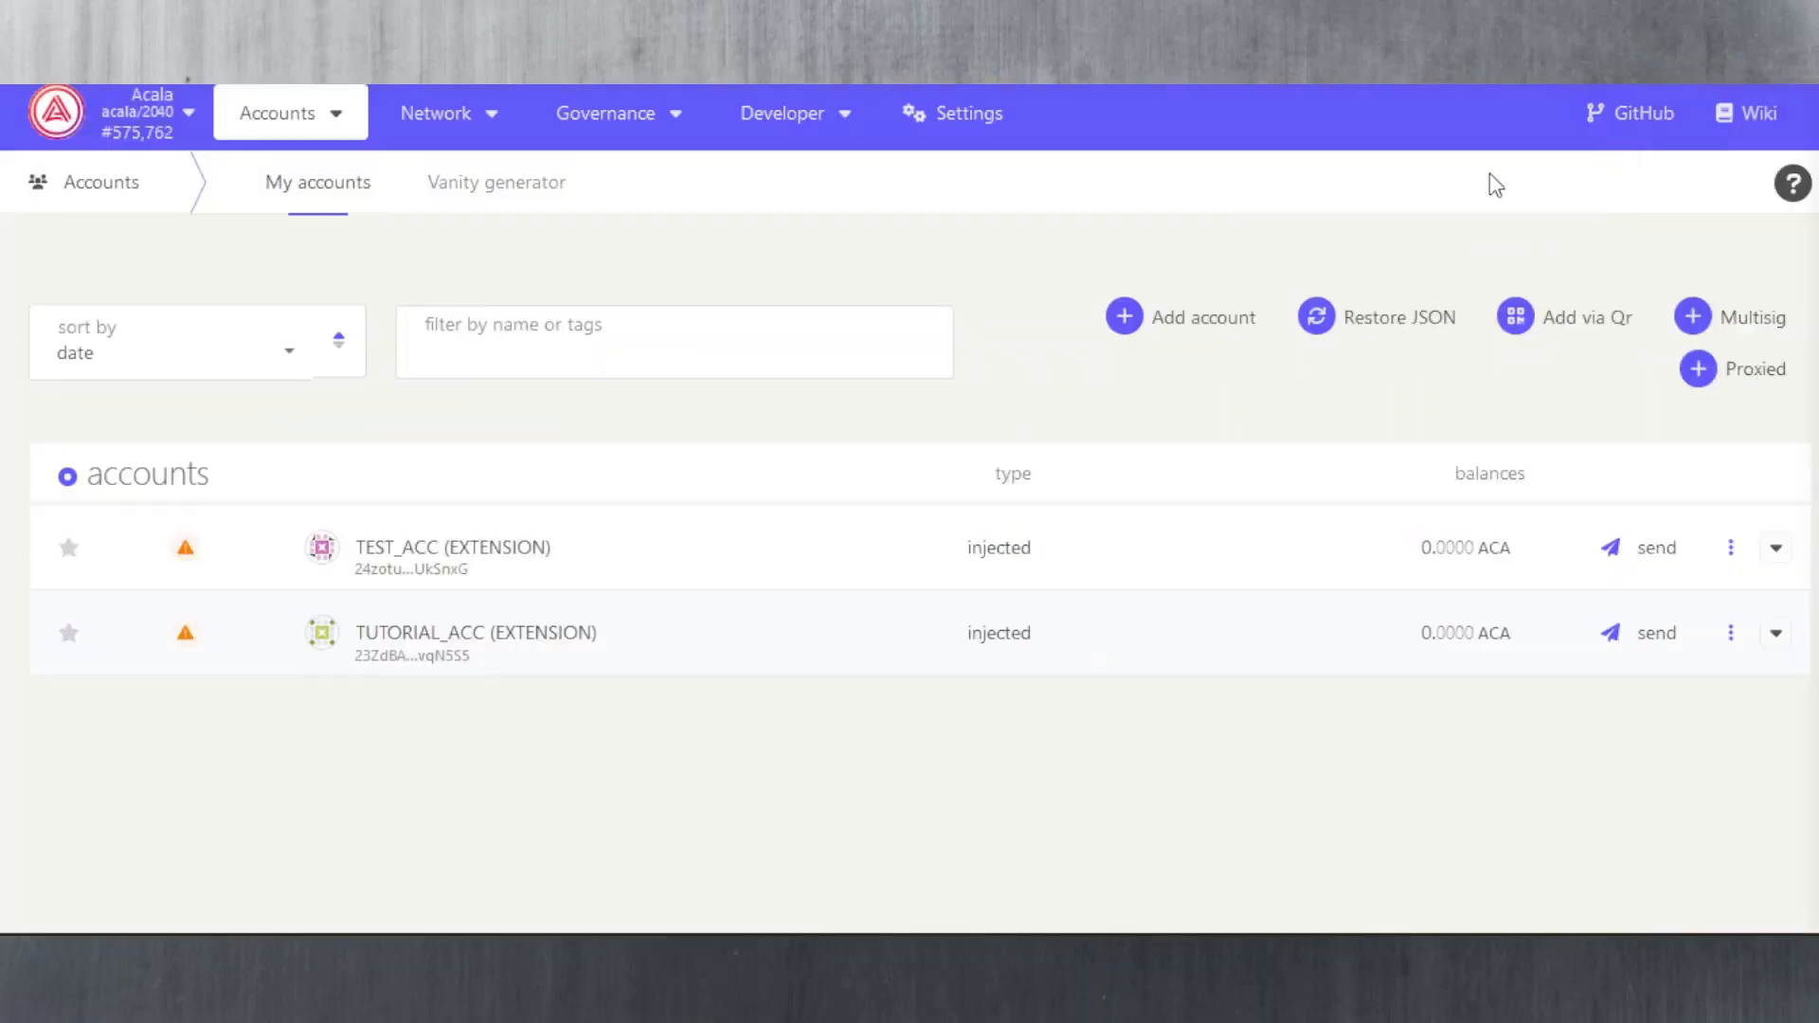
pyautogui.click(1665, 648)
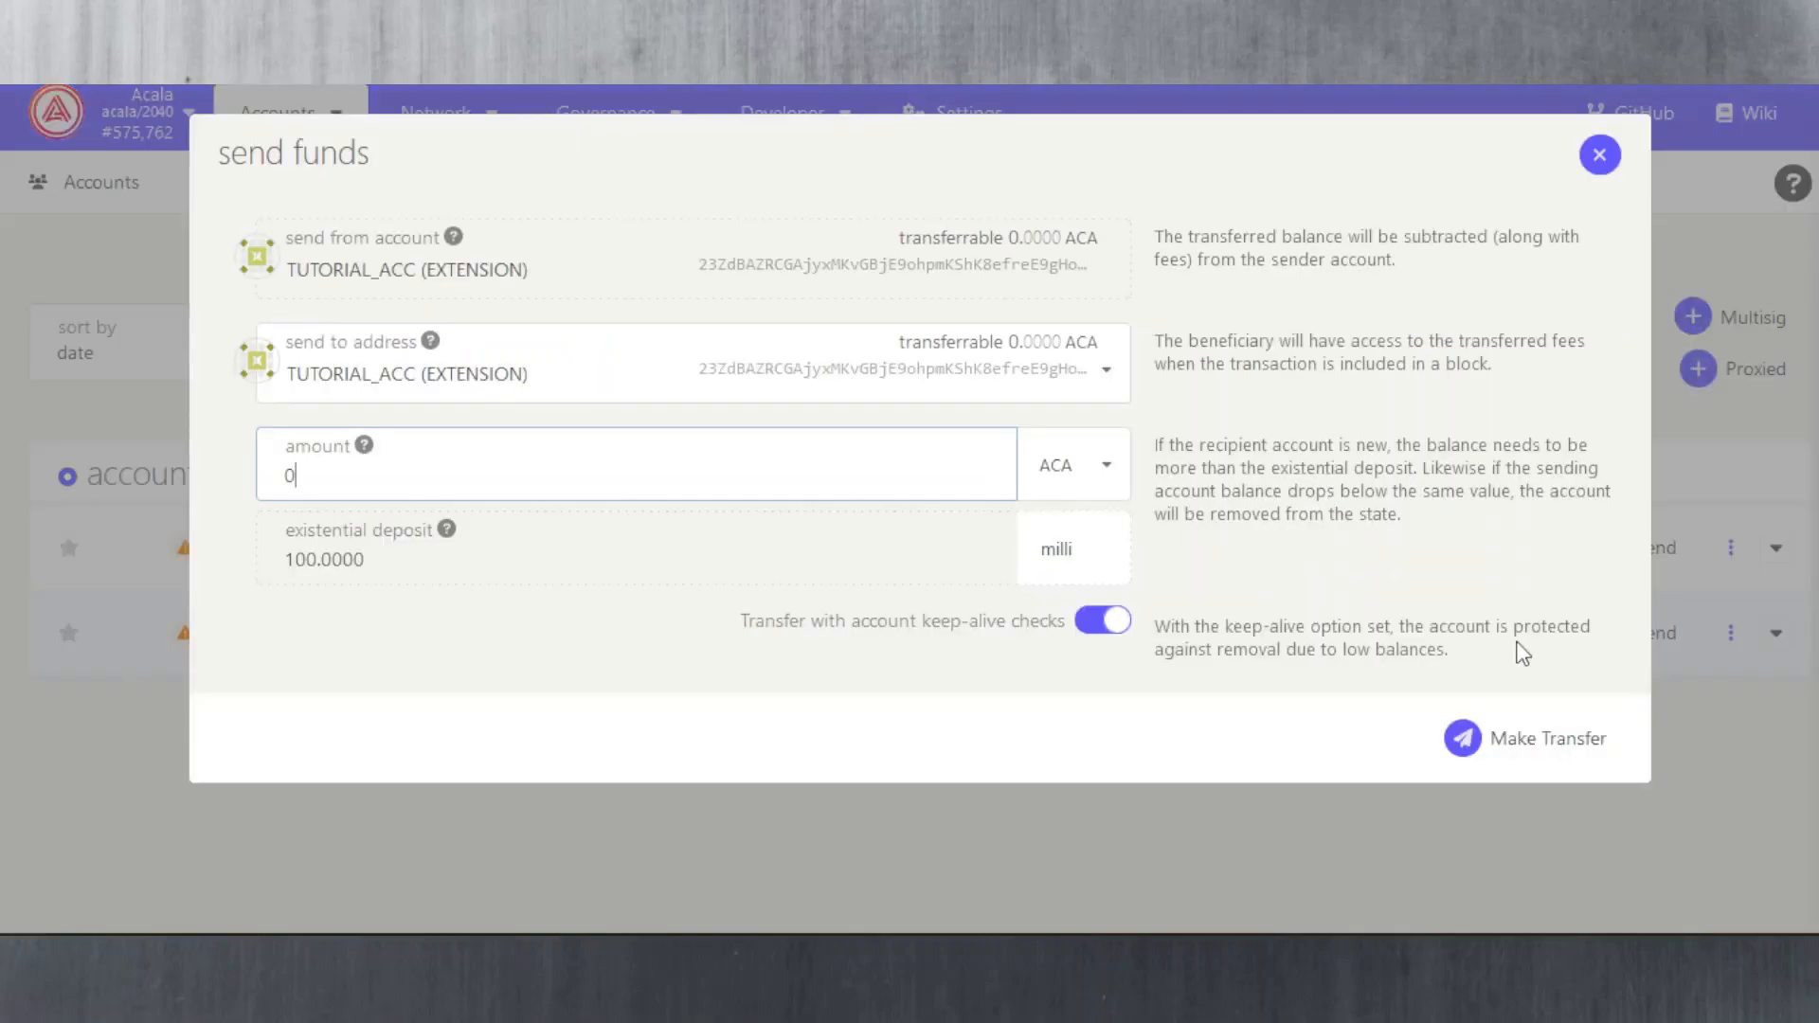
pyautogui.click(1614, 157)
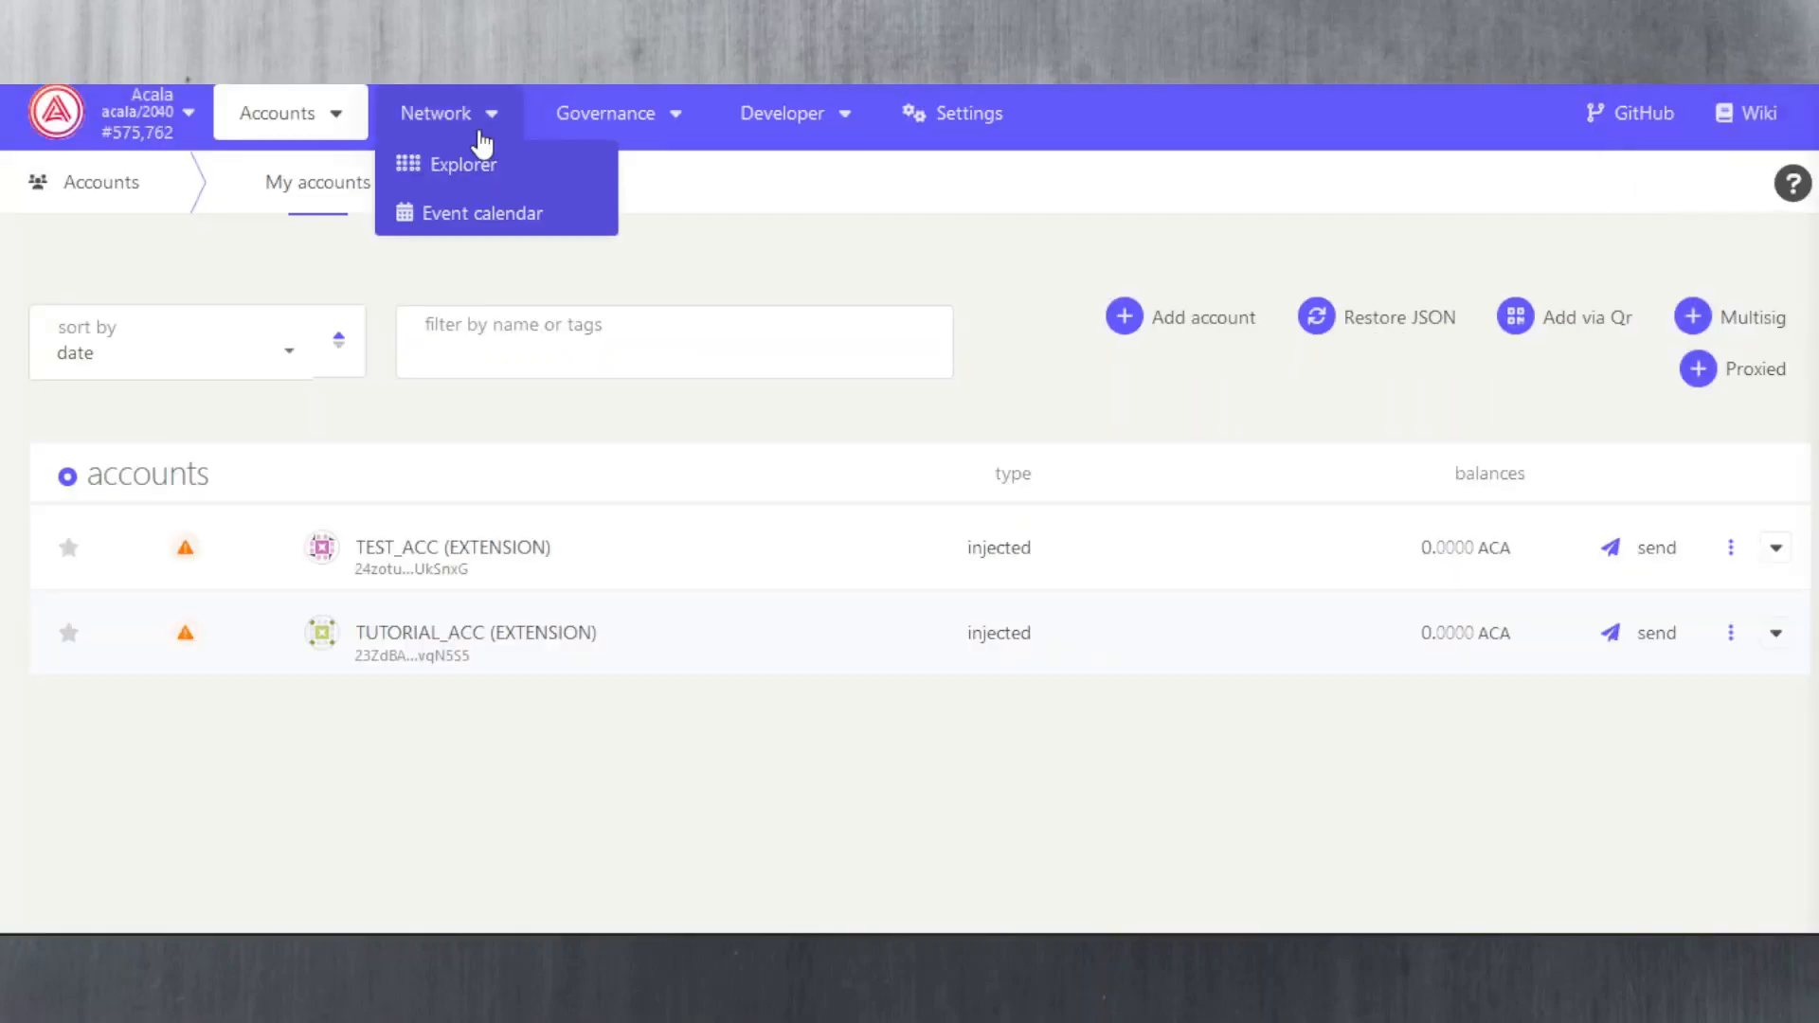
# Step: Open the network selection and examine the connection providers for Polkadot, Acala, Astar, Centrifuge and Clover
pyautogui.click(186, 135)
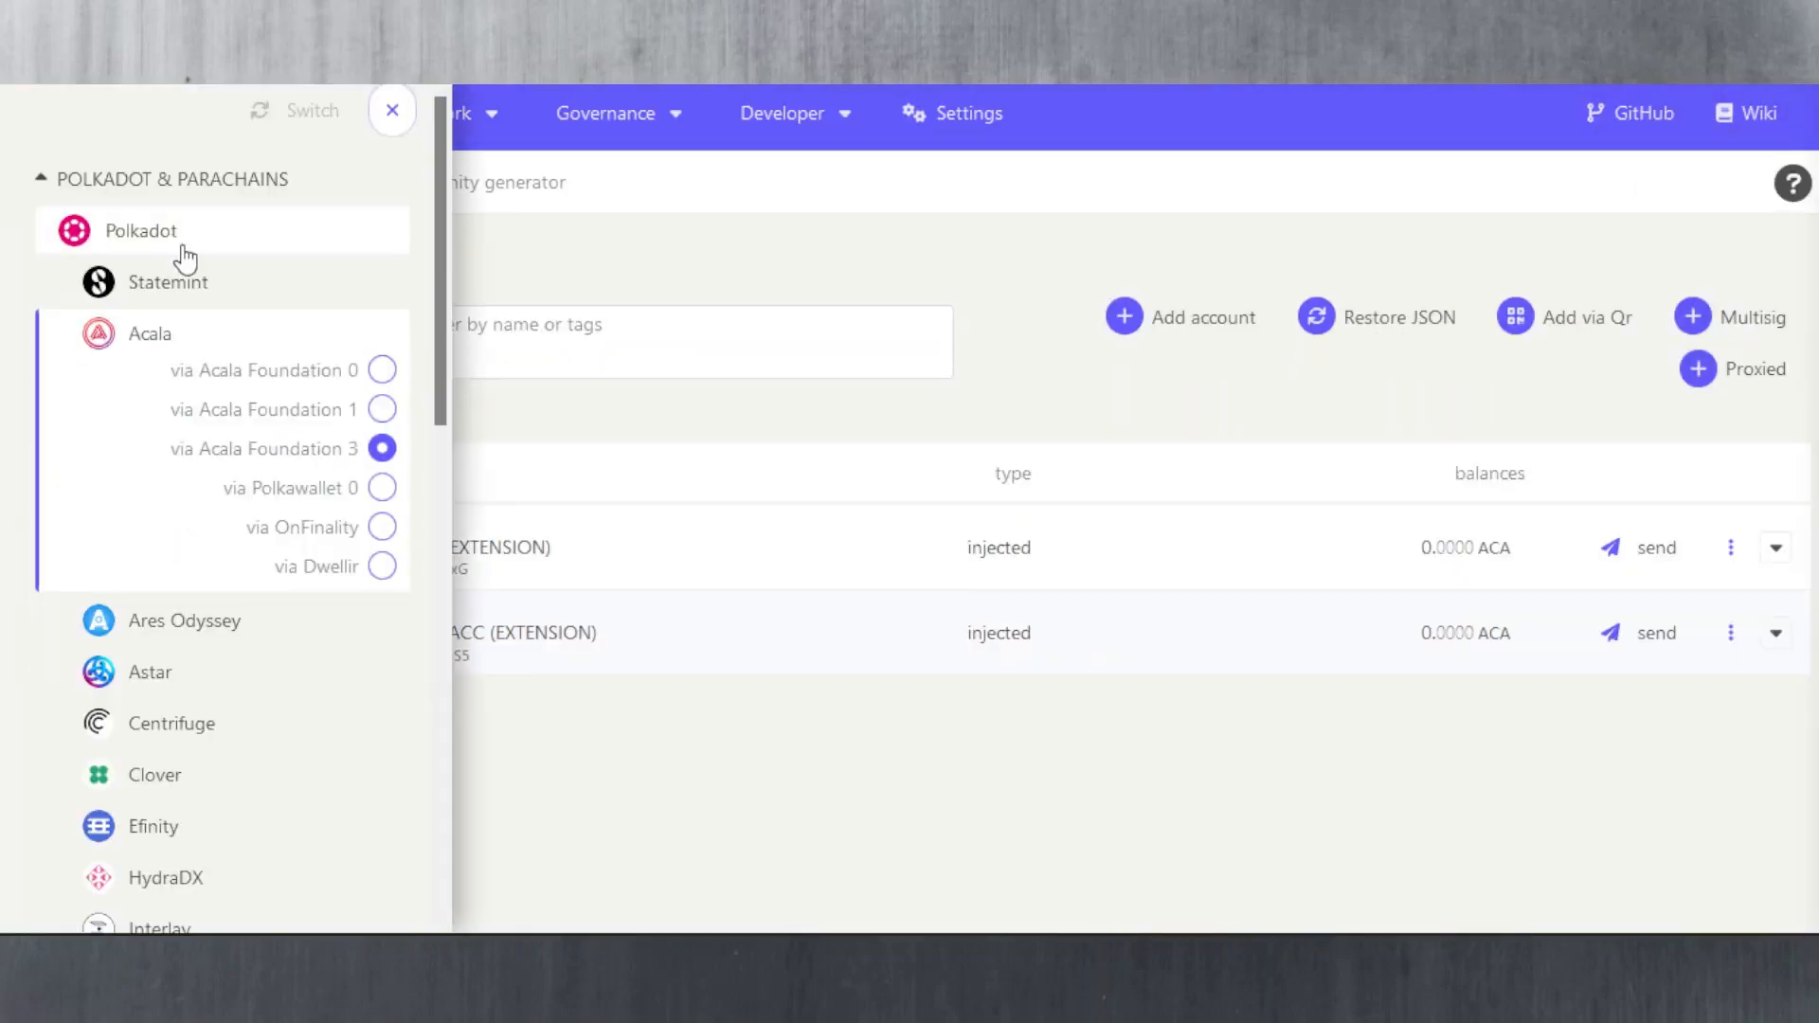
pyautogui.click(45, 182)
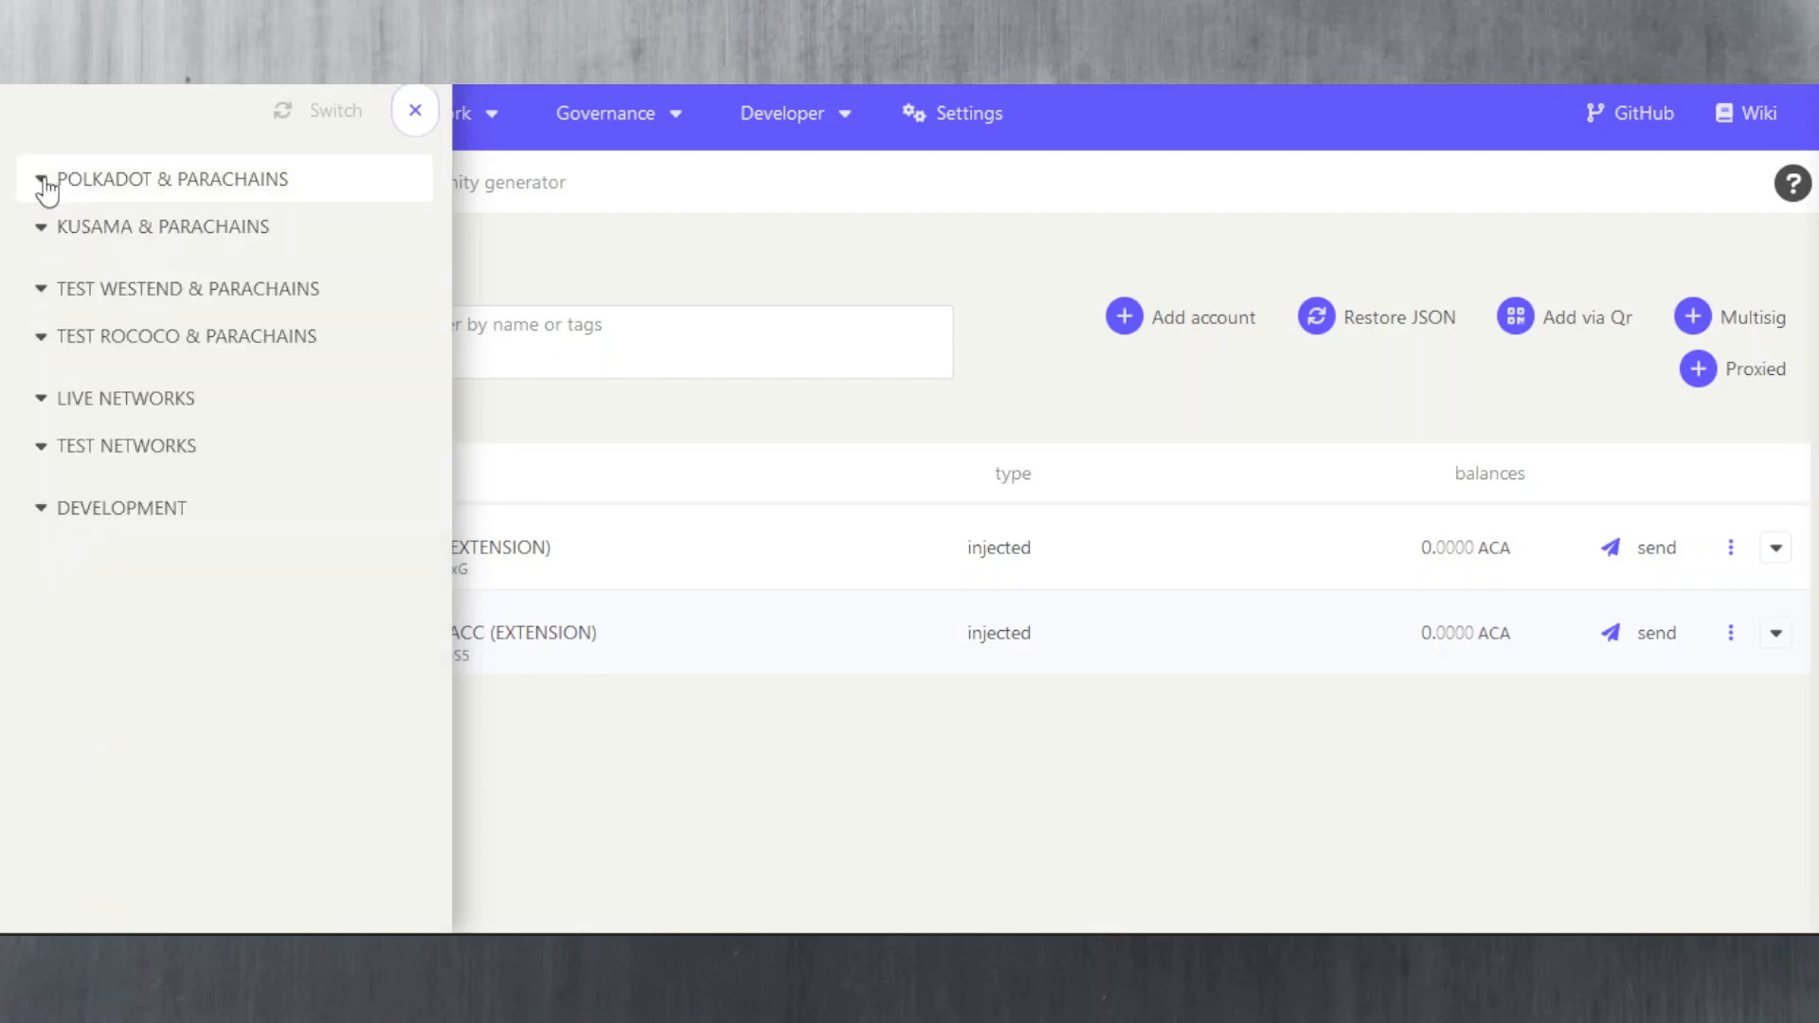
pyautogui.click(44, 182)
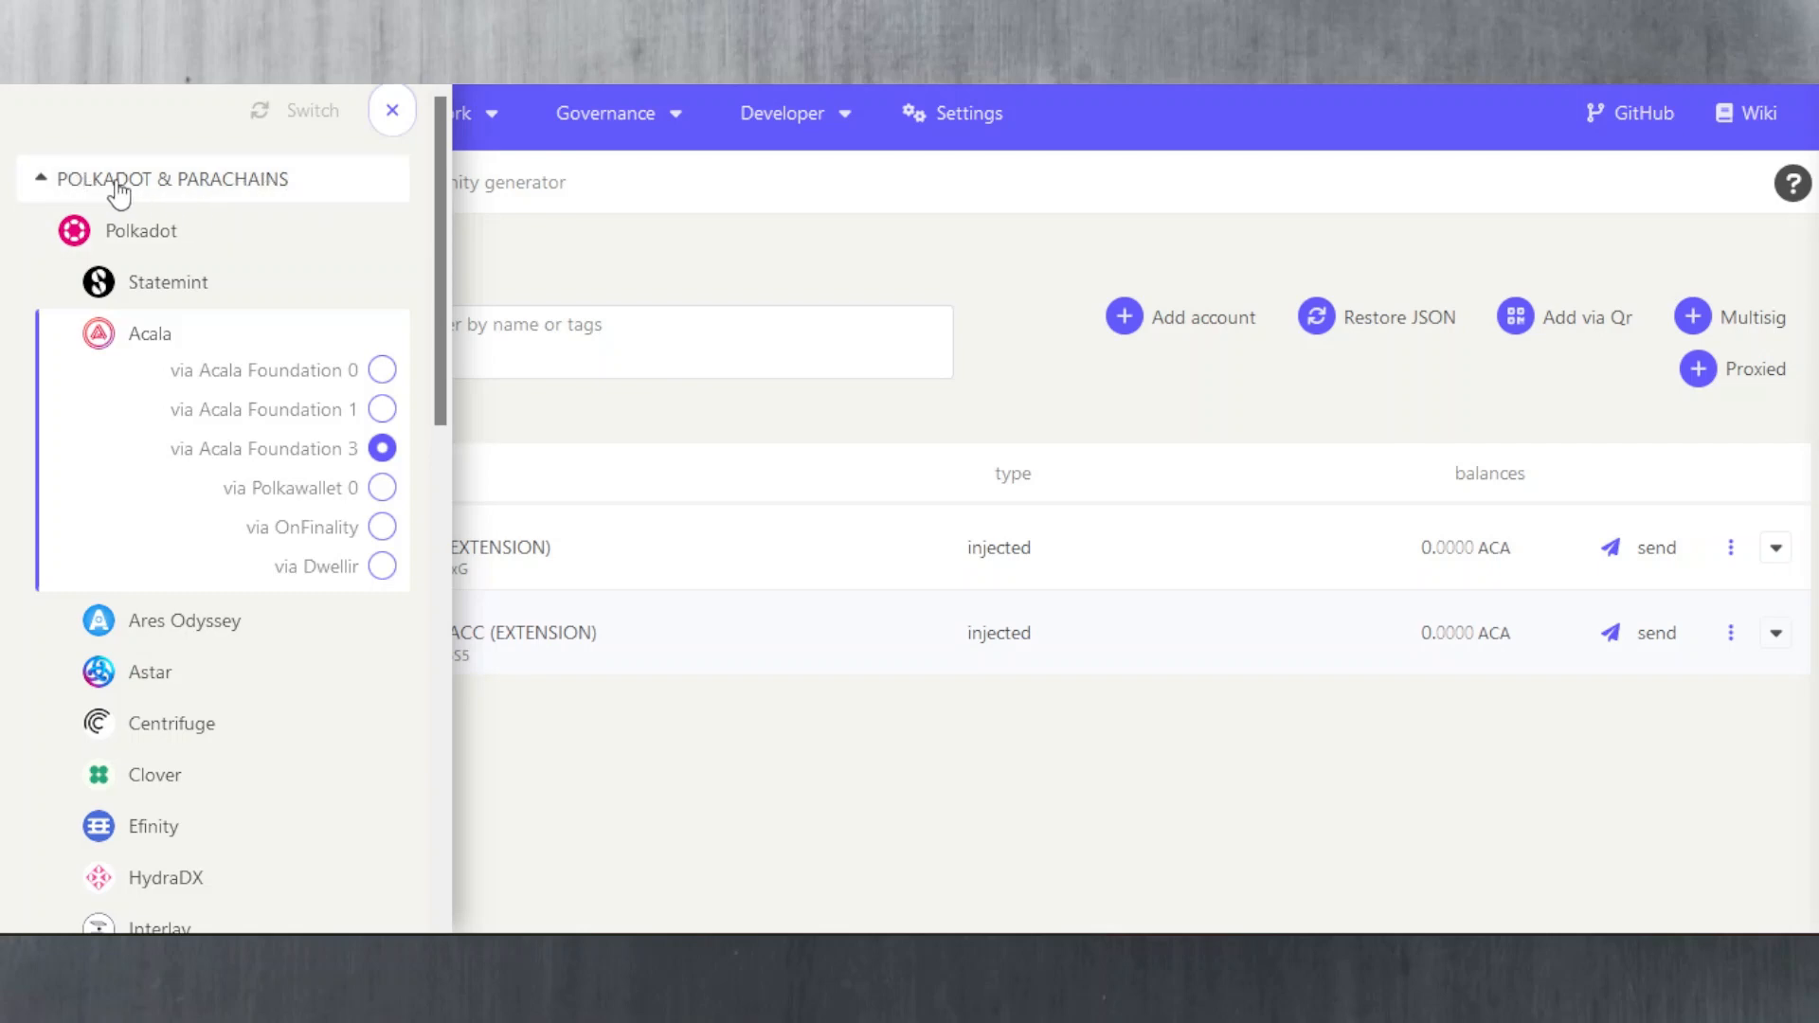
pyautogui.click(178, 232)
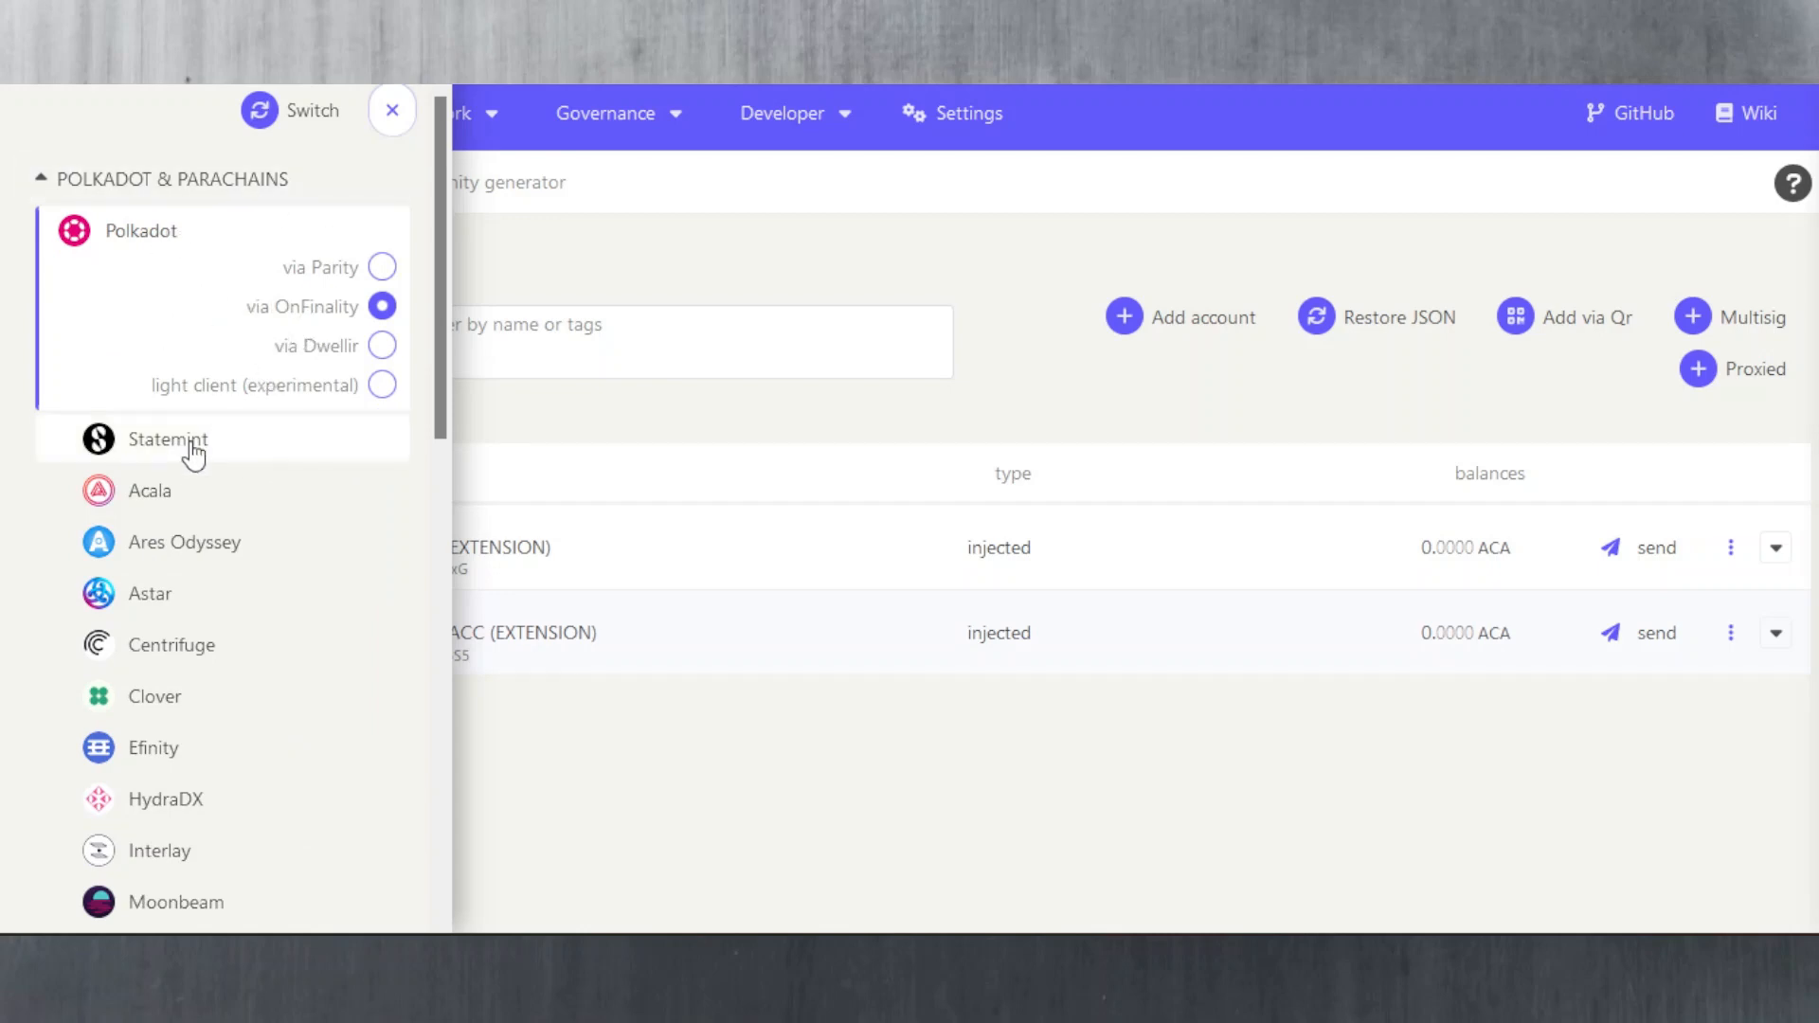
pyautogui.scroll(-3, 258, 510)
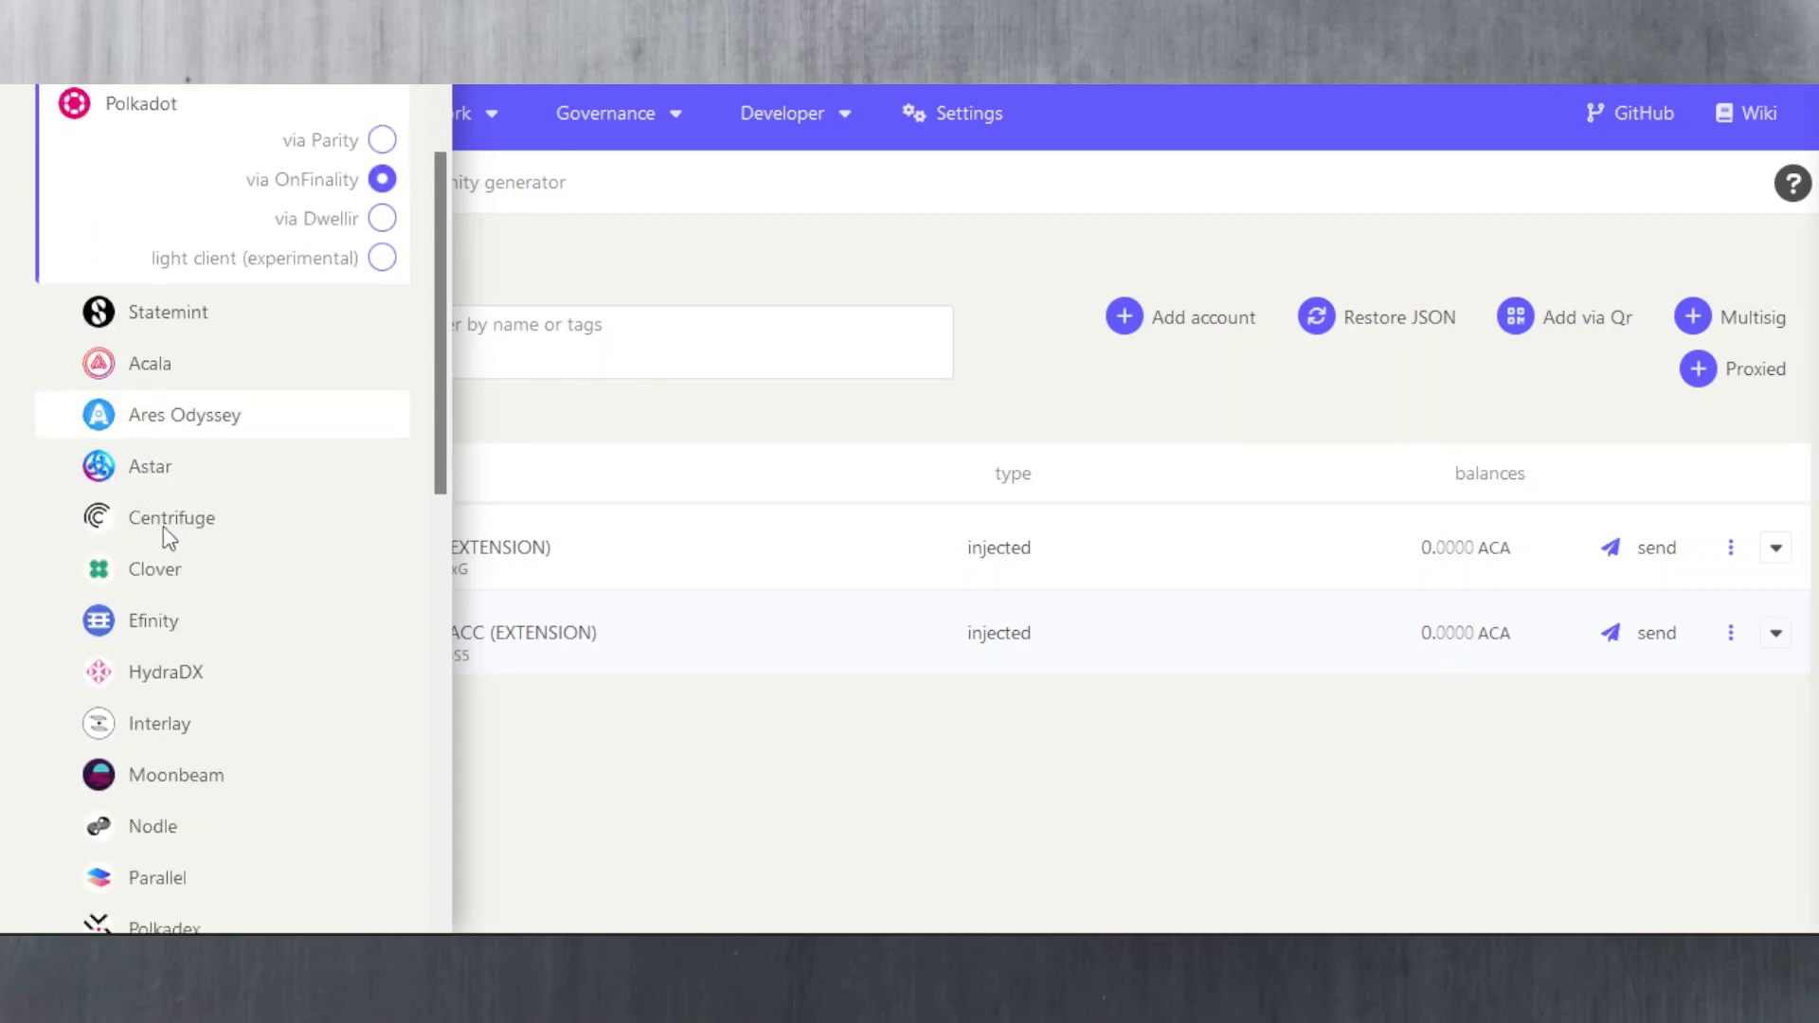
pyautogui.click(244, 350)
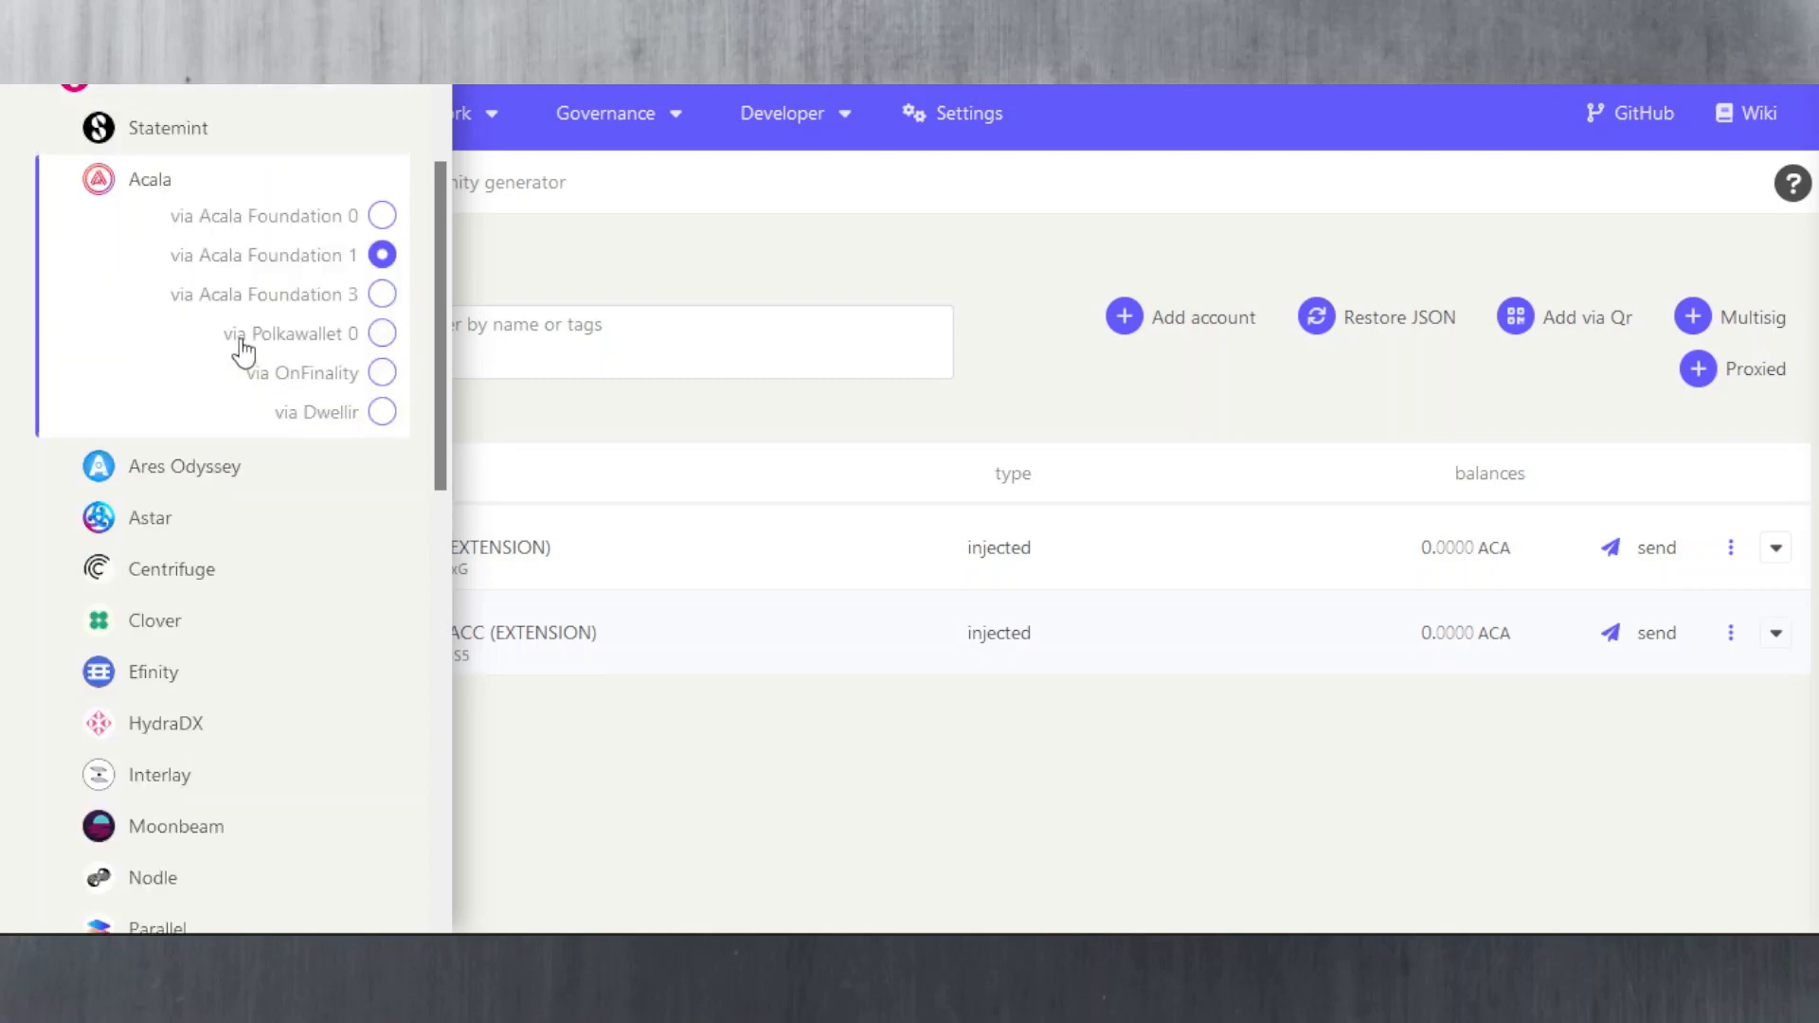
pyautogui.click(208, 524)
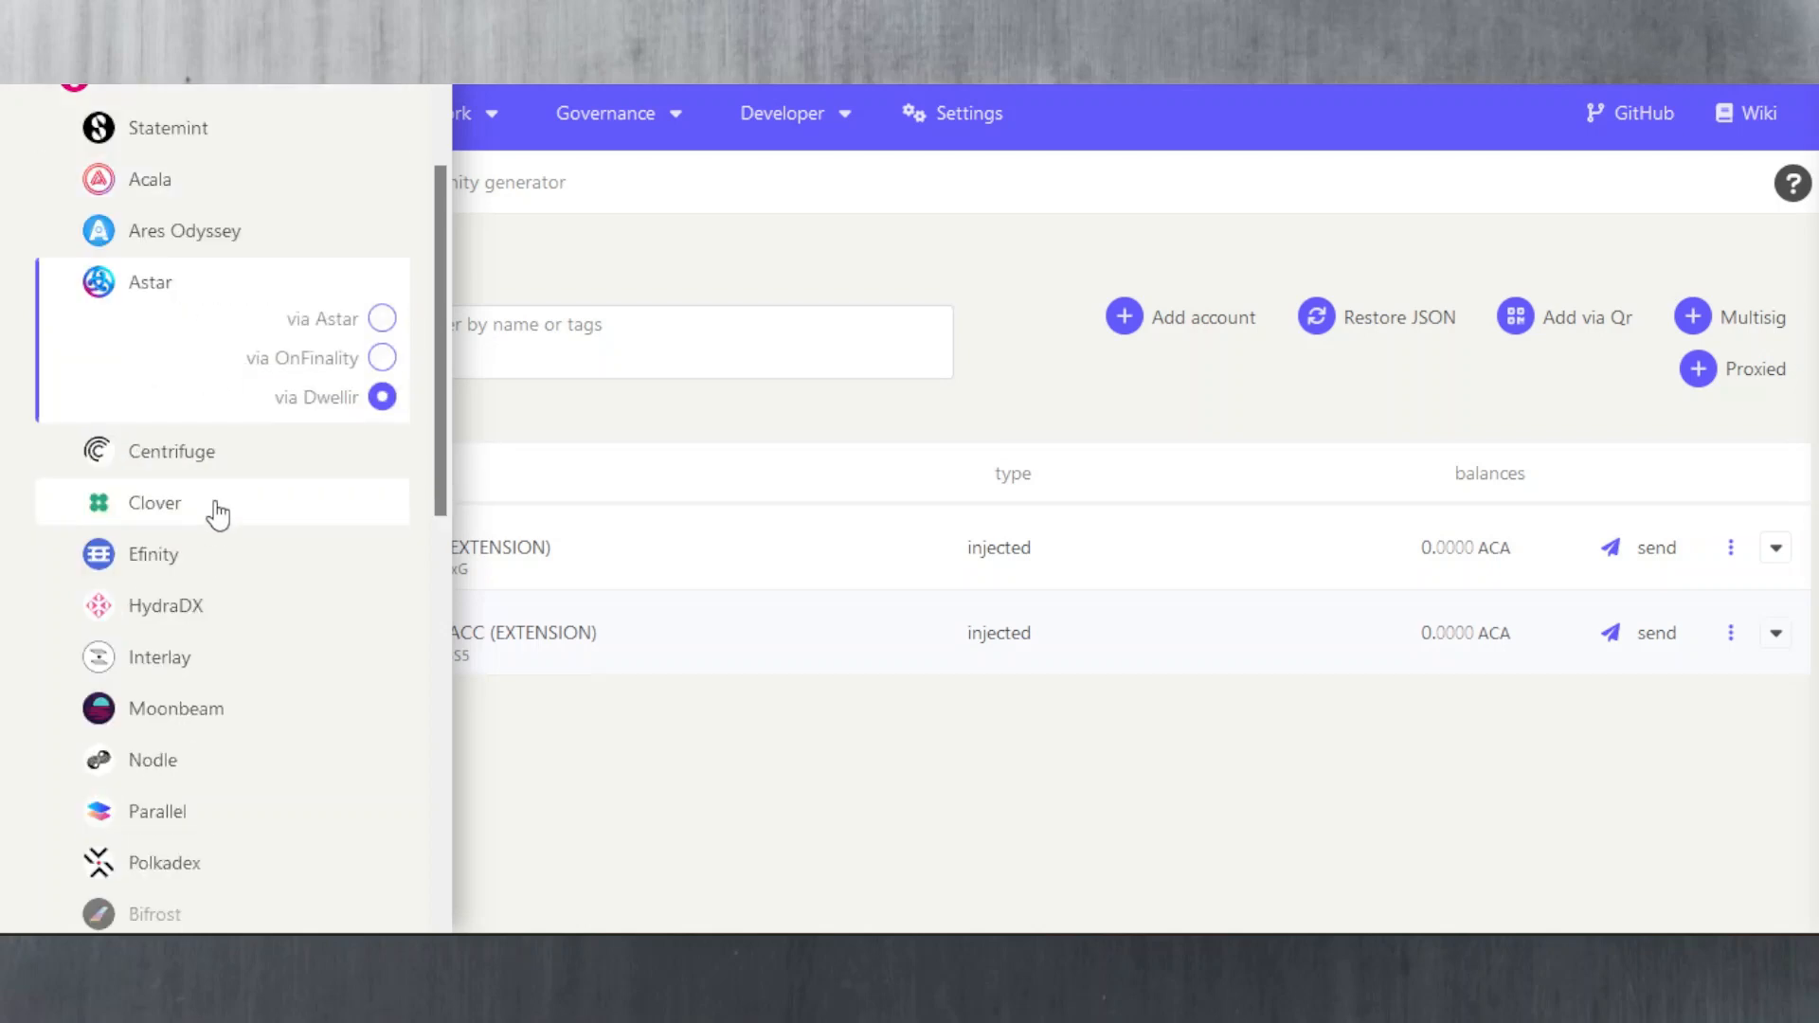
pyautogui.click(248, 478)
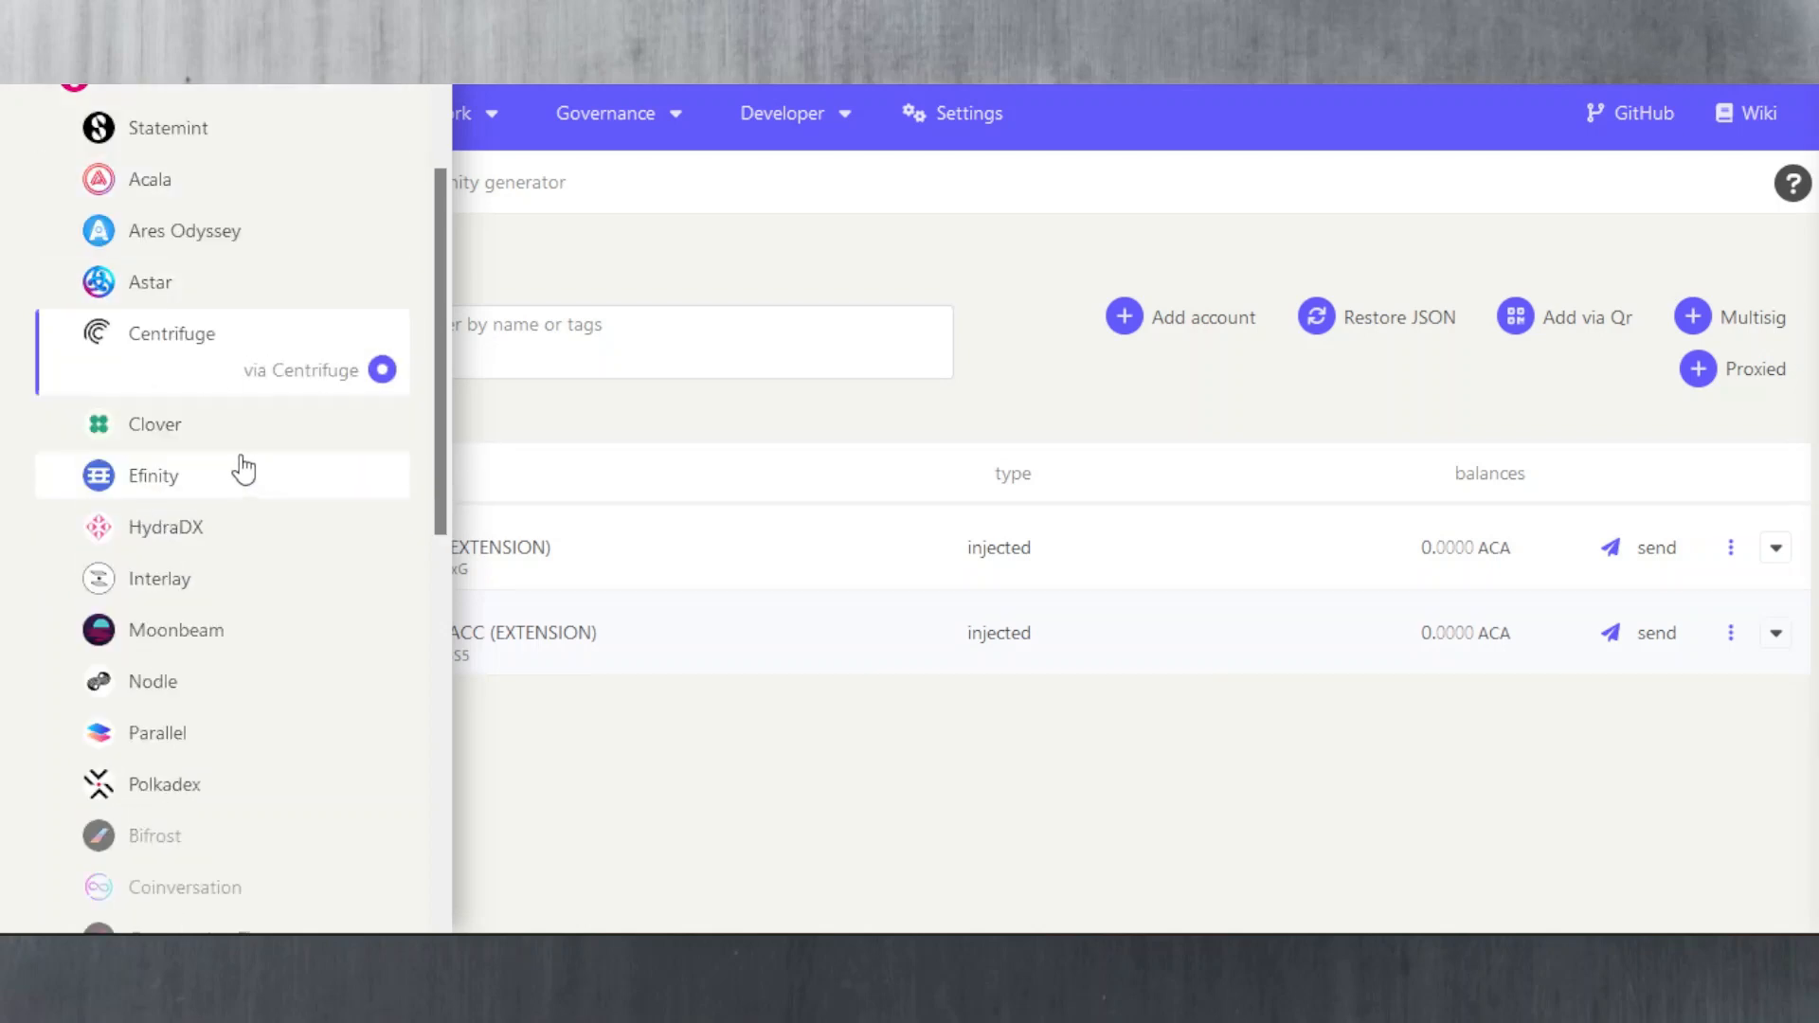
pyautogui.click(224, 441)
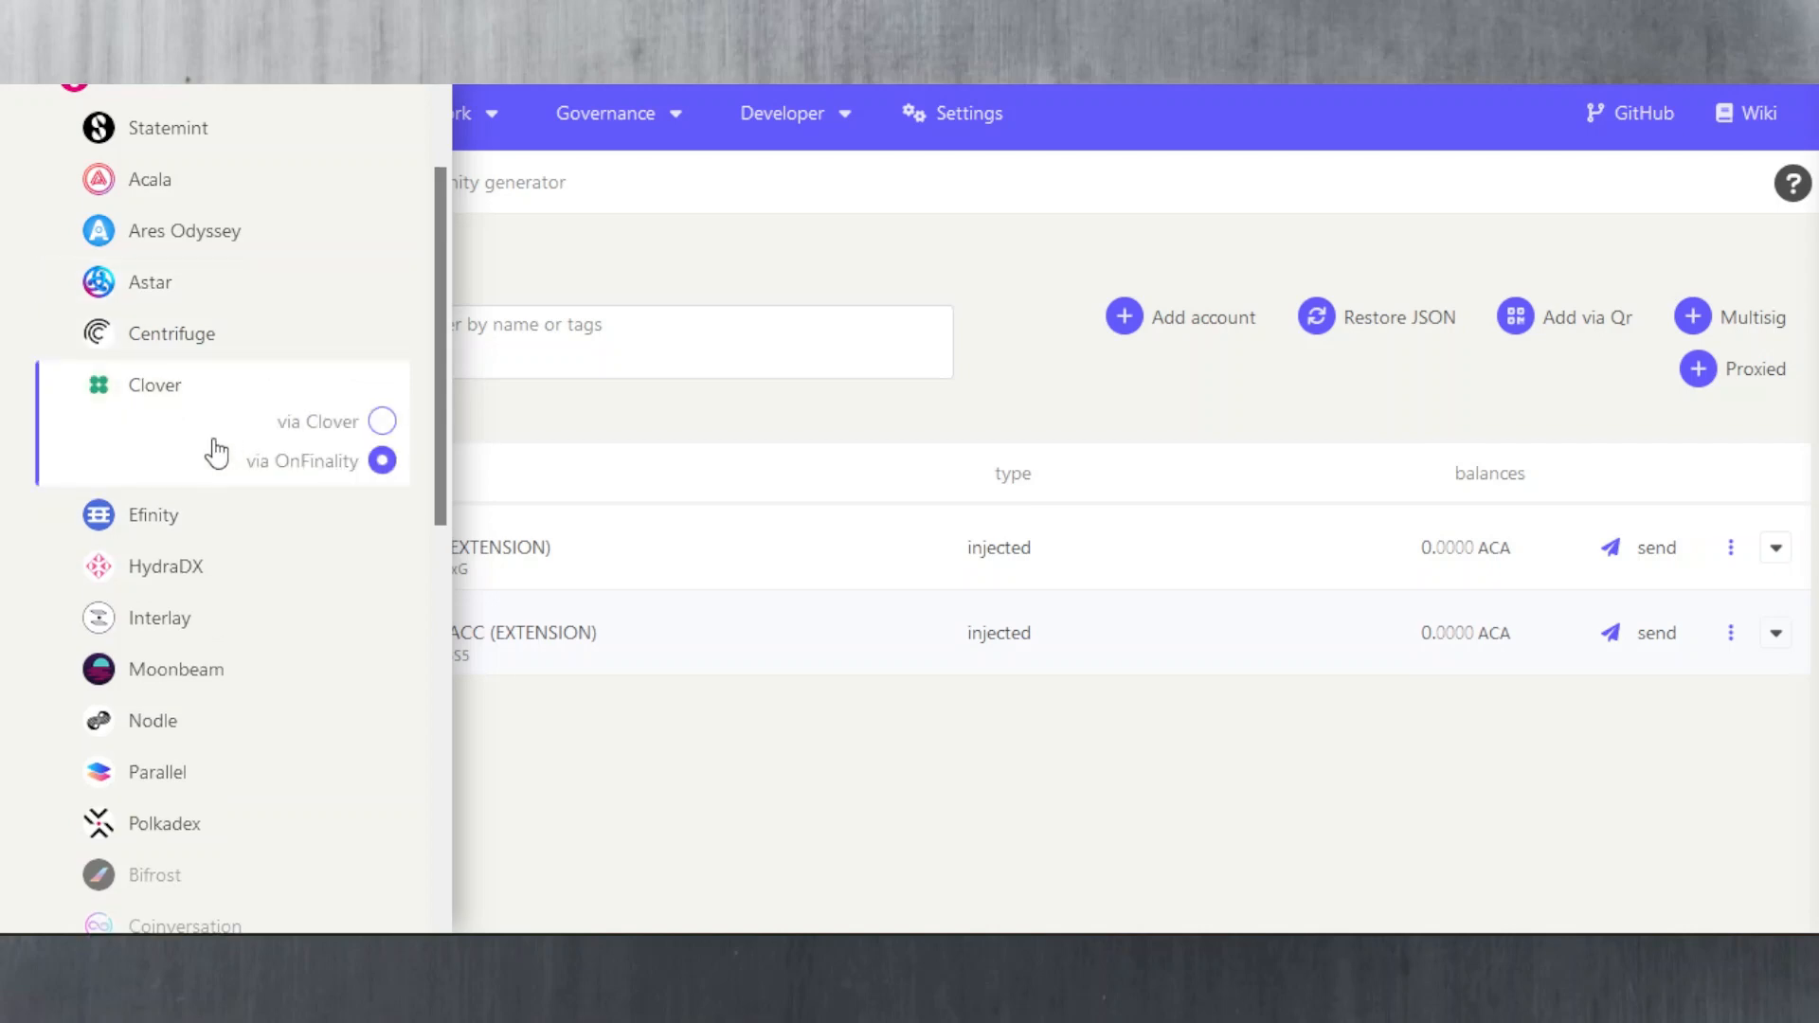
# Step: Examine the remaining Polkadot parachains, including the providers for Efinity, HydraDX, Interlay, Moonbeam, Nodle and Parallel
pyautogui.click(217, 517)
pyautogui.click(226, 574)
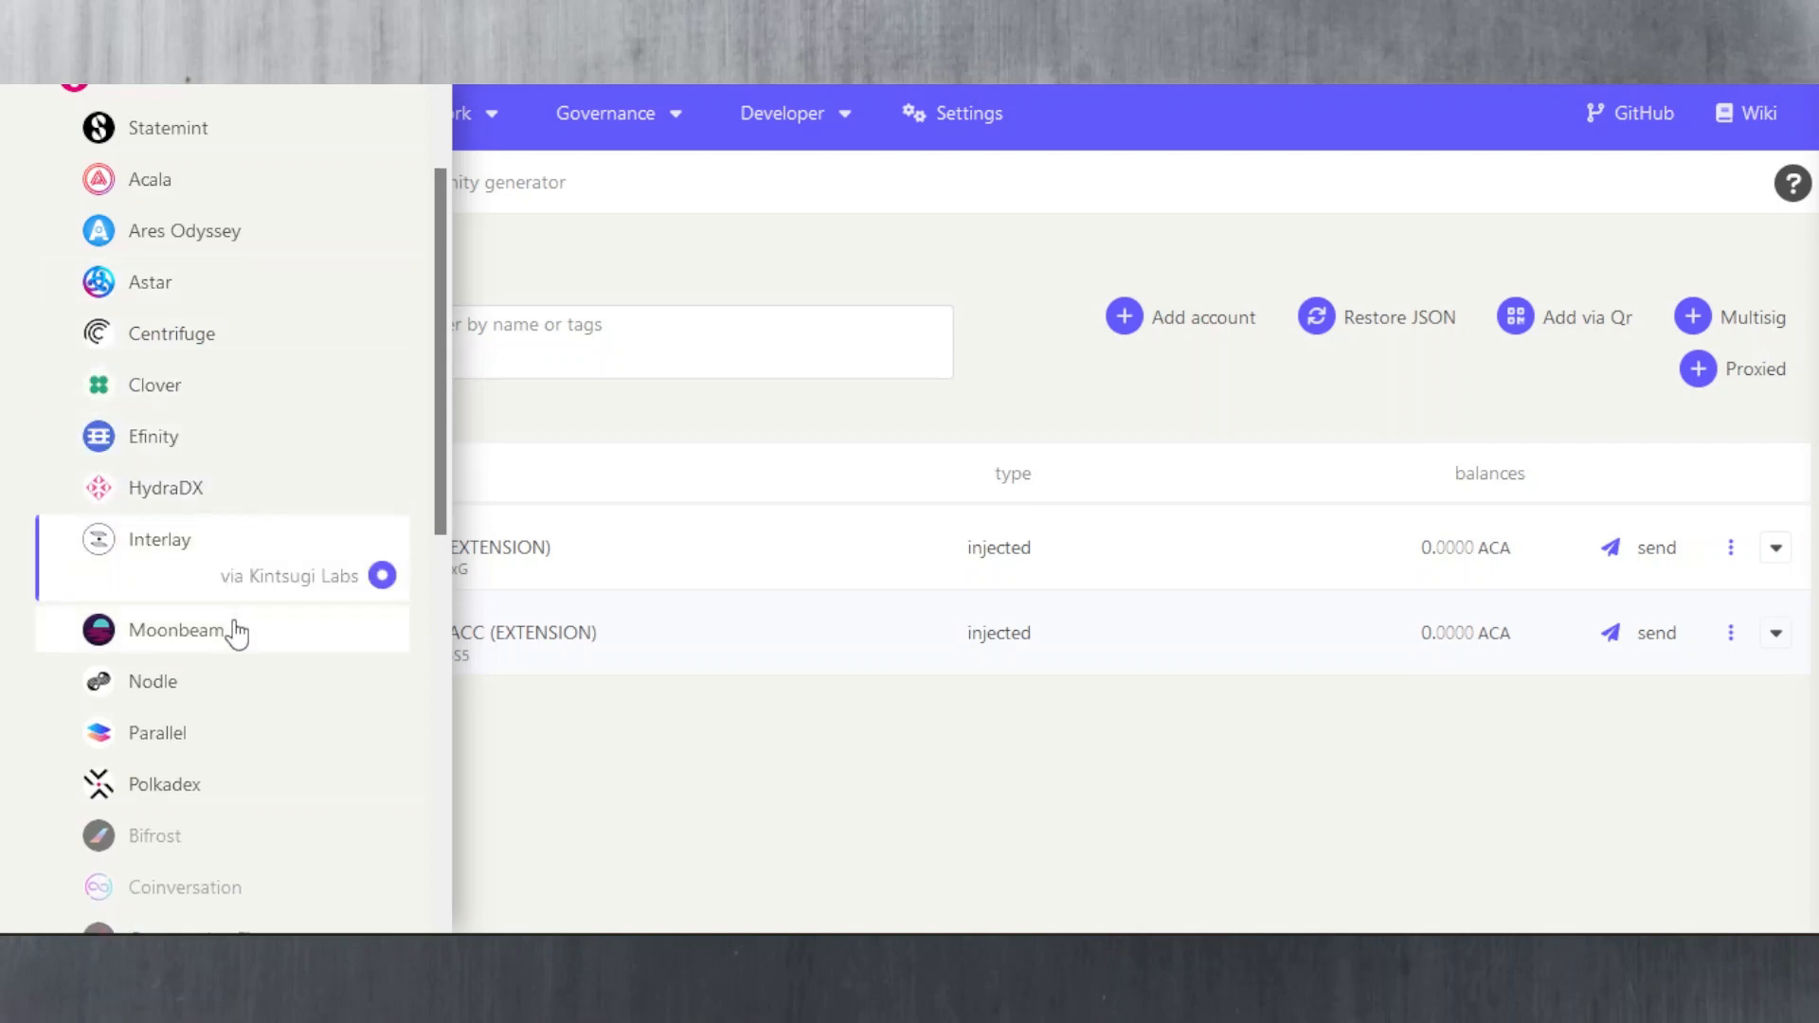
pyautogui.click(236, 630)
pyautogui.scroll(-3, 248, 511)
pyautogui.click(228, 456)
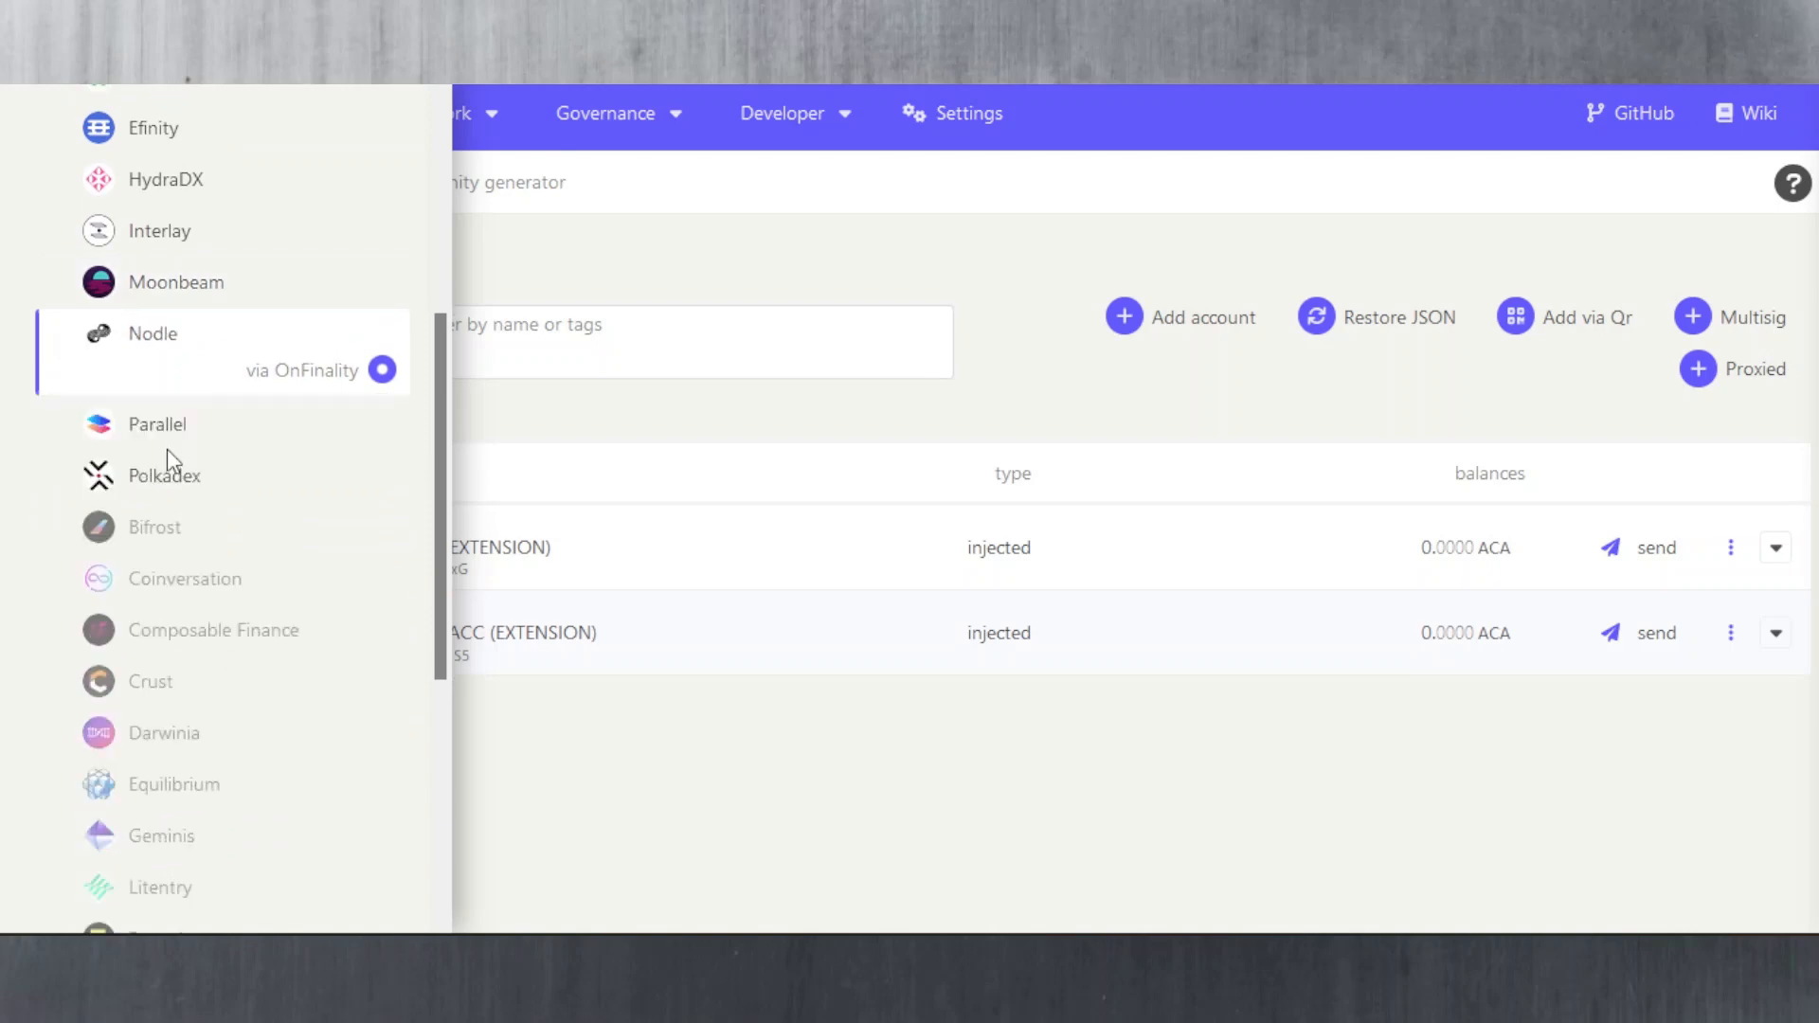
pyautogui.click(233, 435)
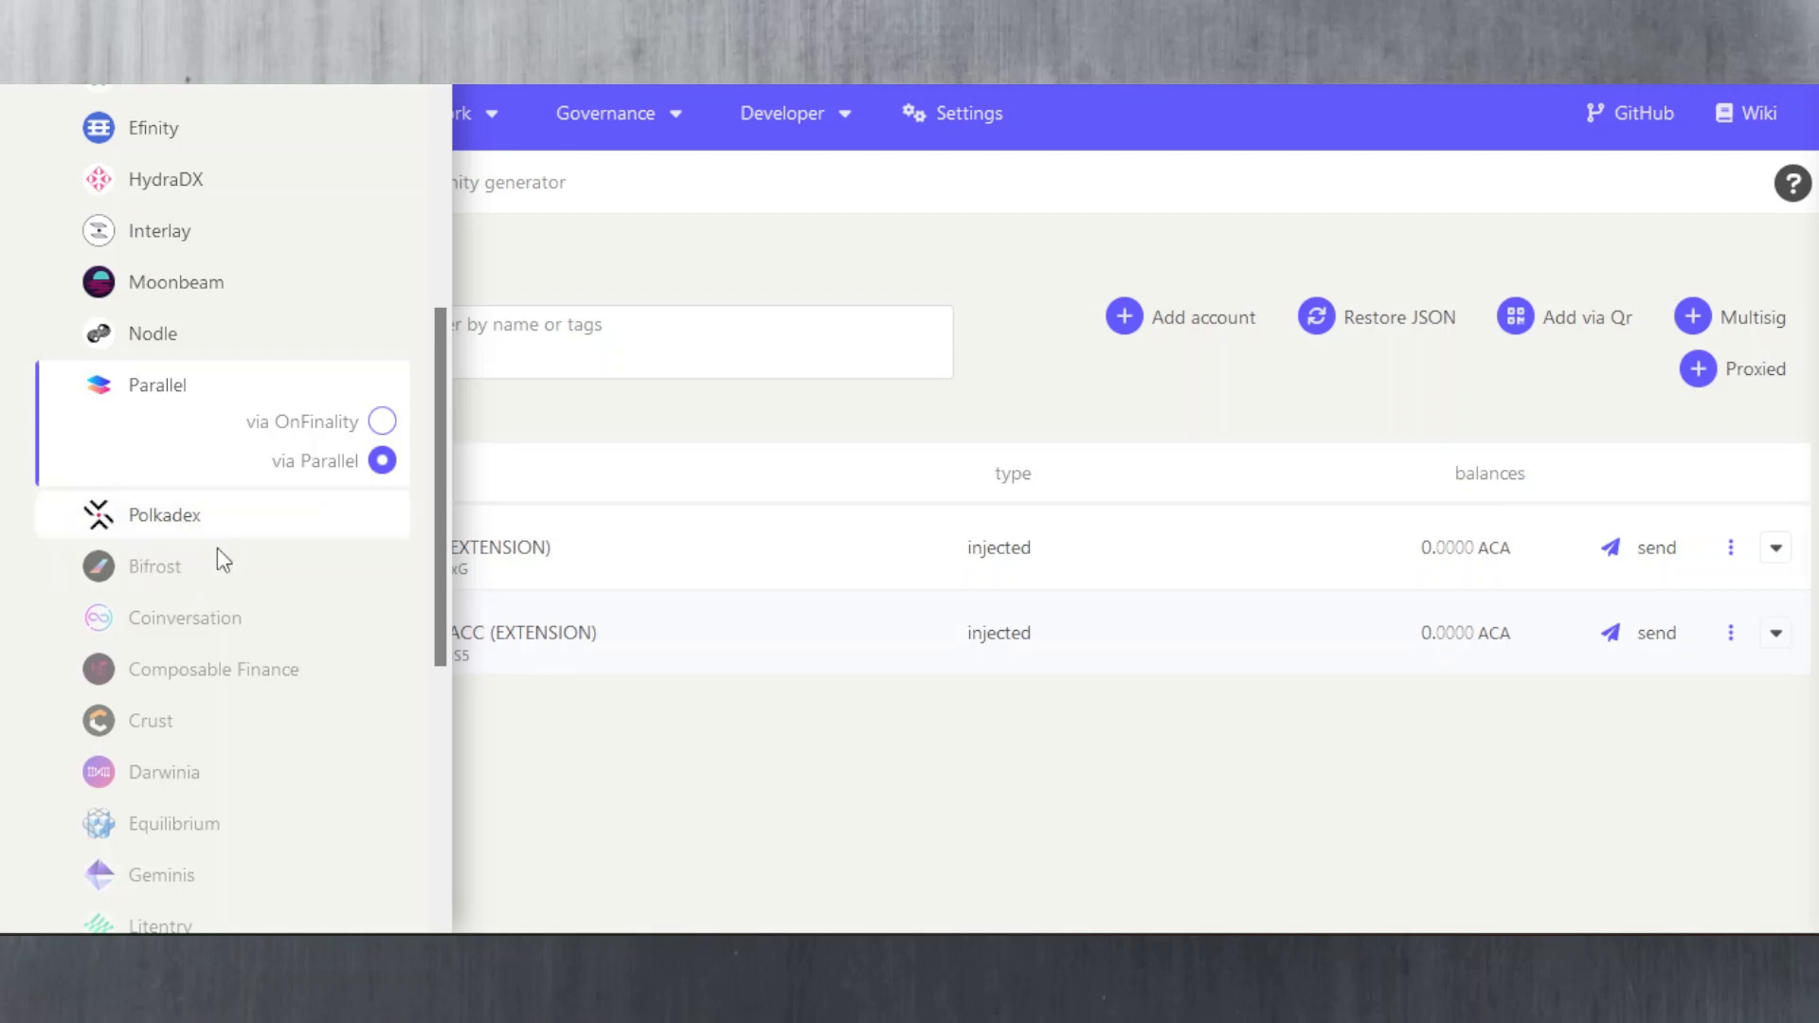
pyautogui.scroll(-2, 255, 526)
pyautogui.scroll(10, 317, 409)
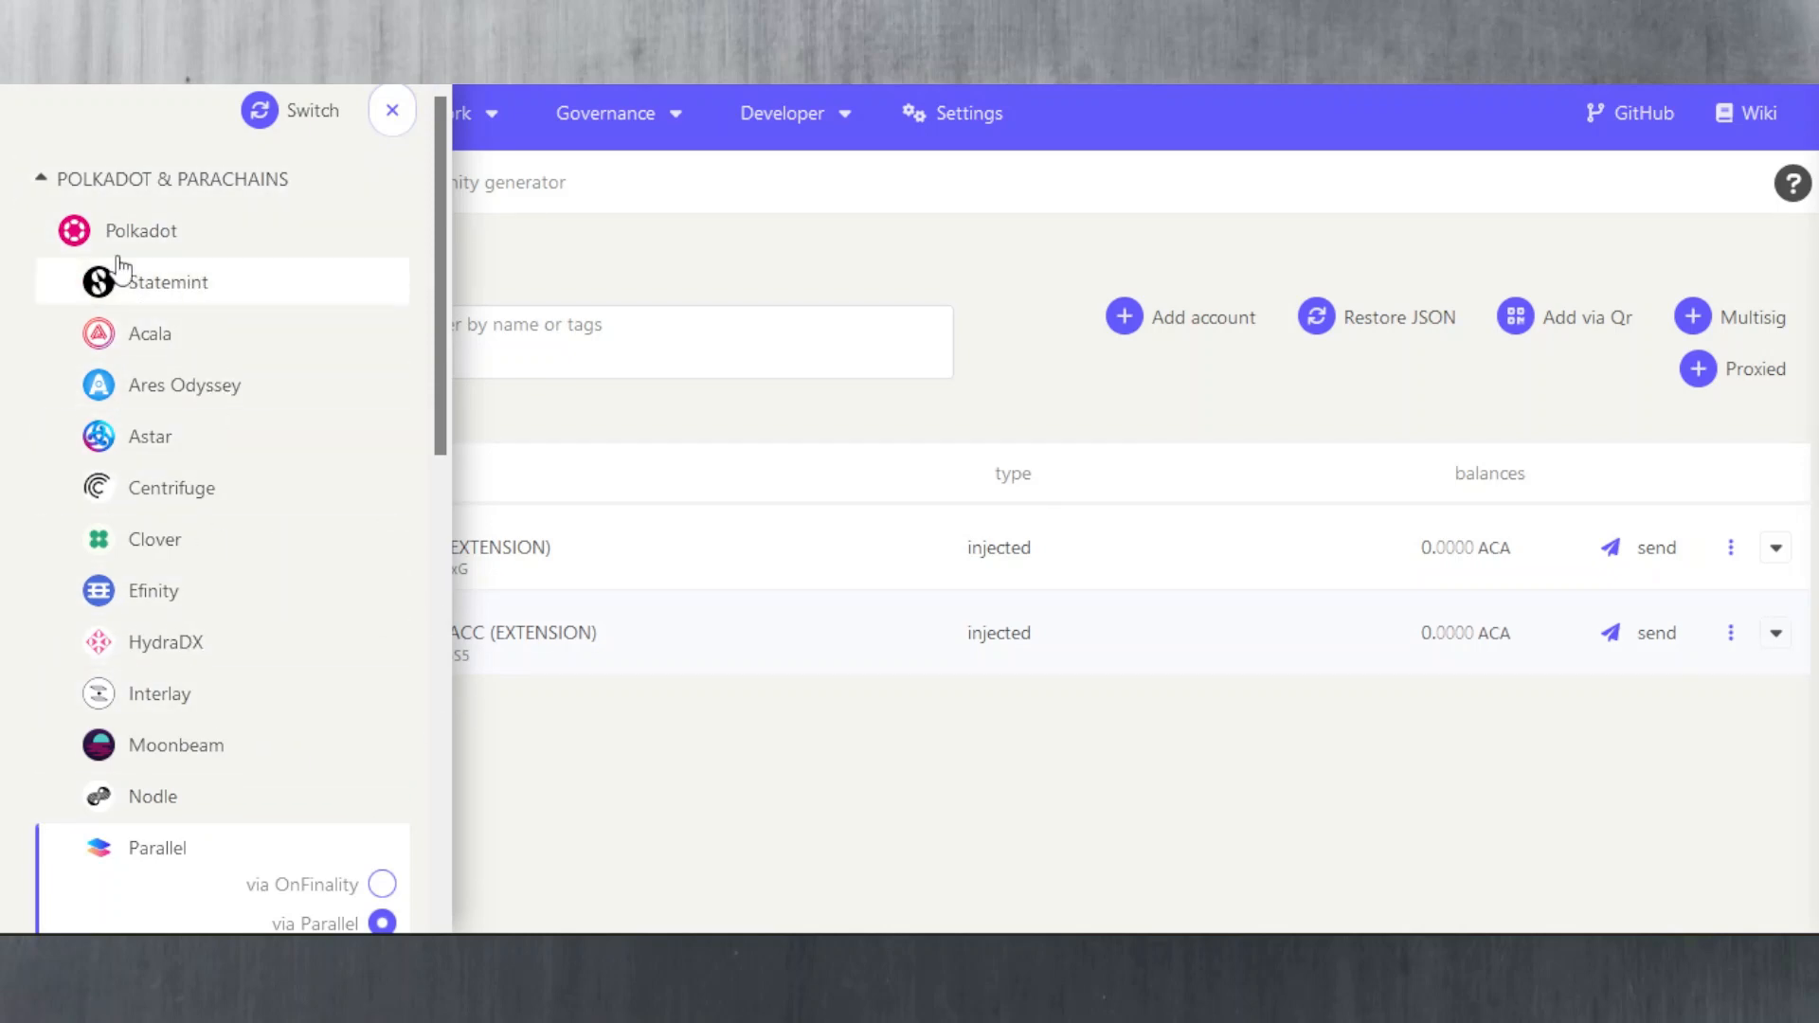
# Step: Collapse the Polkadot parachains, expand the Kusama group, select Altair via Centrifuge, and switch the connection to it
pyautogui.click(41, 179)
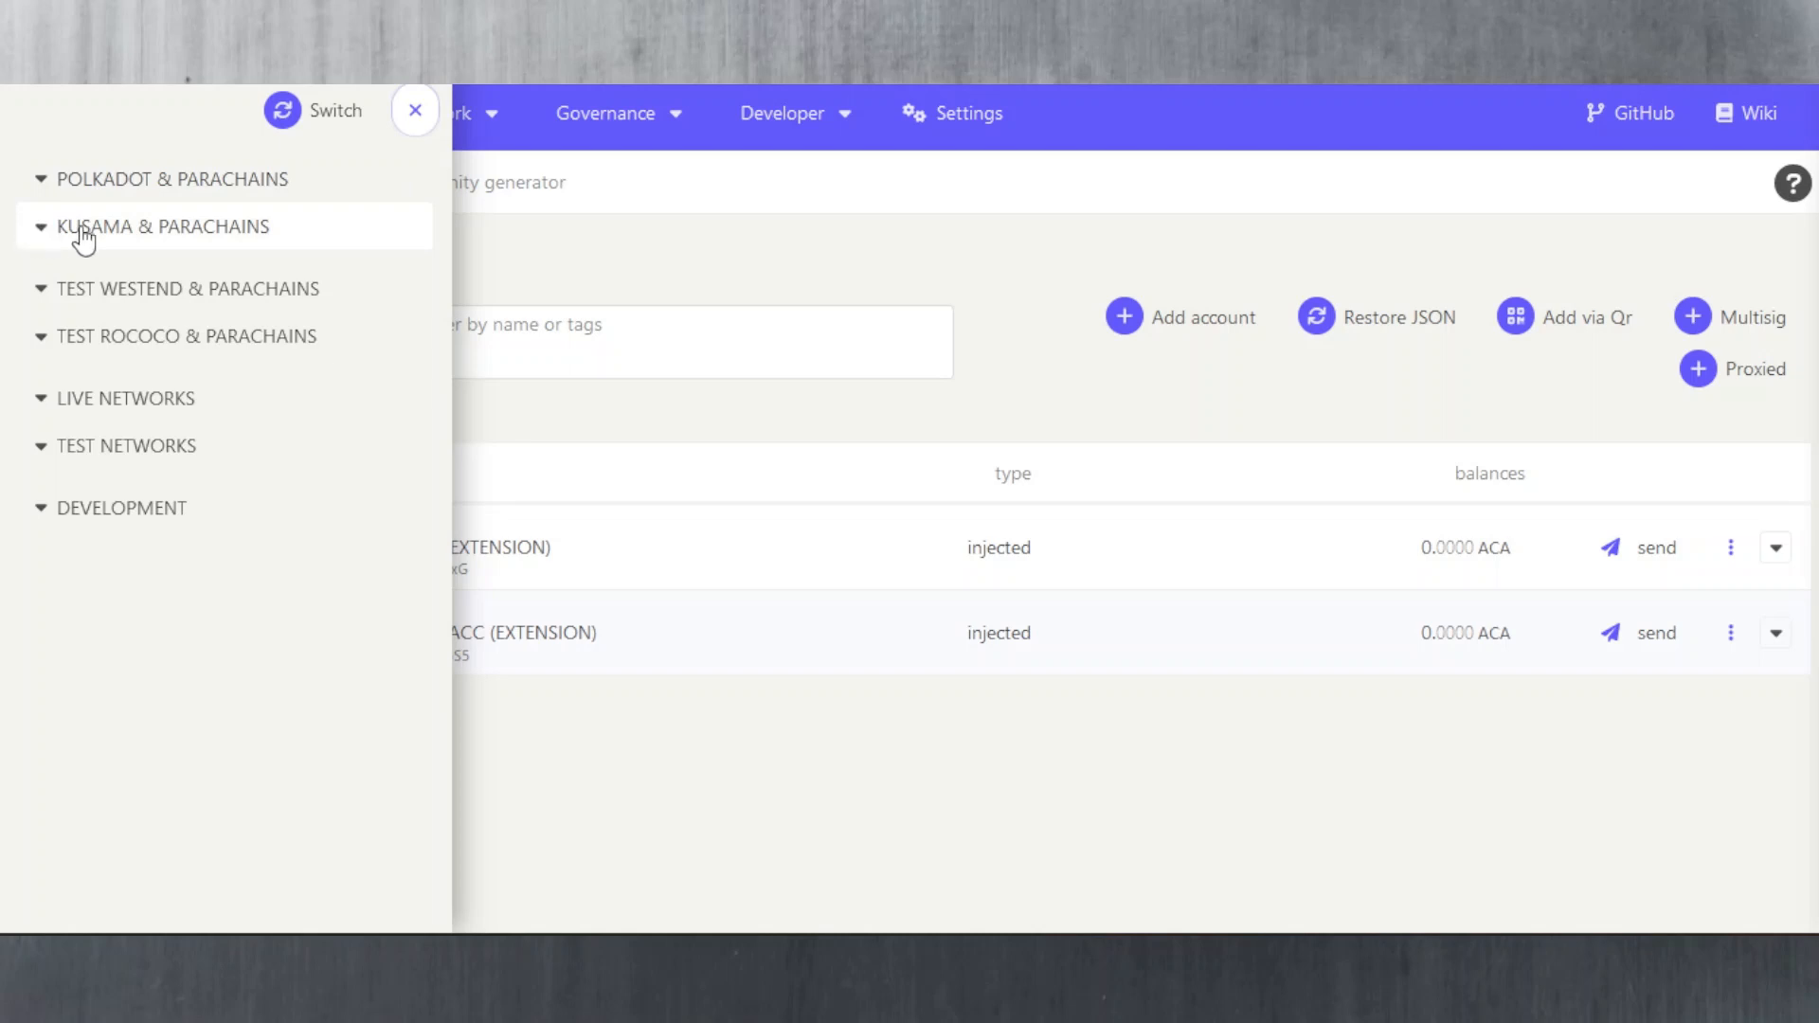
pyautogui.click(43, 228)
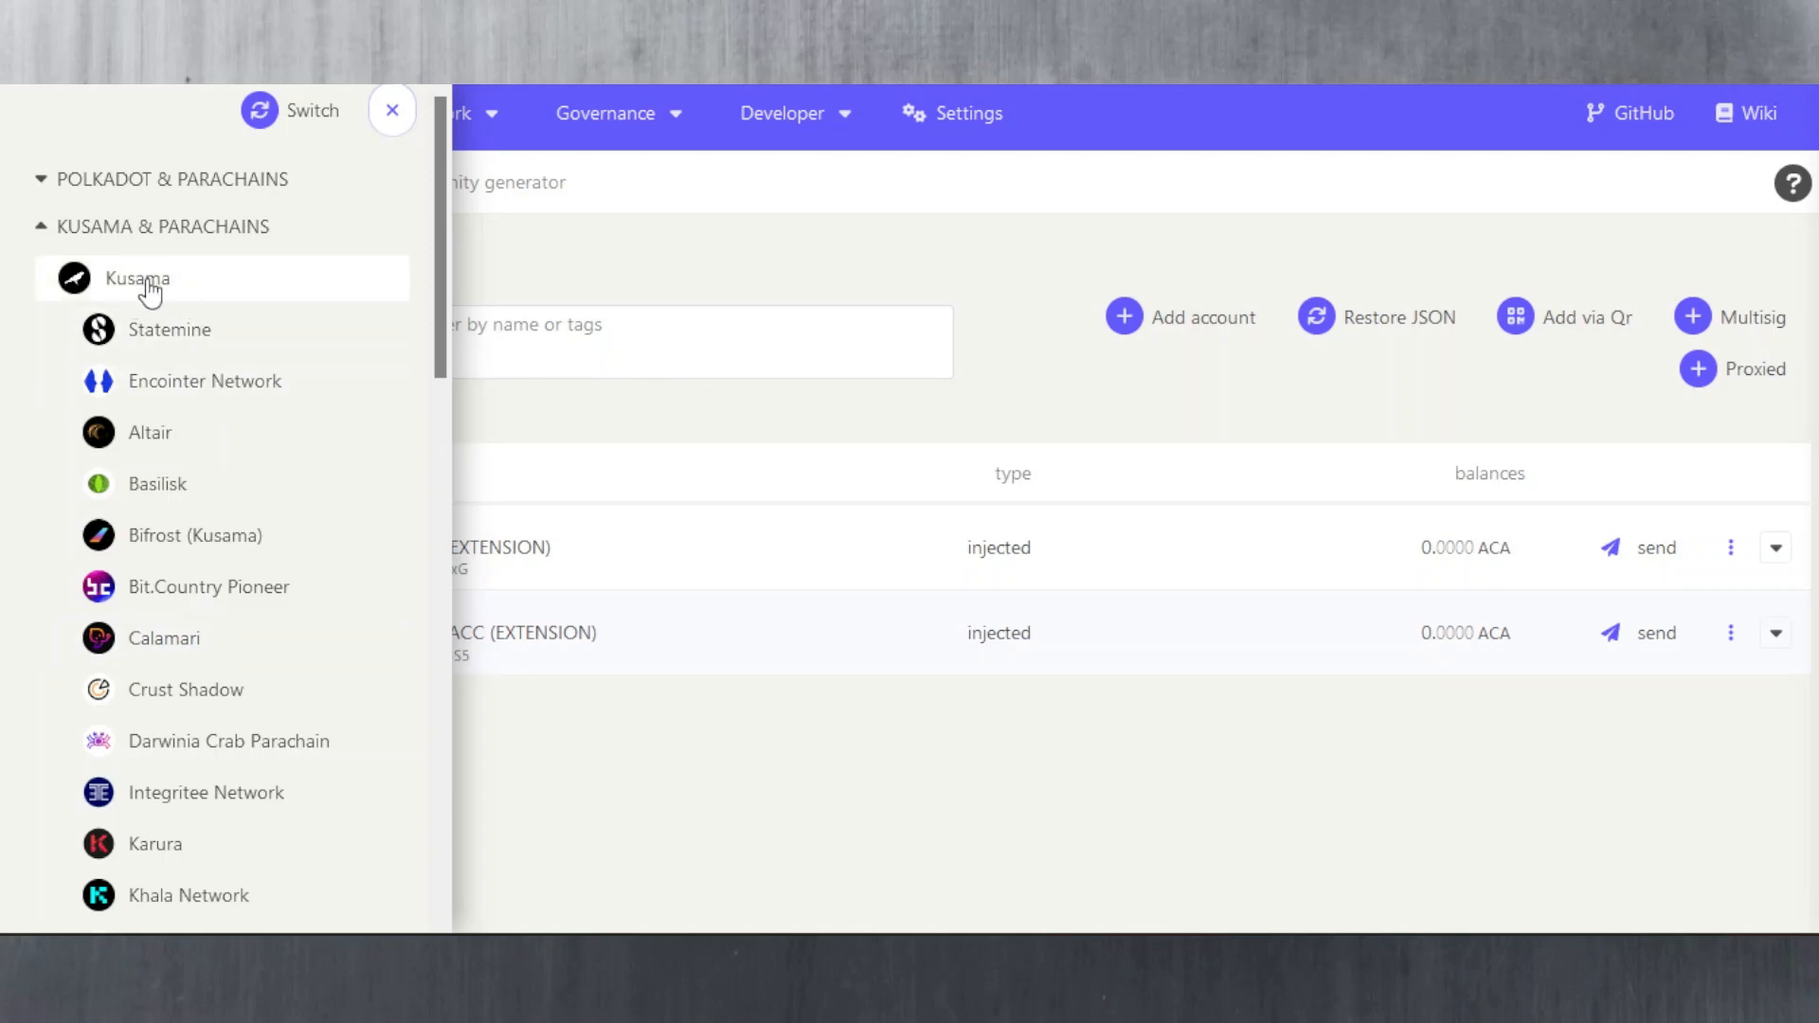
pyautogui.click(186, 289)
pyautogui.click(319, 296)
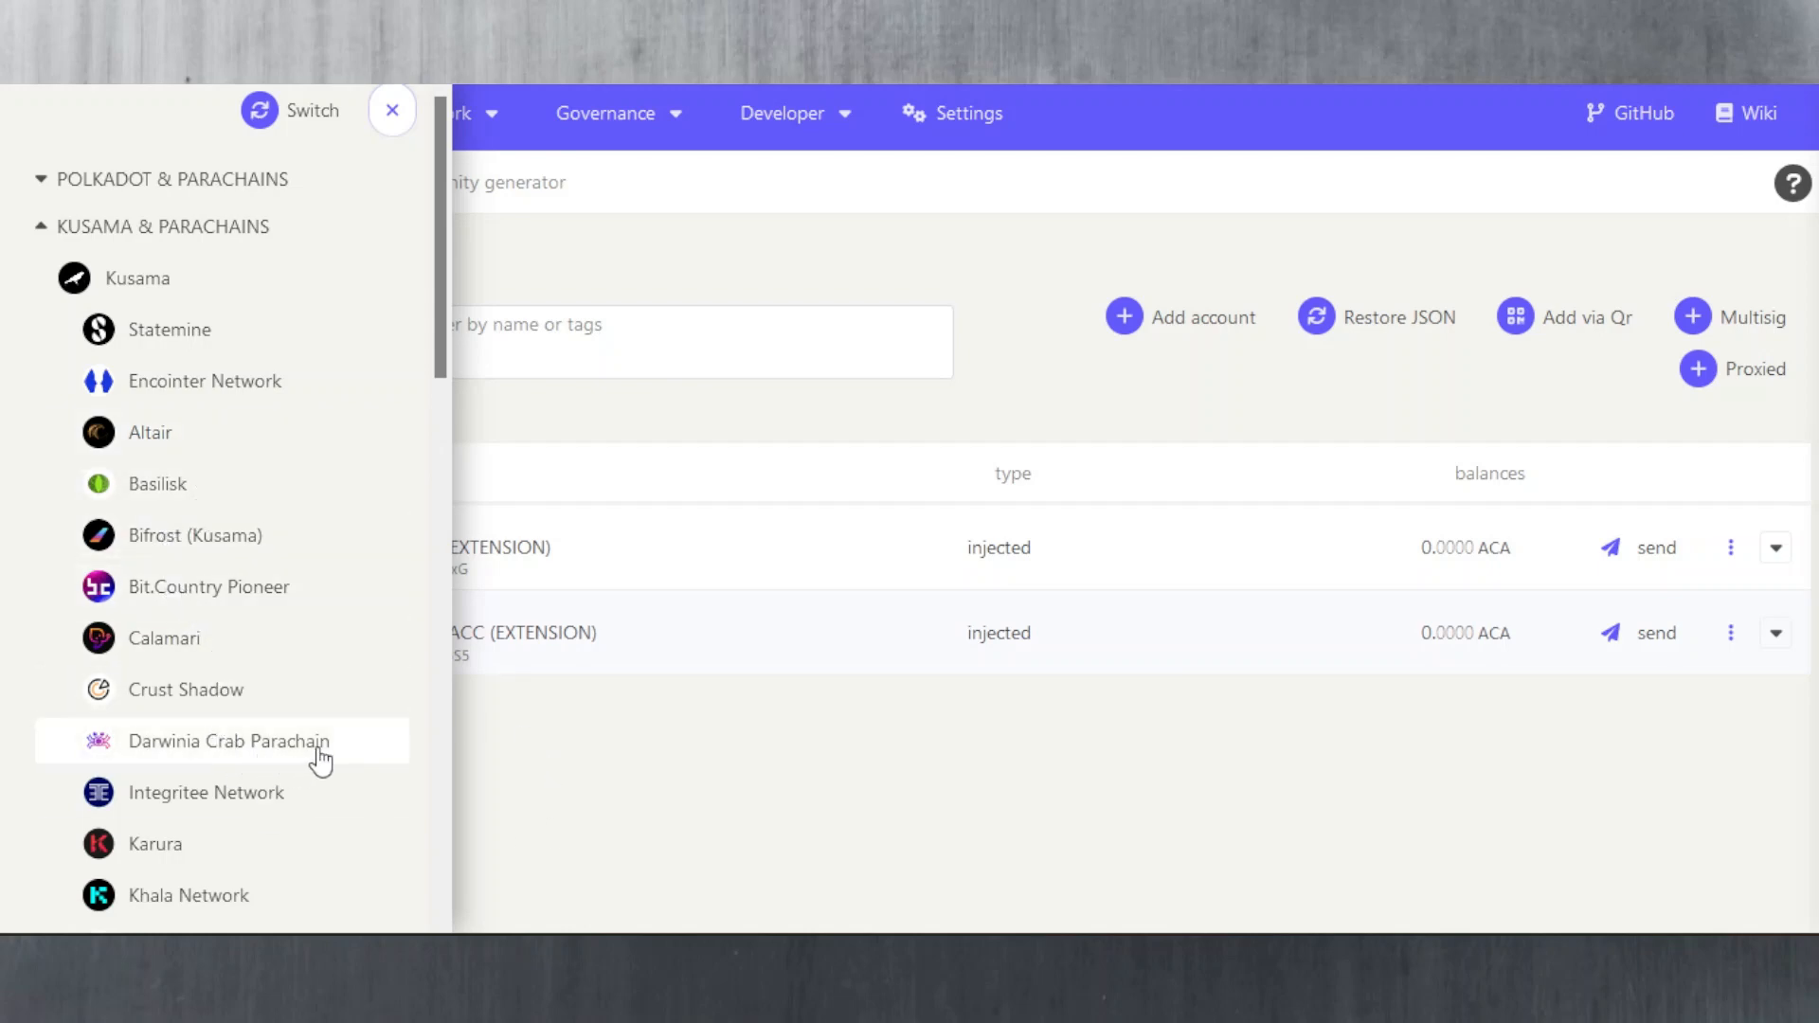
pyautogui.scroll(-3, 294, 683)
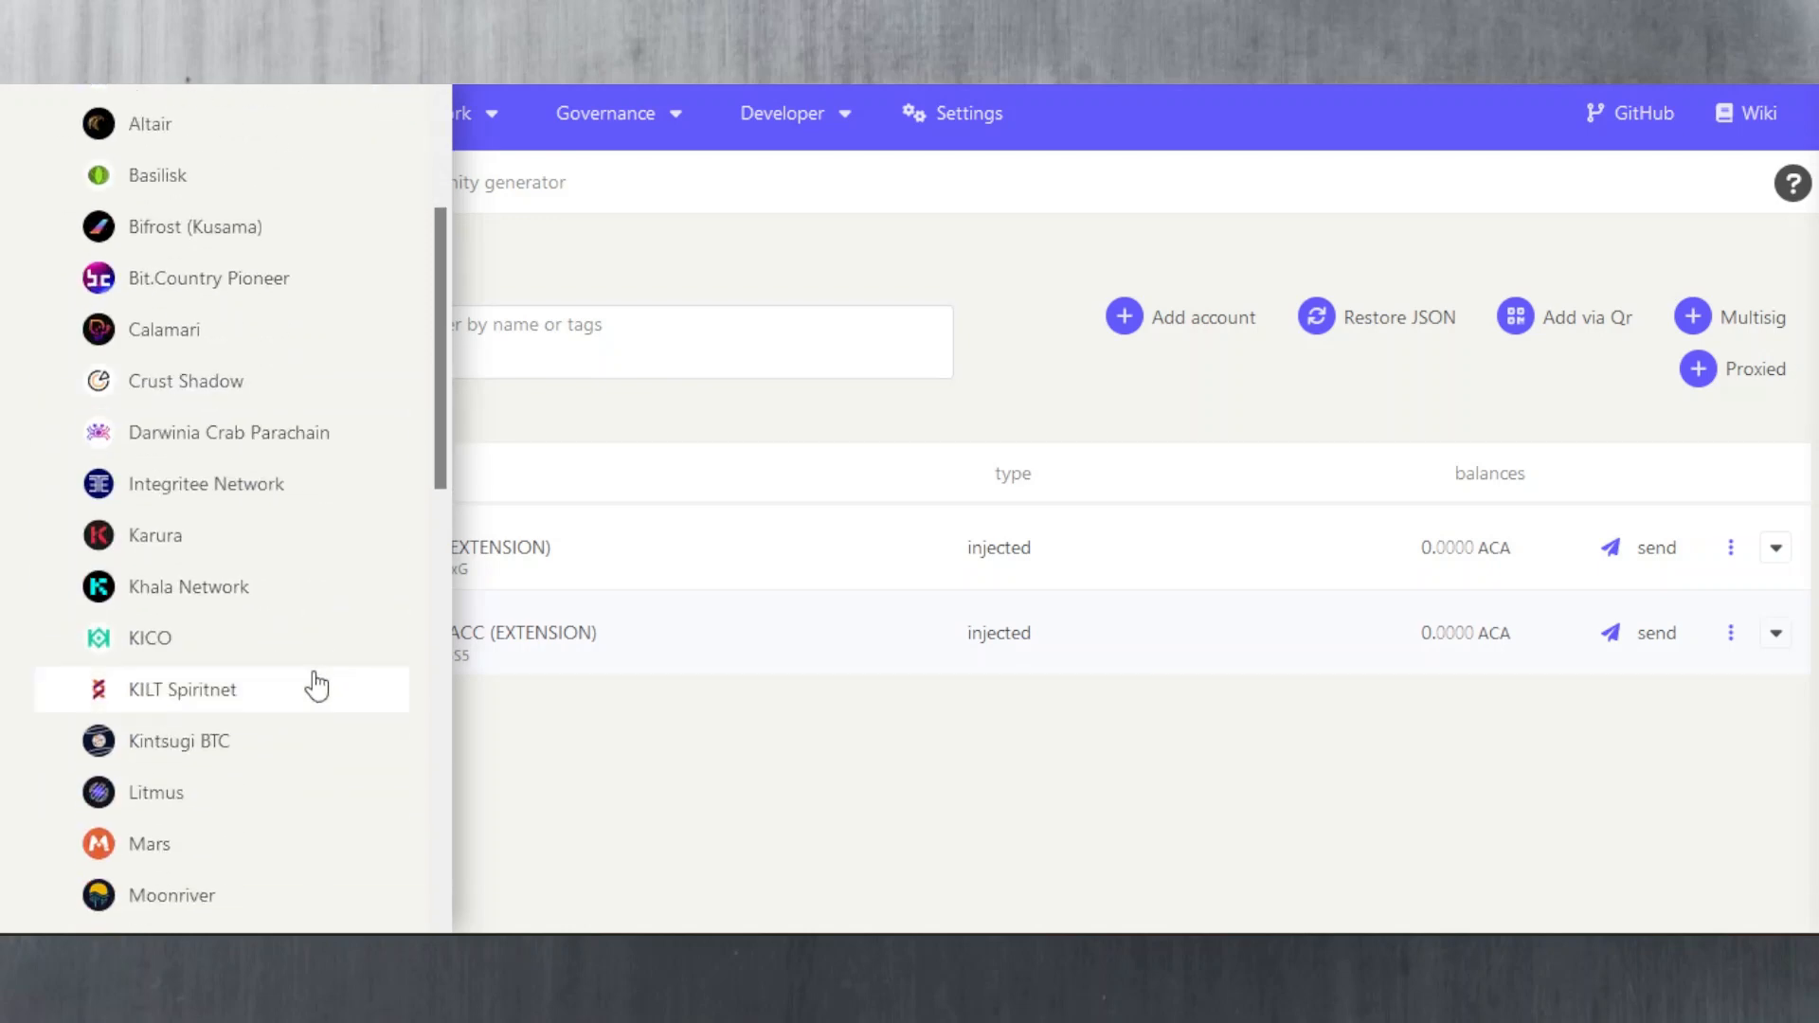
pyautogui.scroll(3, 246, 782)
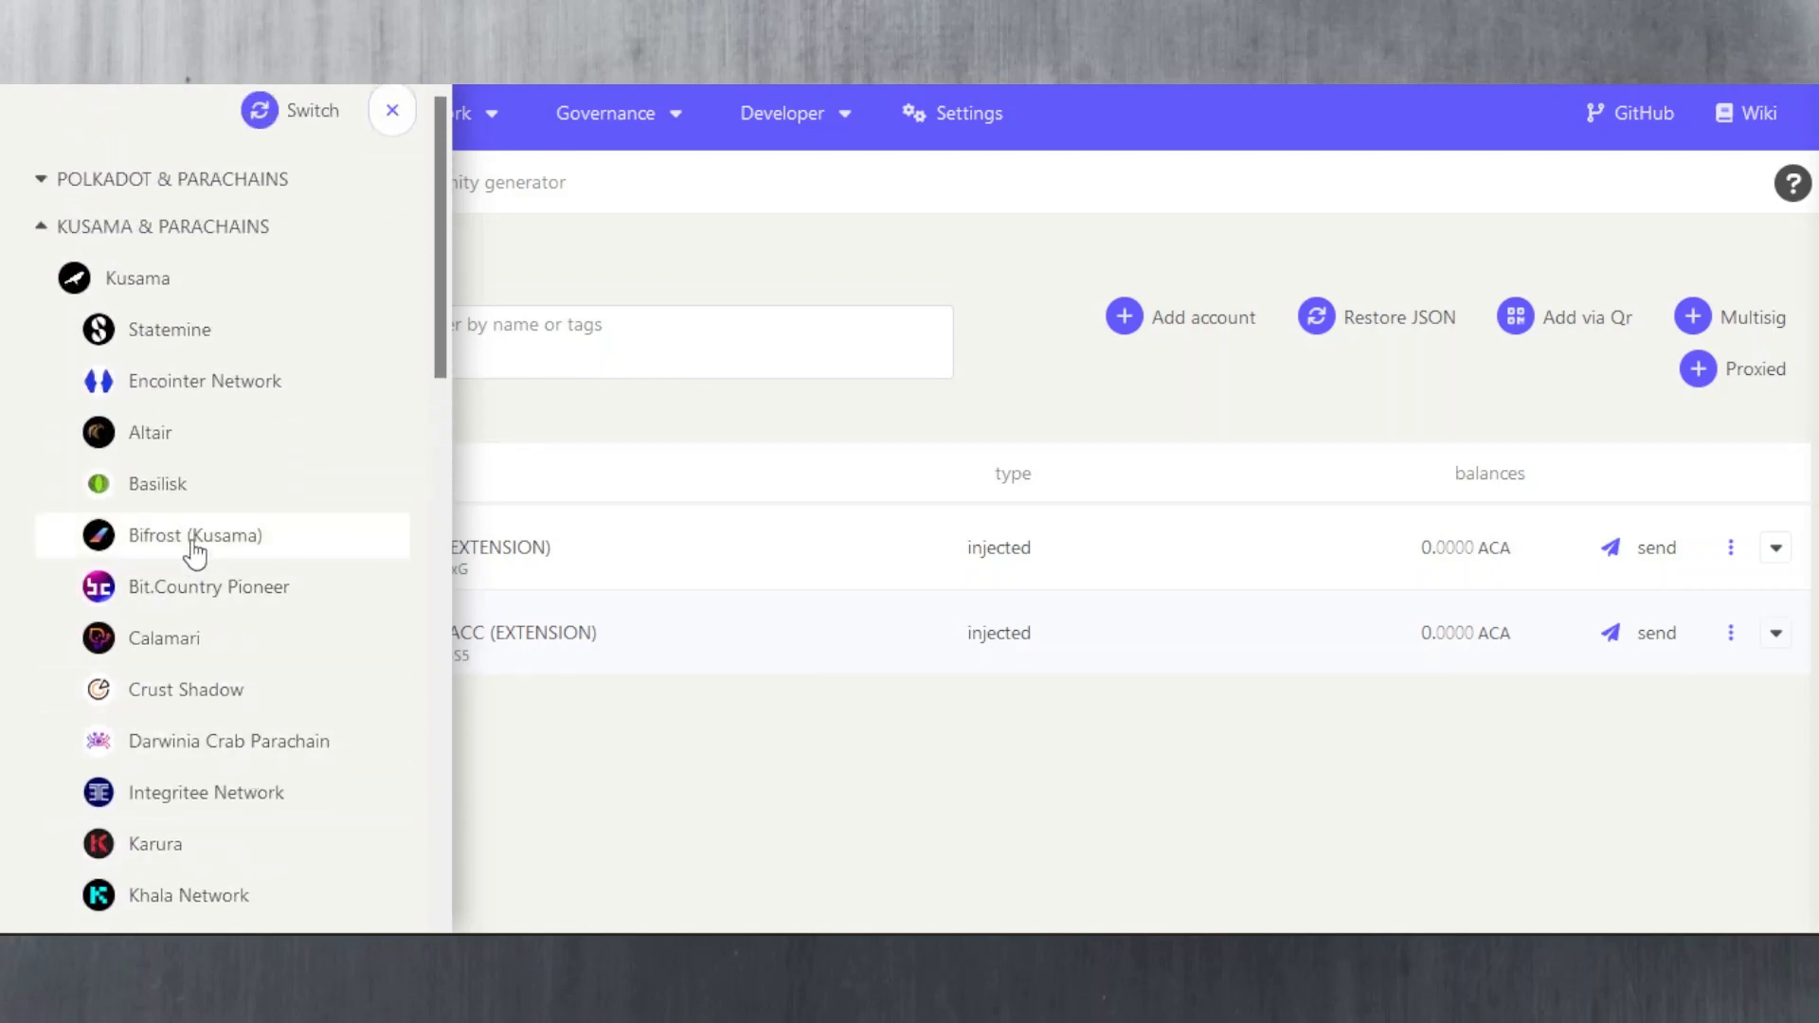
pyautogui.click(165, 443)
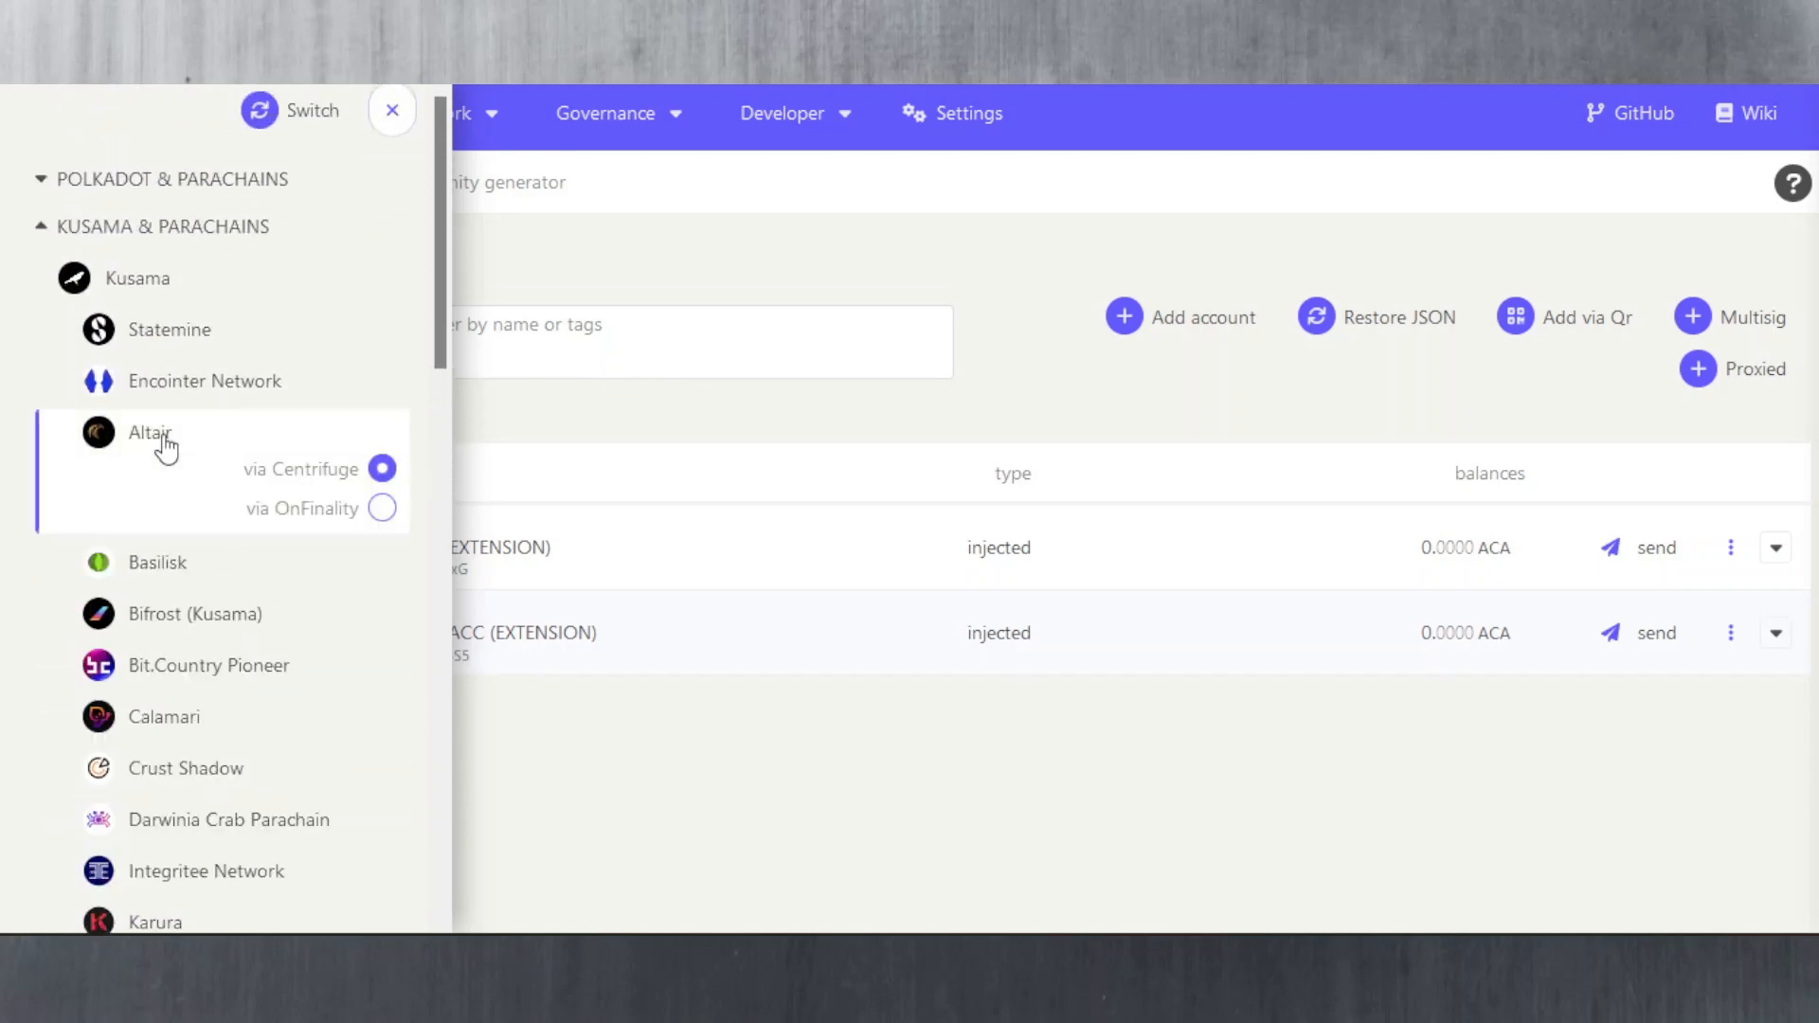
pyautogui.click(283, 117)
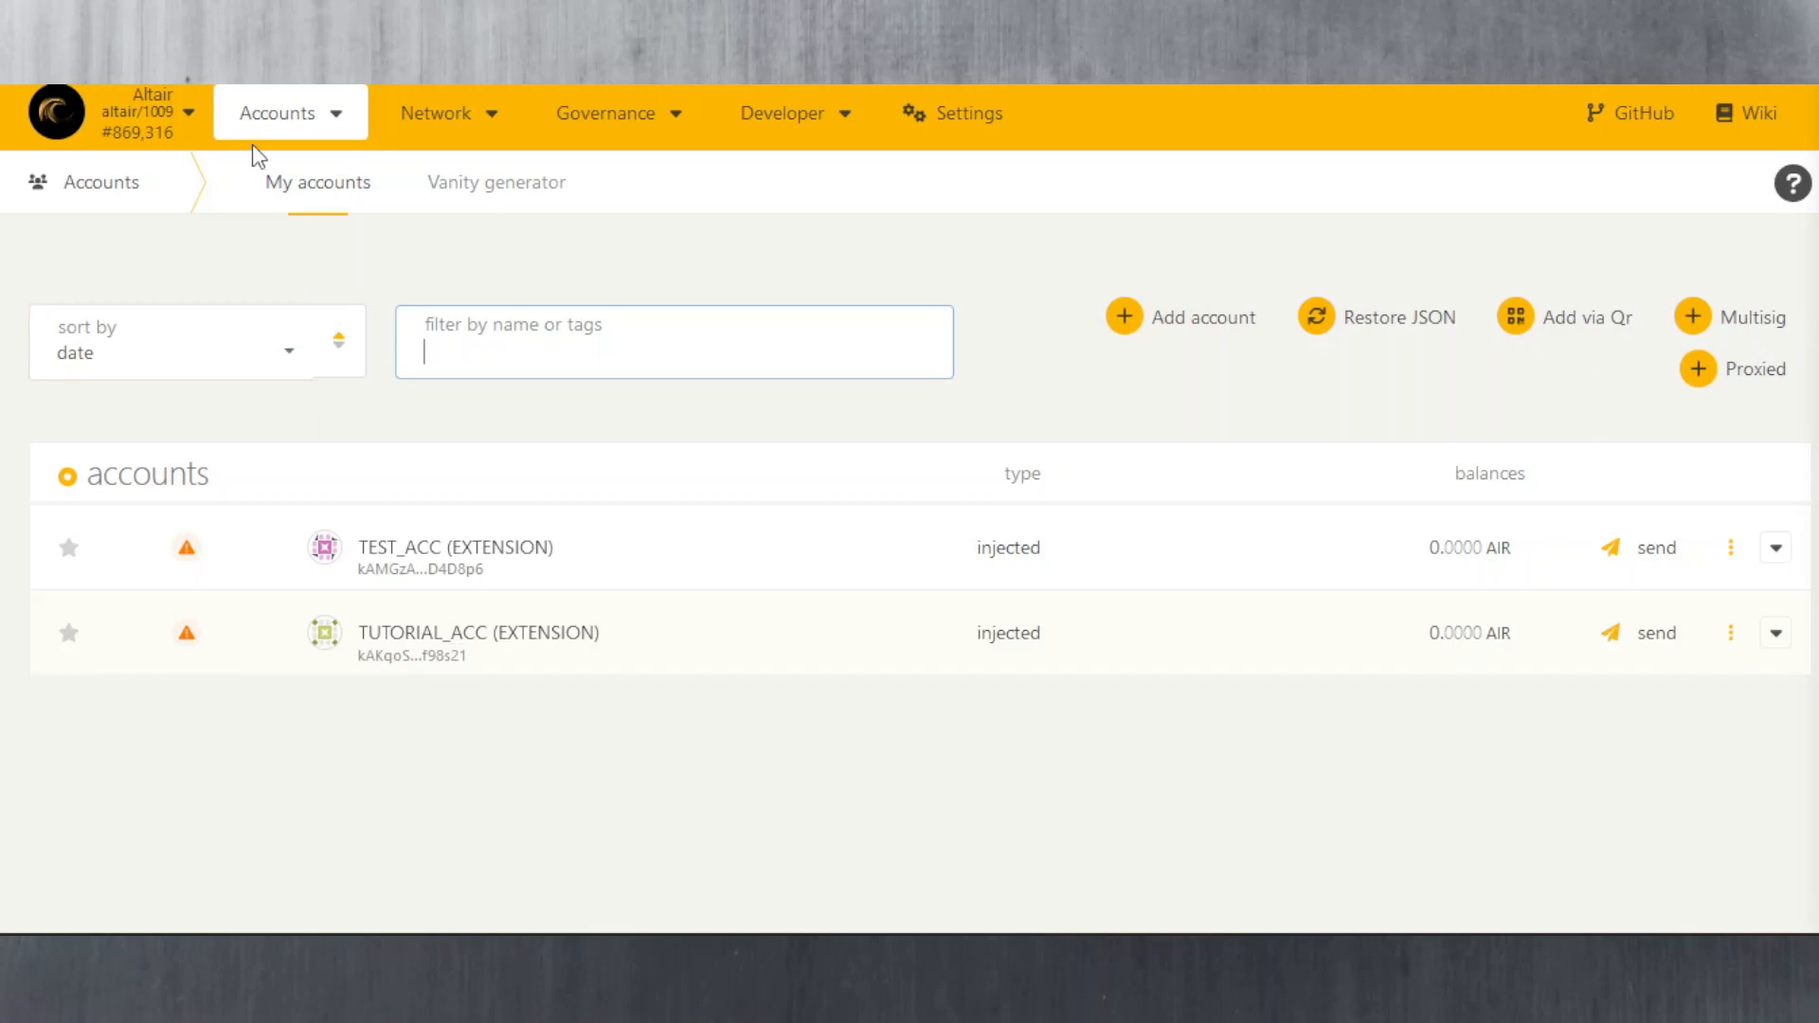
# Step: Reopen the network selection, look through the Kusama parachains, and close it without switching
pyautogui.click(193, 139)
pyautogui.scroll(-6, 268, 447)
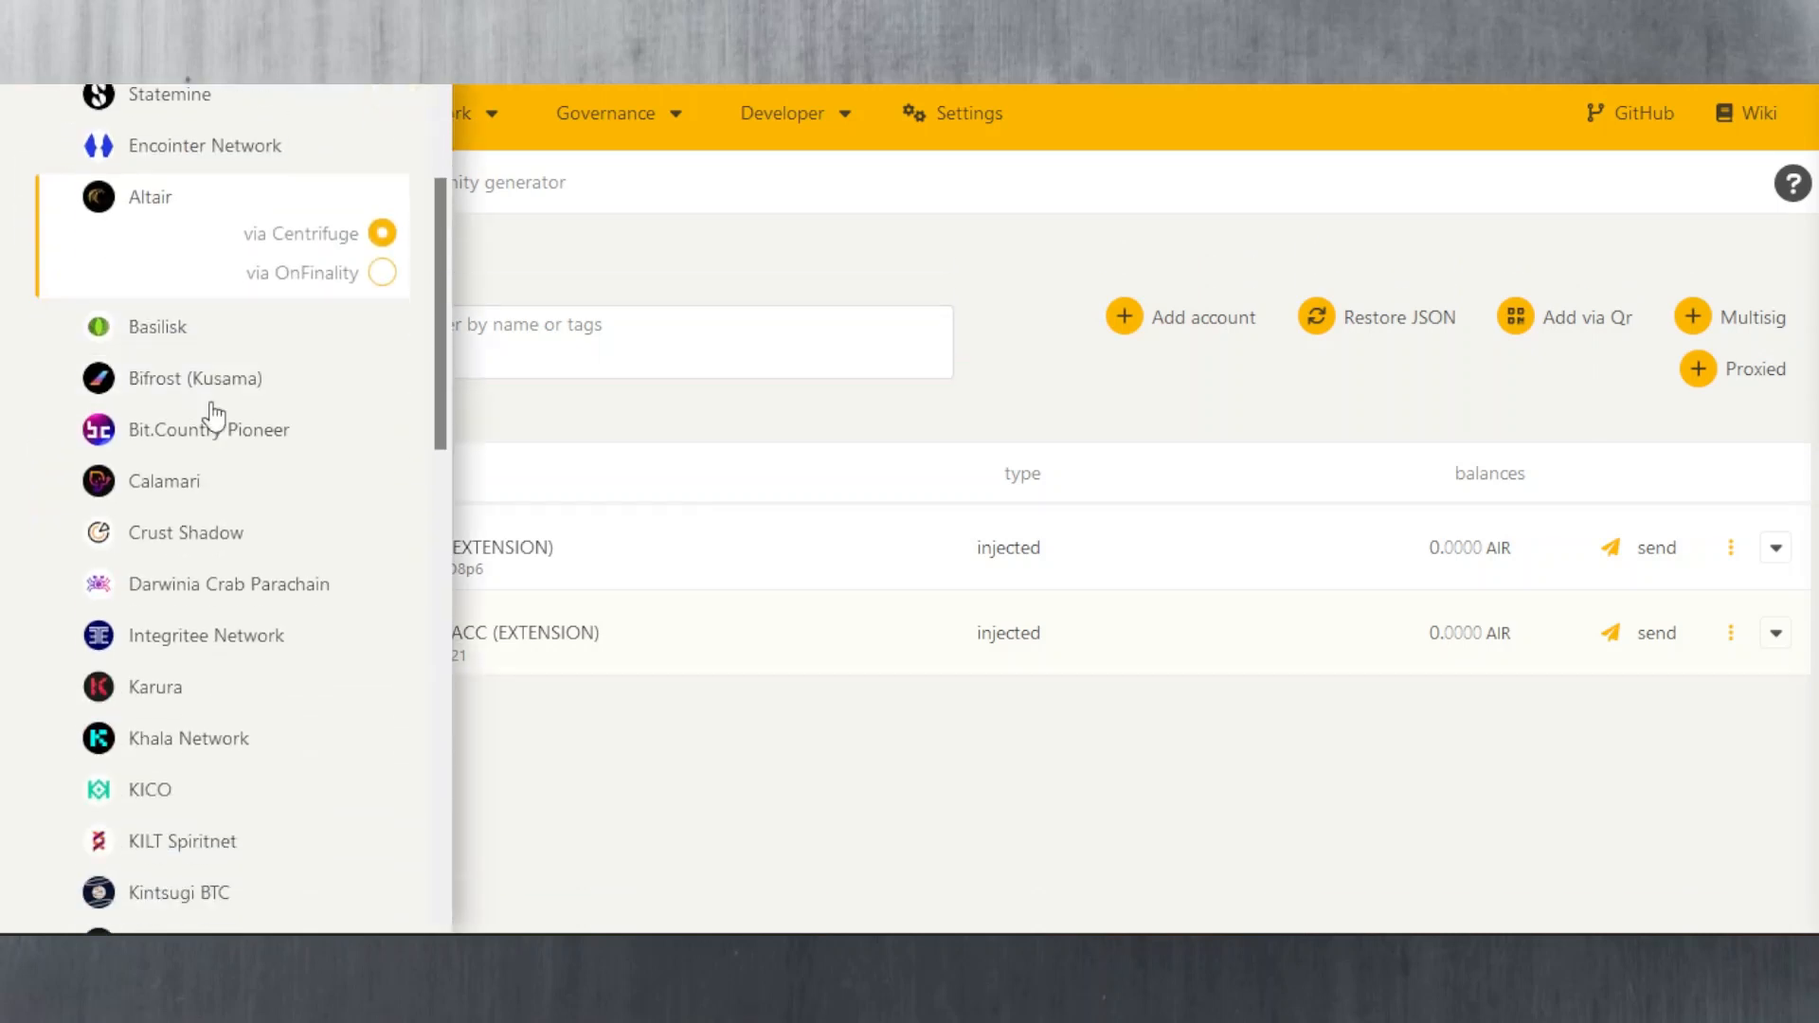
pyautogui.scroll(-4, 194, 474)
pyautogui.scroll(10, 220, 520)
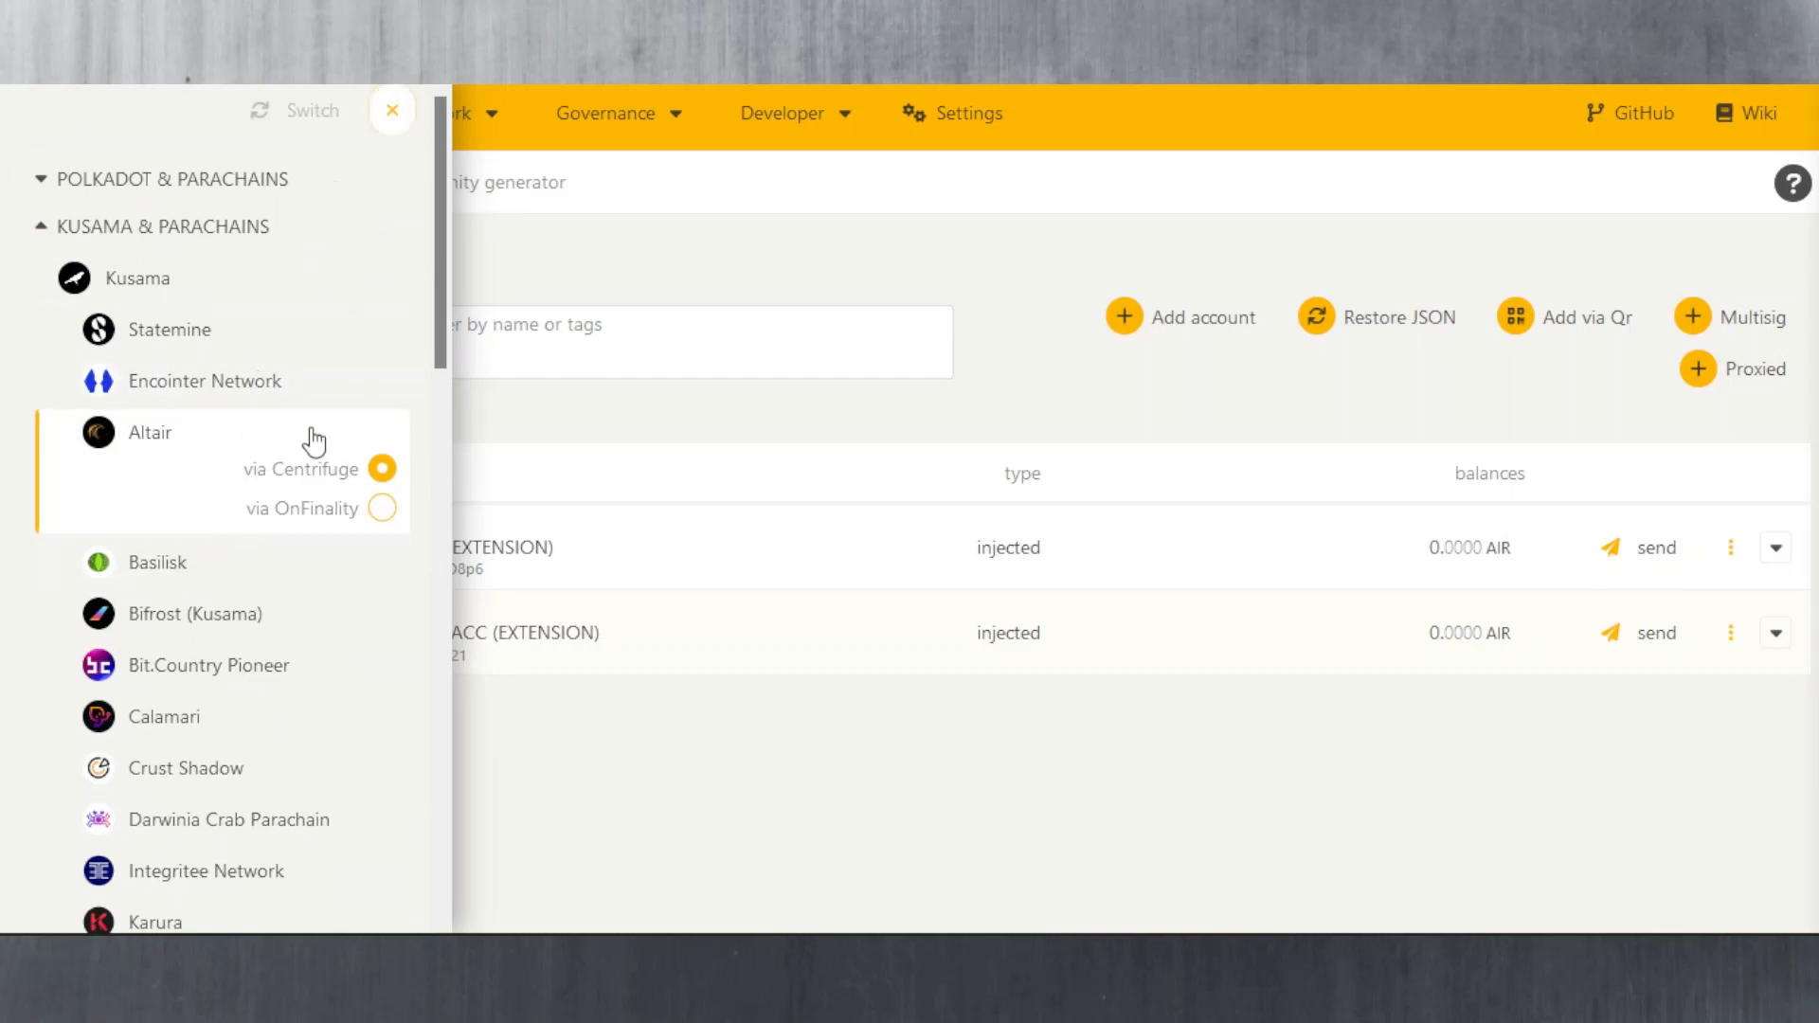
pyautogui.click(389, 110)
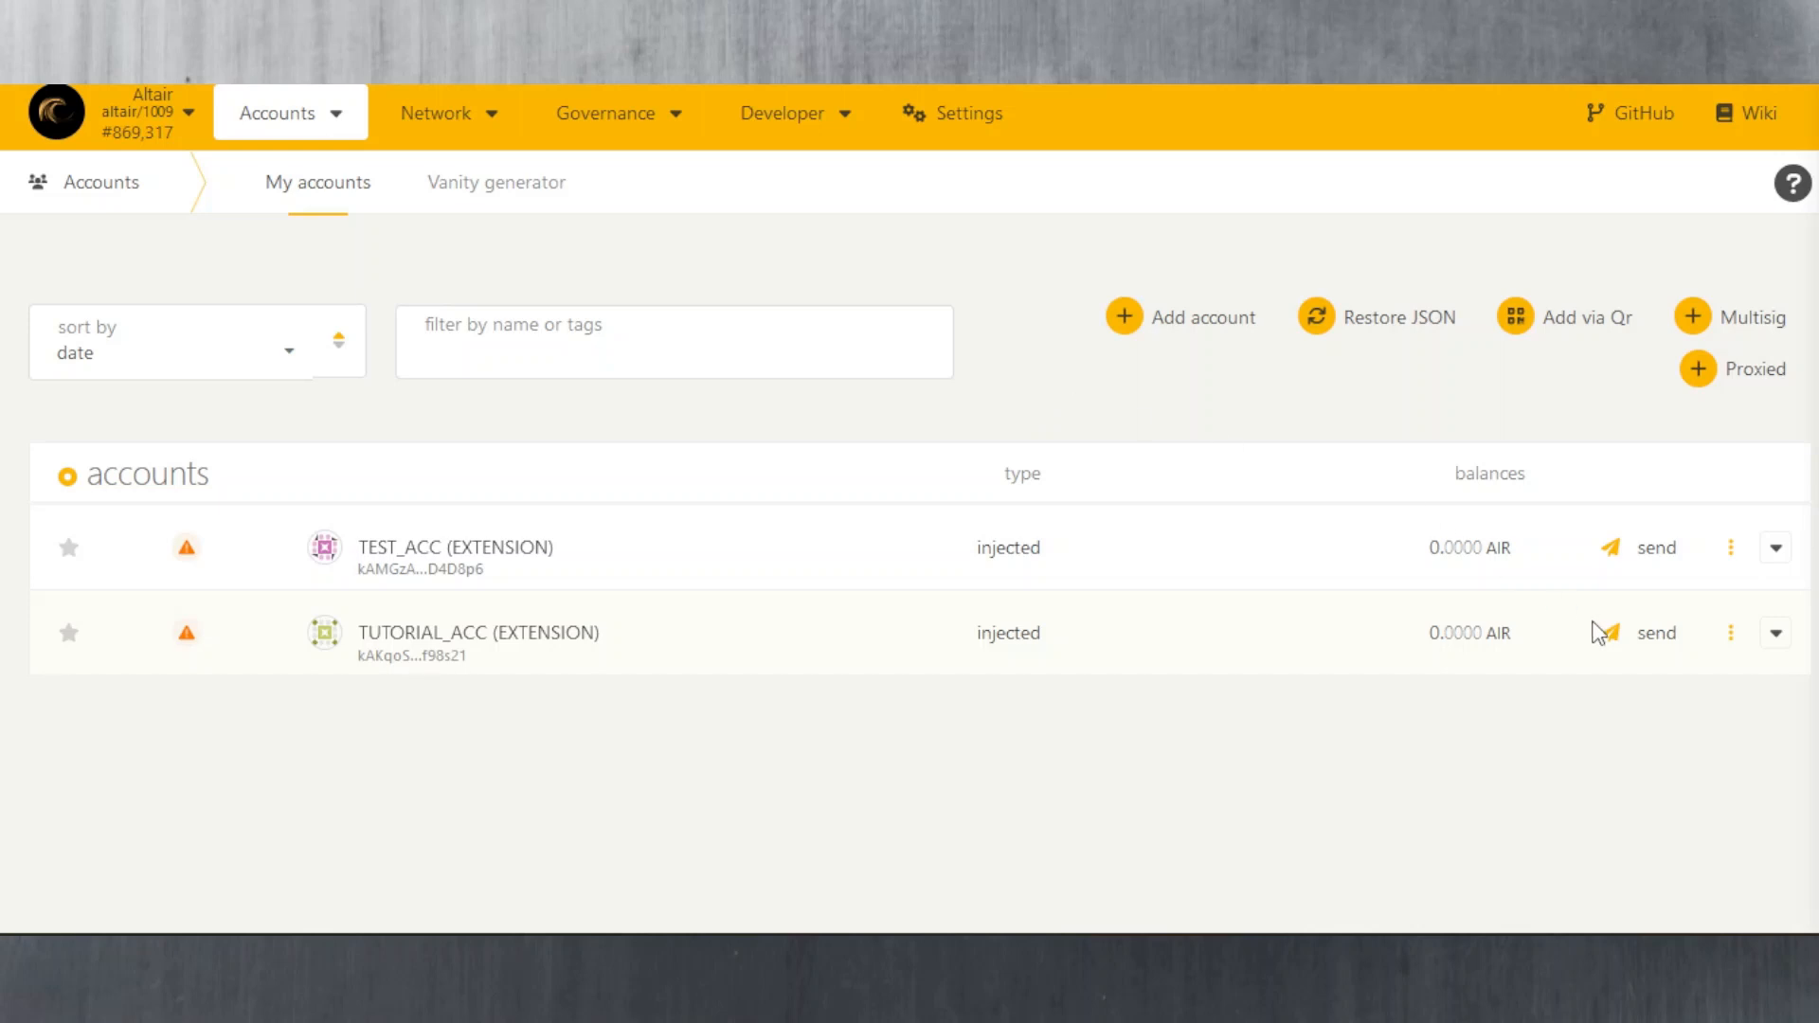
# Step: Examine the identity, delegation and proxy options offered for TUTORIAL_ACC on Altair, closing them without choosing any
pyautogui.click(1729, 633)
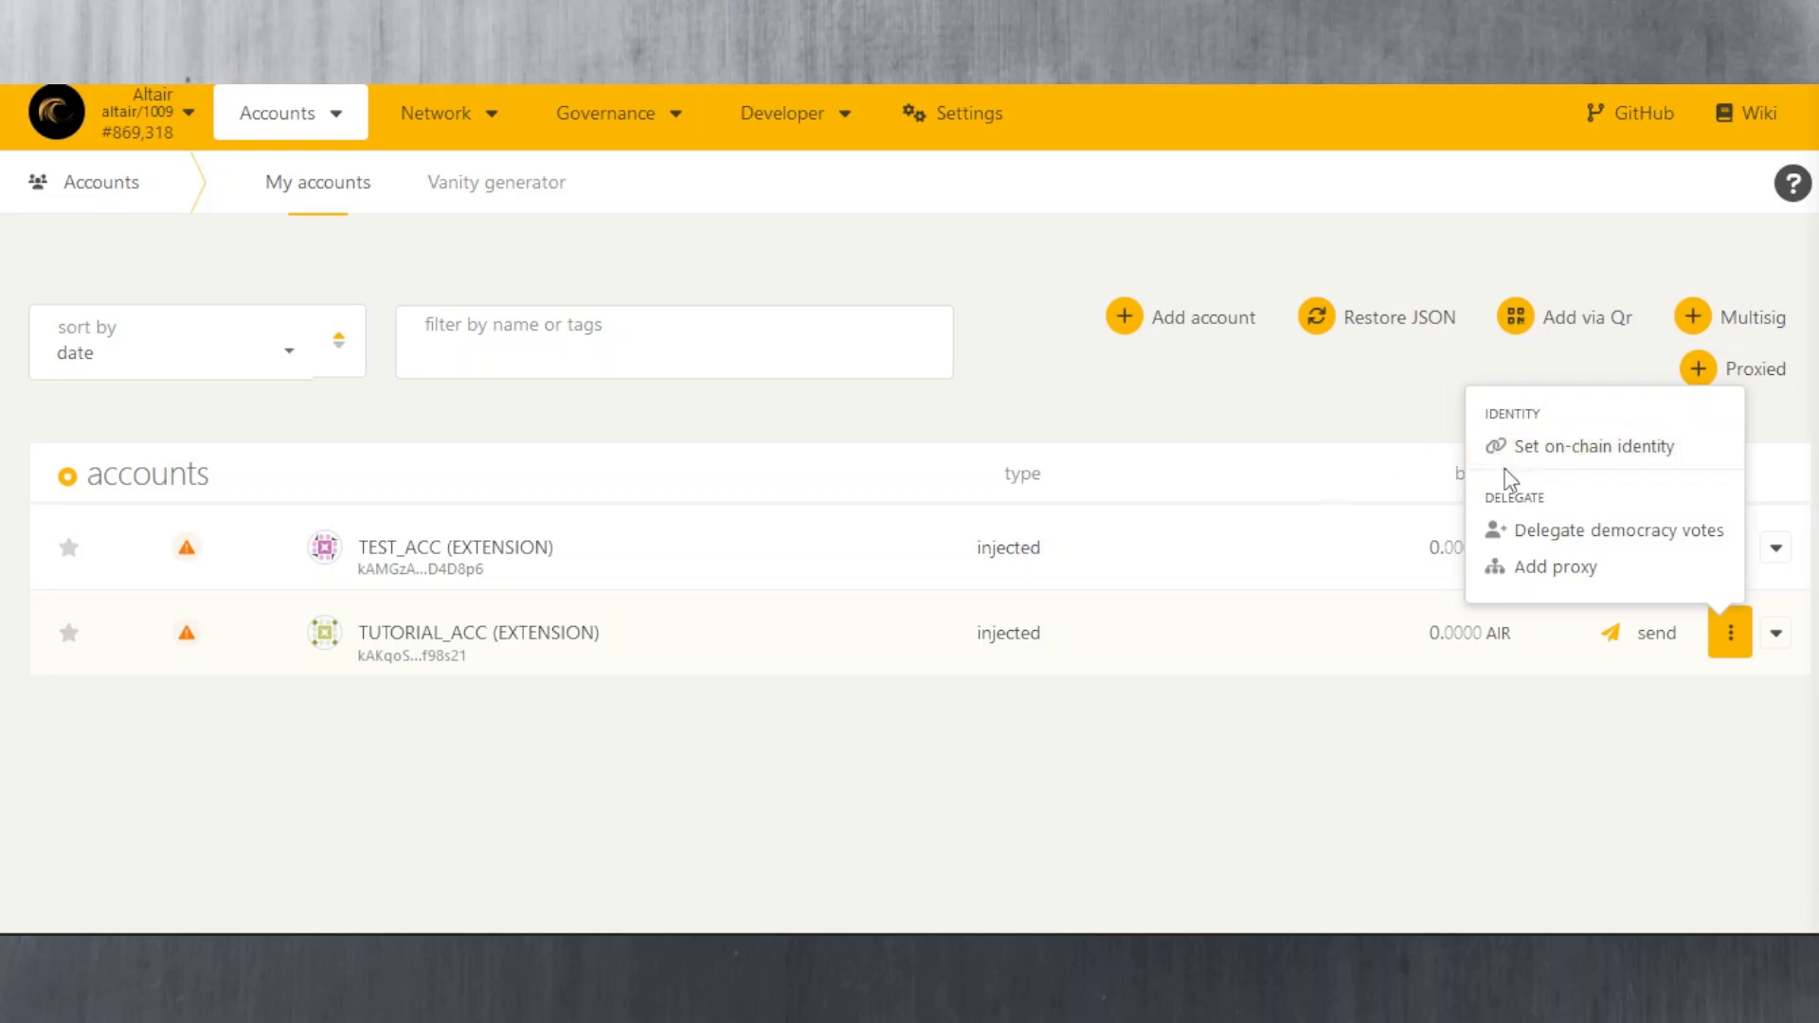
pyautogui.click(1321, 432)
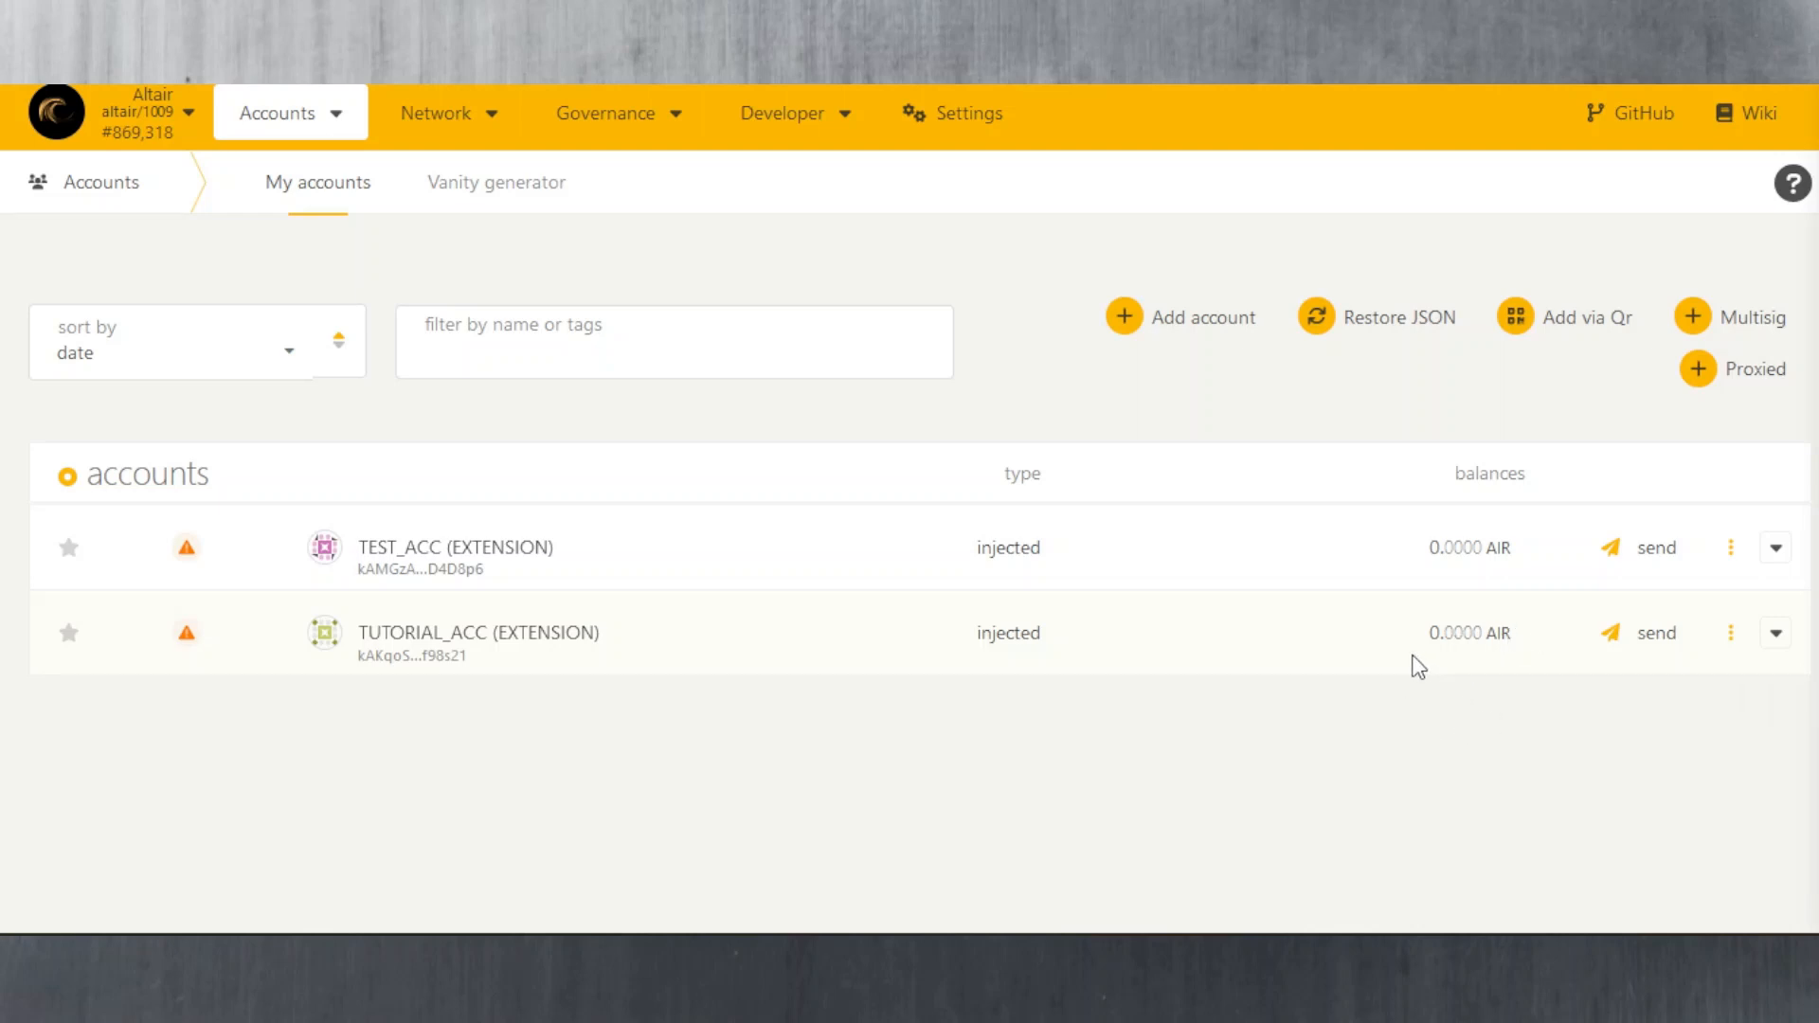
pyautogui.click(1730, 650)
pyautogui.click(1367, 719)
# Step: Open the extrinsics submission form for TUTORIAL_ACC and set the extrinsic to vesting with the vest() call
pyautogui.moveTo(792, 112)
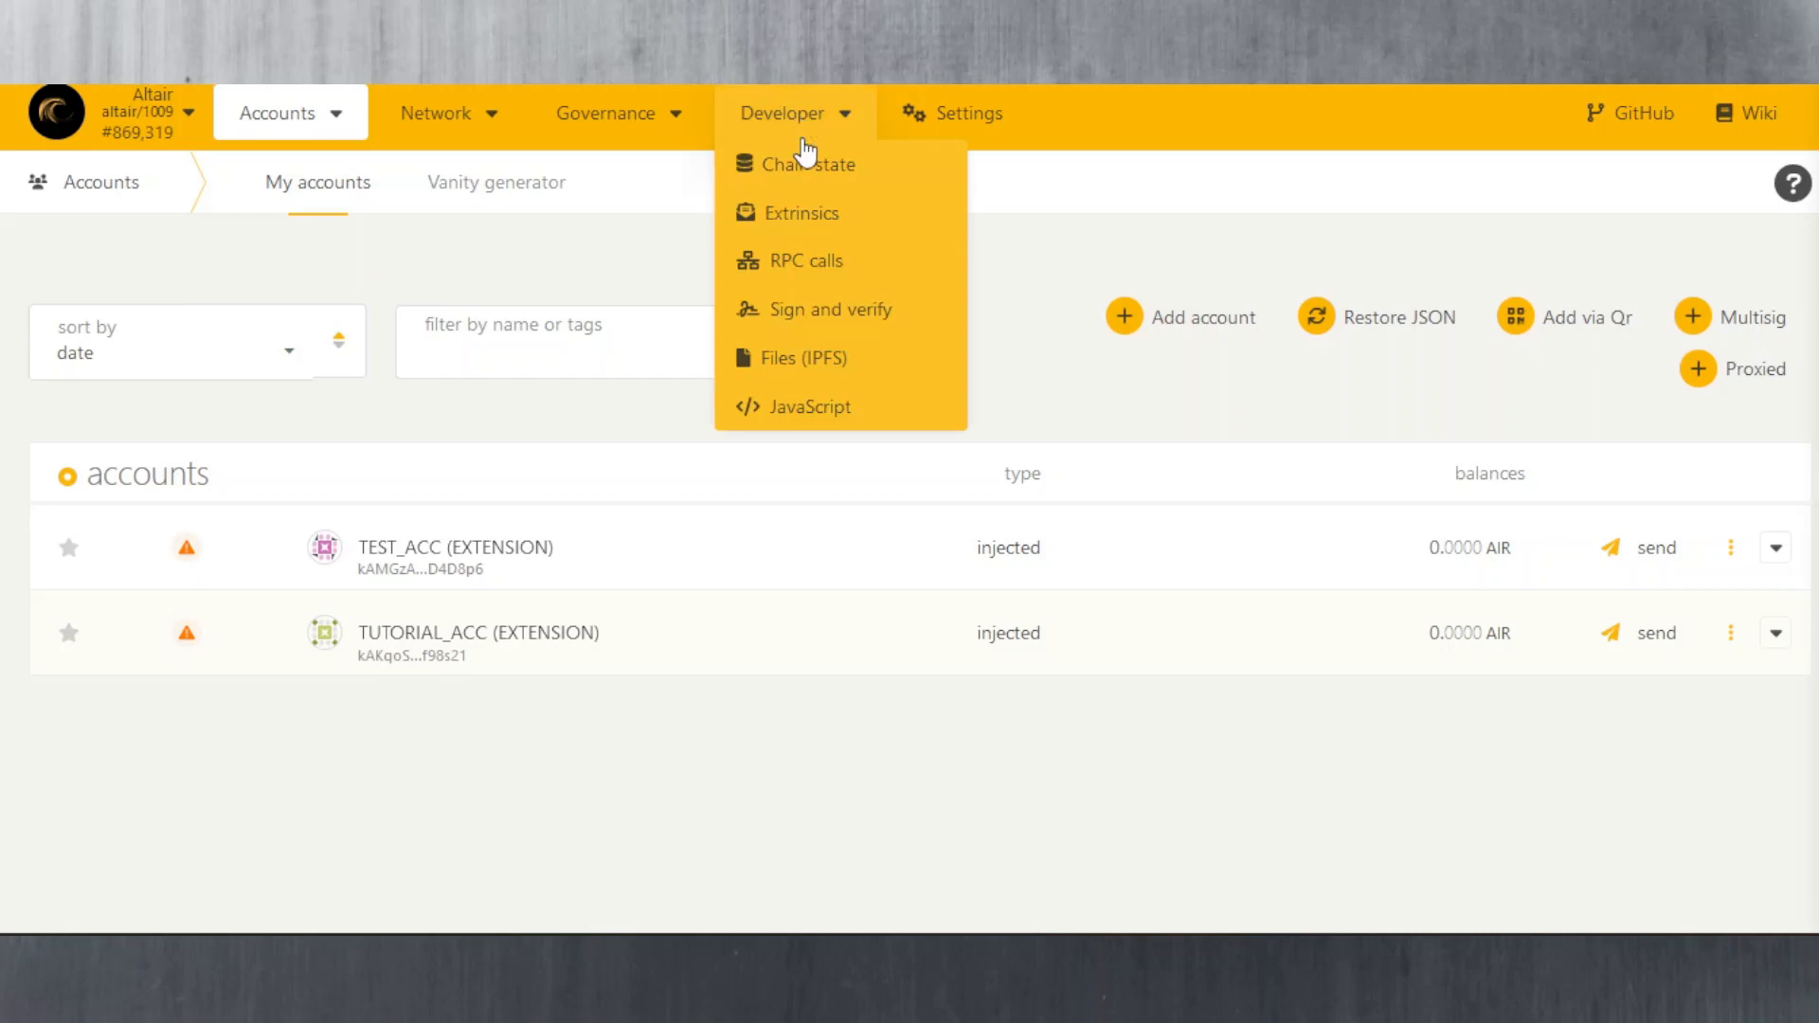
pyautogui.click(807, 213)
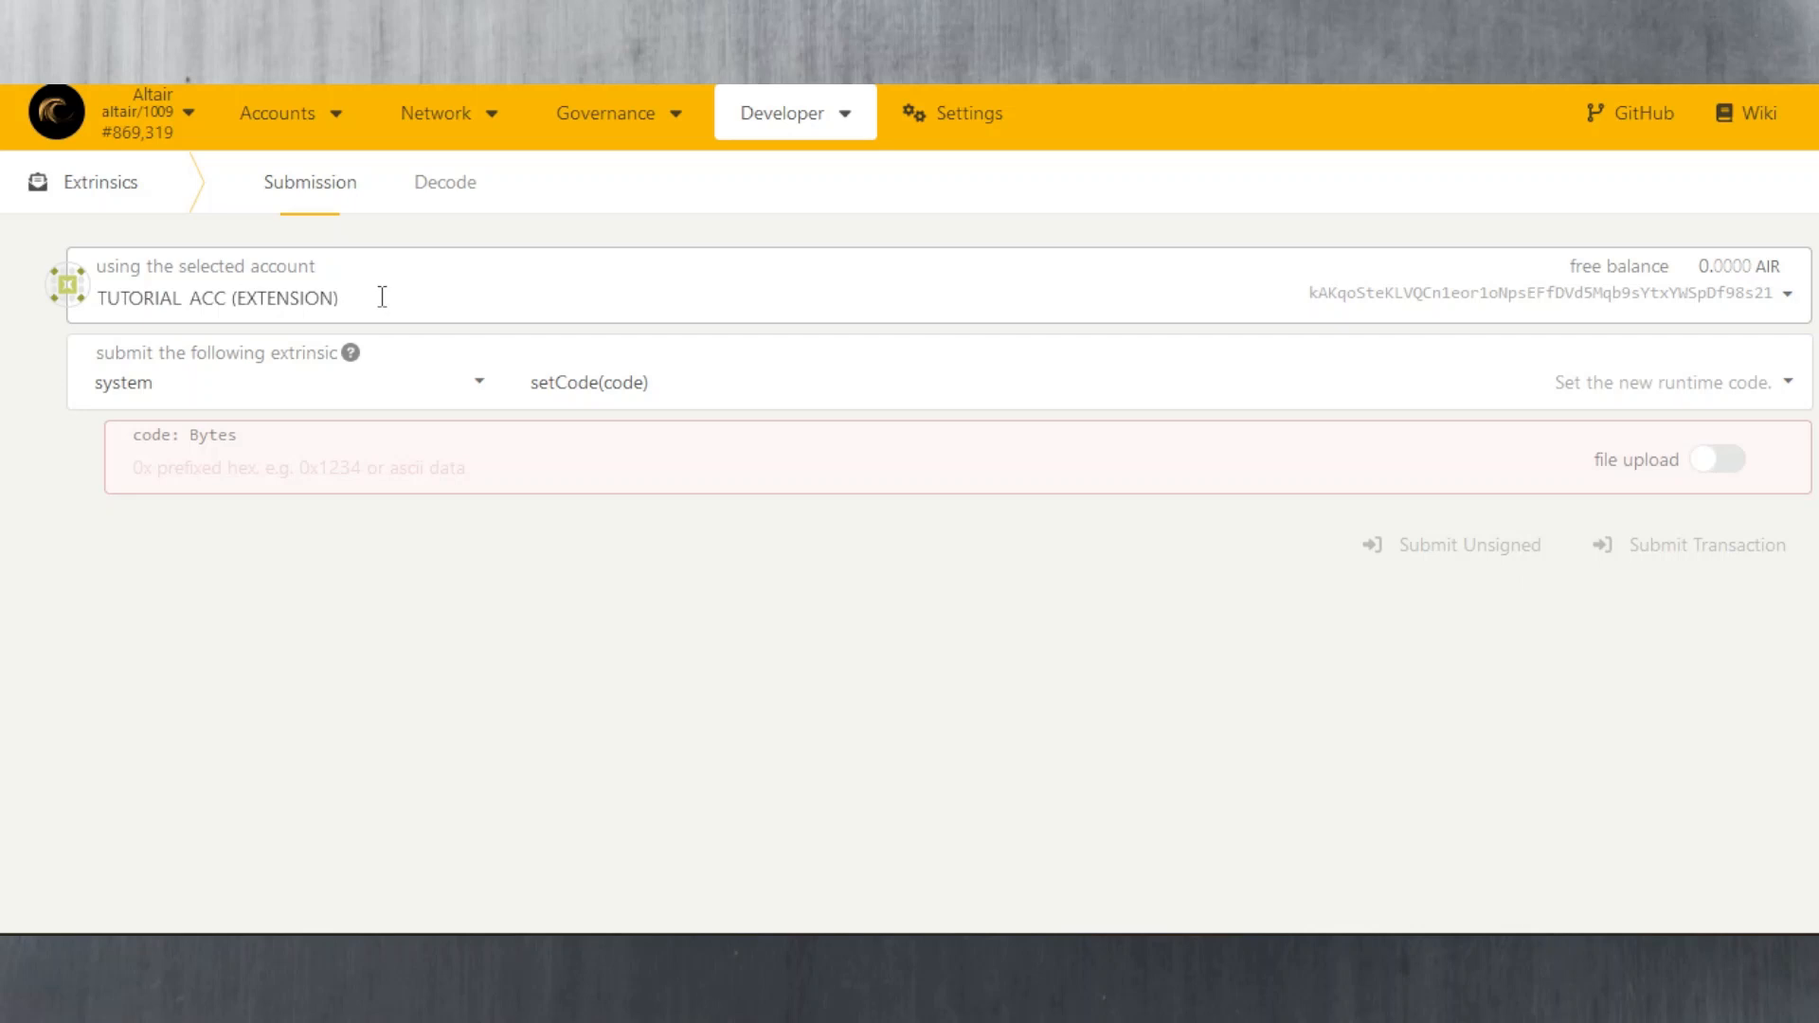
pyautogui.click(470, 402)
pyautogui.scroll(-3, 301, 548)
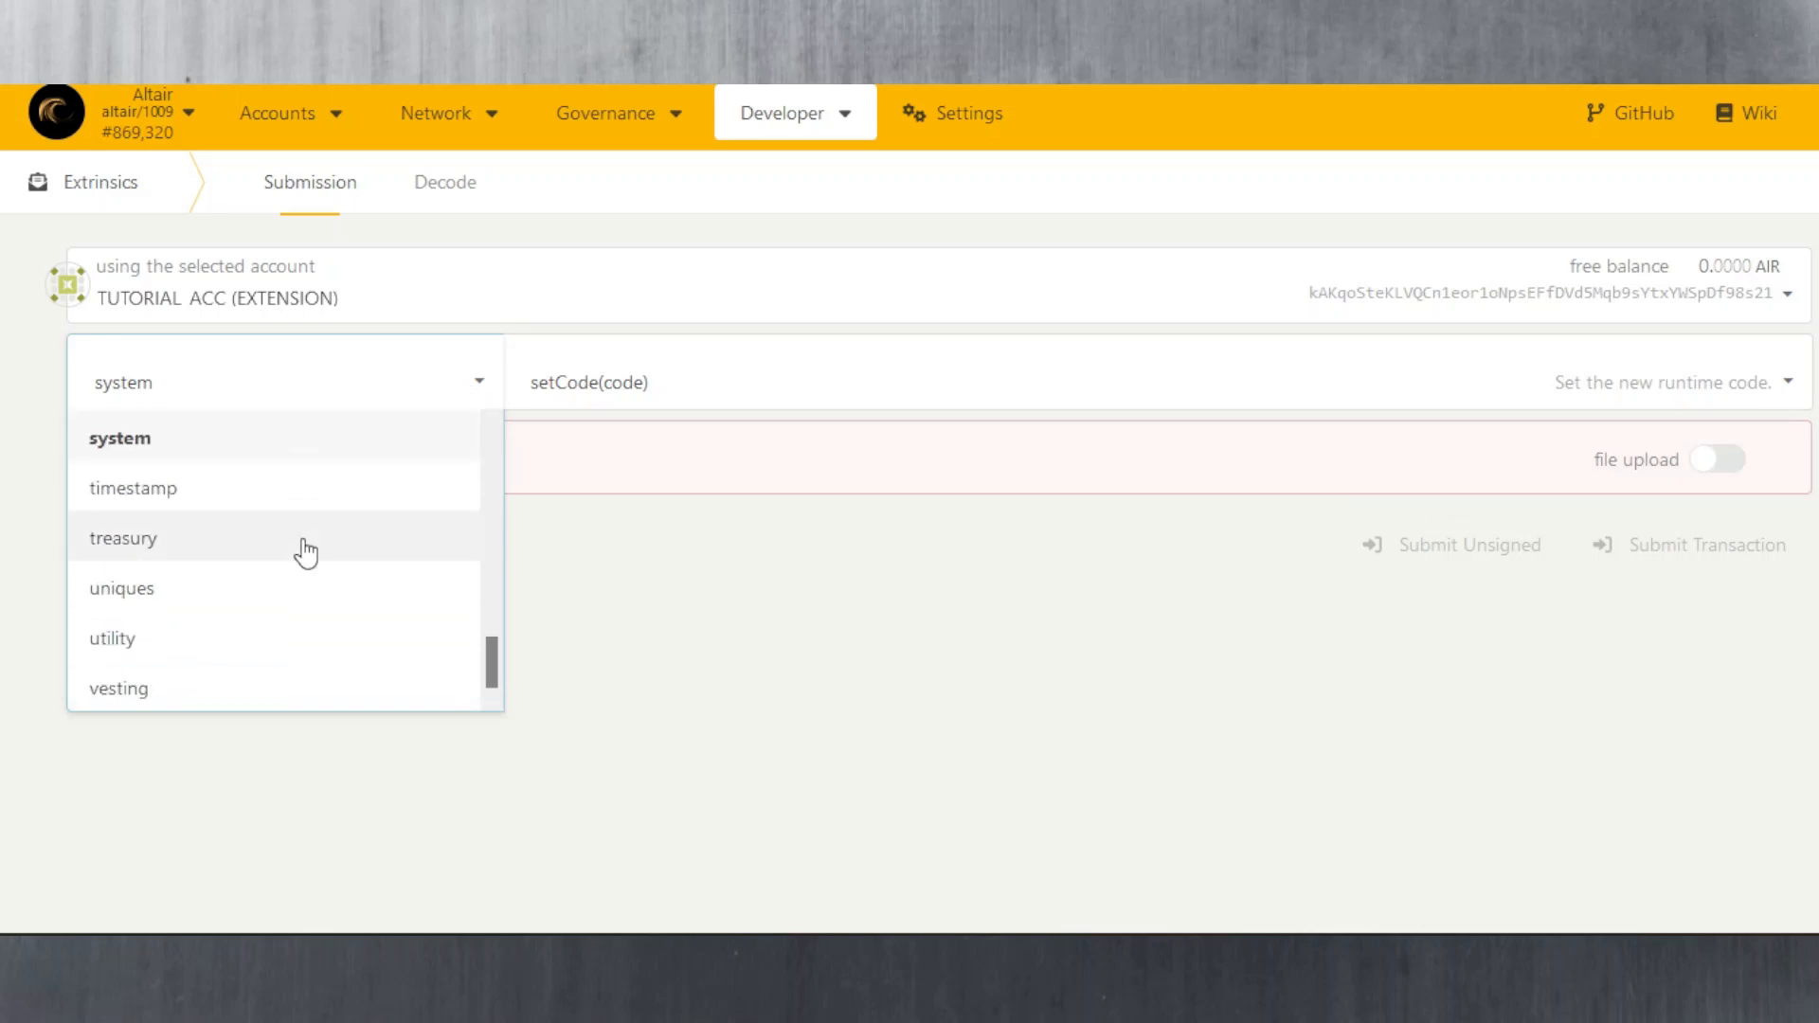
pyautogui.click(121, 689)
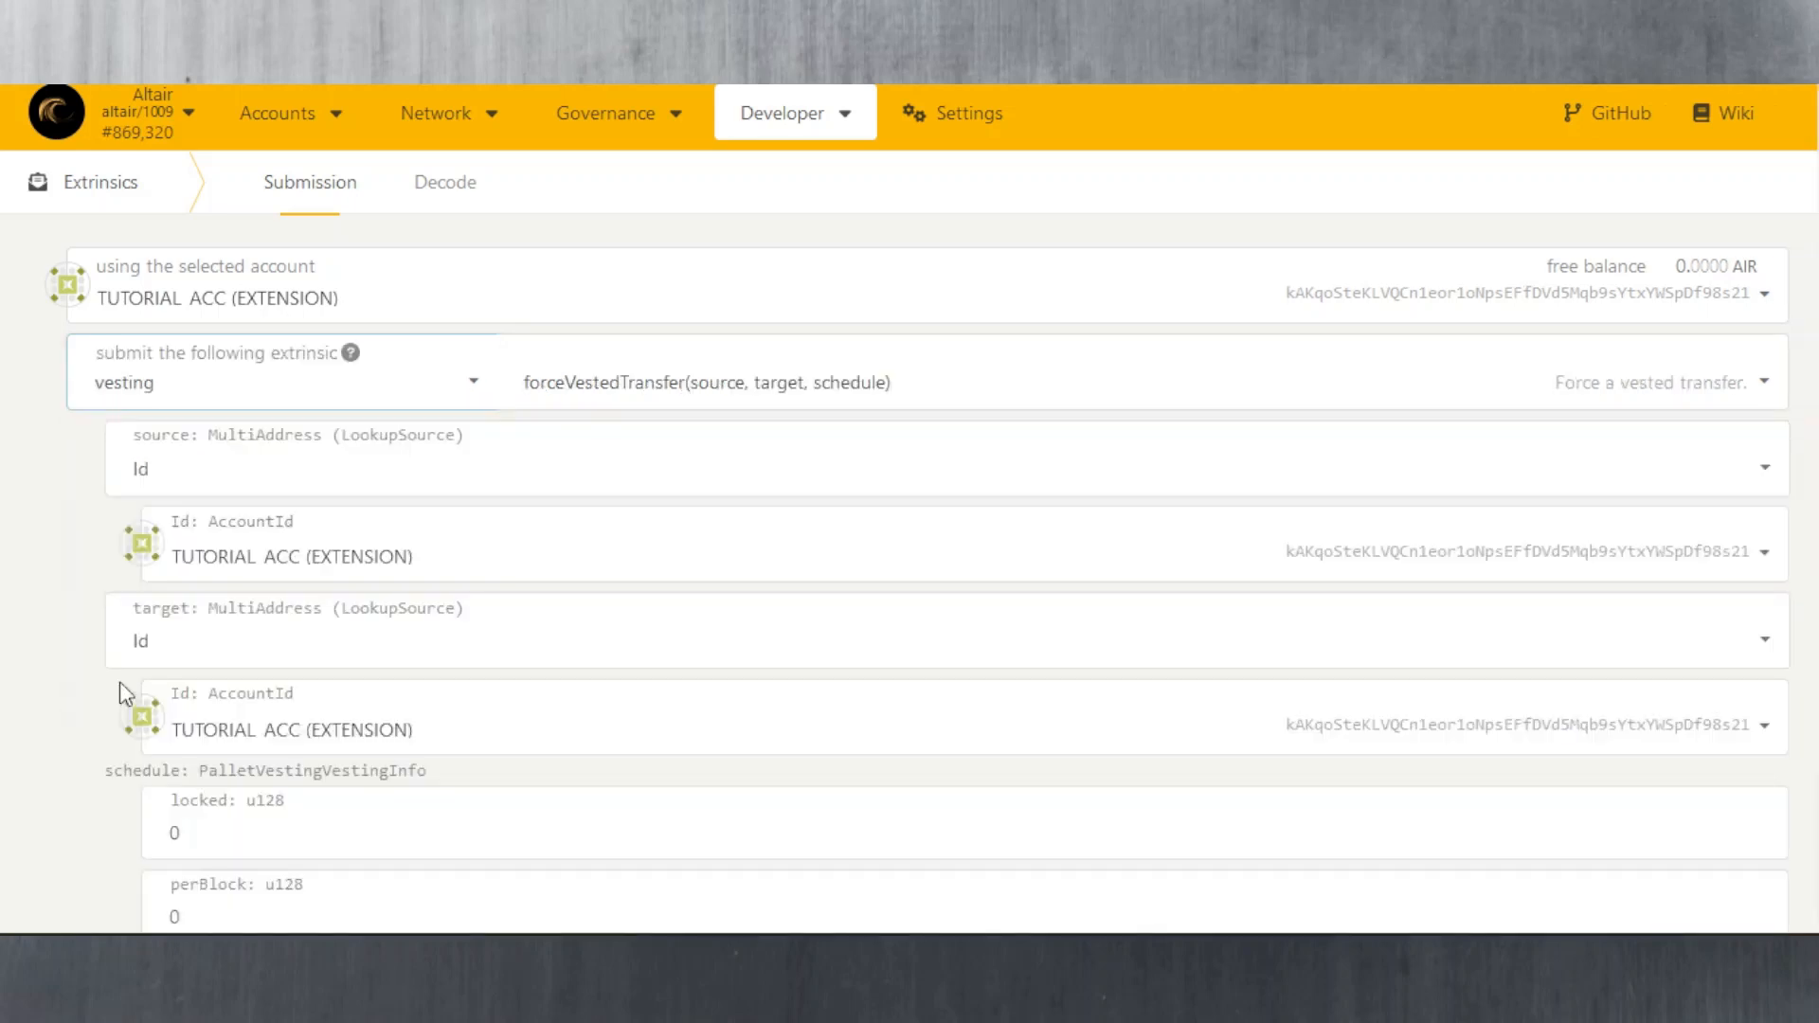
pyautogui.click(656, 393)
pyautogui.scroll(-2, 595, 521)
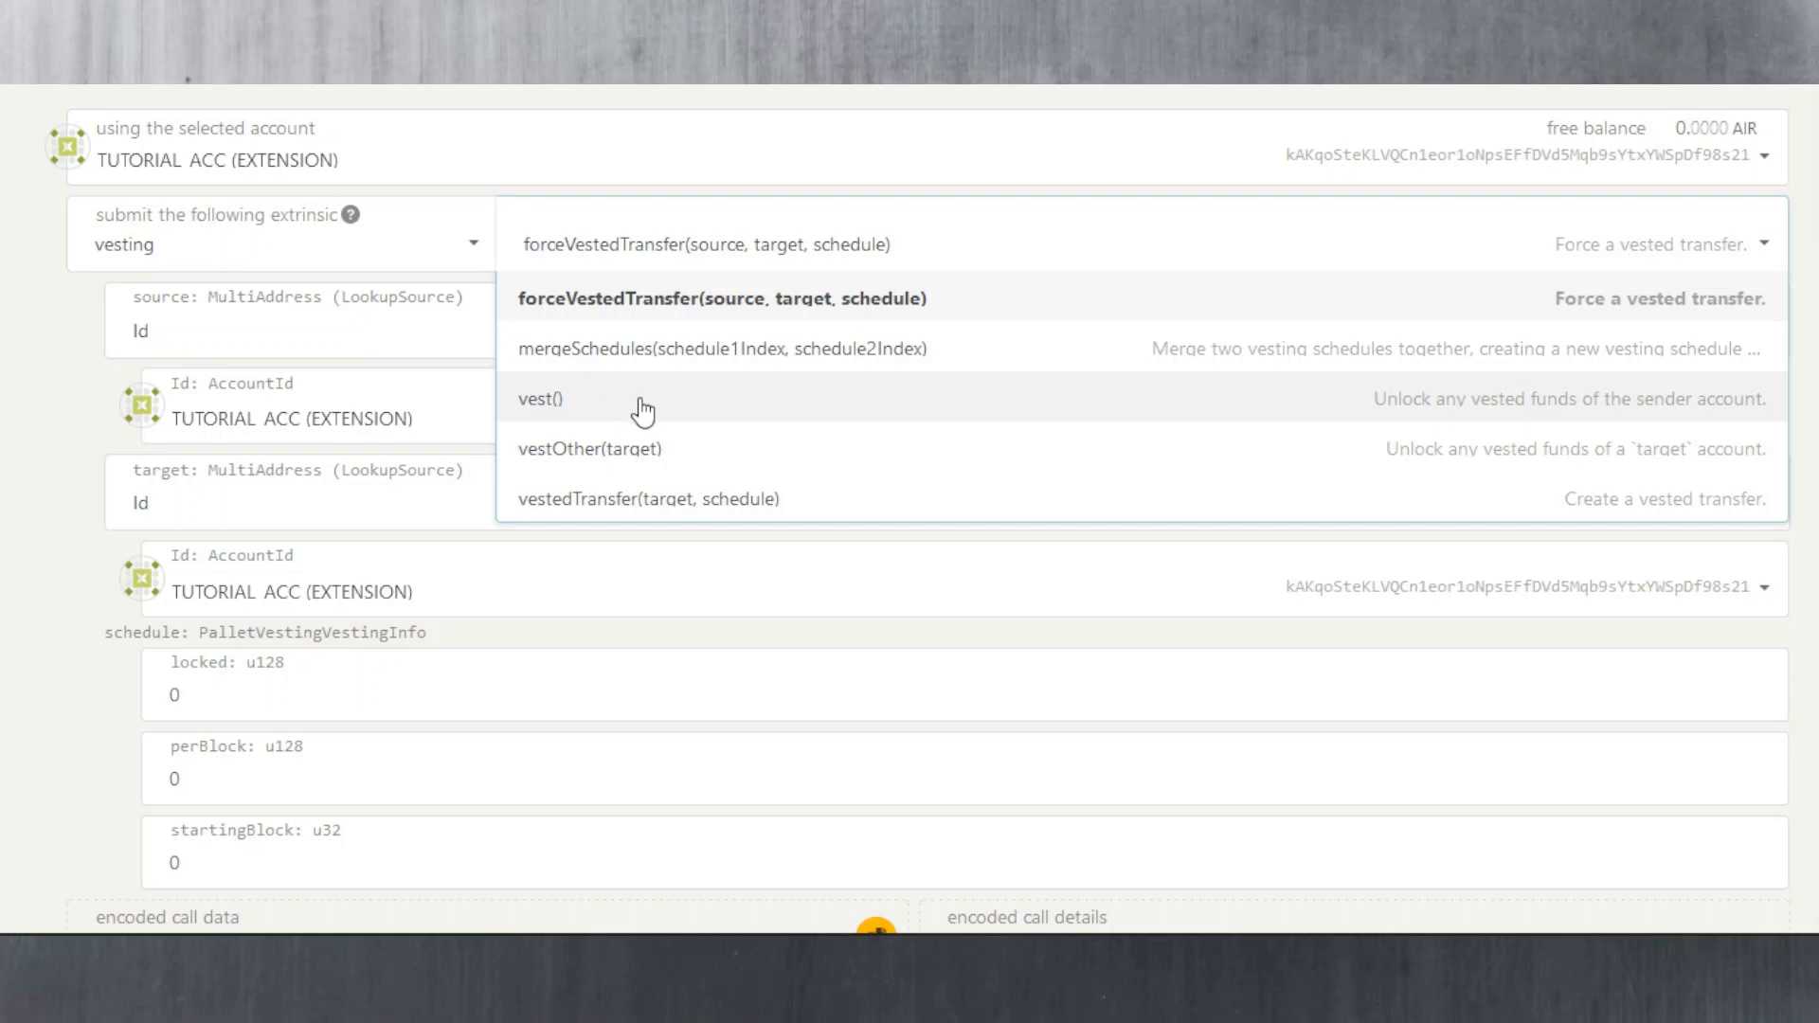
pyautogui.click(574, 414)
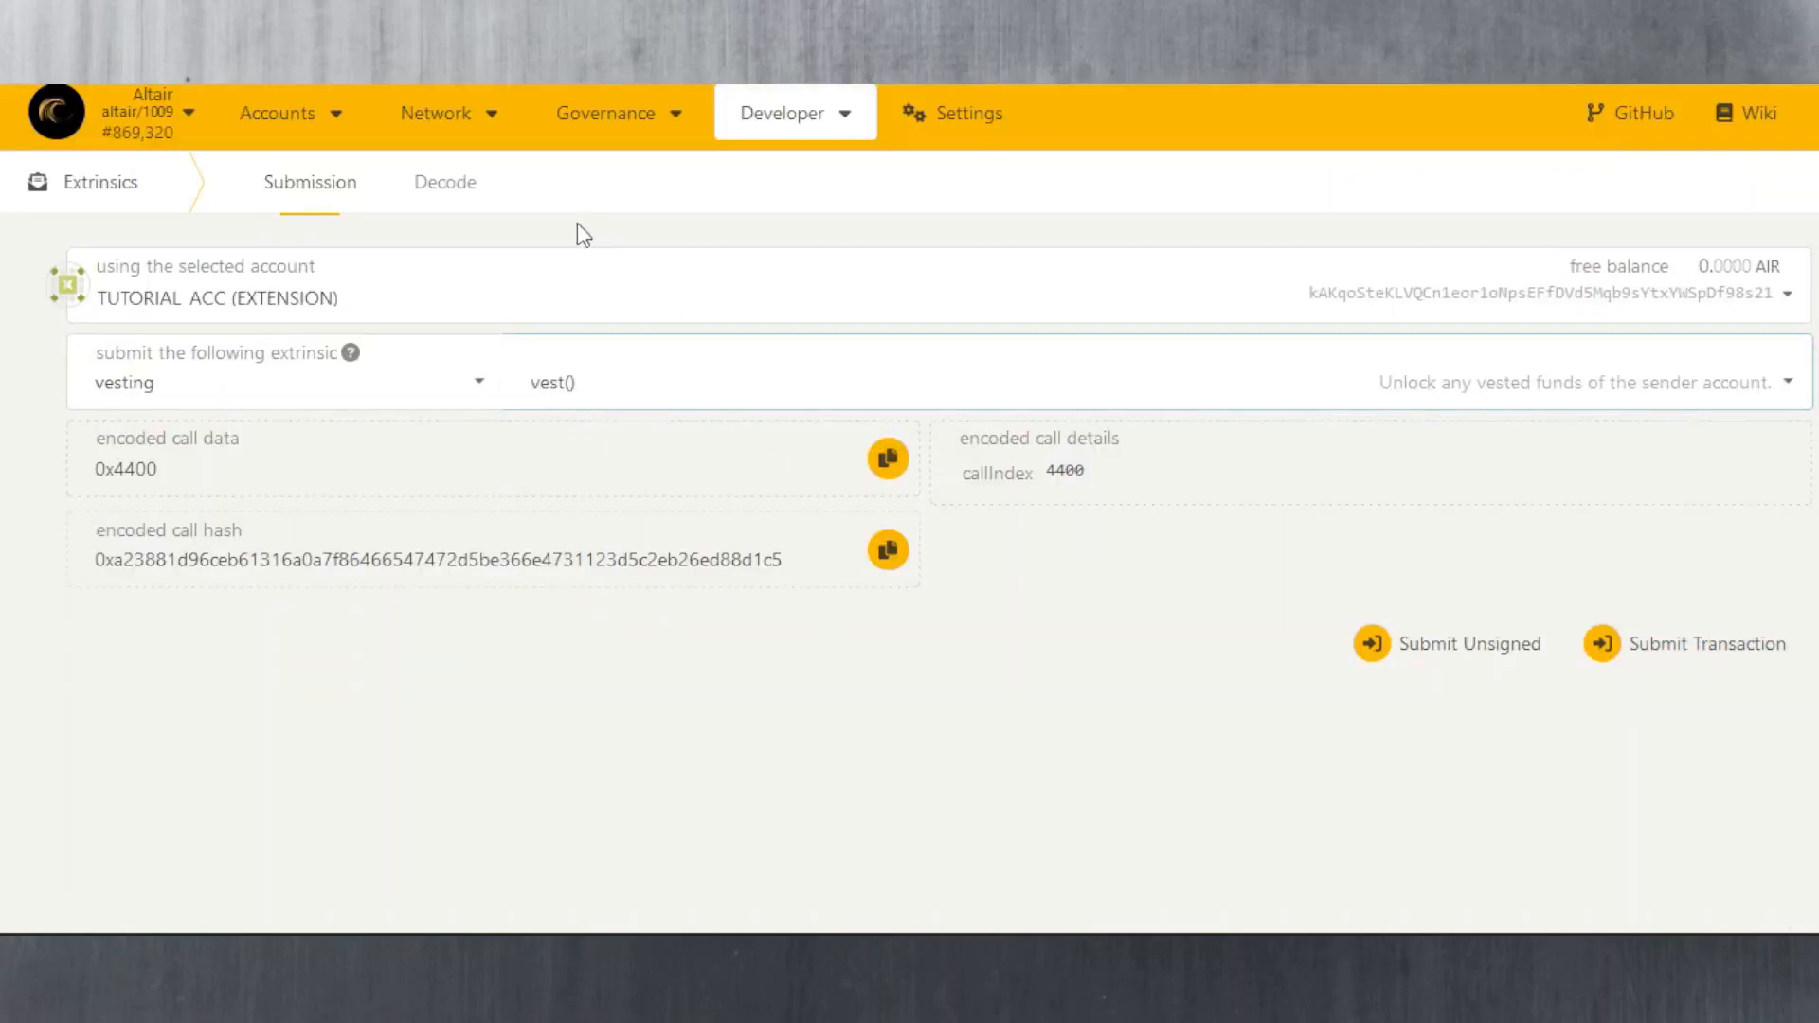
# Step: Return to the accounts list and check the AIR balance of TUTORIAL_ACC
pyautogui.click(349, 163)
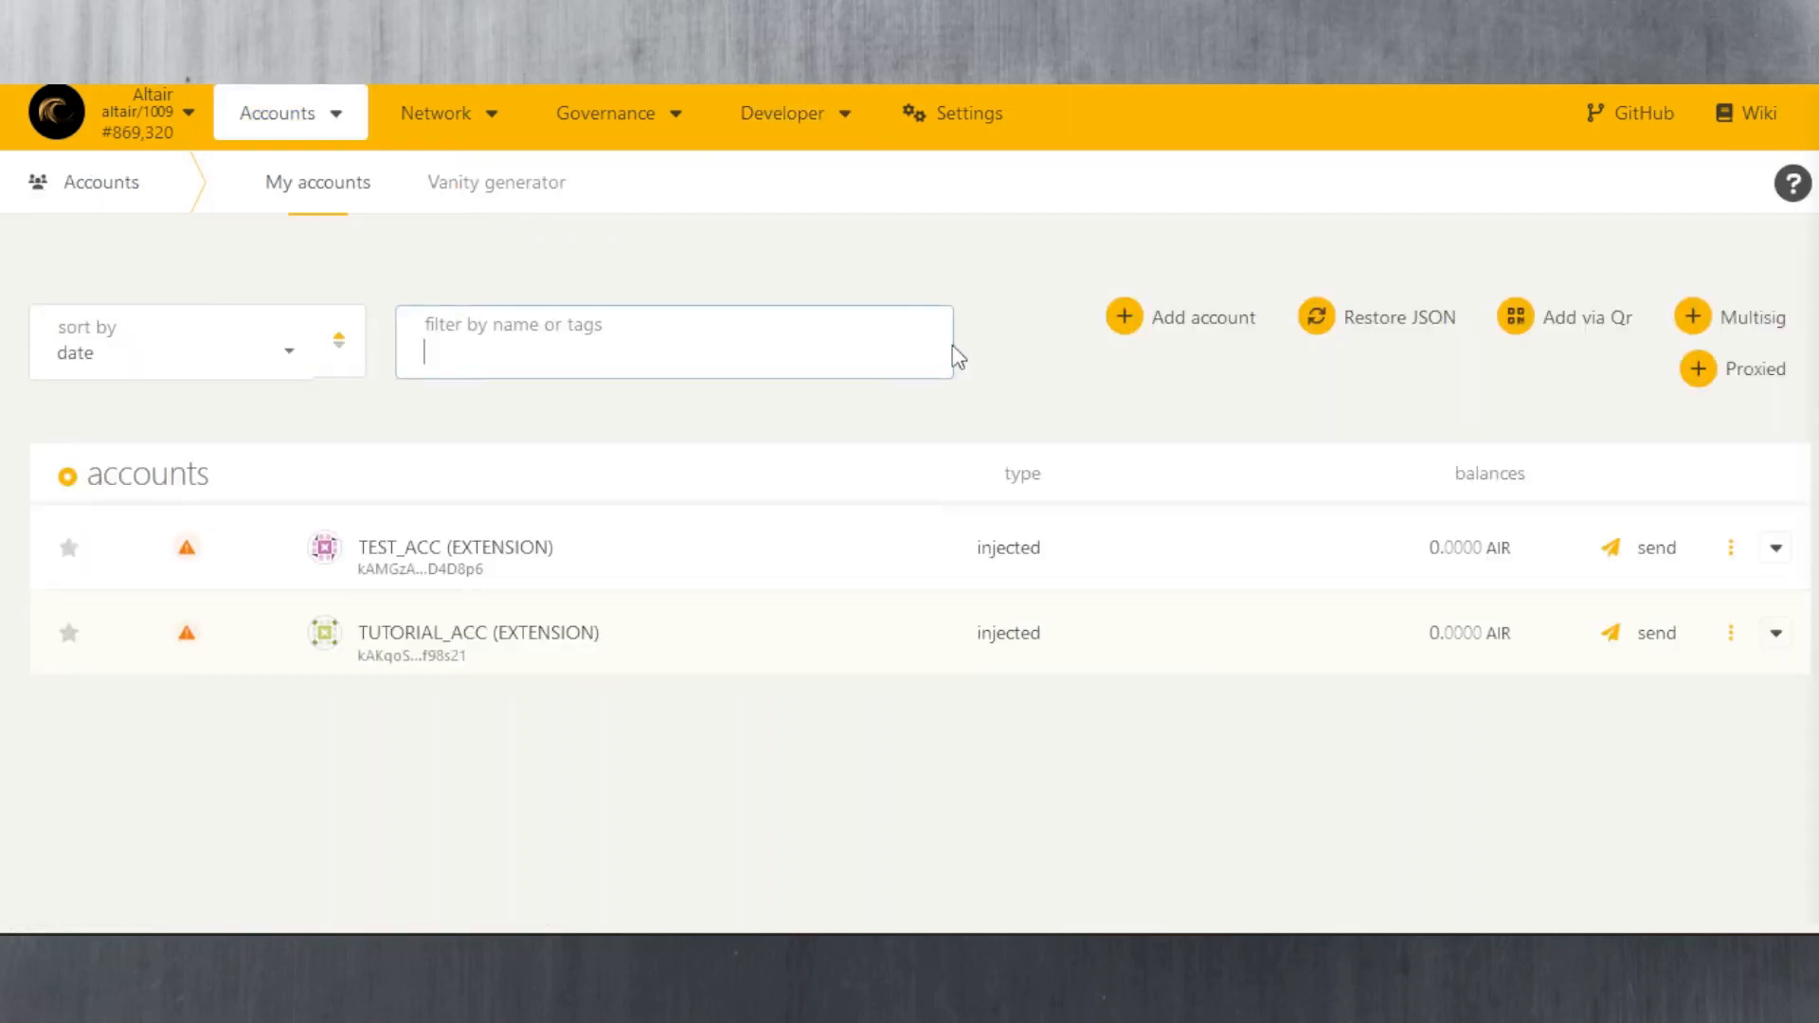
pyautogui.moveTo(1431, 636); pyautogui.dragTo(1486, 643)
pyautogui.click(1487, 642)
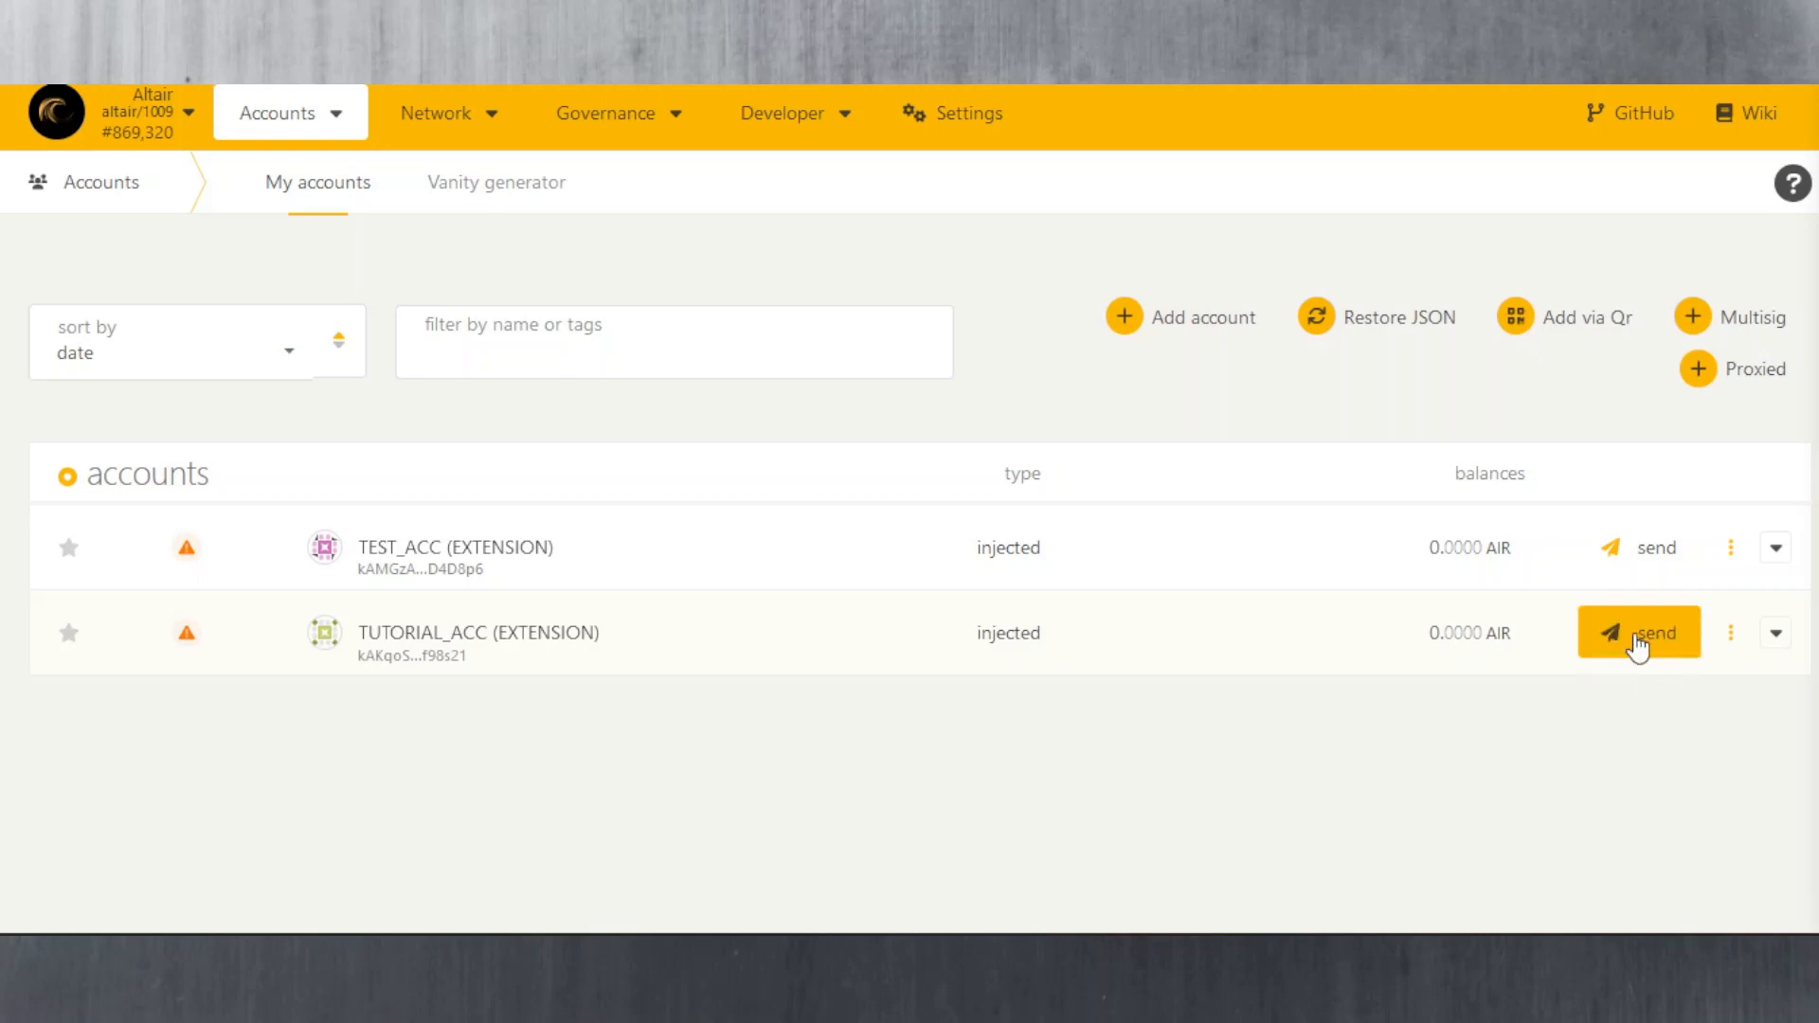
# Step: Open the network selection and the wallet extension, and compare Tutorial_acc's extension address with its entry in the Altair accounts list
pyautogui.click(182, 116)
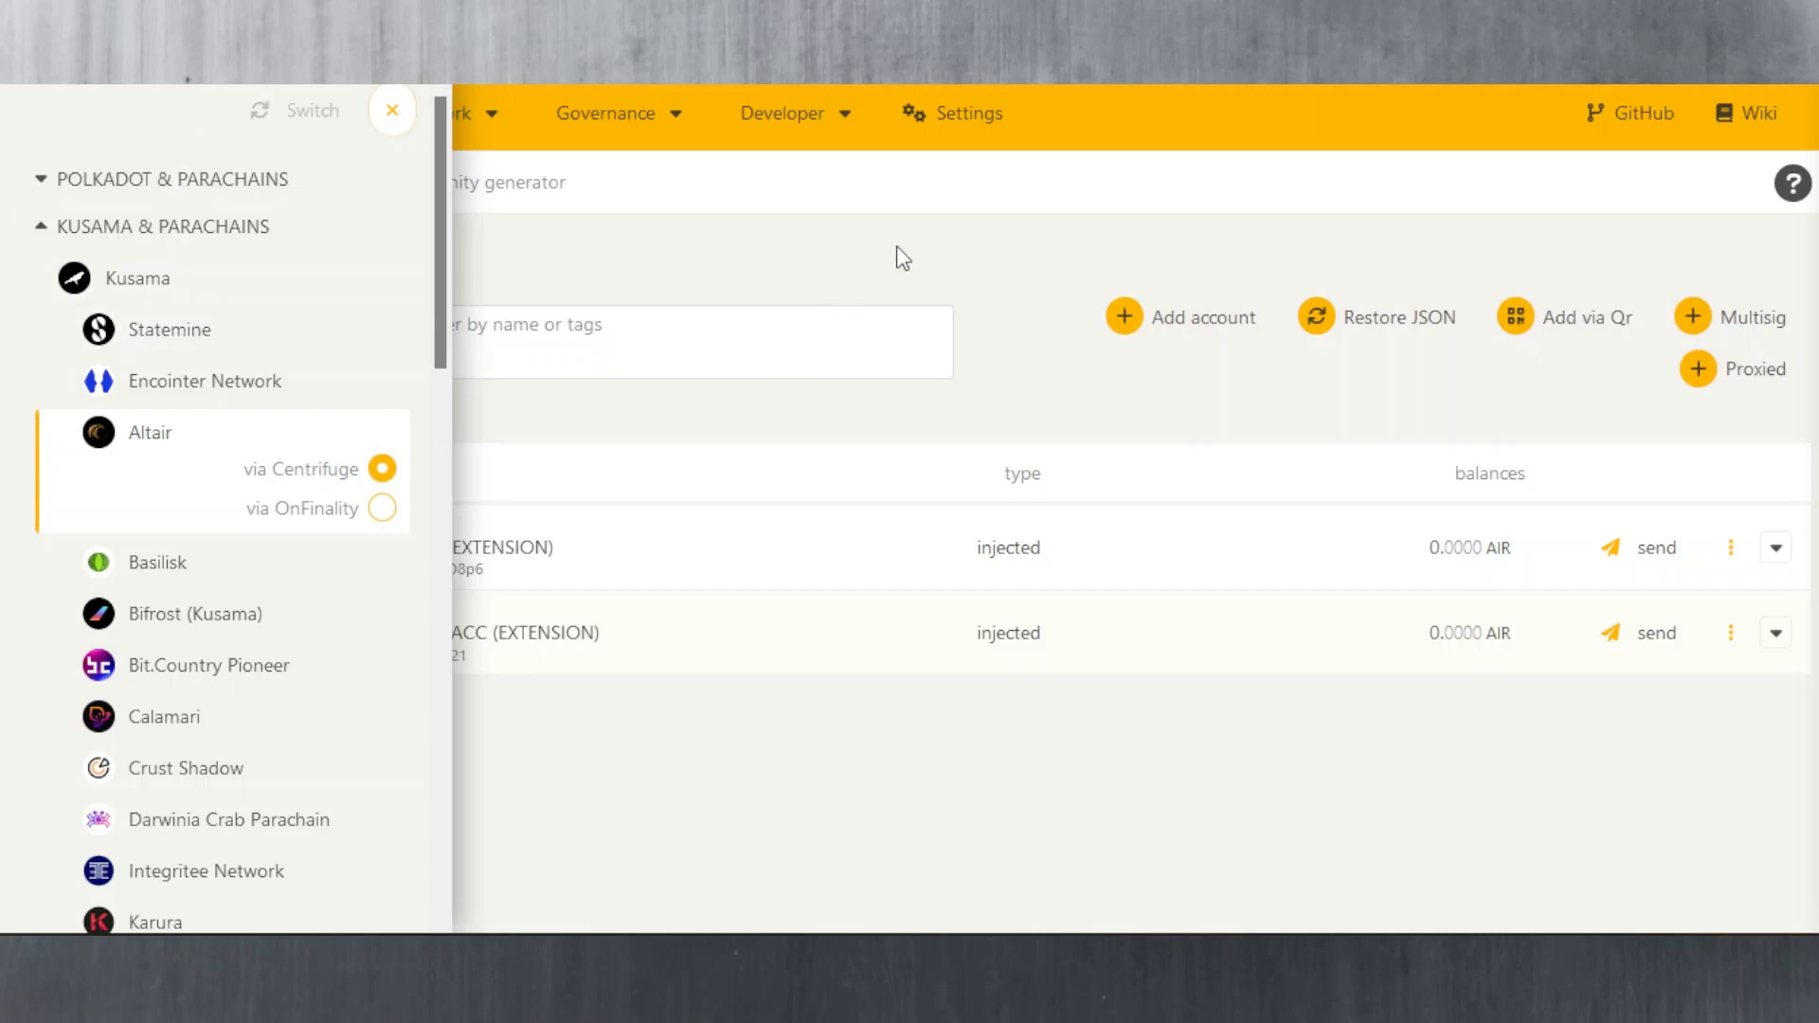
pyautogui.click(1698, 93)
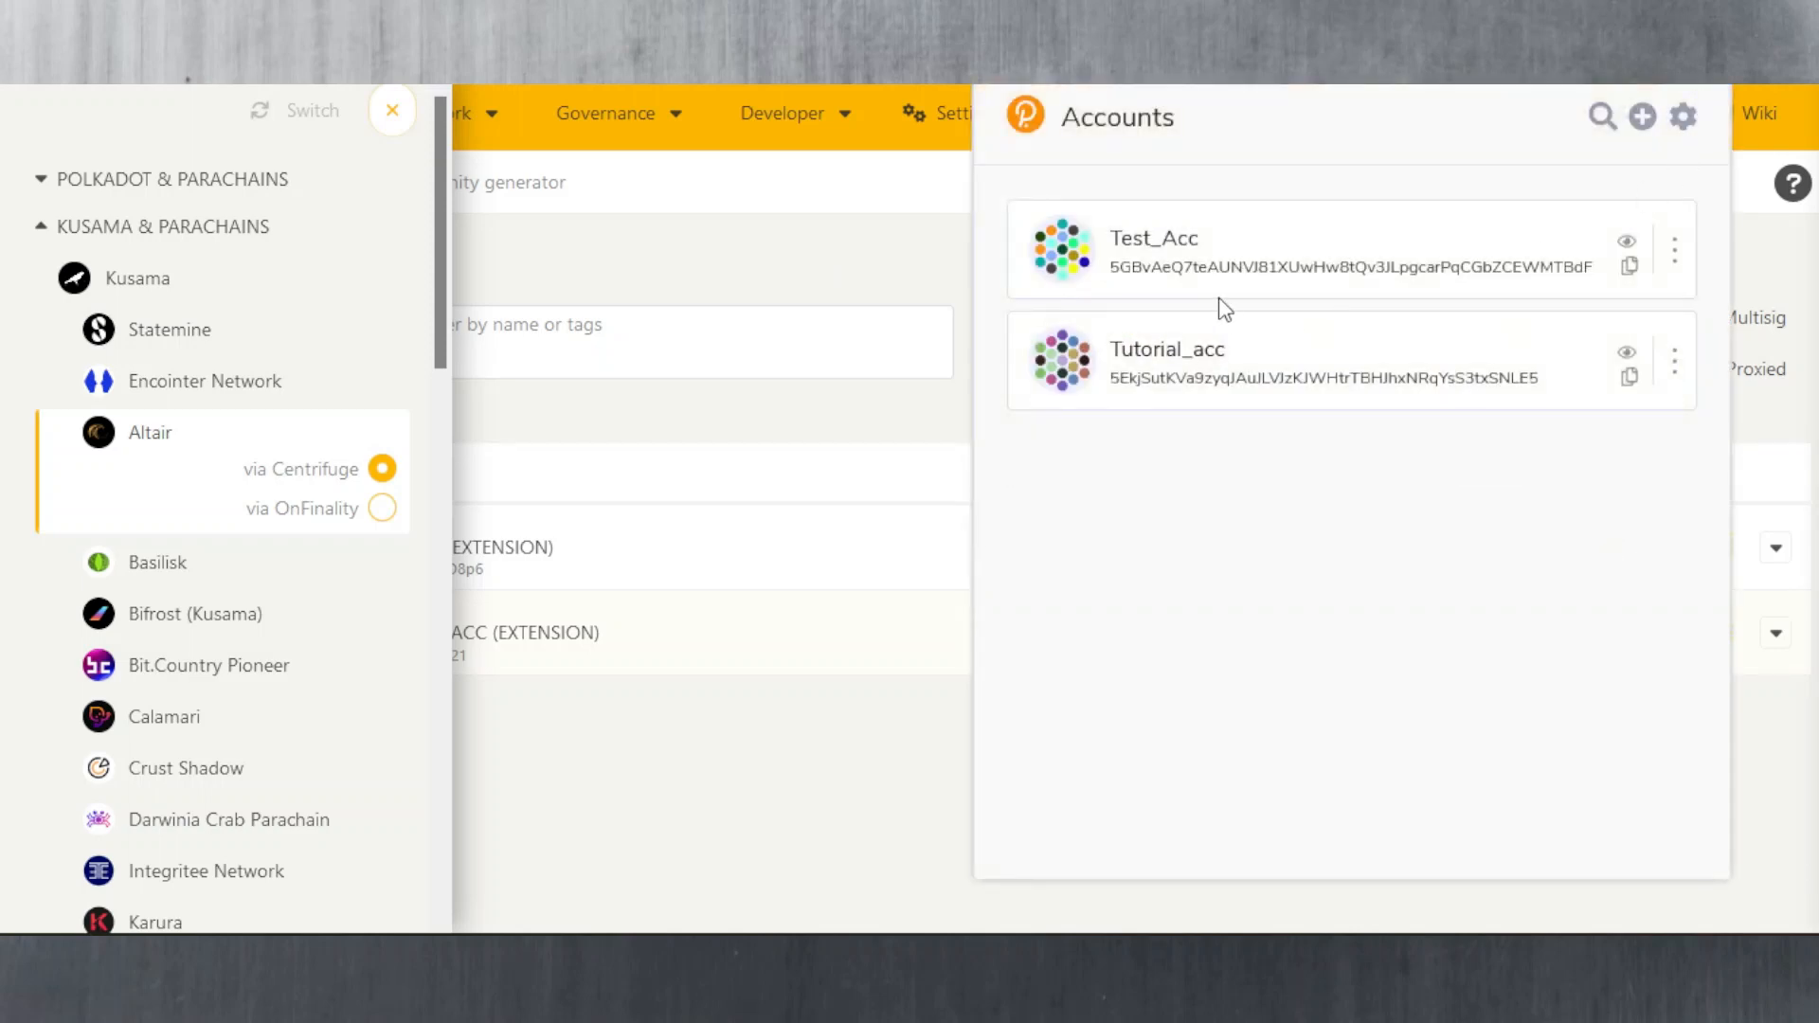
pyautogui.moveTo(1225, 351); pyautogui.dragTo(1113, 381)
pyautogui.click(1128, 353)
pyautogui.click(1113, 381)
pyautogui.doubleClick(1113, 381)
pyautogui.click(1475, 377)
pyautogui.click(877, 765)
pyautogui.click(451, 186)
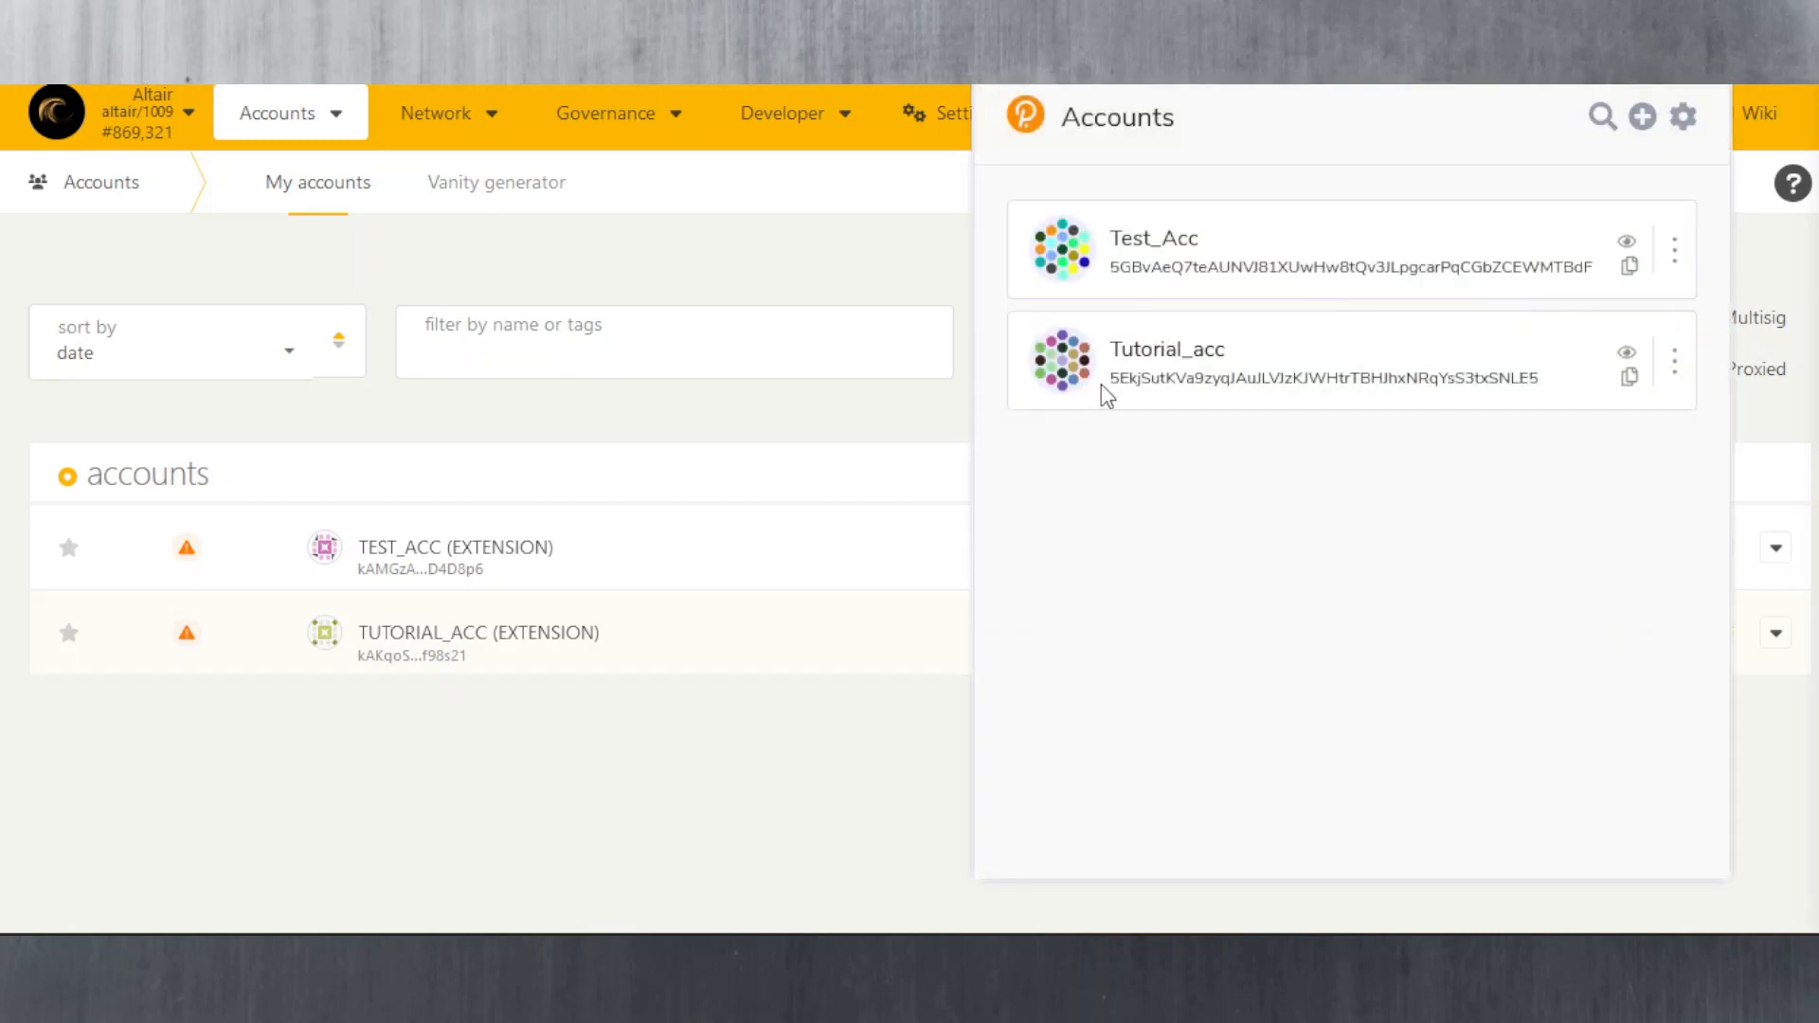
pyautogui.moveTo(1111, 379); pyautogui.dragTo(1554, 394)
# Step: Reopen the network selection, collapse the Kusama group, and examine the Test Westend and Test Rococo parachains in turn
pyautogui.click(192, 130)
pyautogui.click(41, 229)
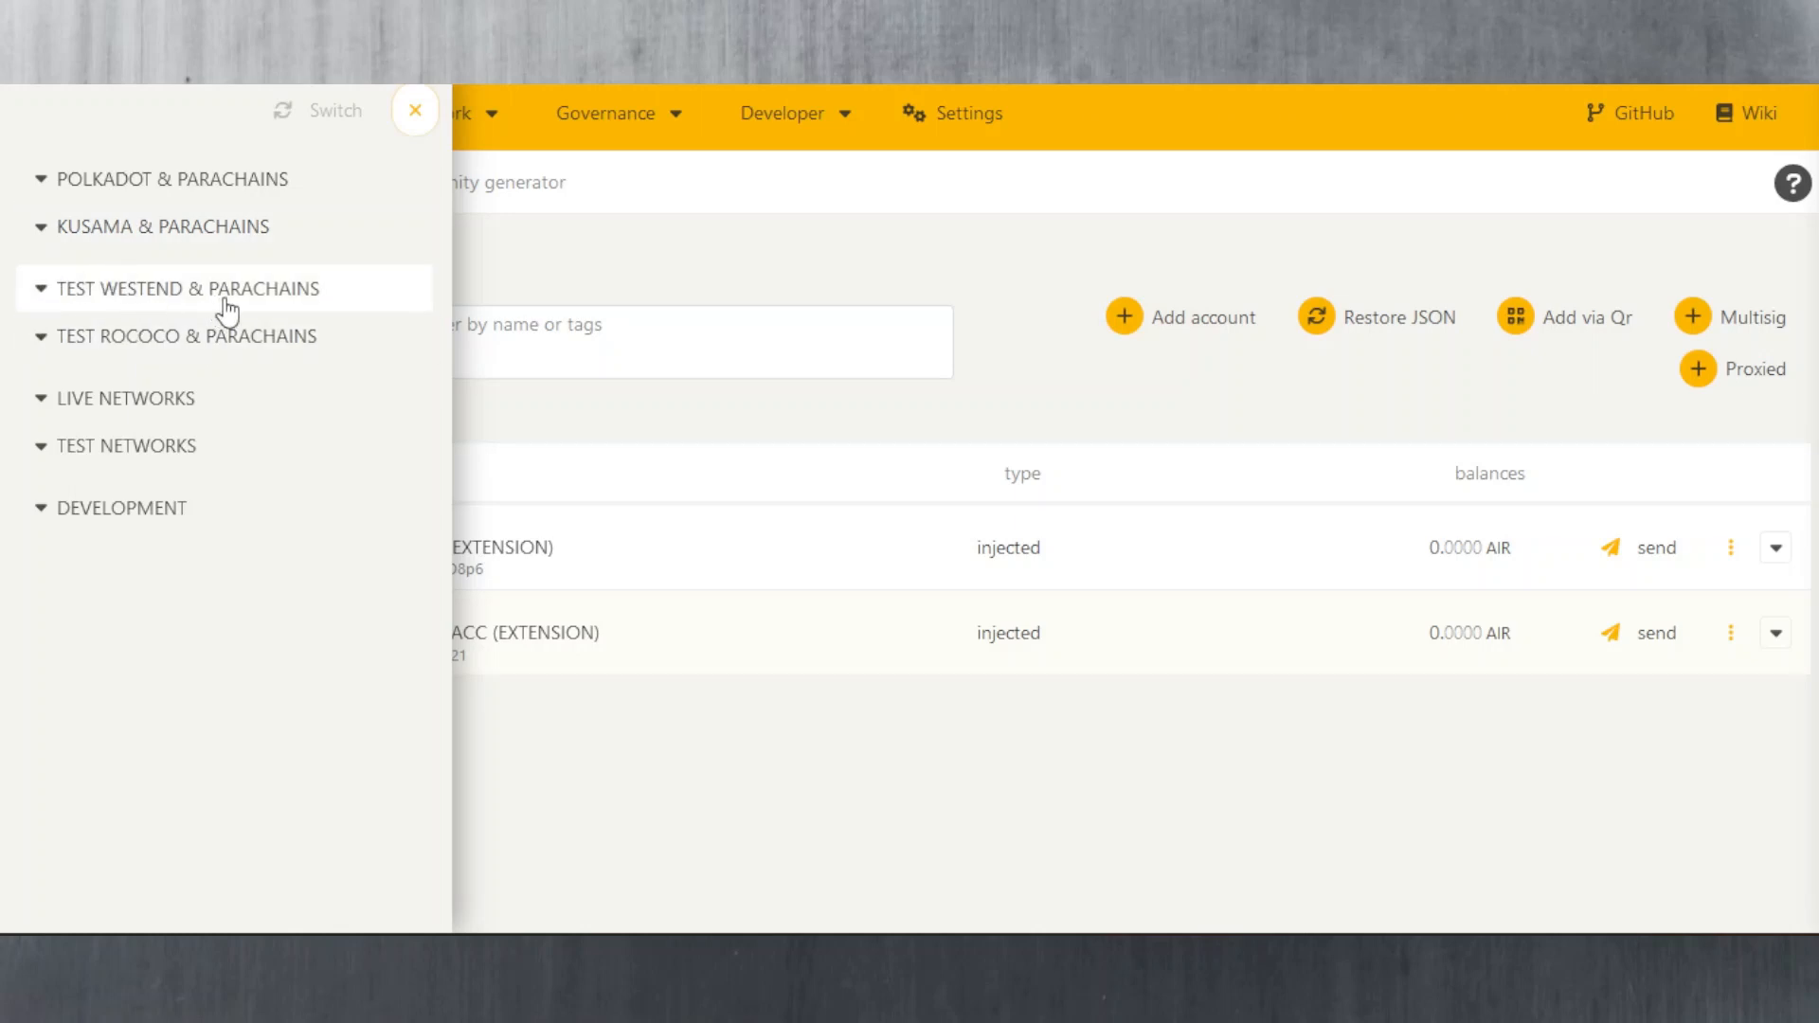
pyautogui.click(41, 292)
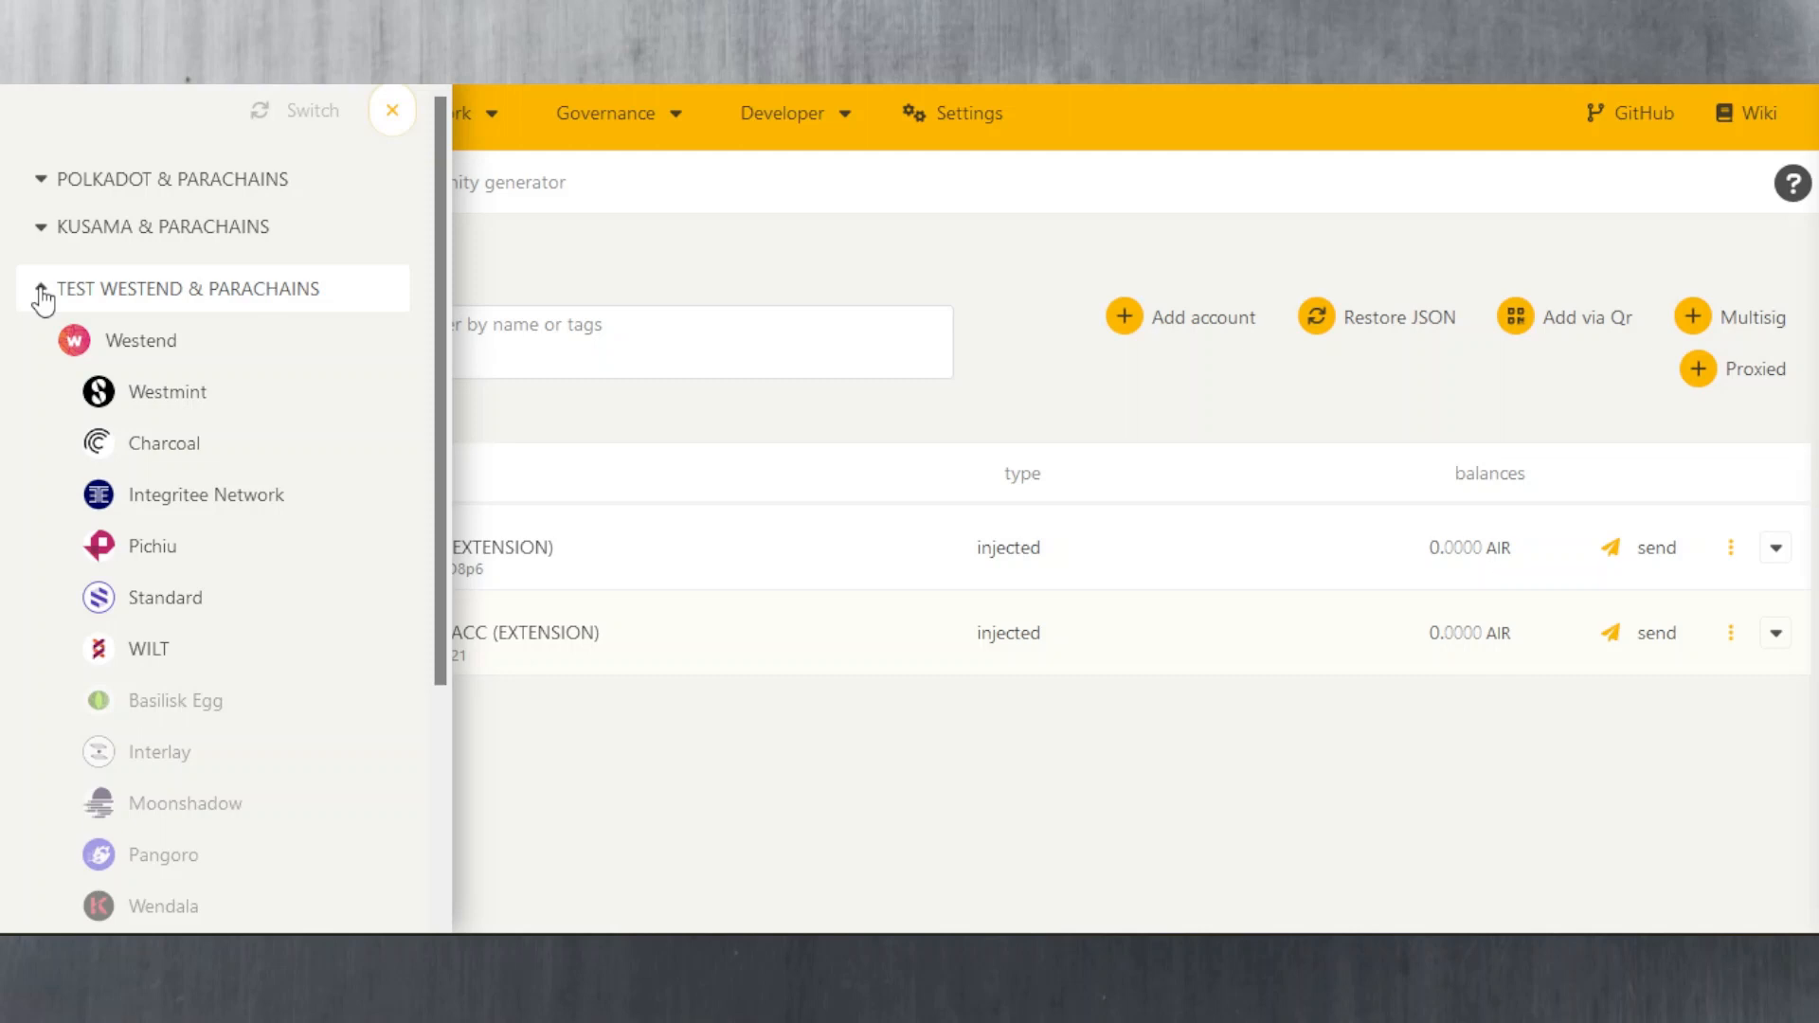
pyautogui.click(41, 293)
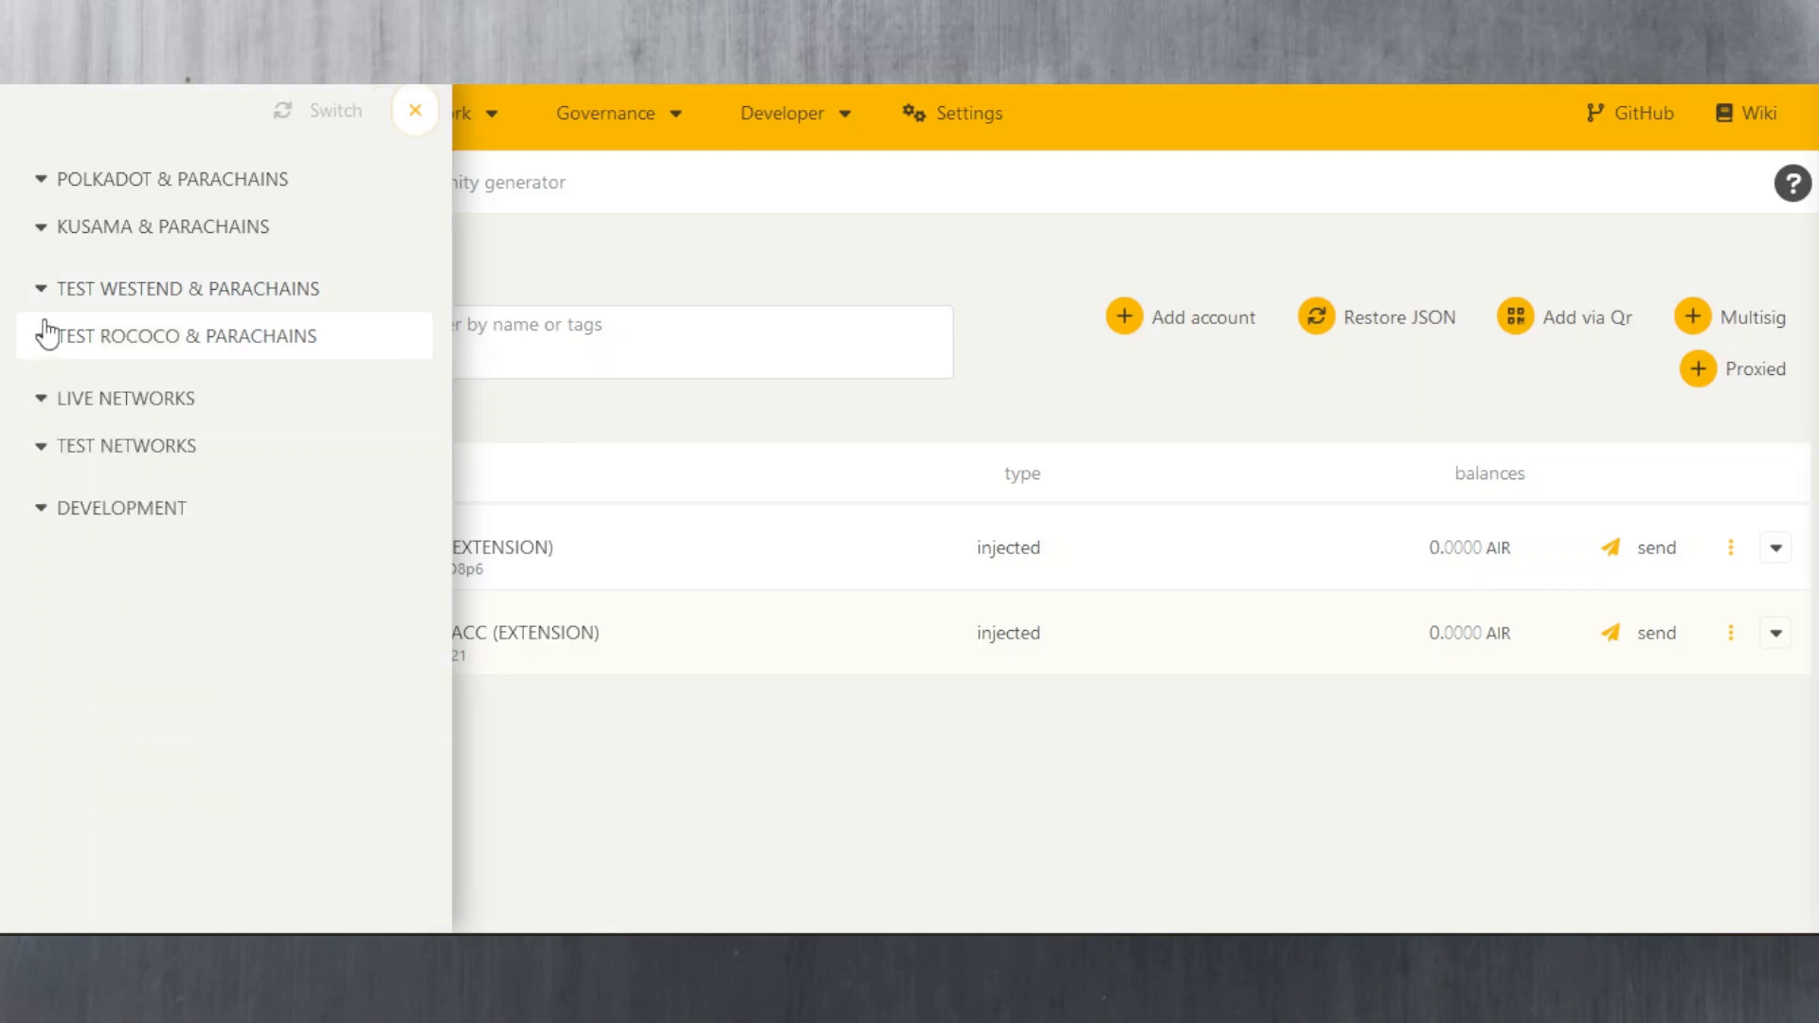
pyautogui.click(43, 337)
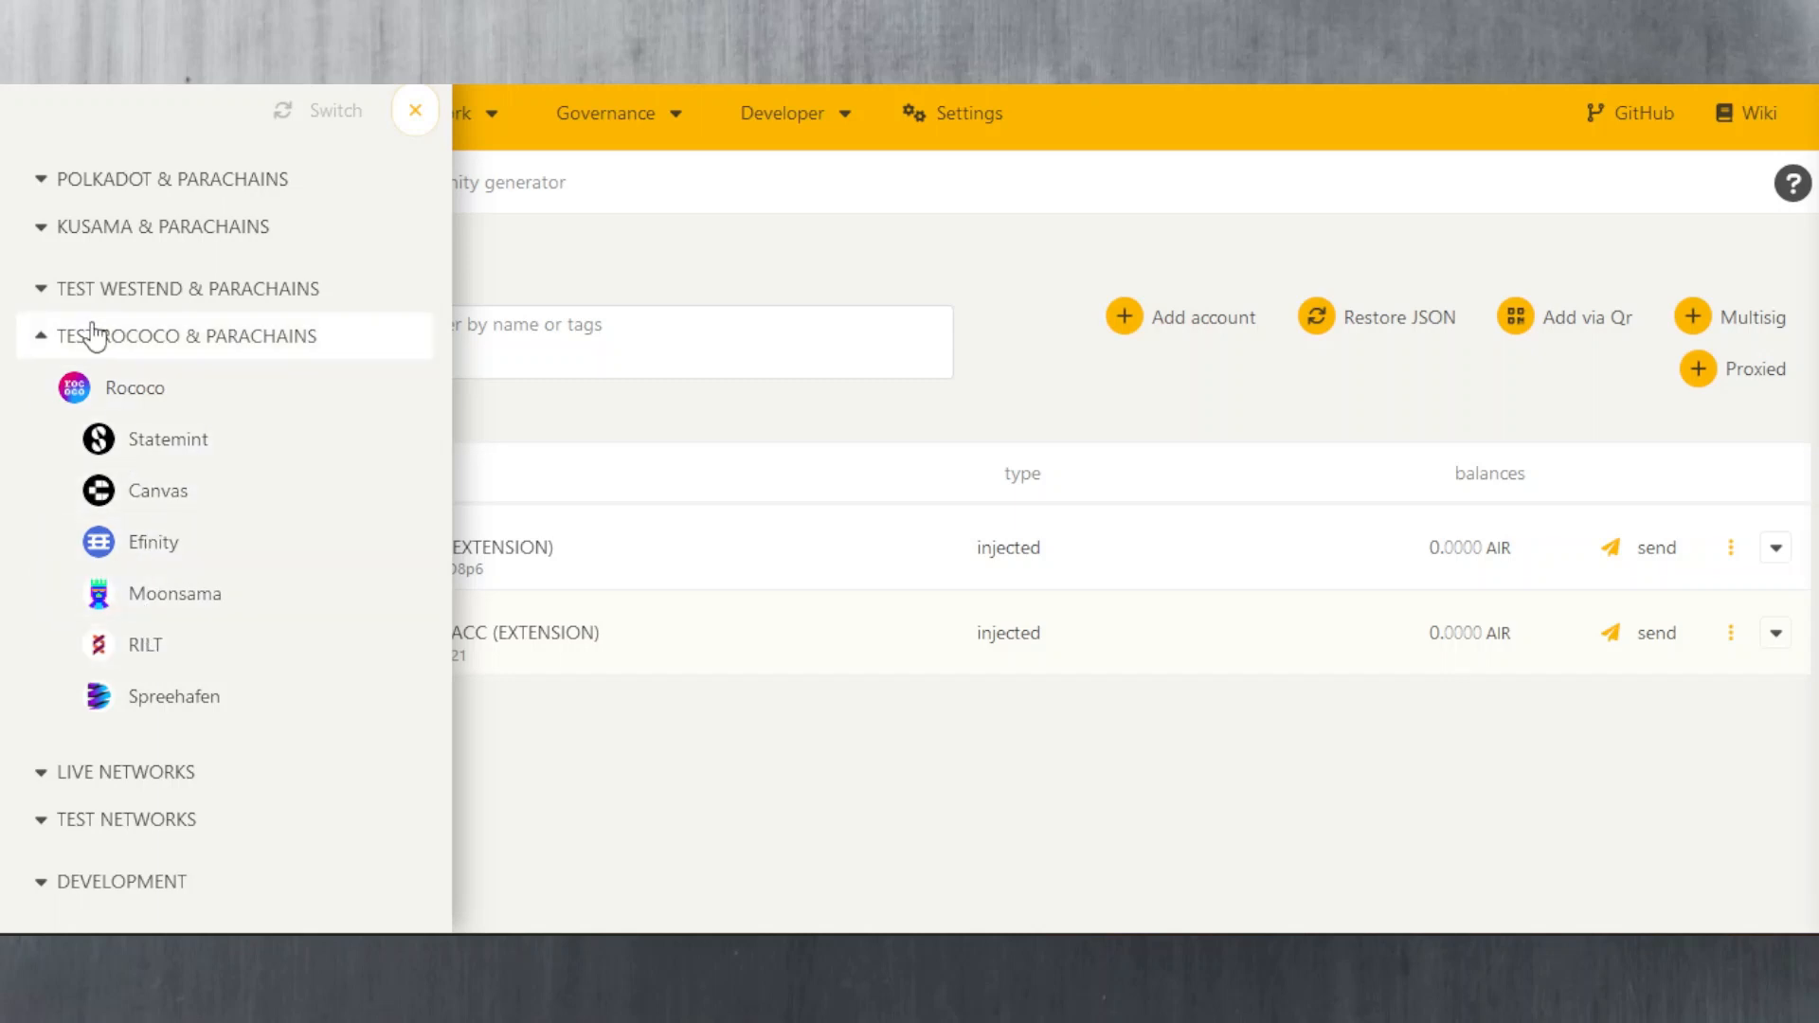
pyautogui.click(45, 347)
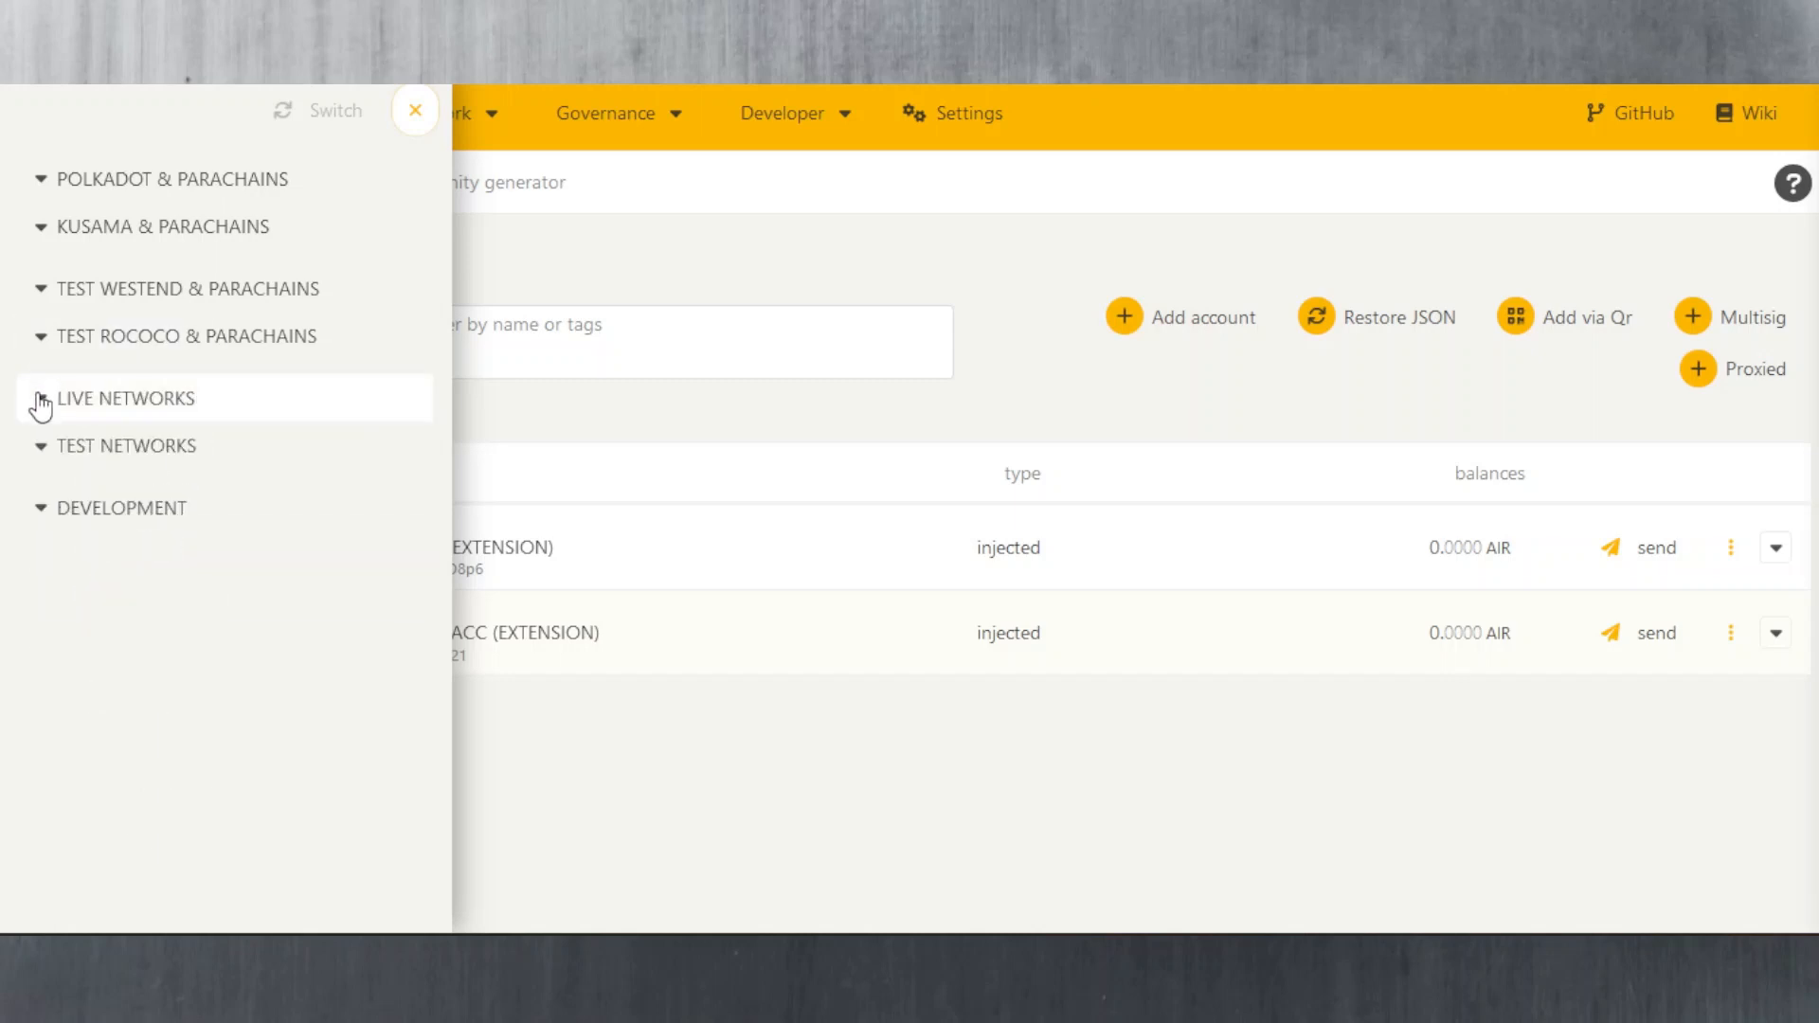
# Step: Expand the live networks group and examine its whole list, from Aleph Zero to Westlake
pyautogui.click(40, 398)
pyautogui.scroll(-2, 220, 431)
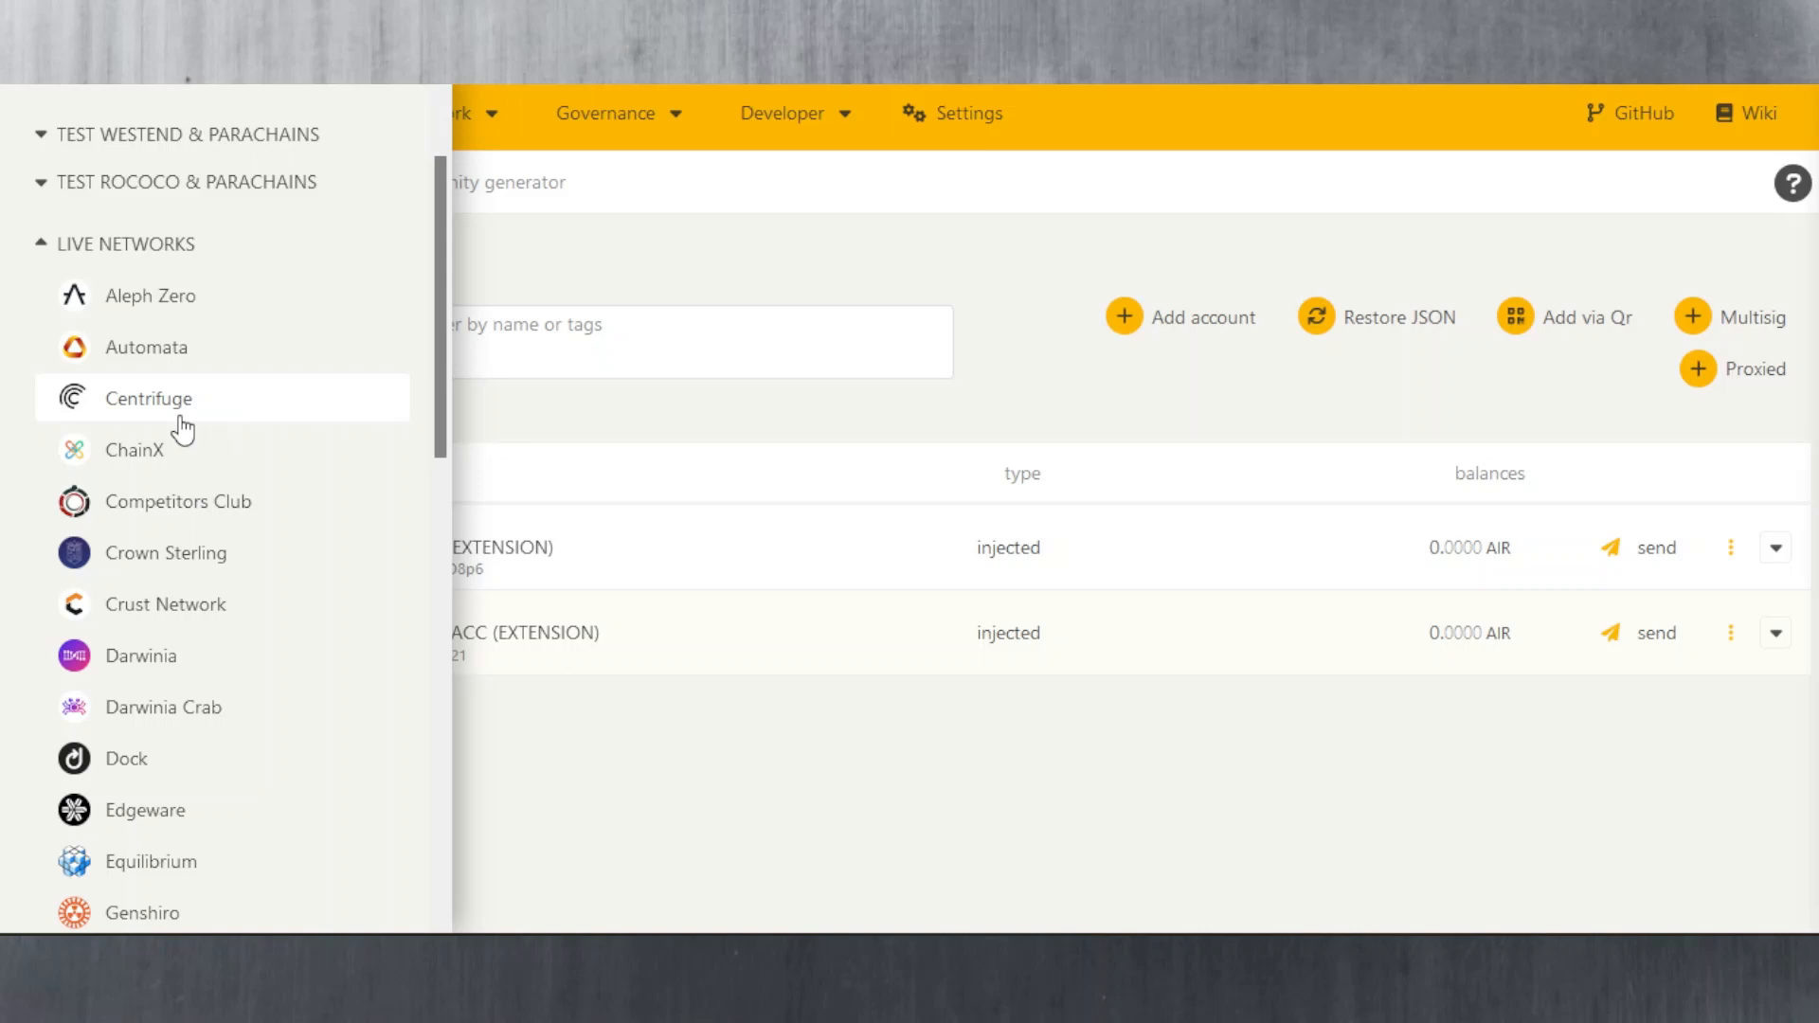
pyautogui.scroll(-2, 190, 474)
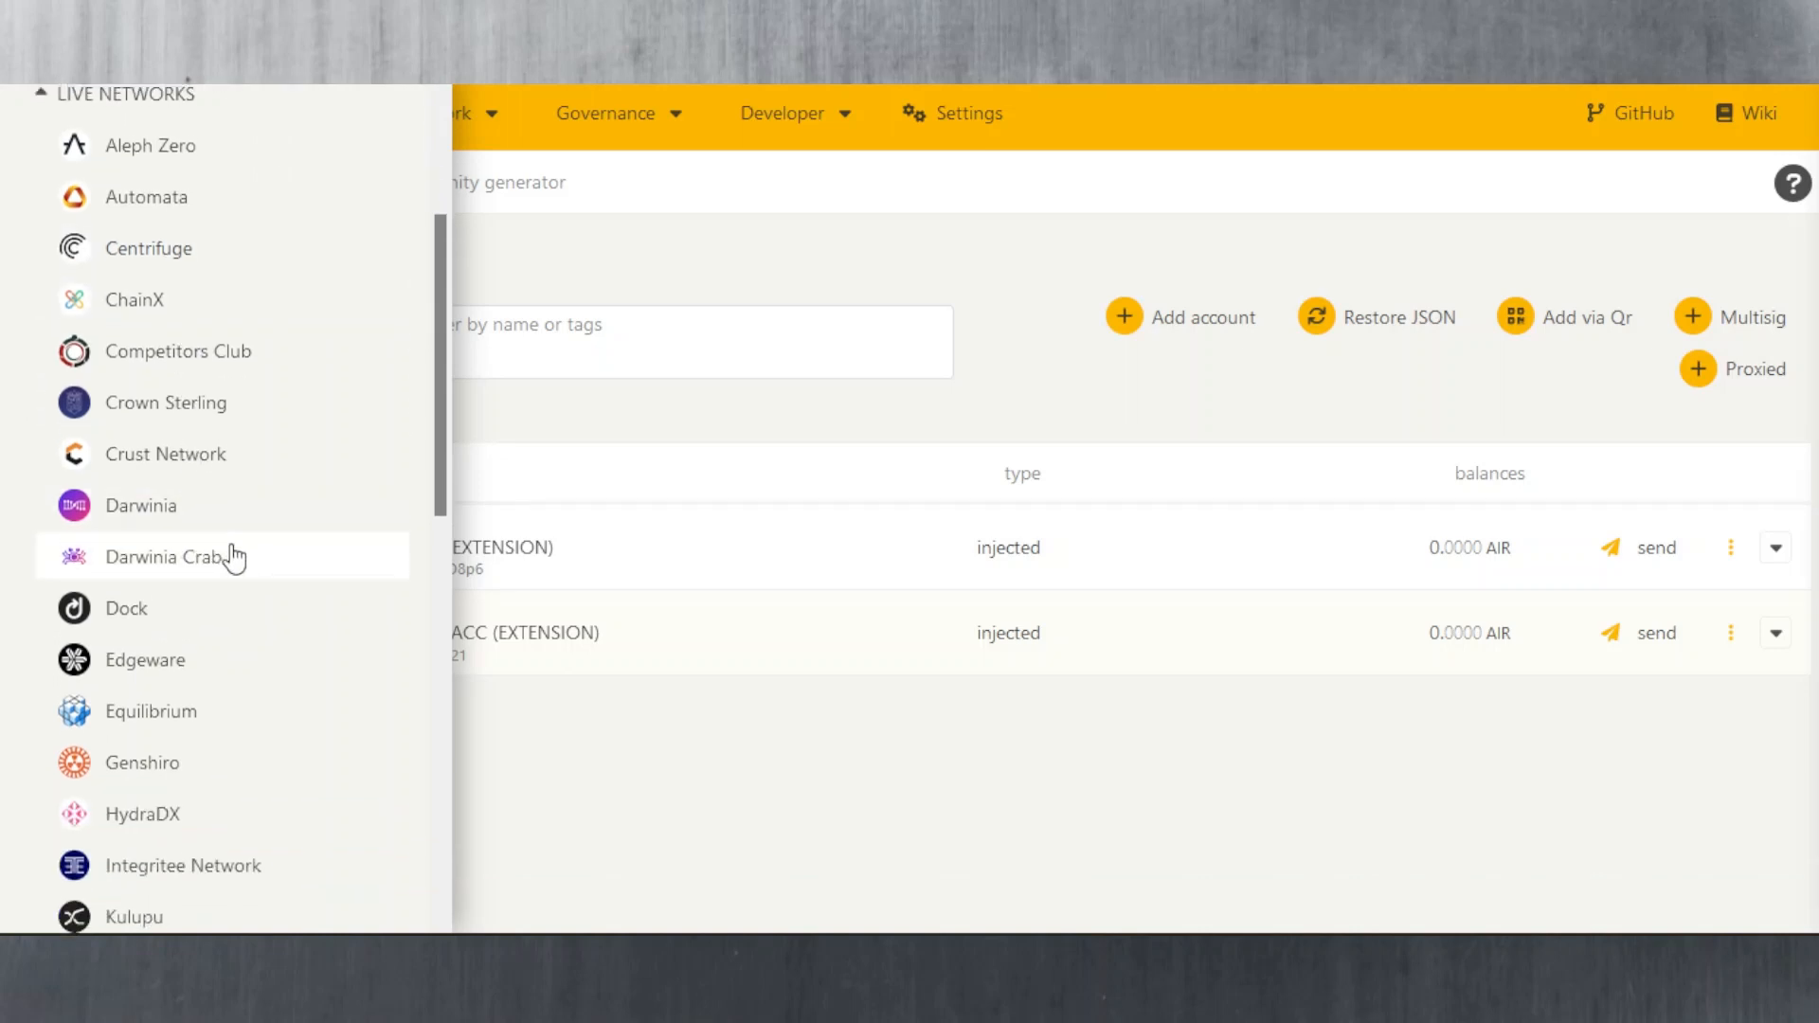
pyautogui.scroll(4, 228, 564)
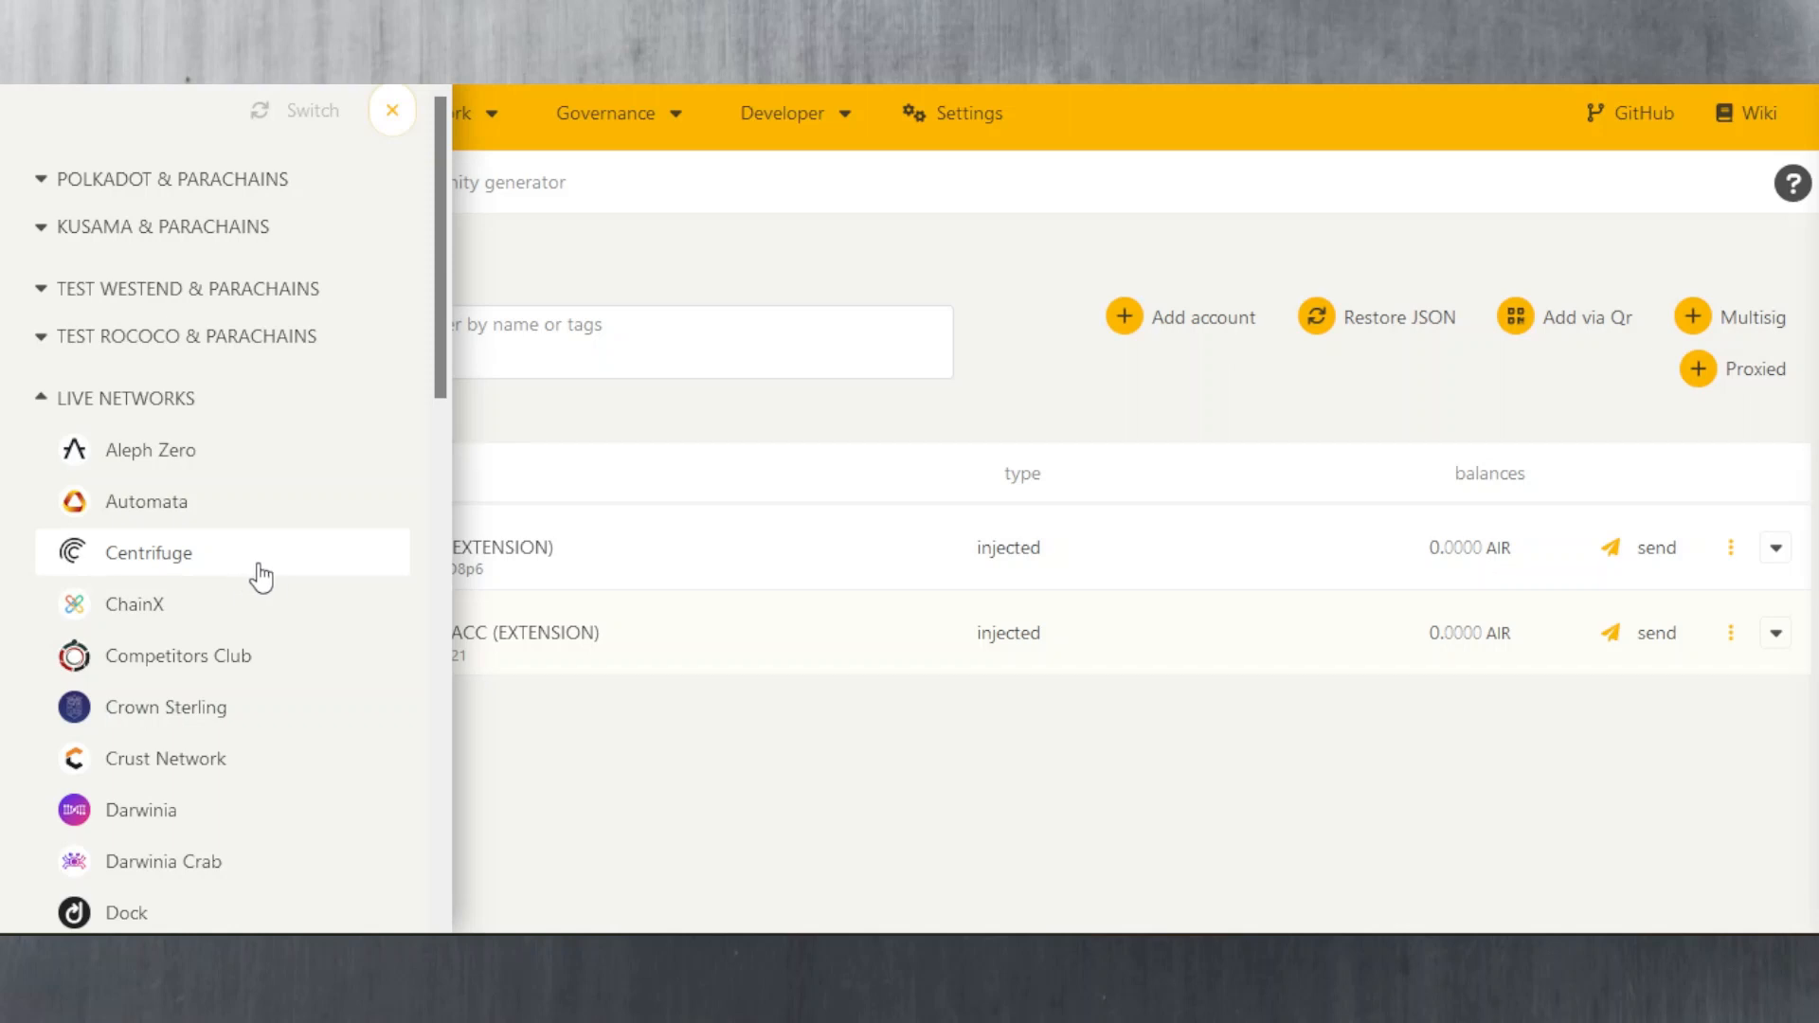
pyautogui.scroll(-2, 298, 627)
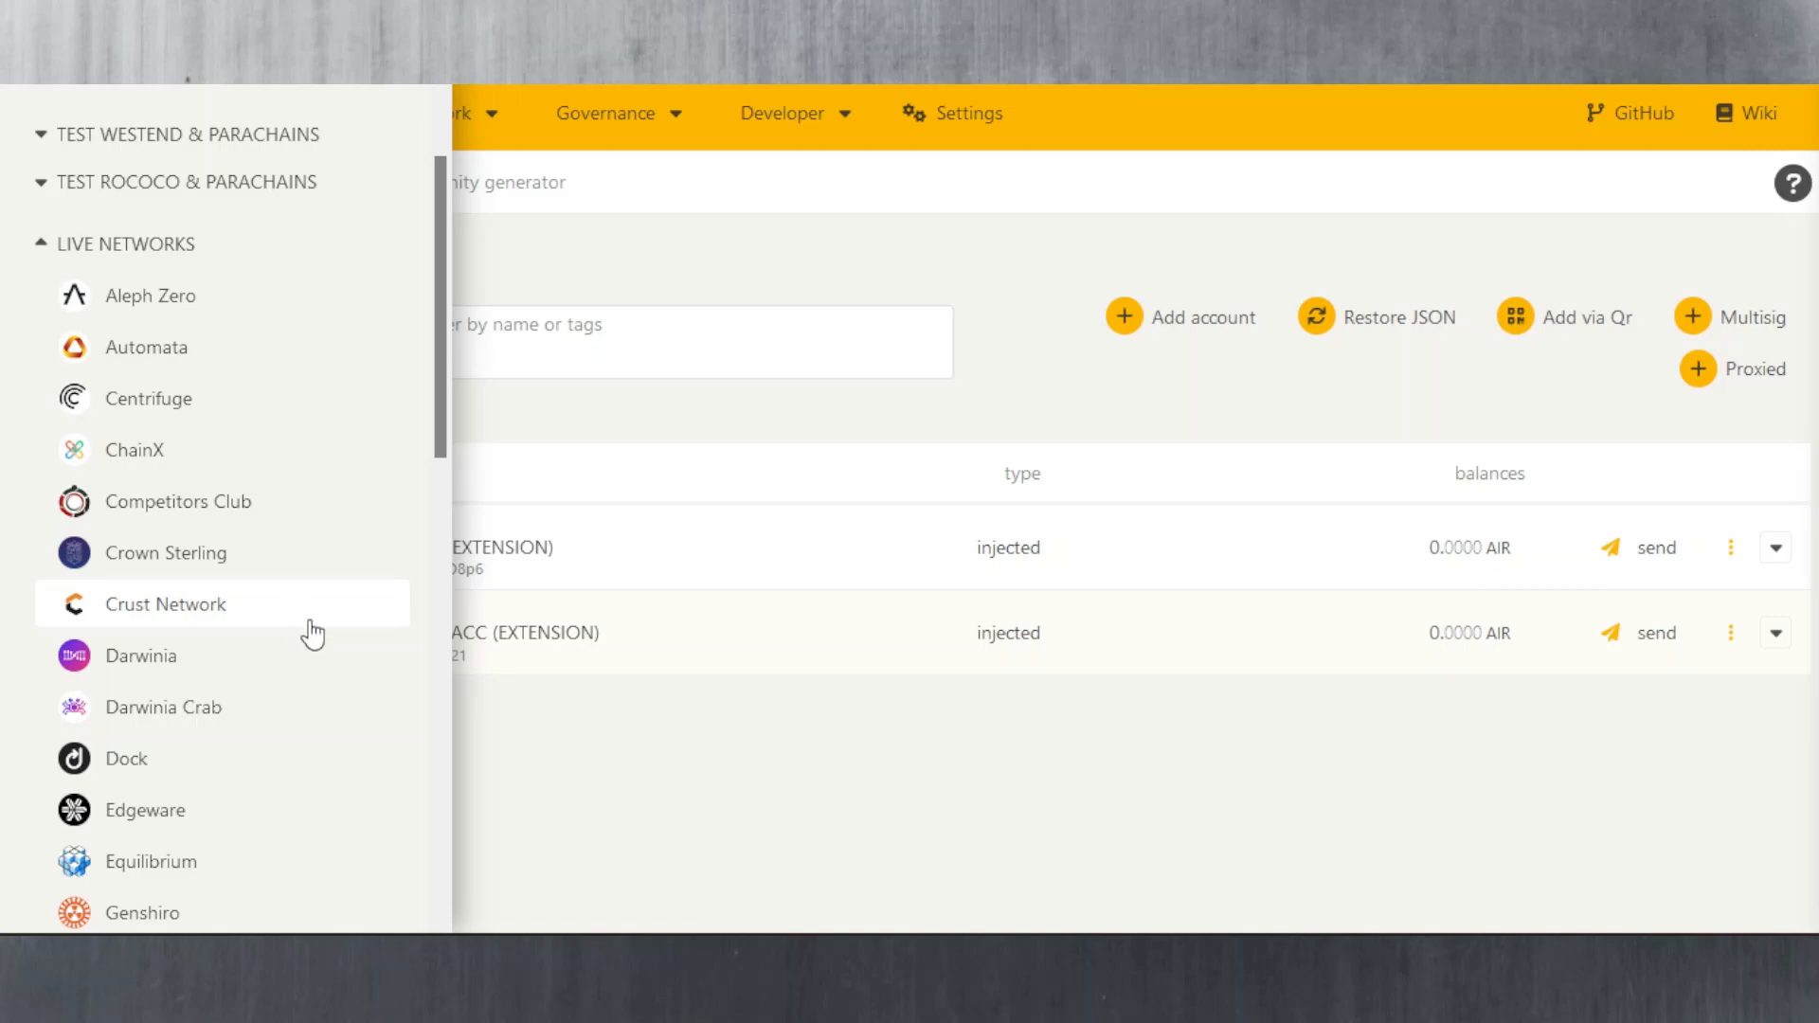
pyautogui.scroll(-5, 296, 626)
pyautogui.scroll(-7, 290, 620)
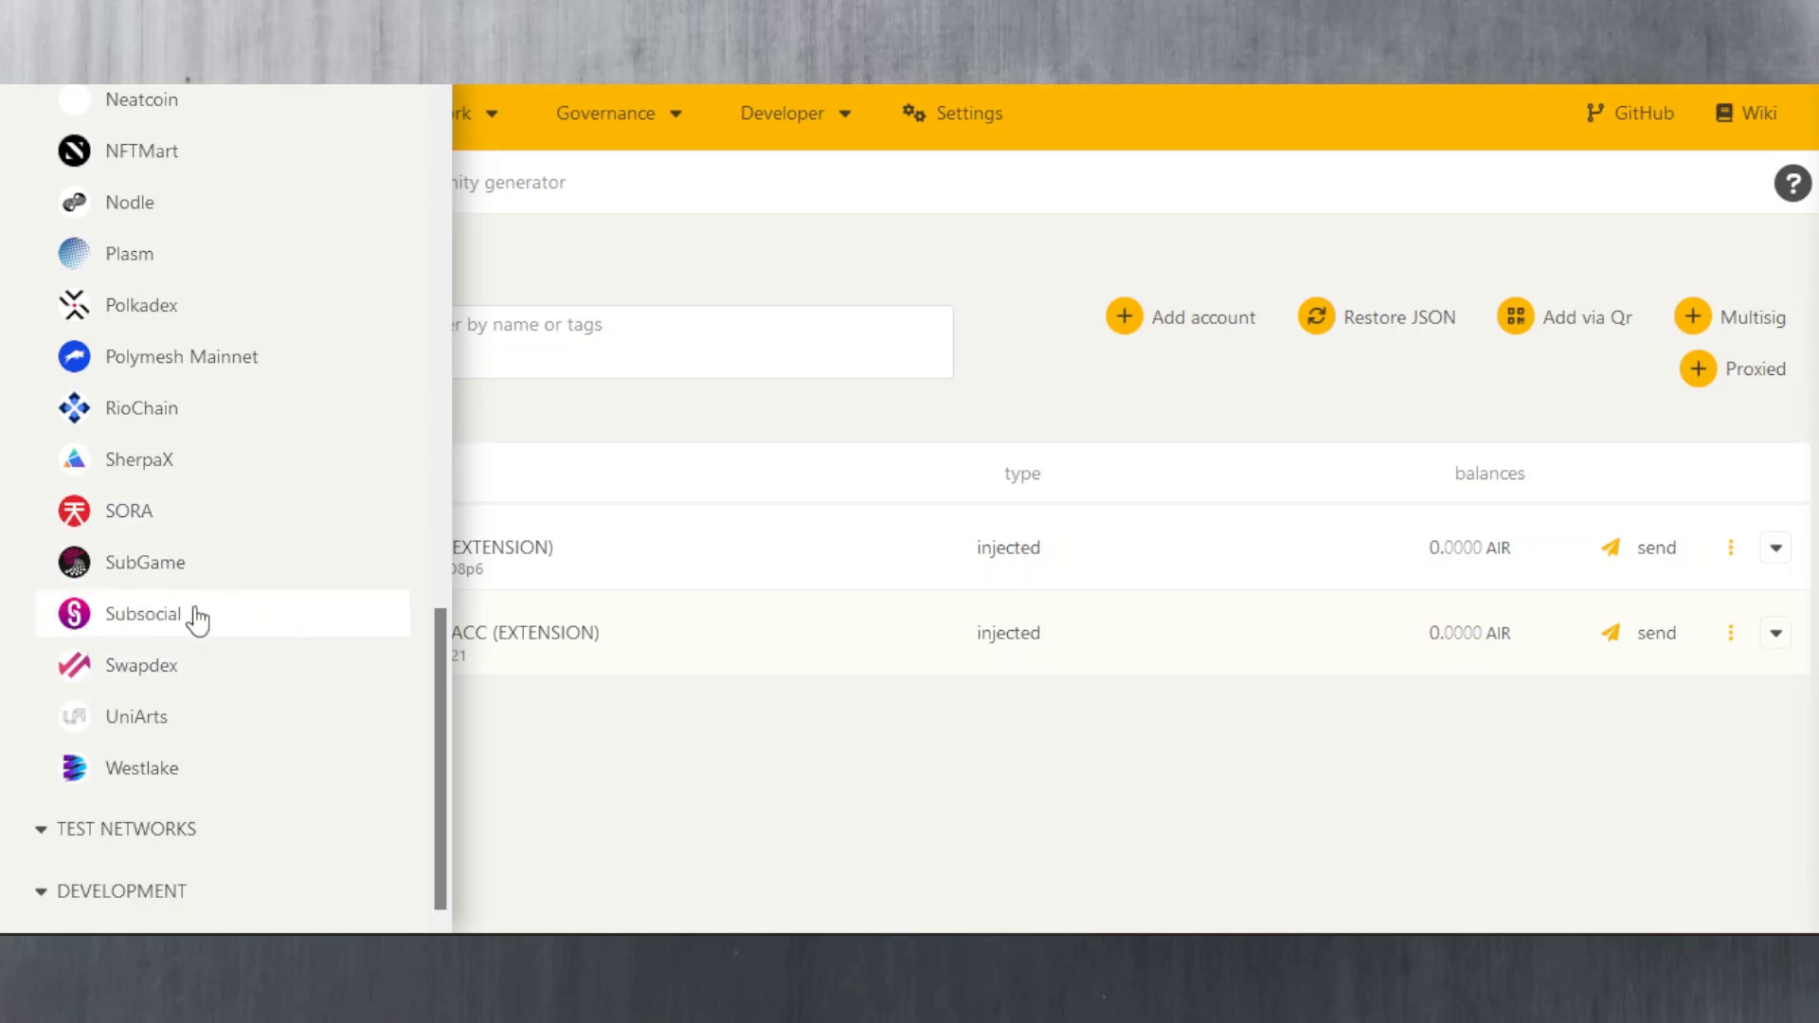
pyautogui.scroll(6, 199, 495)
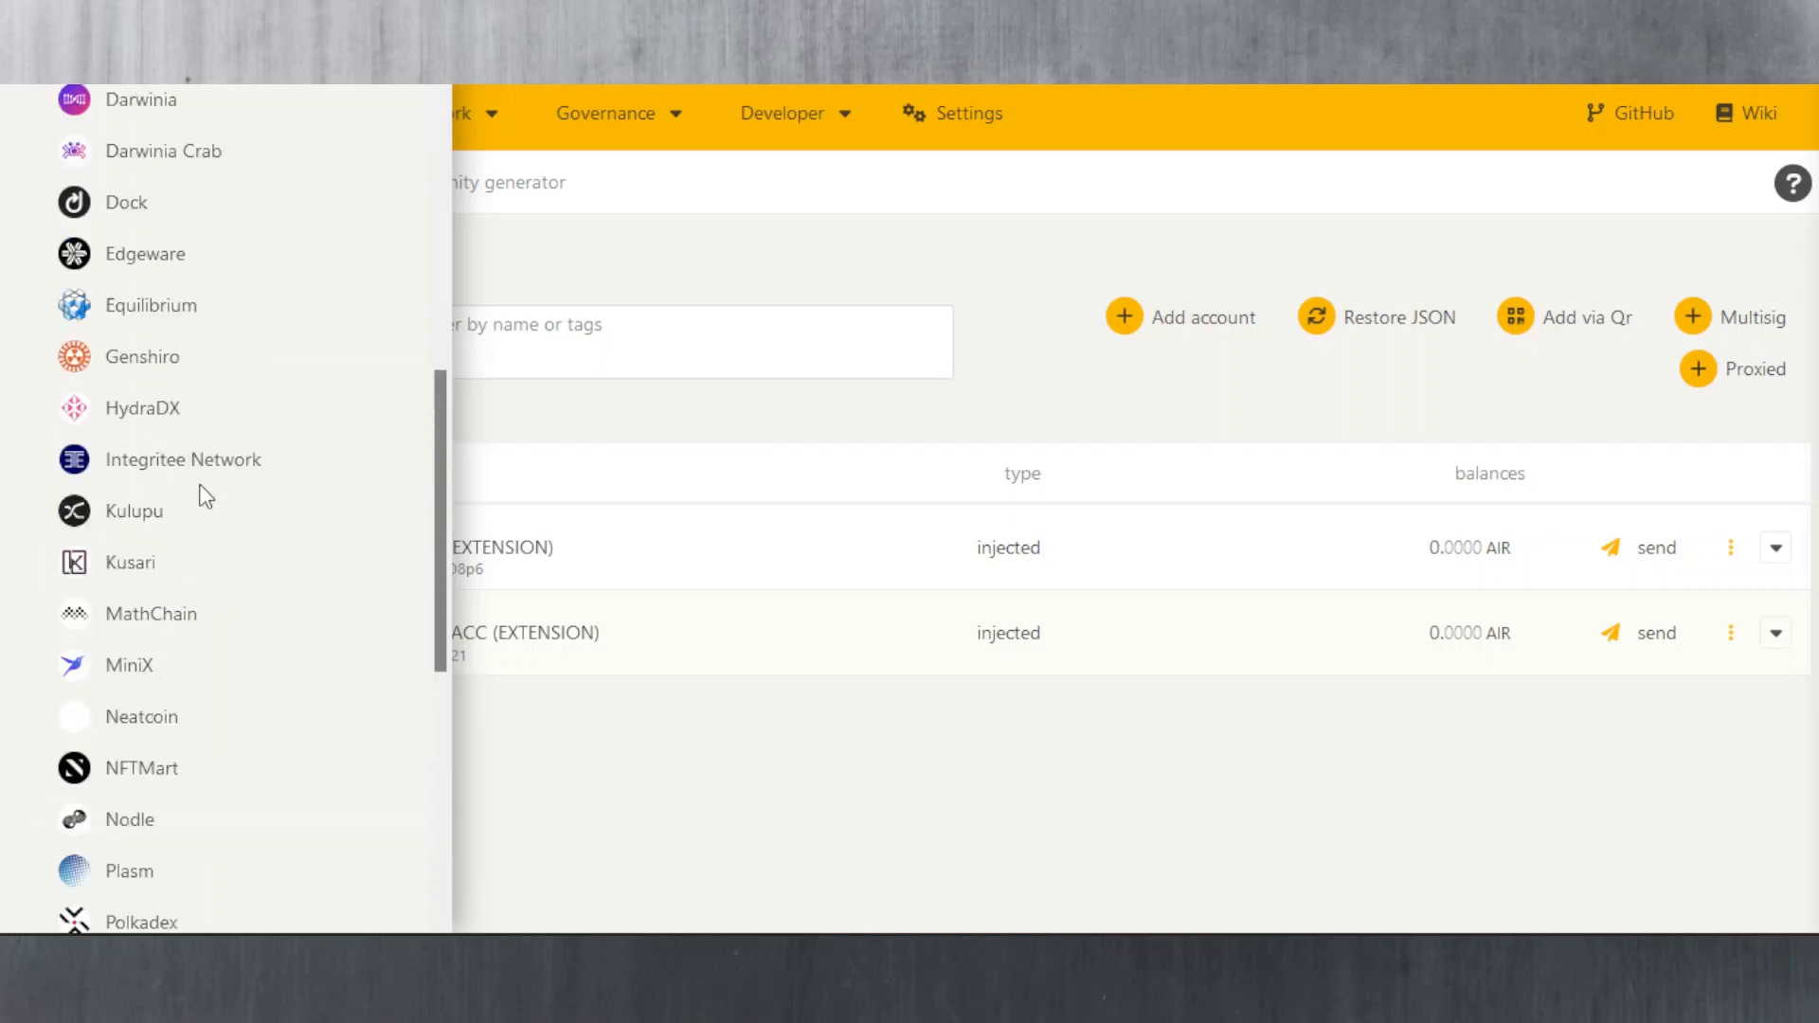
pyautogui.scroll(7, 244, 703)
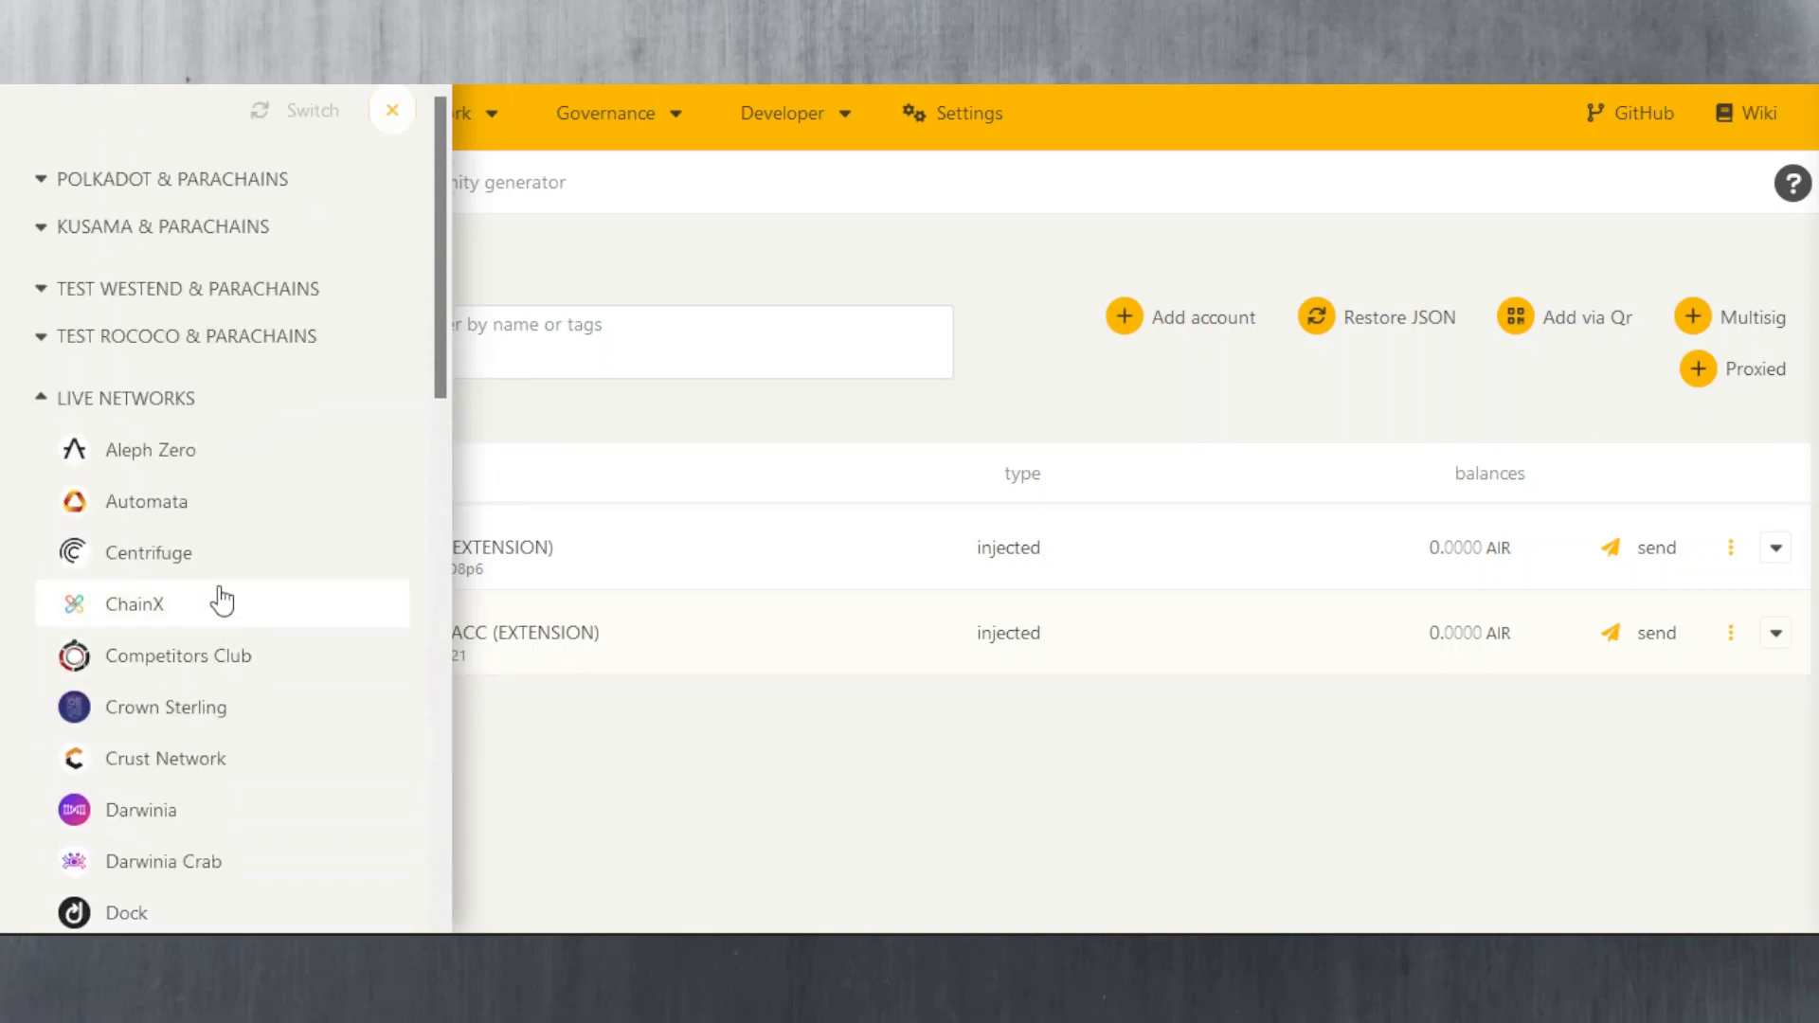
# Step: Collapse the live networks group, expand the test networks group, and examine its whole list from Ajuna Testnet to Zero
pyautogui.scroll(-2, 194, 682)
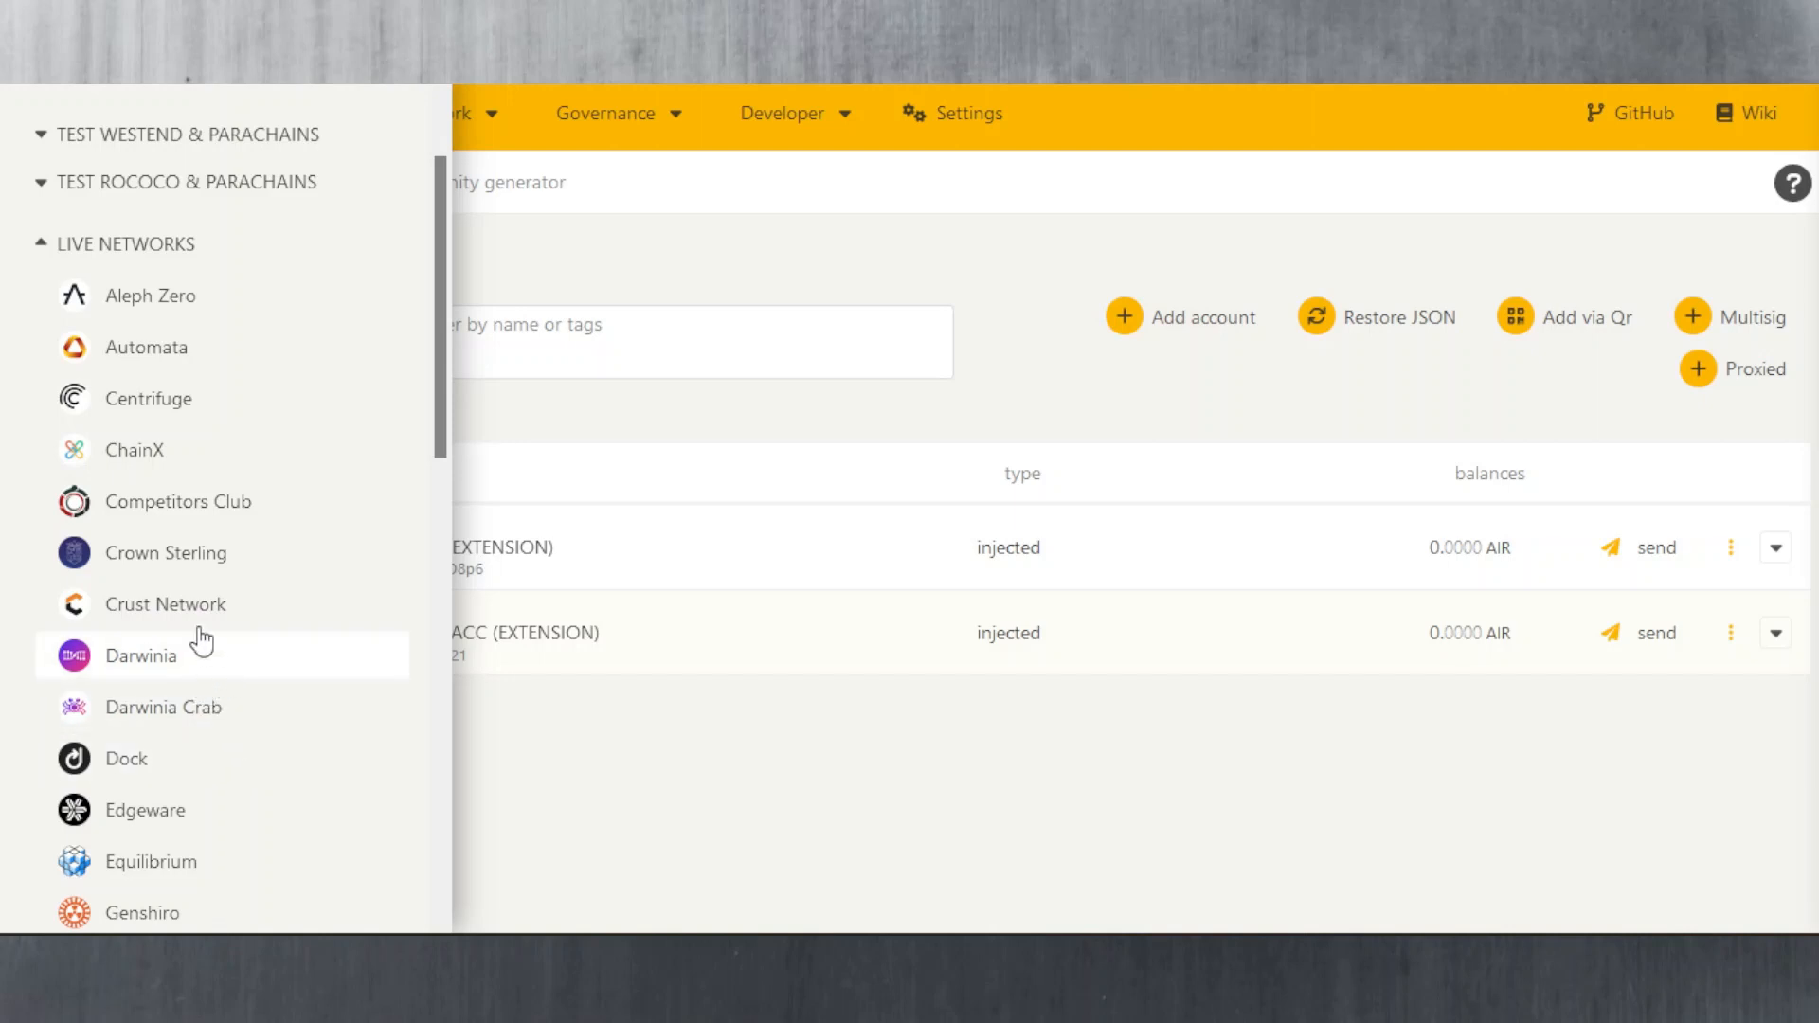
pyautogui.scroll(2, 202, 642)
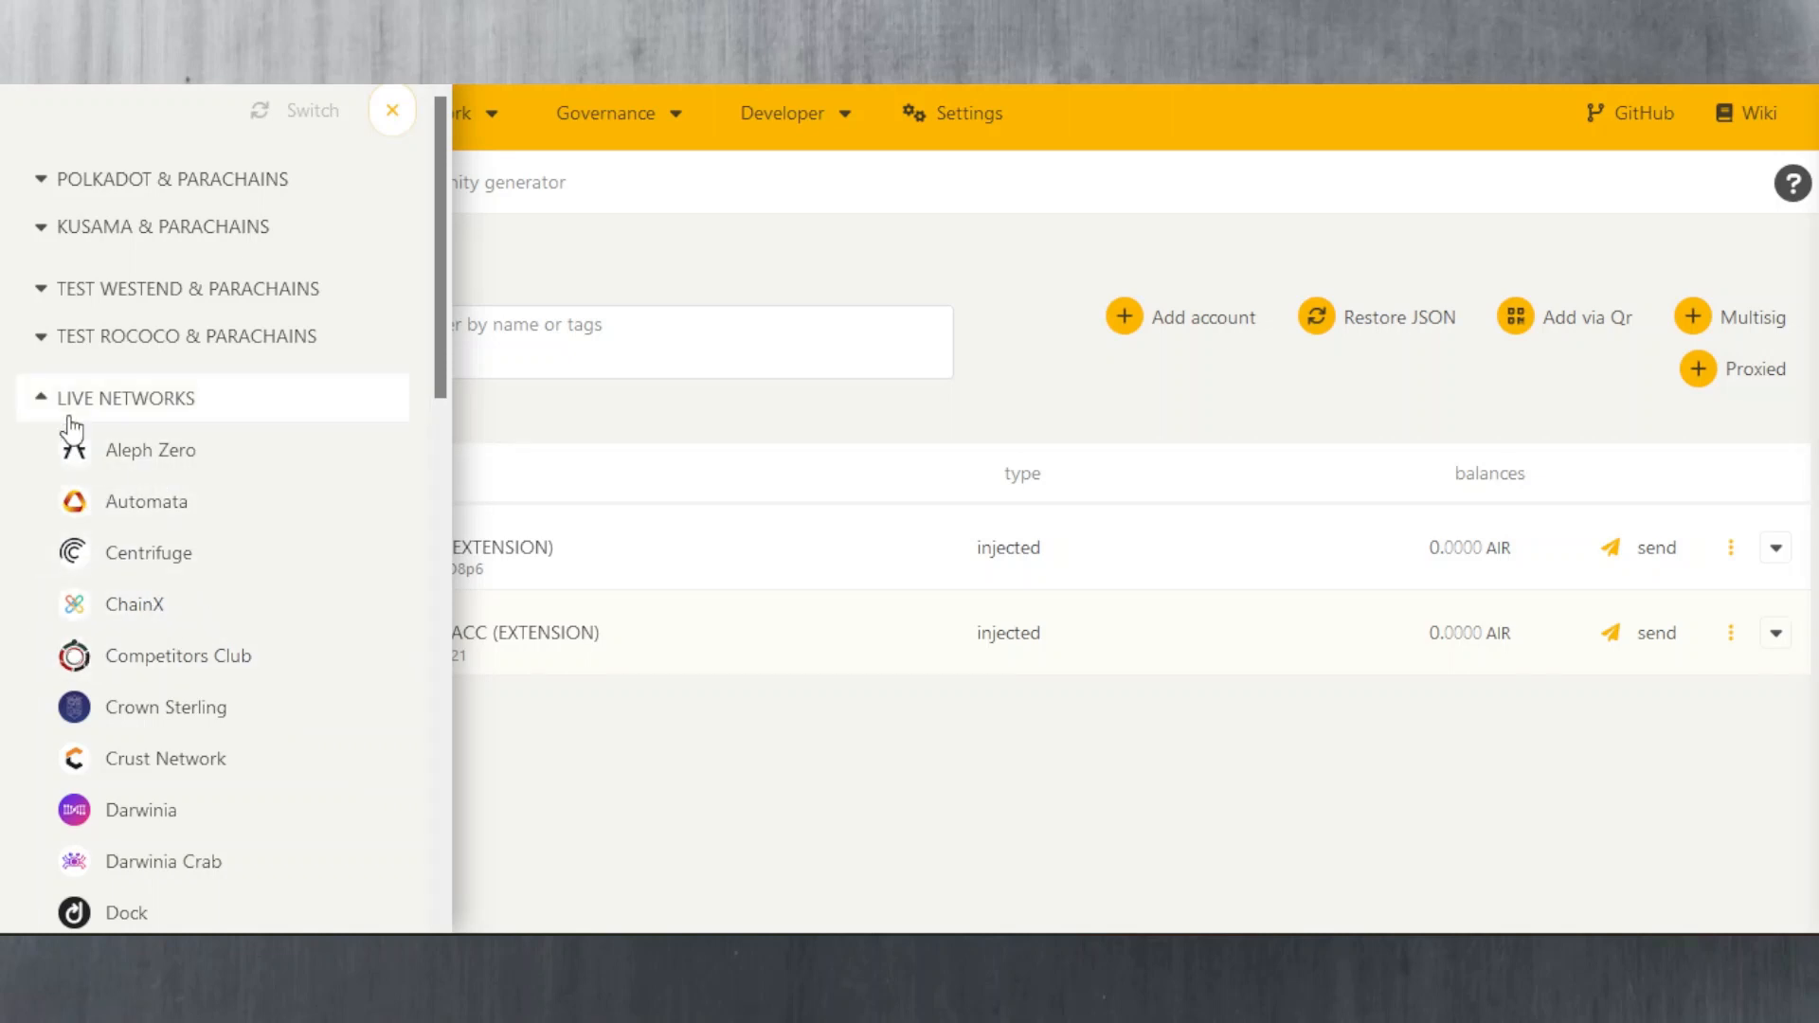
pyautogui.click(43, 399)
pyautogui.click(39, 447)
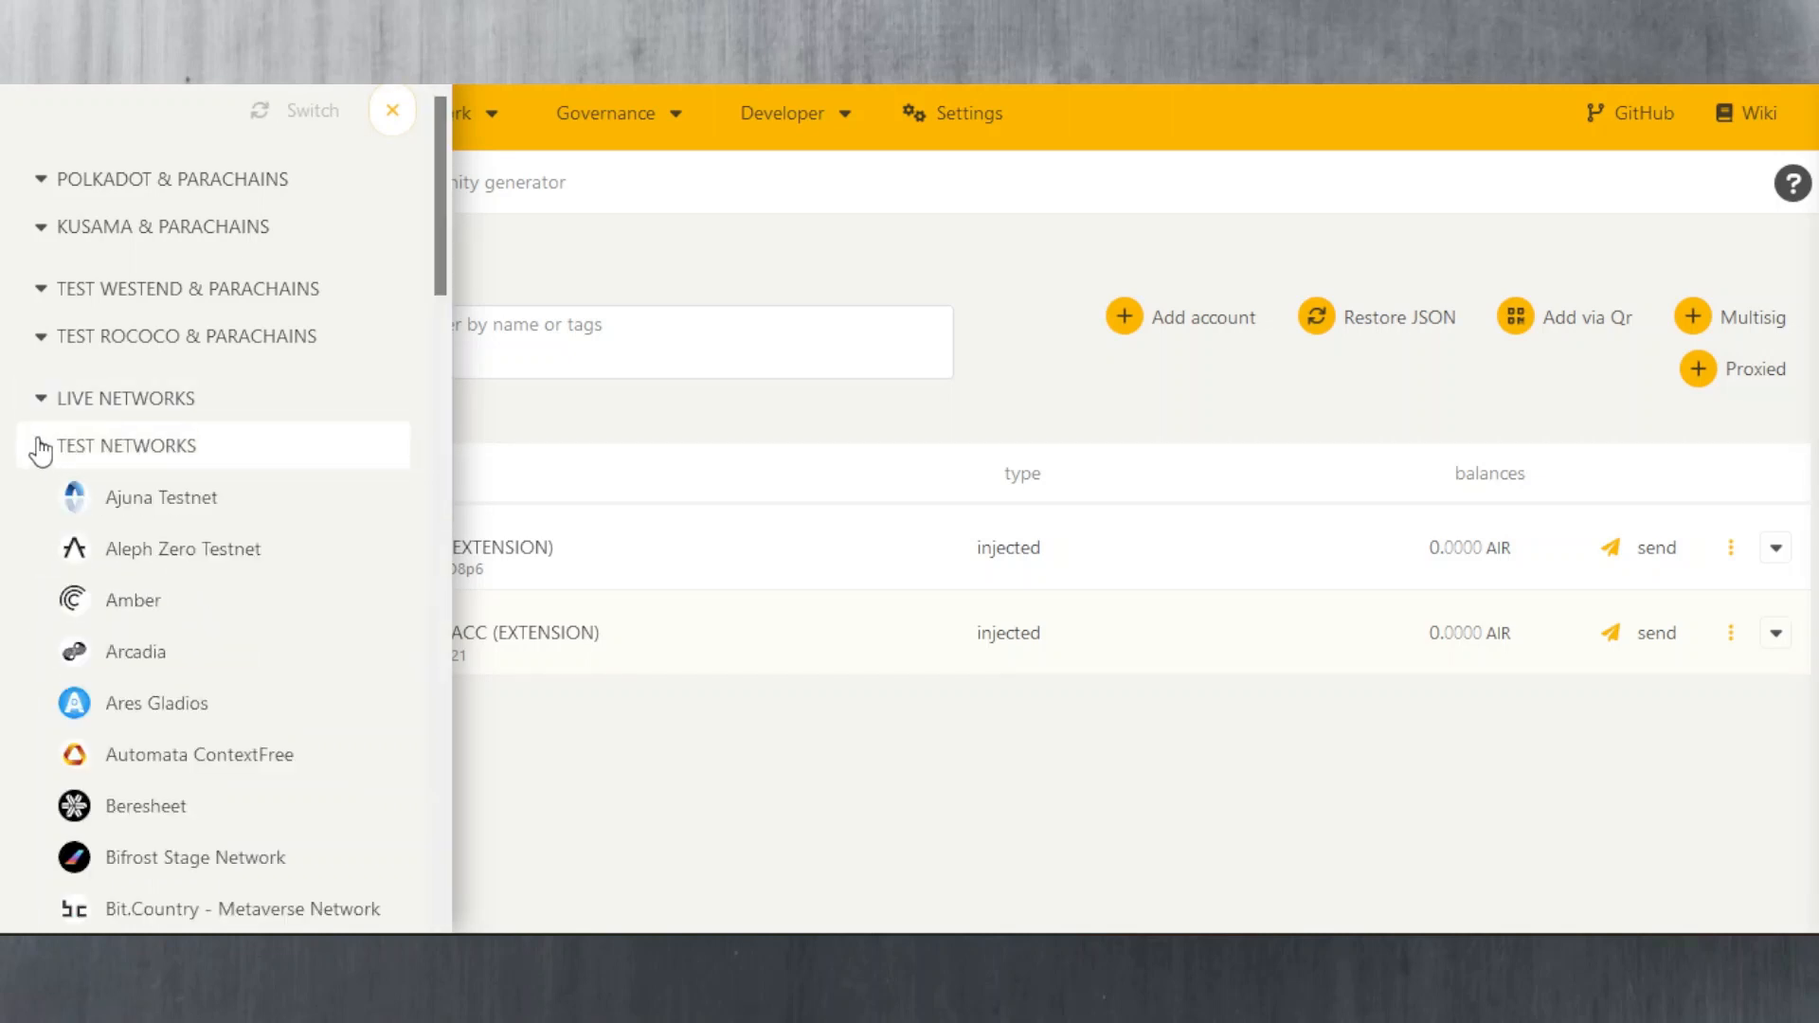
pyautogui.scroll(-1, 213, 492)
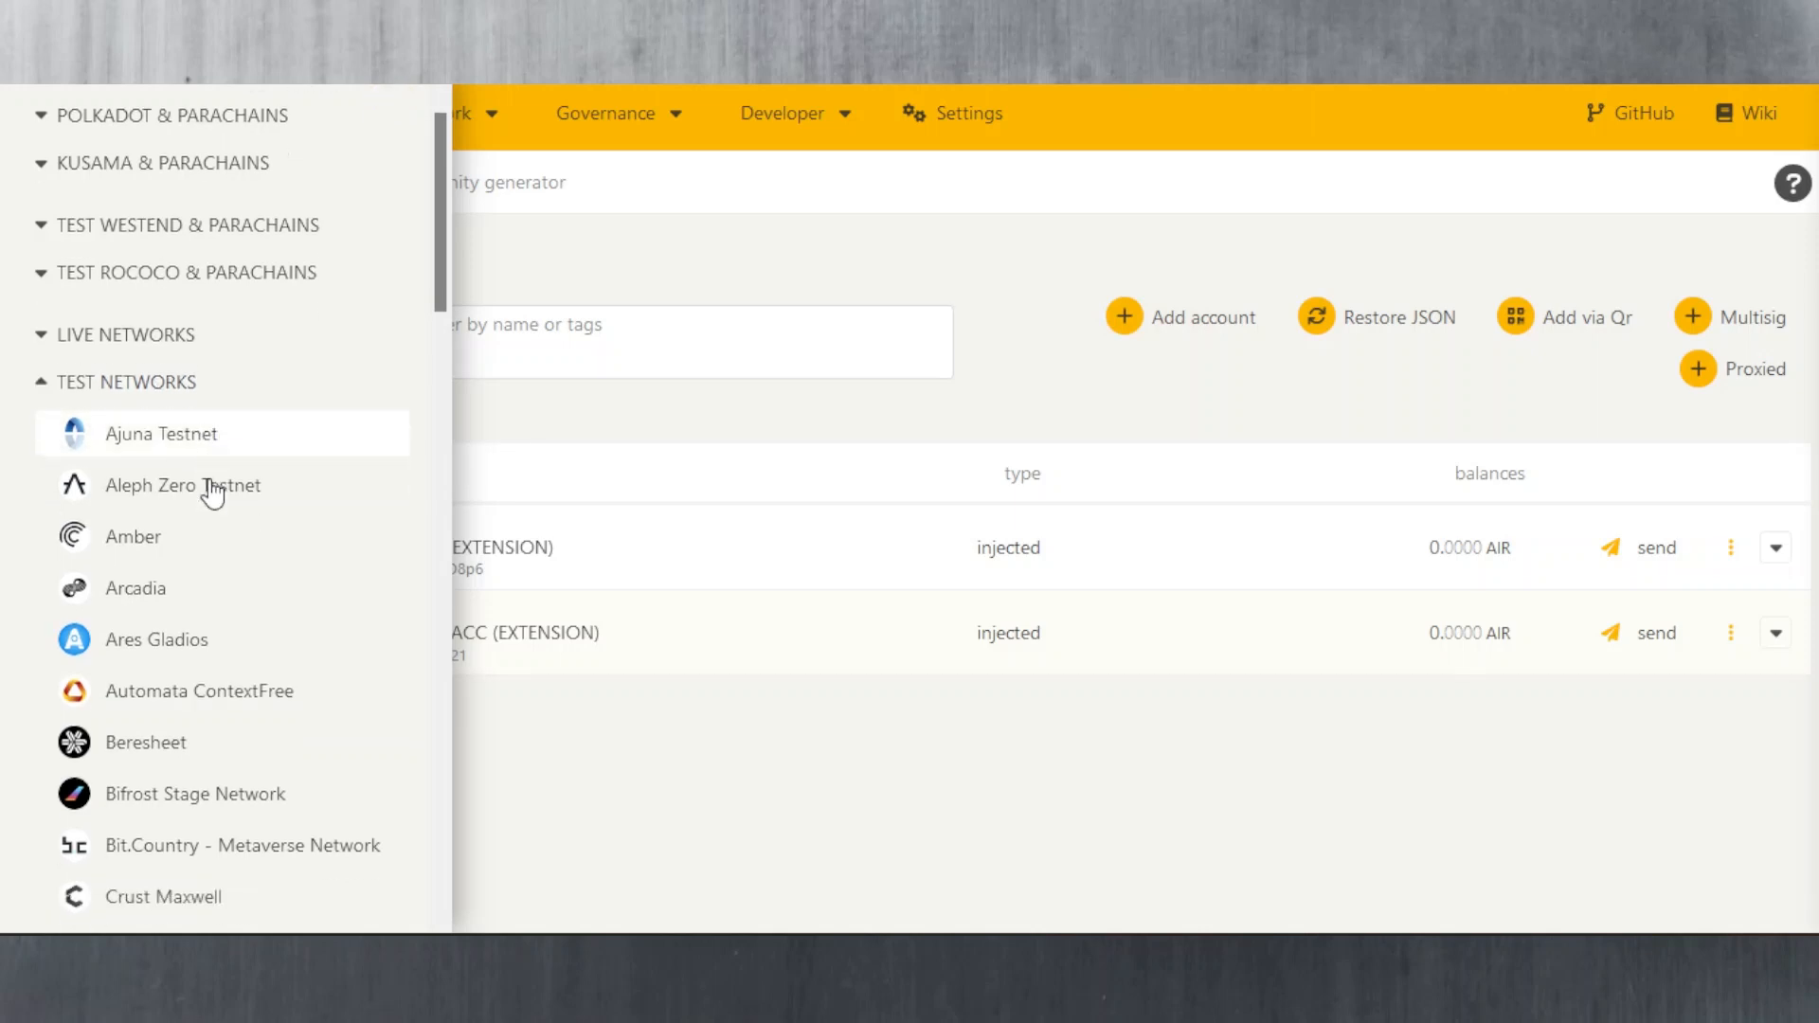
pyautogui.scroll(-1, 185, 663)
pyautogui.scroll(-5, 190, 725)
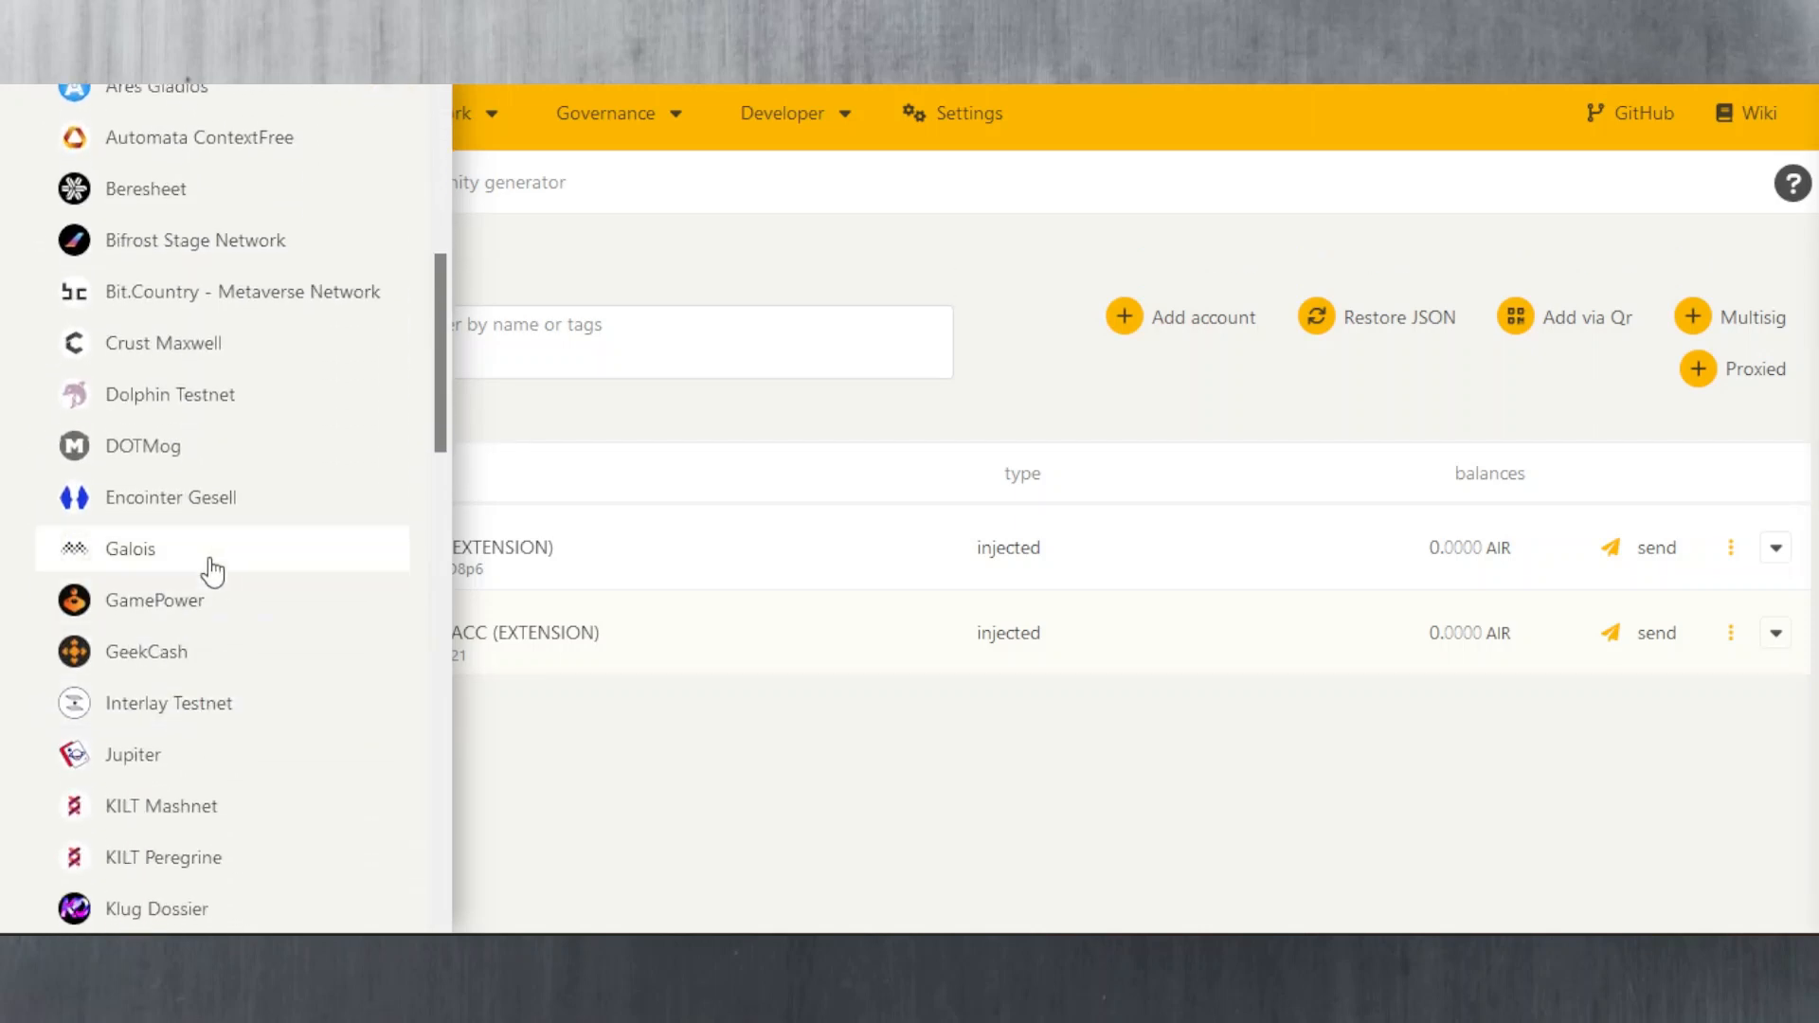
pyautogui.scroll(-12, 212, 571)
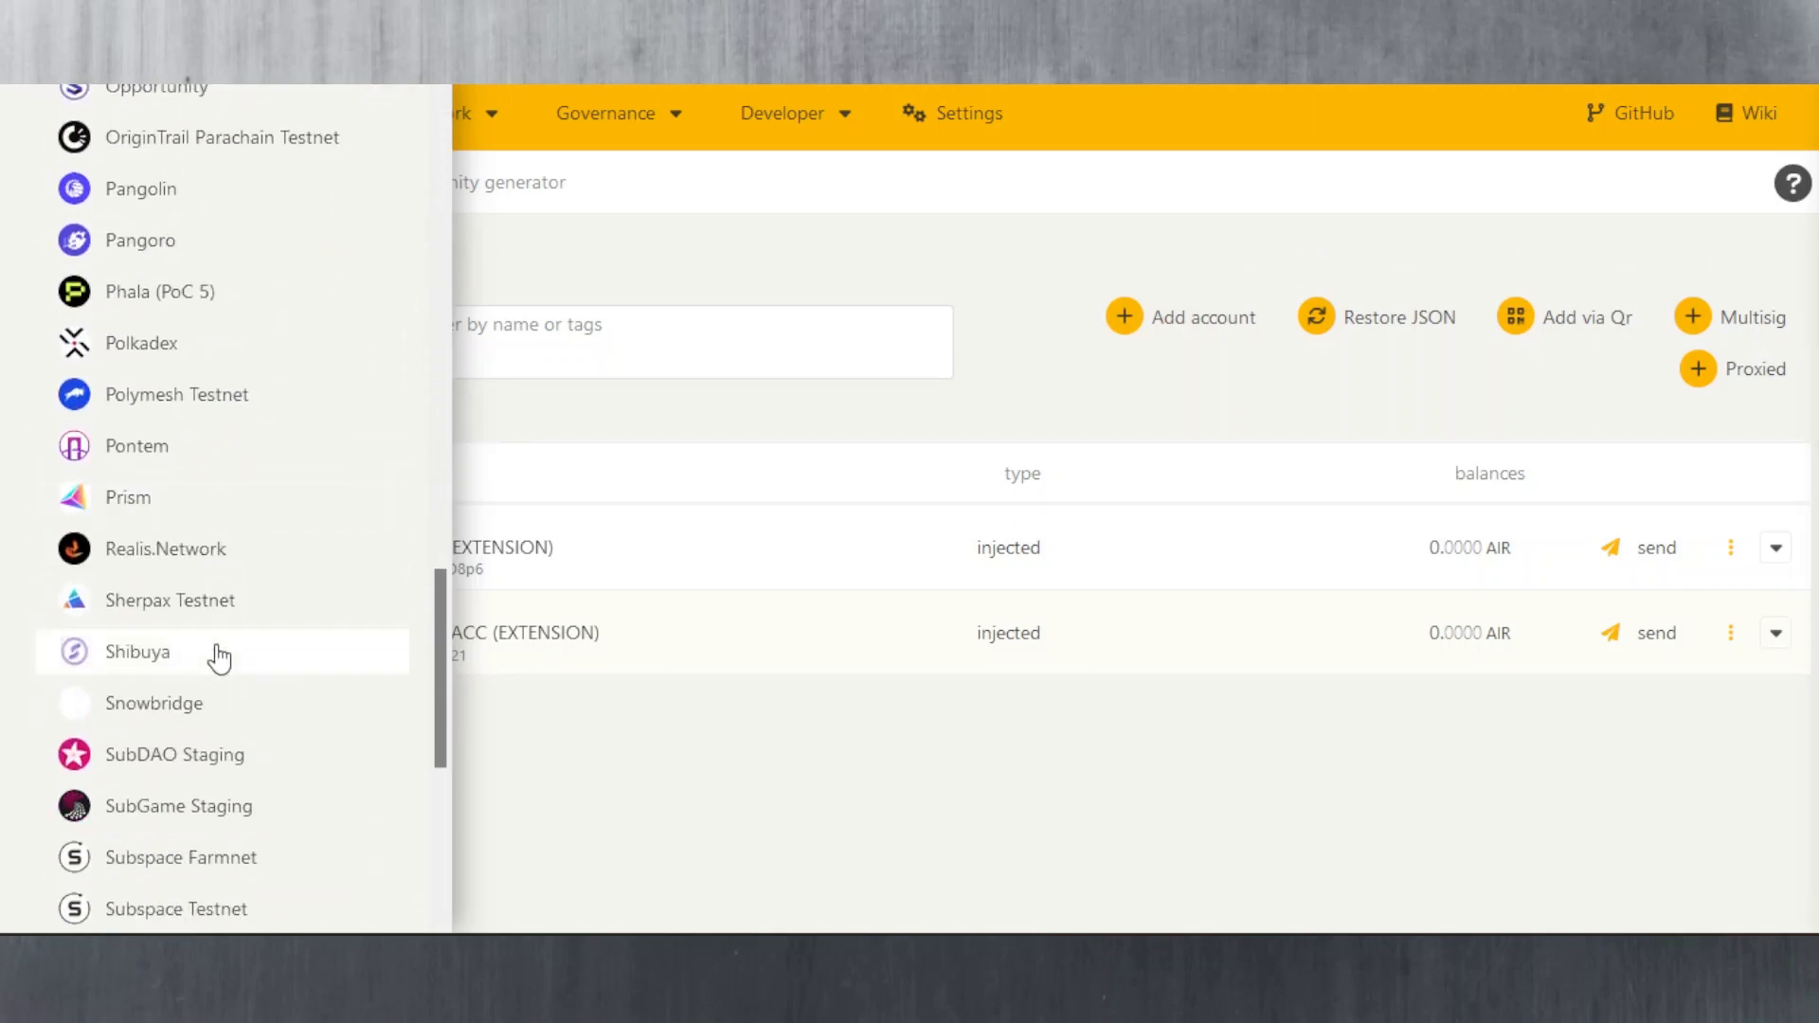
pyautogui.scroll(-2, 216, 653)
pyautogui.scroll(2, 219, 634)
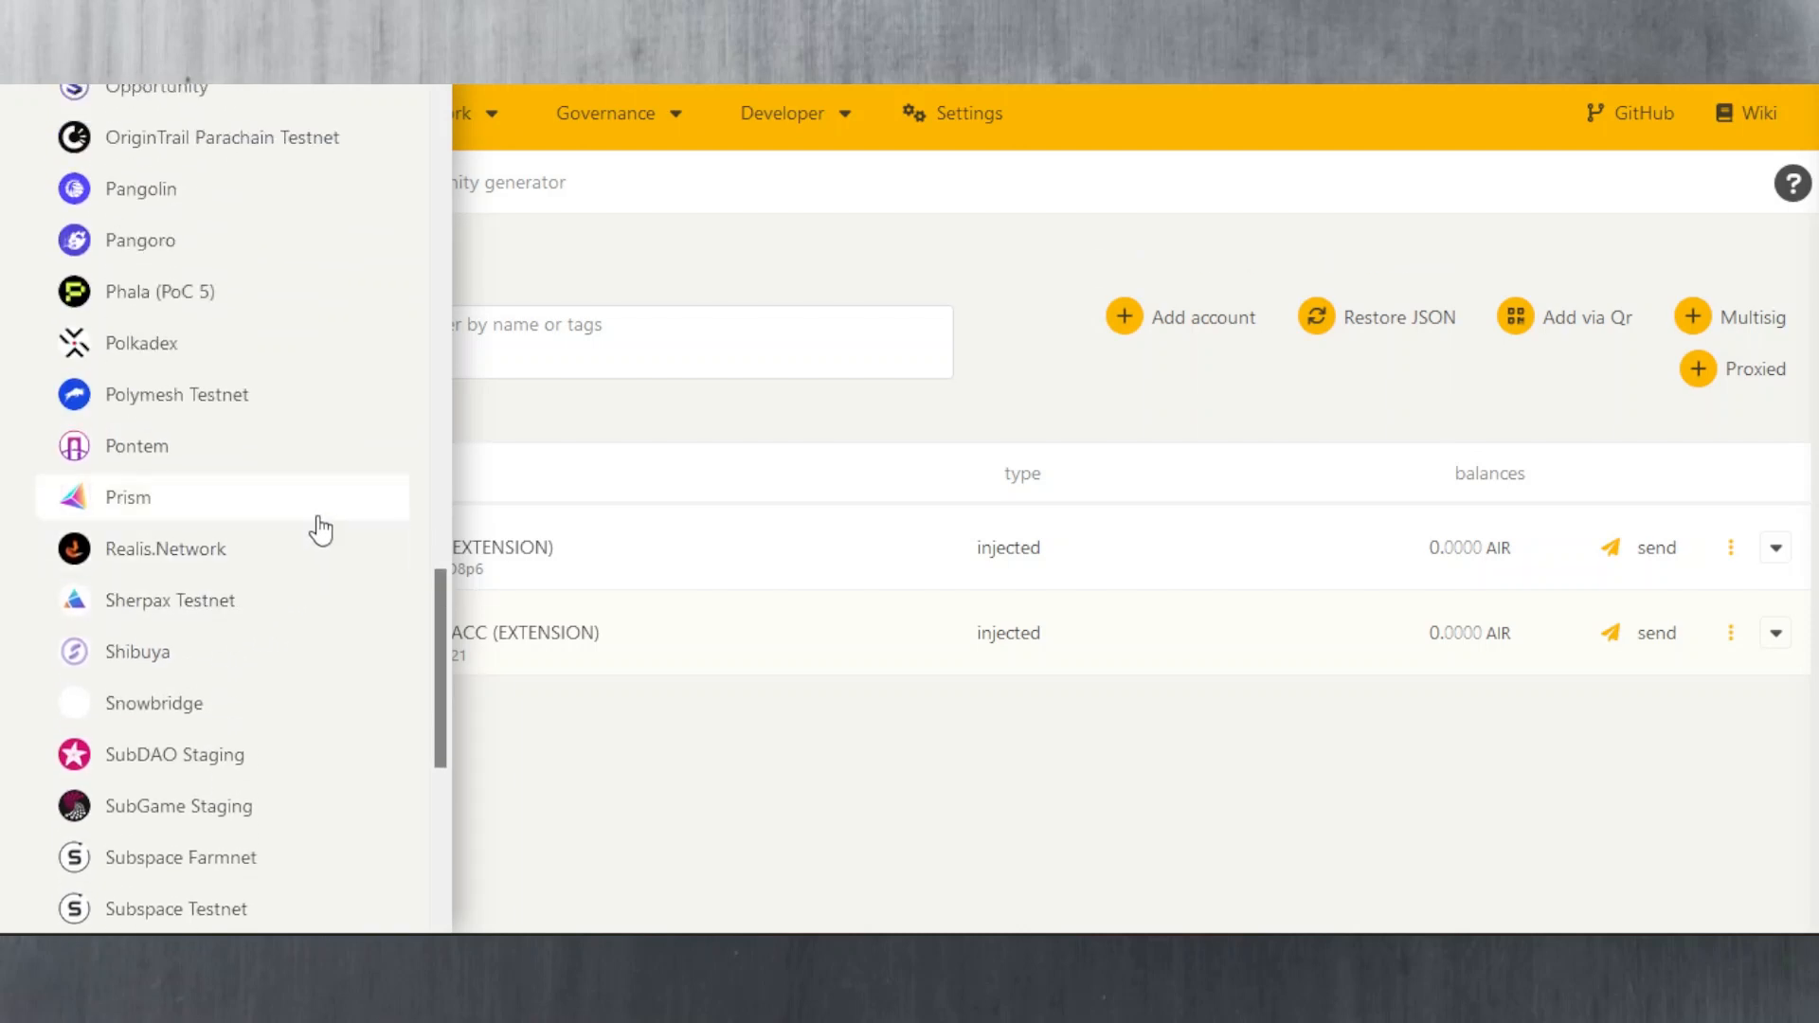
pyautogui.scroll(2, 320, 529)
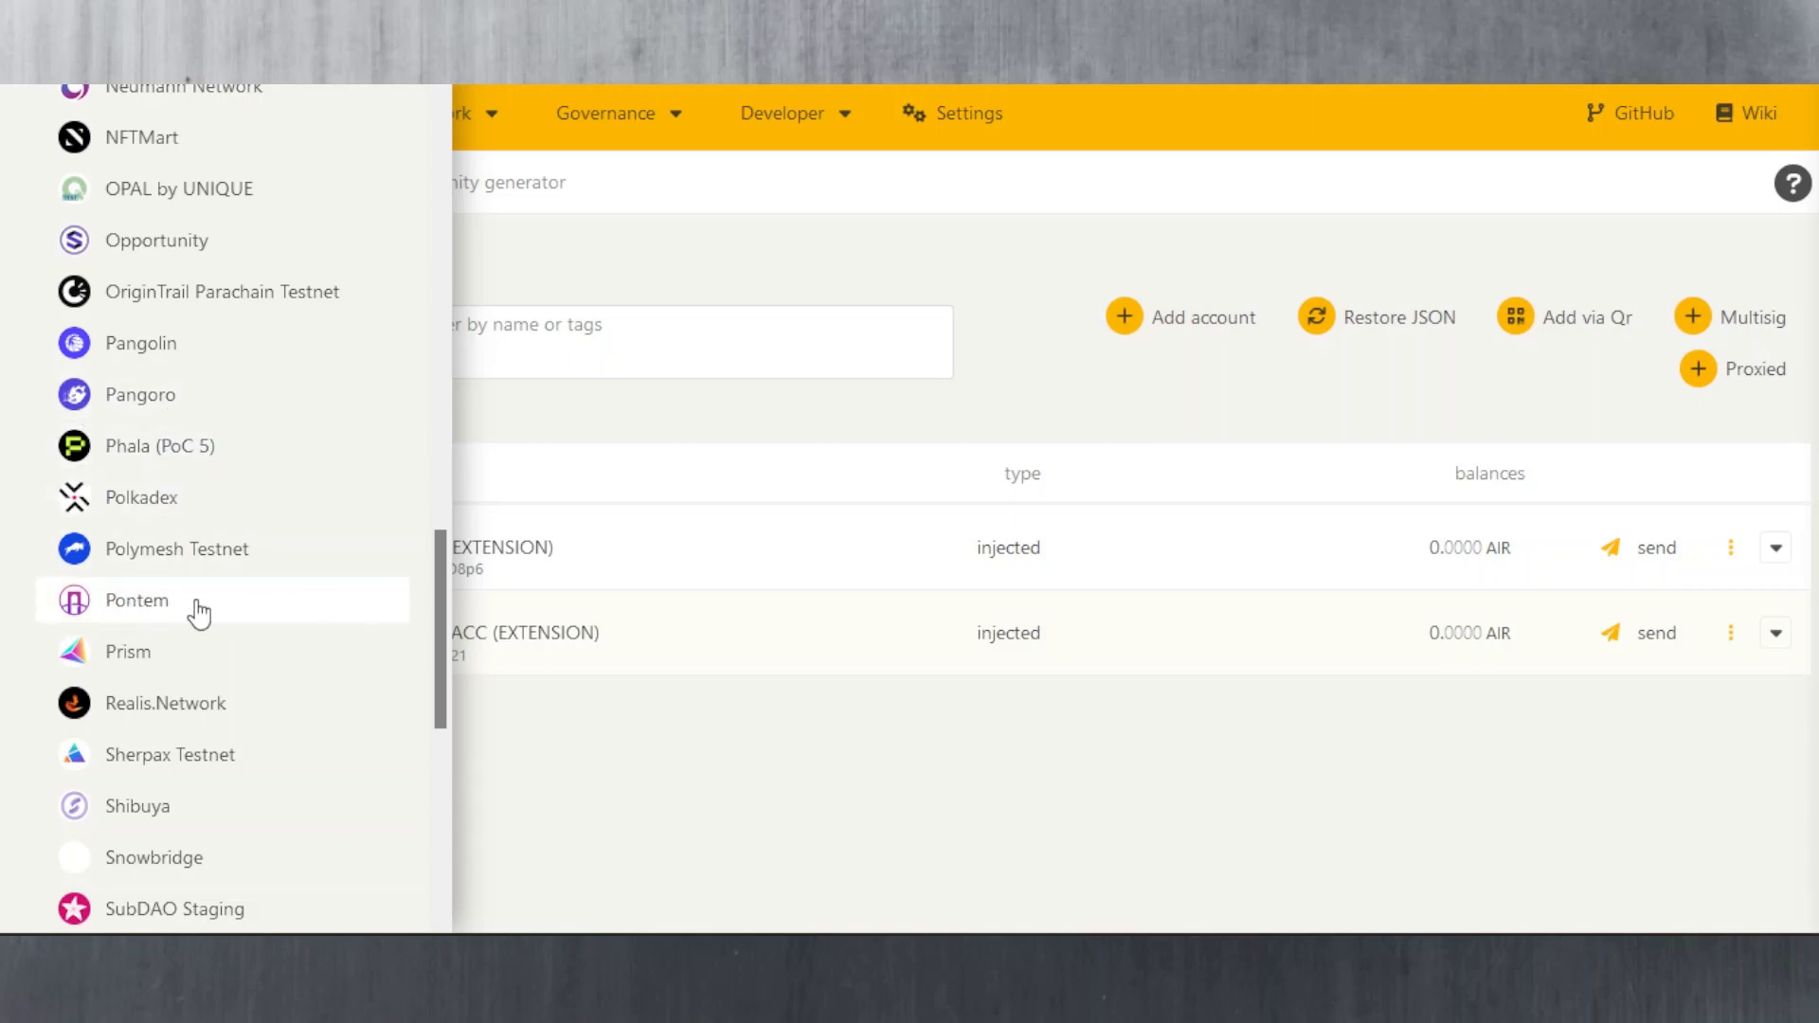
pyautogui.scroll(-4, 147, 510)
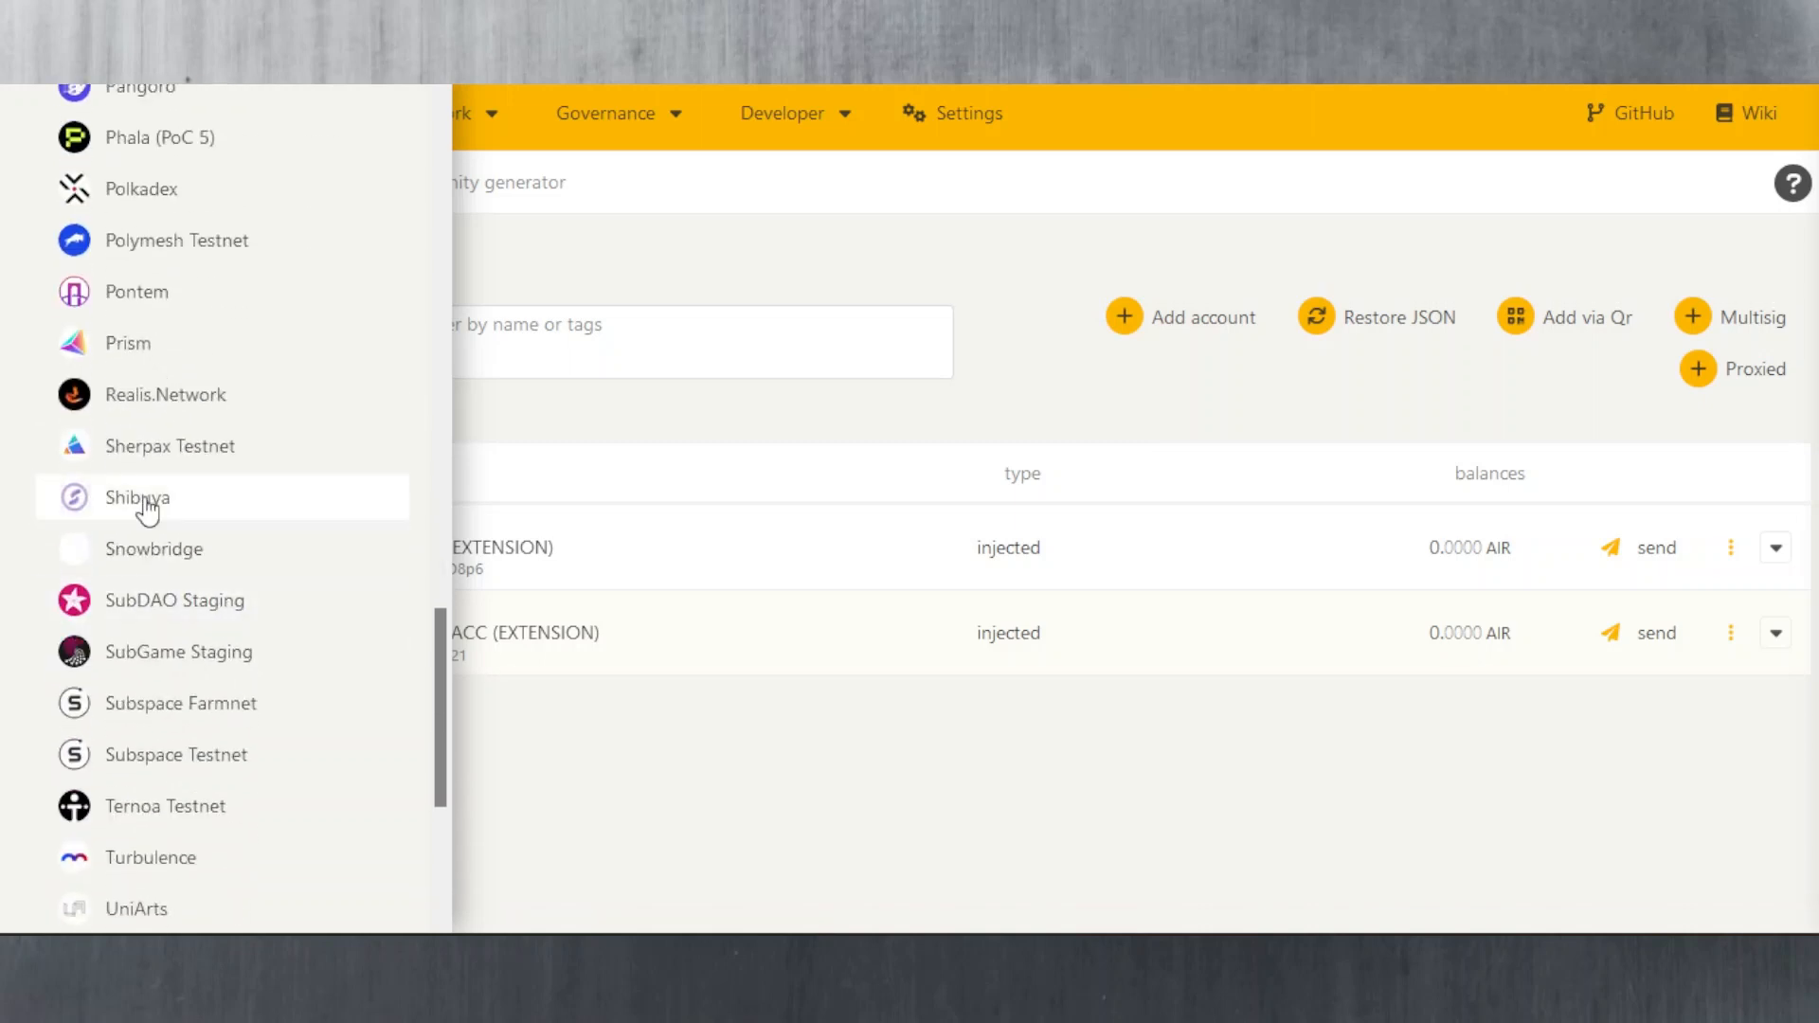
pyautogui.scroll(-2, 237, 650)
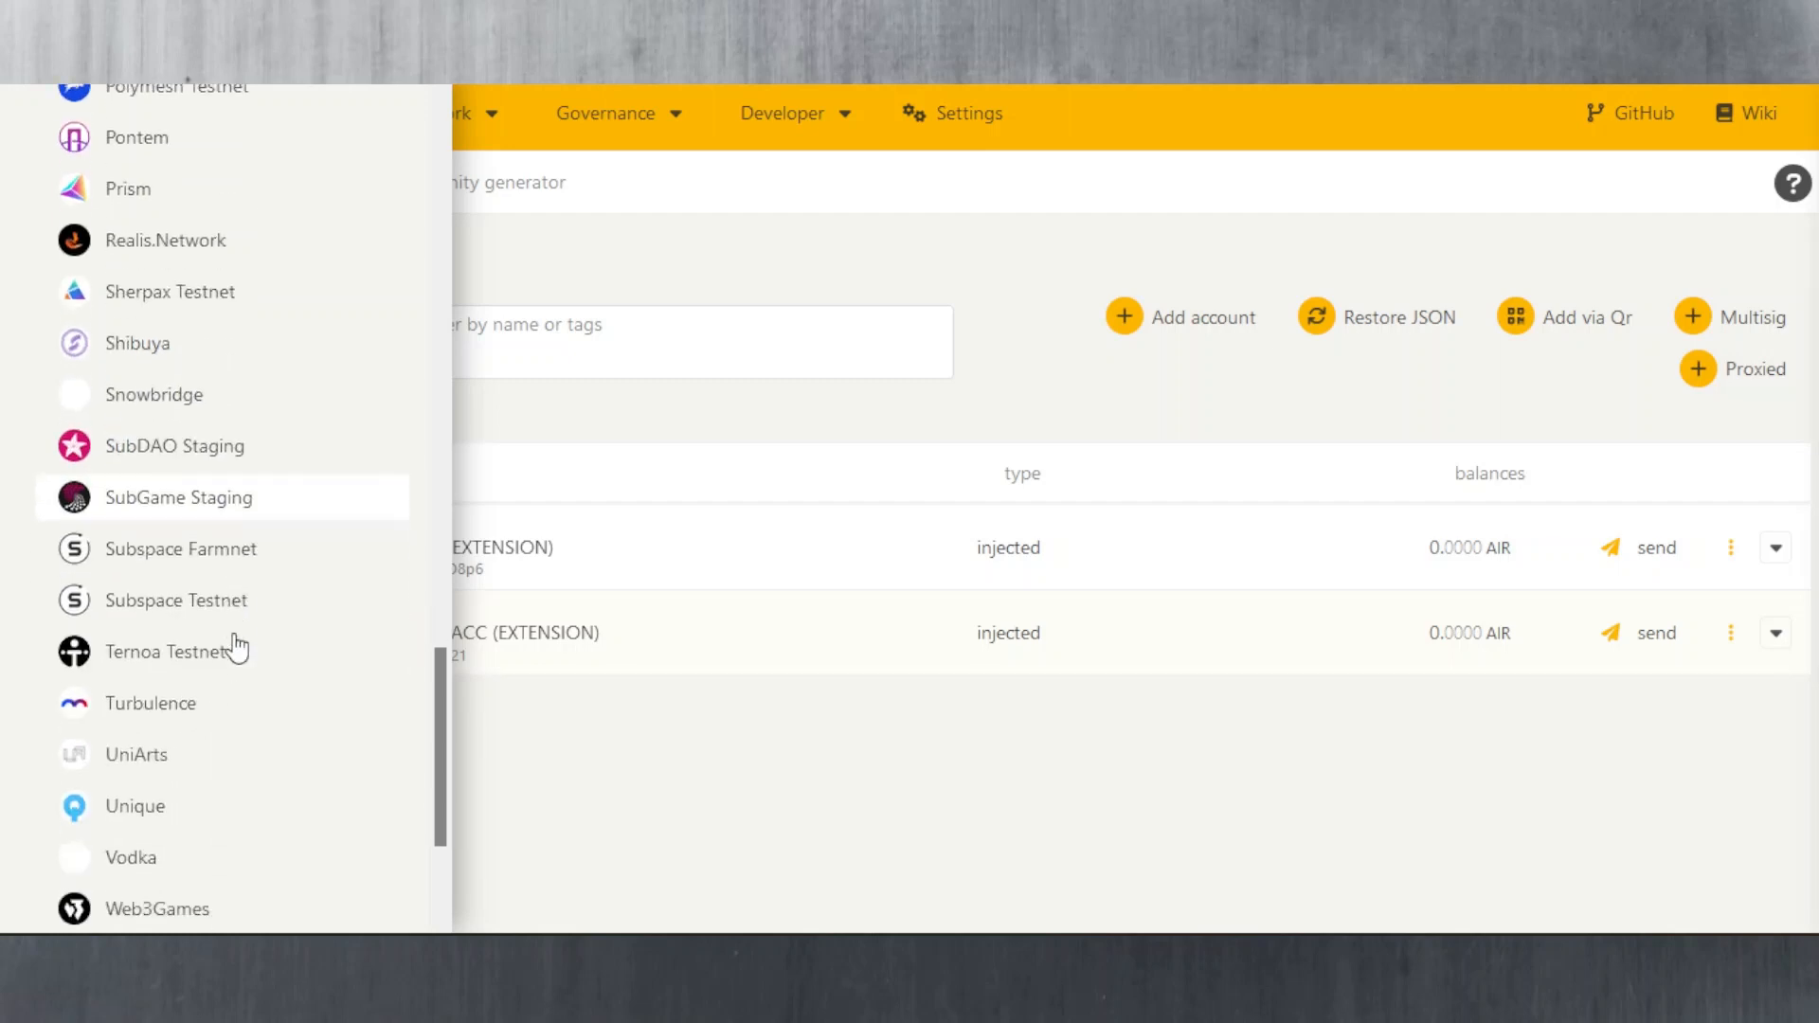
pyautogui.scroll(-3, 237, 650)
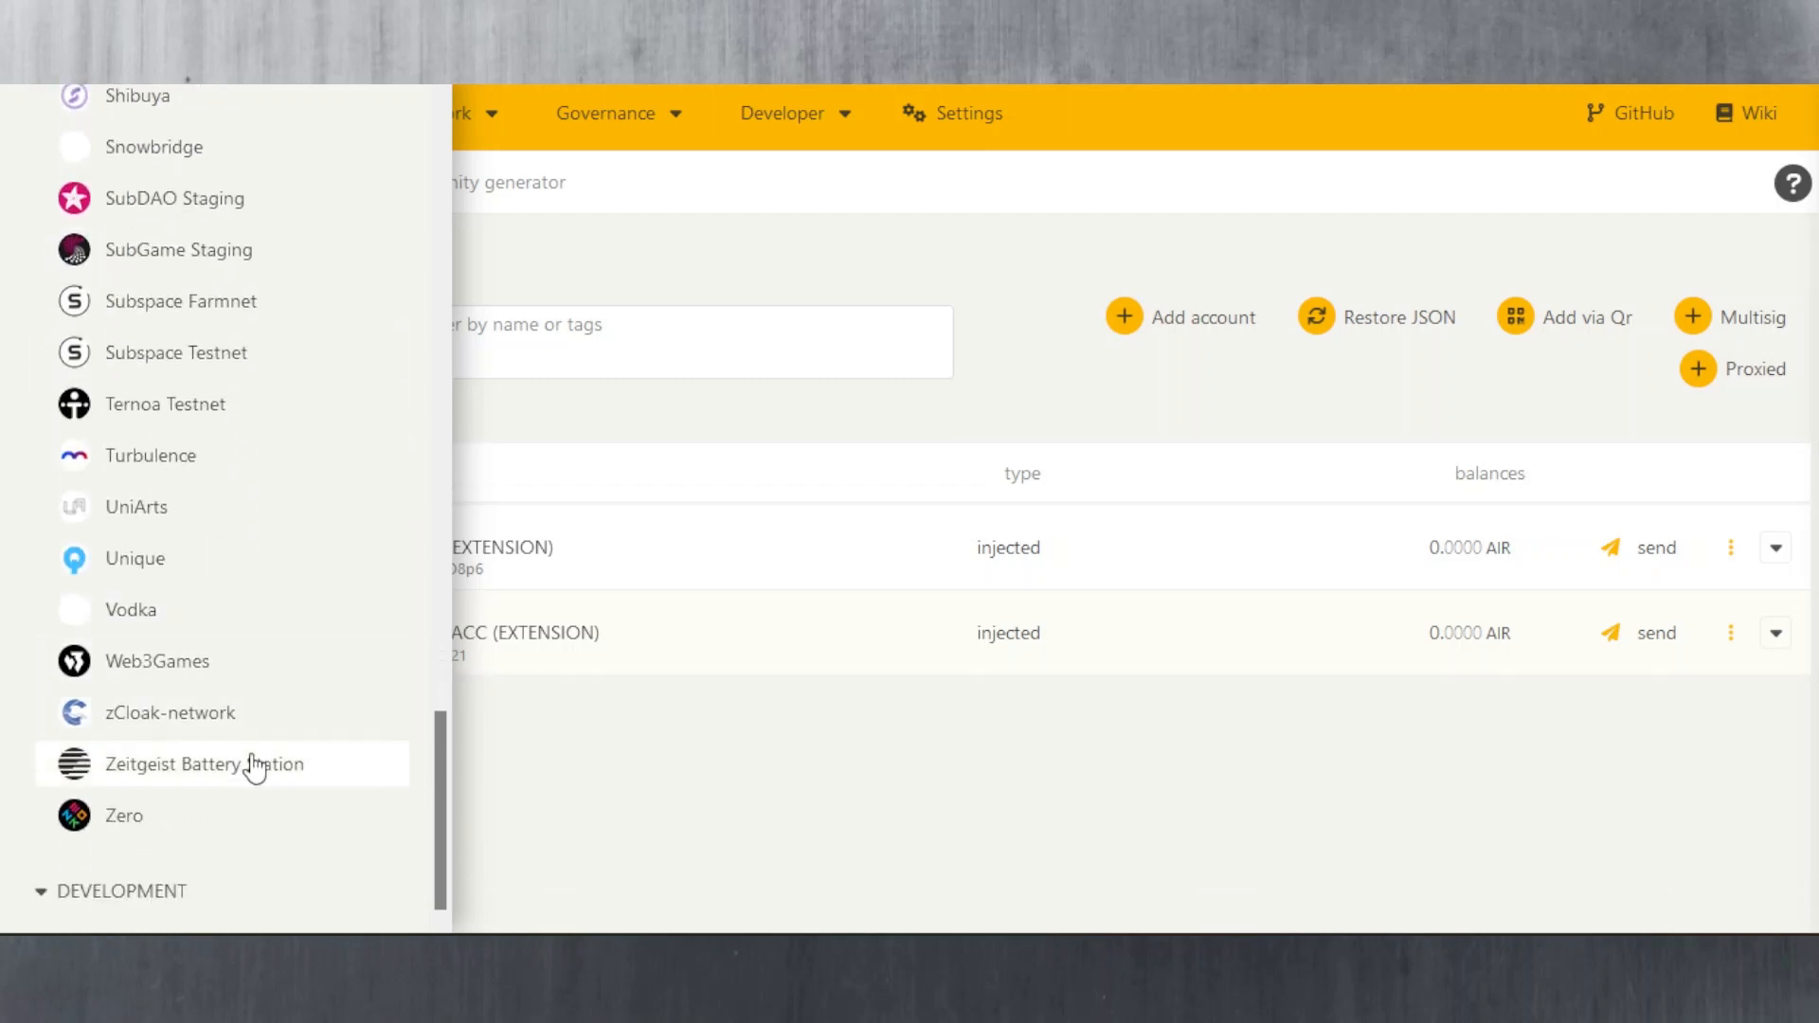
pyautogui.scroll(20, 242, 787)
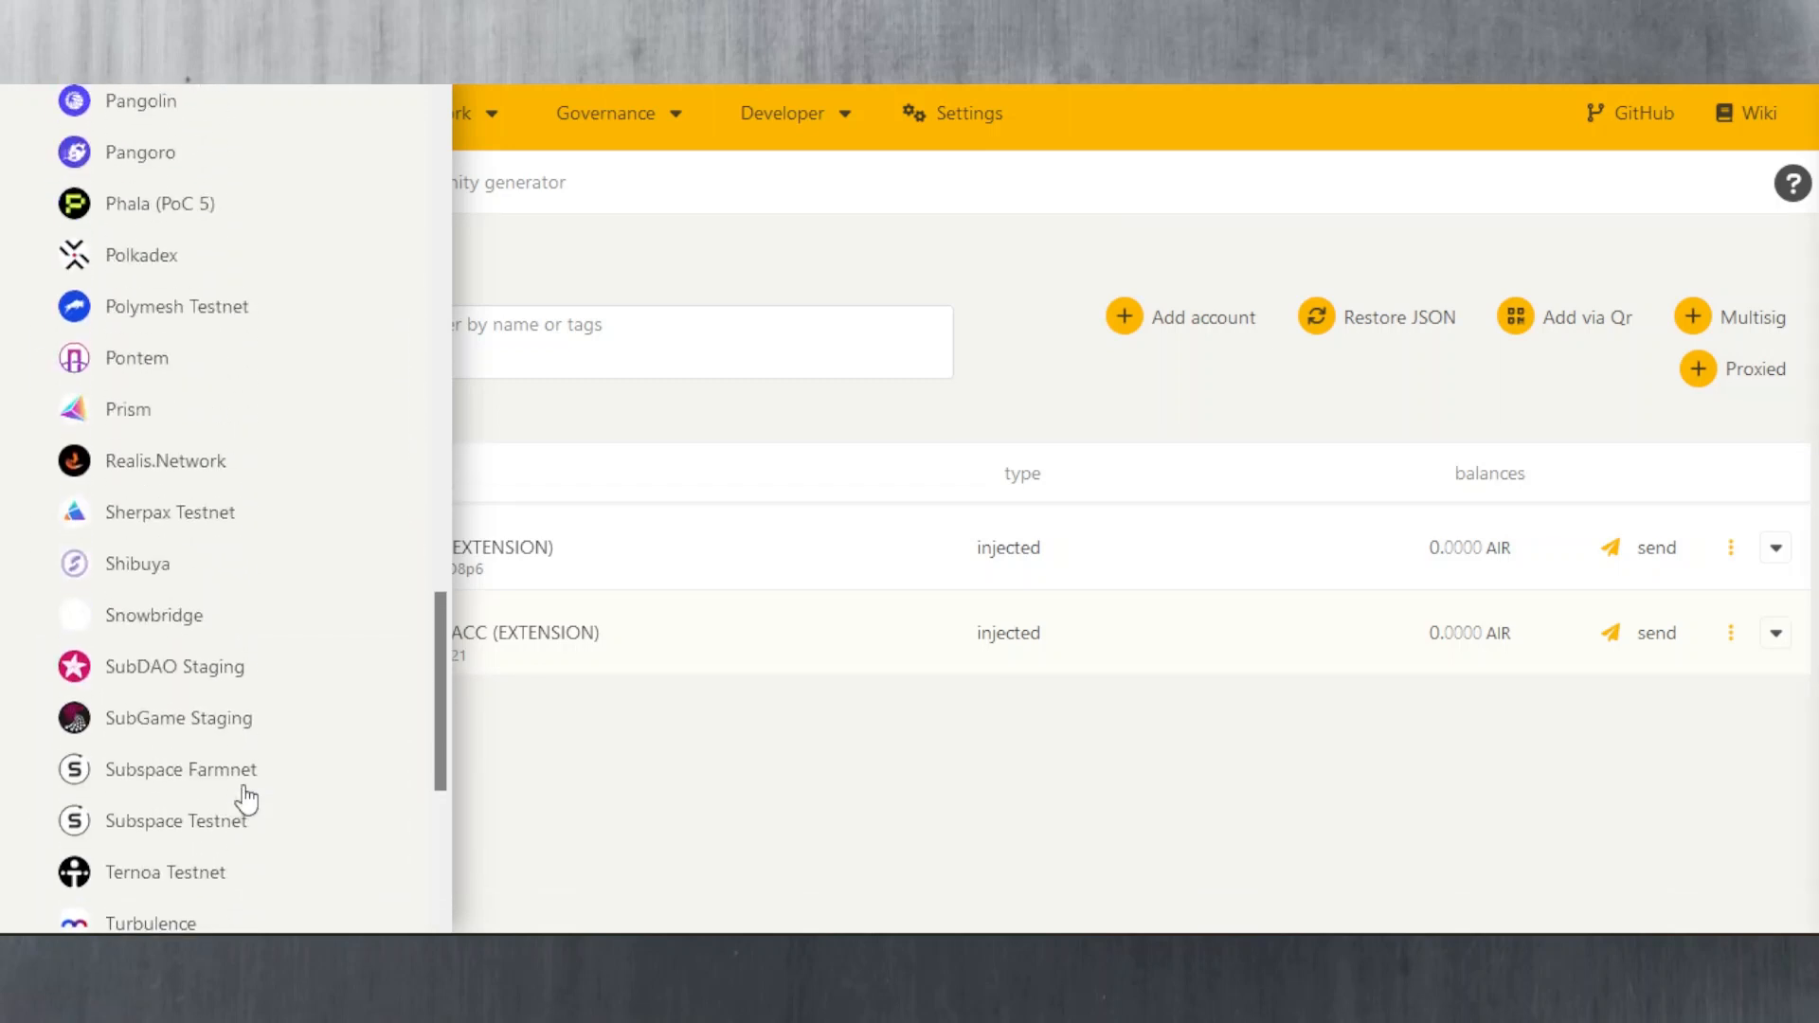
pyautogui.scroll(10, 211, 526)
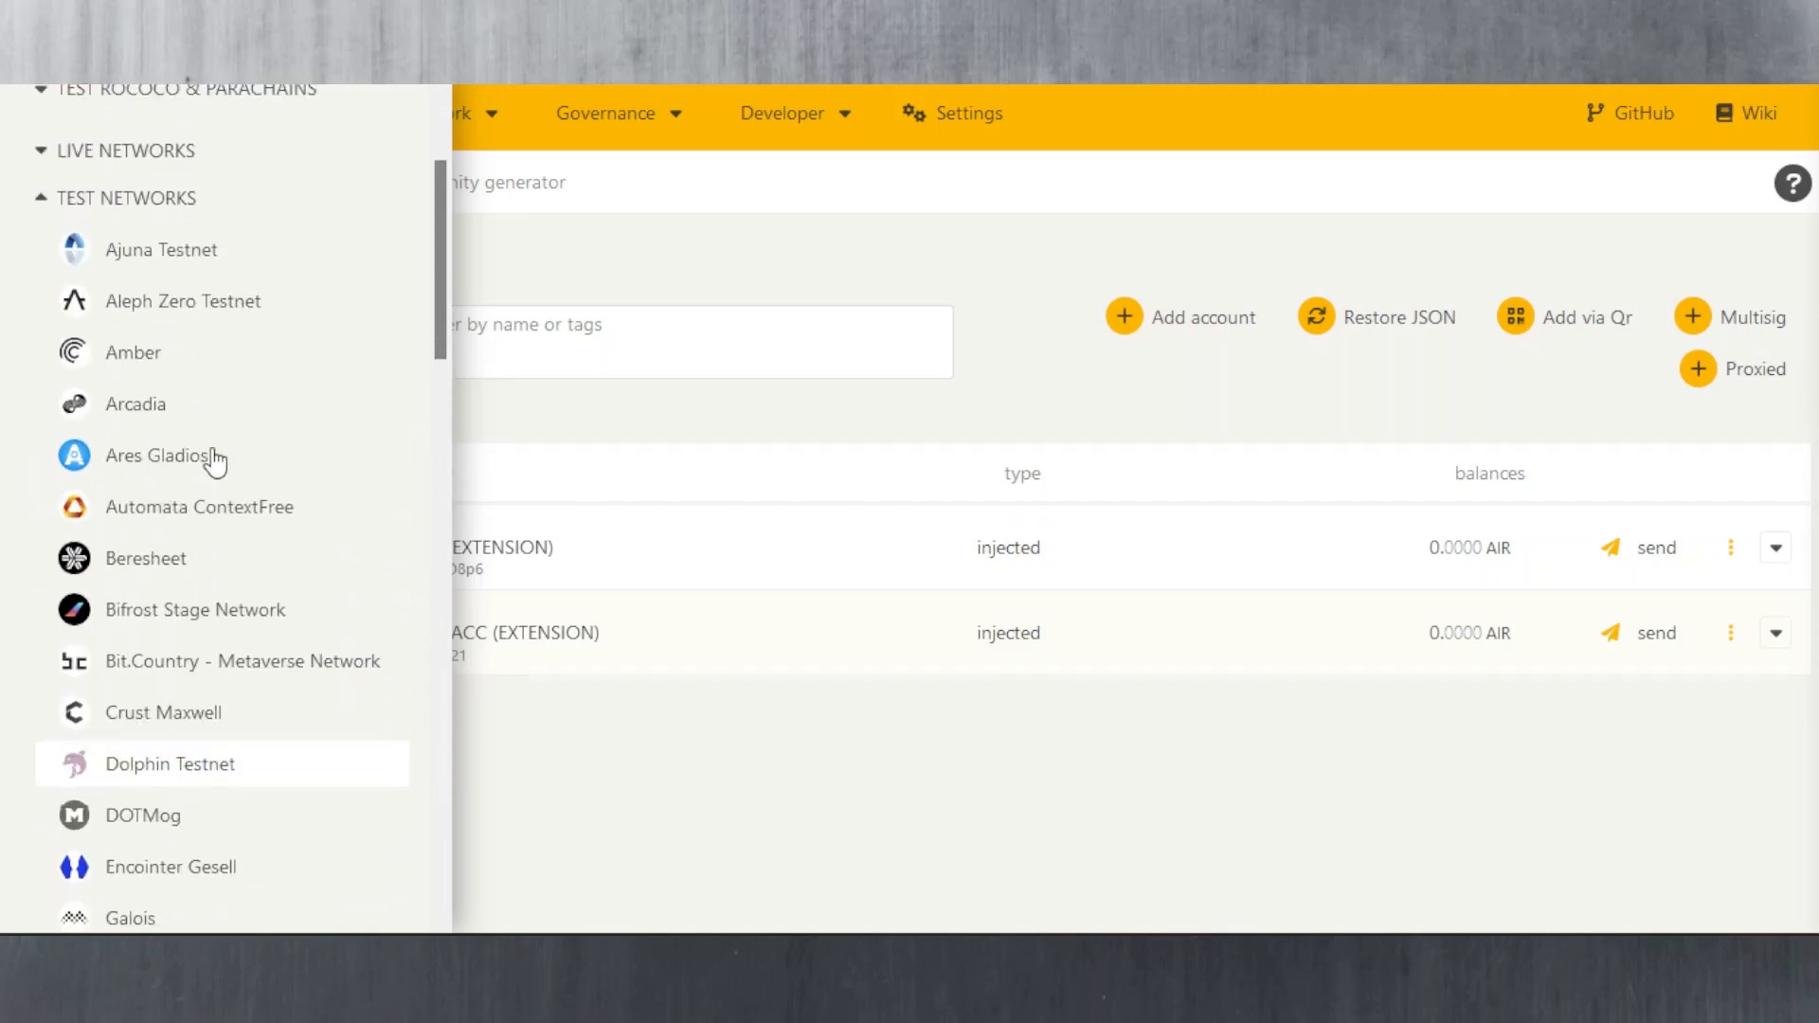
# Step: Collapse the test networks, examine the development group's local node and custom endpoint options, and close the network selection
pyautogui.click(64, 441)
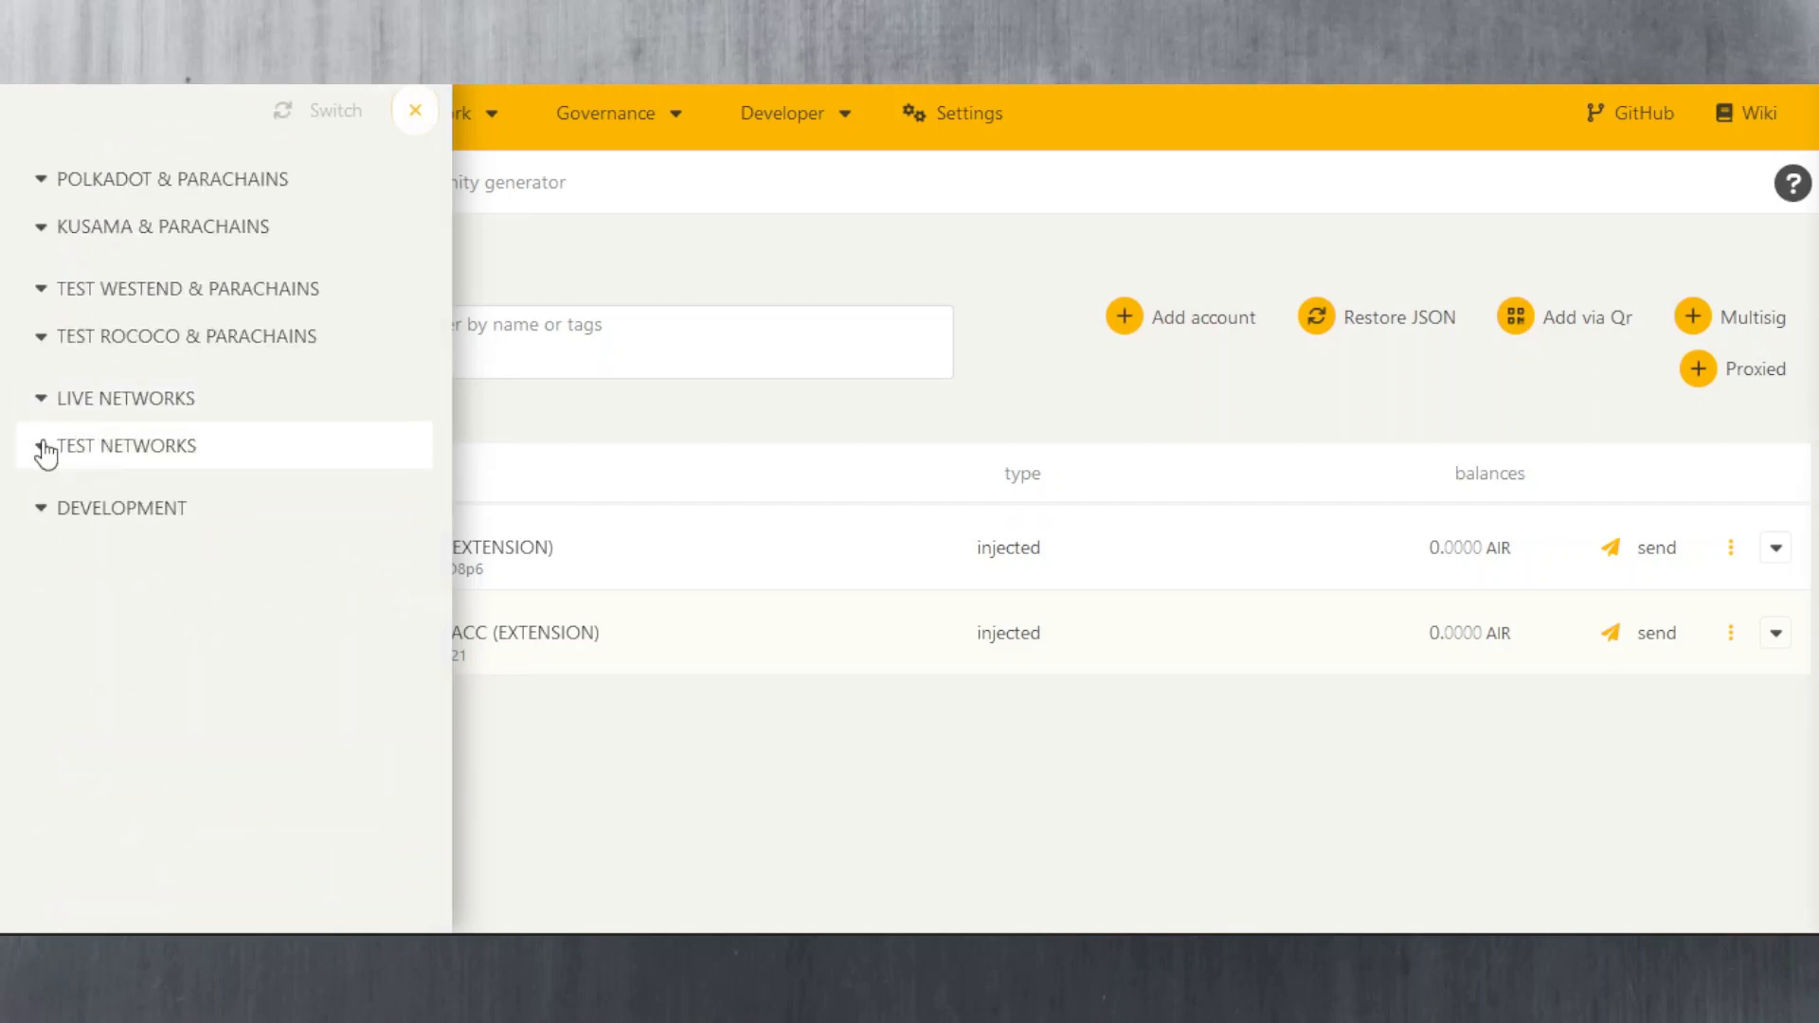
pyautogui.click(41, 512)
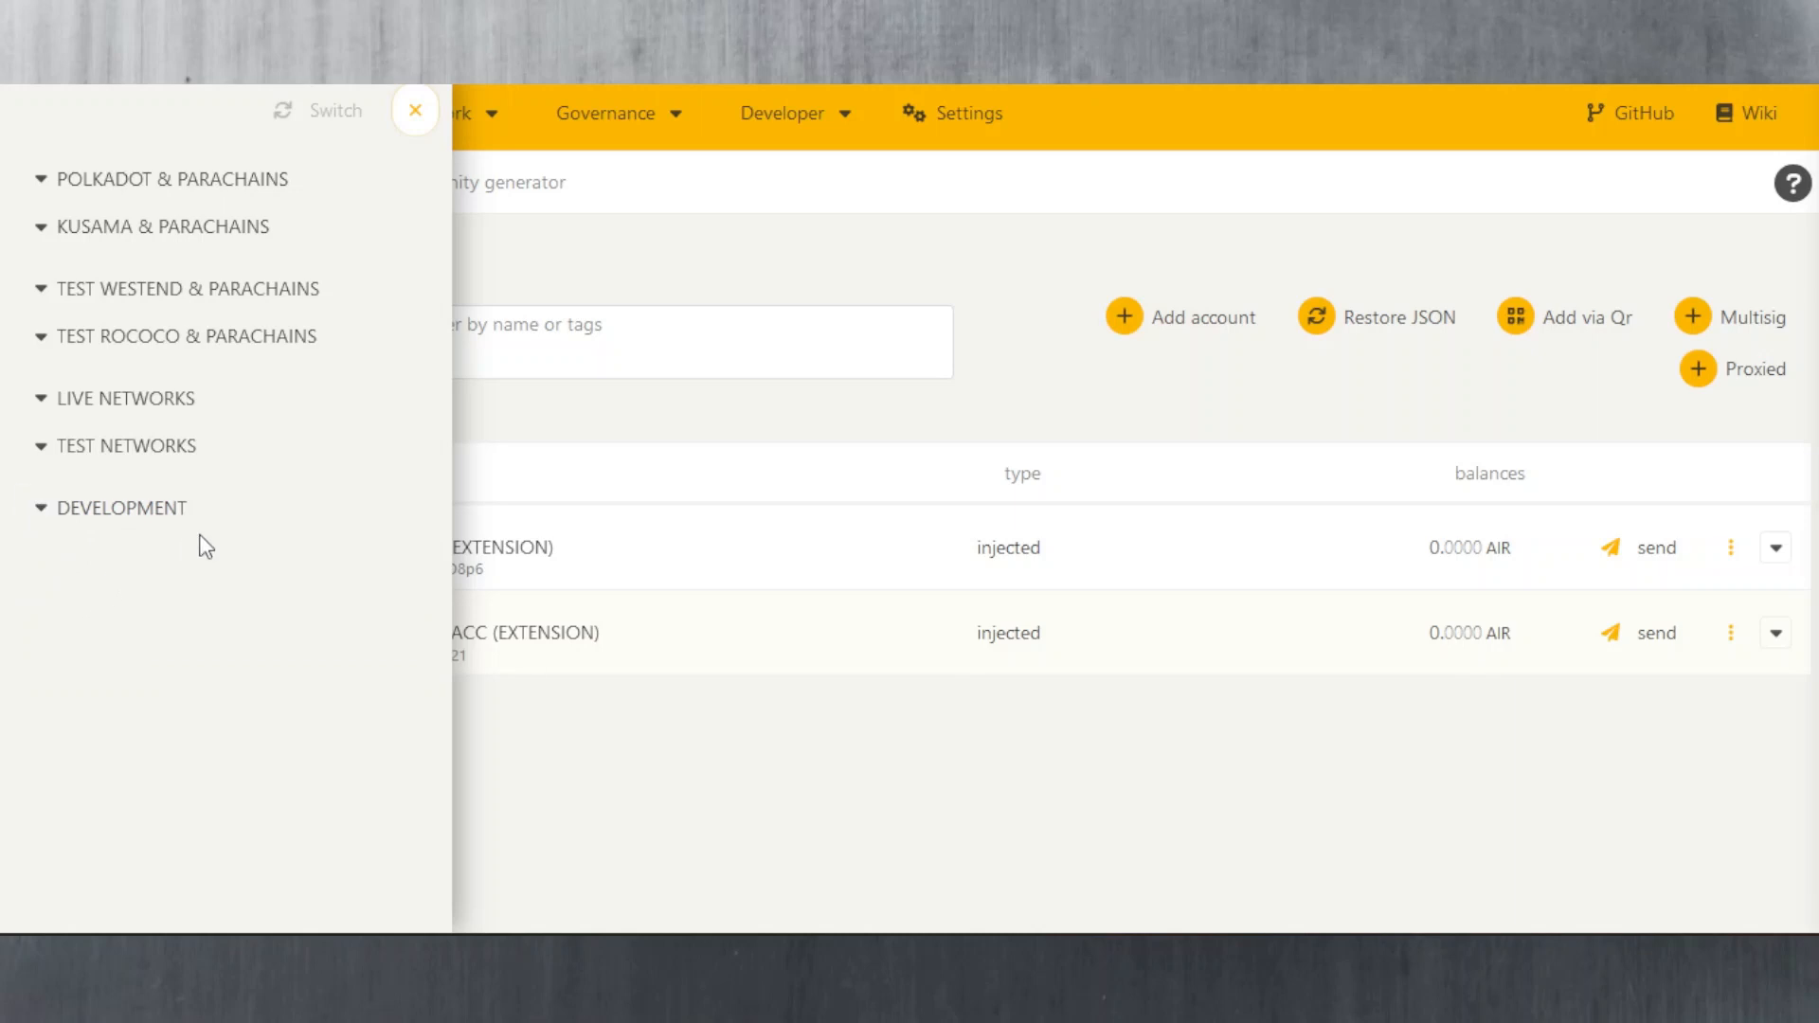
pyautogui.click(51, 512)
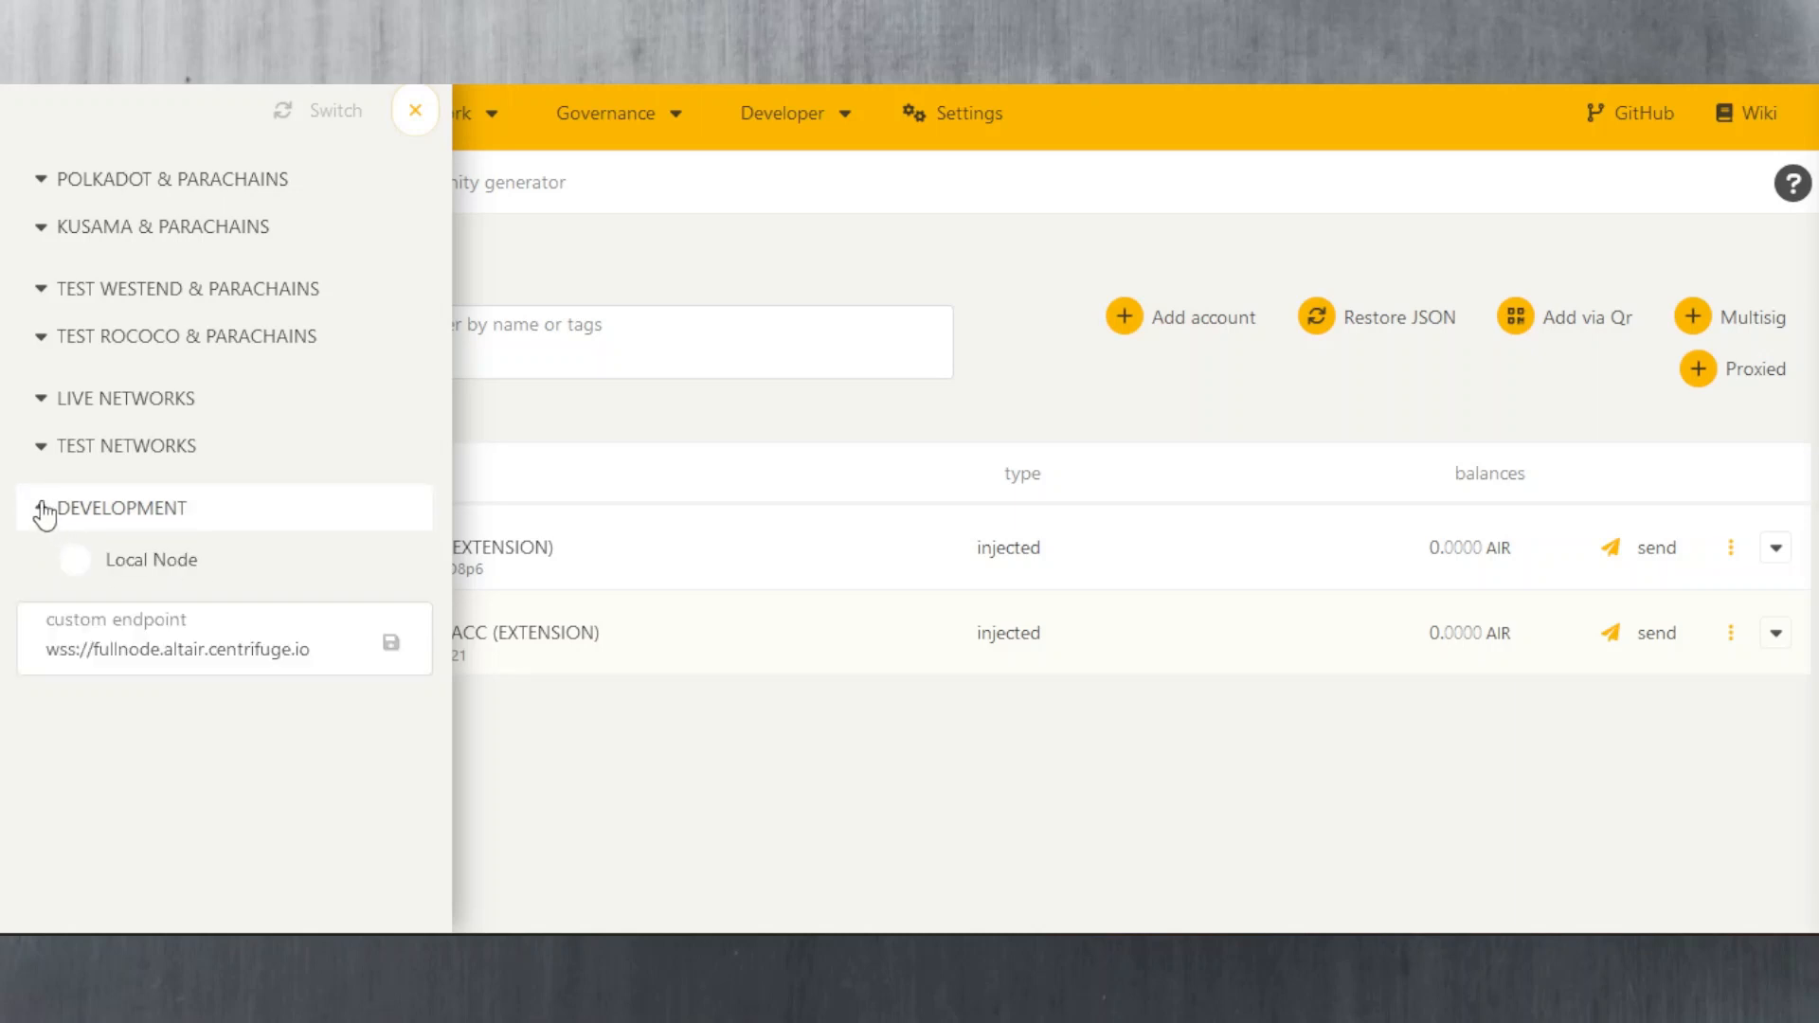
pyautogui.click(48, 514)
pyautogui.click(417, 111)
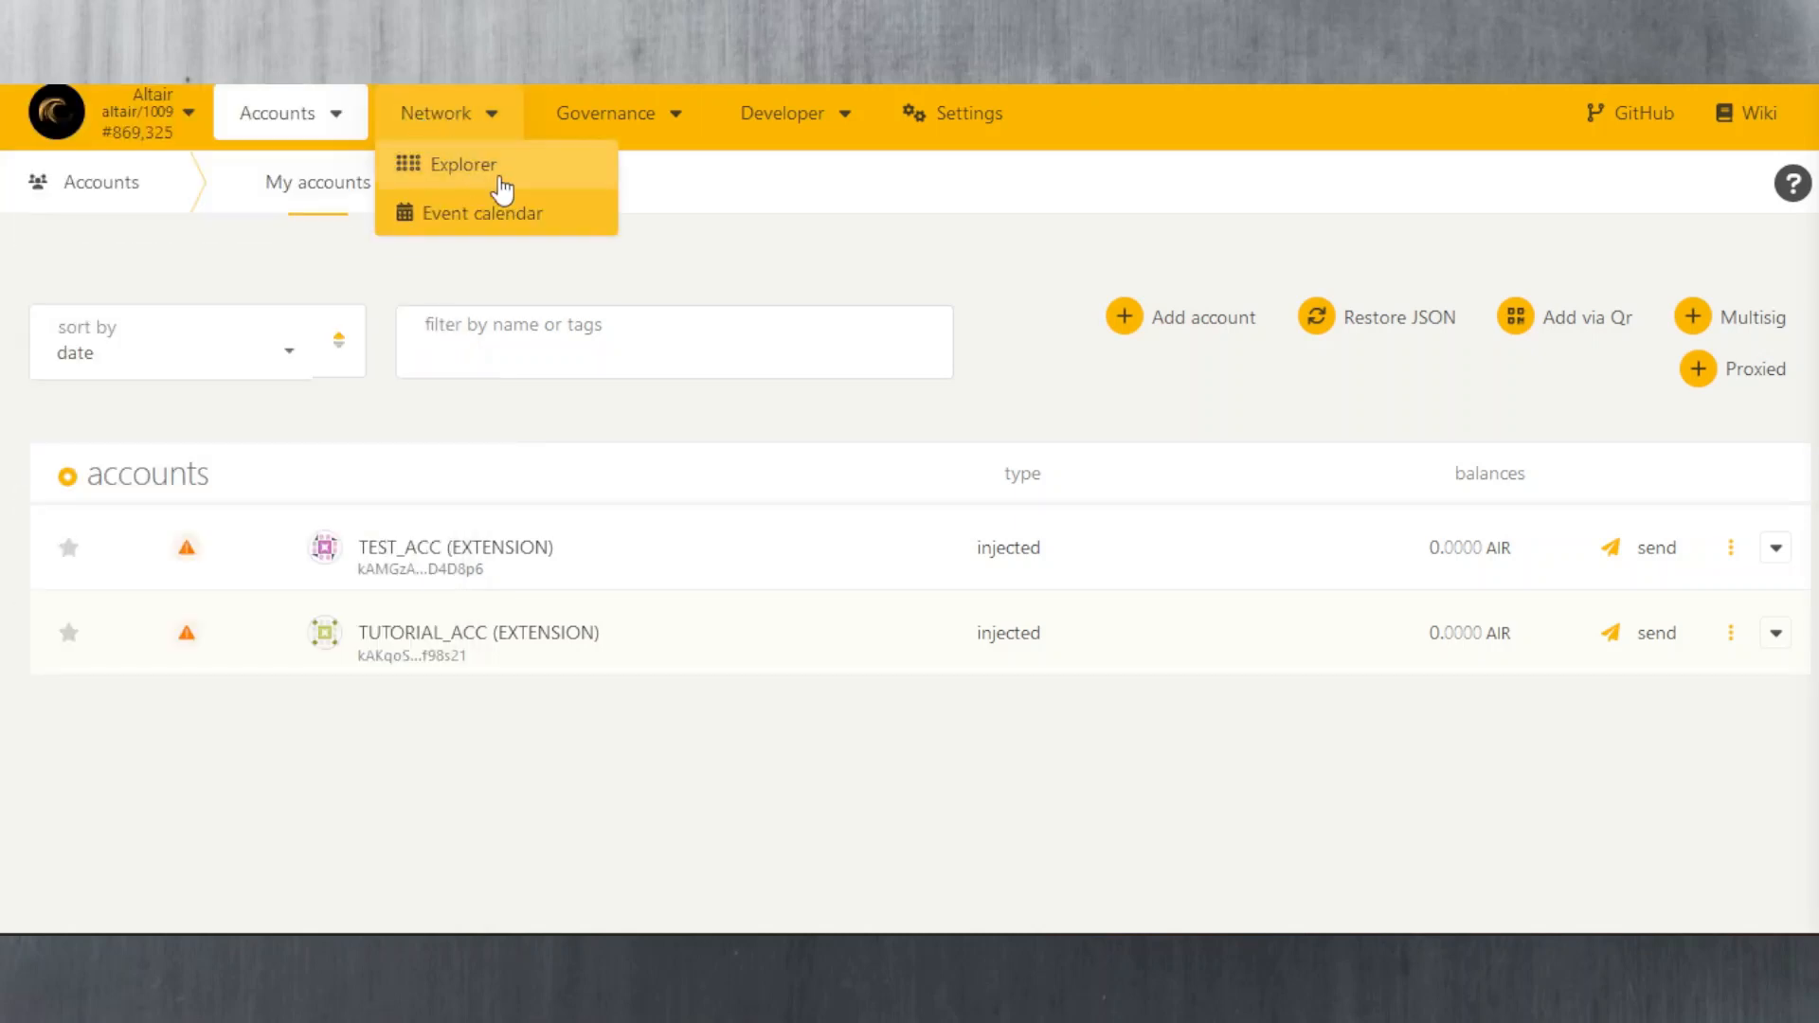
# Step: Switch the connected network from Altair to Kusama via Parity
pyautogui.click(179, 116)
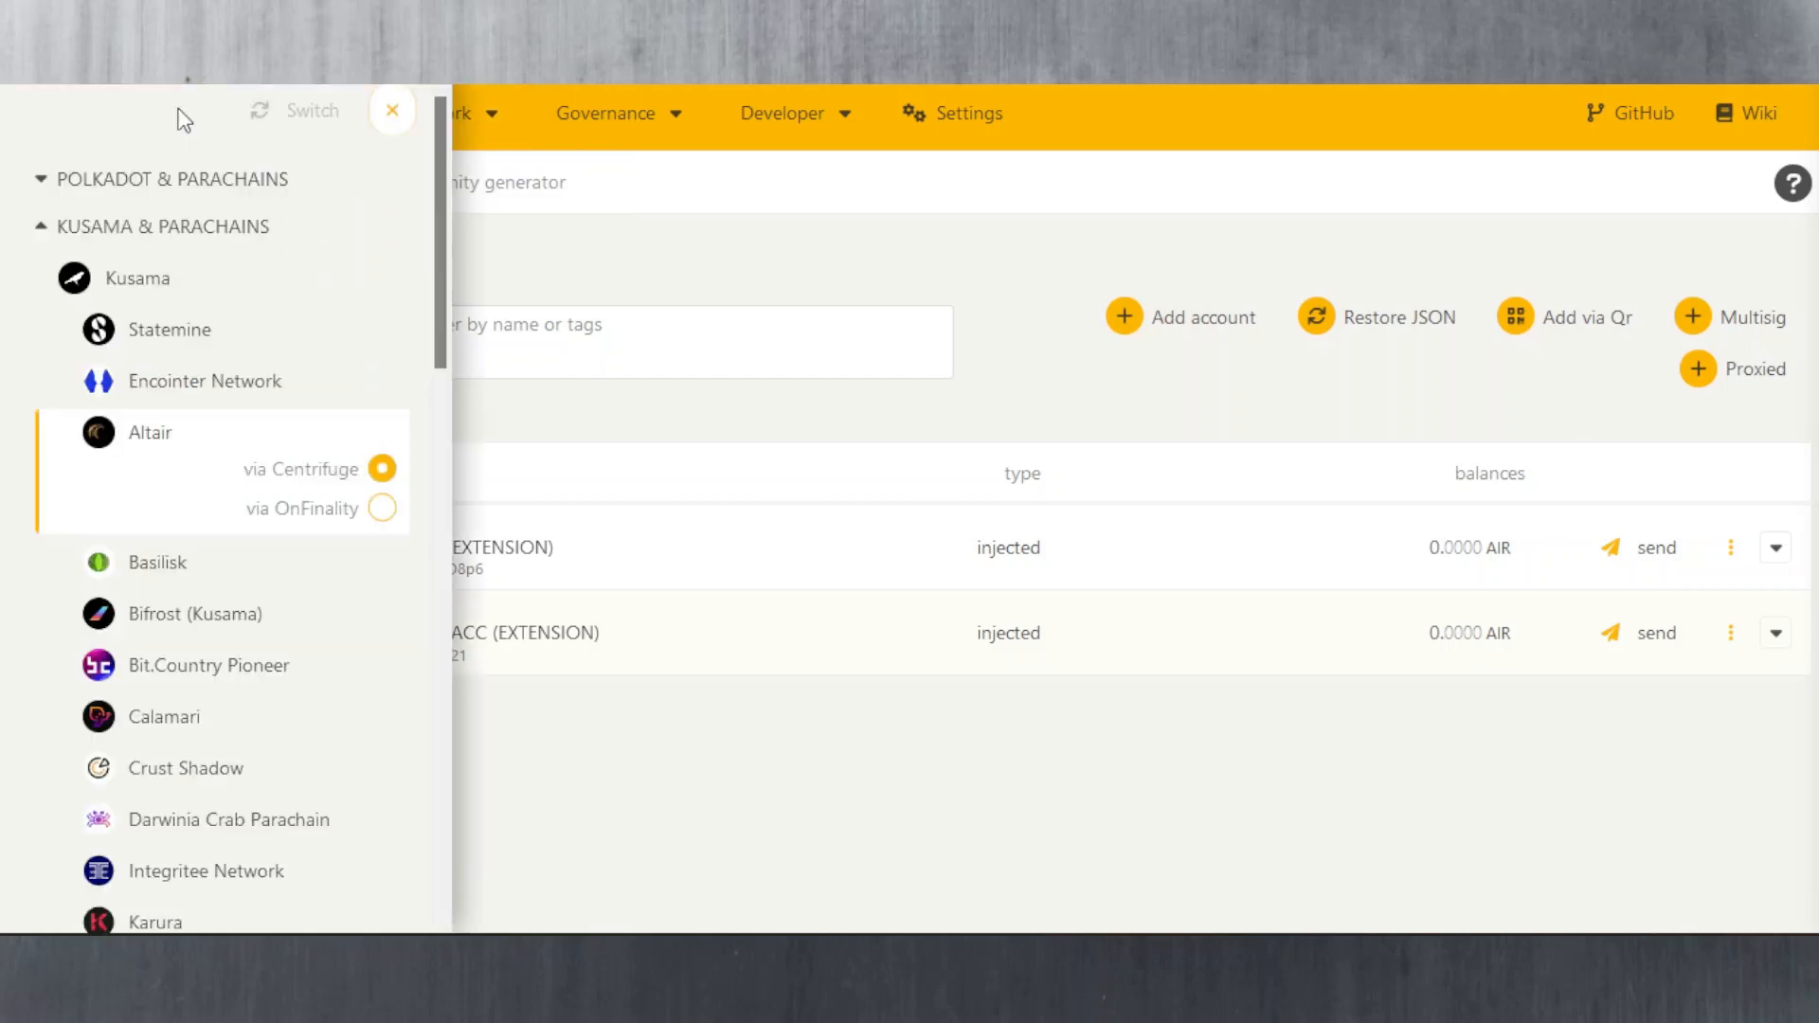
pyautogui.click(136, 282)
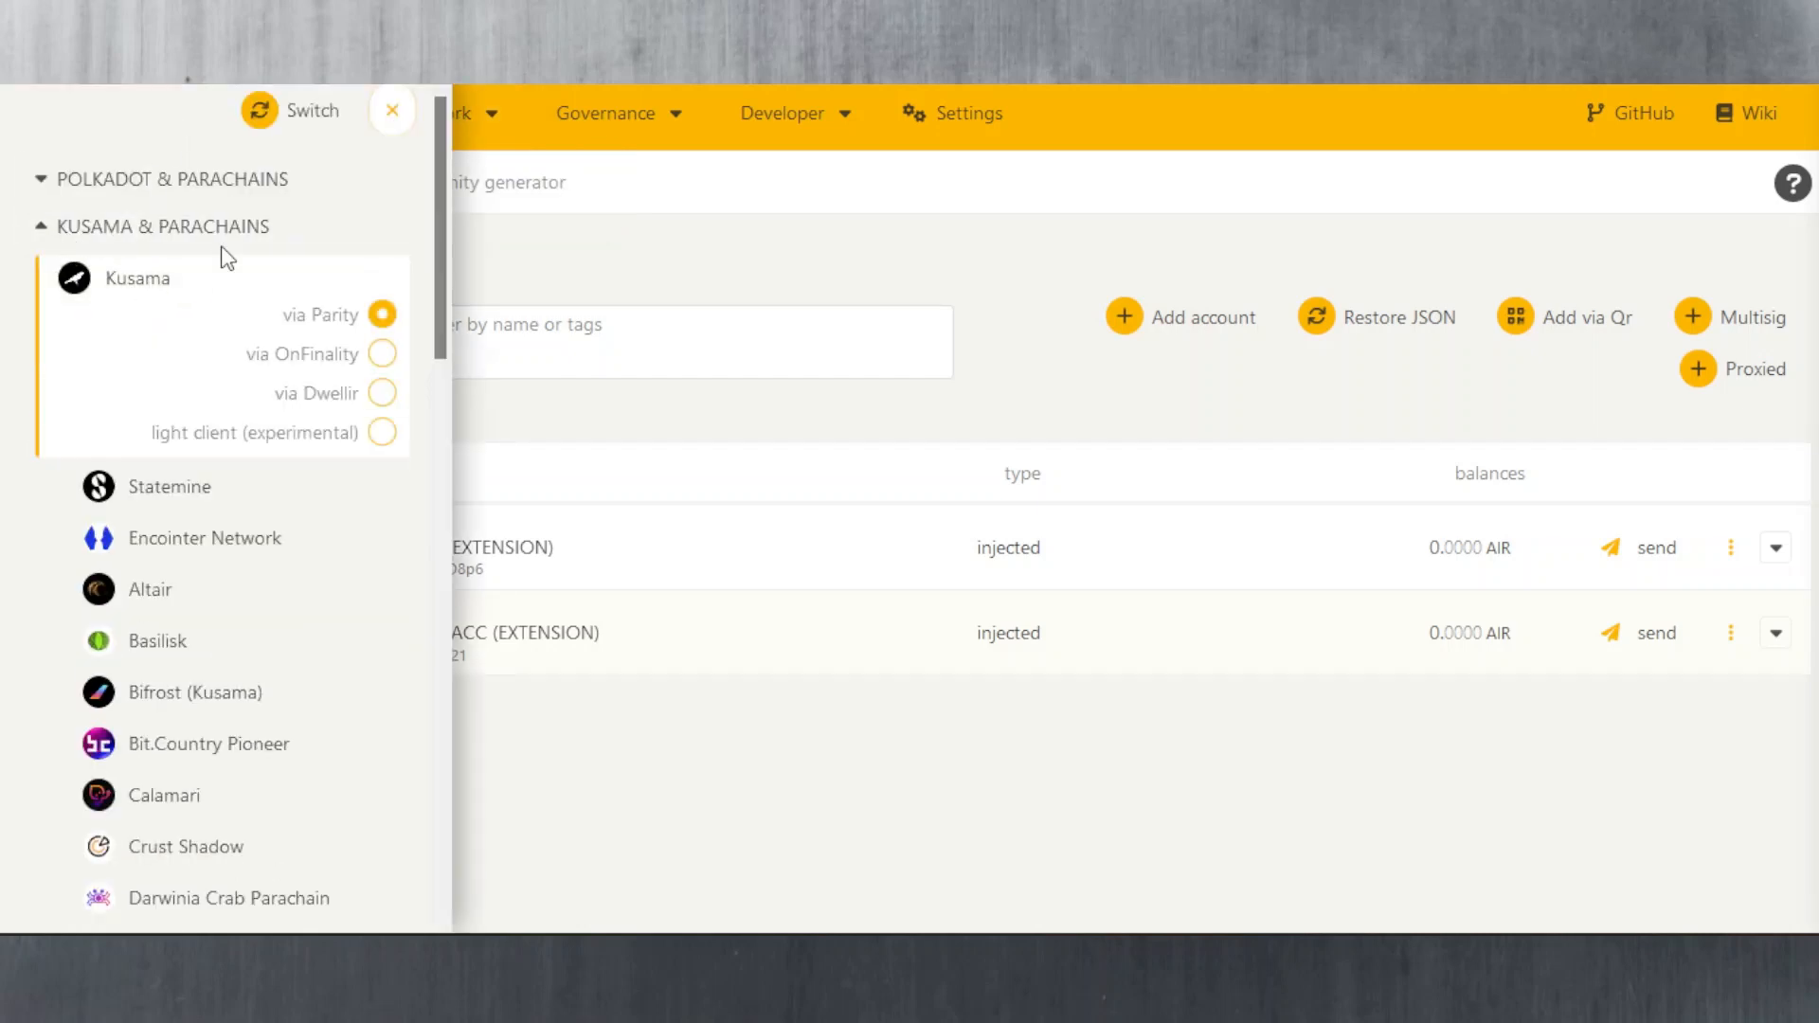
pyautogui.click(297, 124)
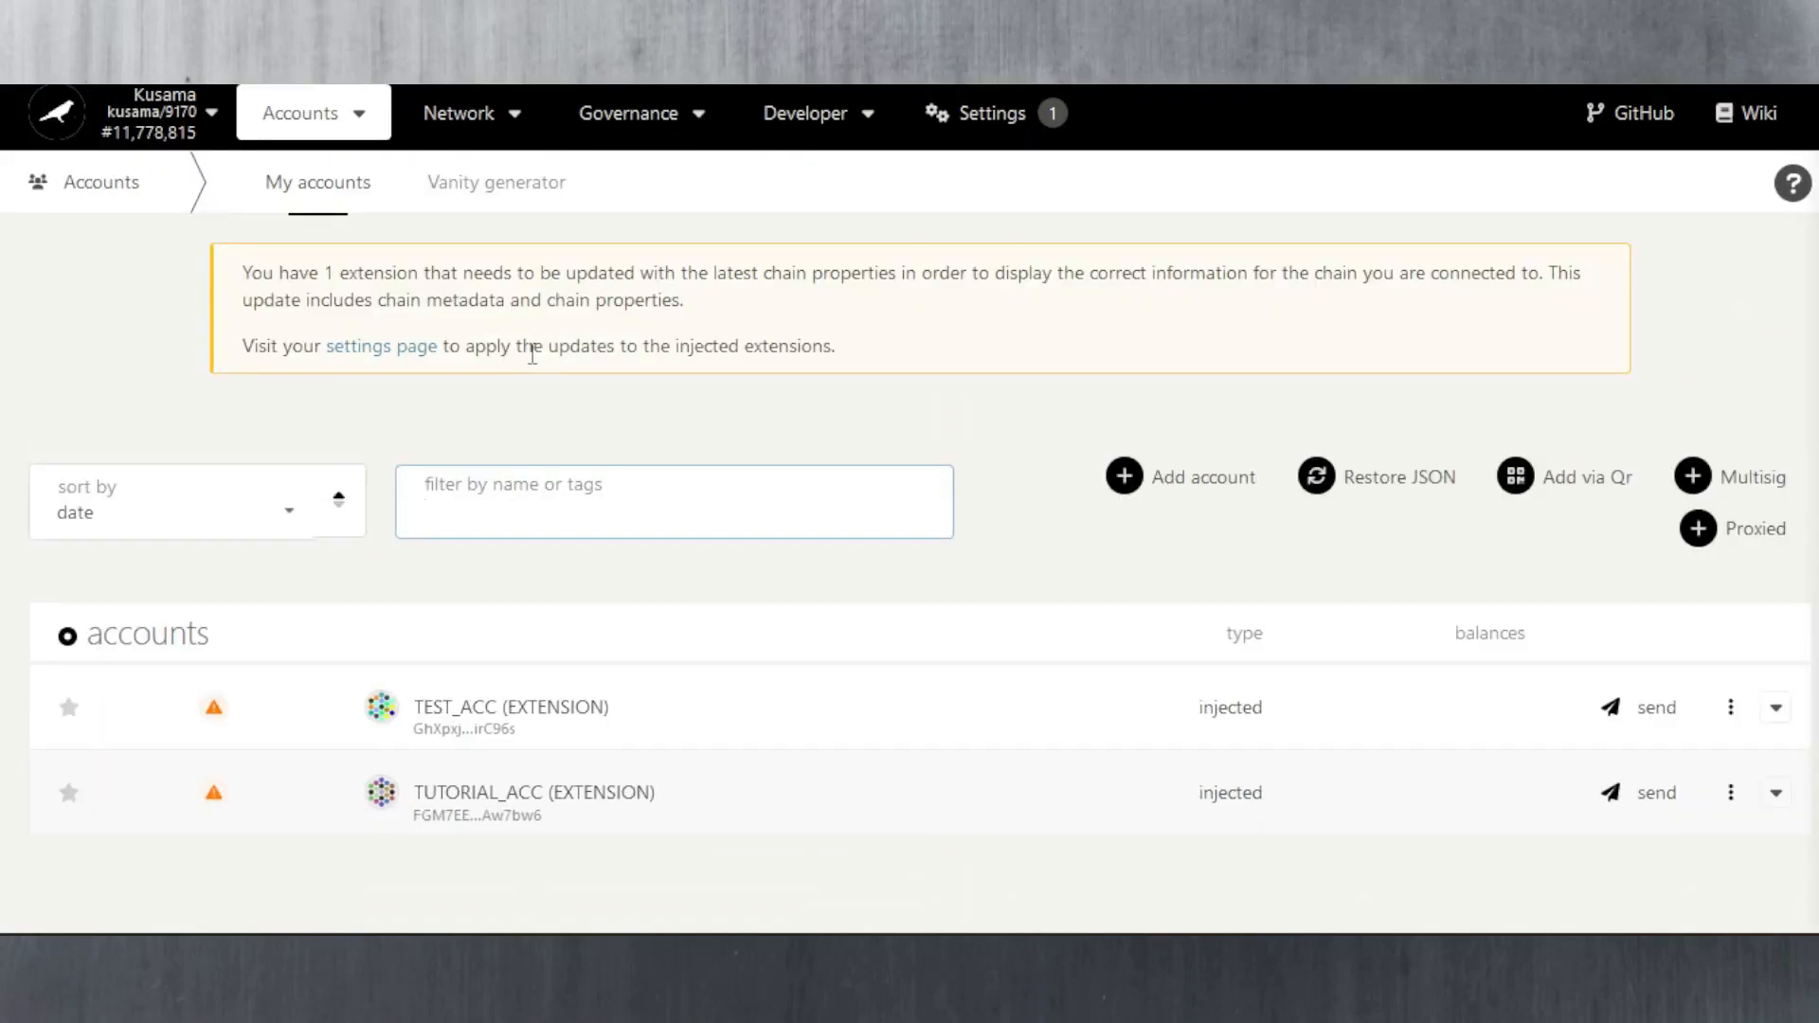
# Step: Update the wallet extension's metadata with the Kusama chain properties in the settings
pyautogui.moveTo(893, 121)
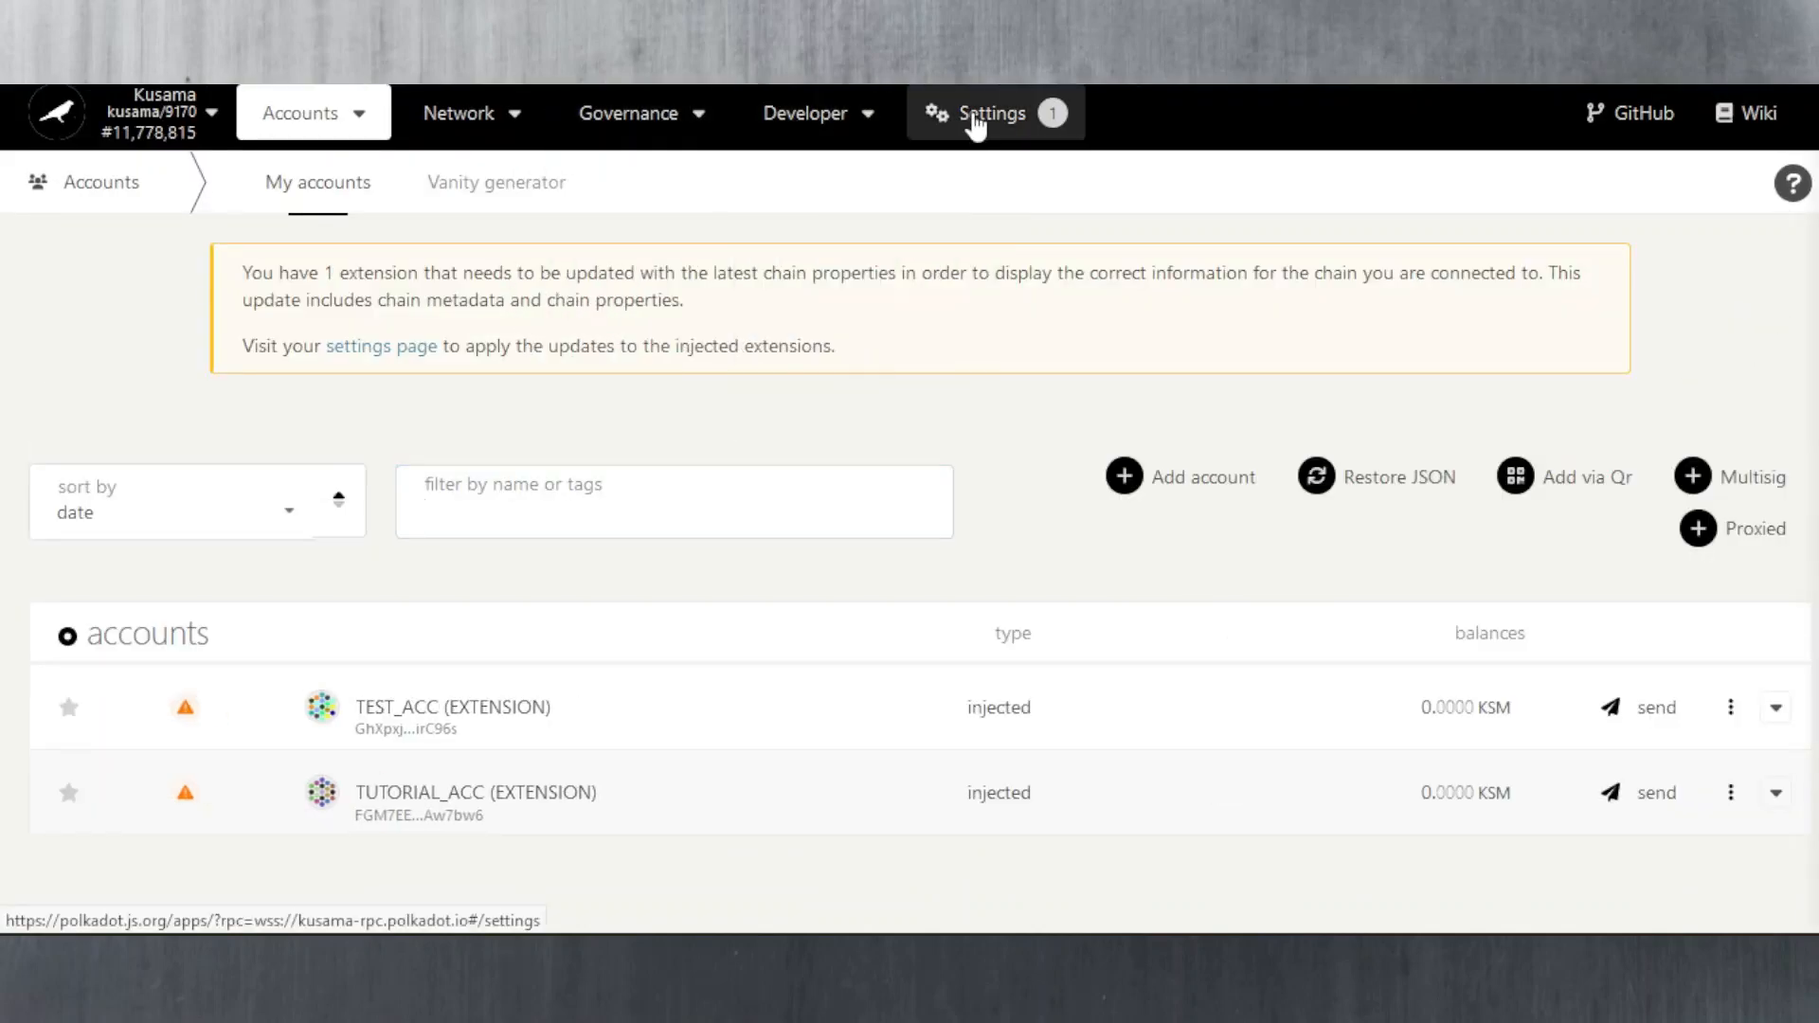
pyautogui.click(974, 115)
pyautogui.click(418, 184)
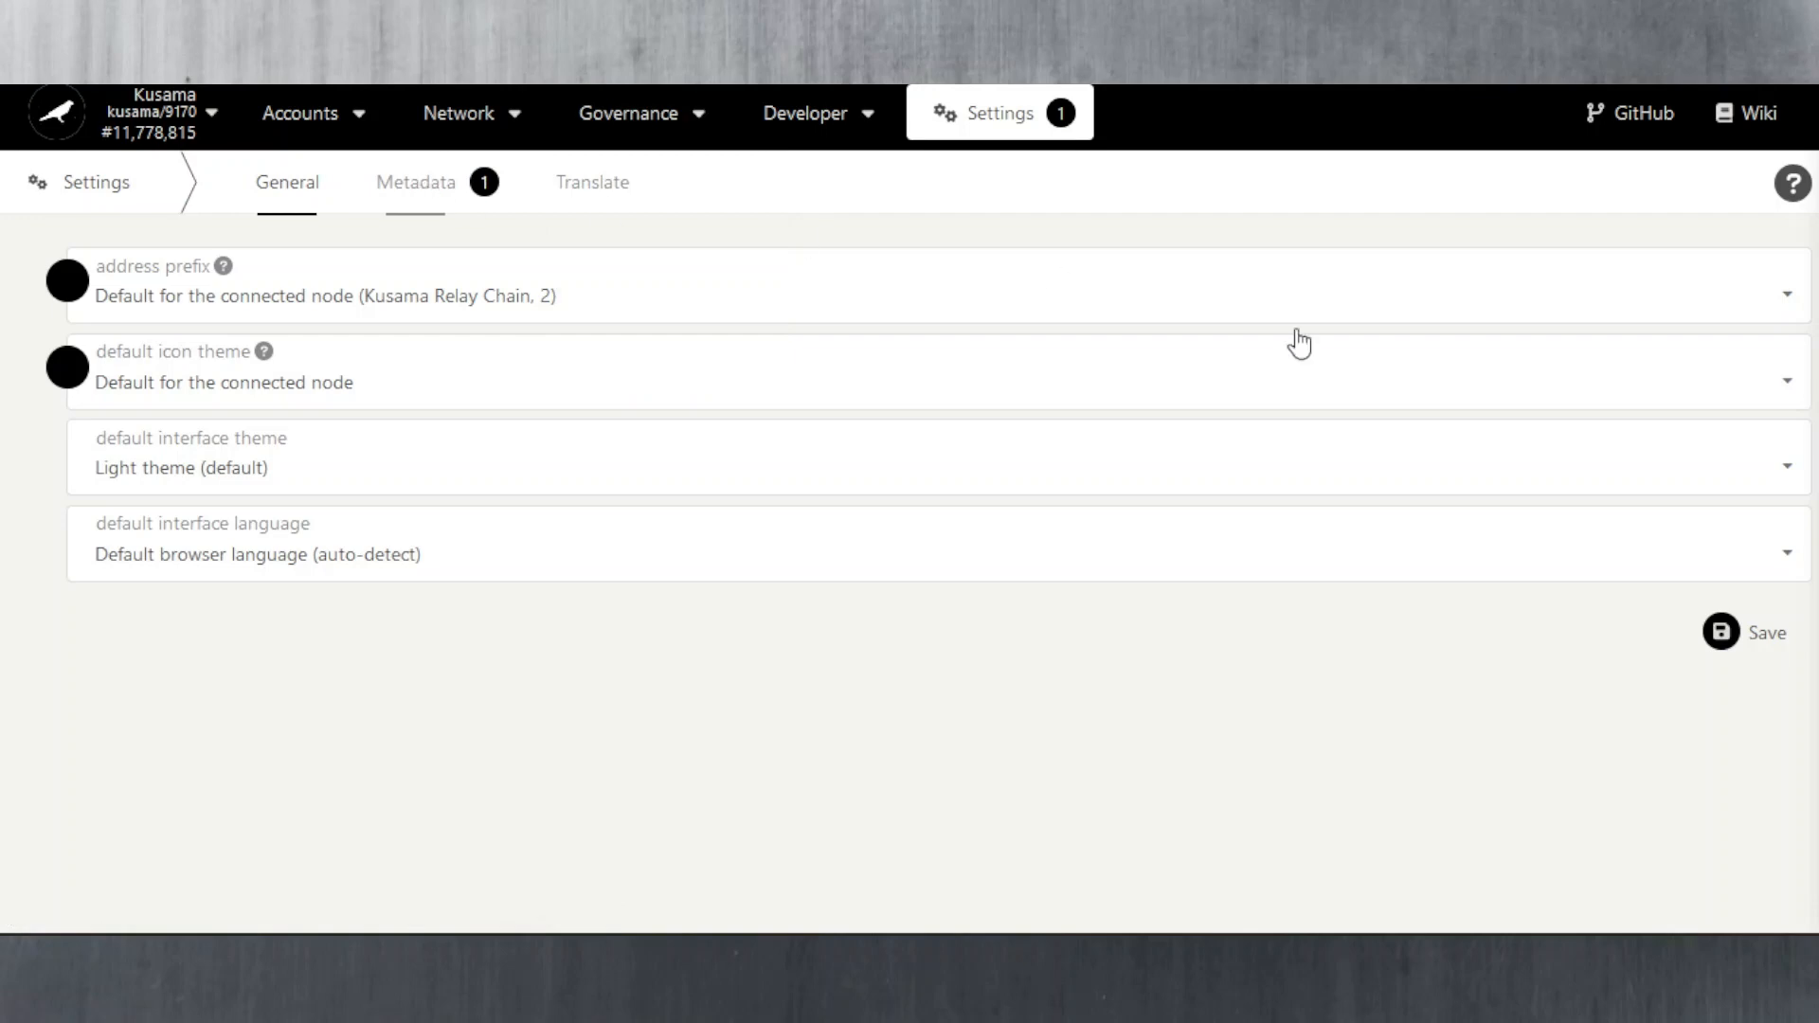
pyautogui.click(1636, 450)
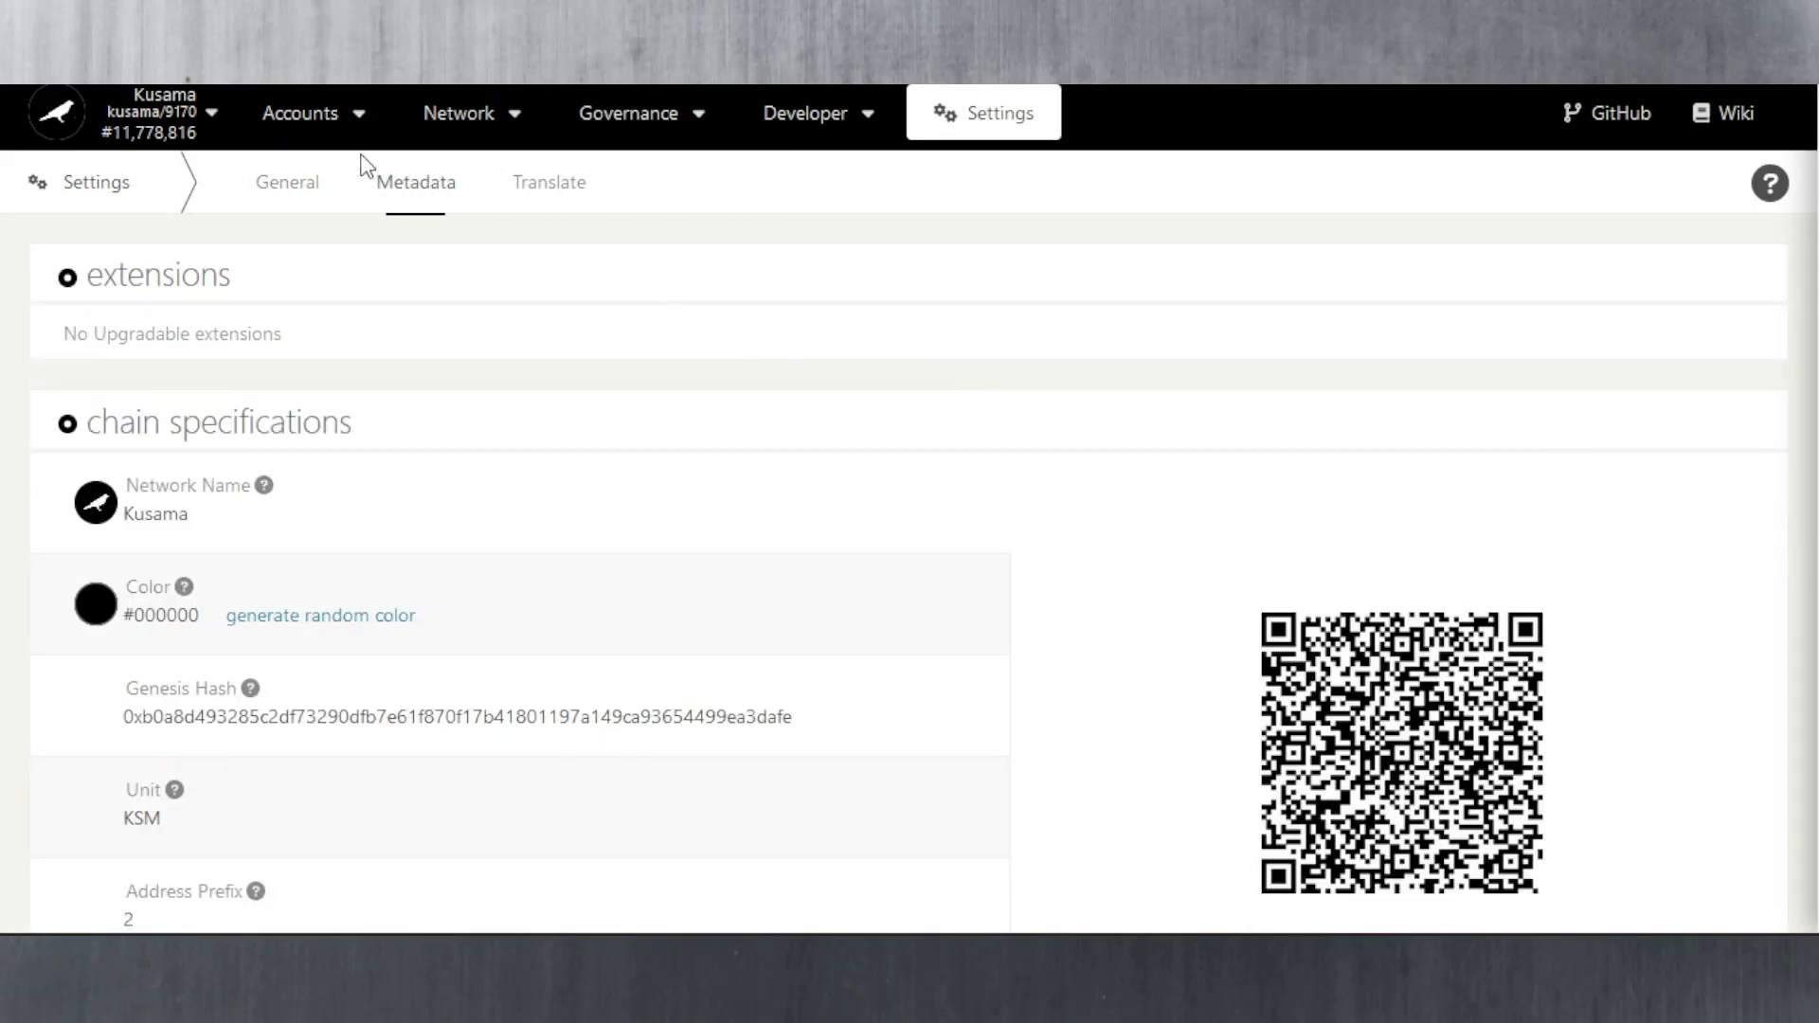
# Step: Examine the teleport assets form and its destination chains, keeping Statemine selected, and close the form without sending anything
pyautogui.moveTo(337, 146)
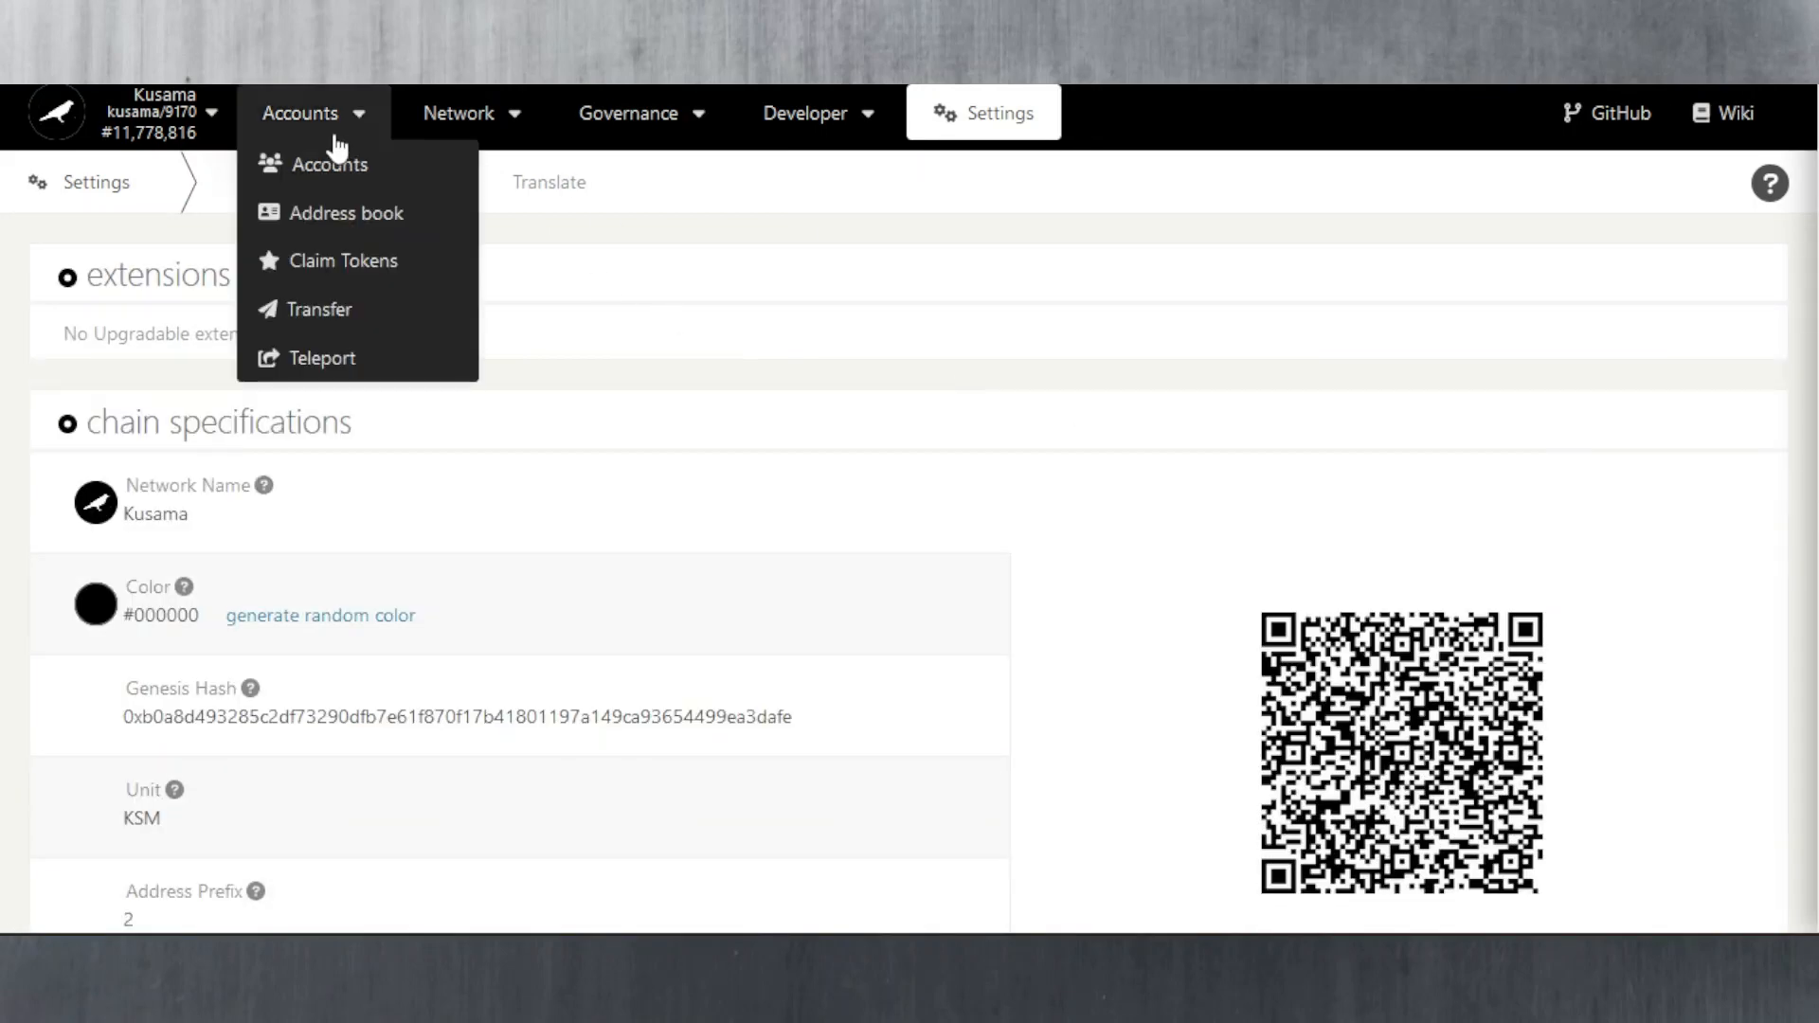
pyautogui.click(394, 369)
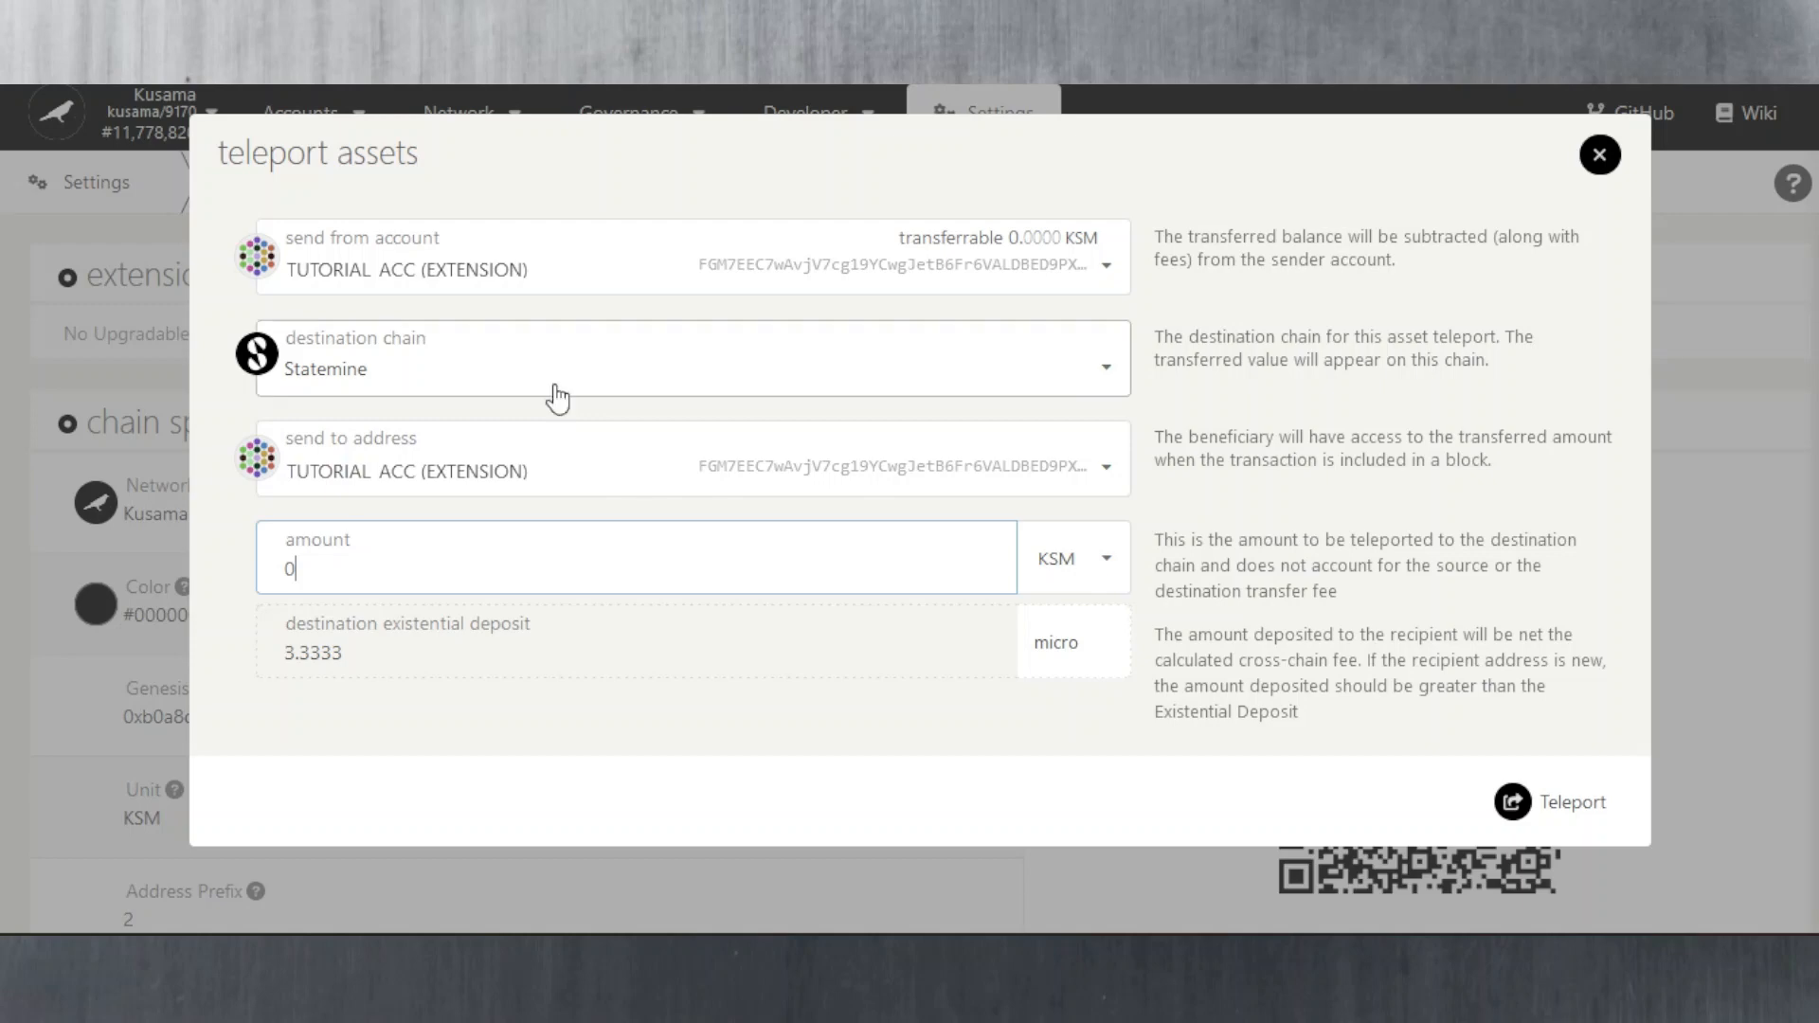
pyautogui.click(419, 349)
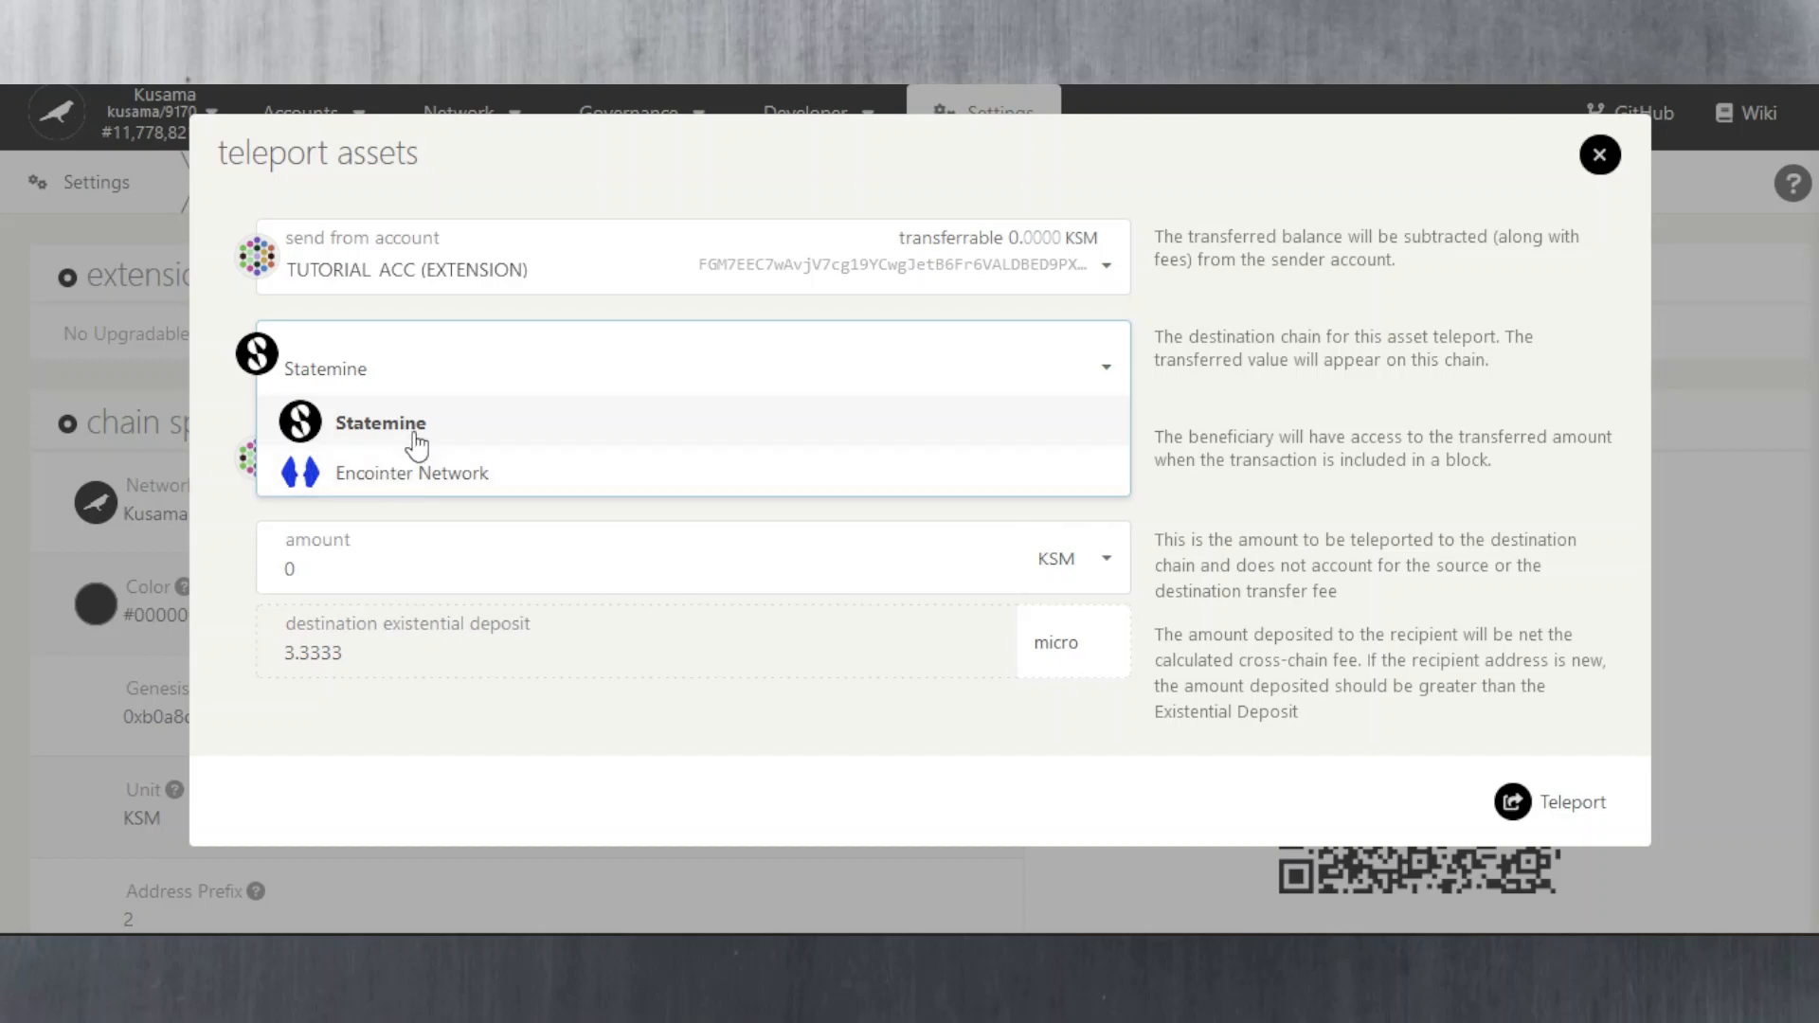
pyautogui.click(423, 422)
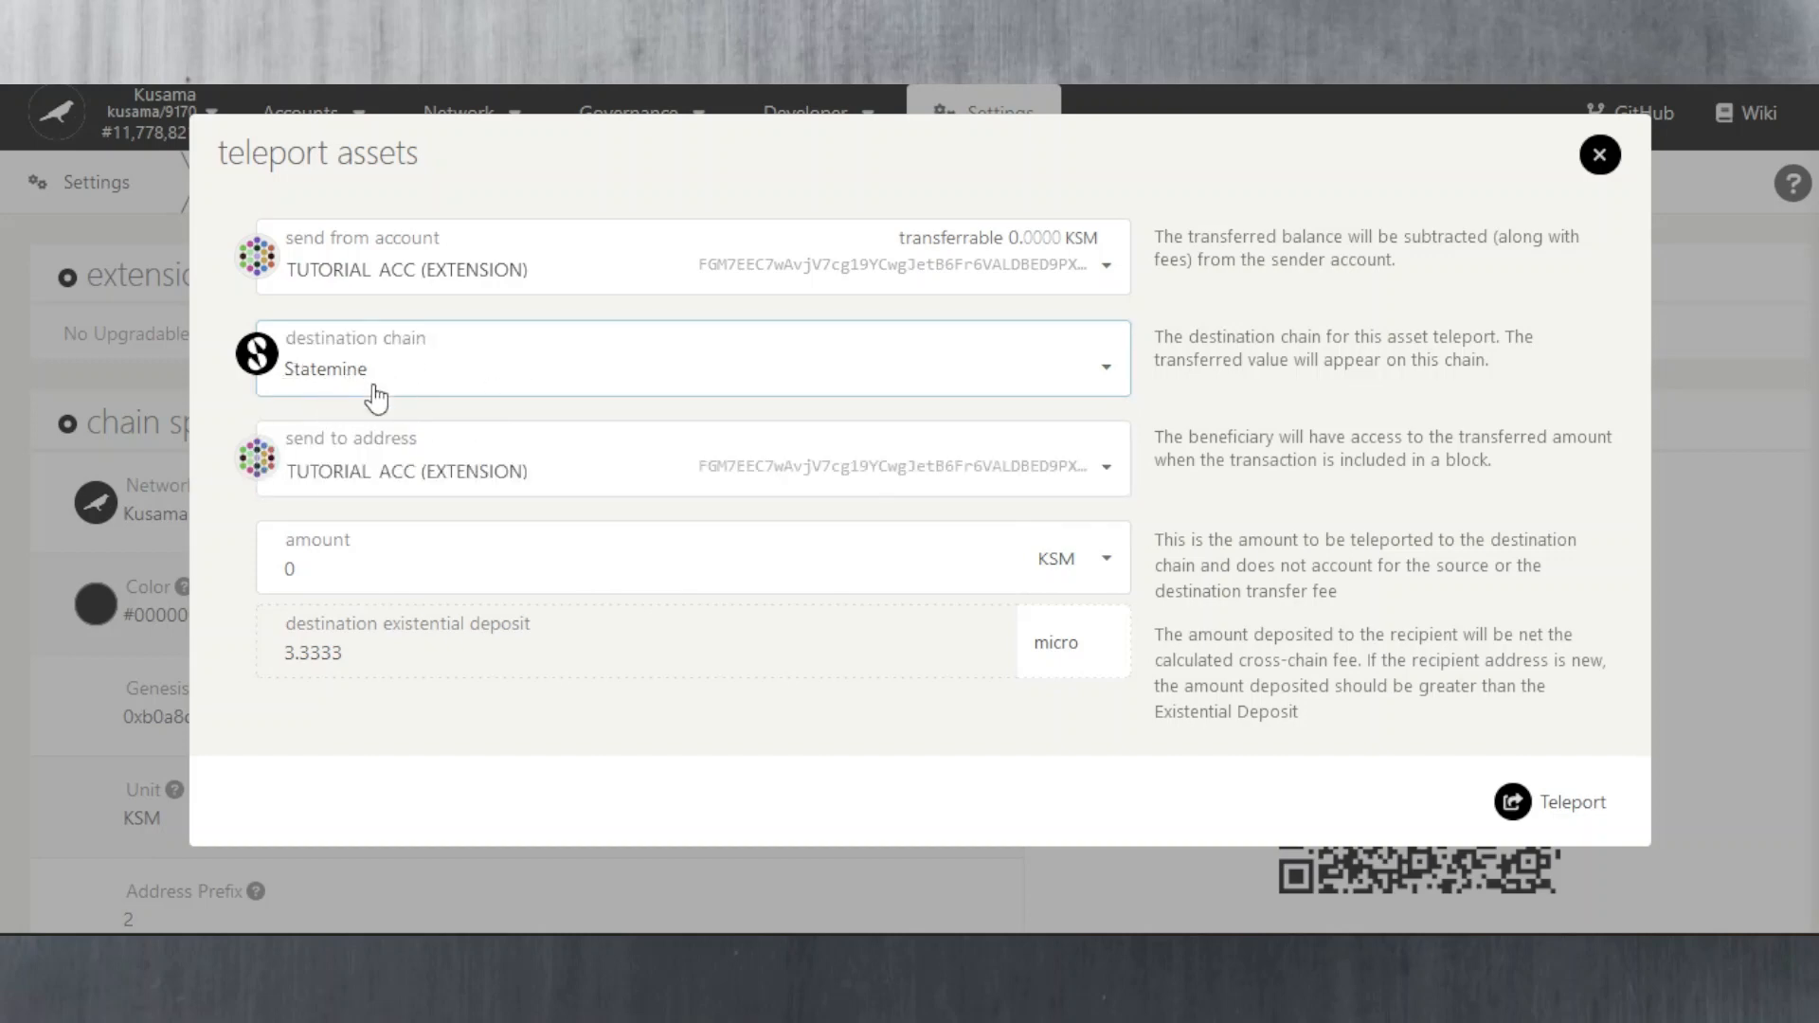
pyautogui.click(1600, 155)
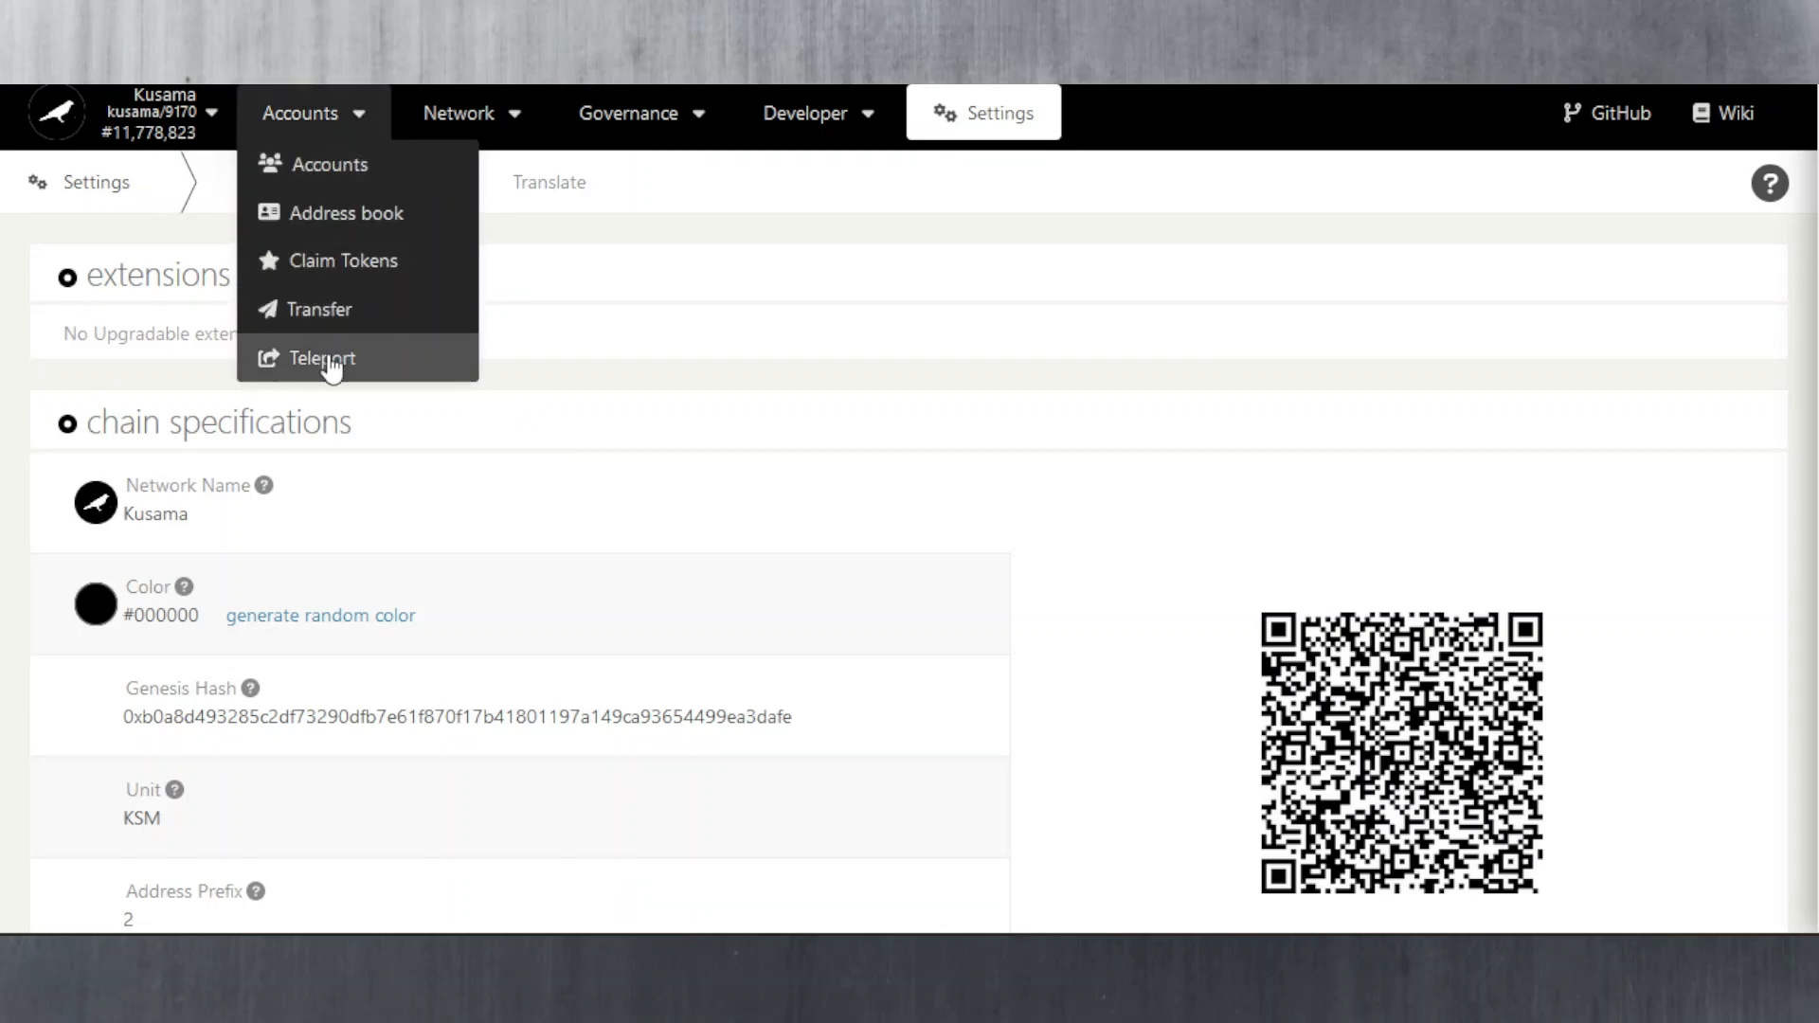
pyautogui.click(323, 358)
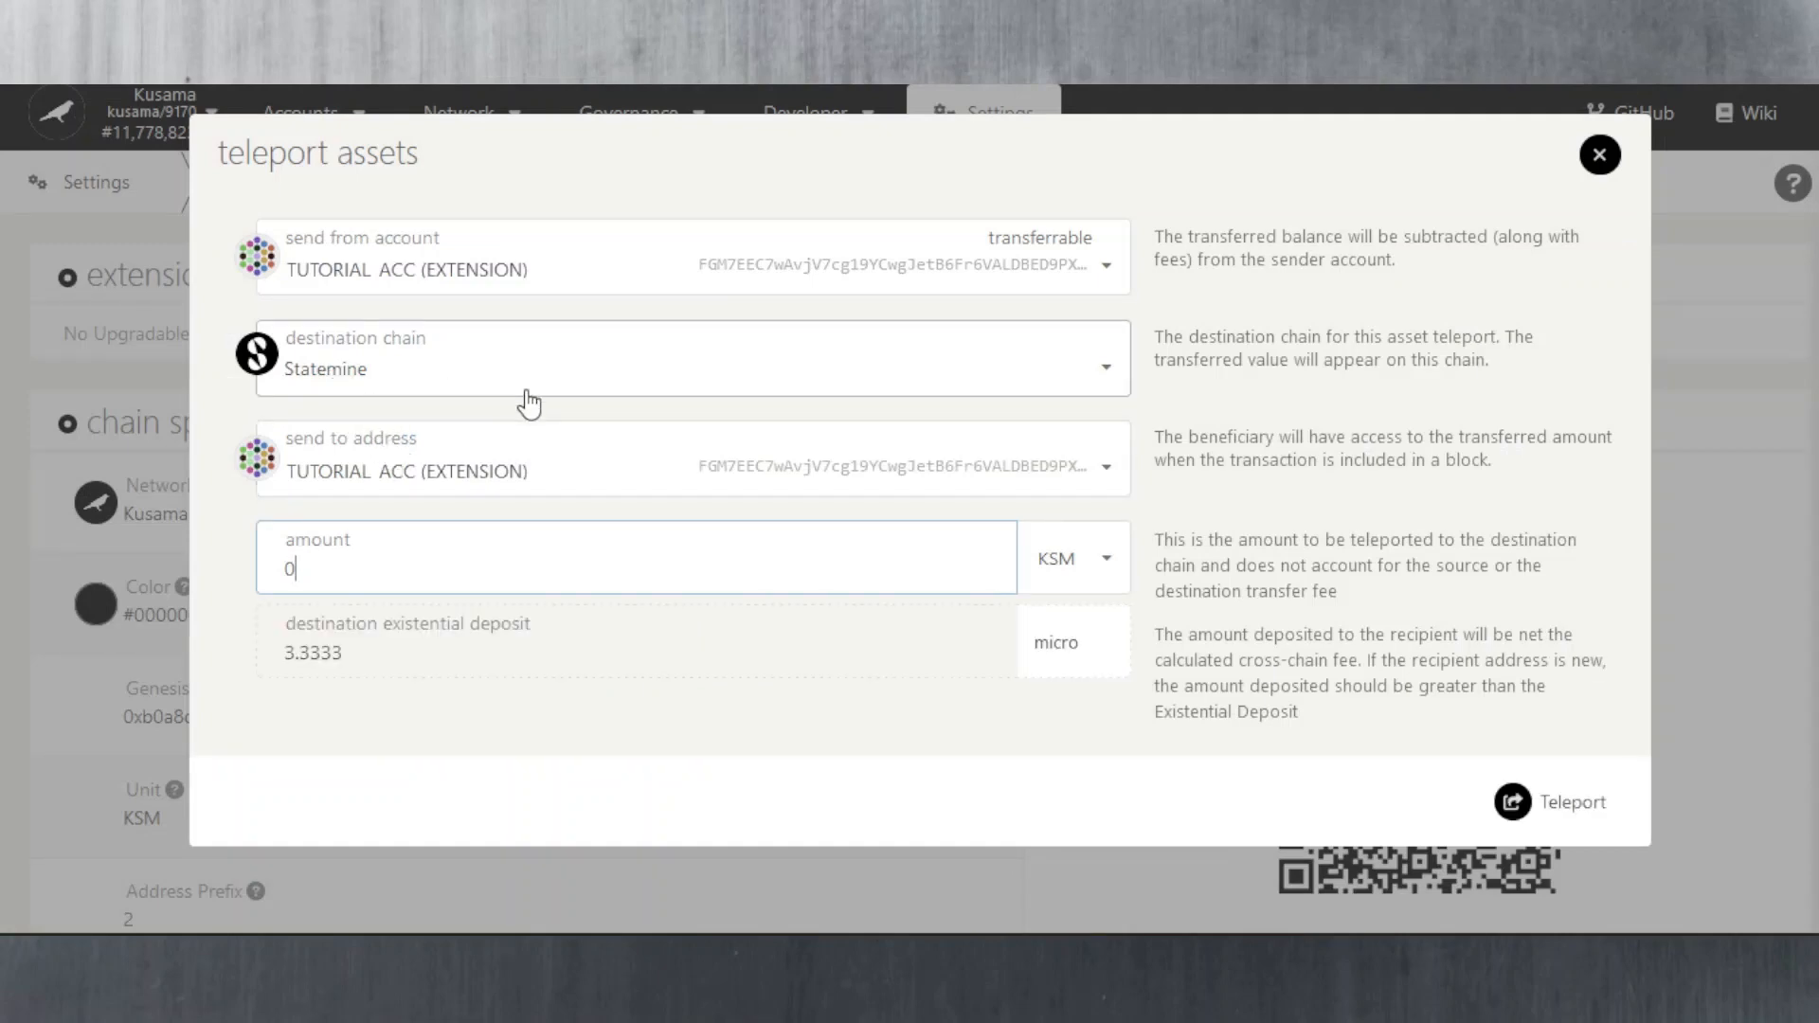
pyautogui.click(1597, 157)
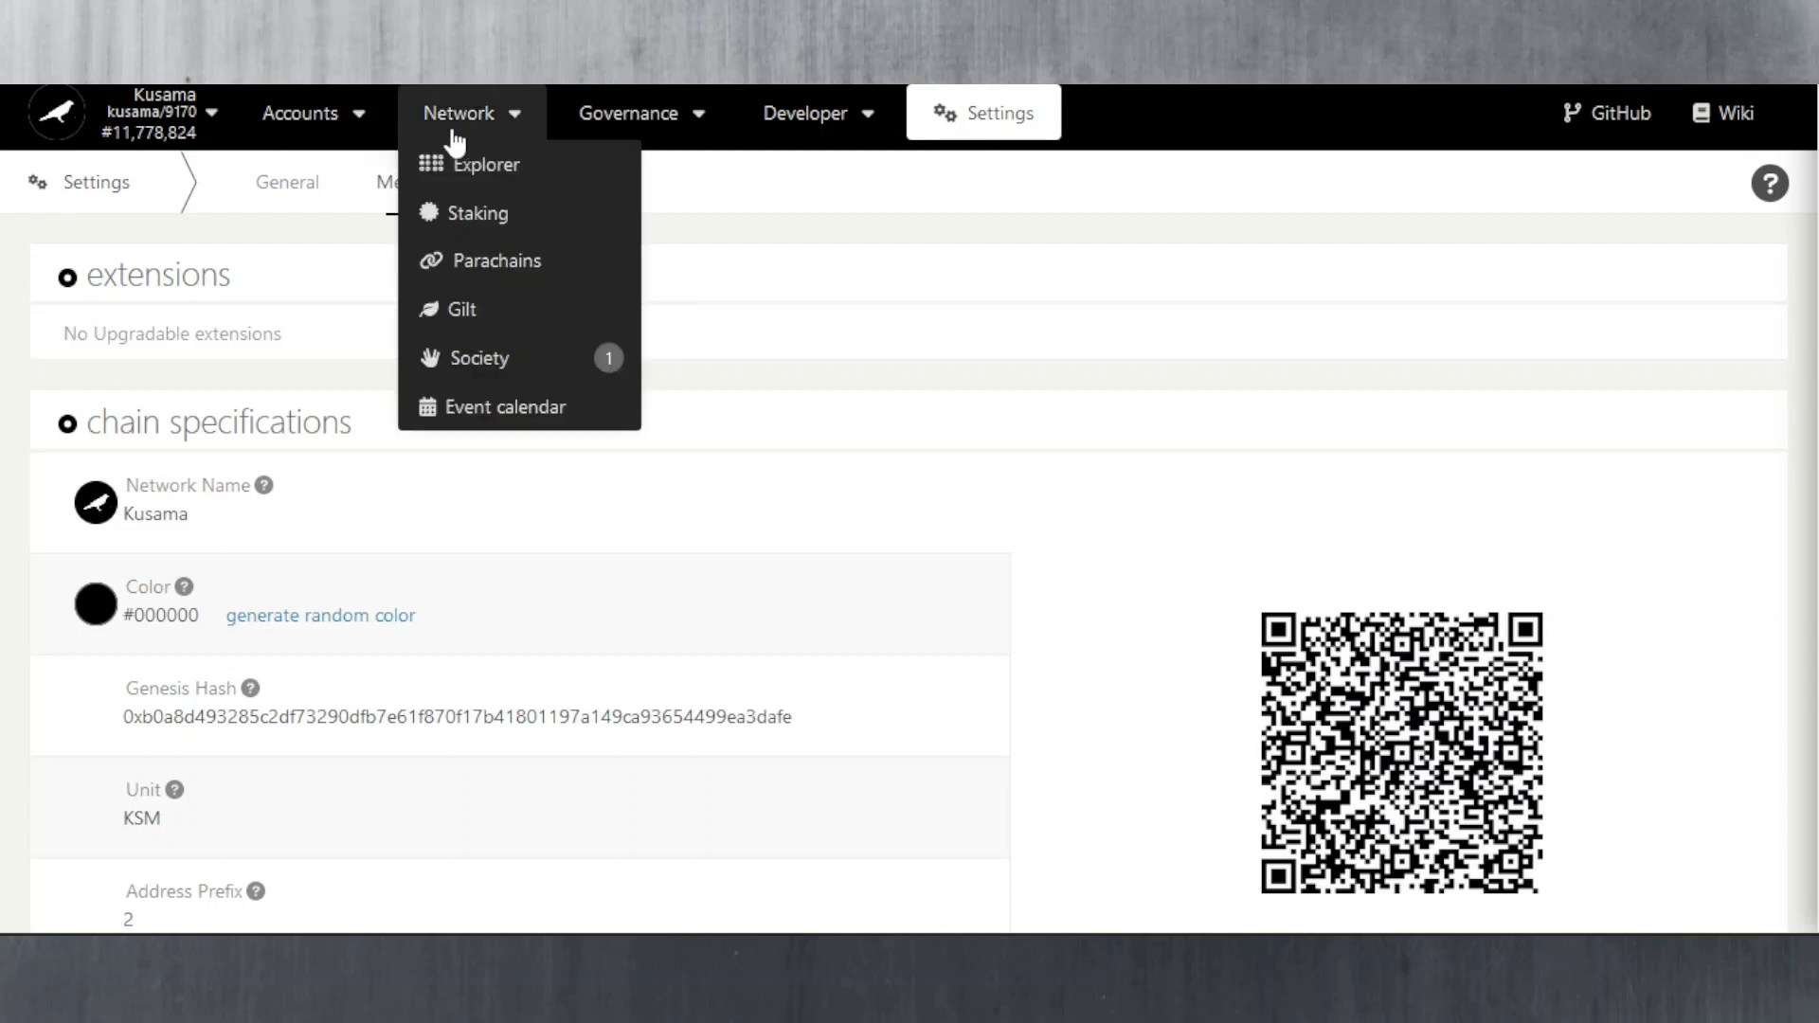
# Step: Open the Kusama staking overview and examine its validators list and staking statistics
pyautogui.moveTo(429, 123)
pyautogui.click(476, 223)
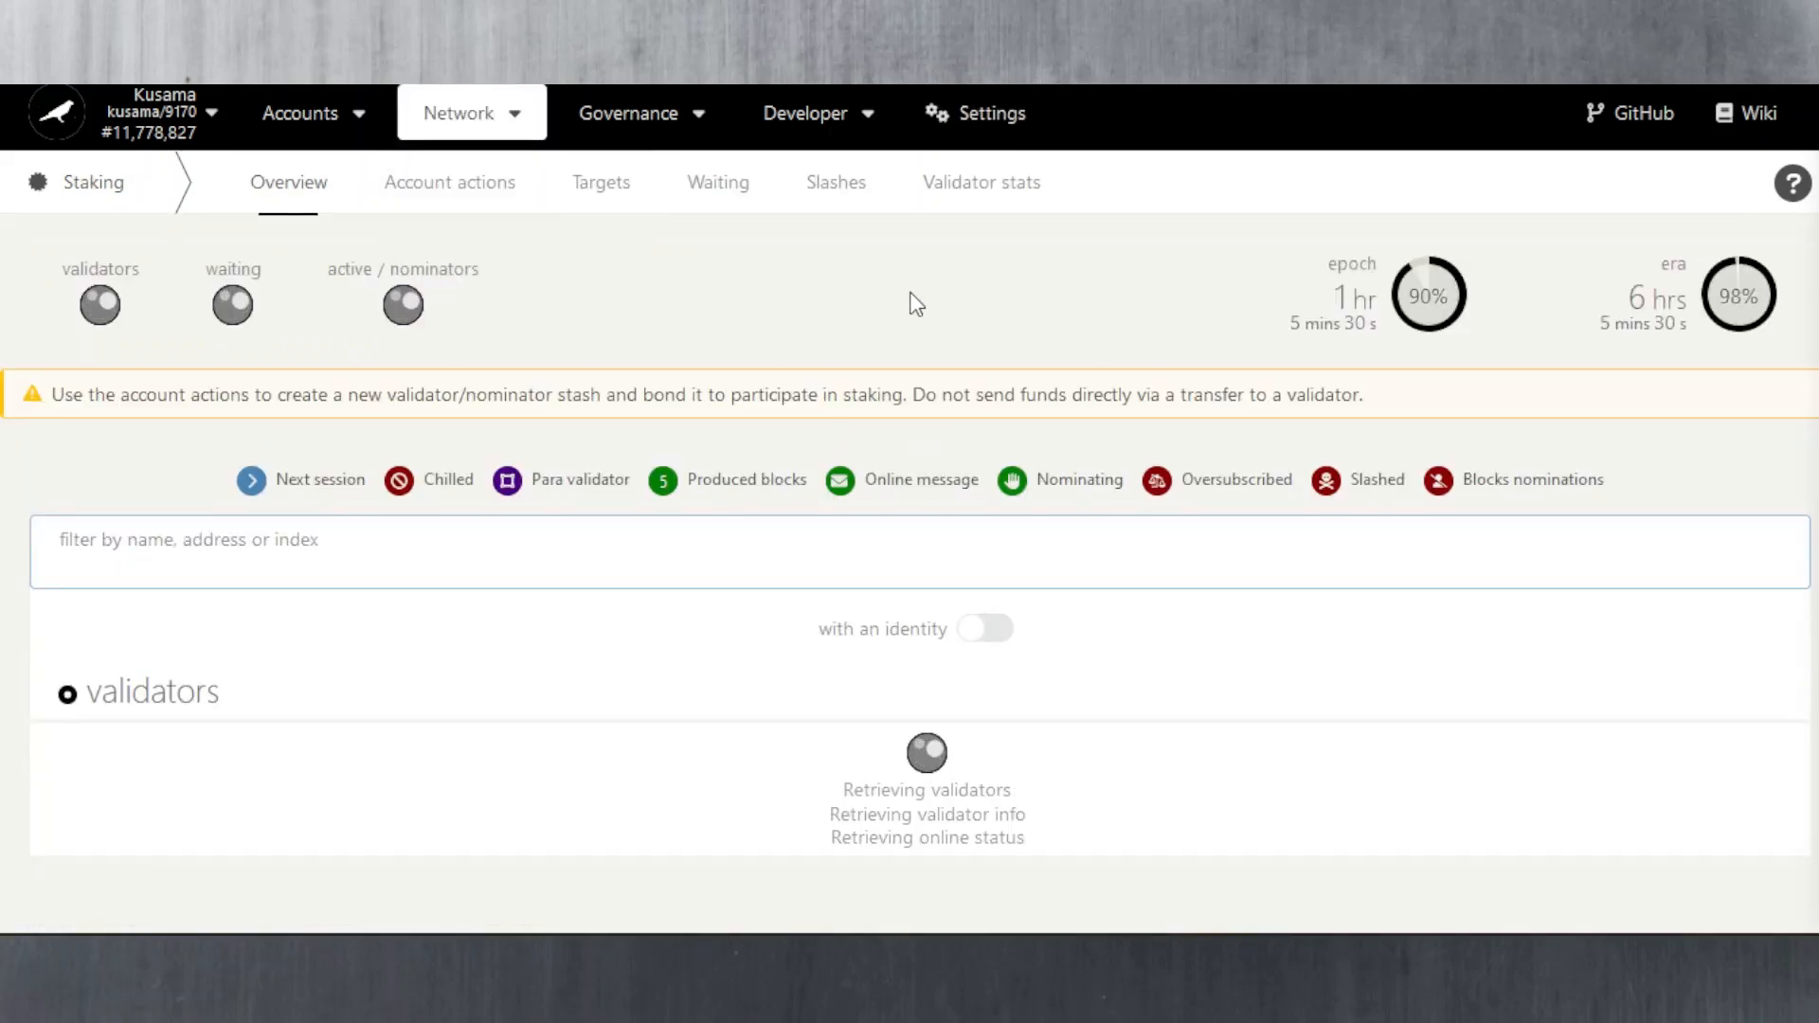
pyautogui.click(569, 585)
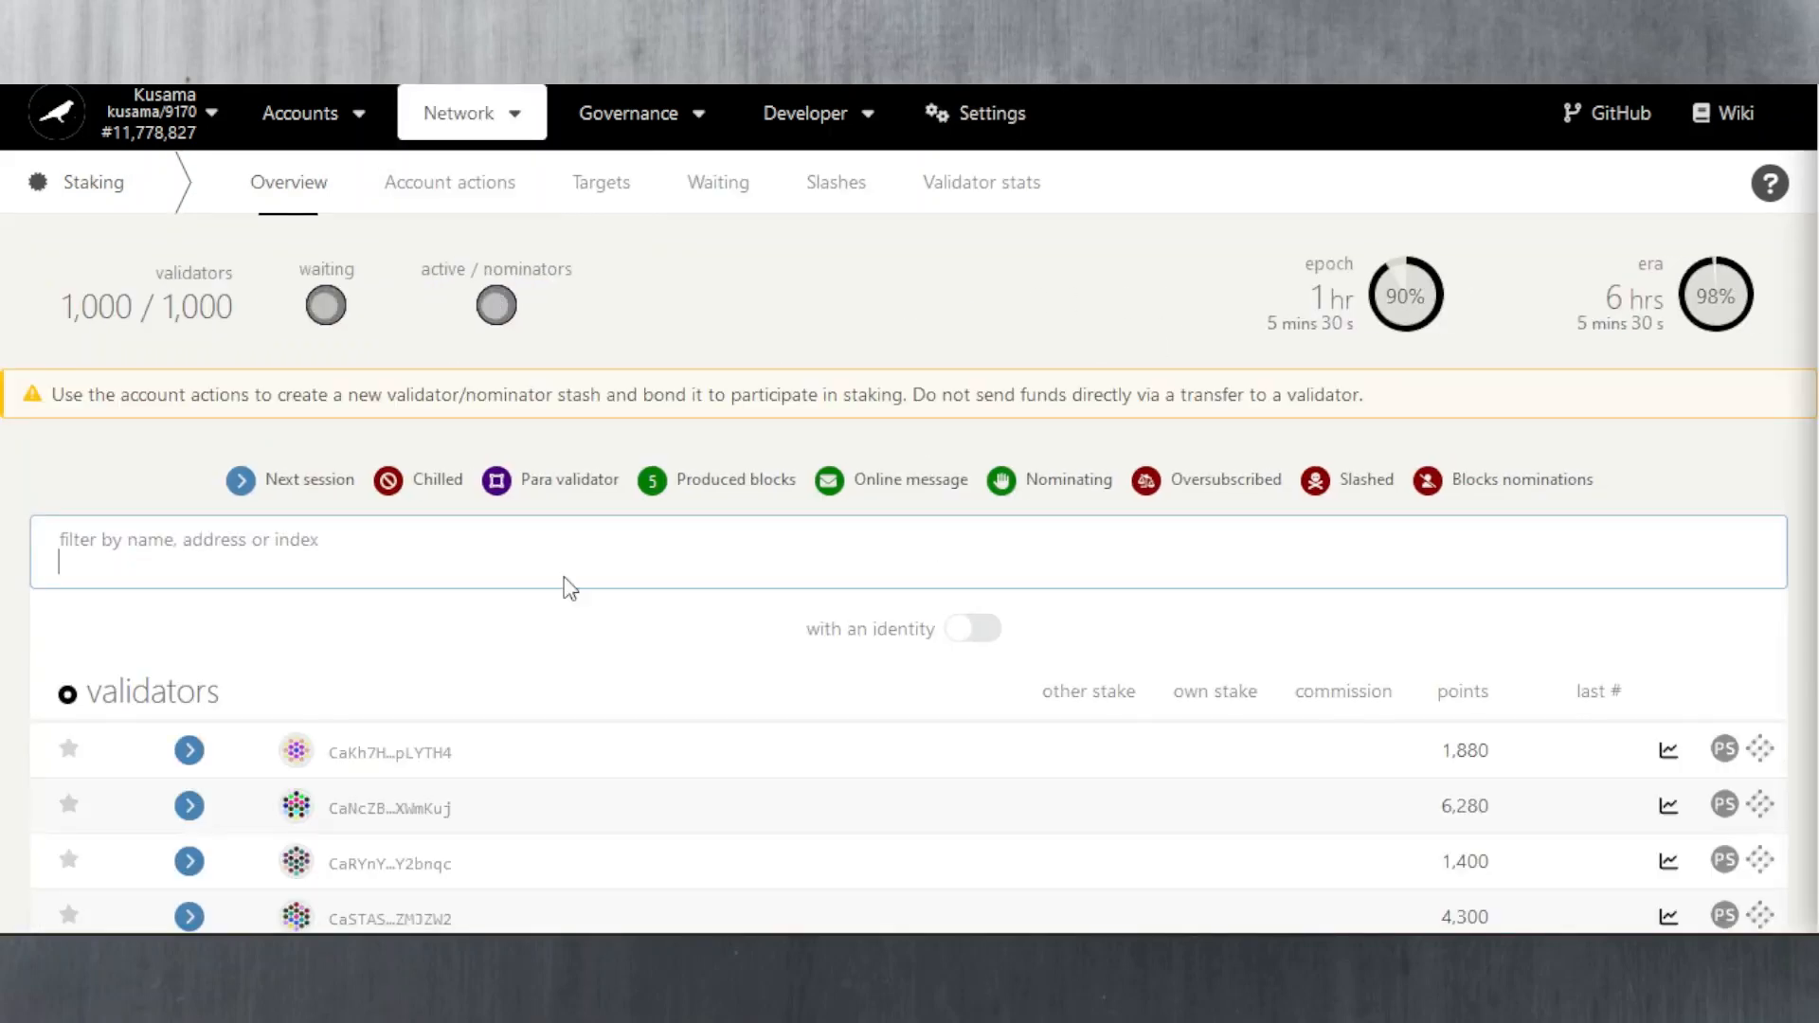
pyautogui.scroll(-2, 449, 671)
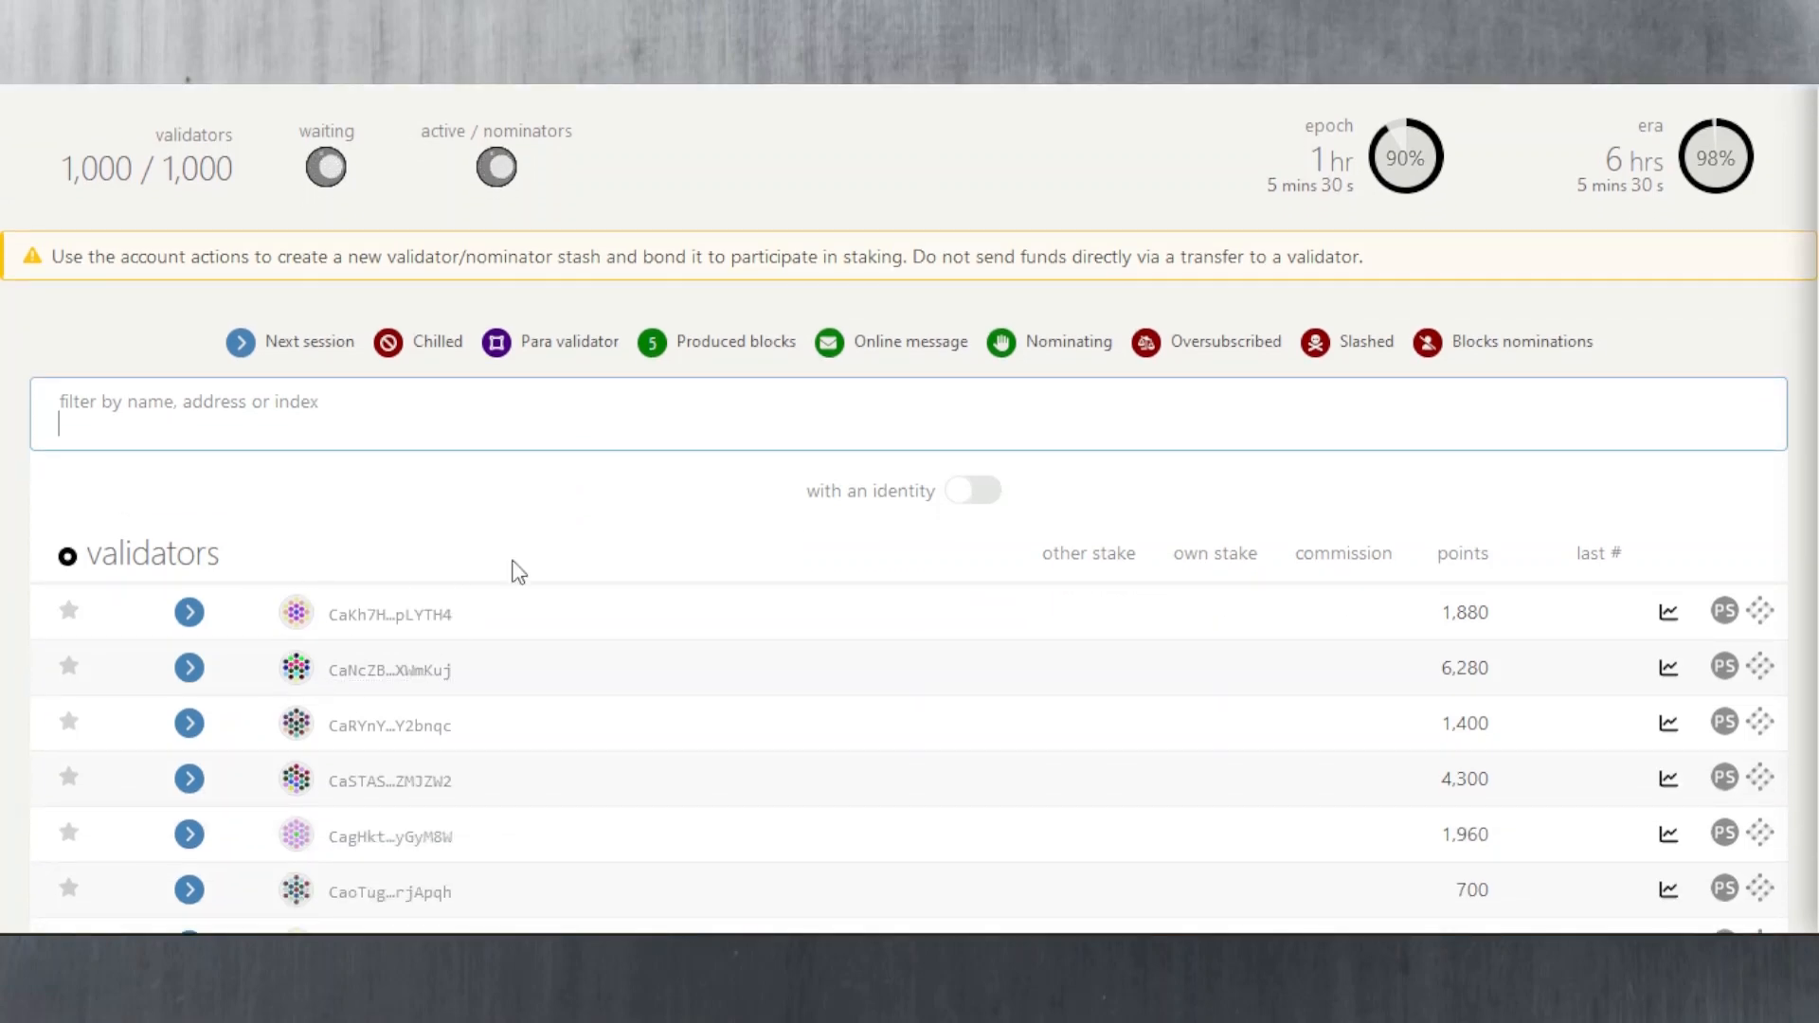
pyautogui.scroll(2, 587, 535)
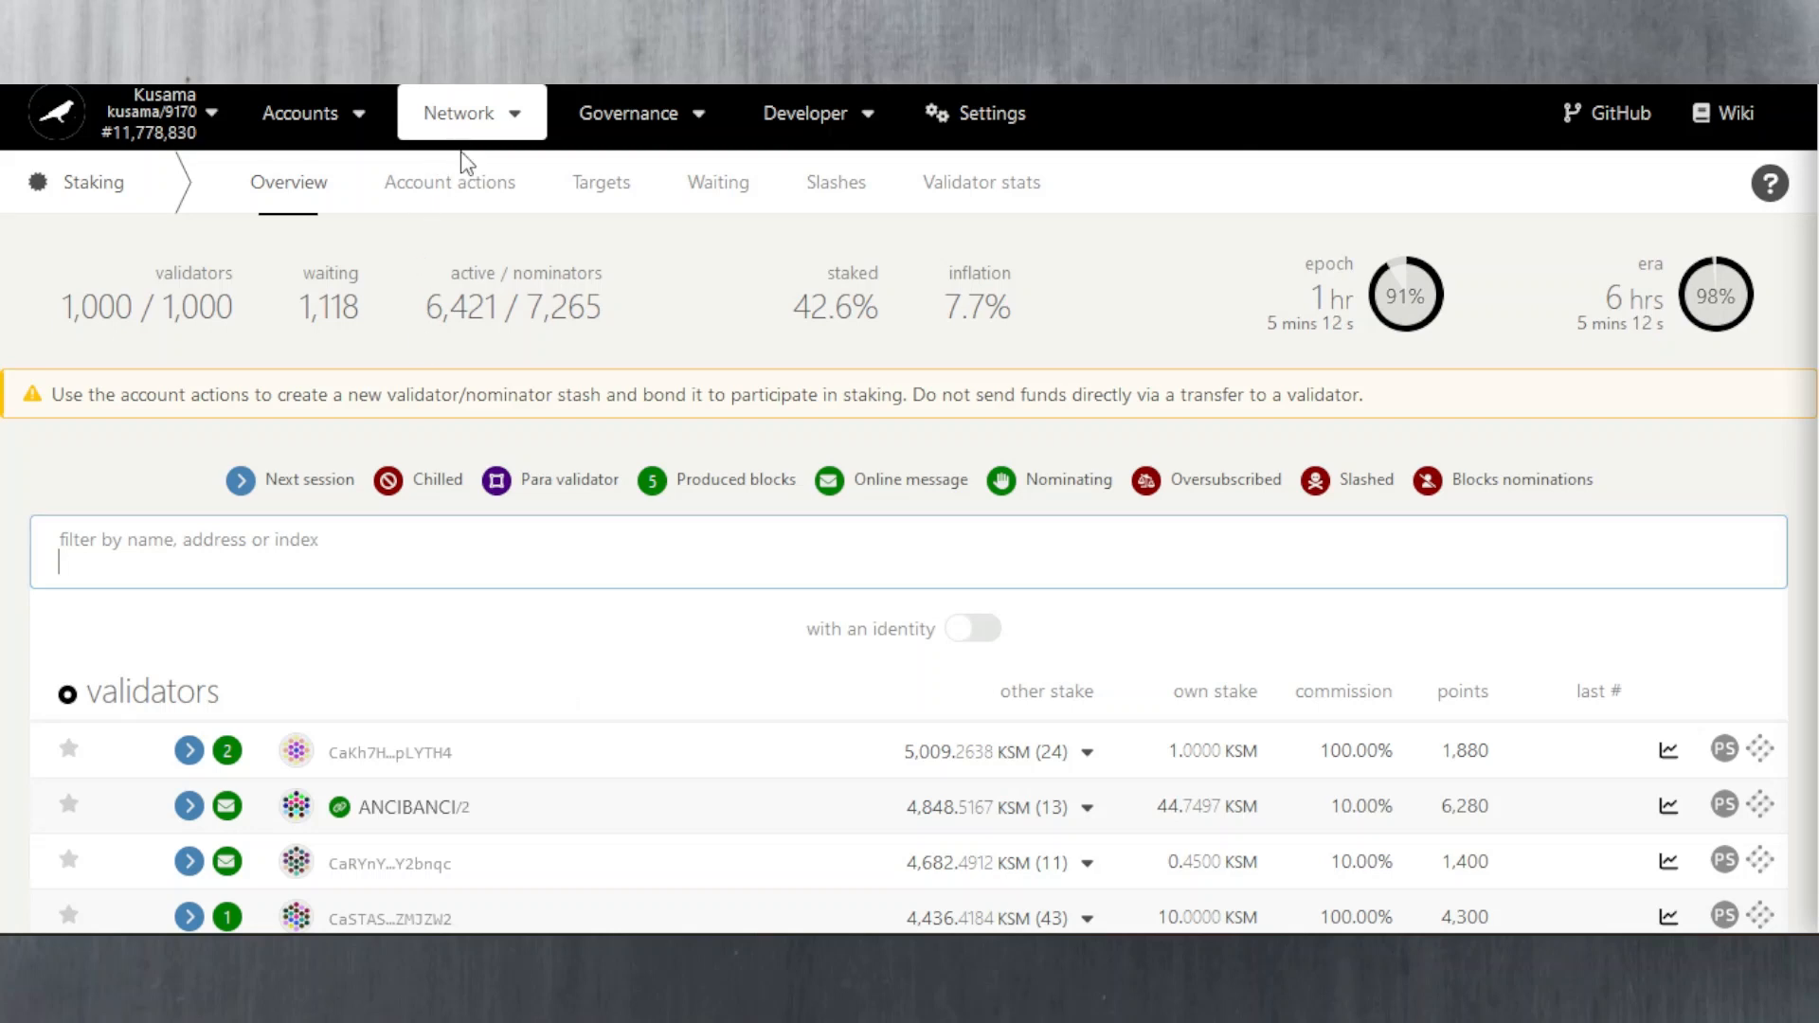
pyautogui.click(514, 127)
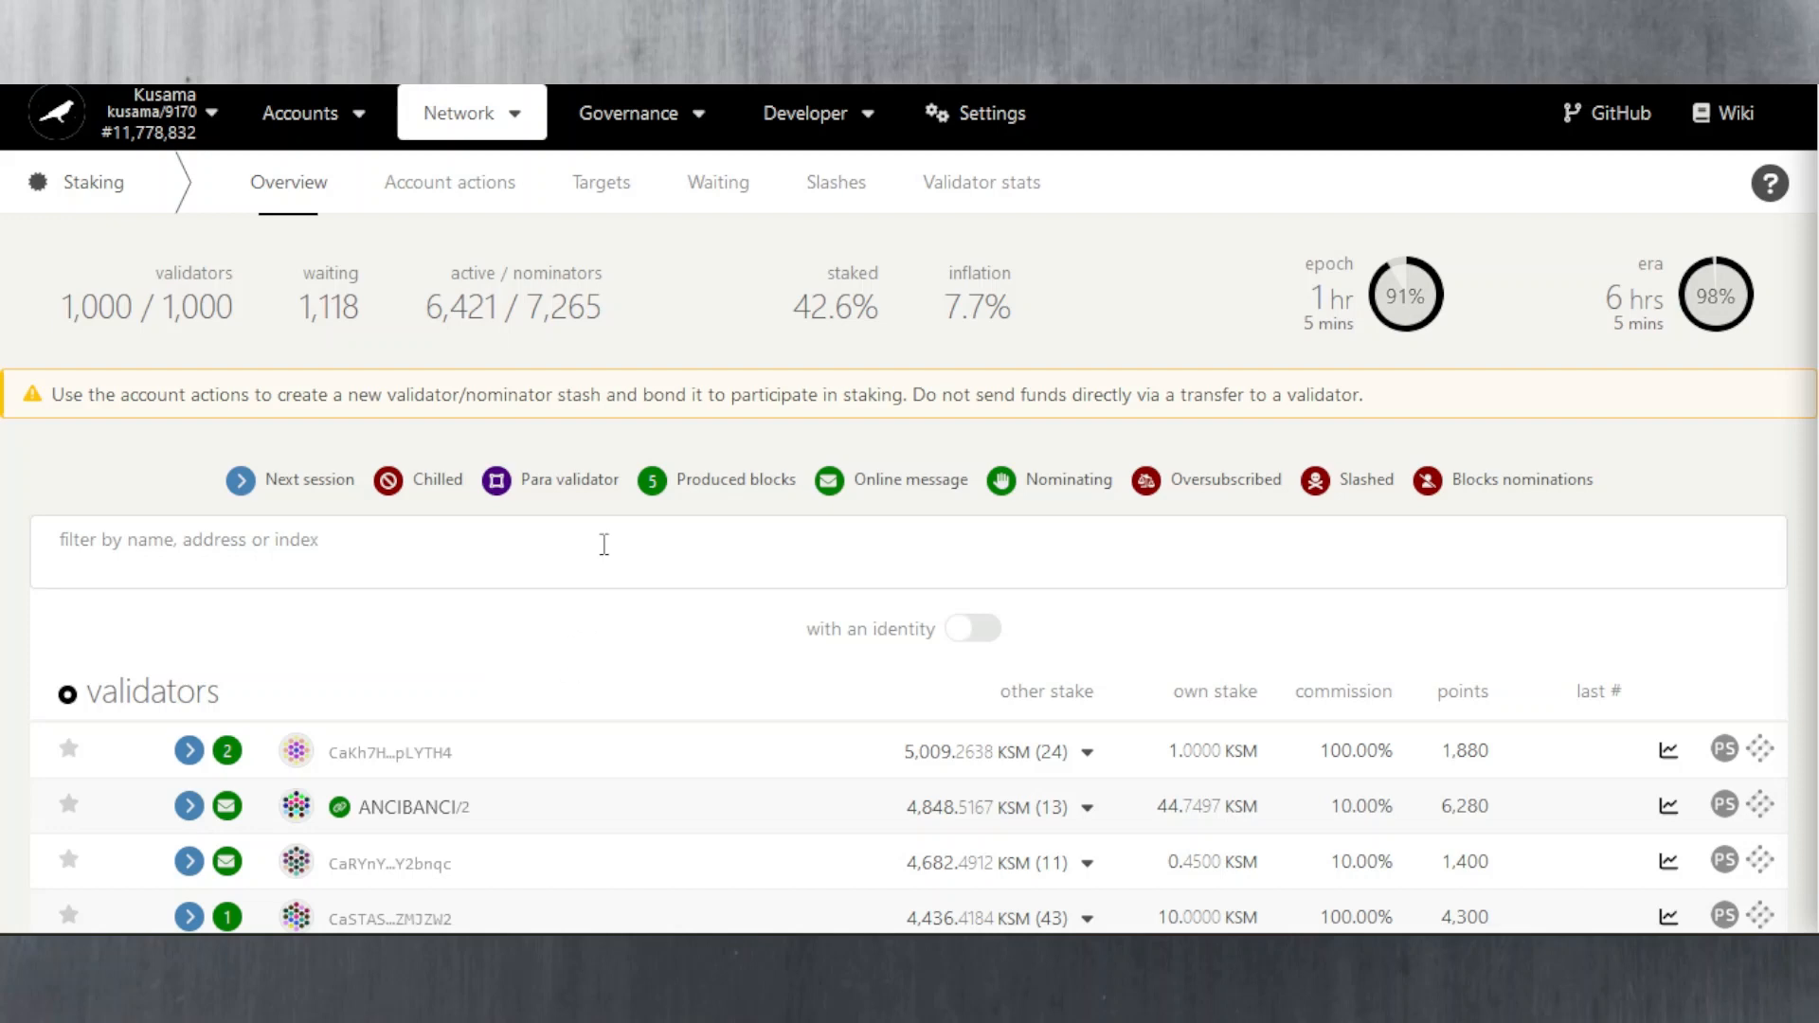
# Step: Open the new nominator setup form from the staking account actions and review its stash and controller account guidance
pyautogui.click(427, 196)
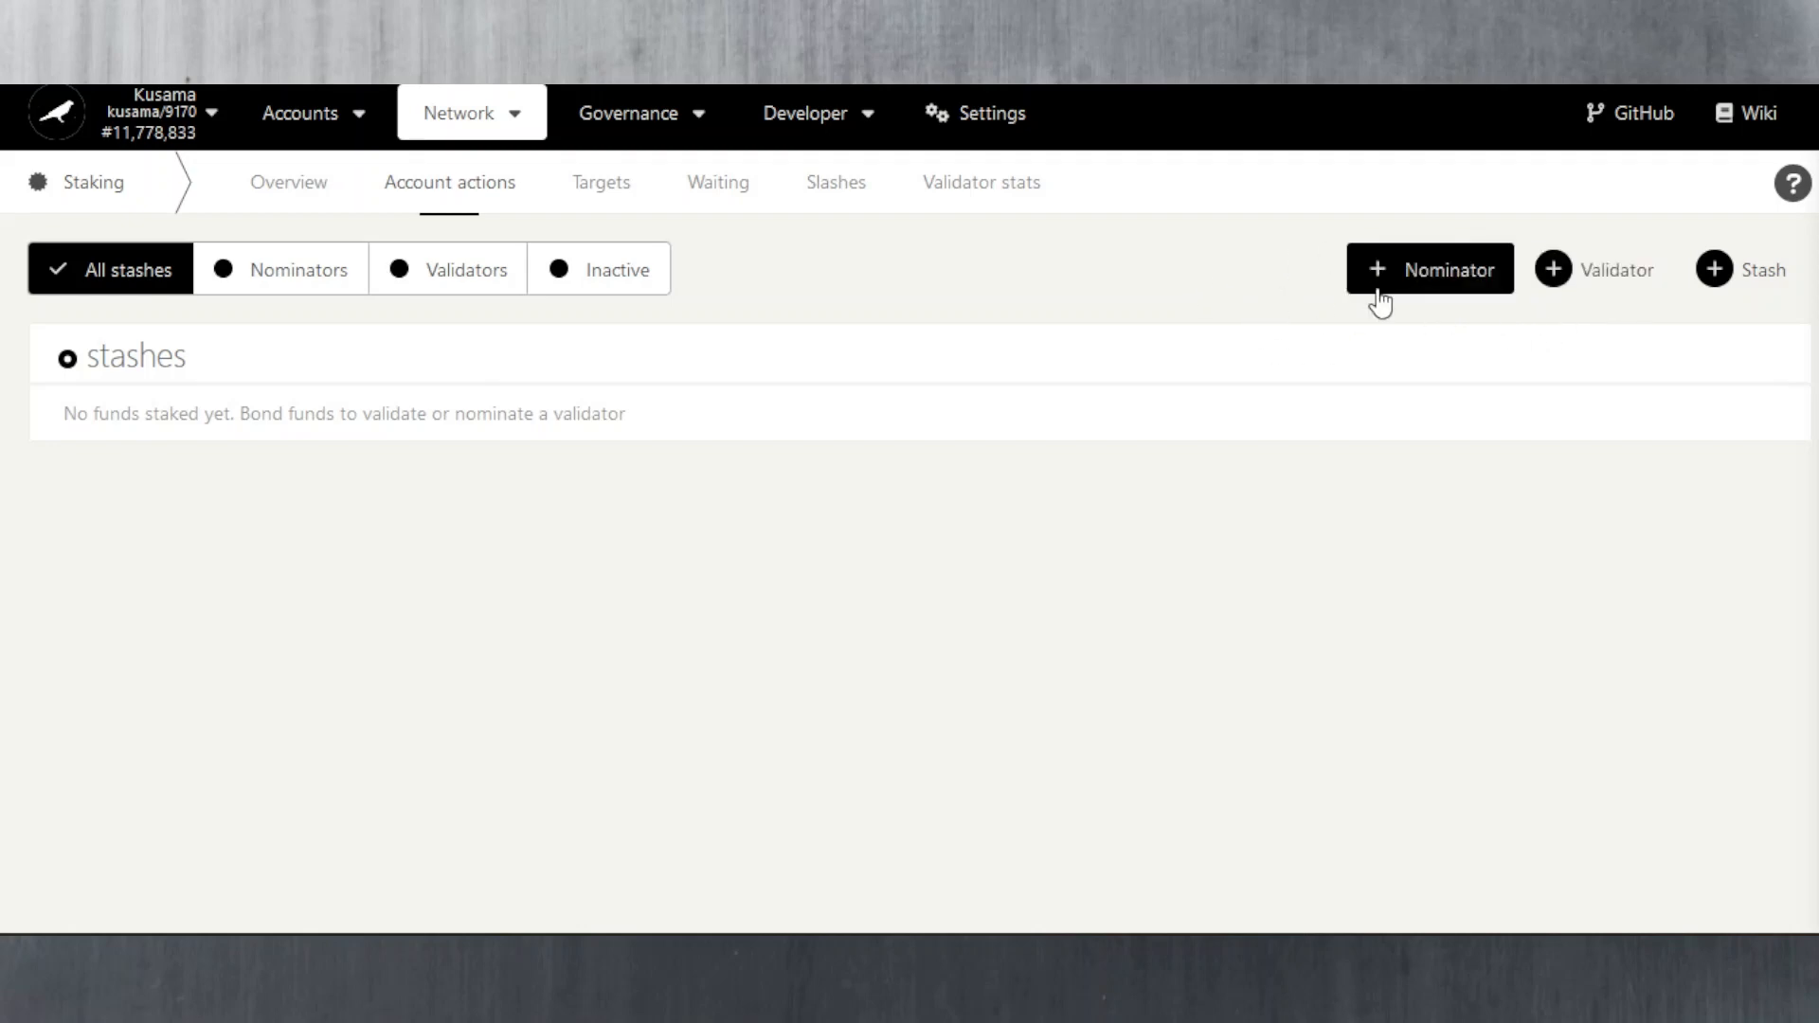
pyautogui.click(1411, 275)
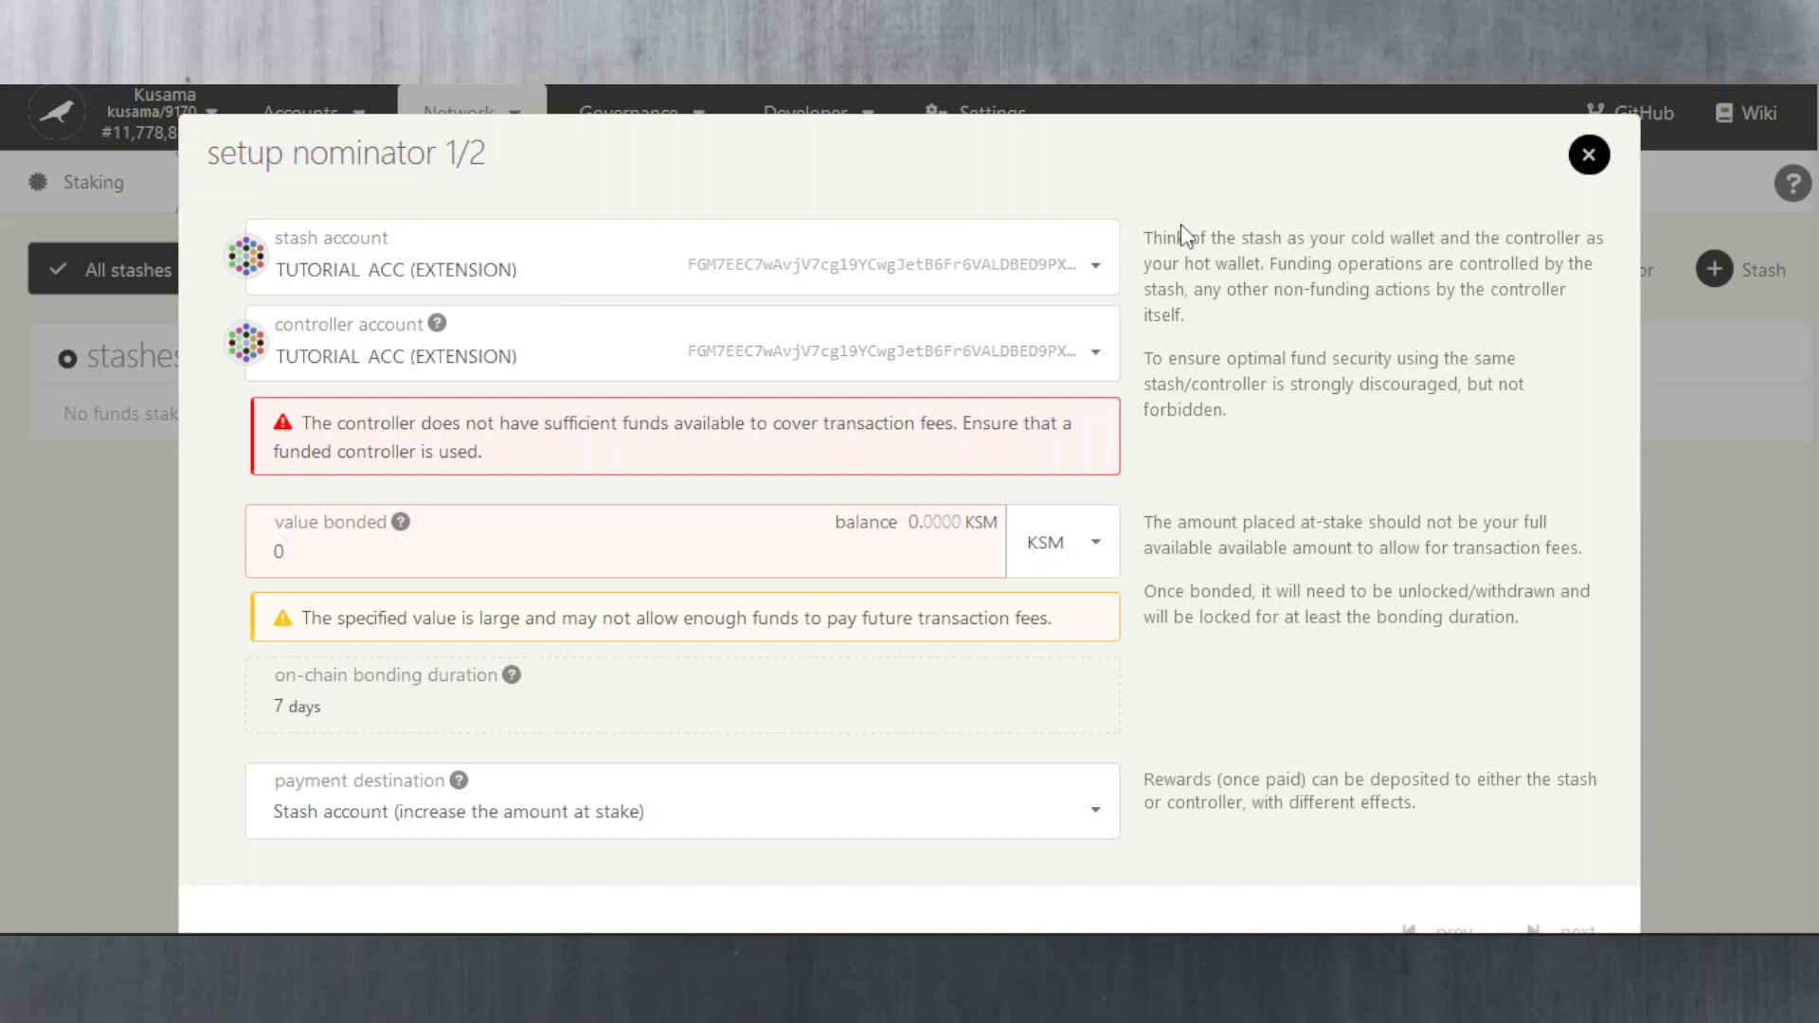
pyautogui.moveTo(1161, 237)
pyautogui.mouseDown()
pyautogui.moveTo(1345, 287)
pyautogui.moveTo(1370, 319)
pyautogui.moveTo(1171, 262)
pyautogui.mouseUp()
pyautogui.click(1169, 260)
pyautogui.scroll(-1, 343, 622)
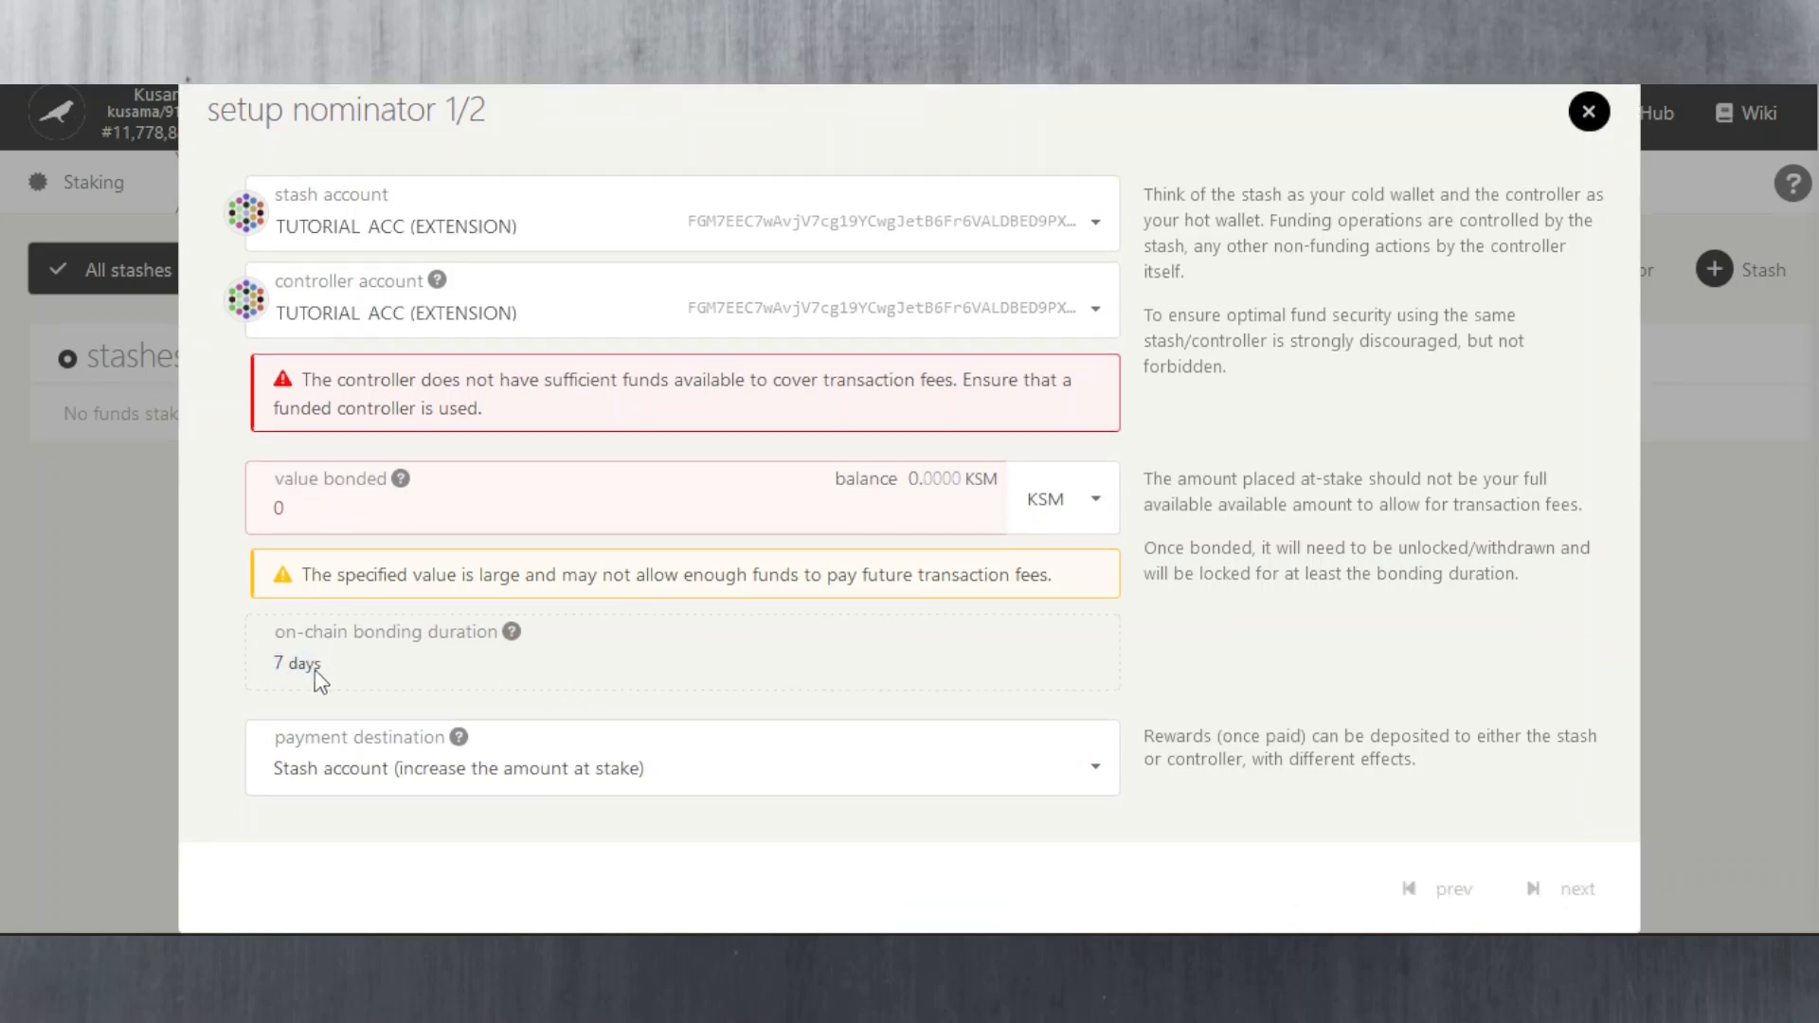
# Step: Review the bonding duration and payment destination options in the nominator setup, and close the form without bonding funds
pyautogui.click(275, 665)
pyautogui.click(1096, 769)
pyautogui.click(1097, 773)
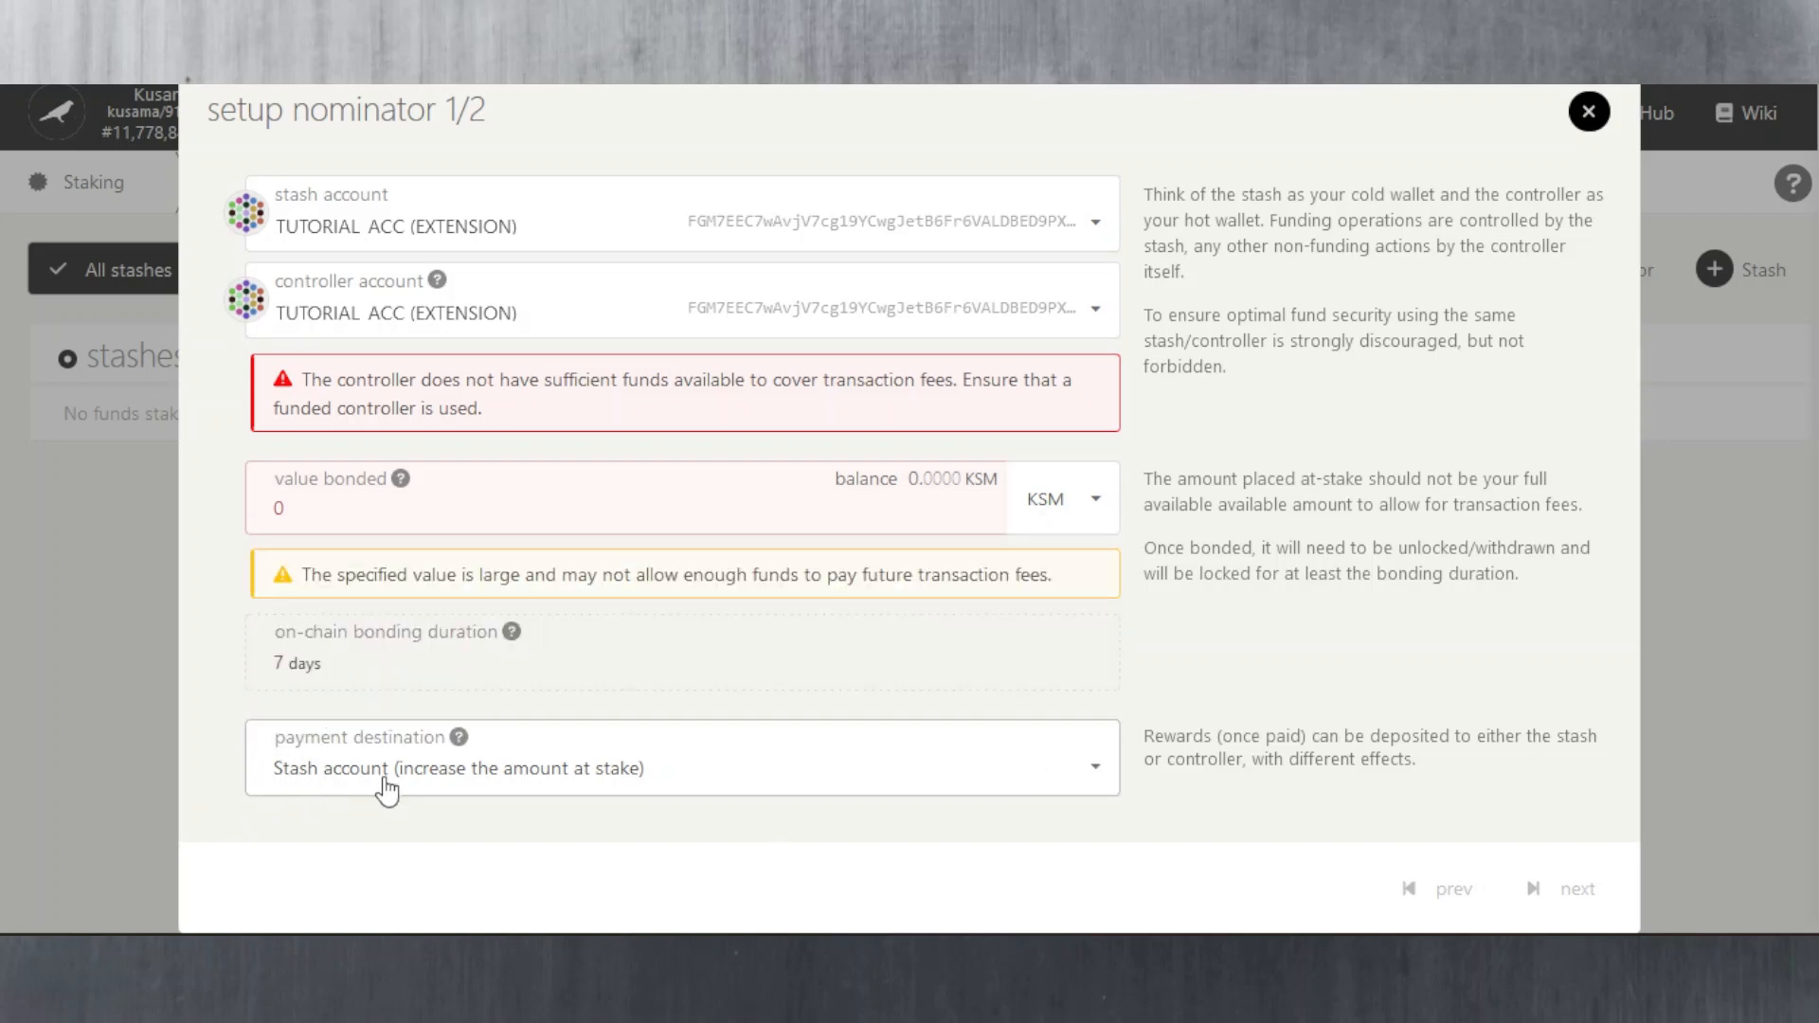
pyautogui.click(971, 780)
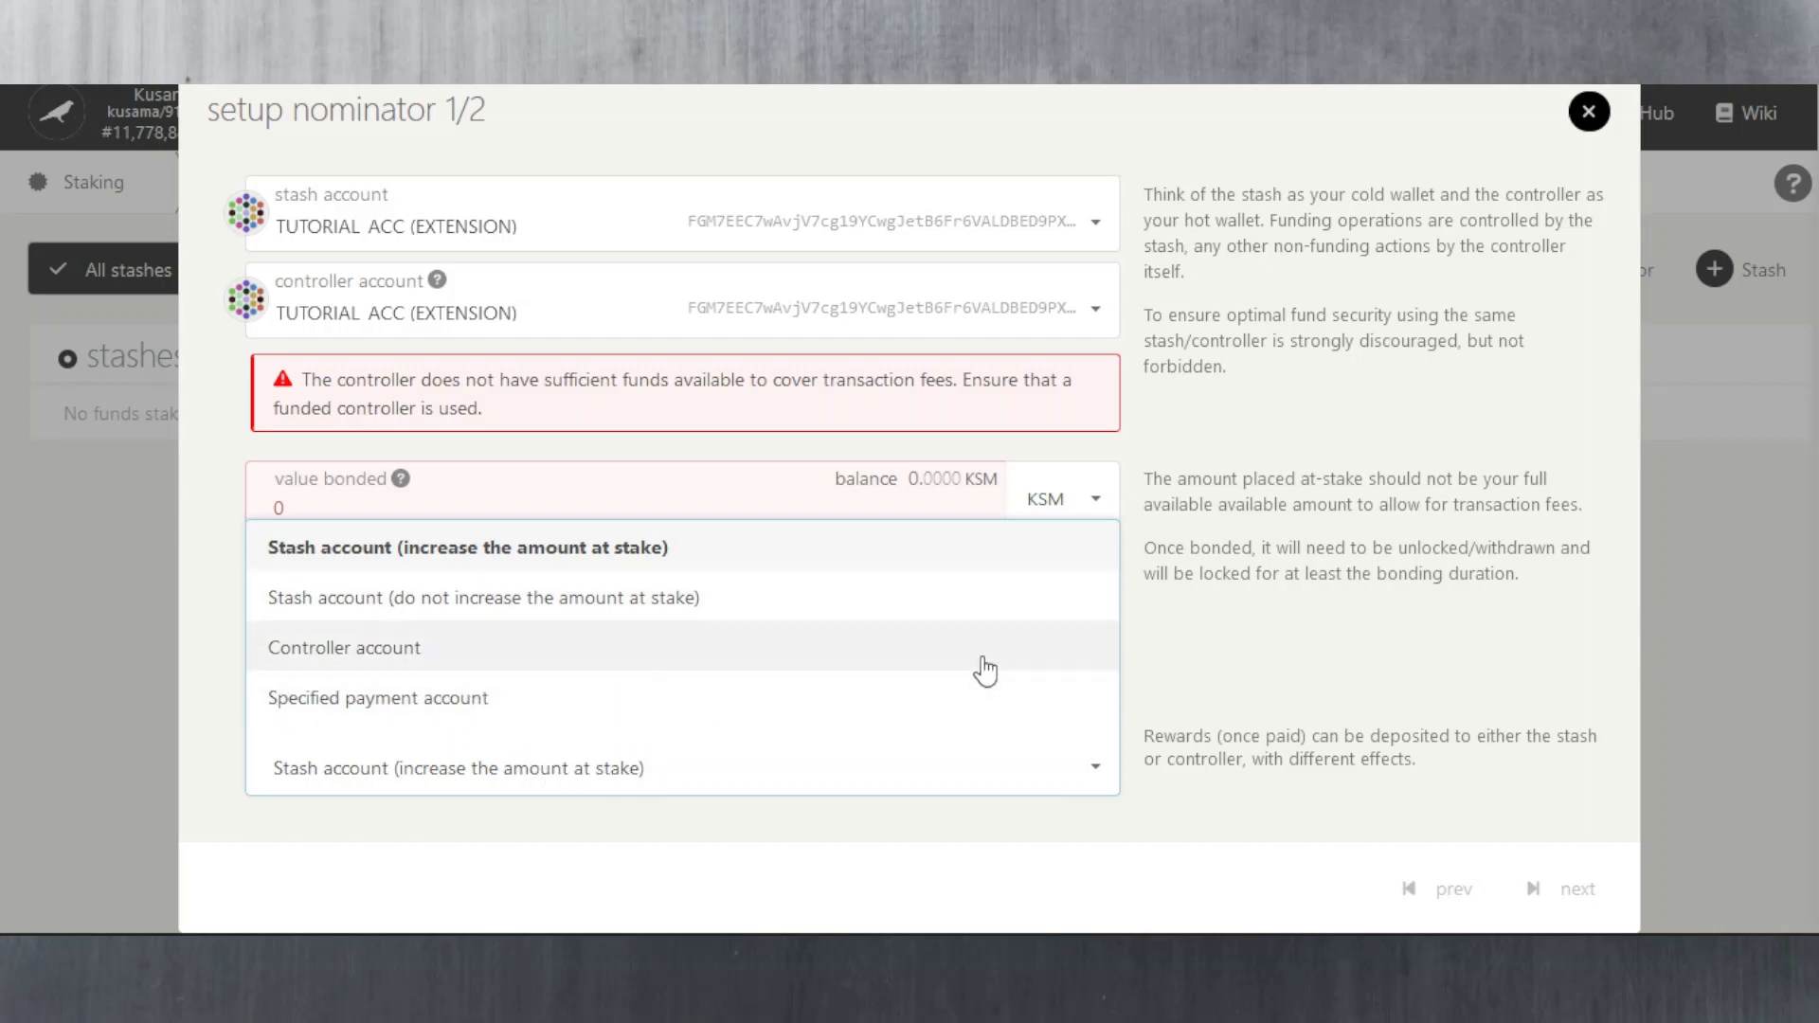
pyautogui.click(1236, 703)
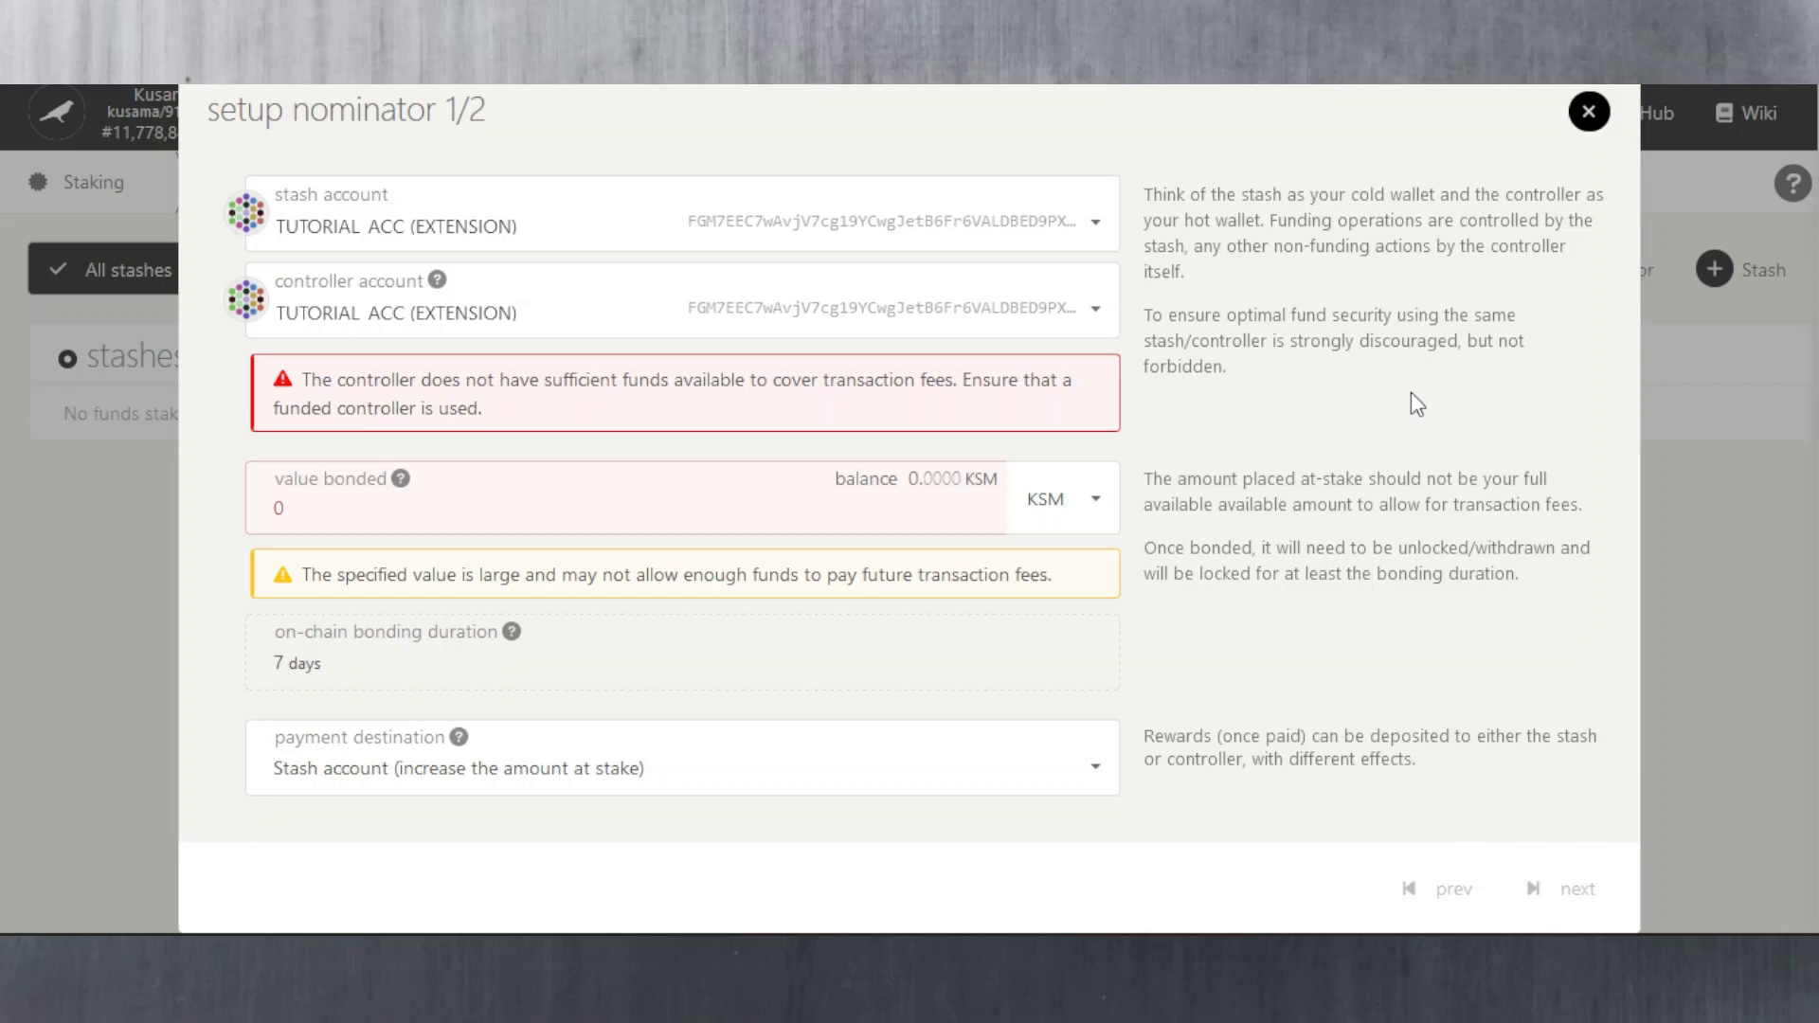
pyautogui.click(1591, 118)
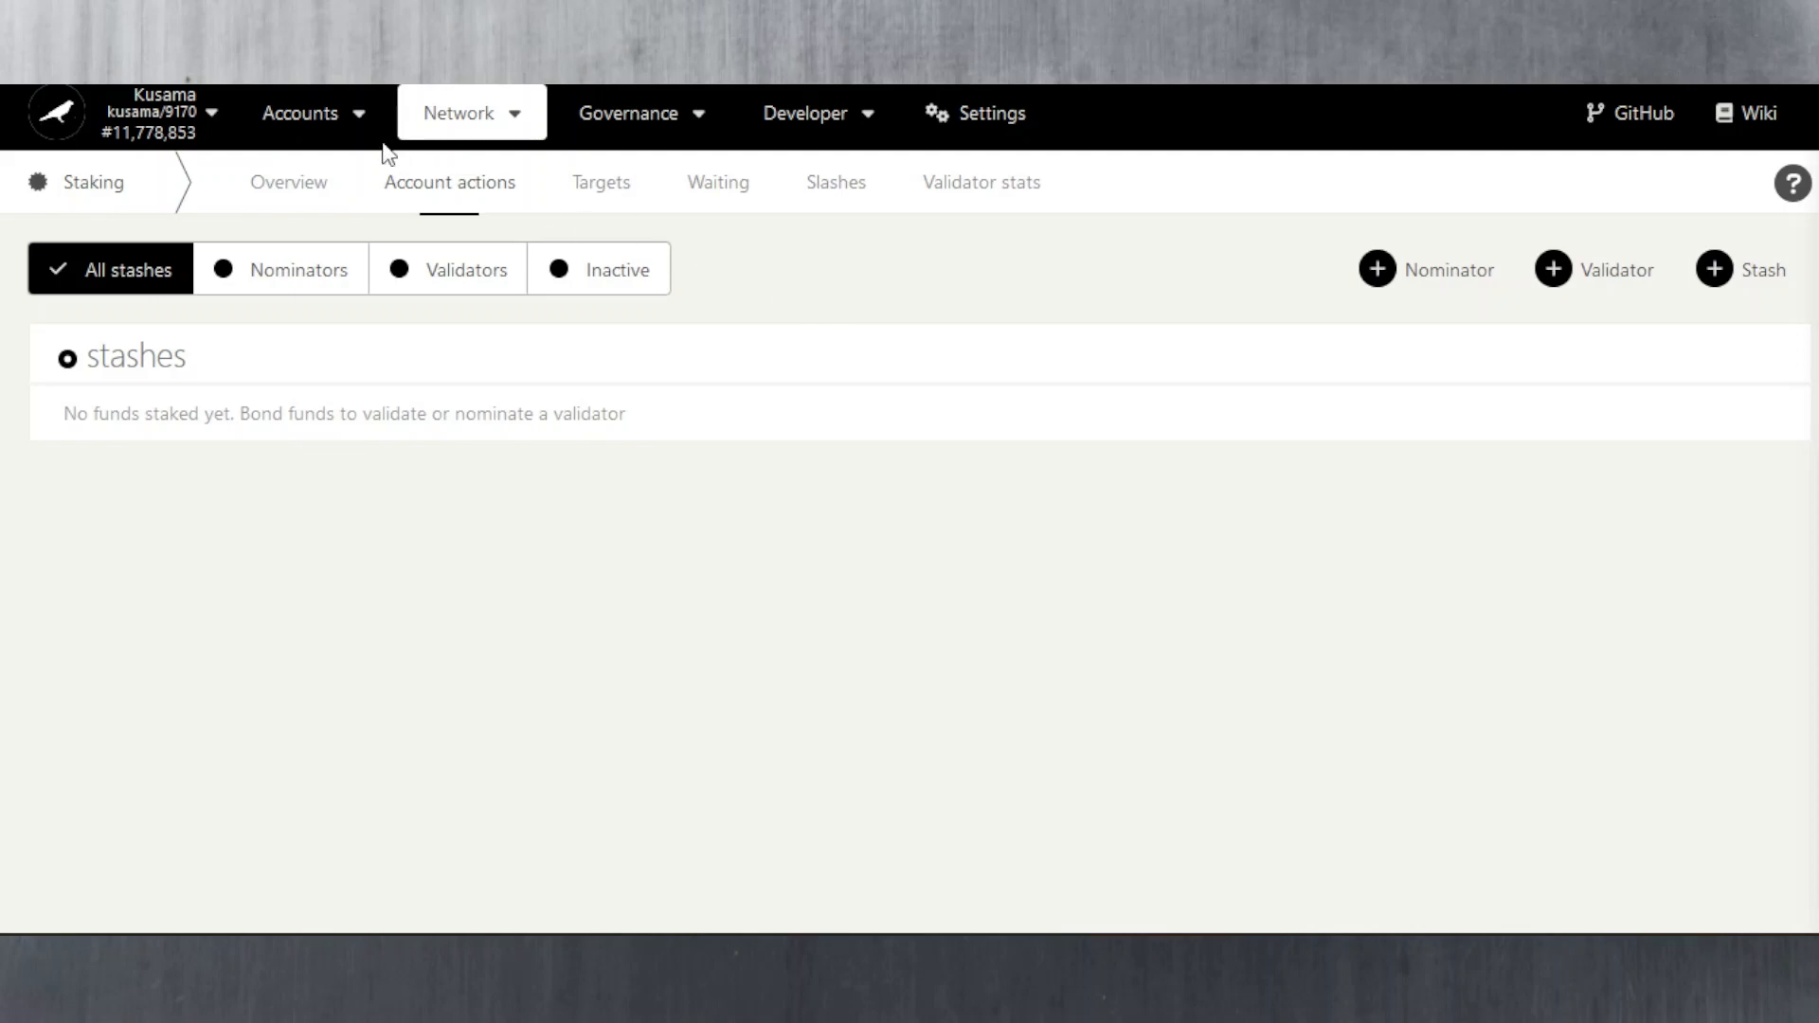
pyautogui.moveTo(353, 140)
pyautogui.moveTo(599, 112)
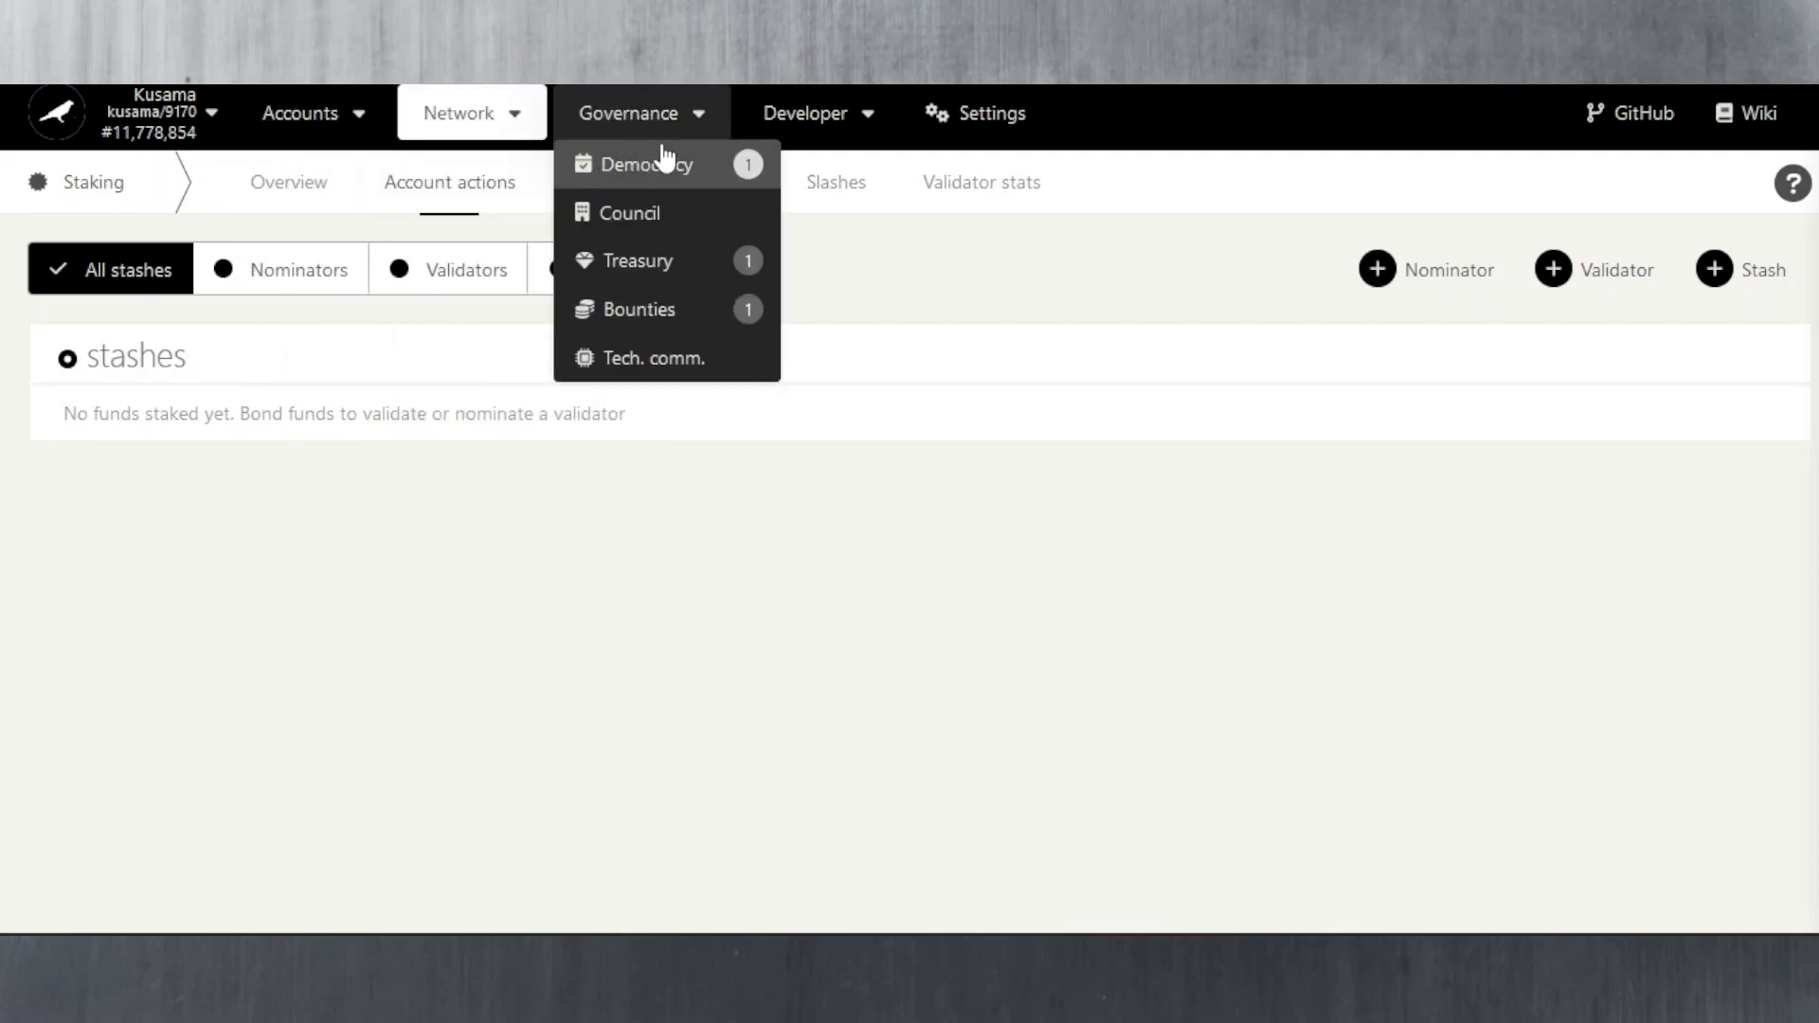
pyautogui.moveTo(736, 123)
pyautogui.moveTo(512, 117)
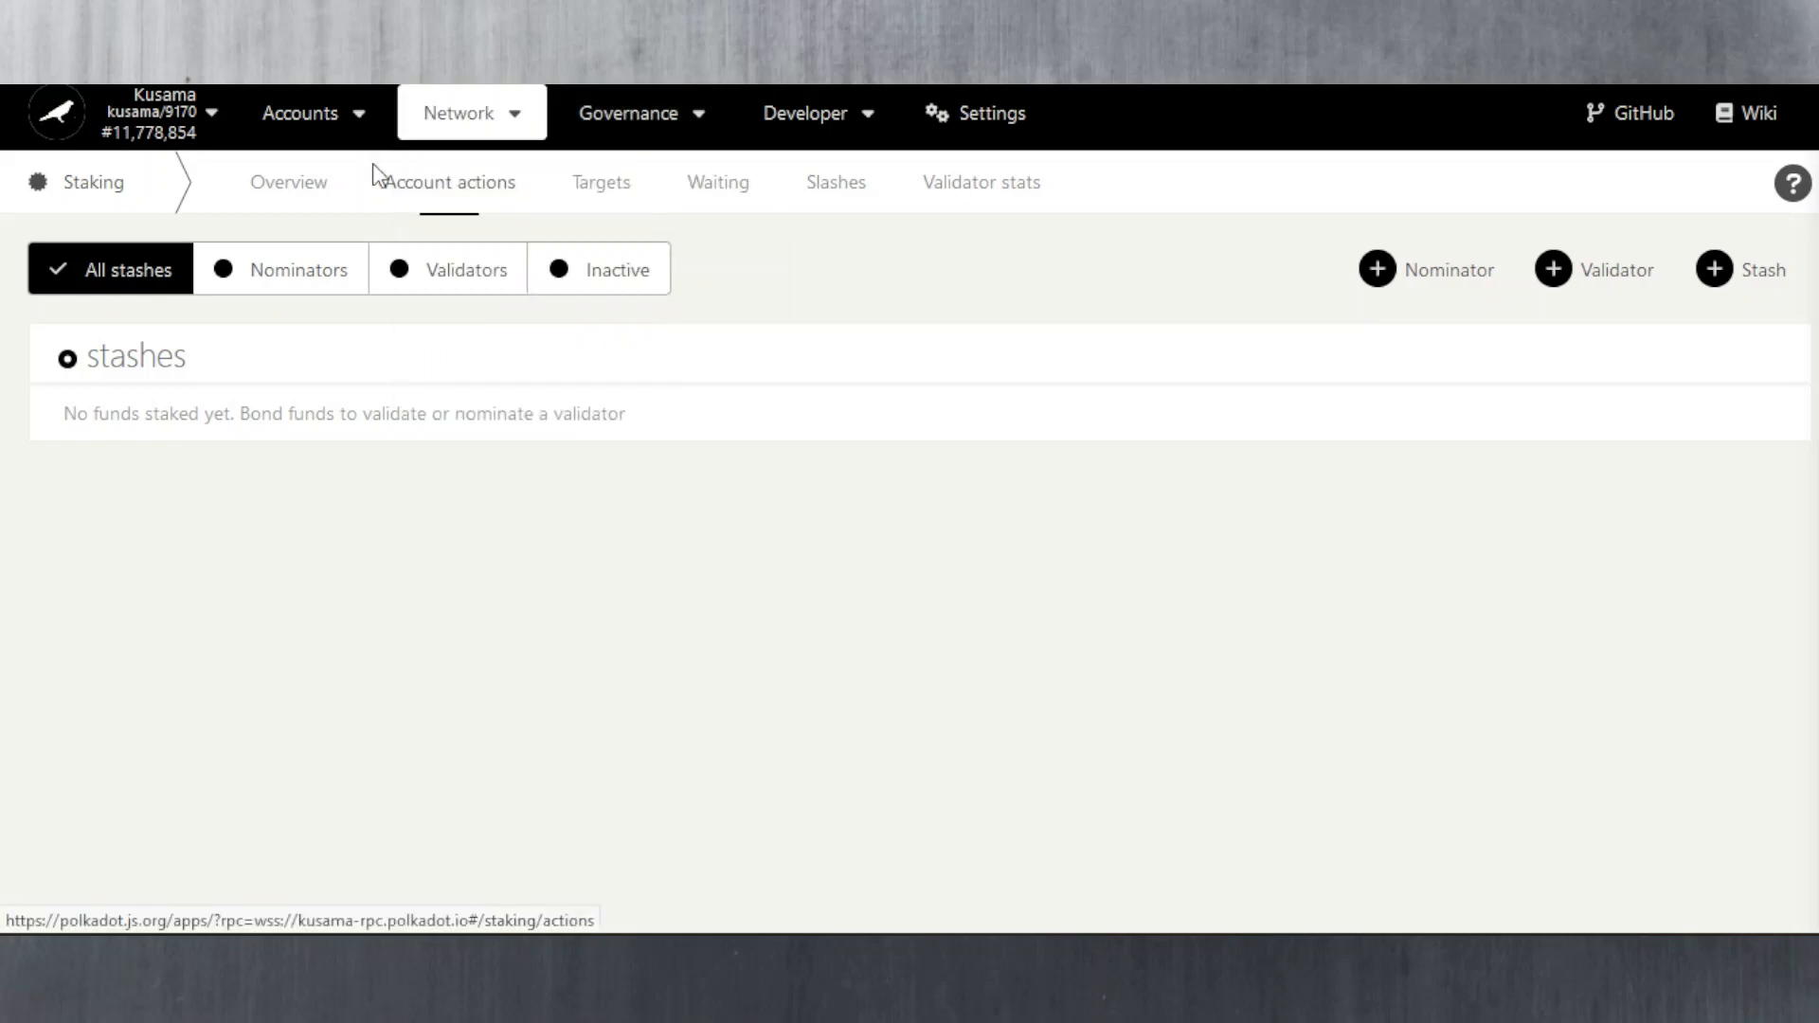
# Step: Return to the staking overview and look through the validators list with its stakes, commissions and points
pyautogui.click(322, 192)
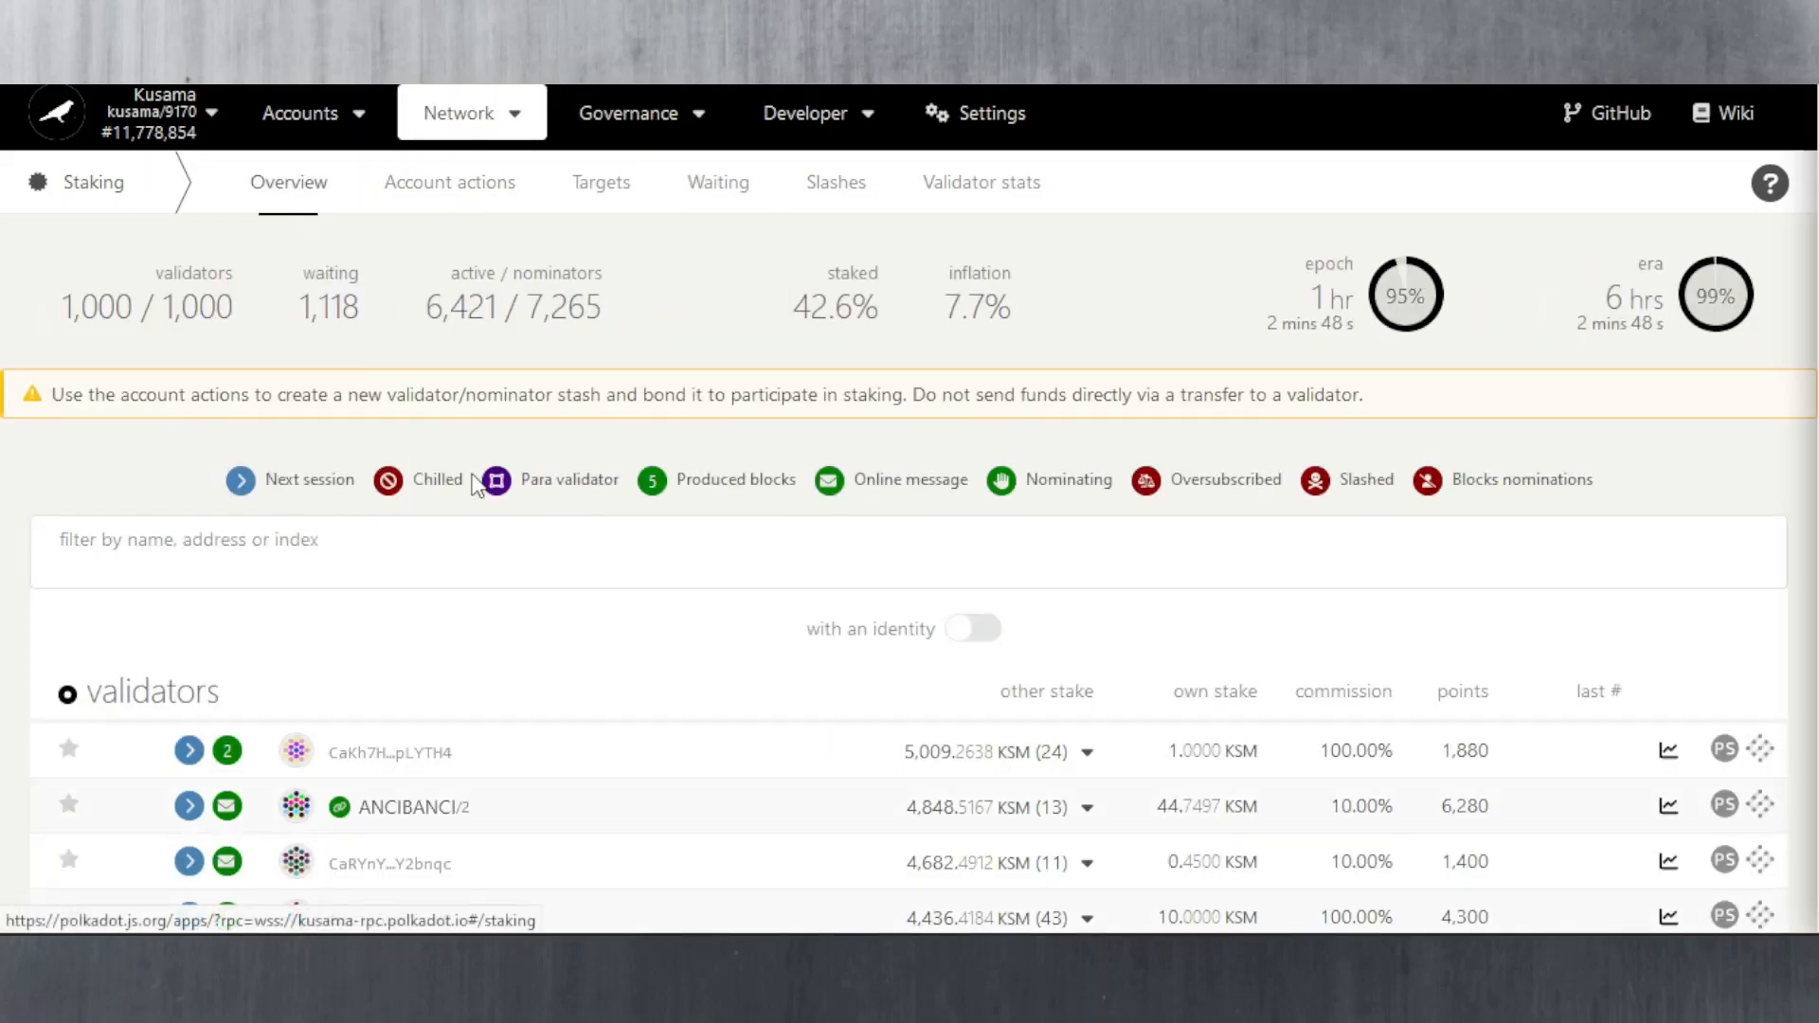
pyautogui.scroll(-4, 546, 498)
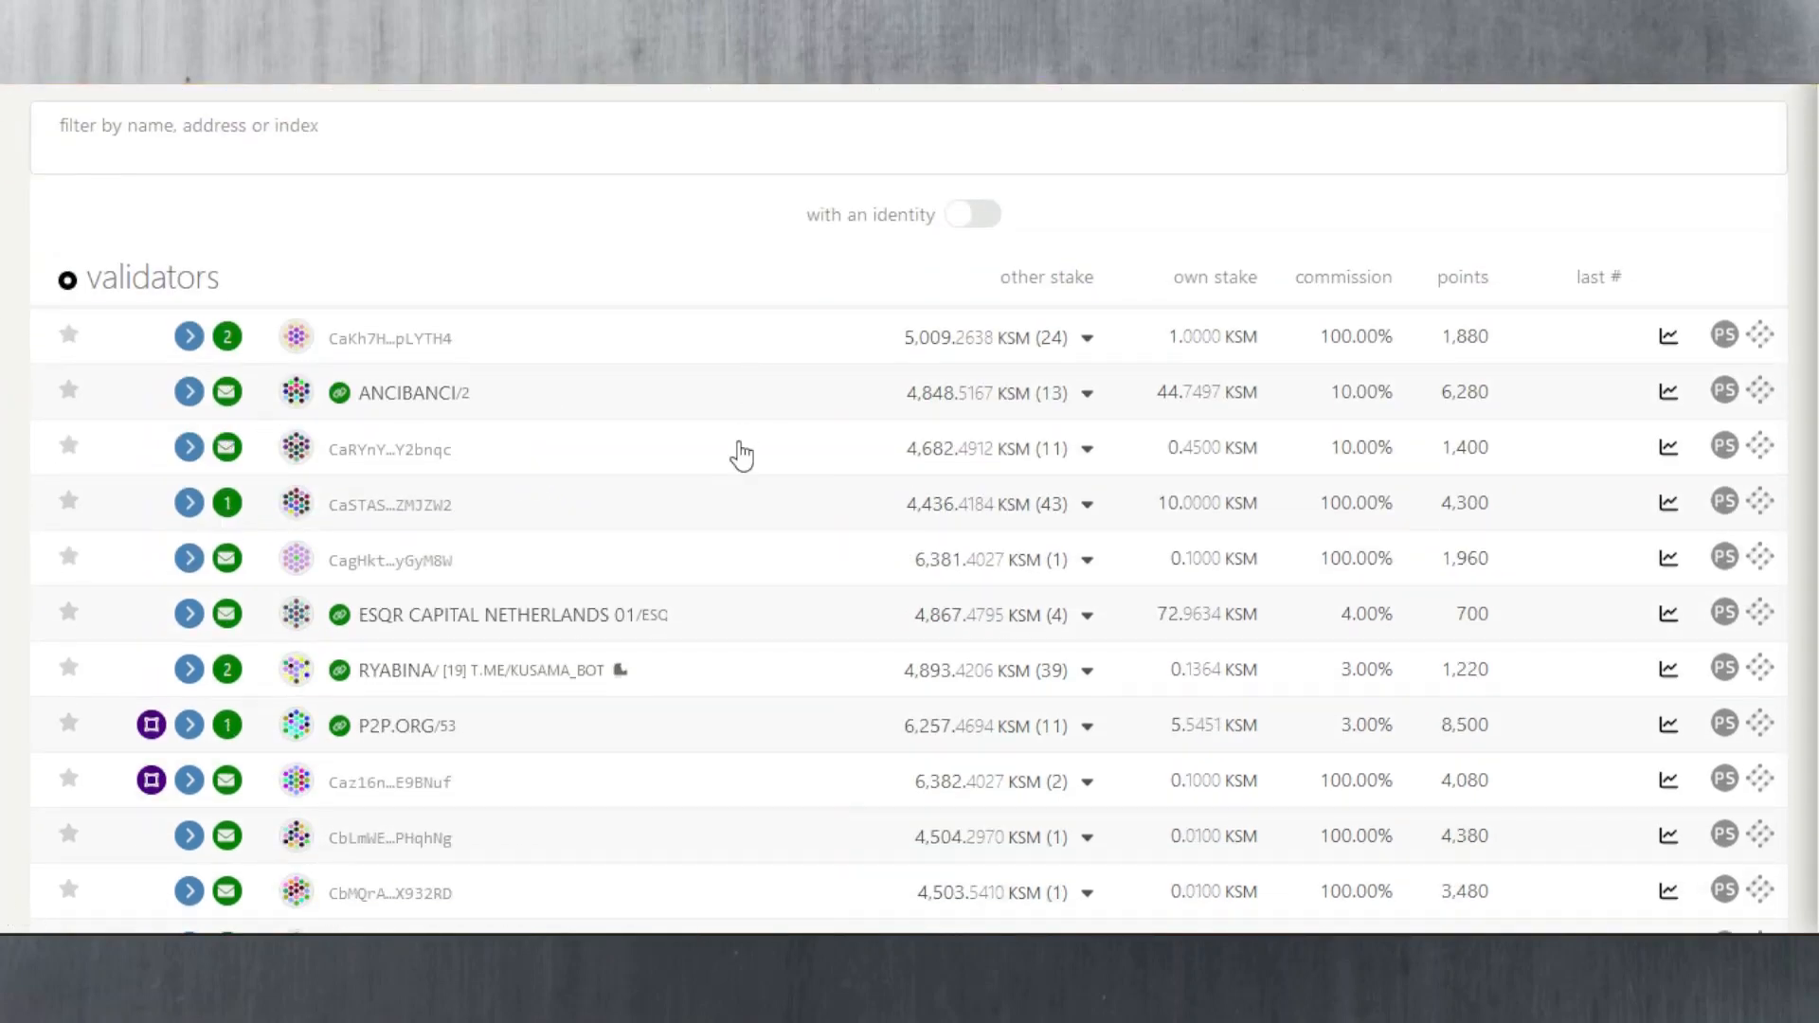
pyautogui.scroll(-2, 739, 445)
pyautogui.scroll(-2, 737, 442)
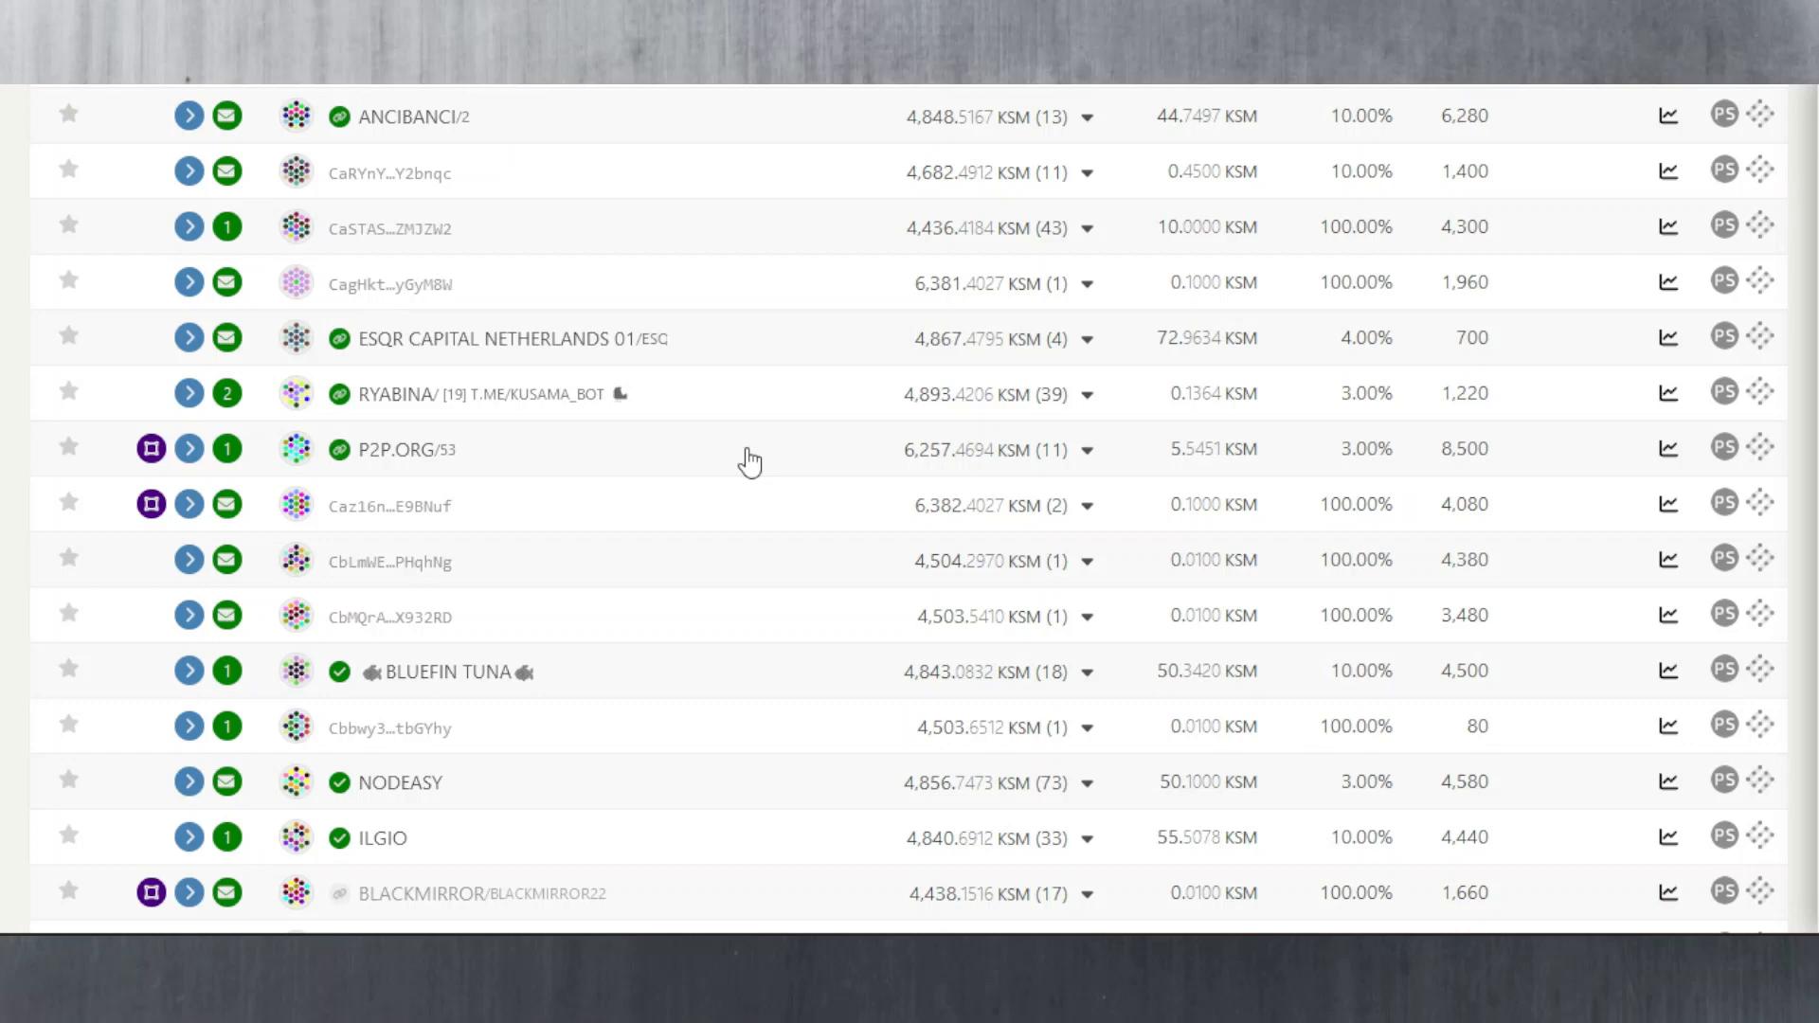
pyautogui.scroll(4, 749, 463)
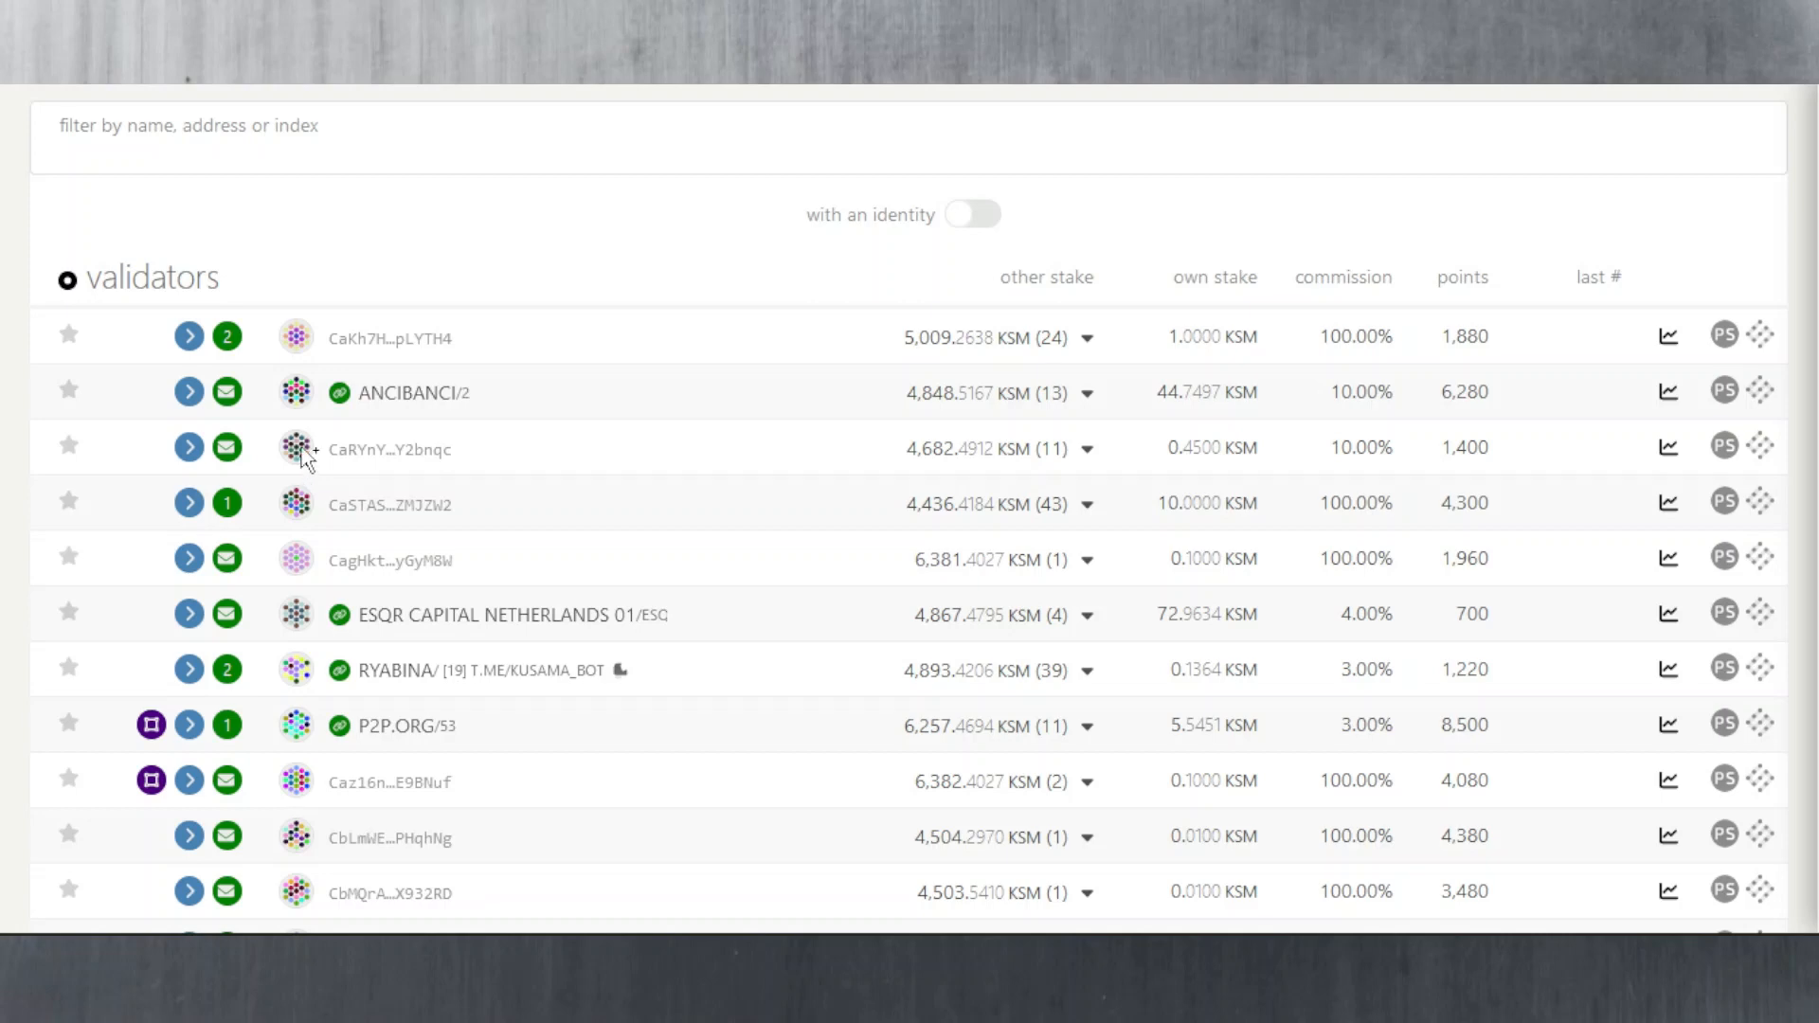
pyautogui.scroll(5, 304, 446)
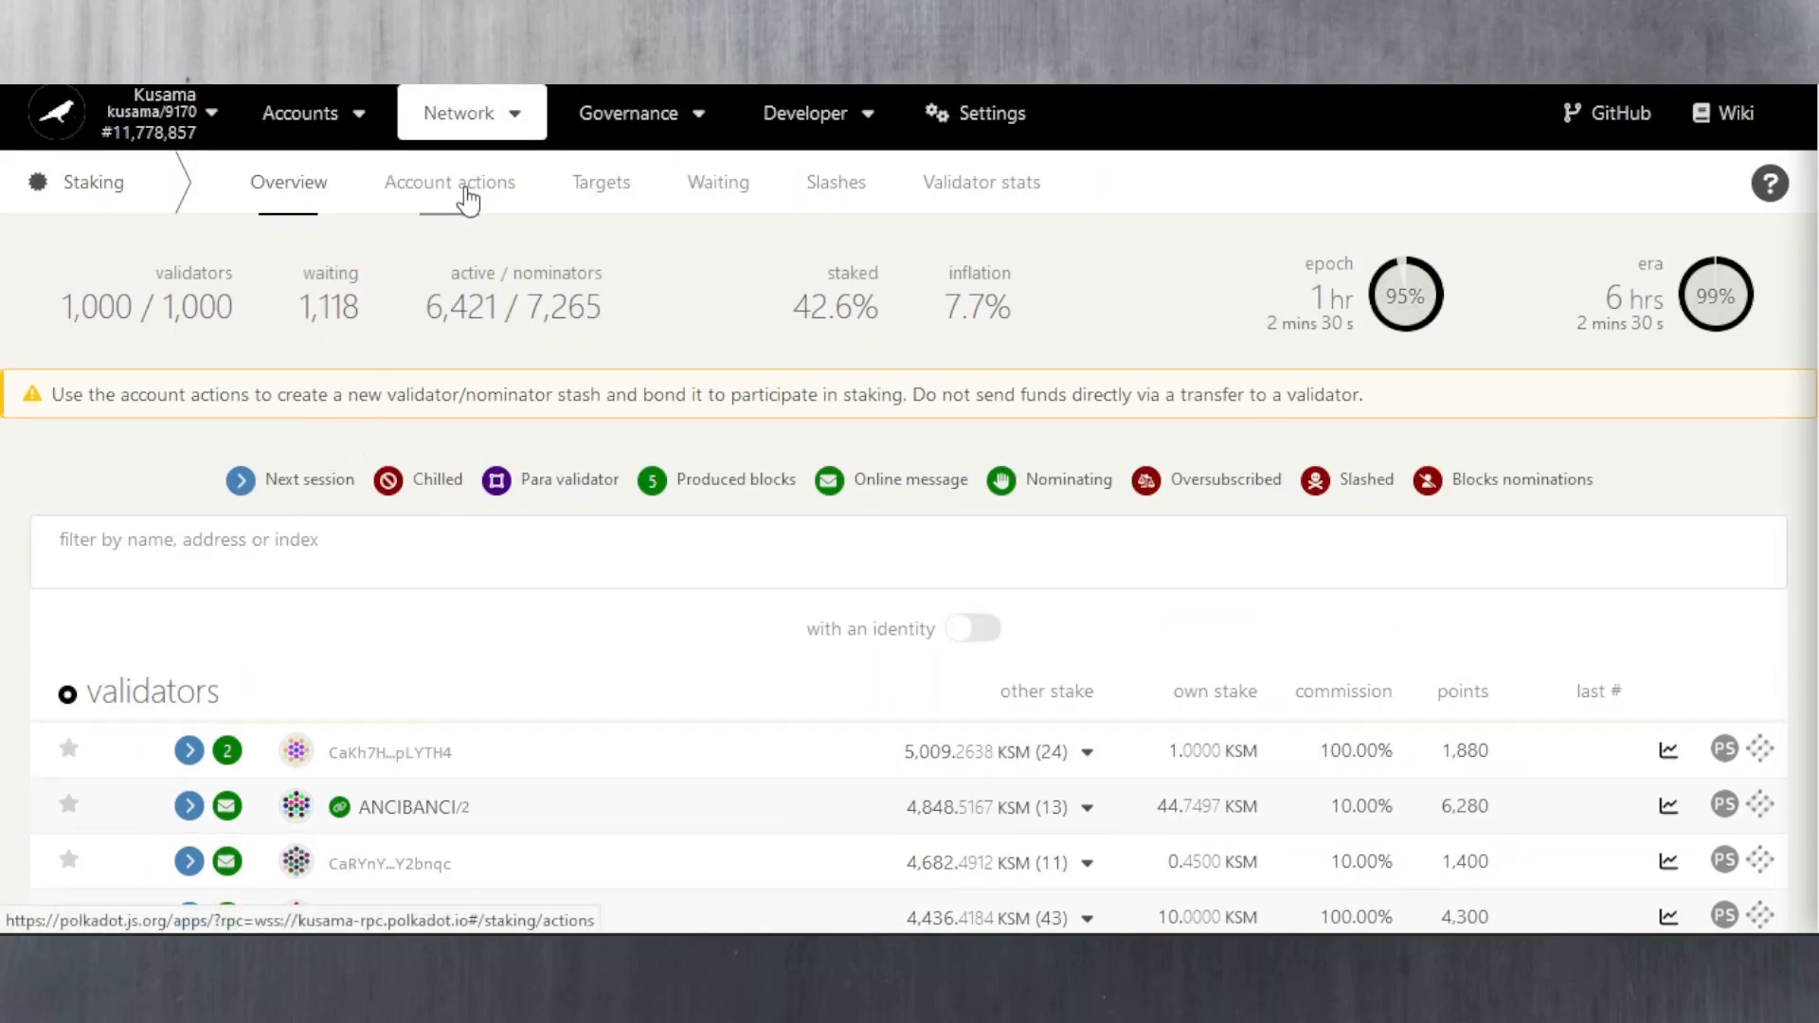
pyautogui.scroll(-3, 466, 434)
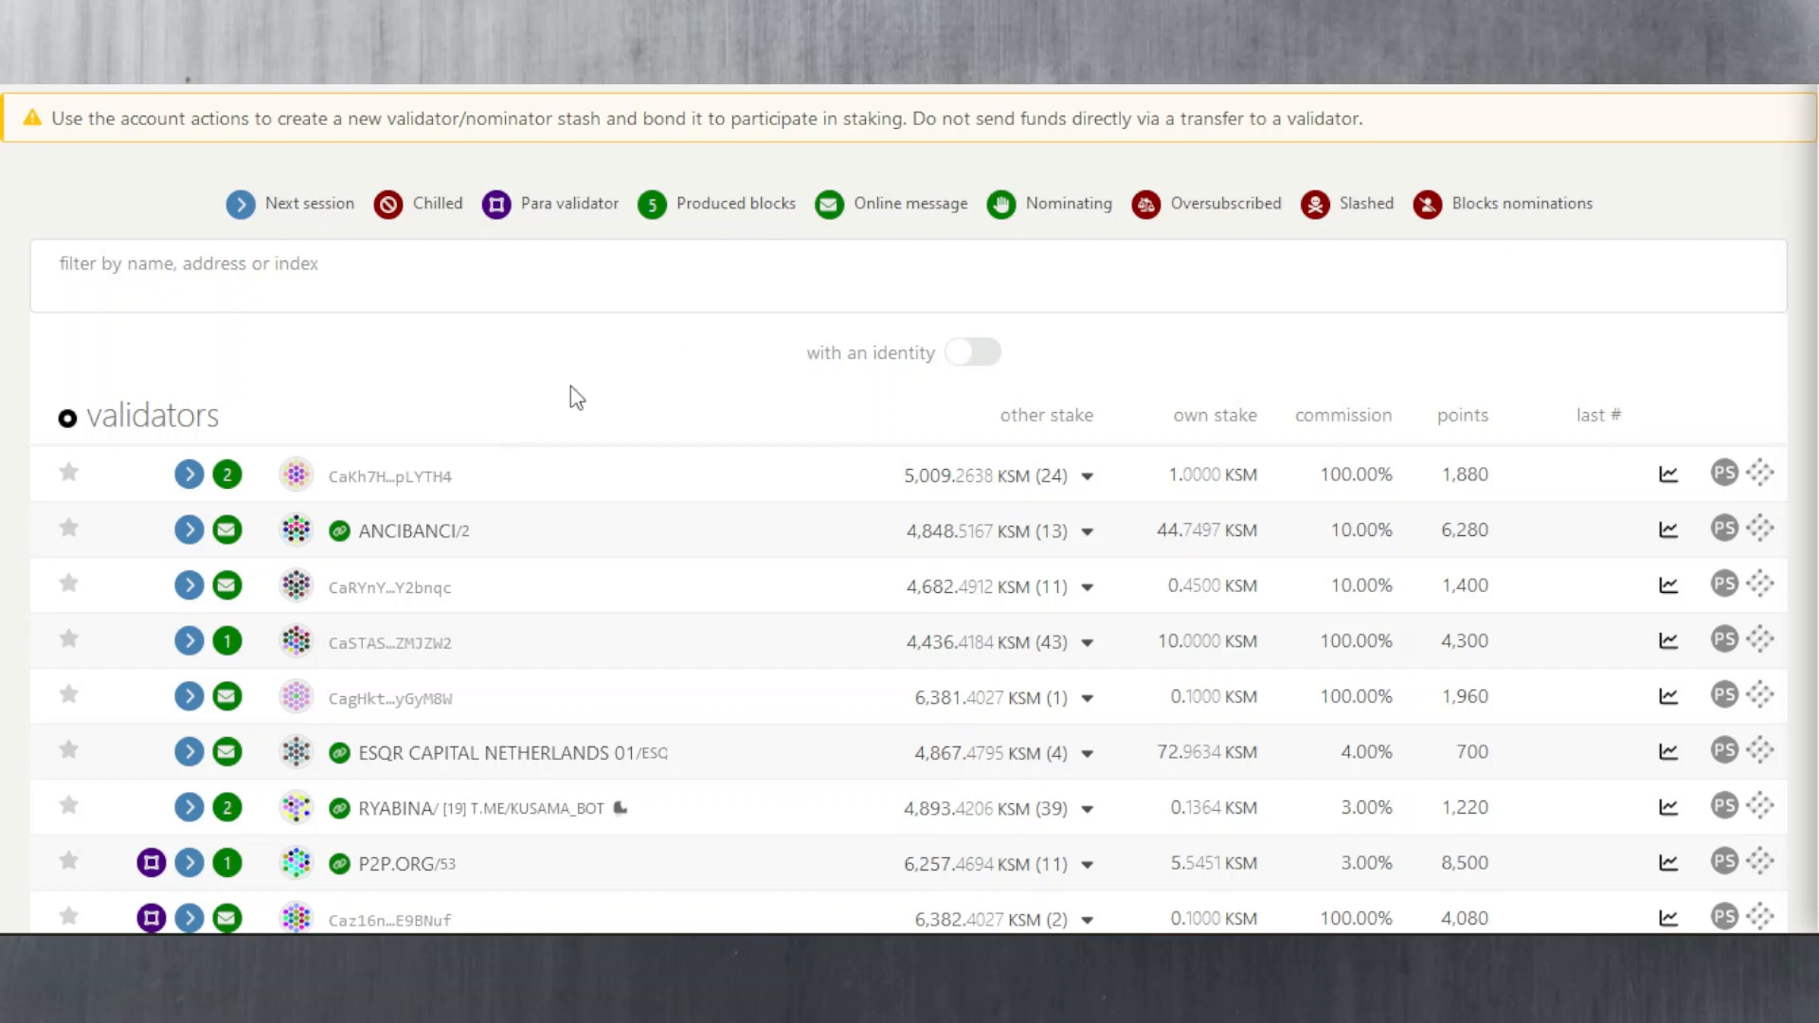
pyautogui.scroll(-2, 536, 417)
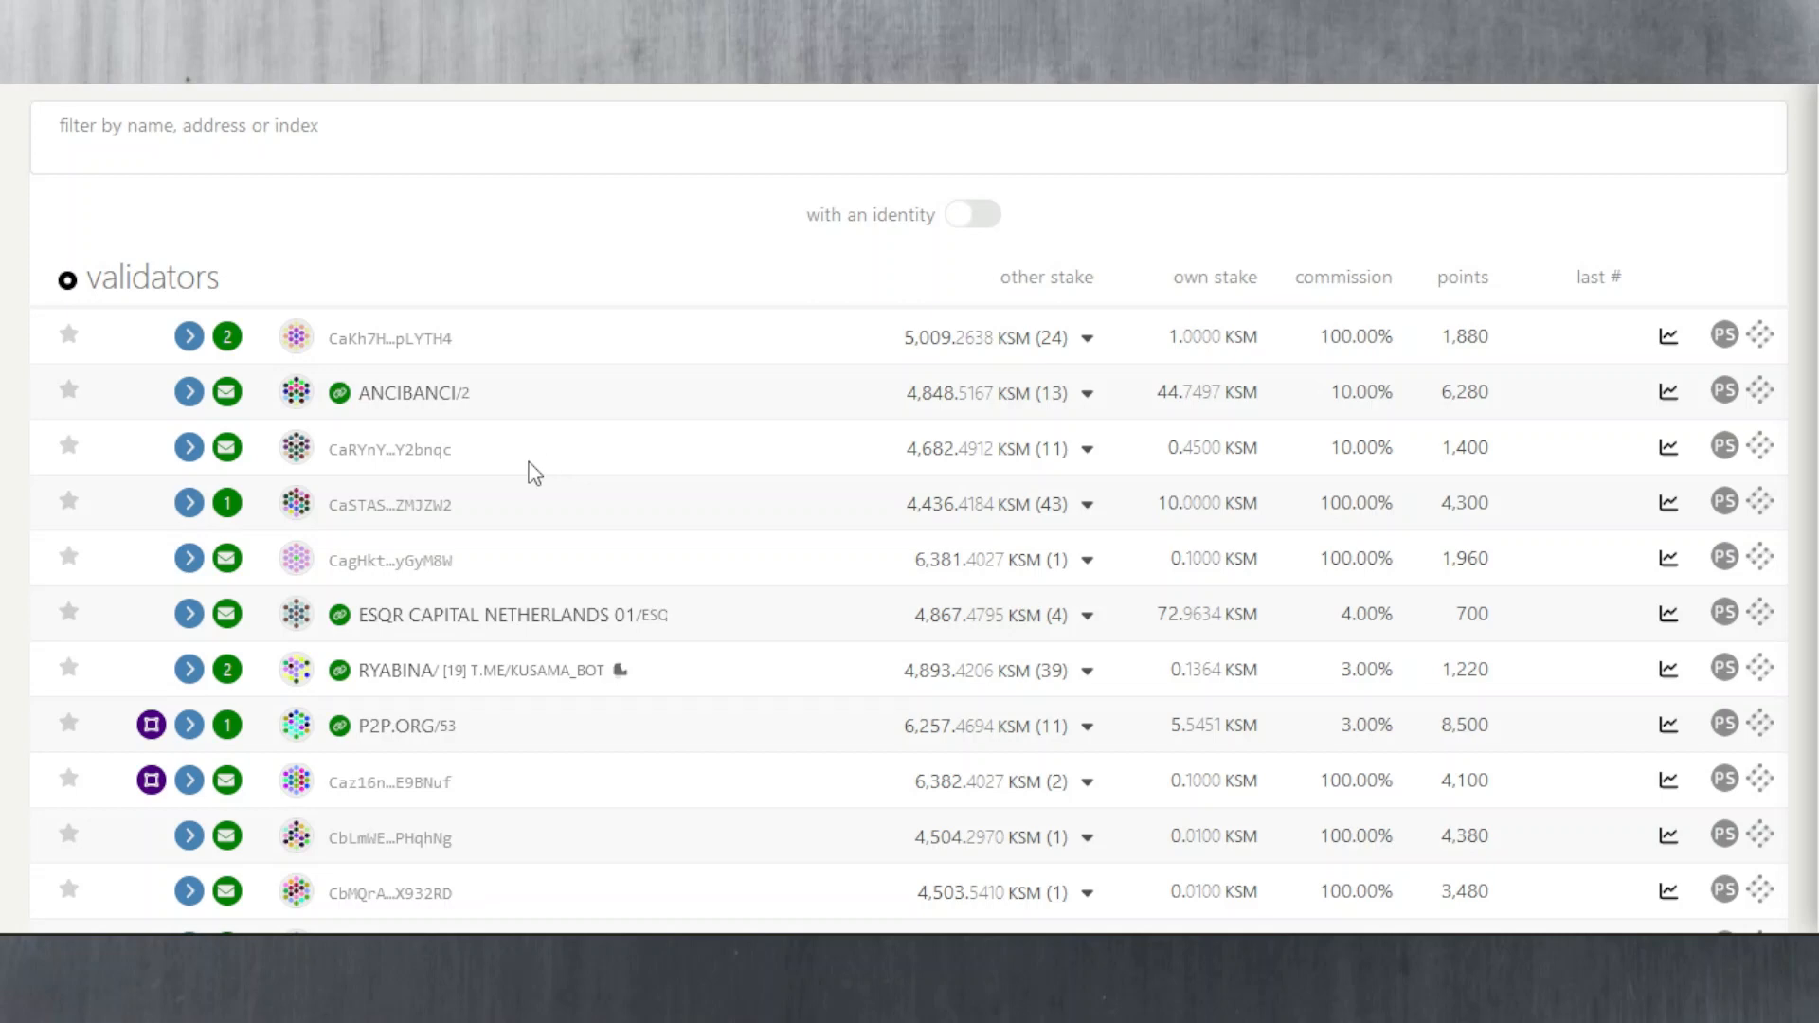
pyautogui.scroll(-2, 587, 463)
pyautogui.scroll(4, 644, 463)
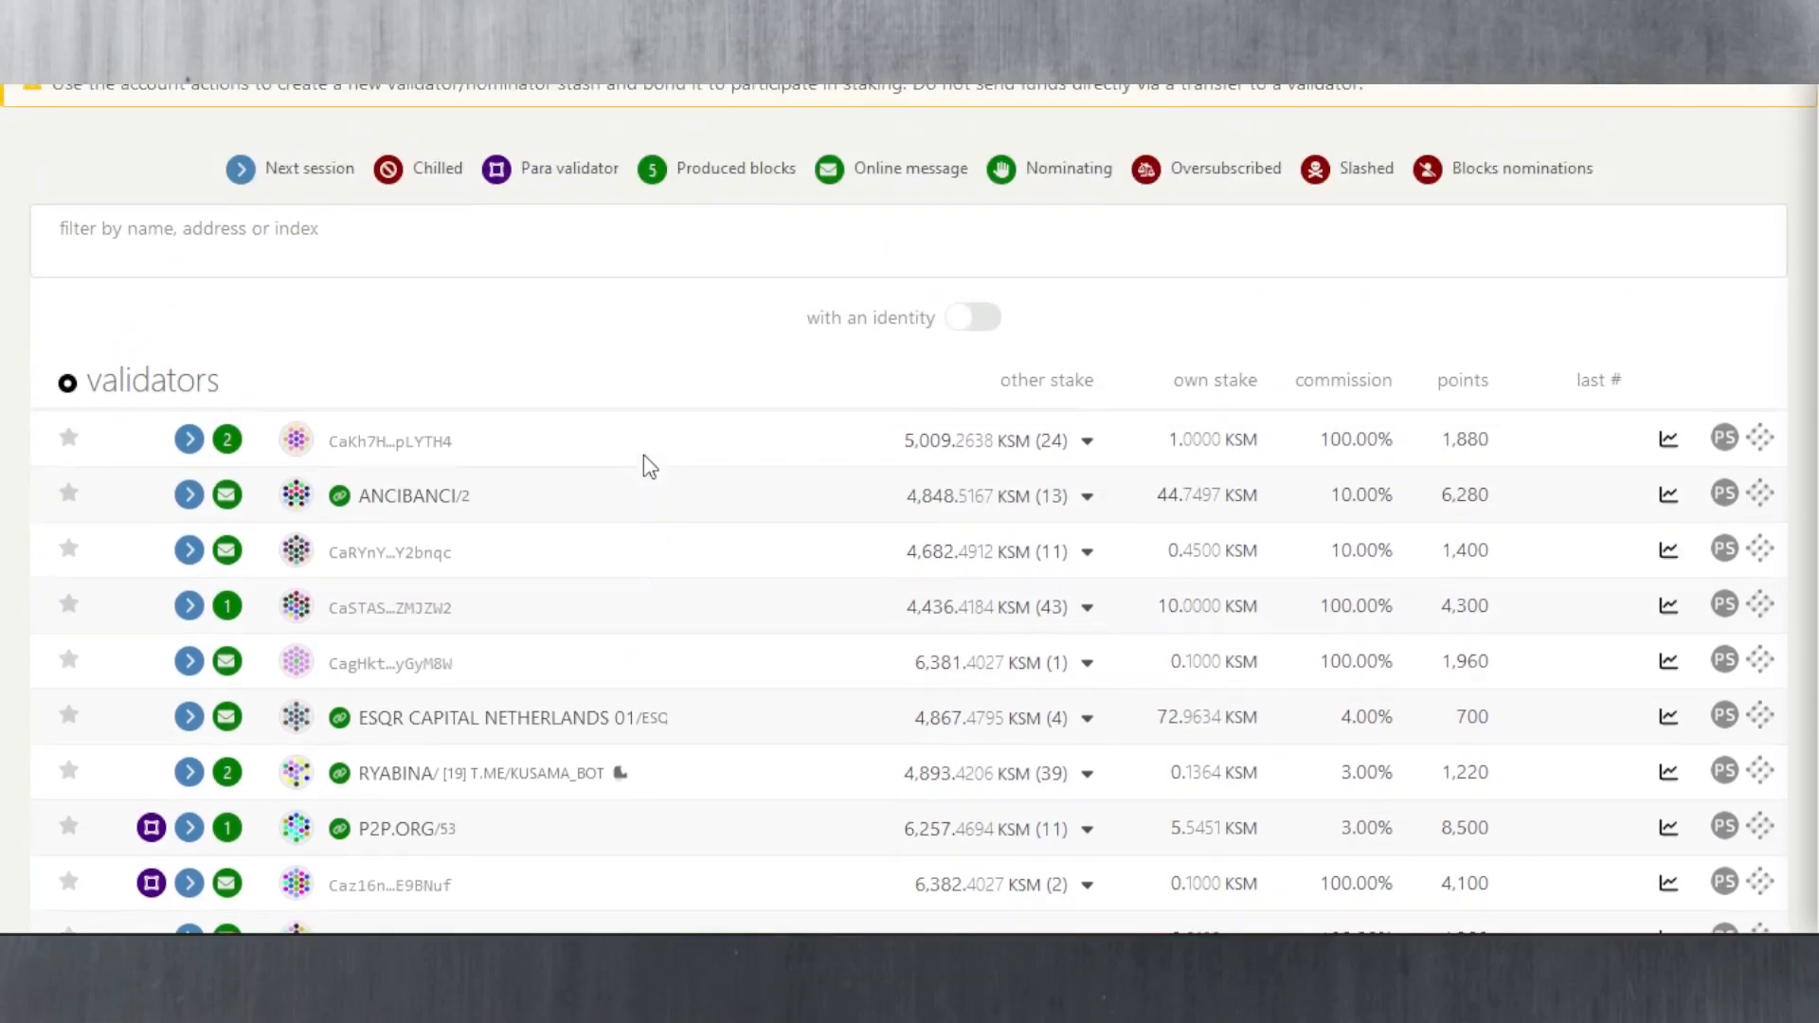
pyautogui.scroll(2, 675, 395)
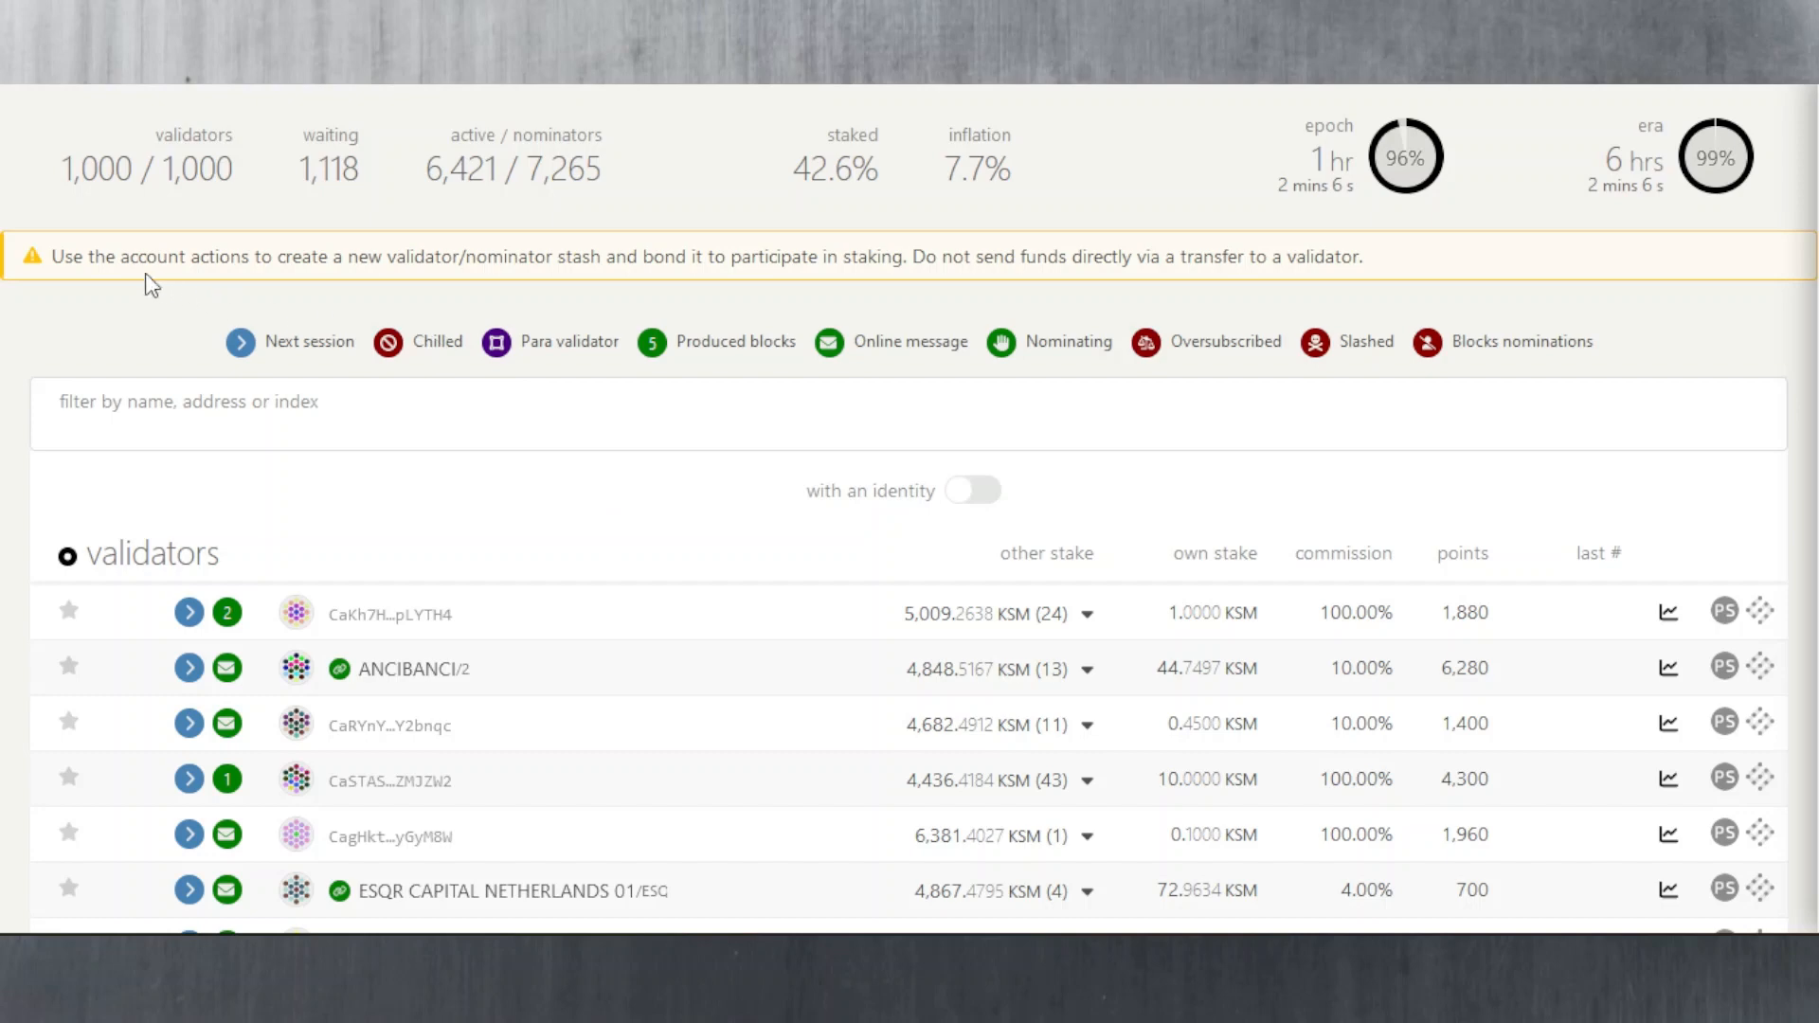
# Step: Read the staking overview's notice about bonding through account actions and not transferring funds directly to a validator
pyautogui.moveTo(68, 255); pyautogui.dragTo(970, 249)
pyautogui.click(970, 249)
pyautogui.scroll(2, 994, 264)
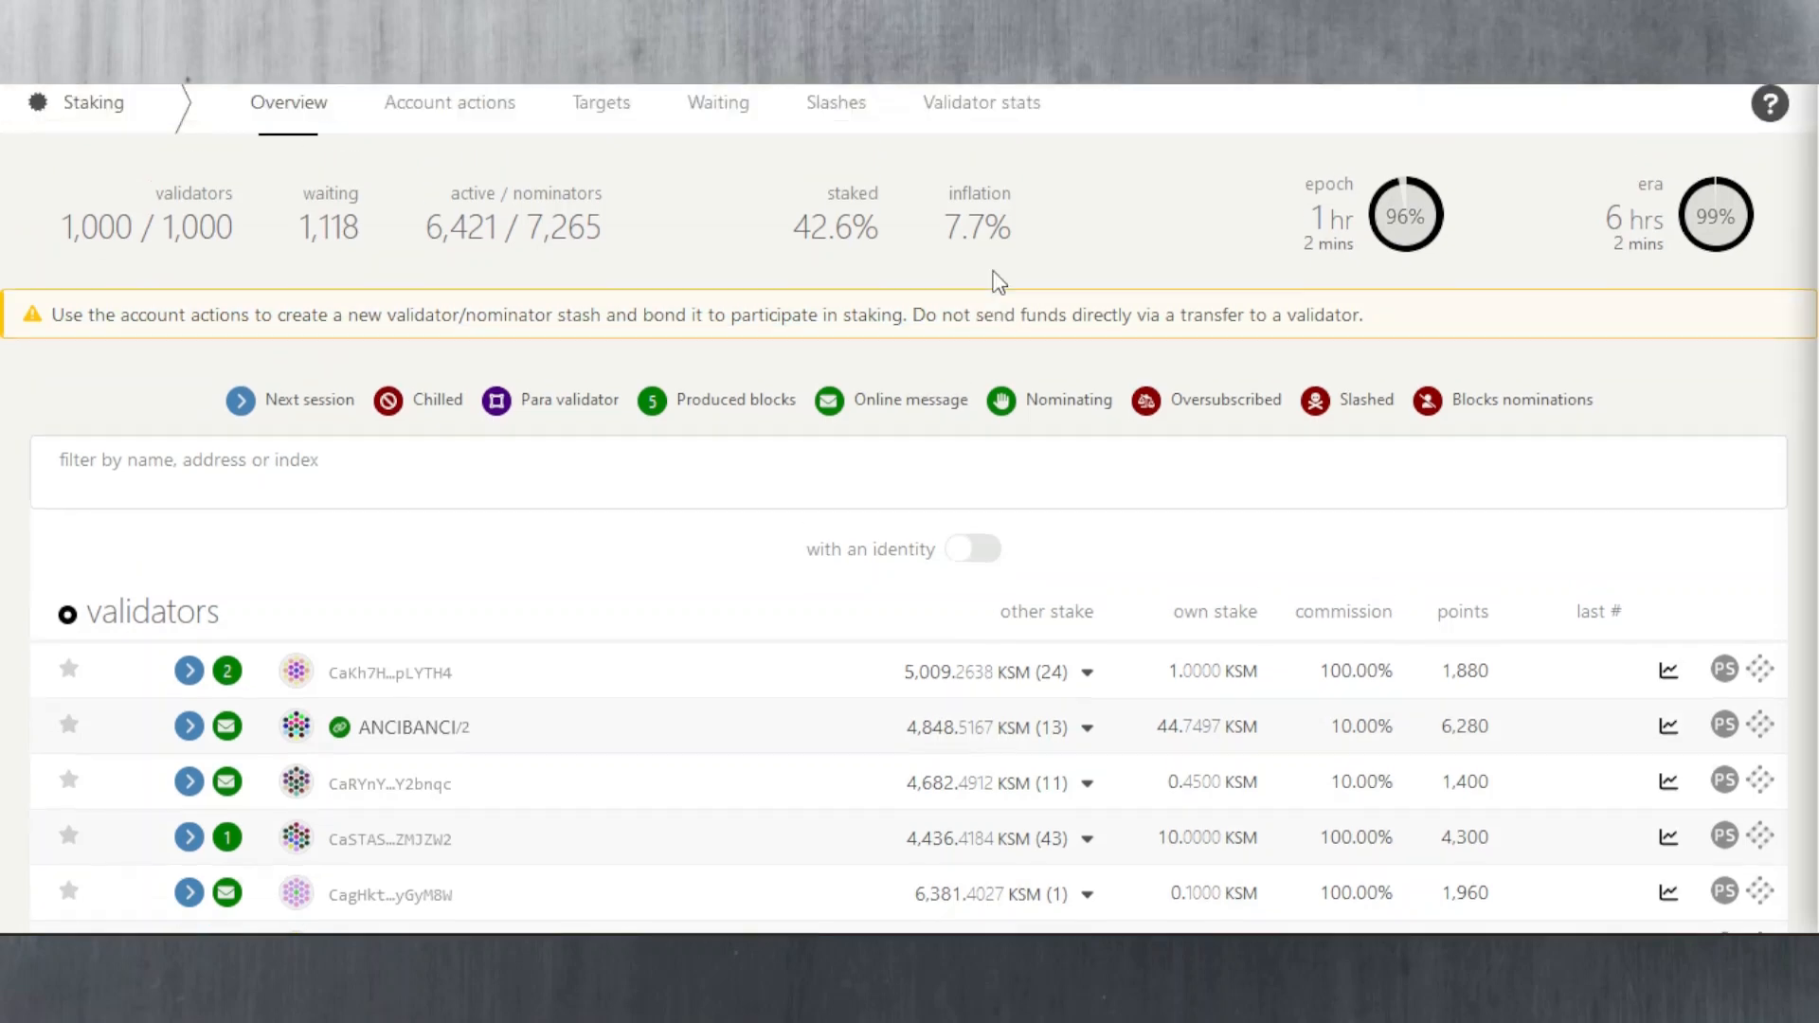
pyautogui.moveTo(912, 392); pyautogui.dragTo(1326, 398)
pyautogui.moveTo(1344, 398); pyautogui.dragTo(1232, 398)
pyautogui.click(963, 400)
pyautogui.click(641, 402)
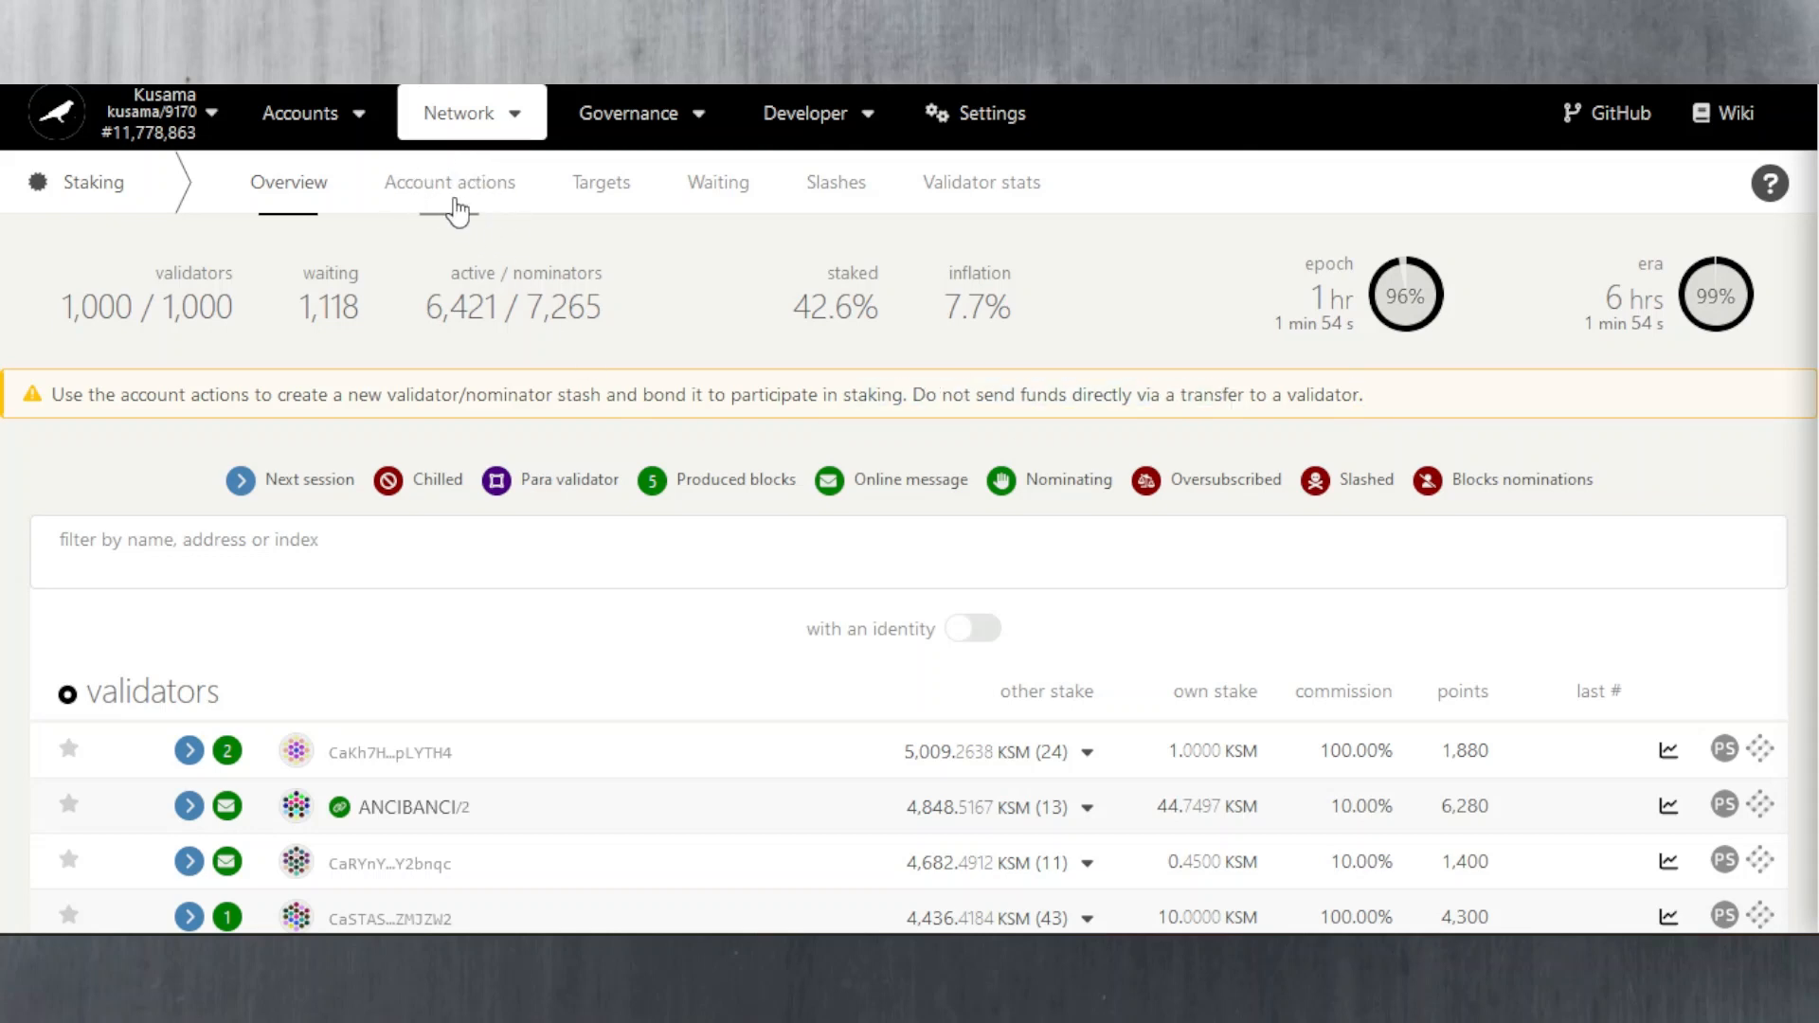
pyautogui.click(478, 222)
# Step: Open the Kusama parachains overview and skim the list of parachains
pyautogui.moveTo(300, 119)
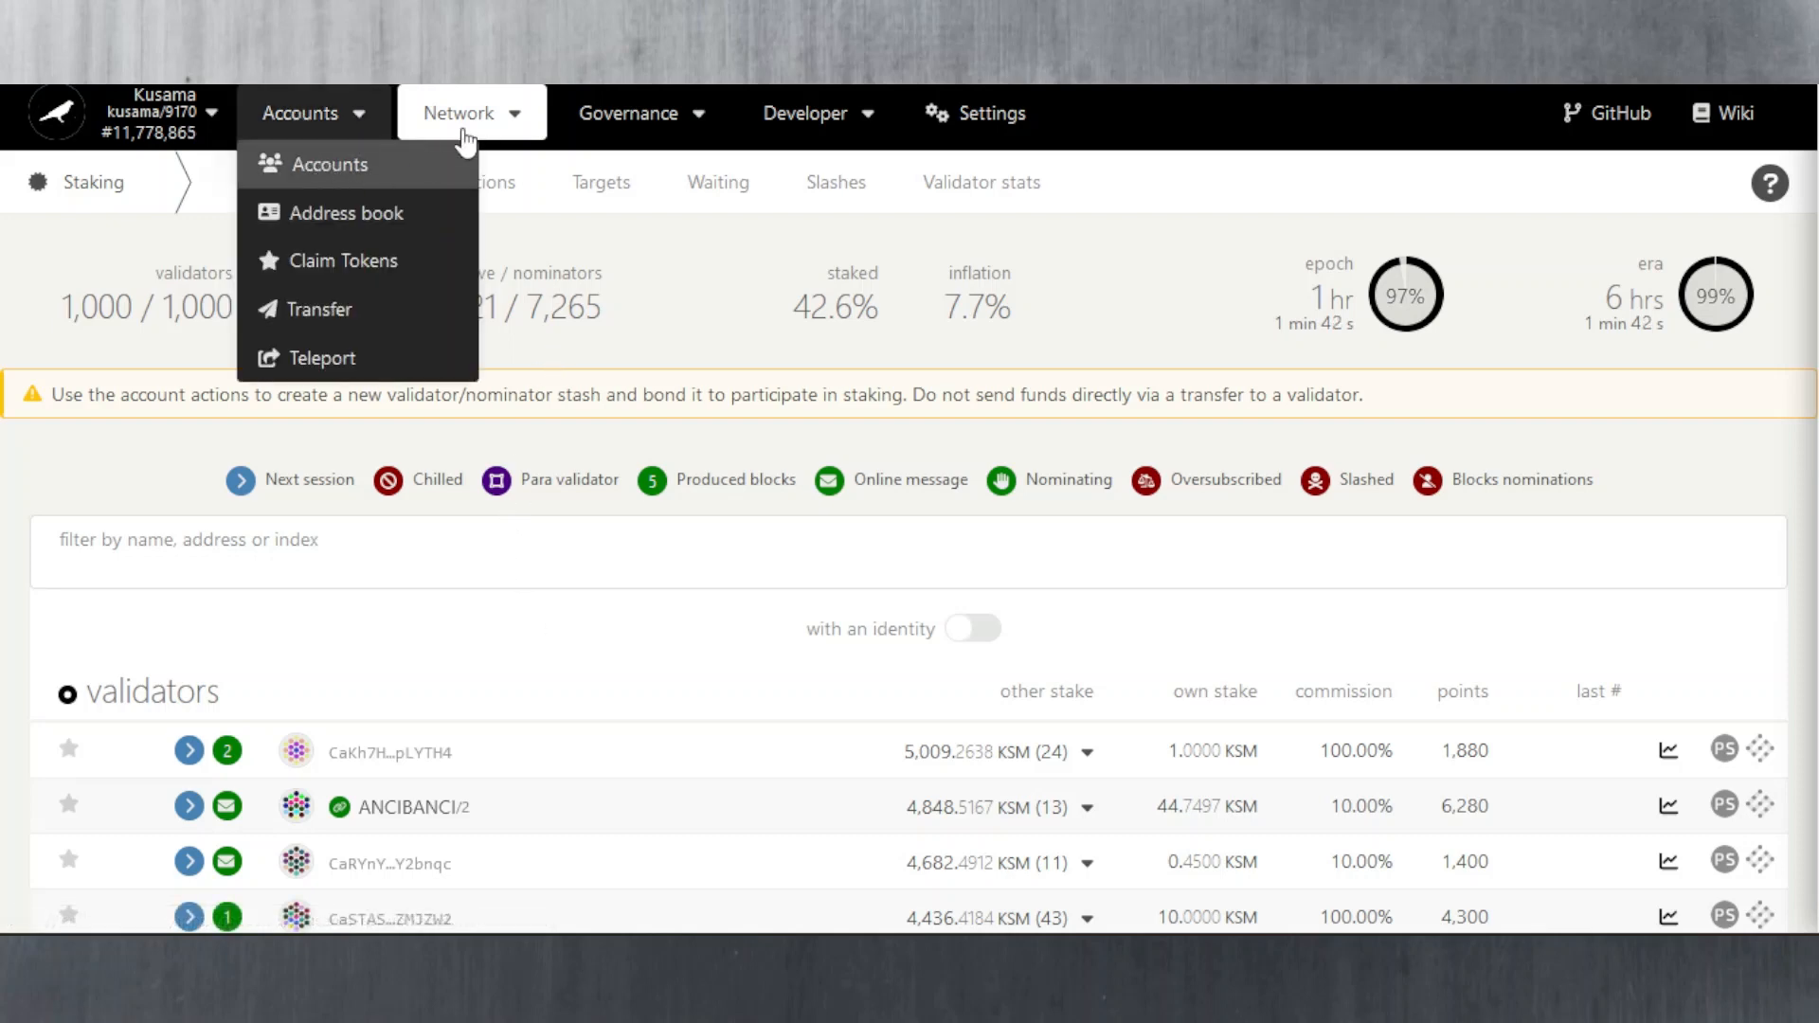
pyautogui.moveTo(508, 126)
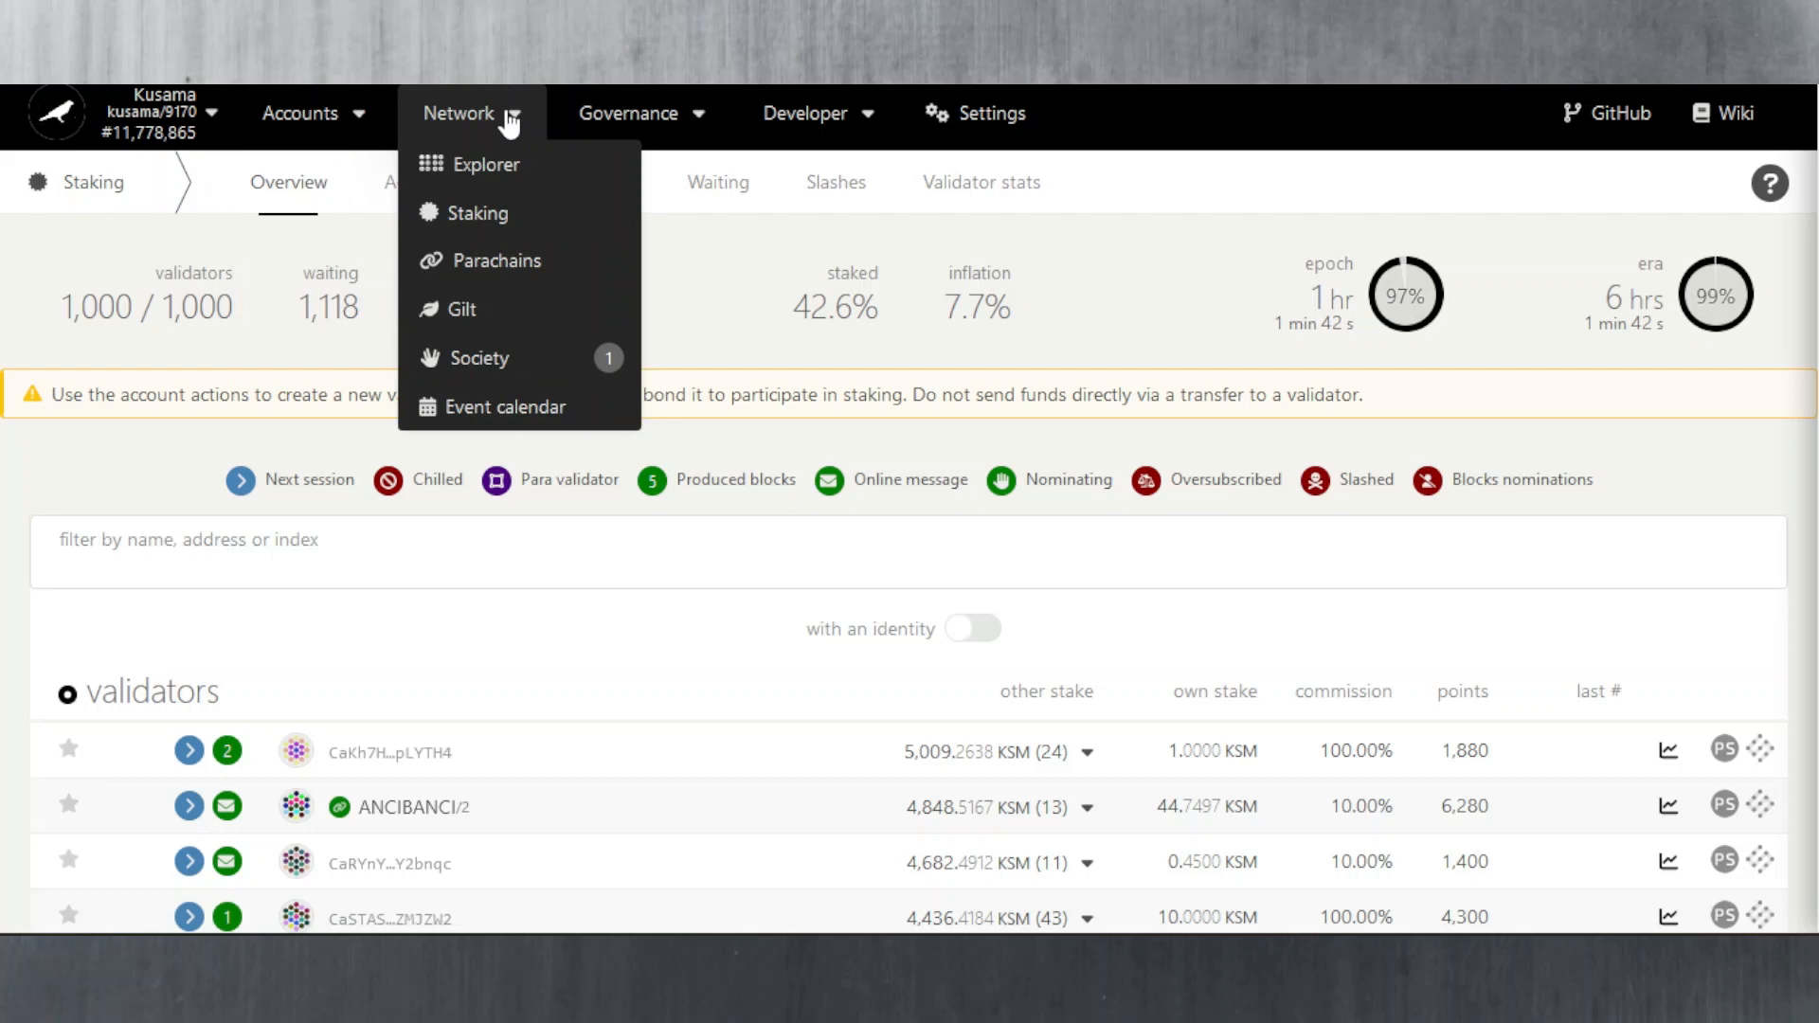
pyautogui.click(530, 268)
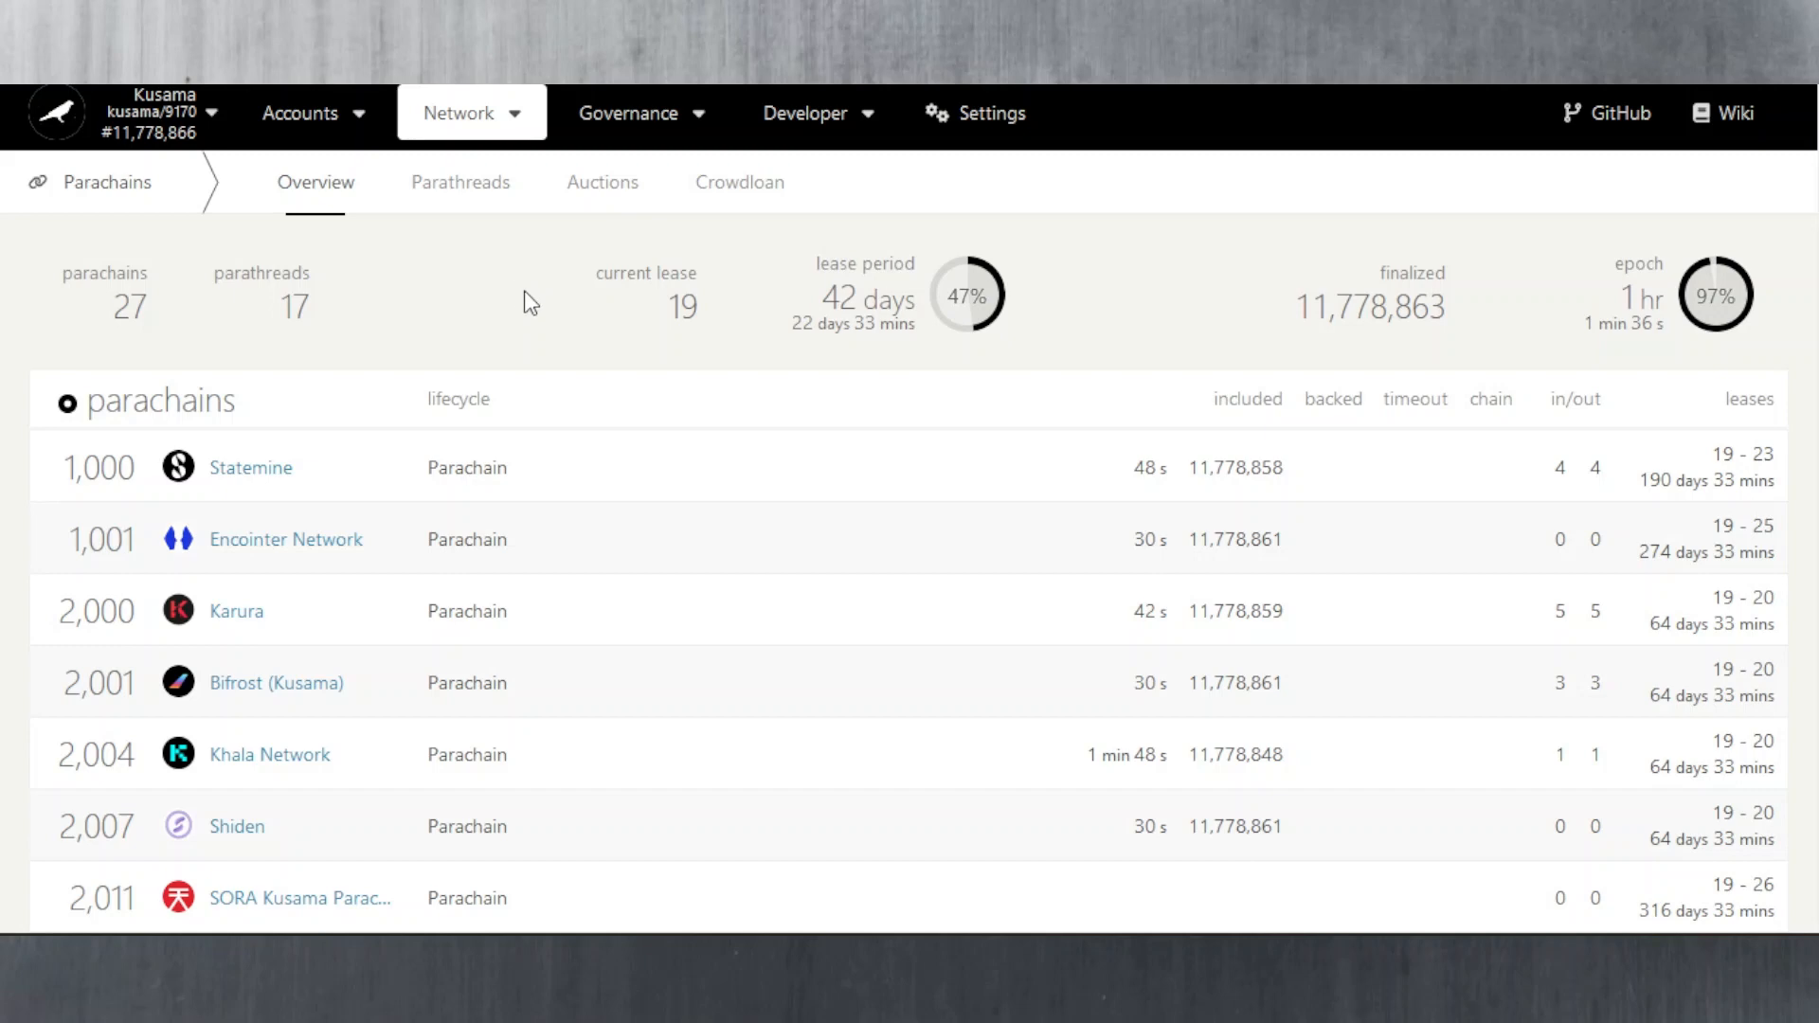
pyautogui.scroll(-3, 528, 300)
pyautogui.scroll(-3, 458, 515)
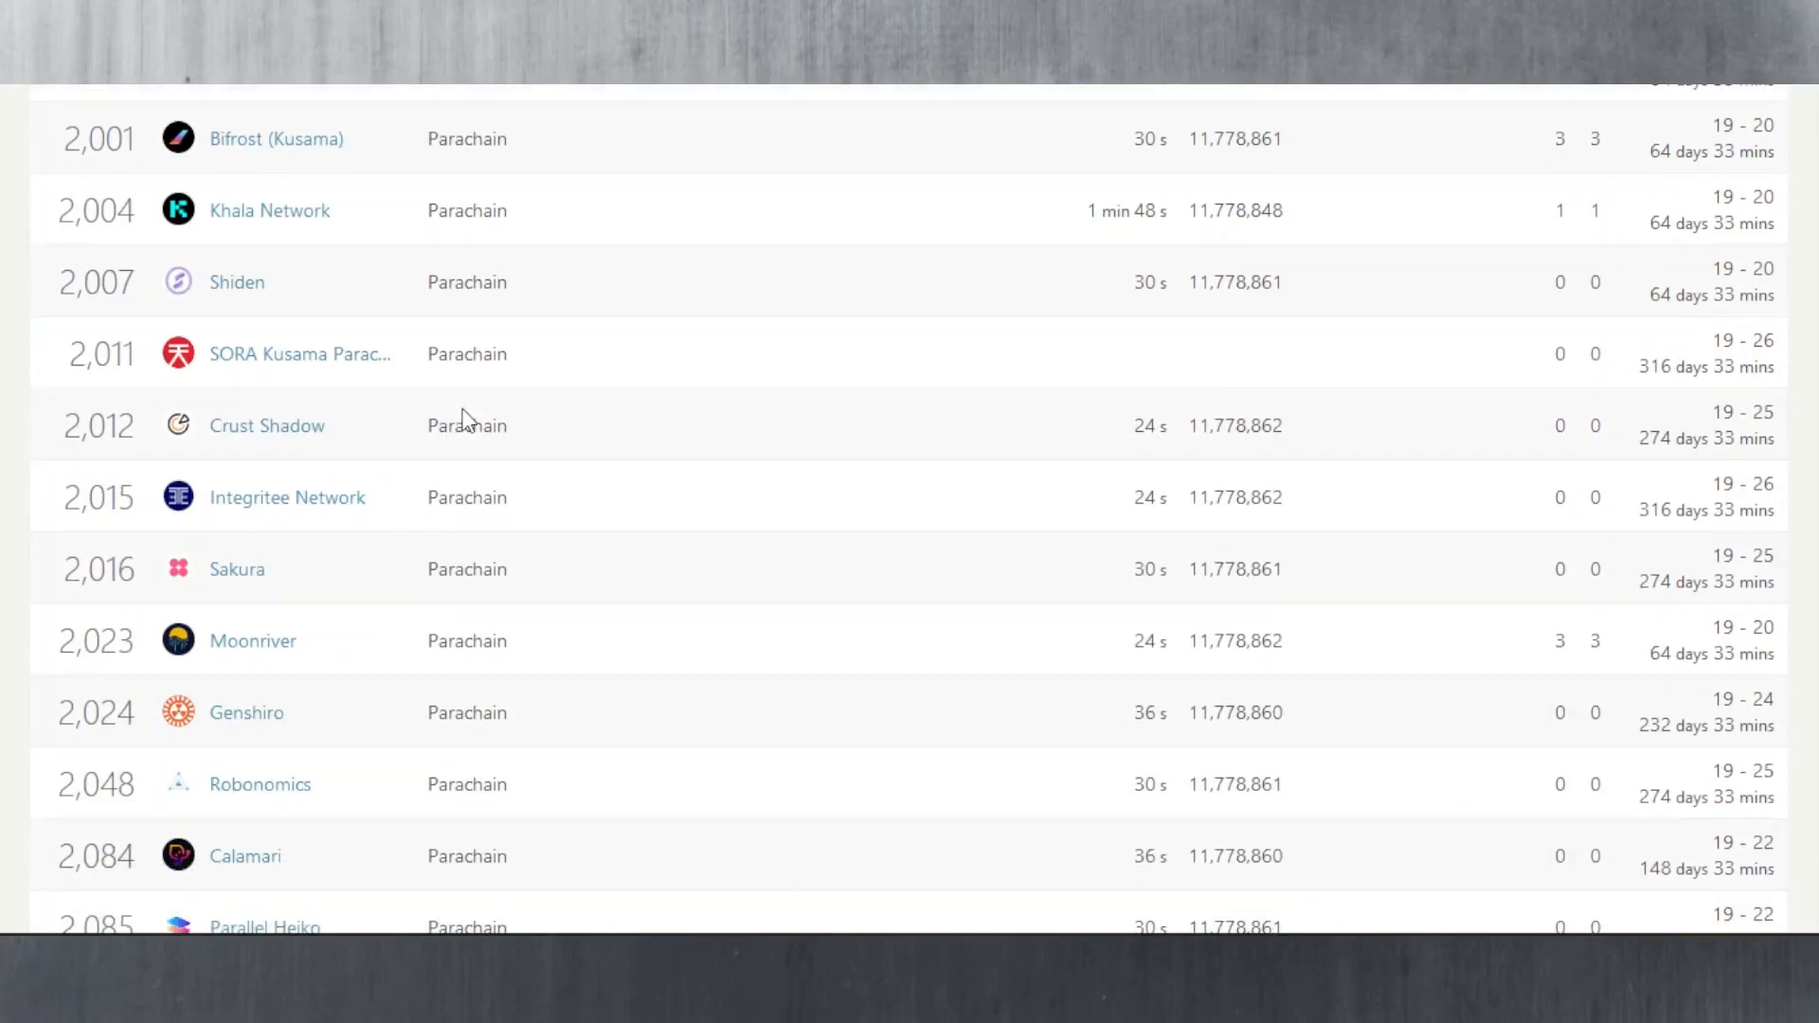
pyautogui.scroll(6, 465, 419)
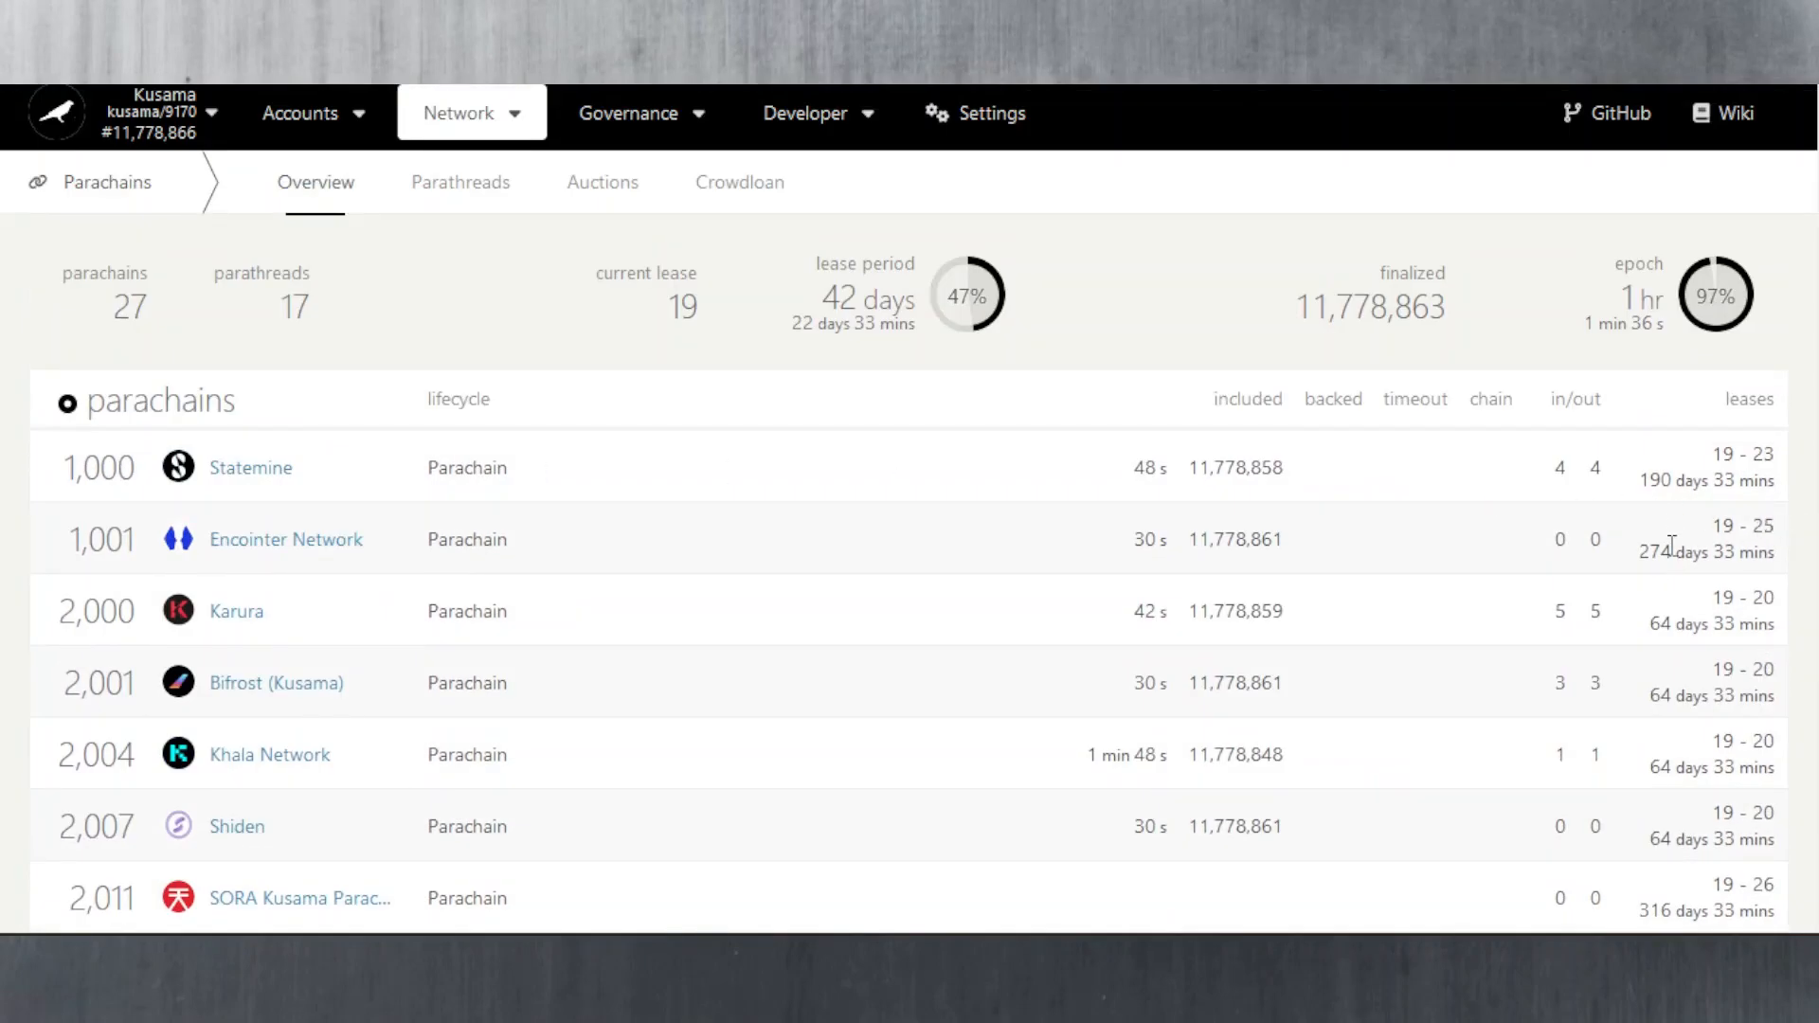
# Step: Compare the lease periods in the parachains list and check Moonriver's remaining lease time
pyautogui.scroll(-2, 1665, 512)
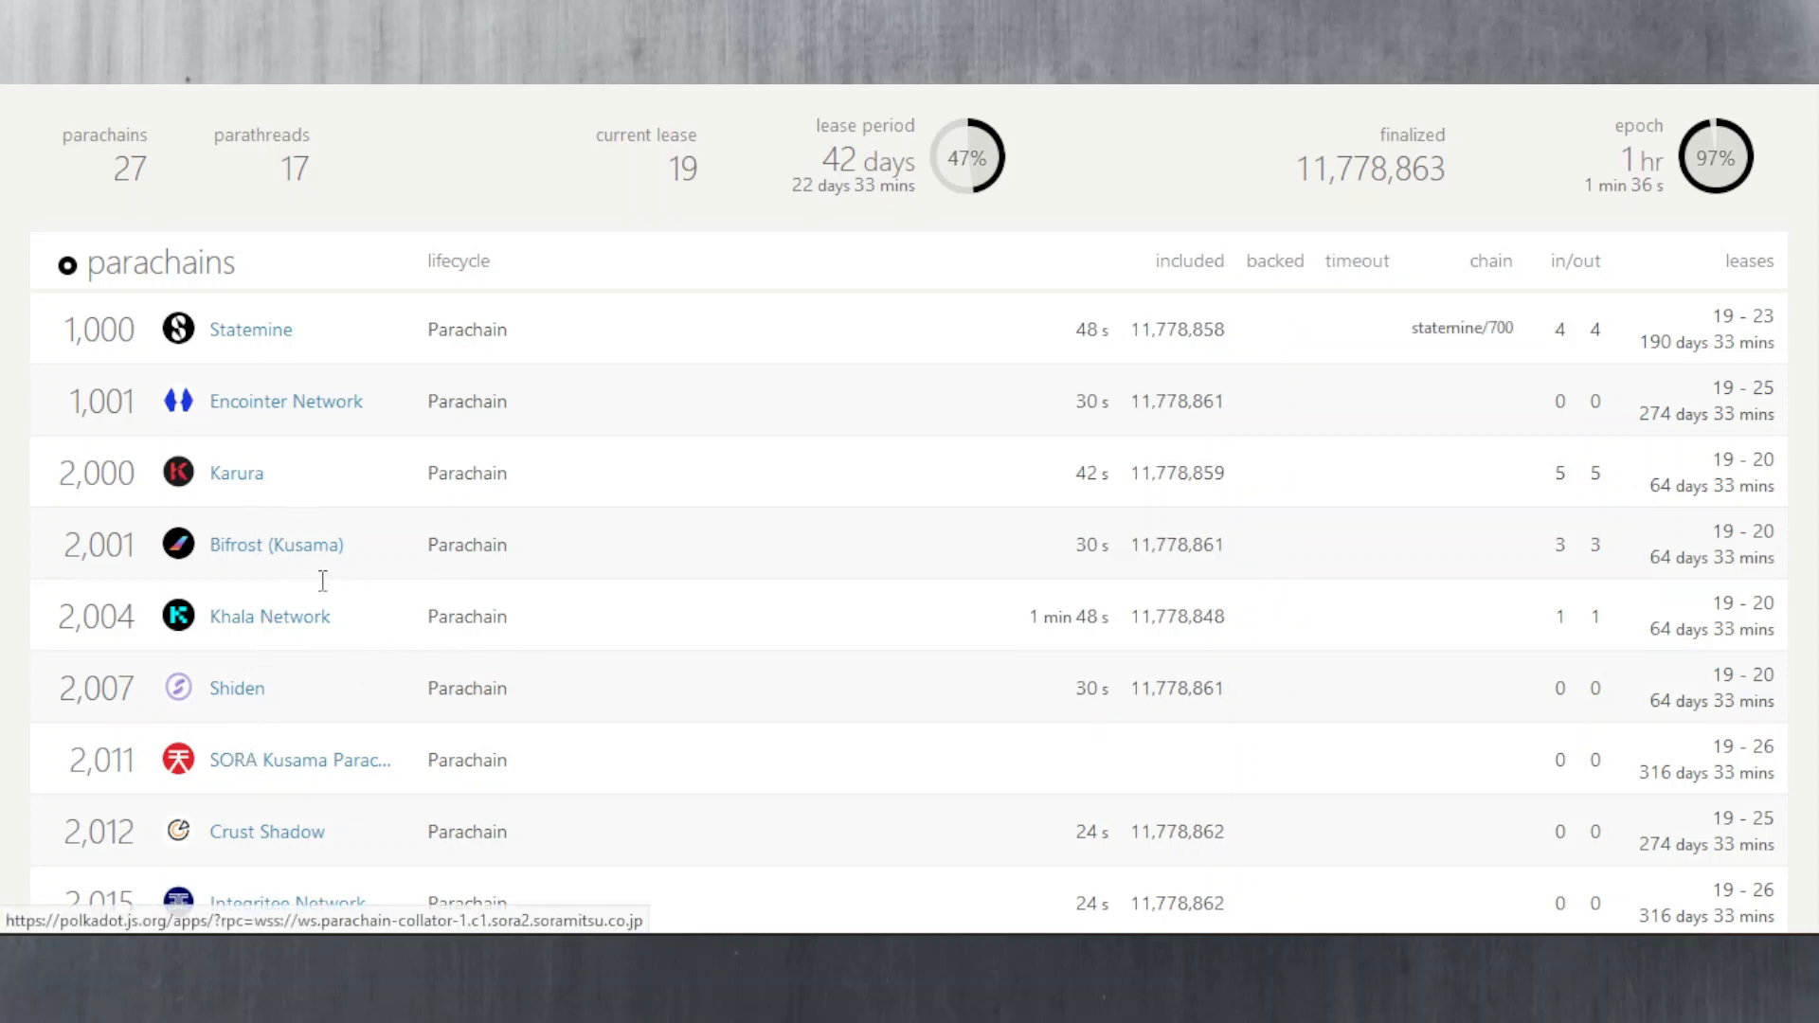
pyautogui.scroll(-2, 1663, 542)
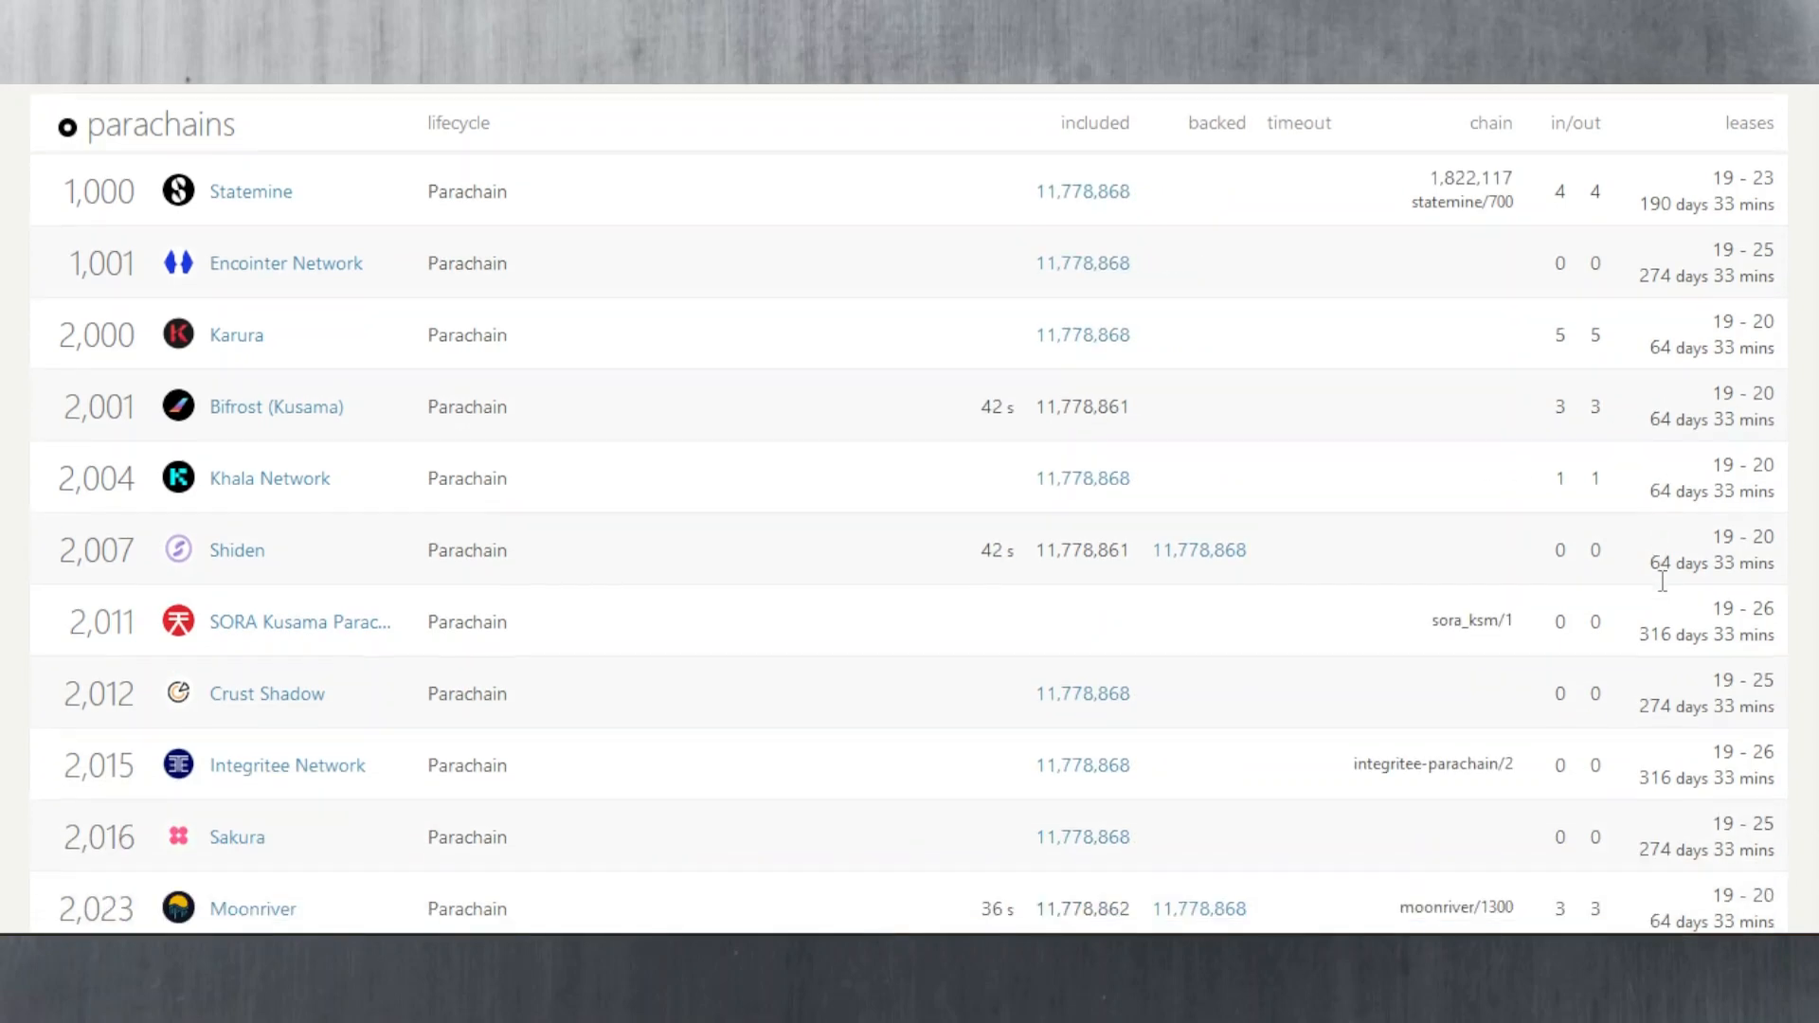
pyautogui.scroll(-2, 1691, 568)
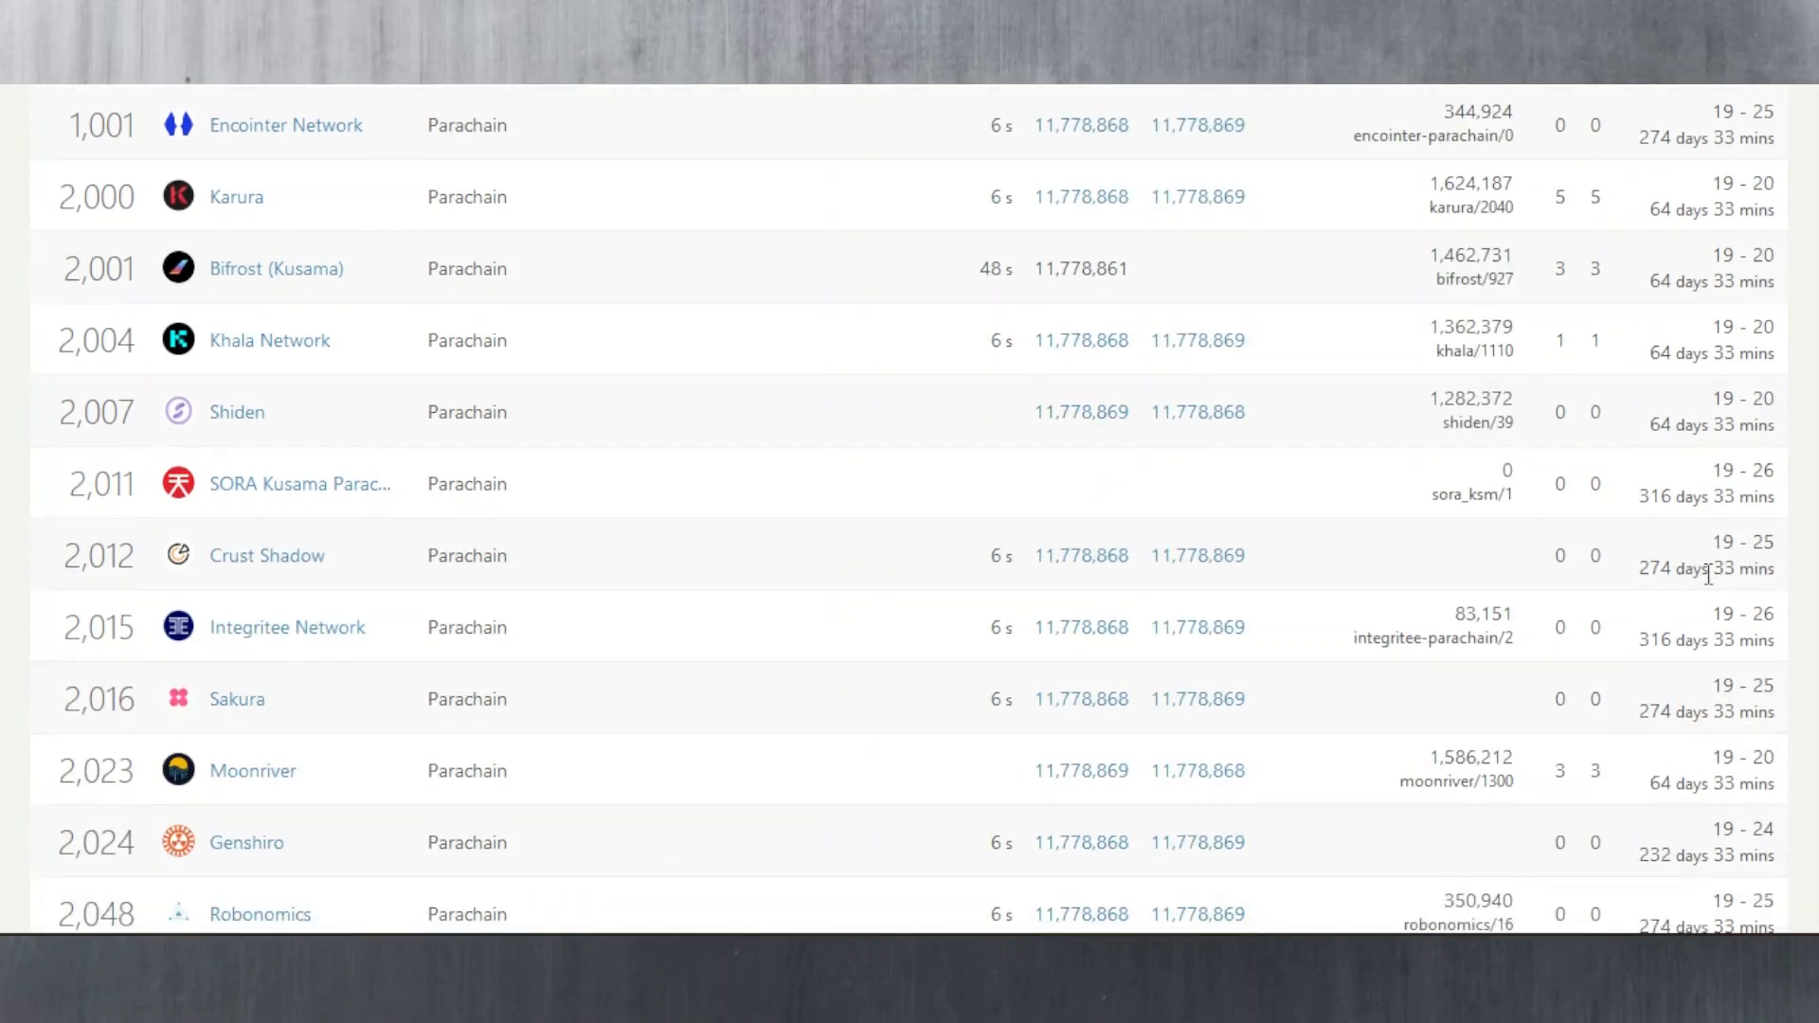
pyautogui.scroll(-2, 1700, 445)
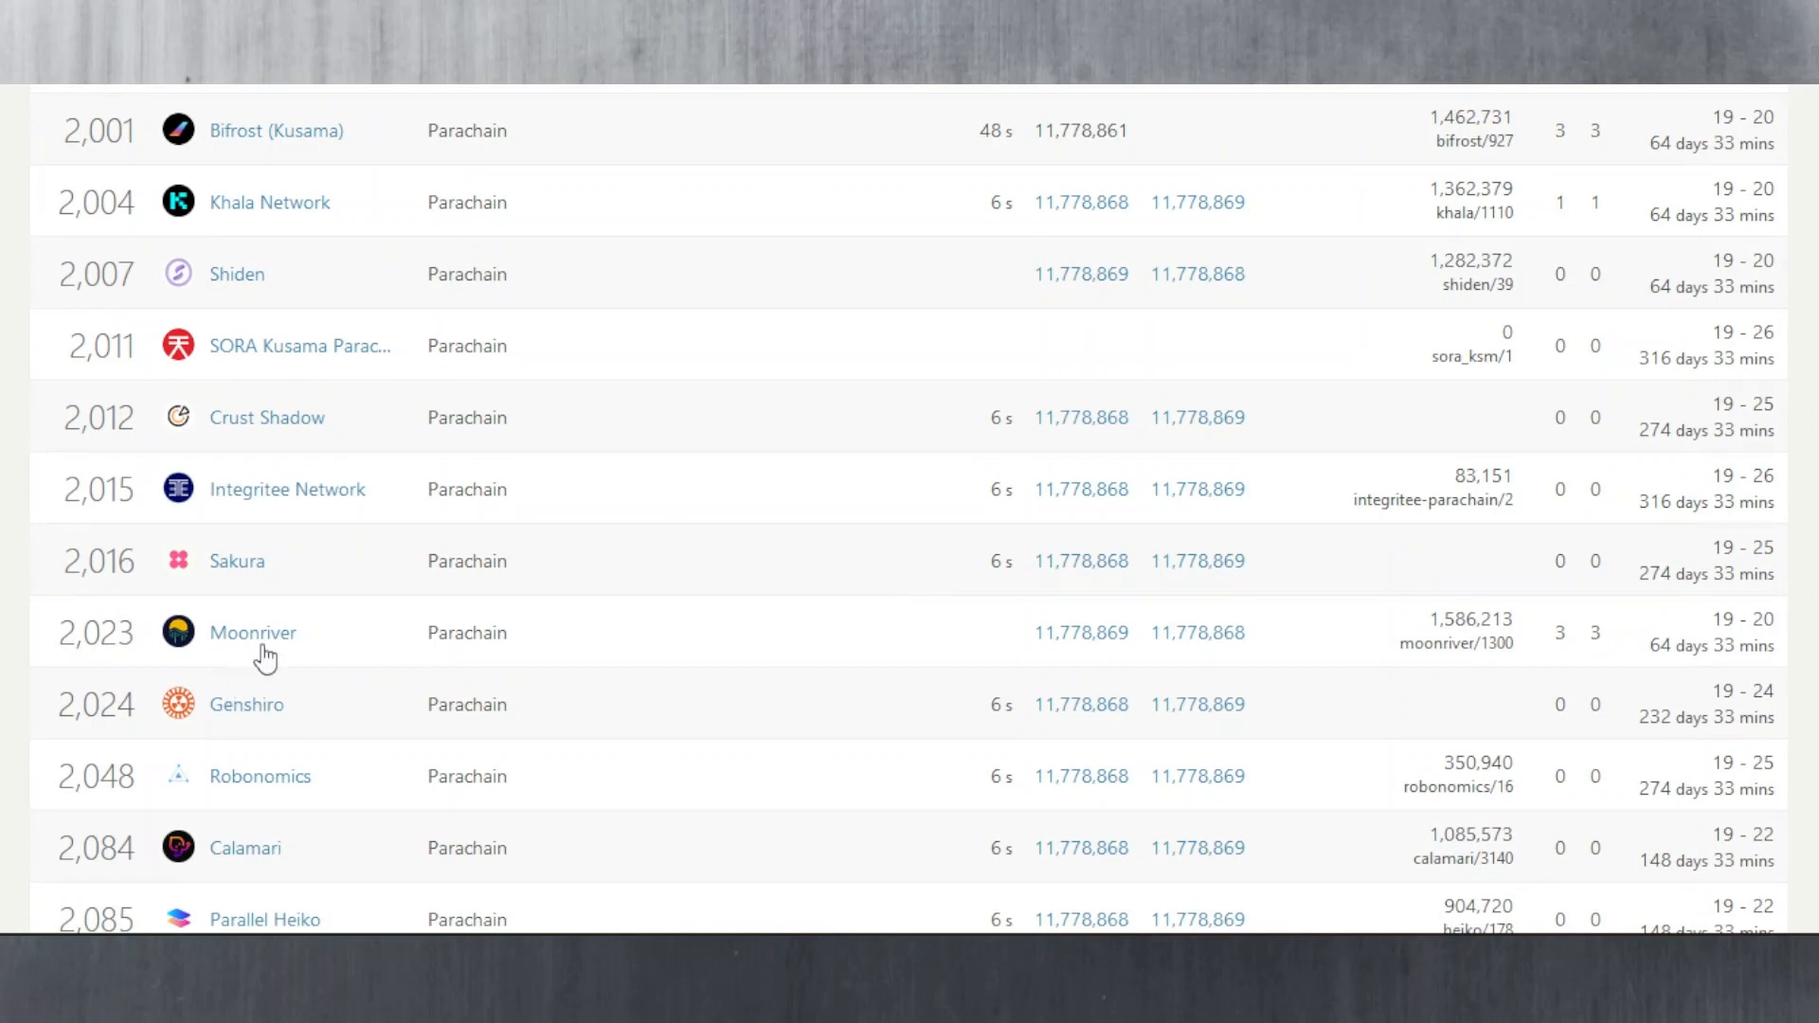
pyautogui.moveTo(1651, 648); pyautogui.dragTo(1768, 651)
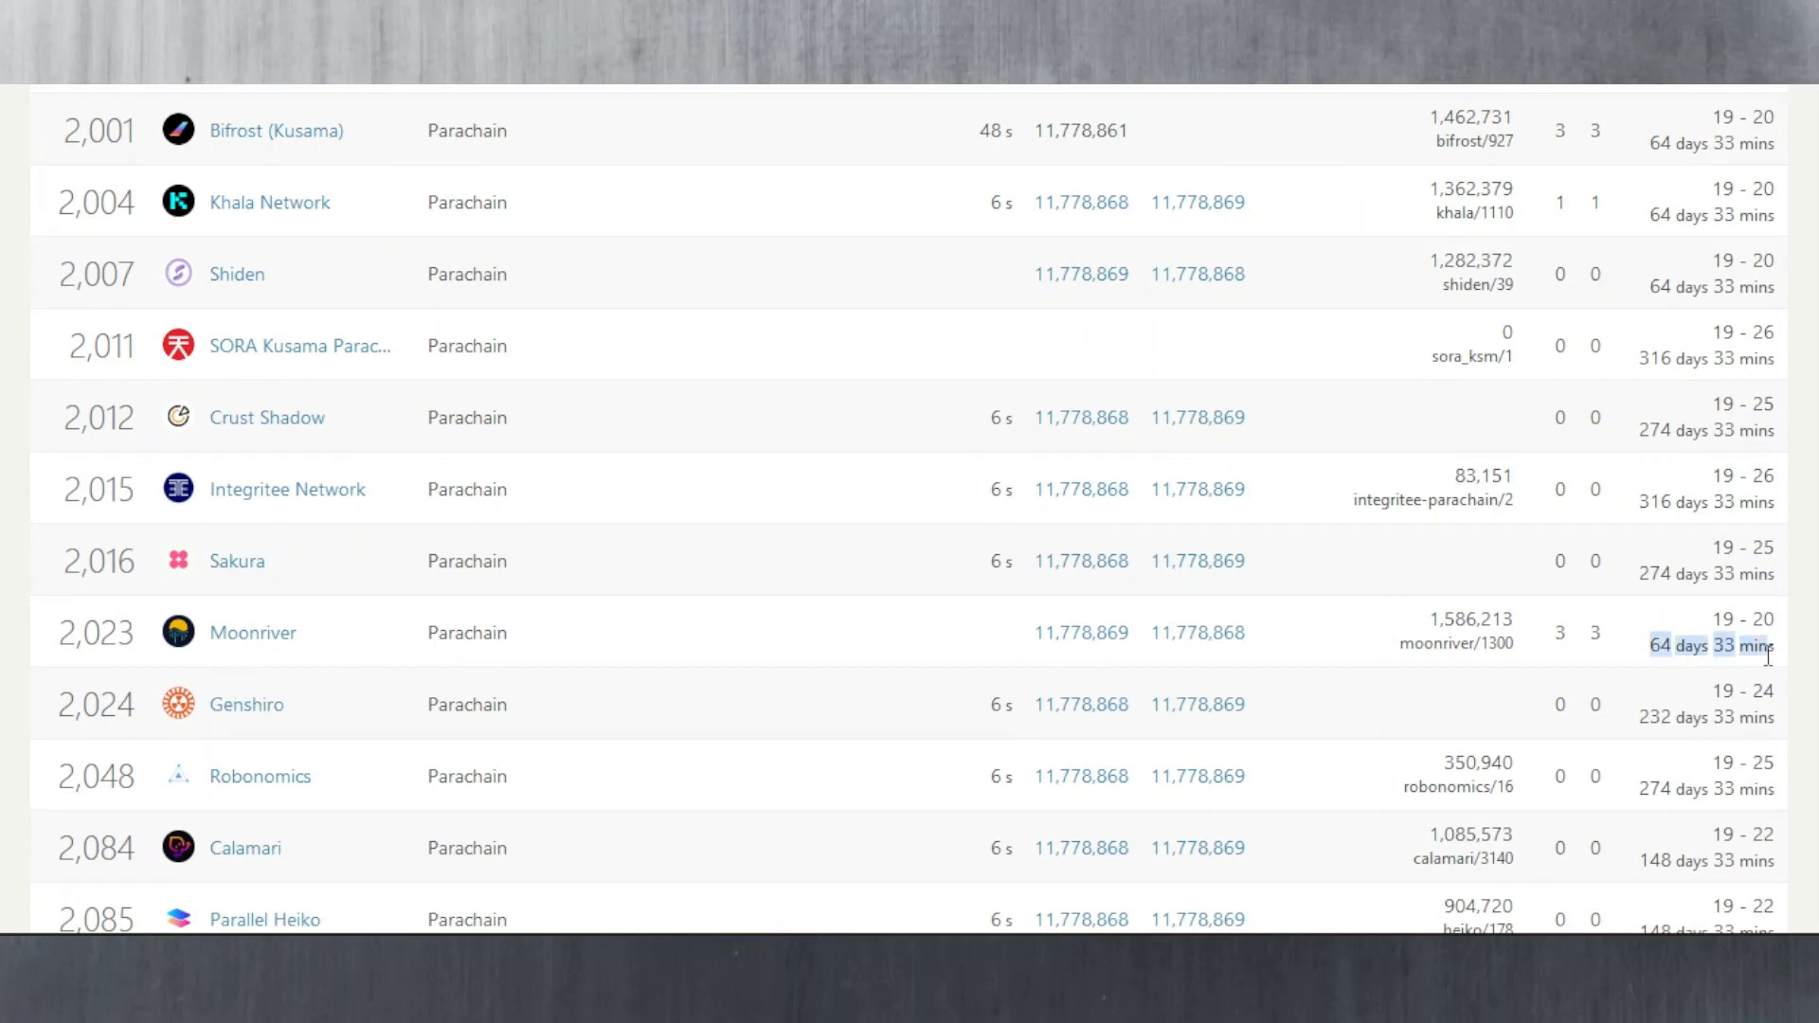
pyautogui.click(1760, 667)
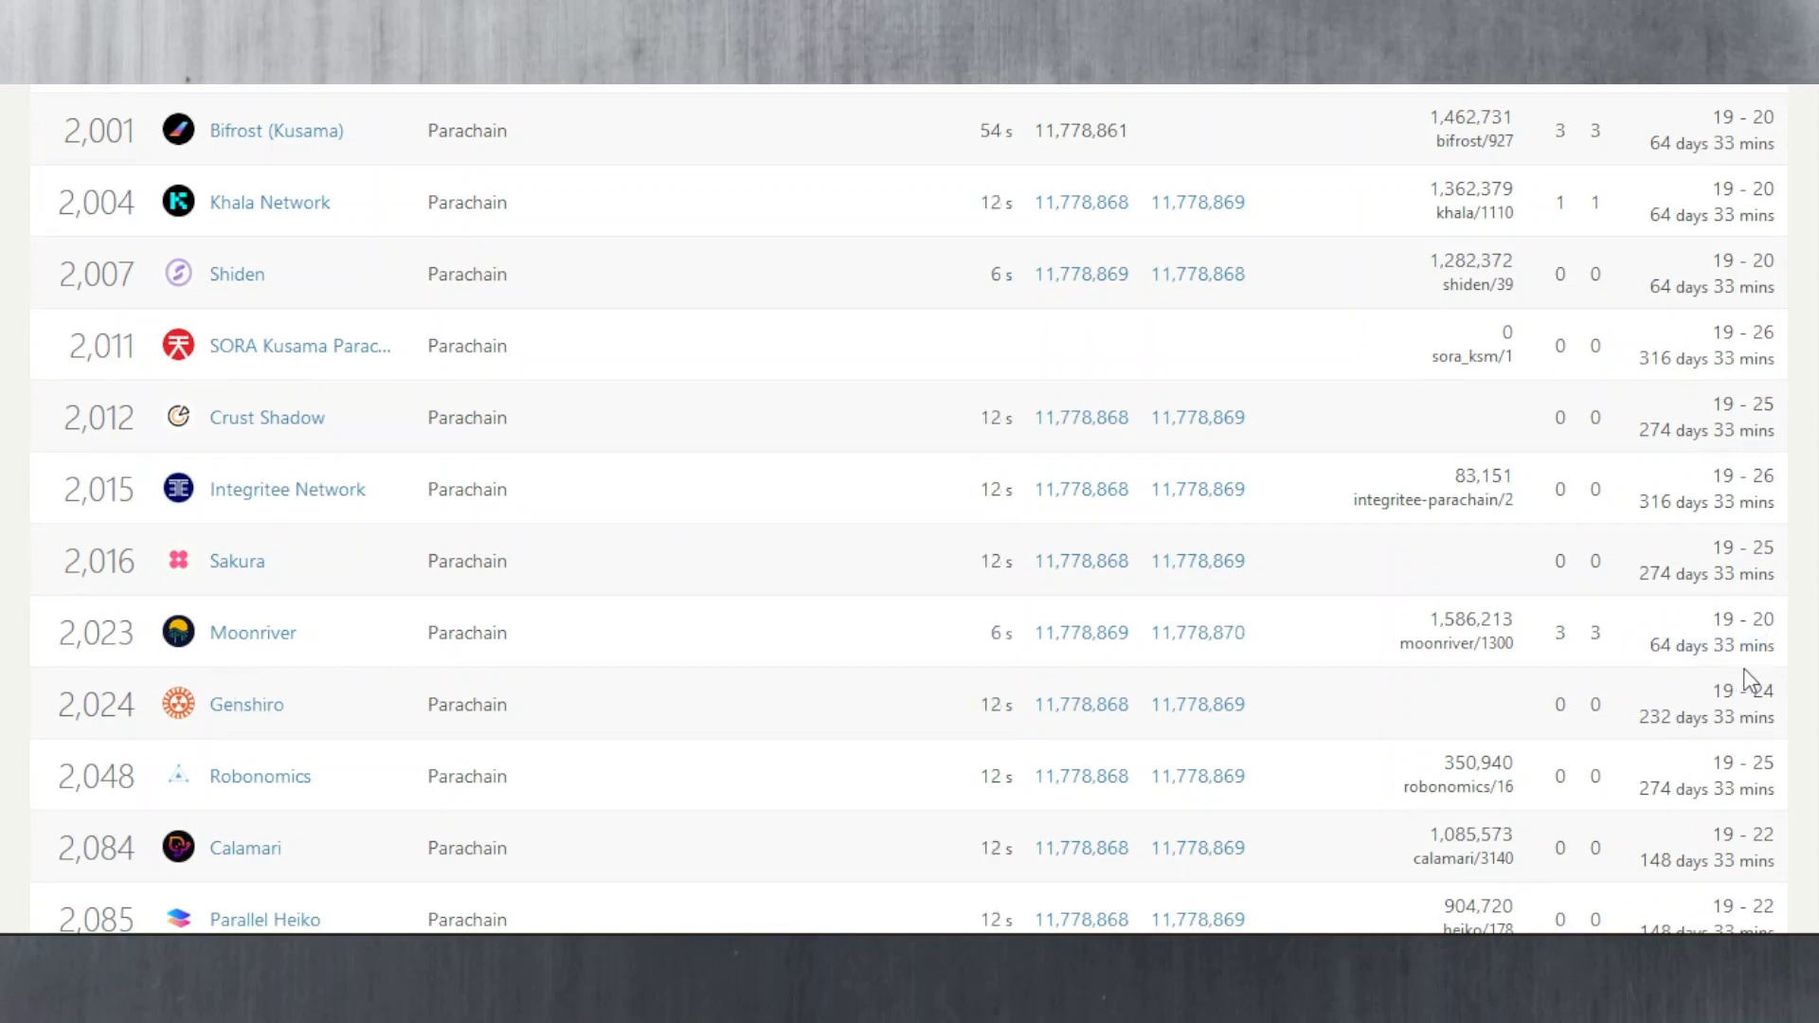
# Step: Examine the remaining lease times from Calamari down to the end of the parachains list
pyautogui.scroll(6, 1743, 668)
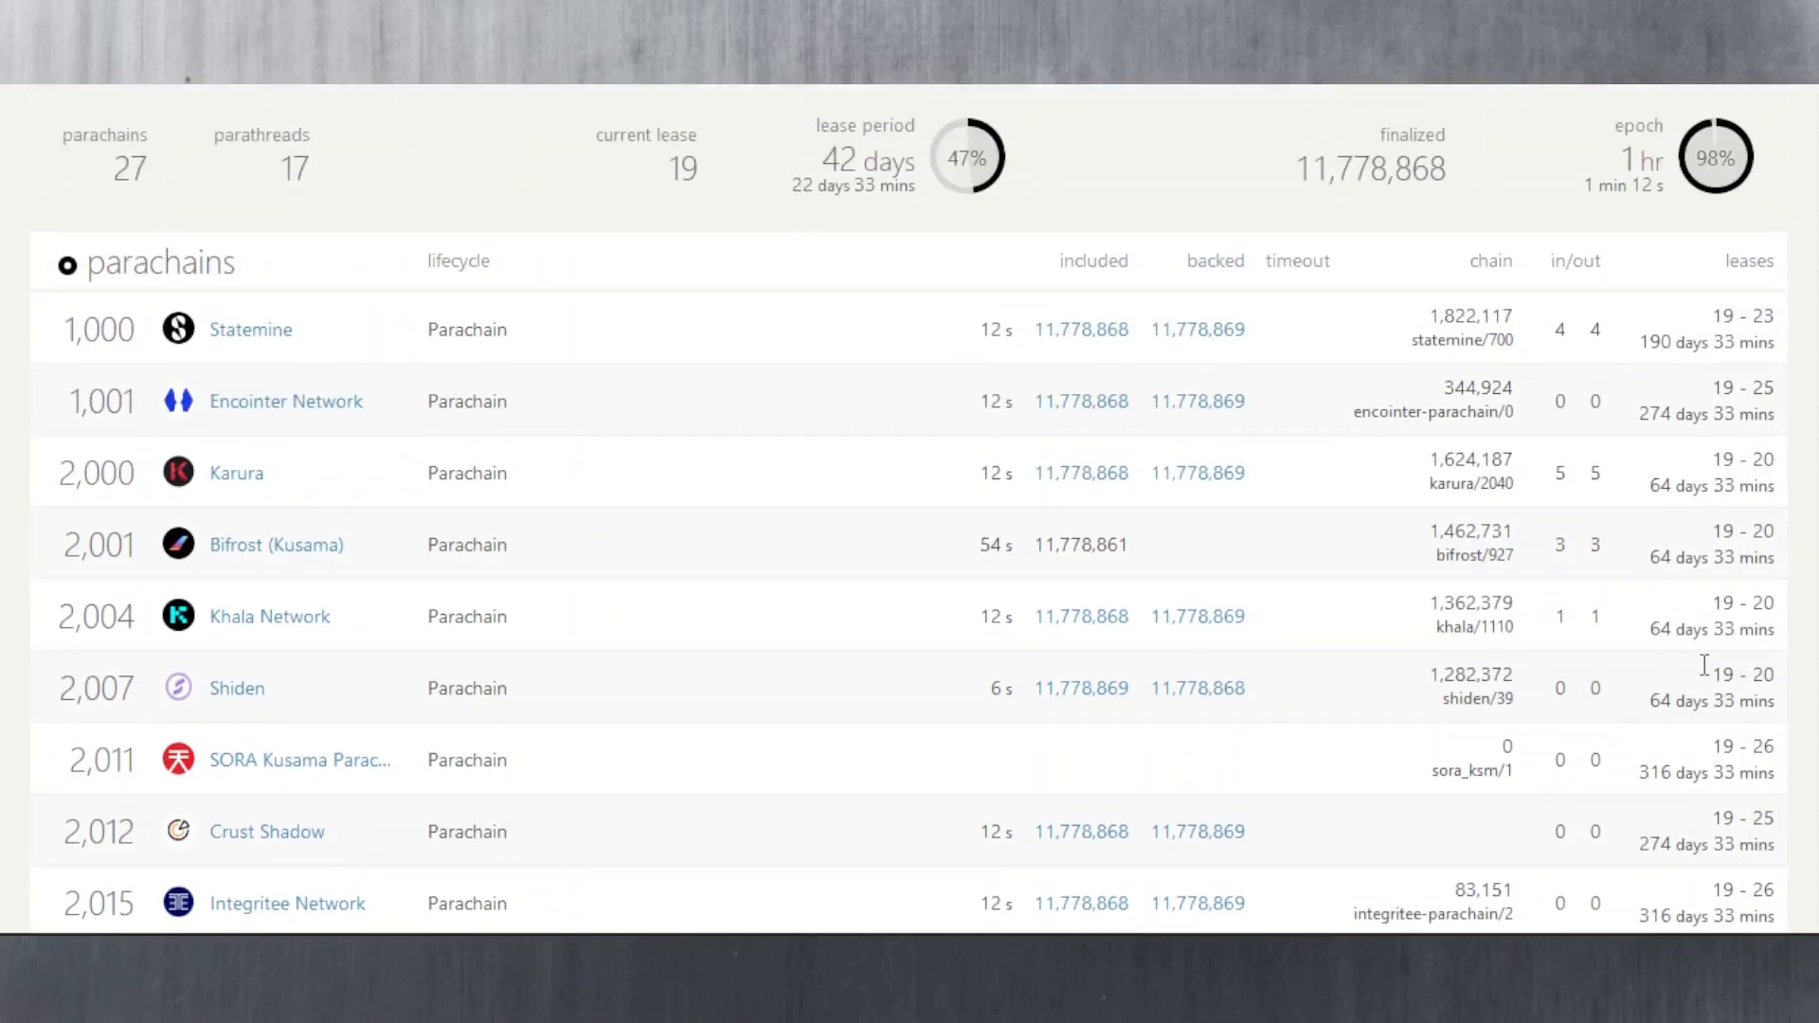
pyautogui.scroll(-12, 876, 611)
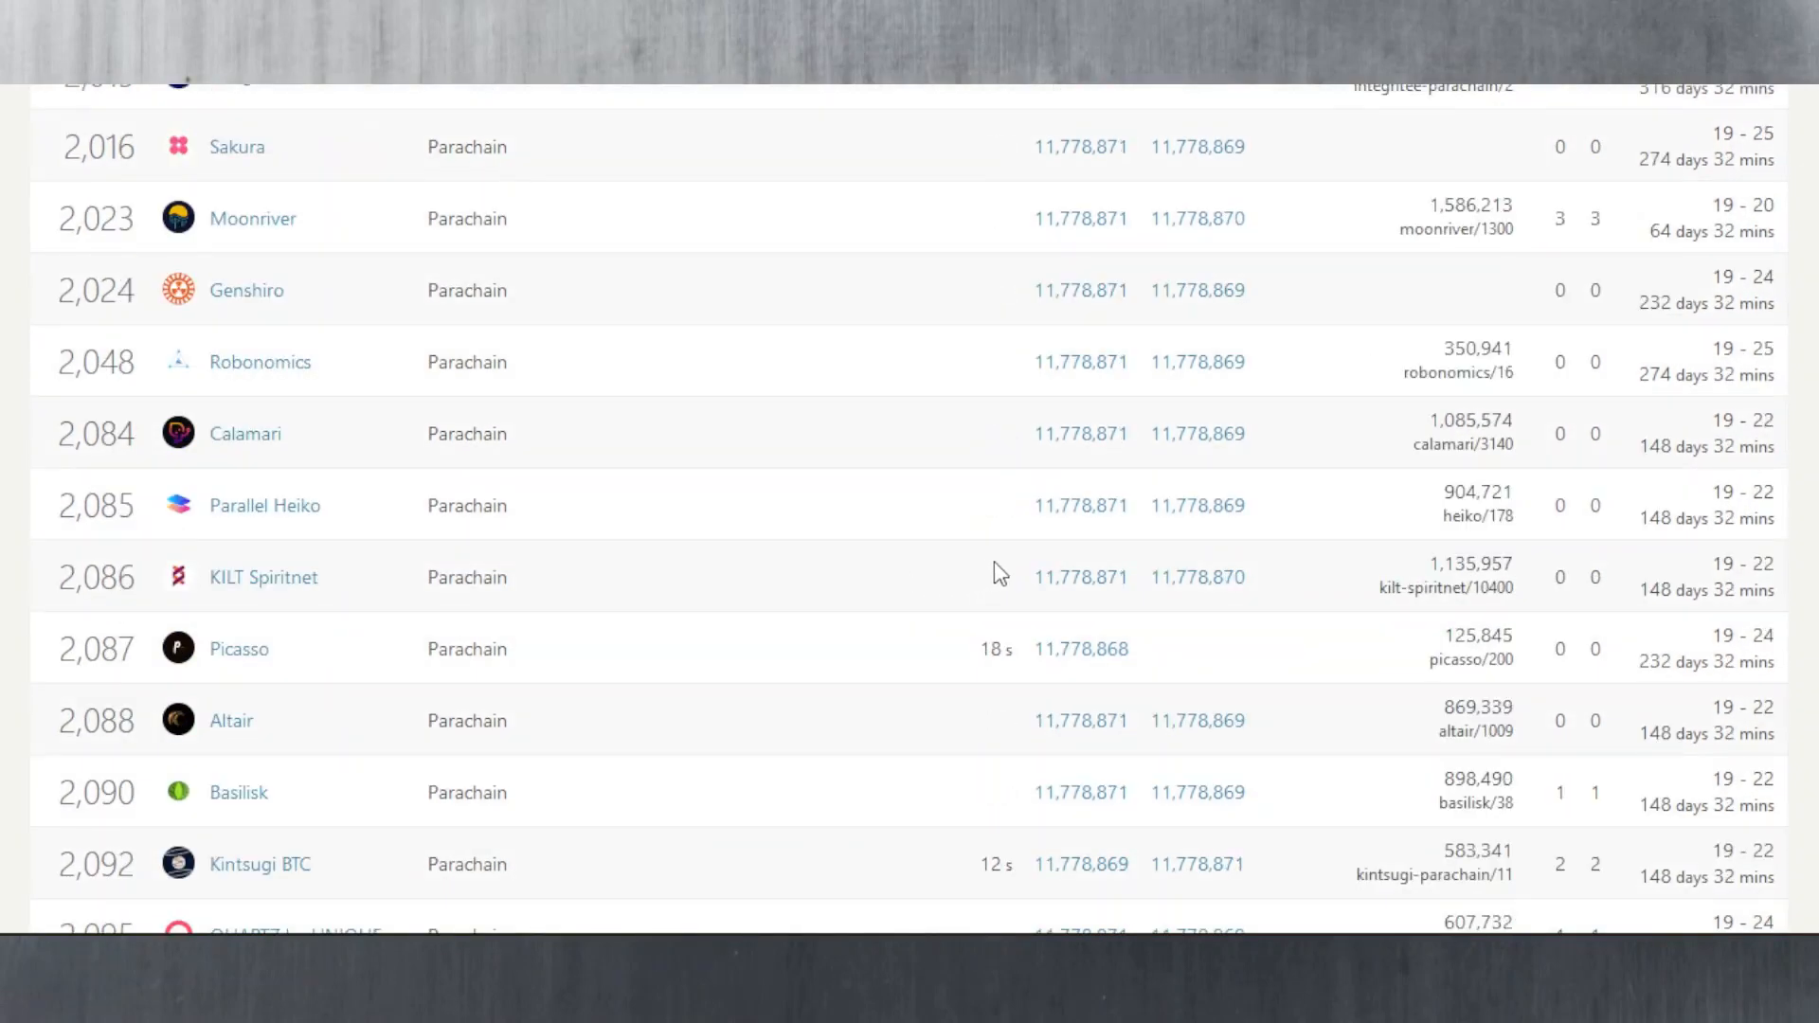
pyautogui.moveTo(1641, 445); pyautogui.dragTo(1709, 445)
pyautogui.click(1693, 497)
pyautogui.scroll(-6, 1686, 507)
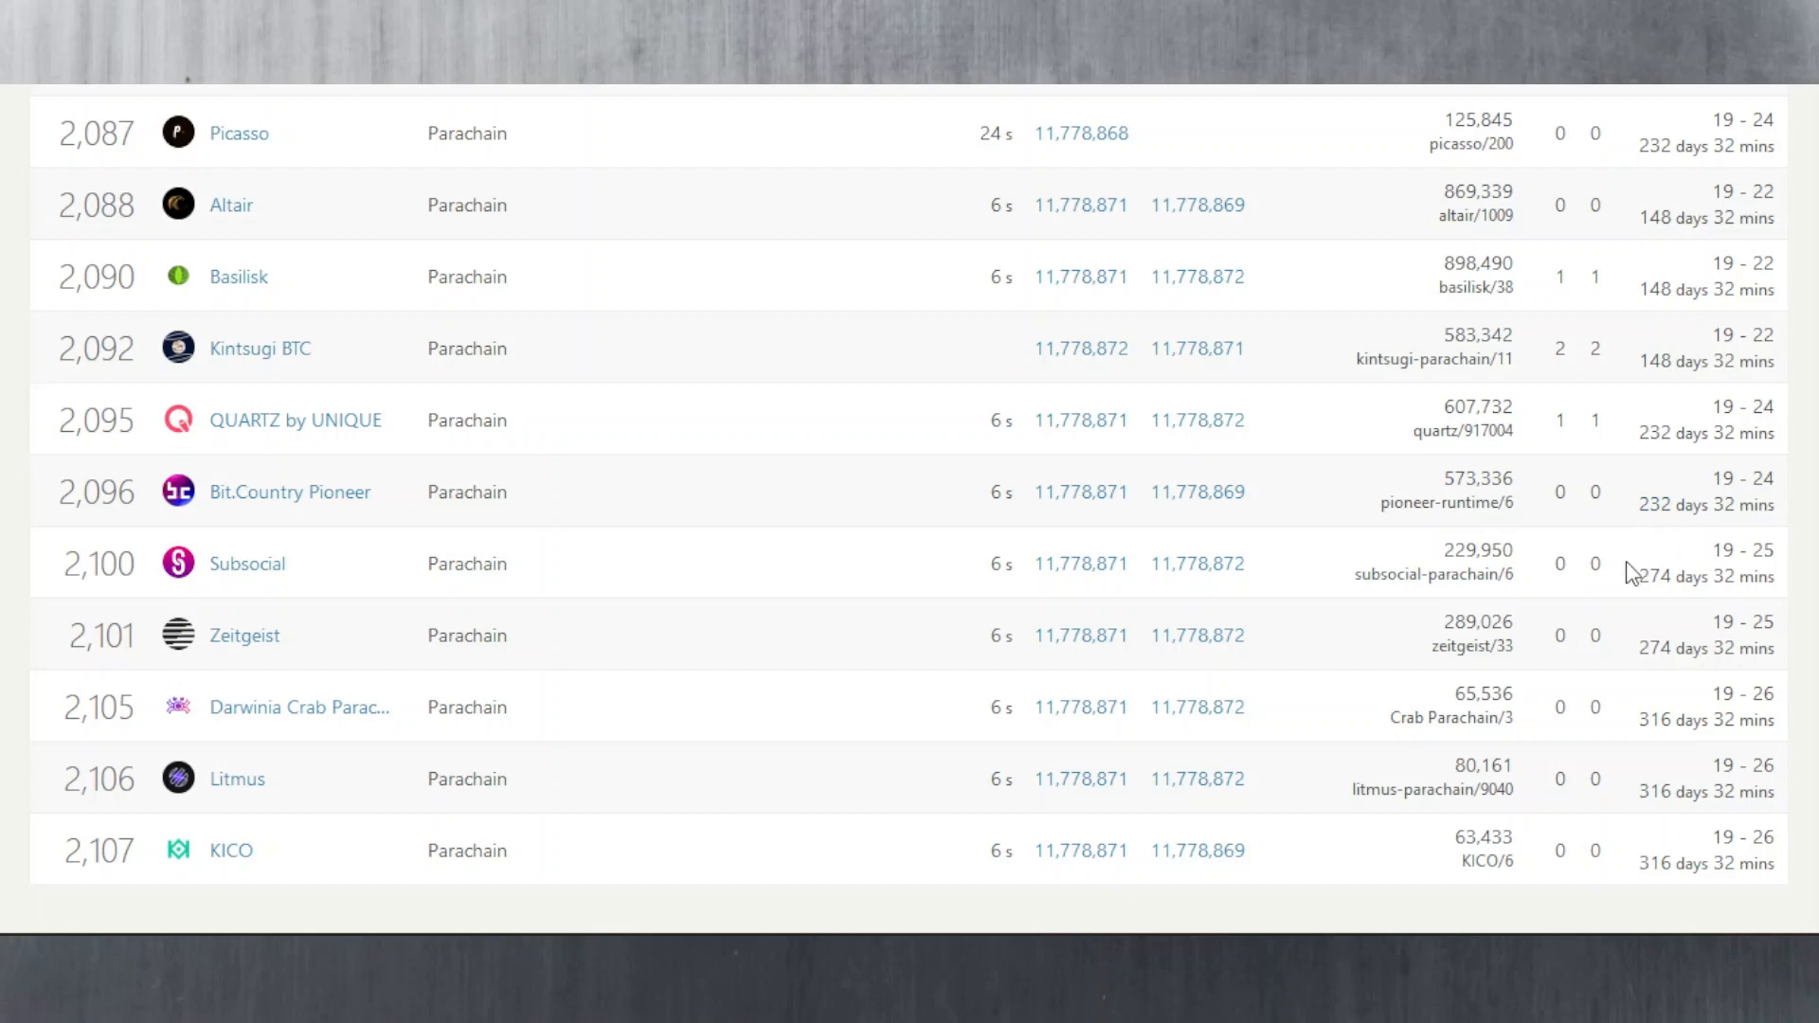
pyautogui.scroll(2, 1653, 815)
pyautogui.scroll(-2, 1631, 796)
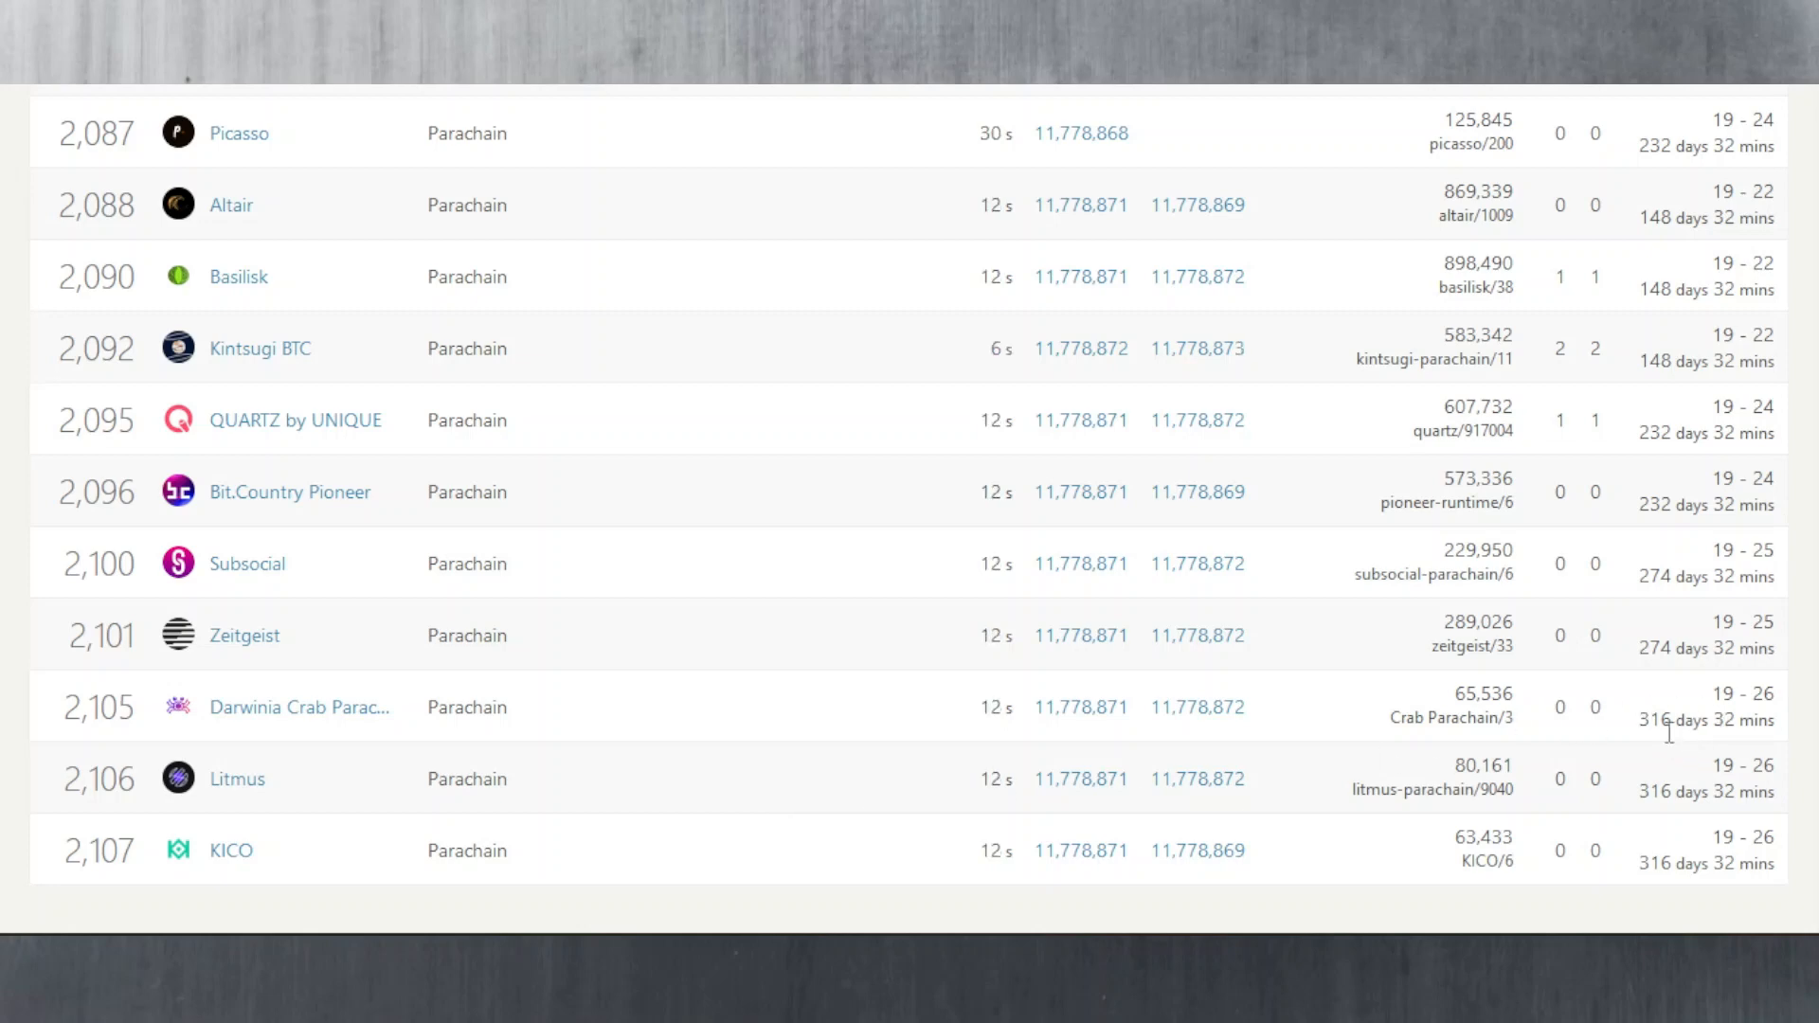
# Step: Return to the start of the parachains overview and open the list of parathreads
pyautogui.tripleClick(1645, 791)
pyautogui.scroll(15, 1400, 702)
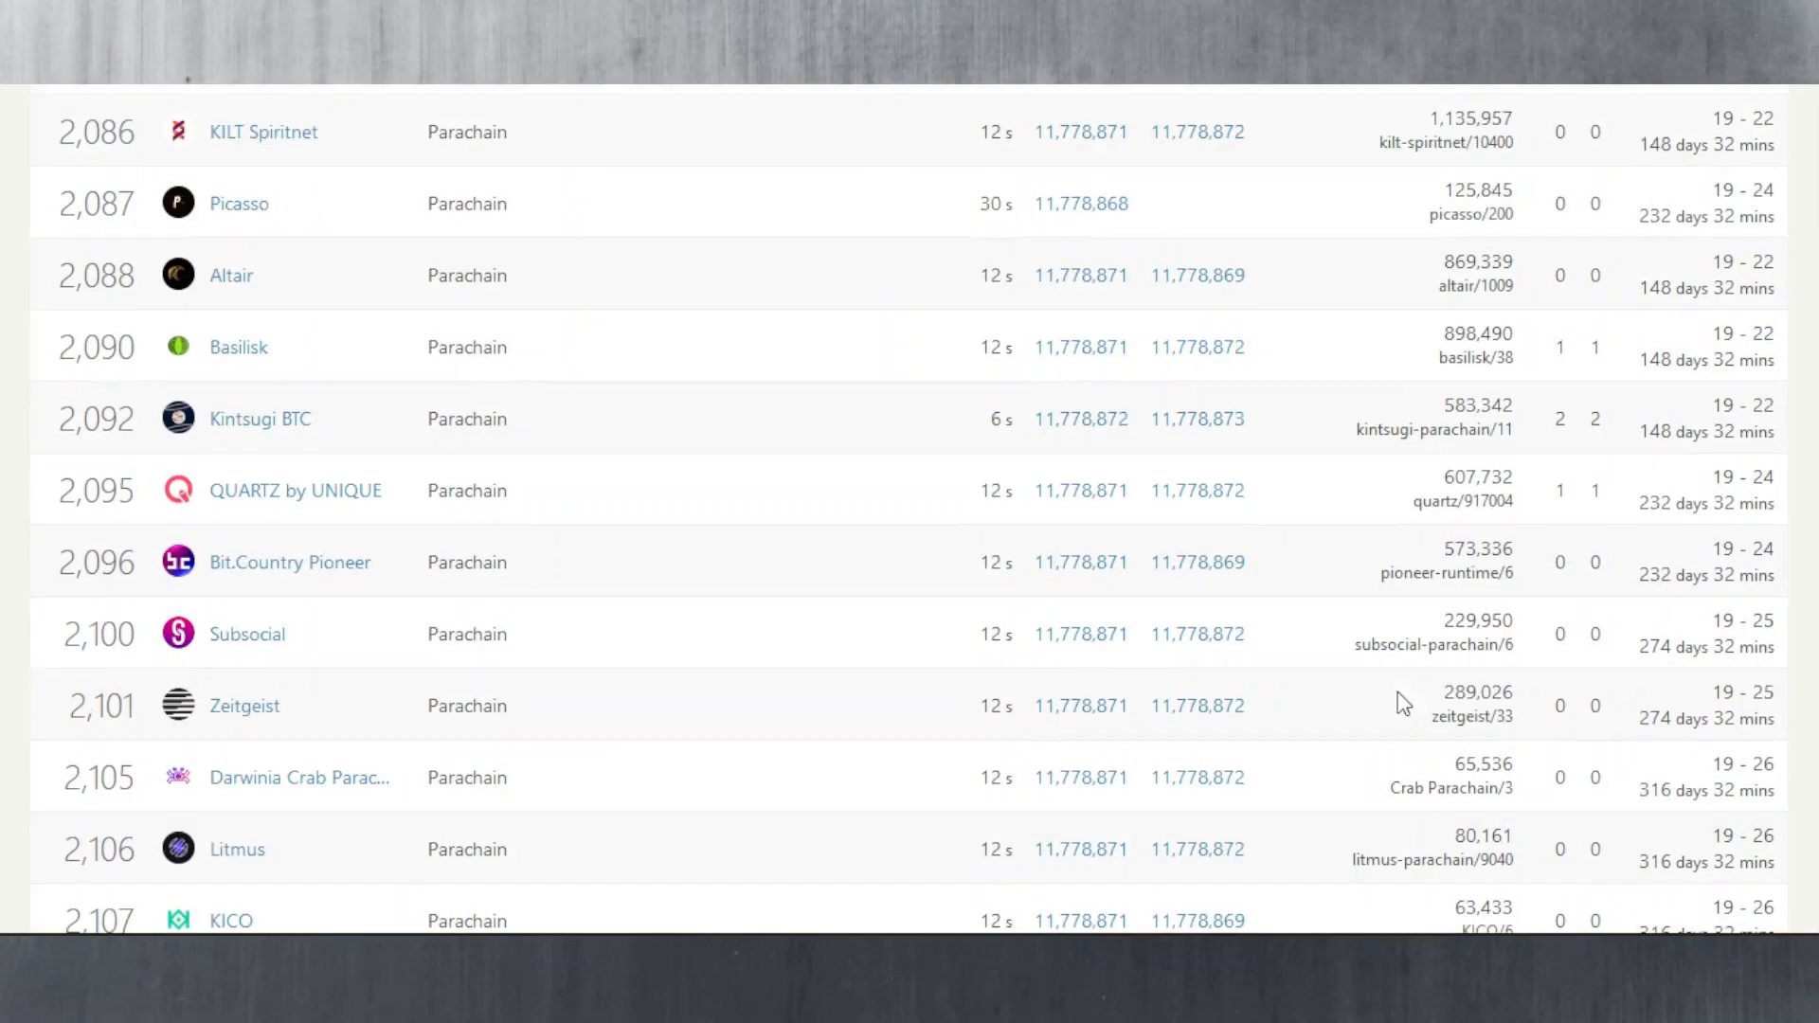
pyautogui.scroll(3, 1376, 584)
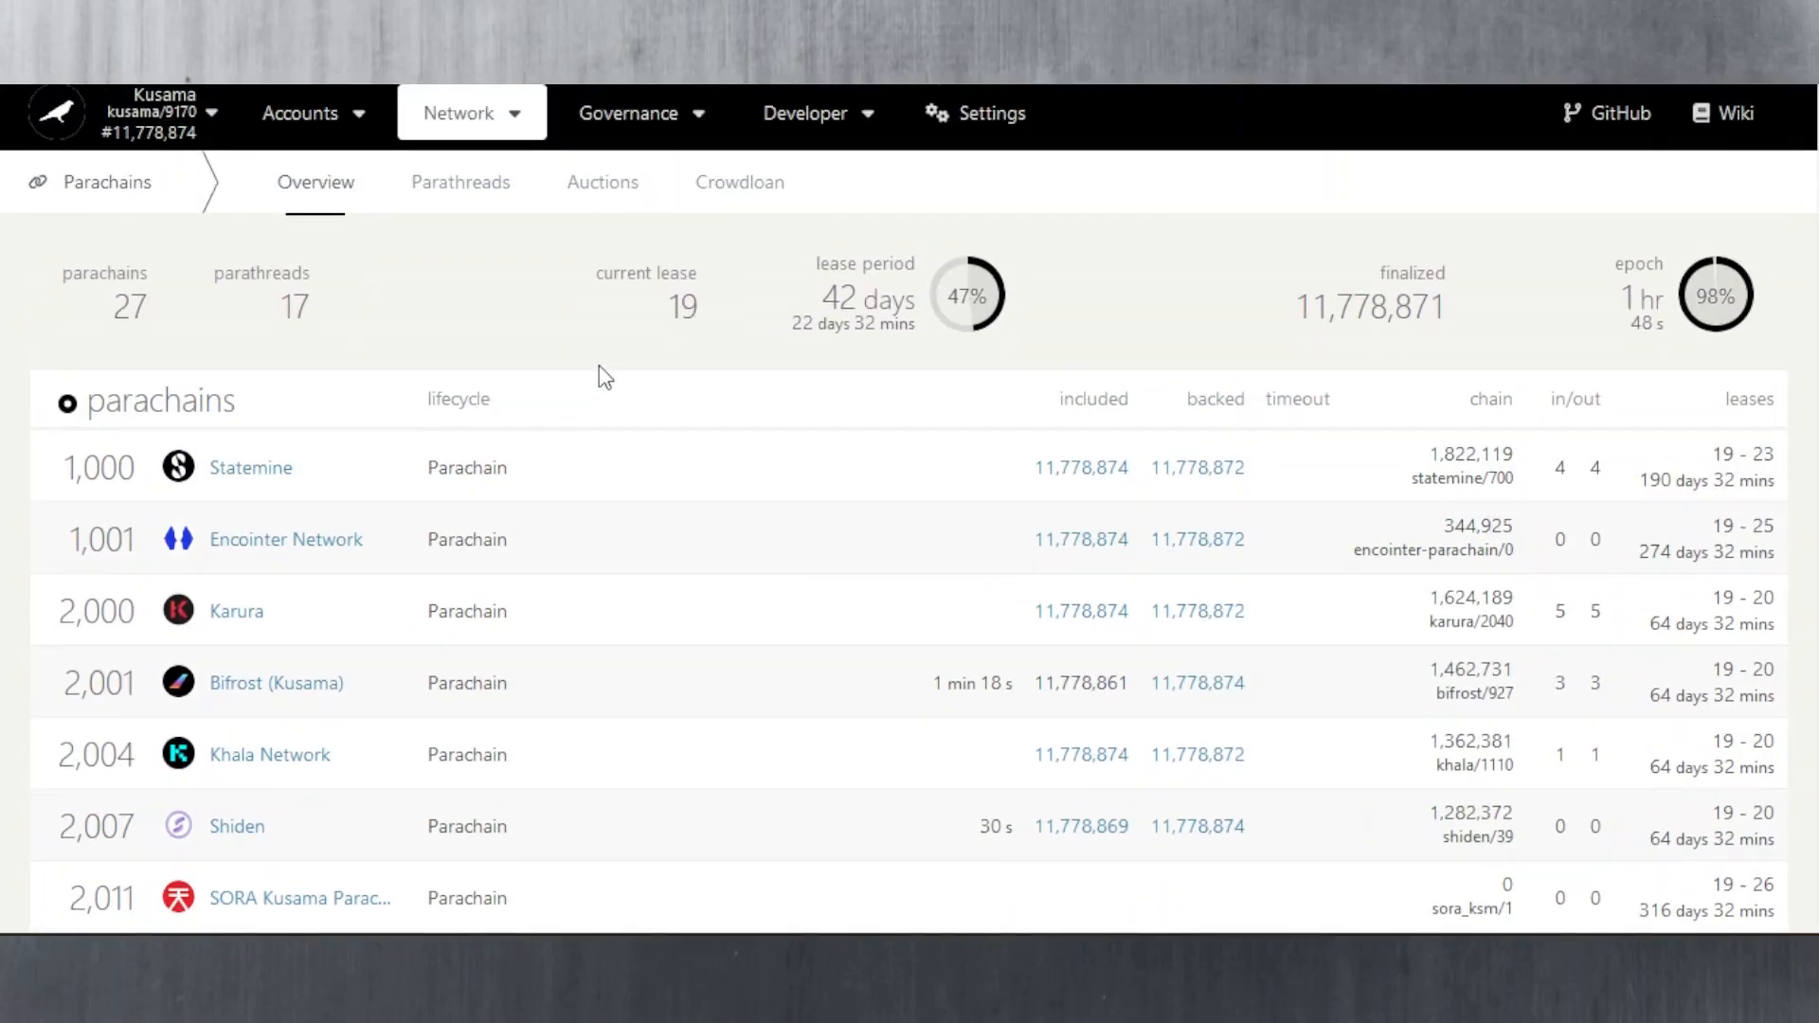
pyautogui.click(438, 207)
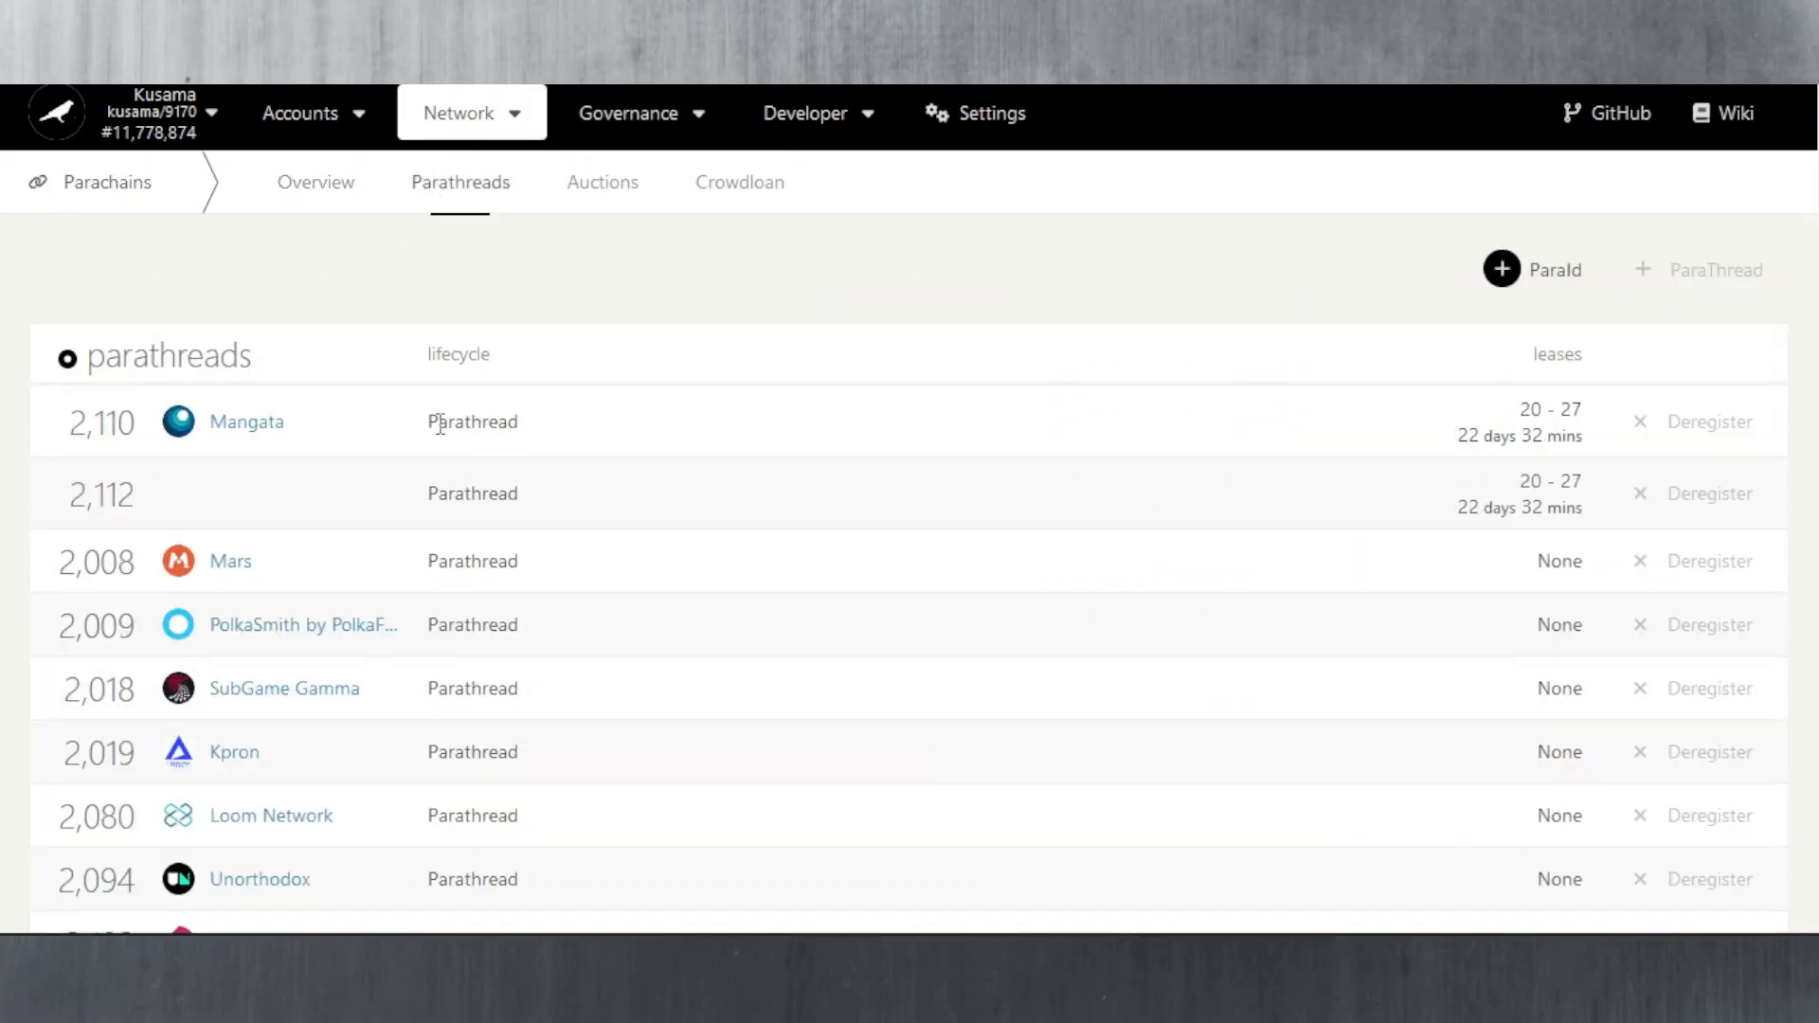
# Step: Examine the lifecycle and lease entries in the parathreads list, starting with Mangata
pyautogui.moveTo(433, 420)
pyautogui.mouseDown()
pyautogui.moveTo(508, 439)
pyautogui.moveTo(423, 440)
pyautogui.mouseUp()
pyautogui.click(507, 441)
pyautogui.click(422, 439)
pyautogui.moveTo(423, 424); pyautogui.dragTo(502, 426)
pyautogui.click(520, 418)
pyautogui.click(442, 425)
pyautogui.click(422, 423)
pyautogui.click(506, 426)
pyautogui.scroll(-3, 606, 630)
pyautogui.scroll(3, 609, 633)
# Step: View the current parachain auction bids and open the crowdloan page to review its ongoing funds
pyautogui.click(589, 204)
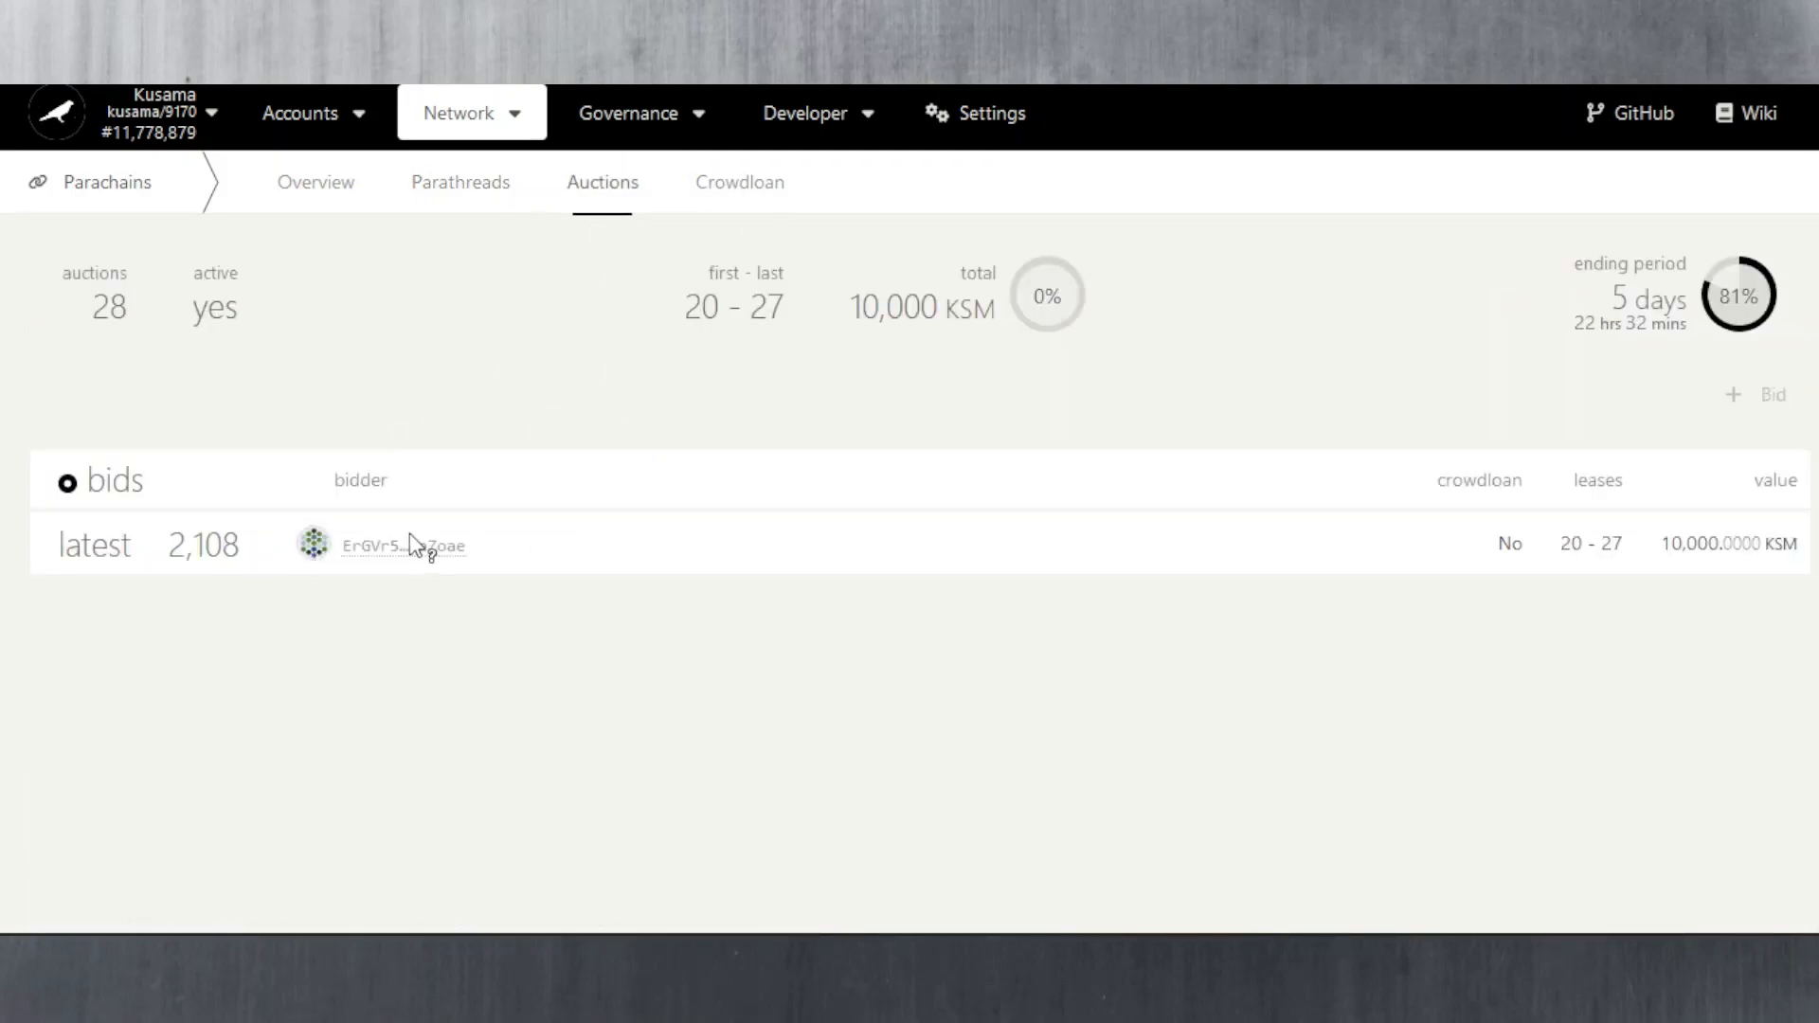
pyautogui.click(723, 186)
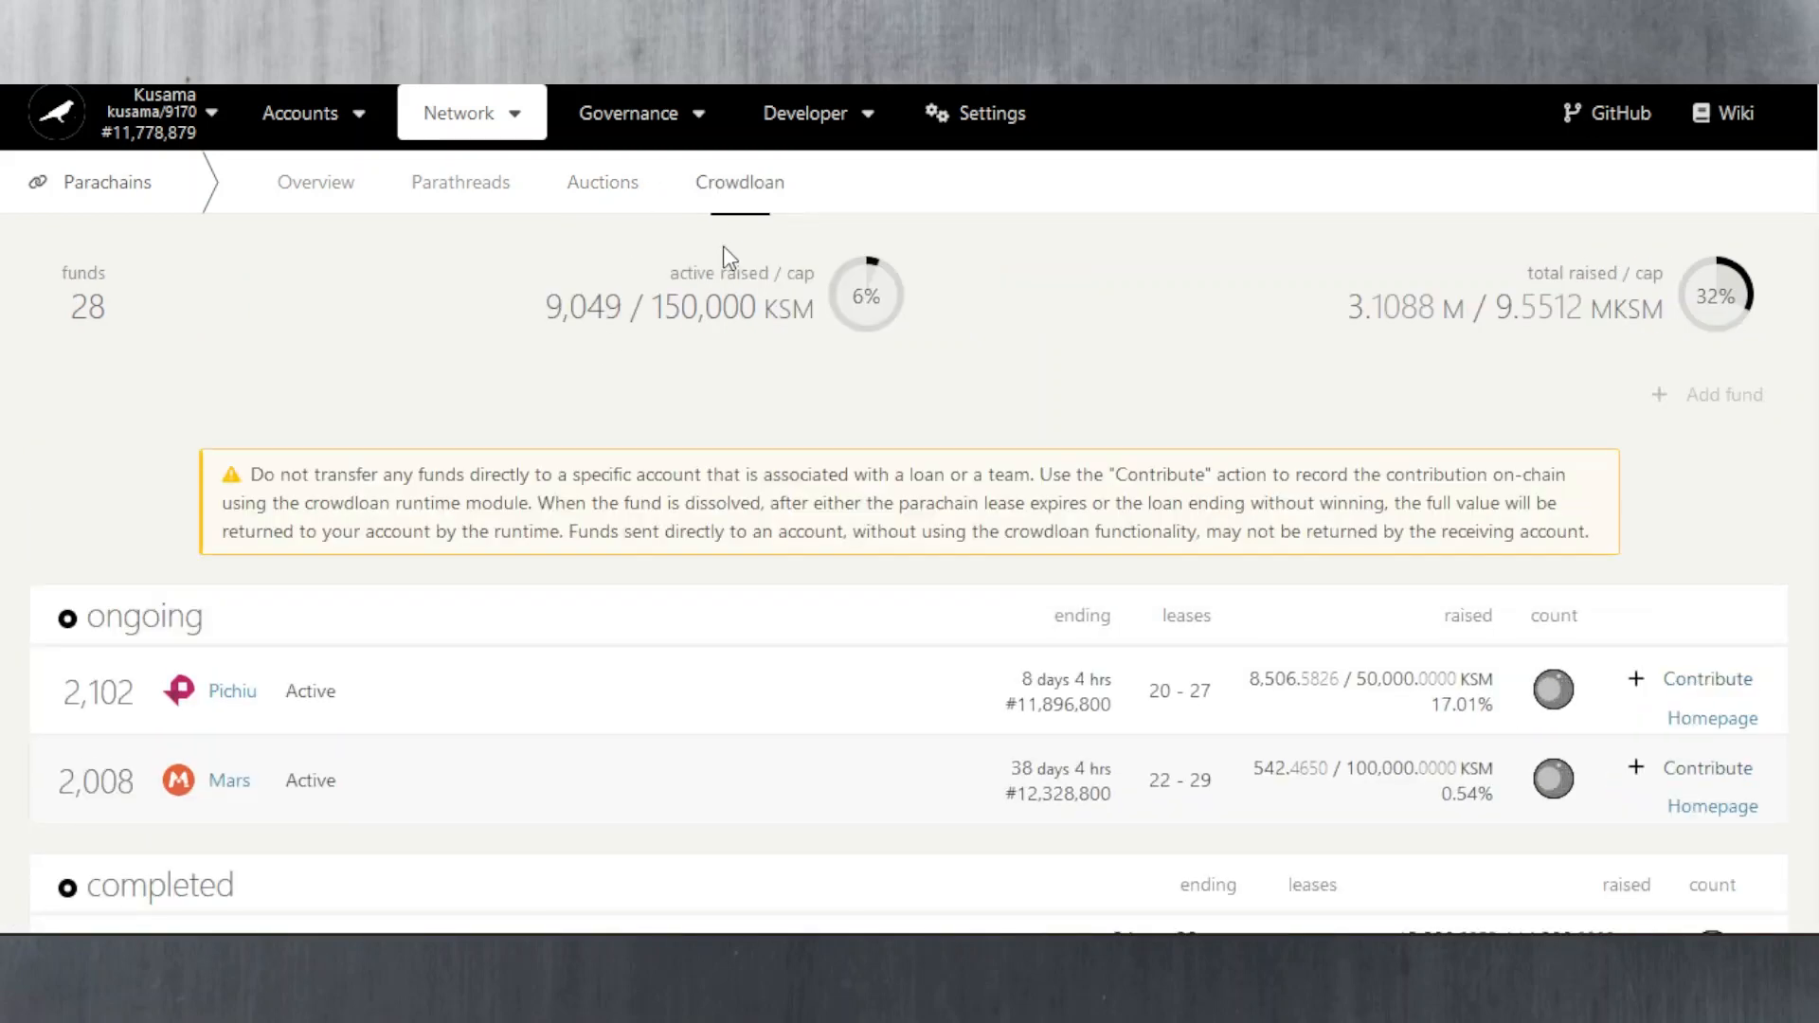
pyautogui.scroll(-1, 1051, 453)
pyautogui.scroll(-1, 1050, 453)
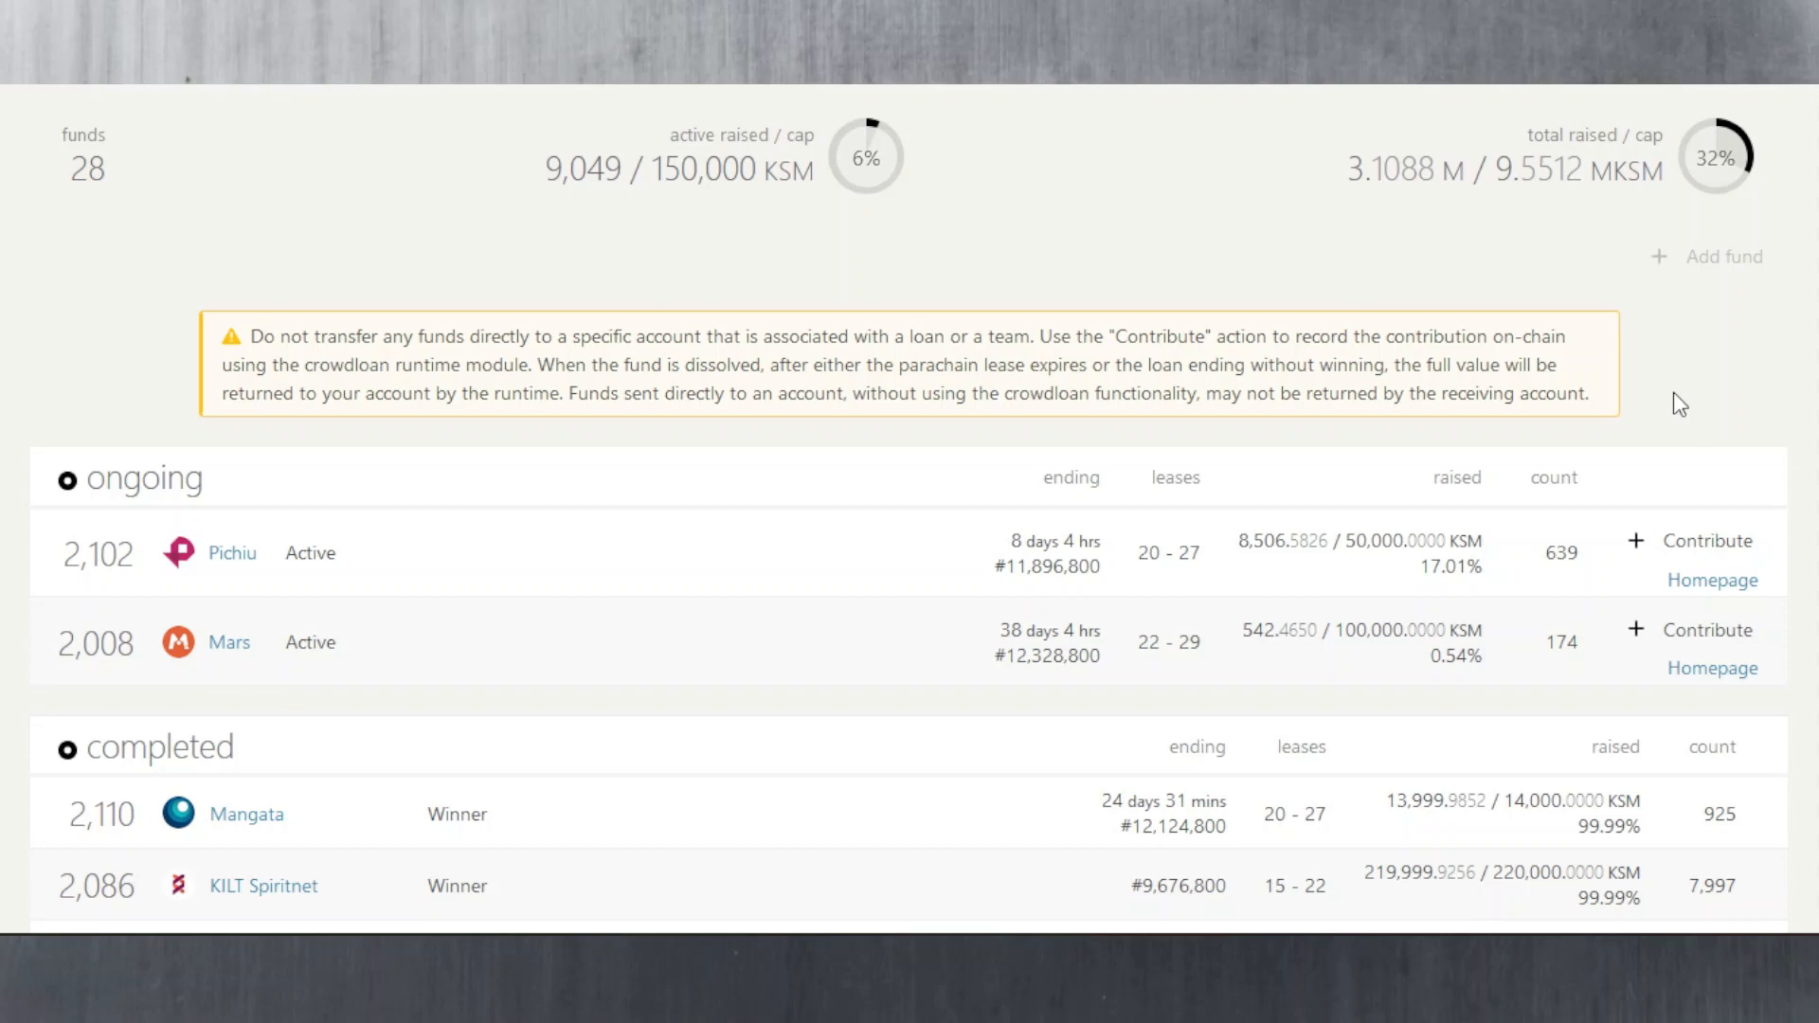
# Step: Try out a 10 KSM contribution to the Pichiu crowdloan up to transaction authorization, and cancel it without signing
pyautogui.click(1686, 542)
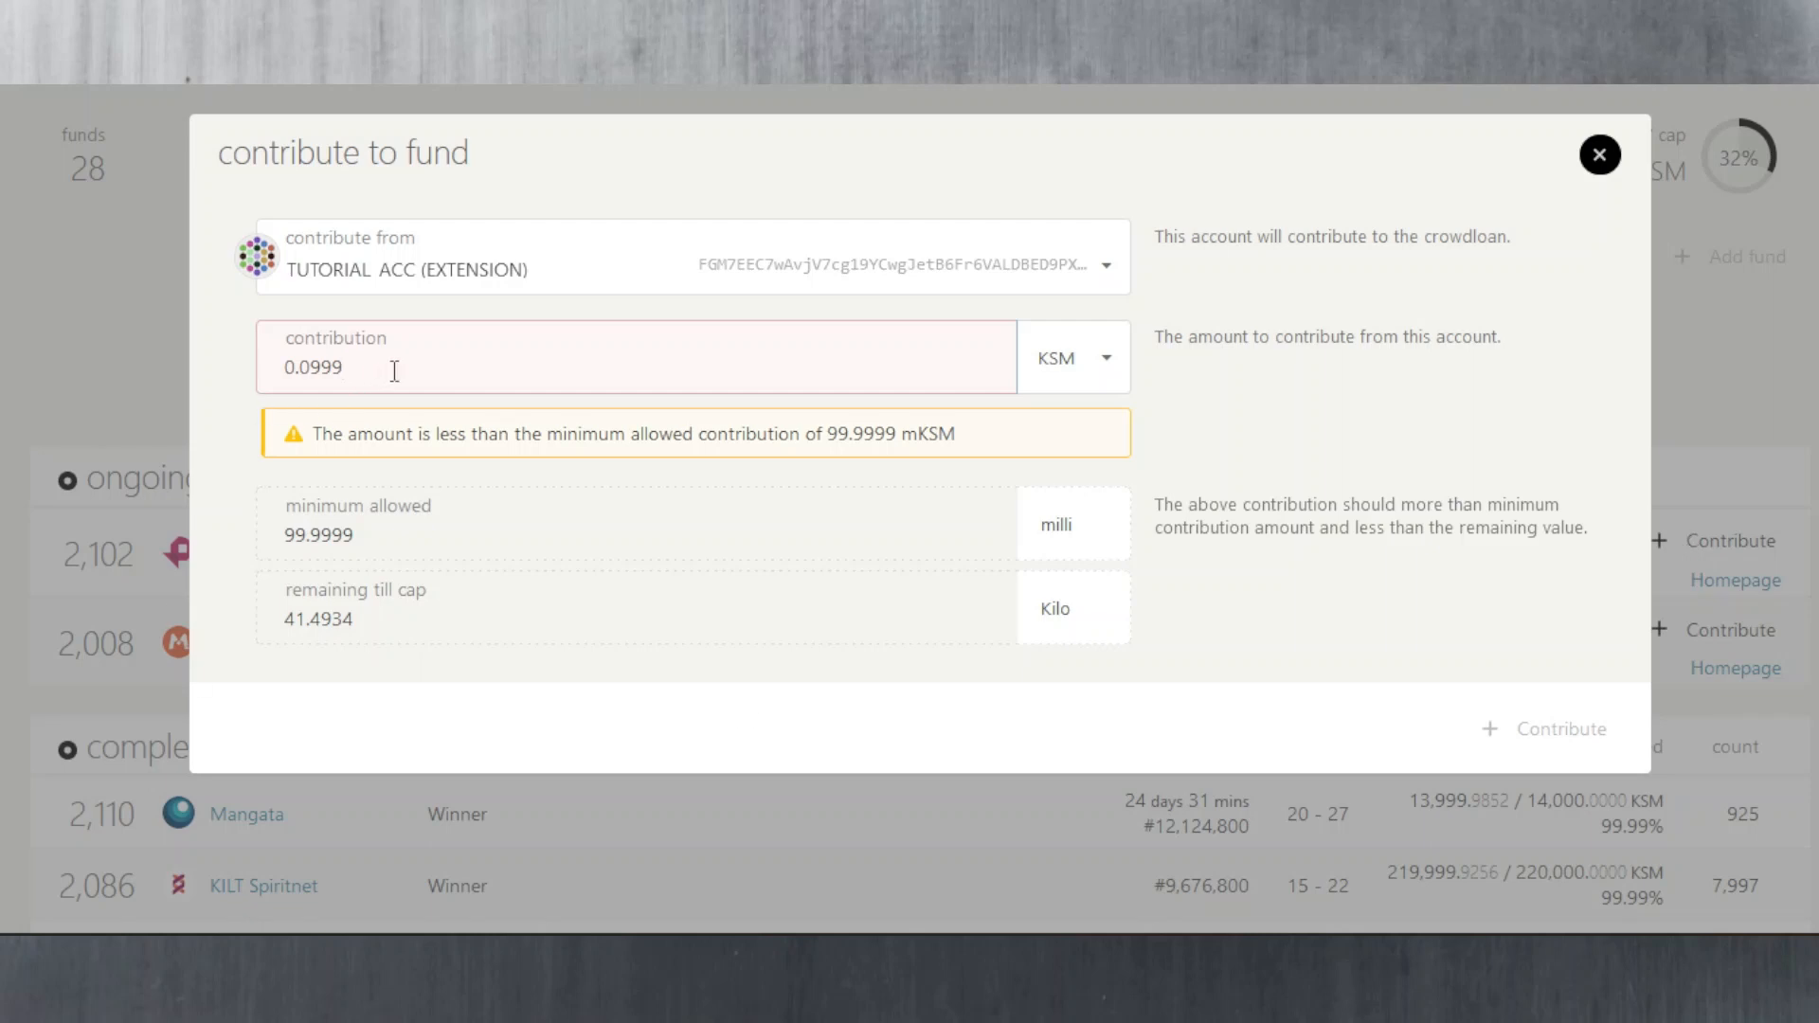
pyautogui.moveTo(394, 371); pyautogui.dragTo(269, 353)
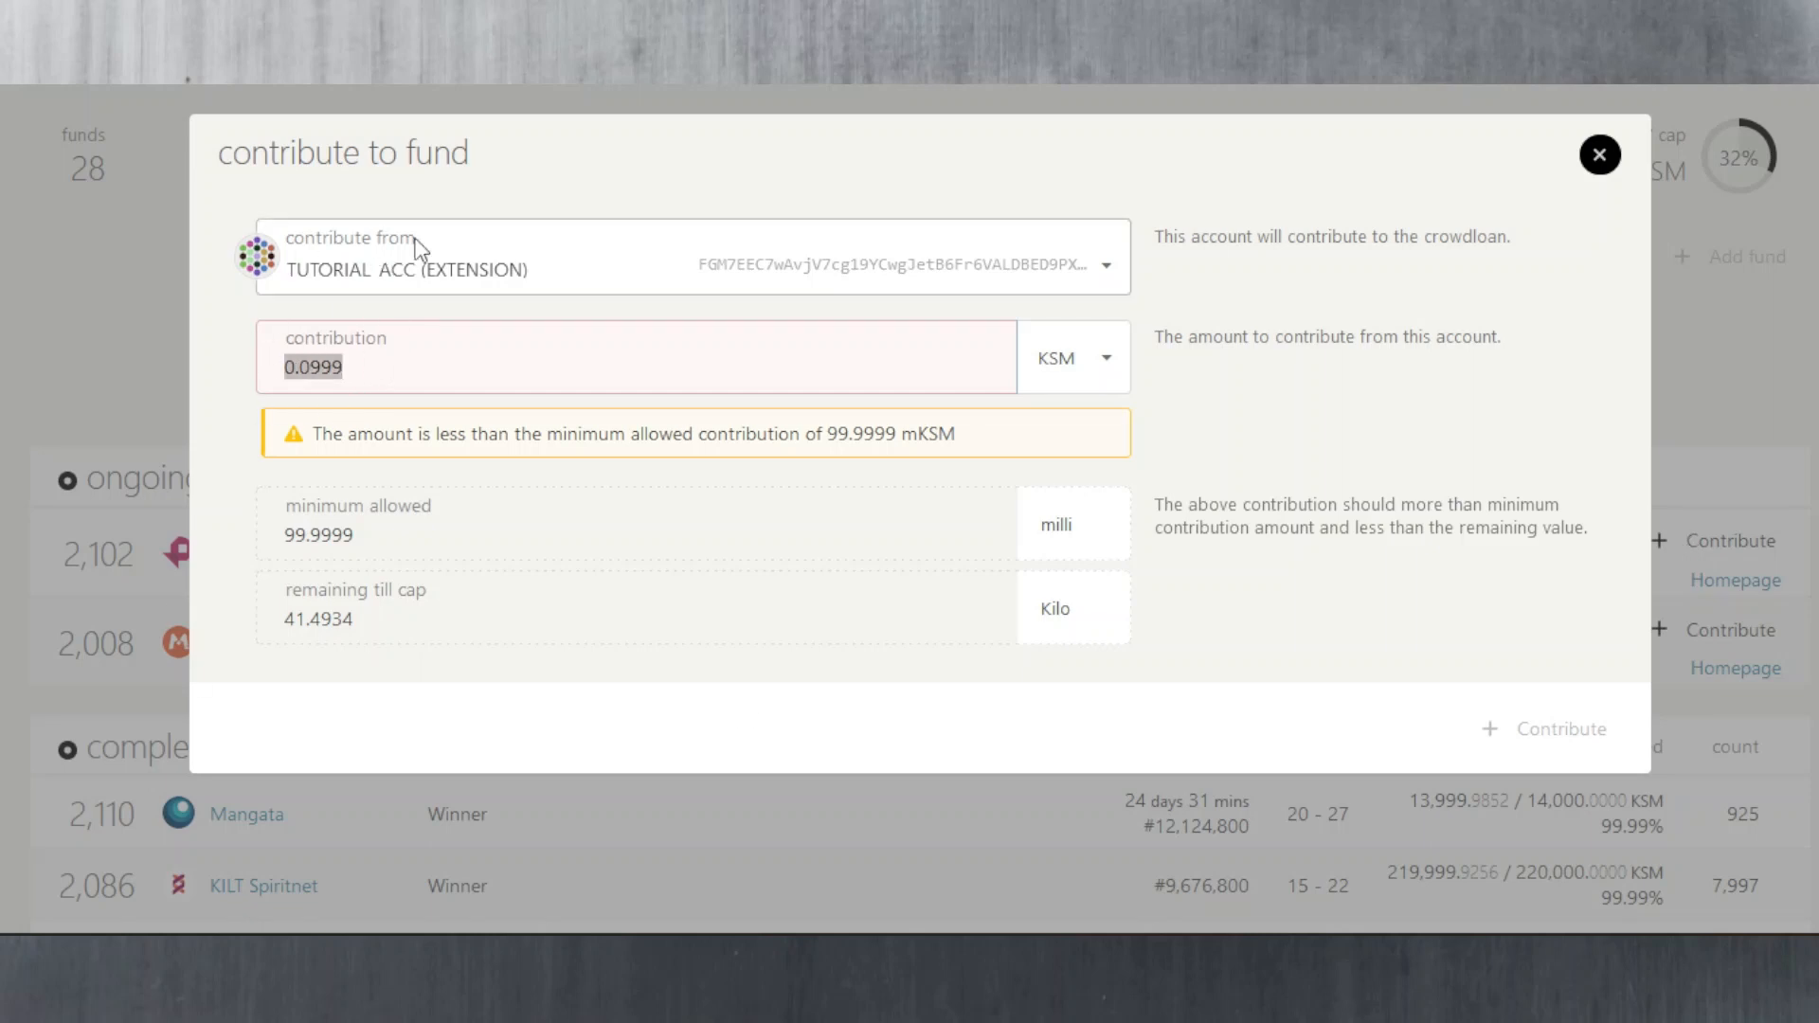
pyautogui.moveTo(387, 364); pyautogui.dragTo(274, 362)
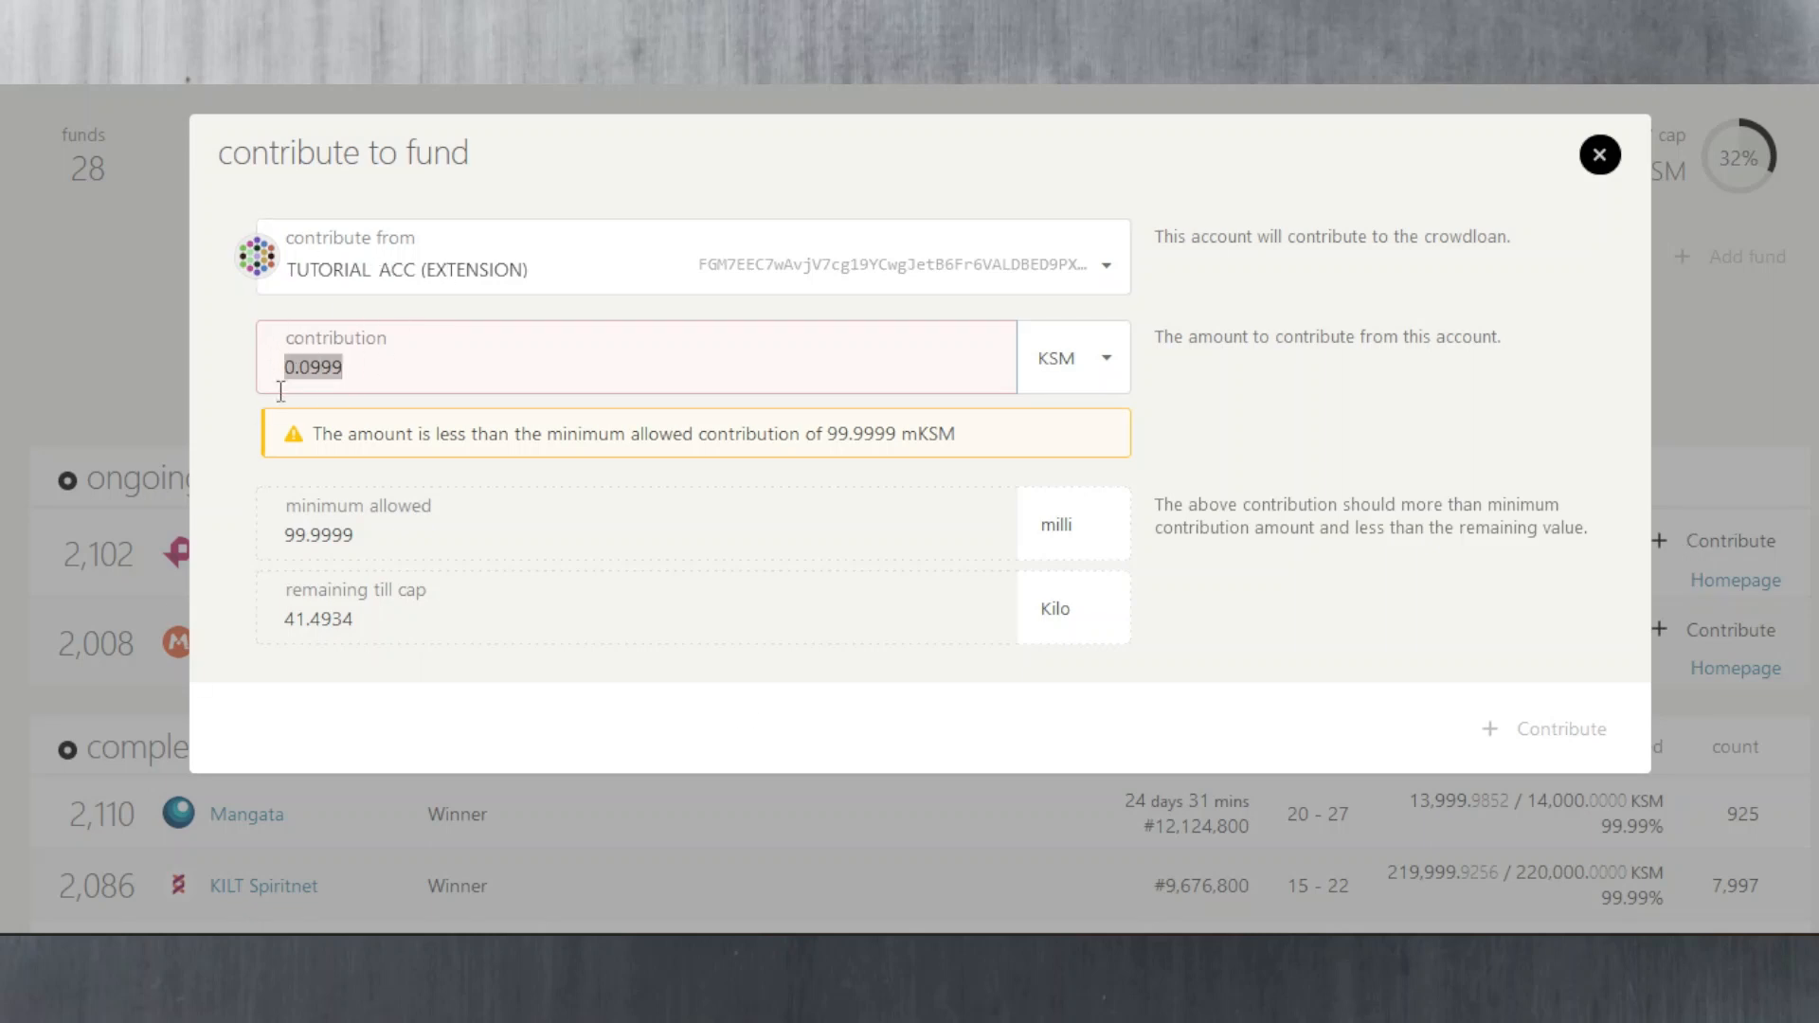
pyautogui.write('10')
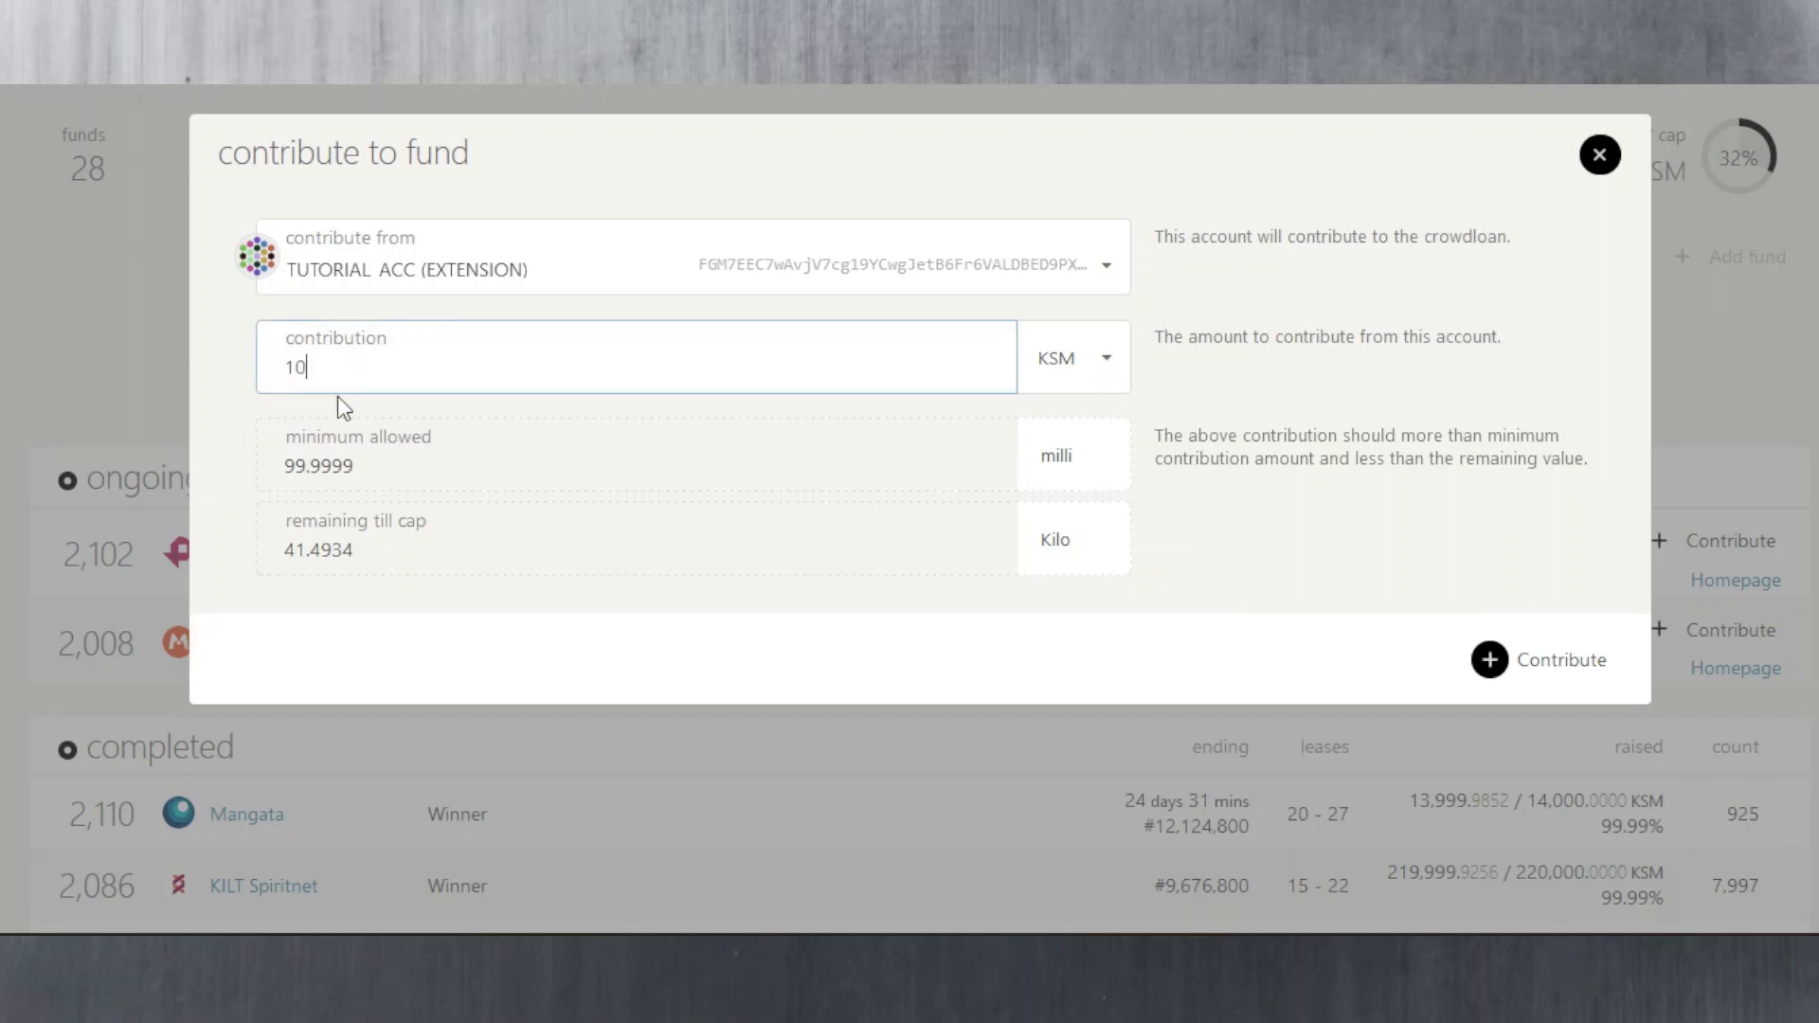
pyautogui.click(1574, 681)
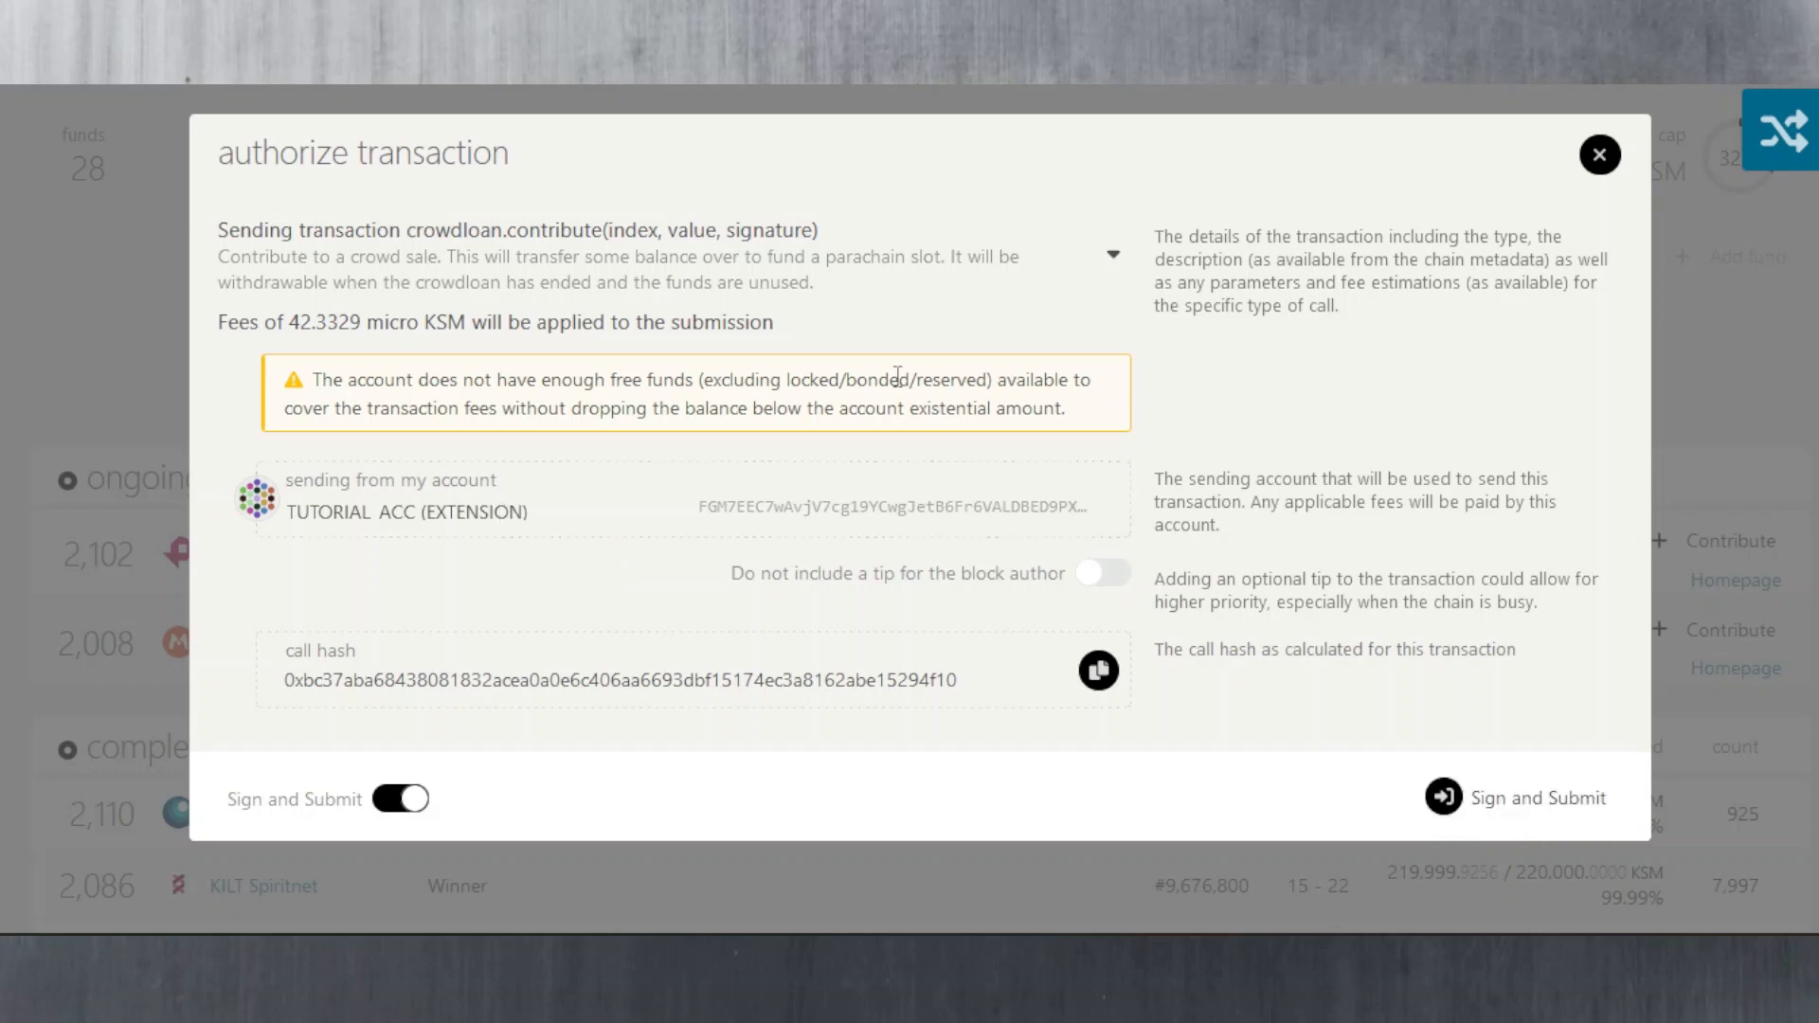
pyautogui.click(1599, 155)
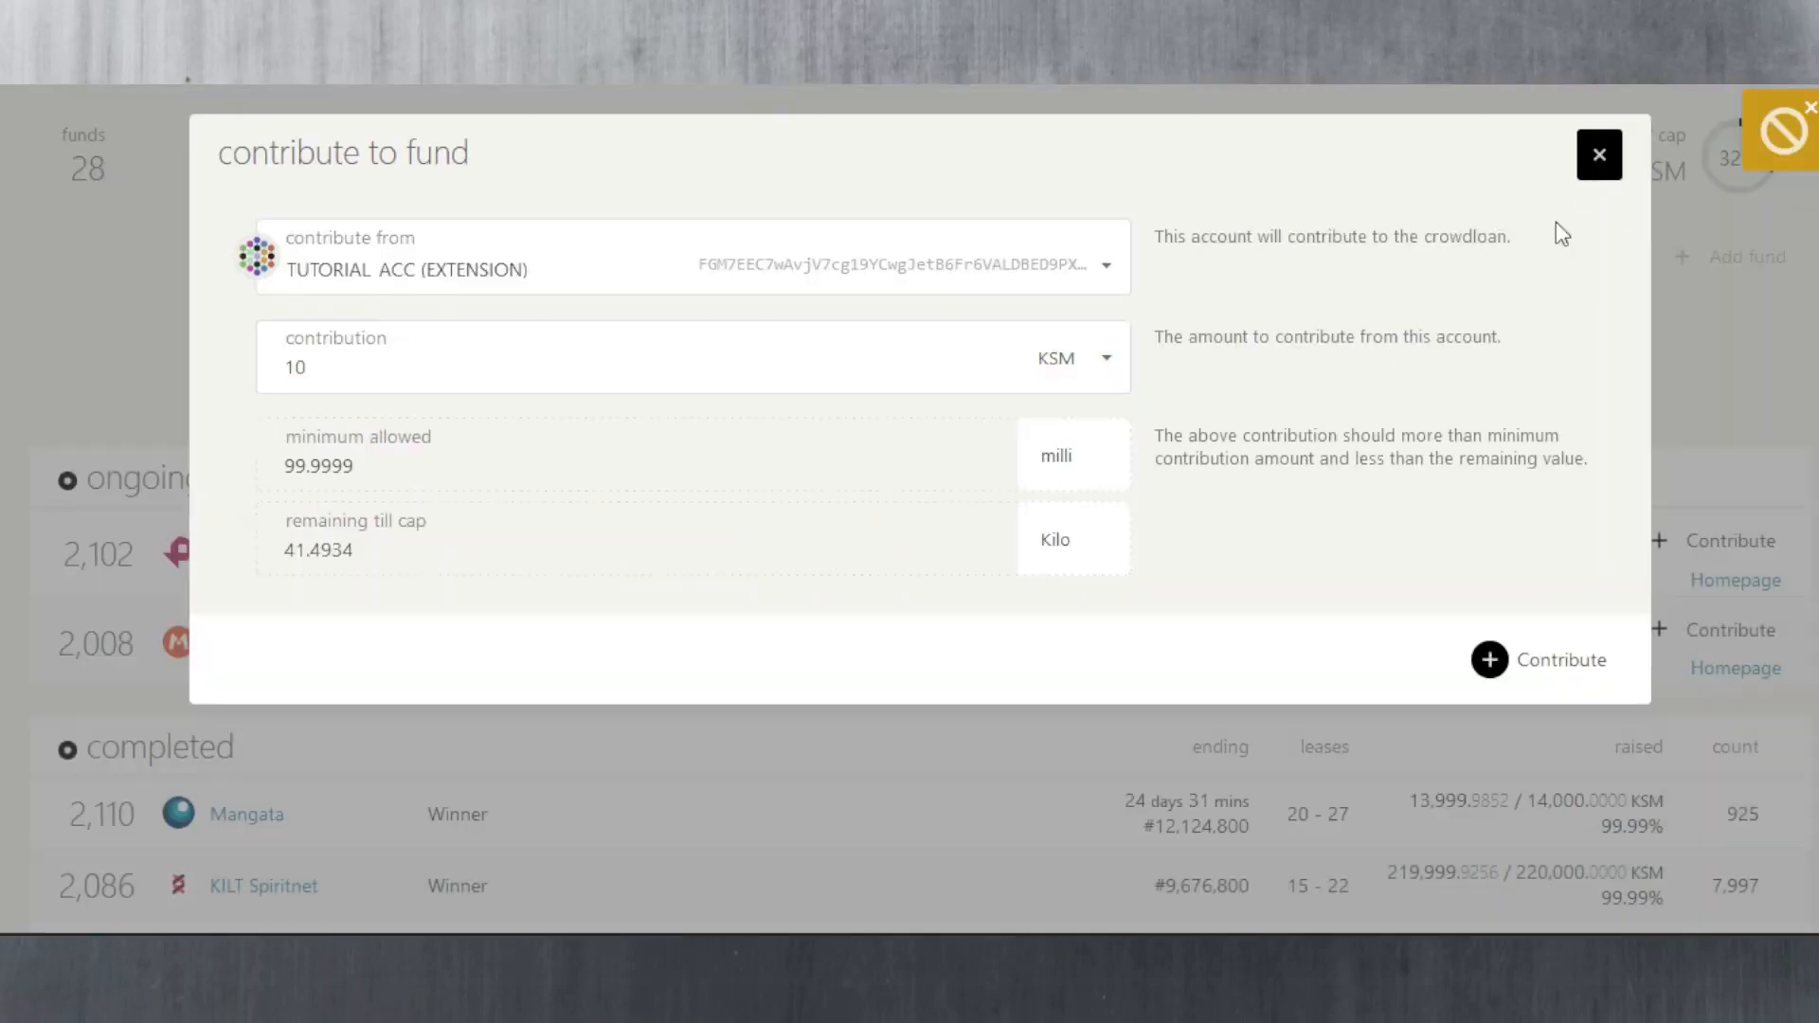
pyautogui.click(1590, 168)
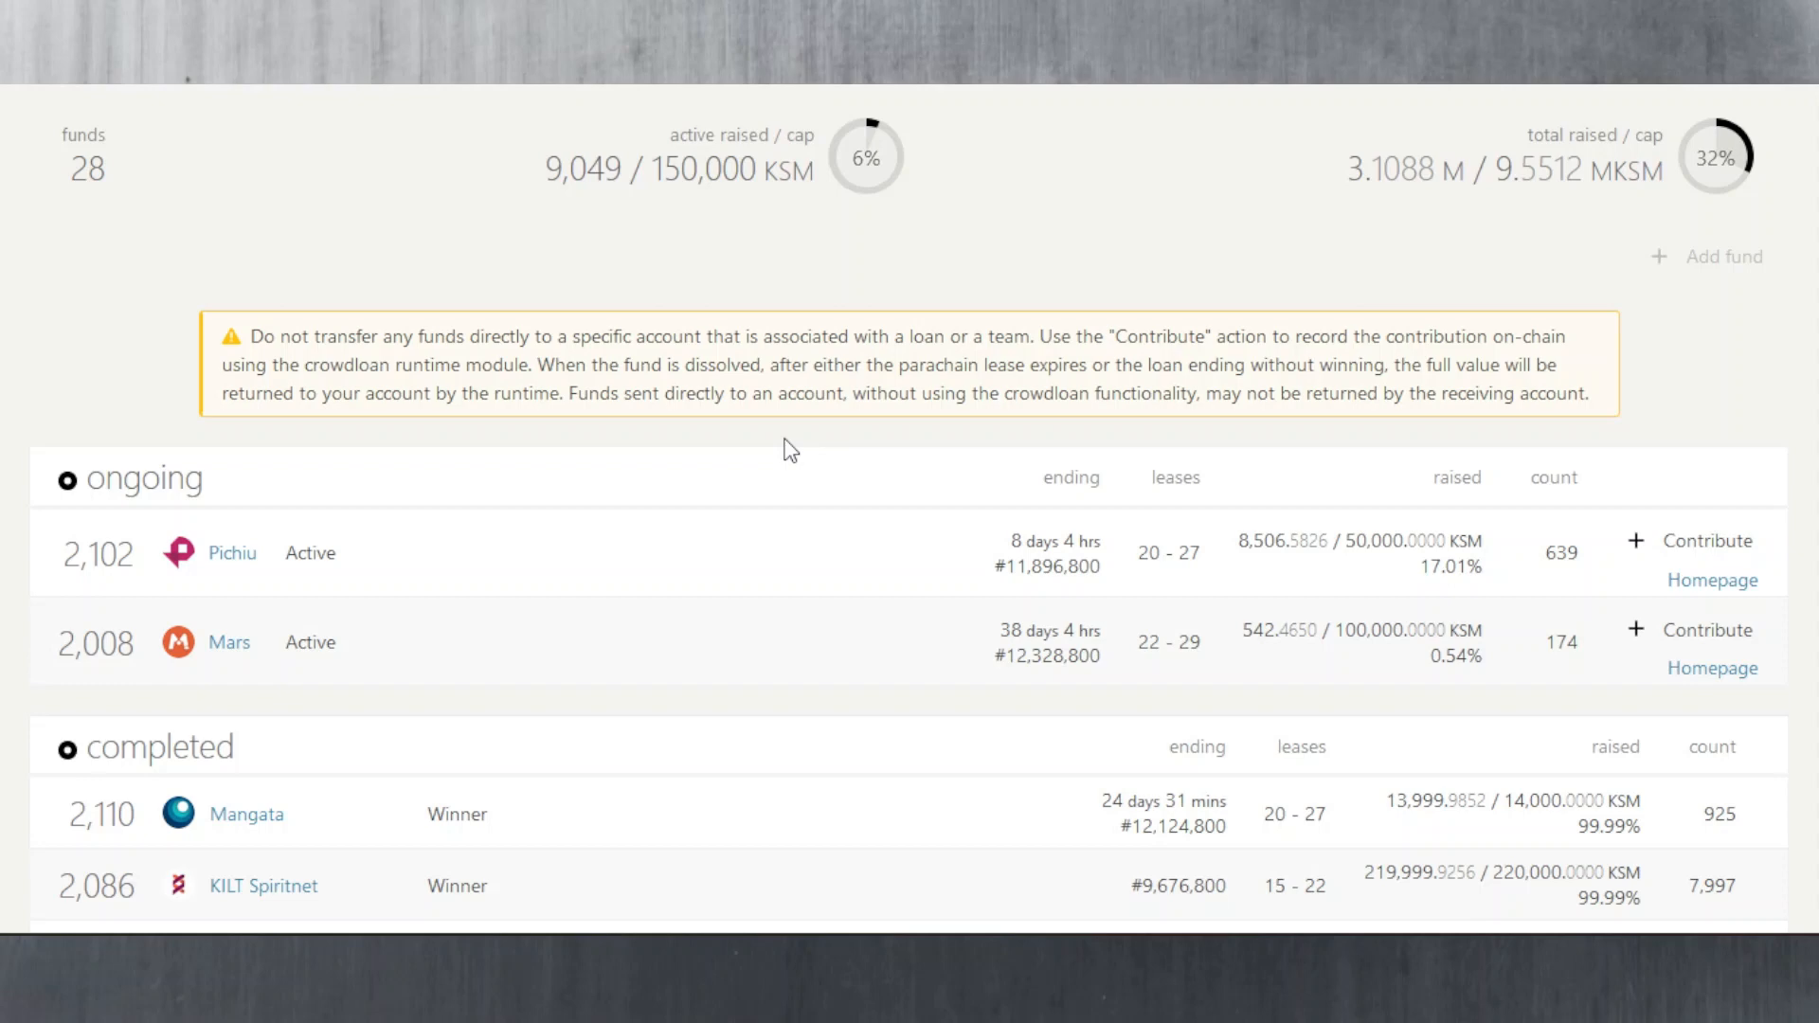
# Step: Skim the completed crowdloans and open the Democracy overview
pyautogui.scroll(-3, 791, 451)
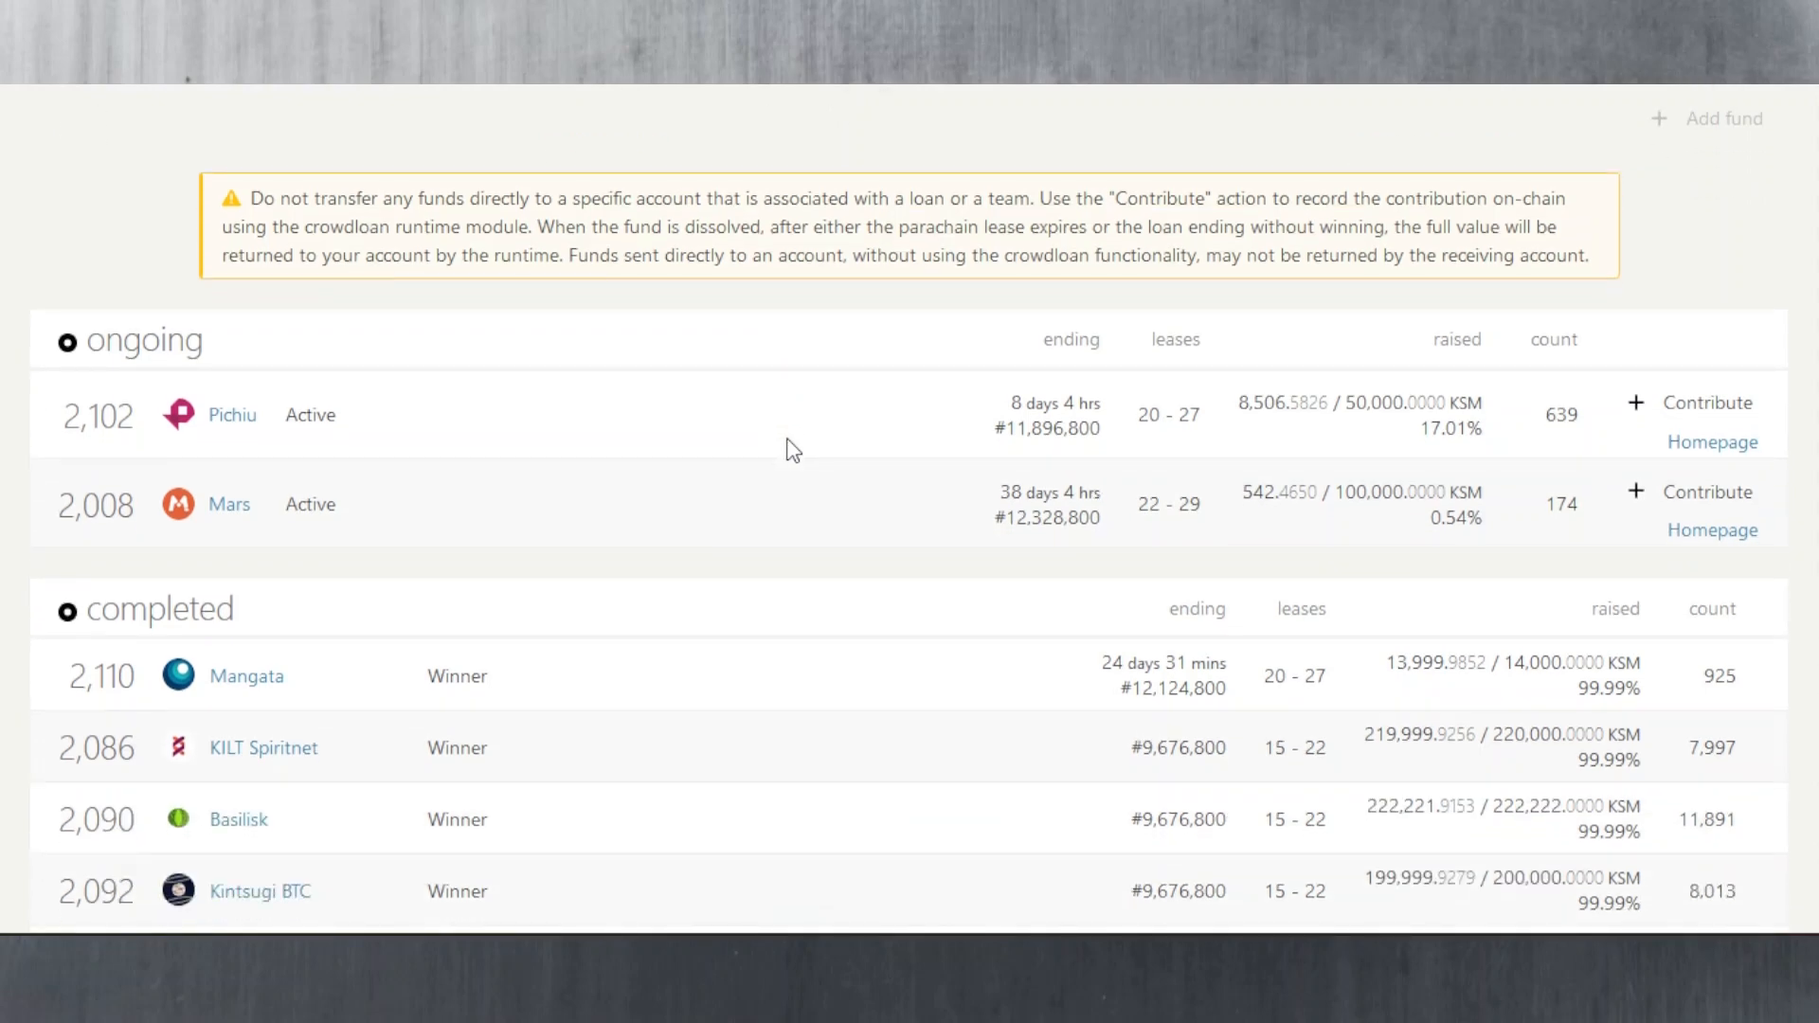
pyautogui.scroll(-2, 858, 456)
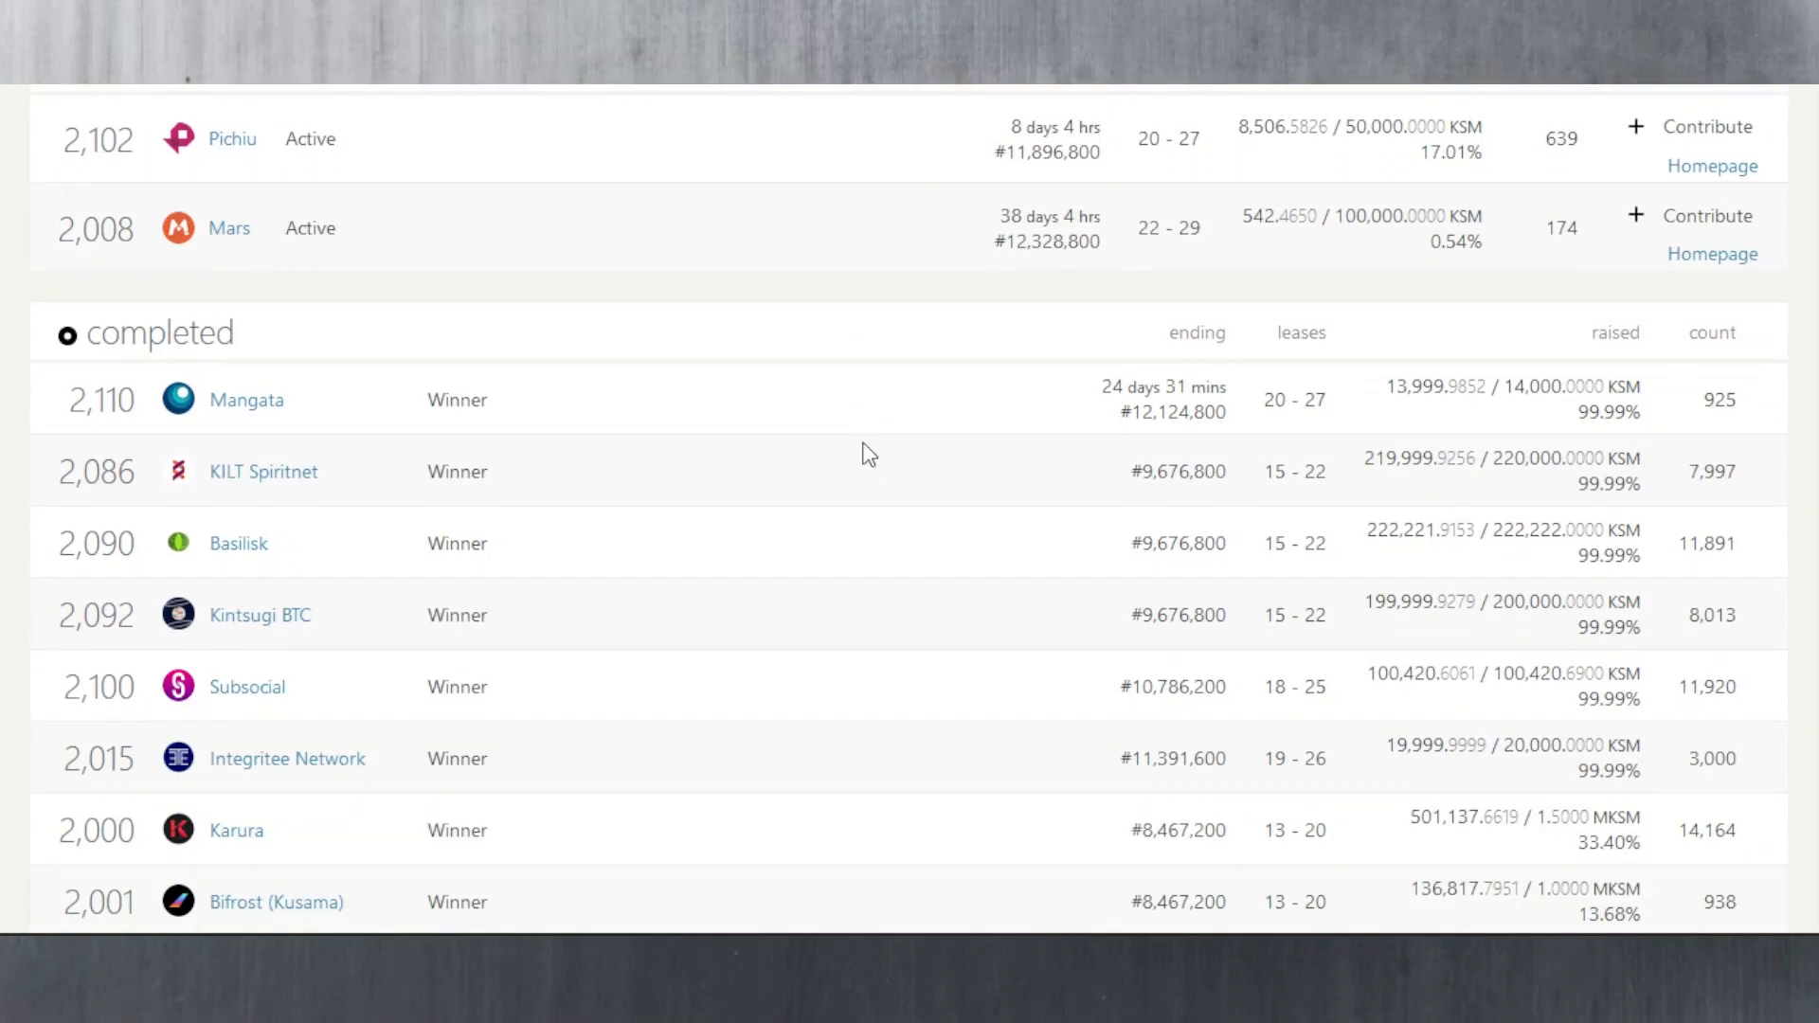
pyautogui.scroll(6, 861, 455)
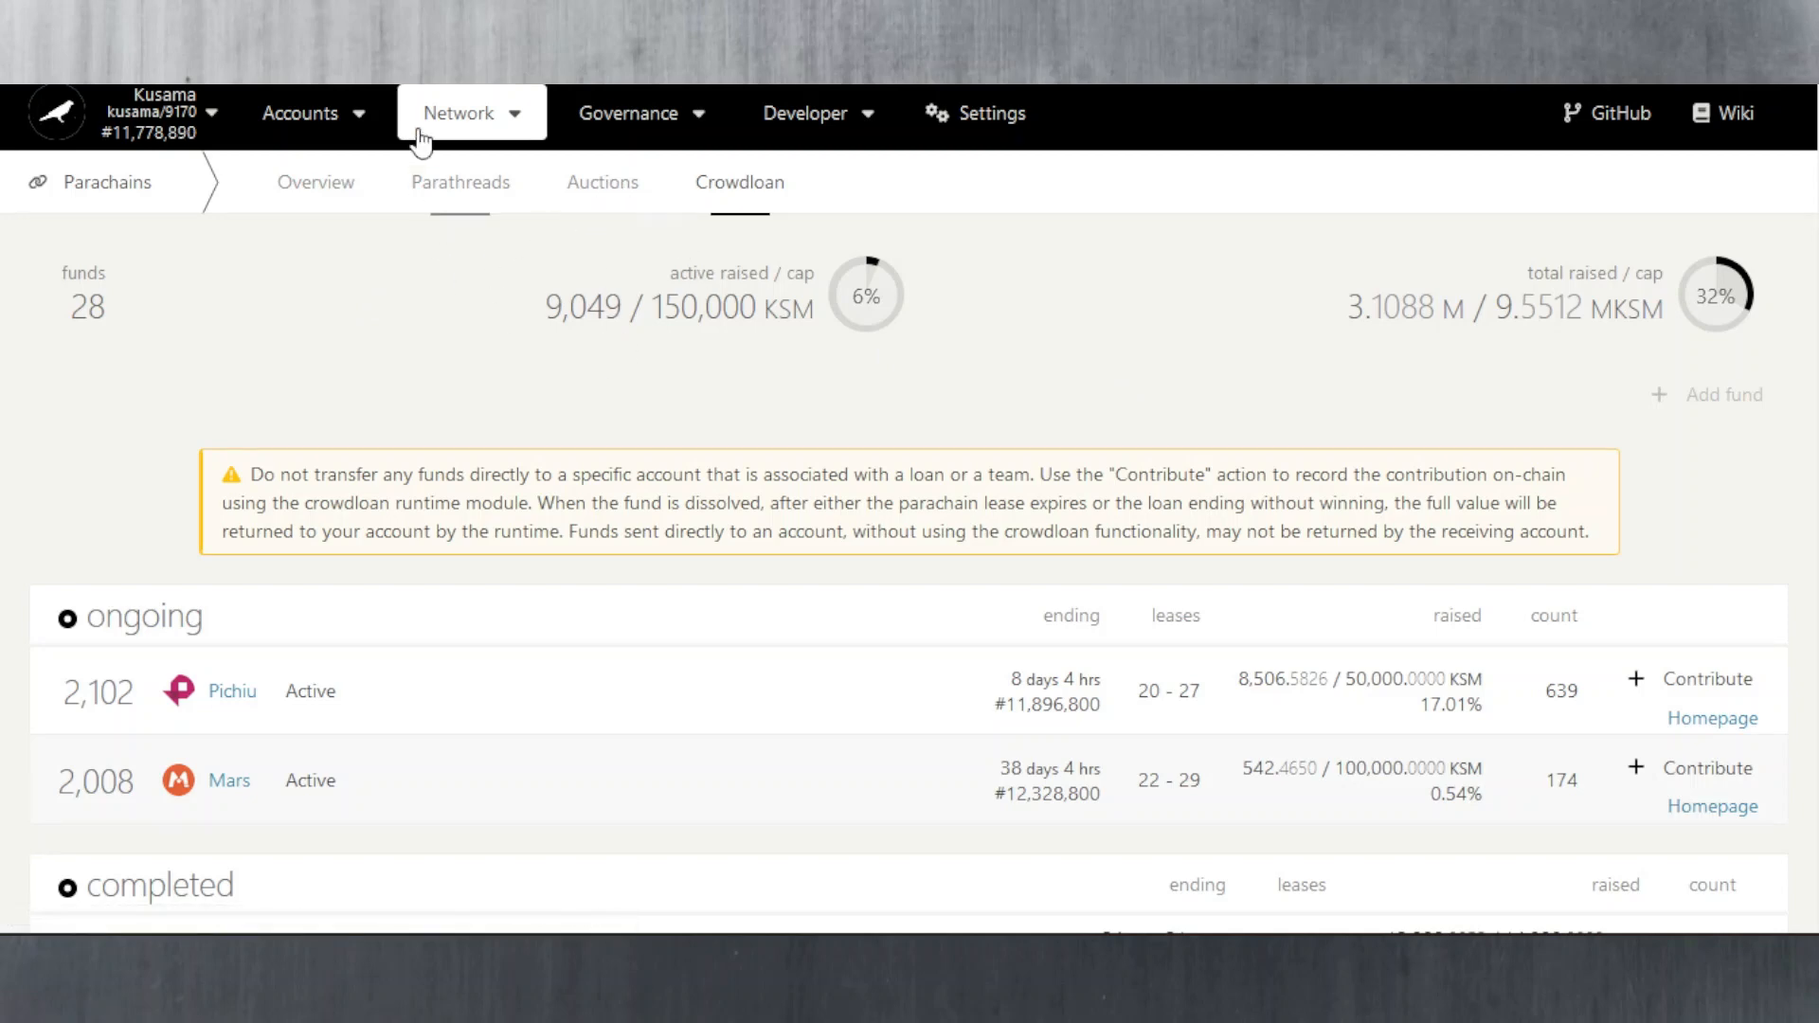
pyautogui.moveTo(424, 131)
pyautogui.moveTo(632, 121)
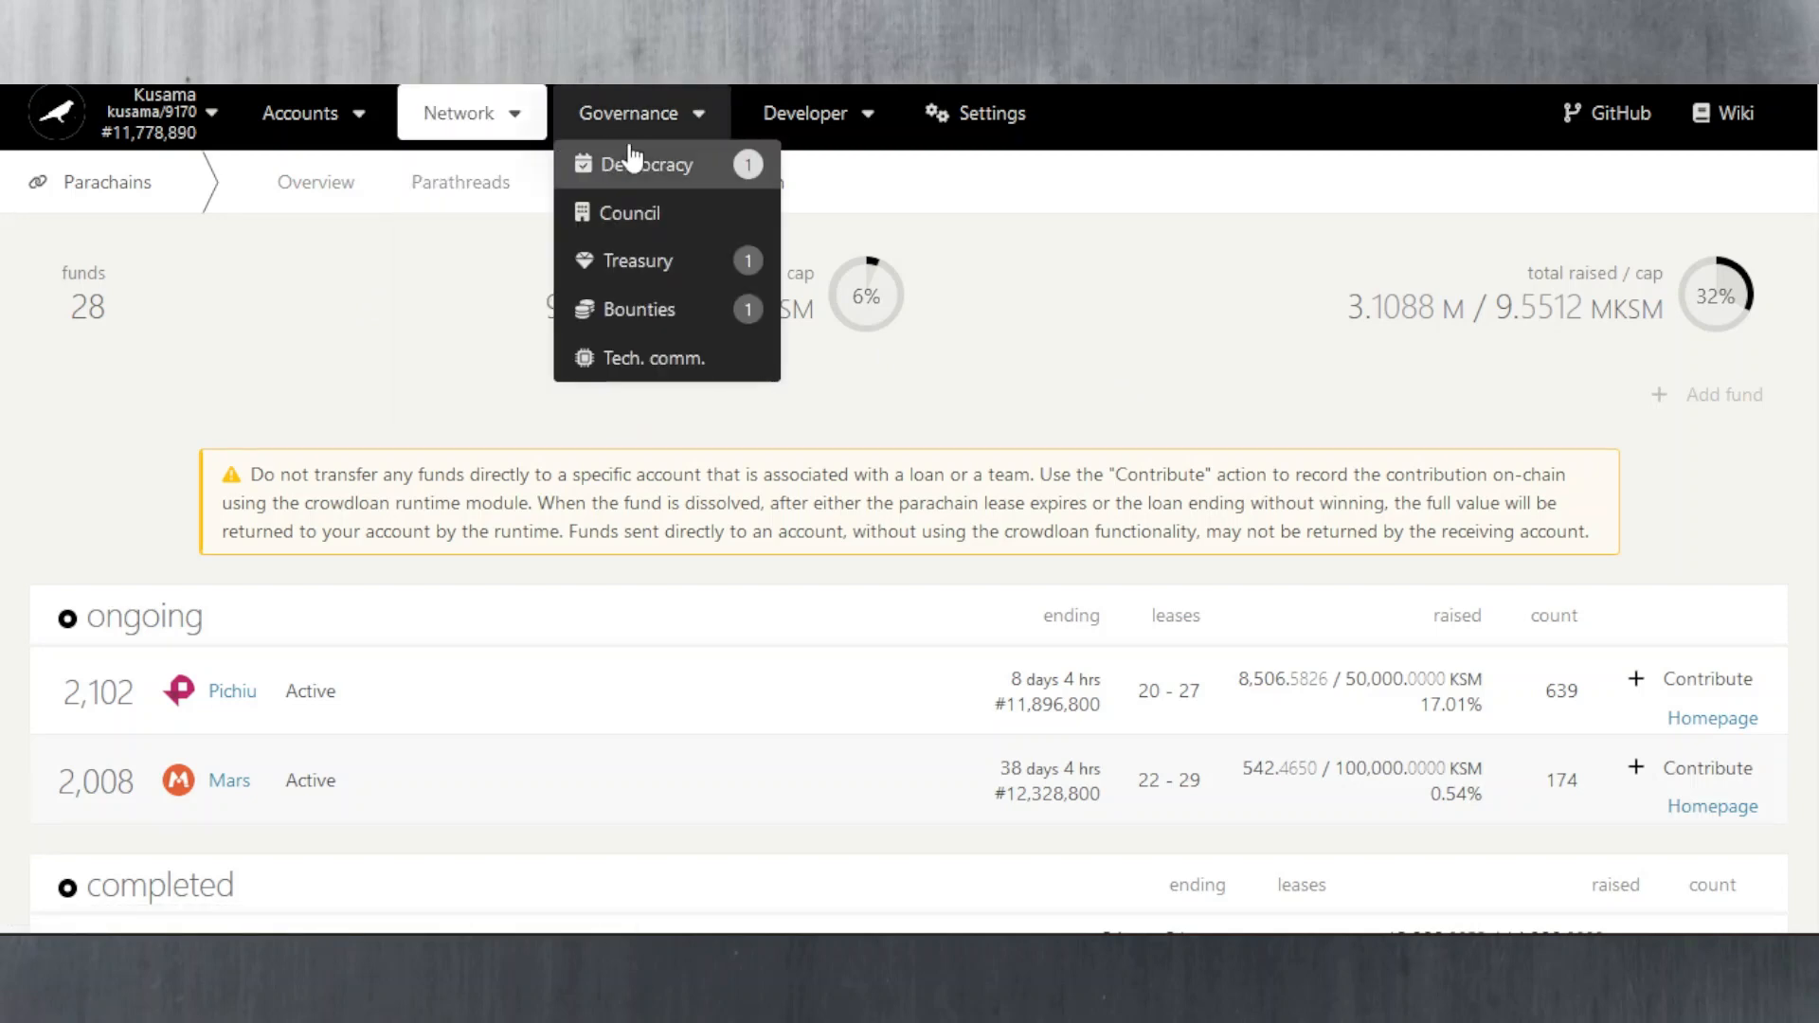
pyautogui.click(629, 169)
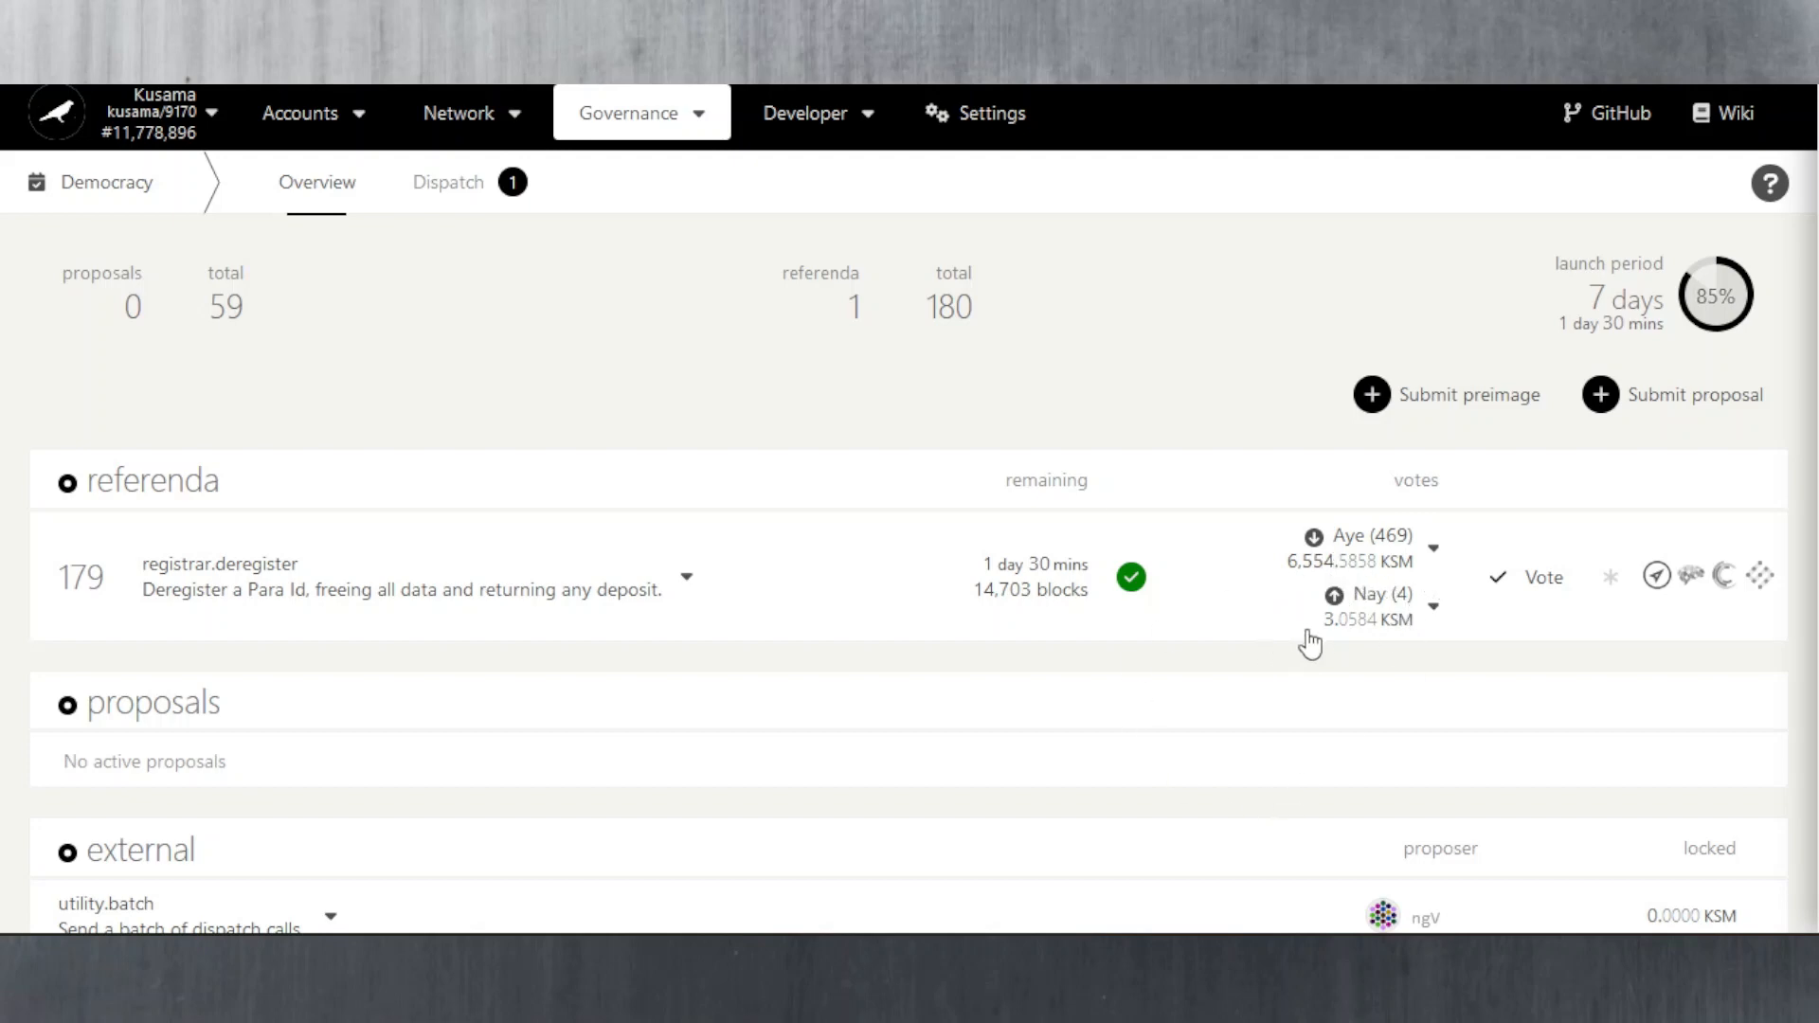
# Step: Start a vote on referendum 179 with a vote value of 10 KSM
pyautogui.click(1495, 581)
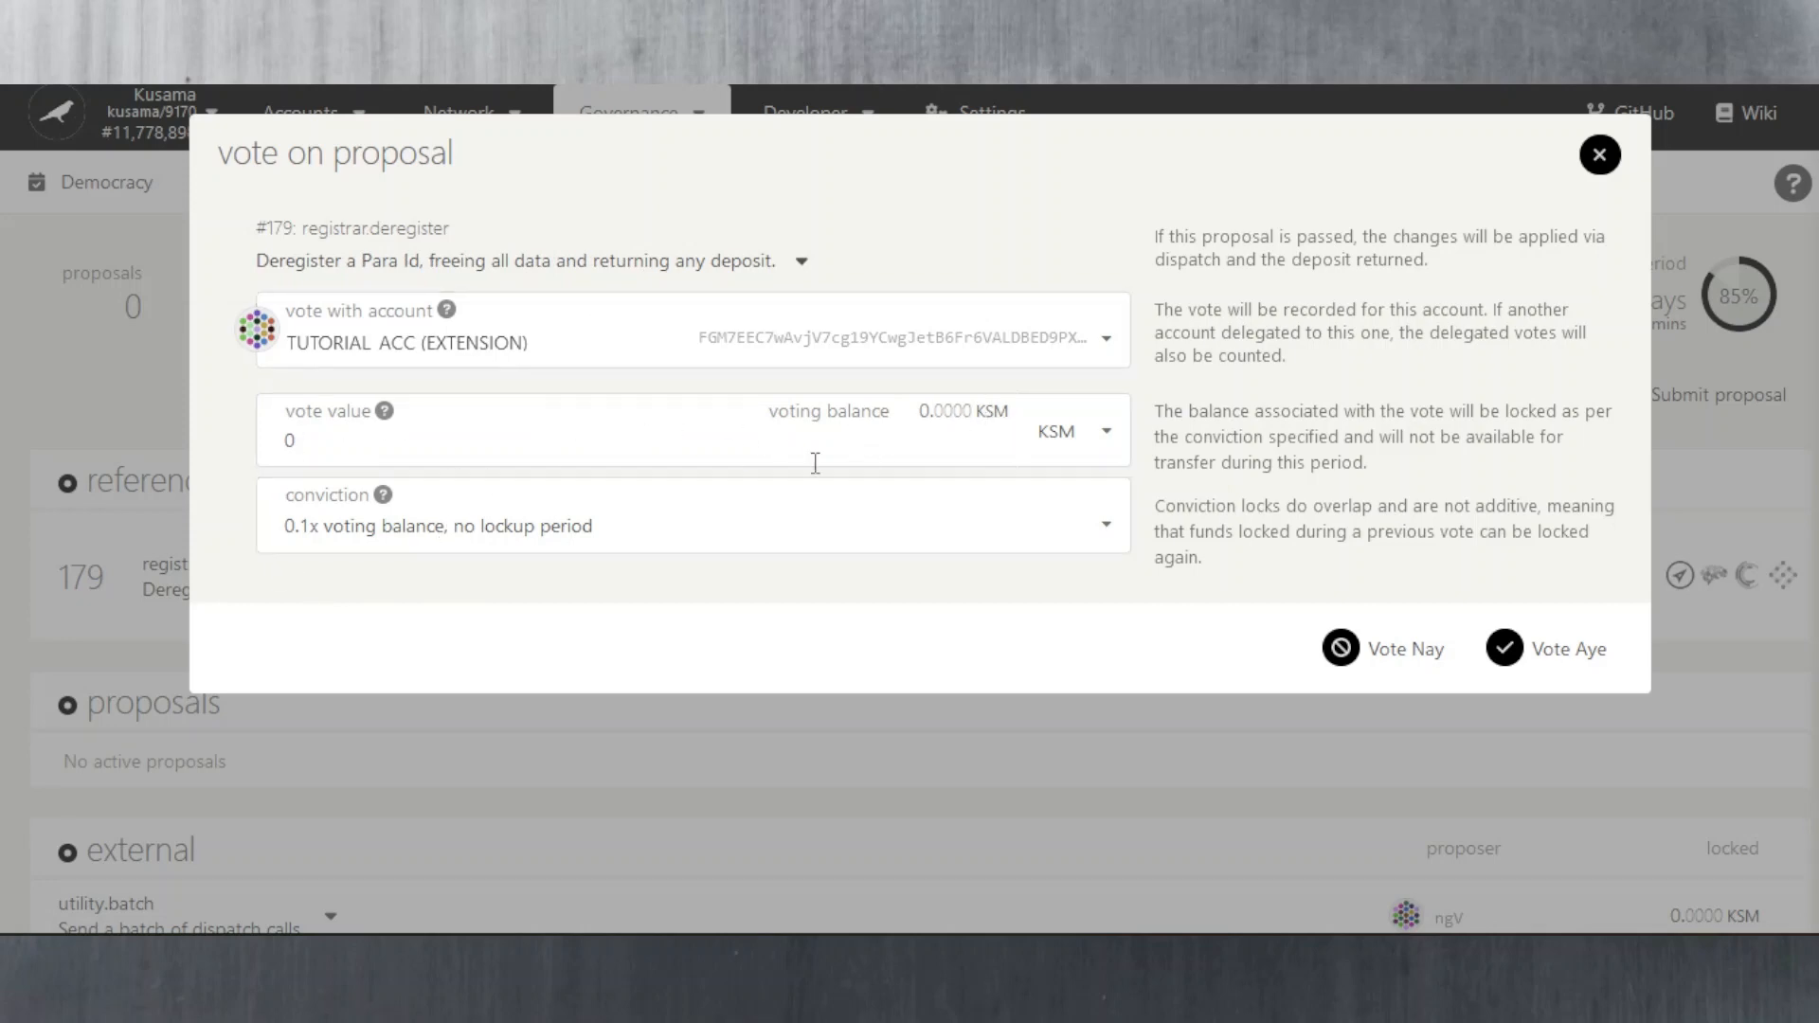
pyautogui.click(317, 452)
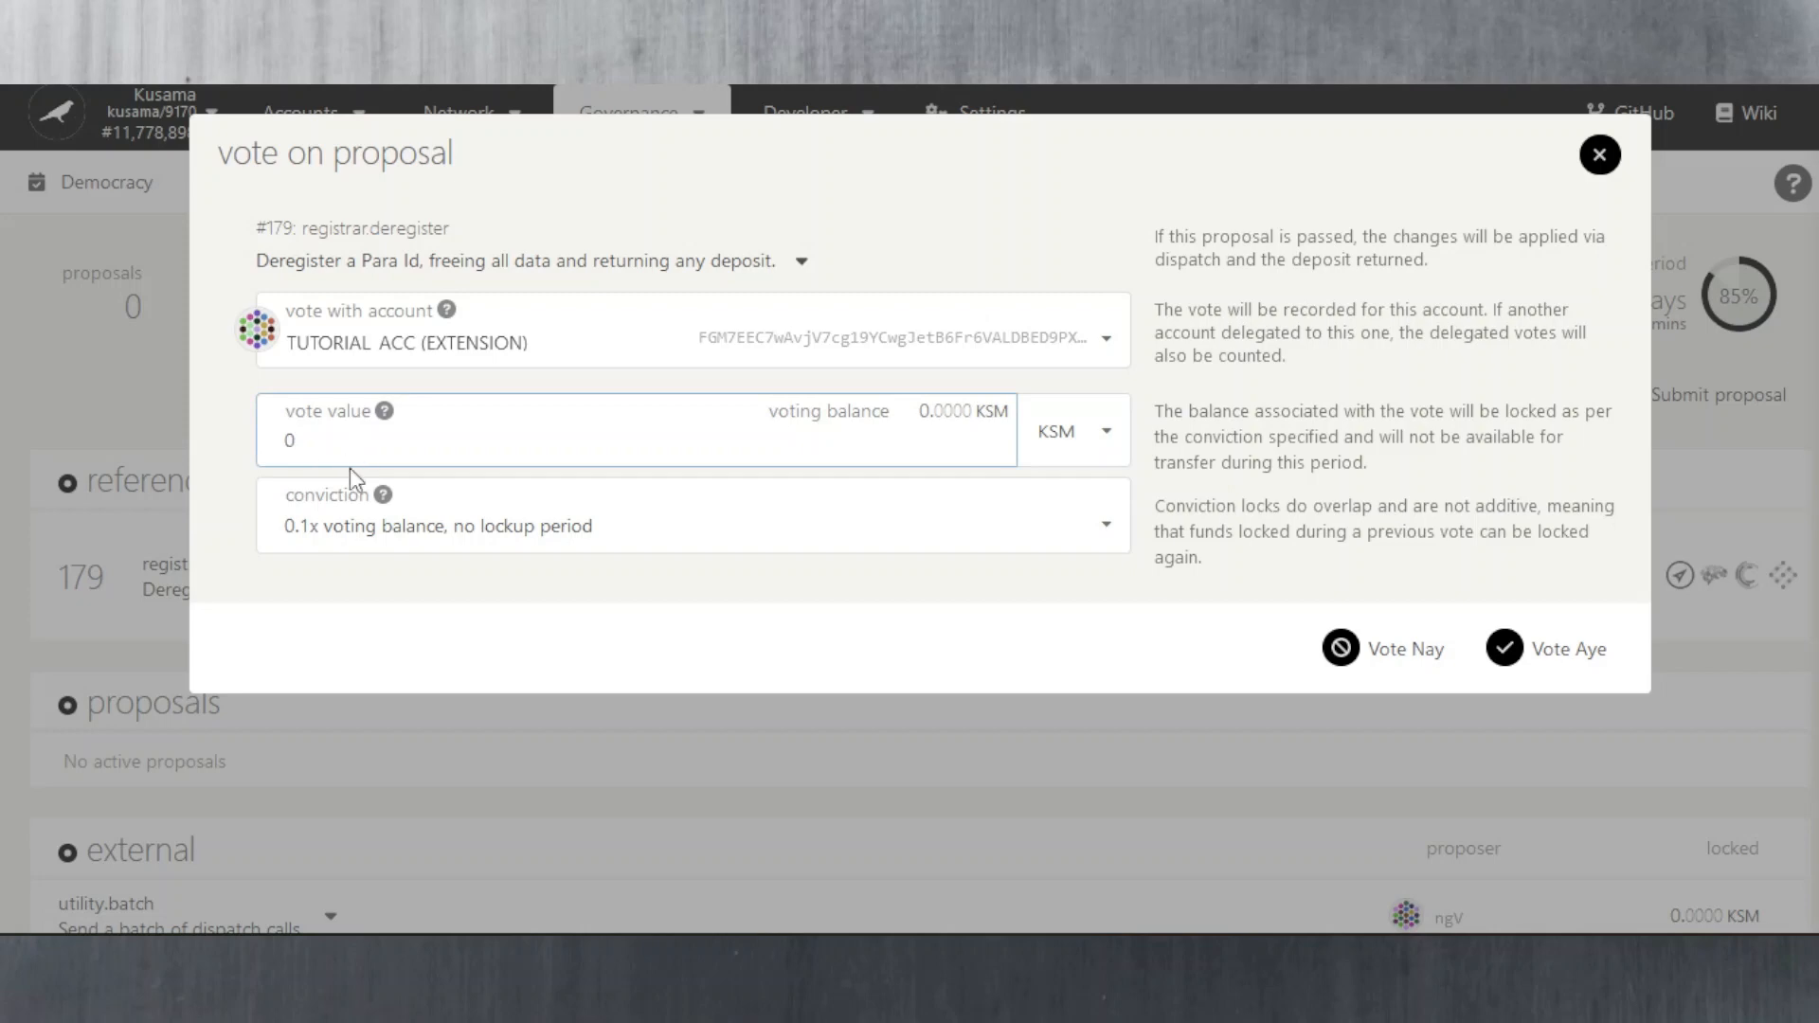
pyautogui.write('10')
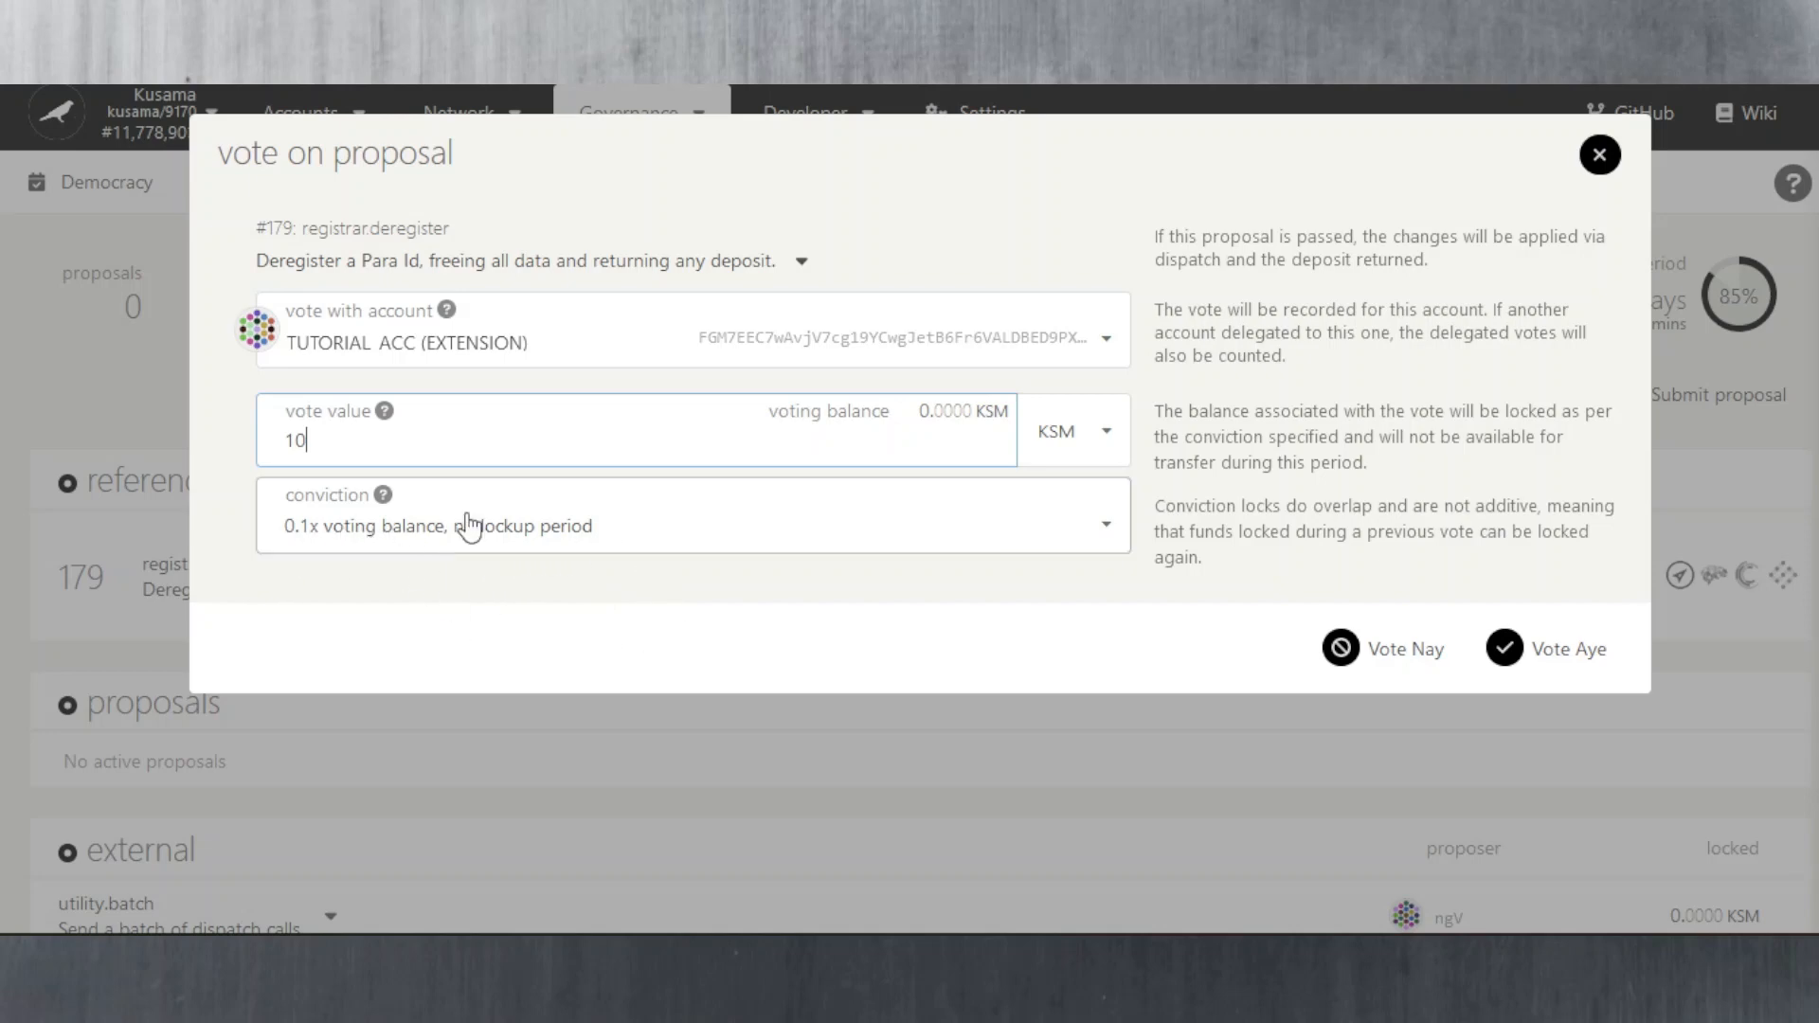
pyautogui.doubleClick(295, 441)
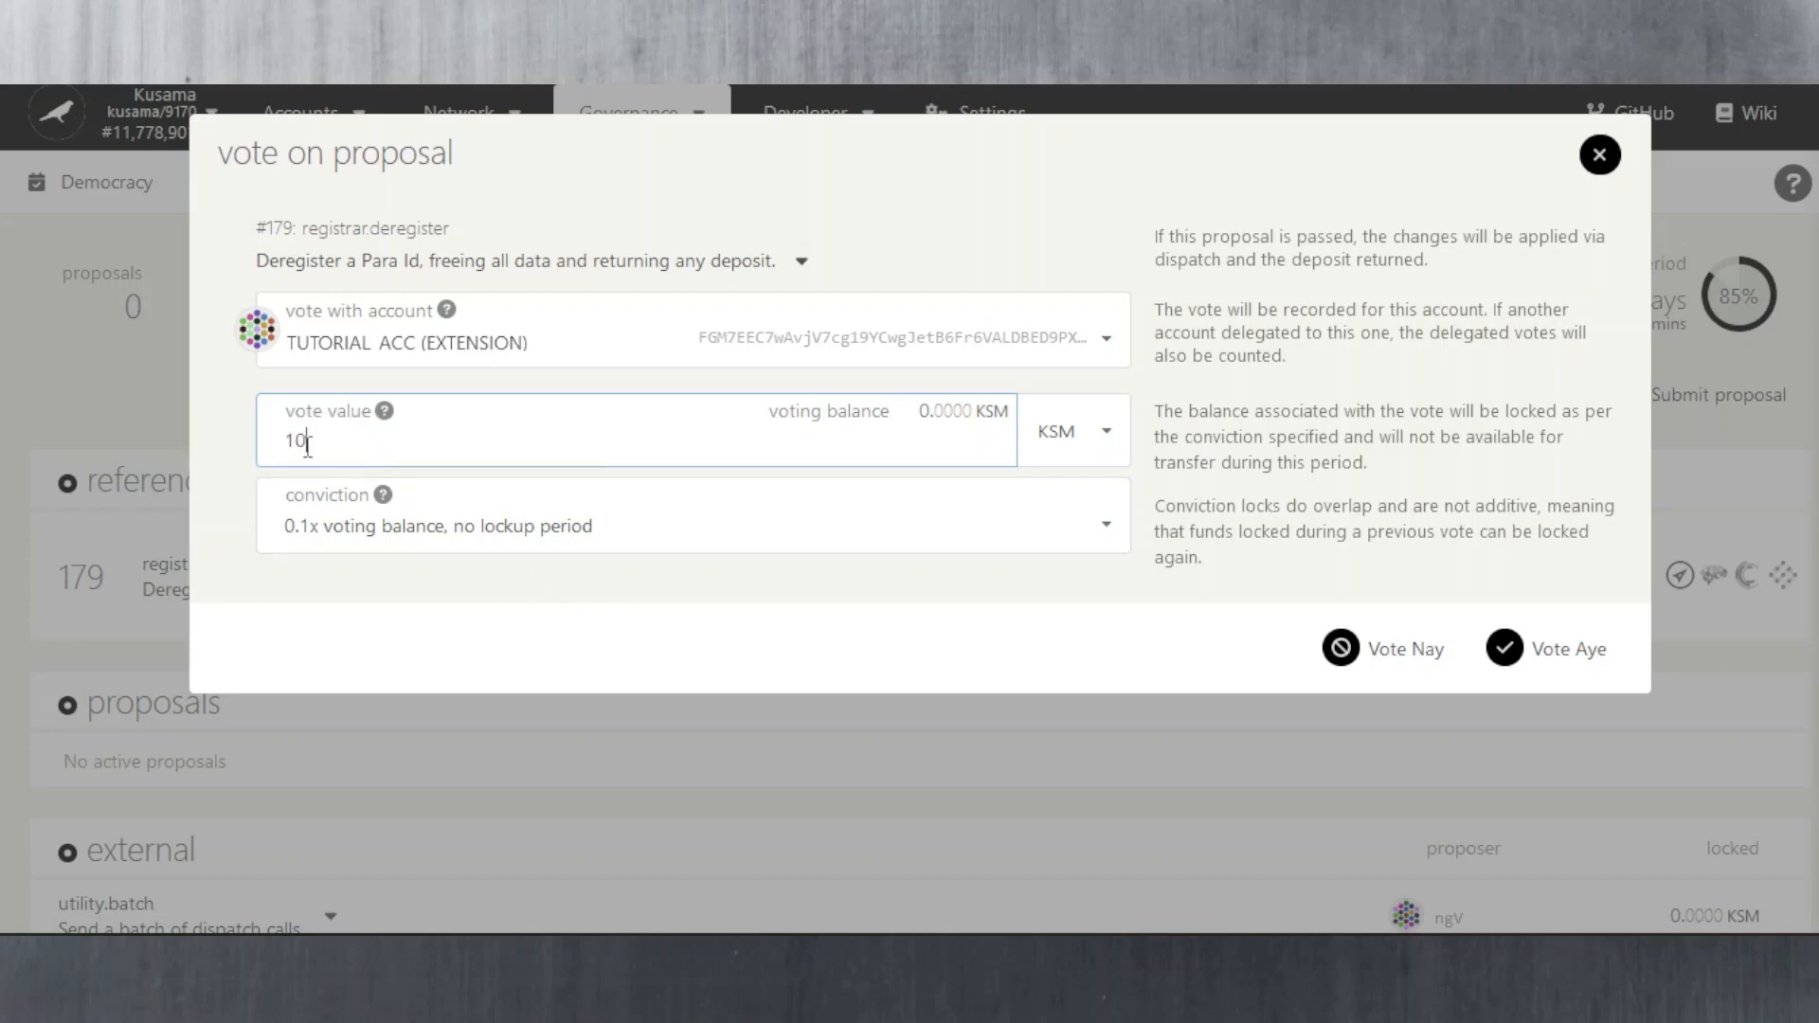
pyautogui.click(307, 441)
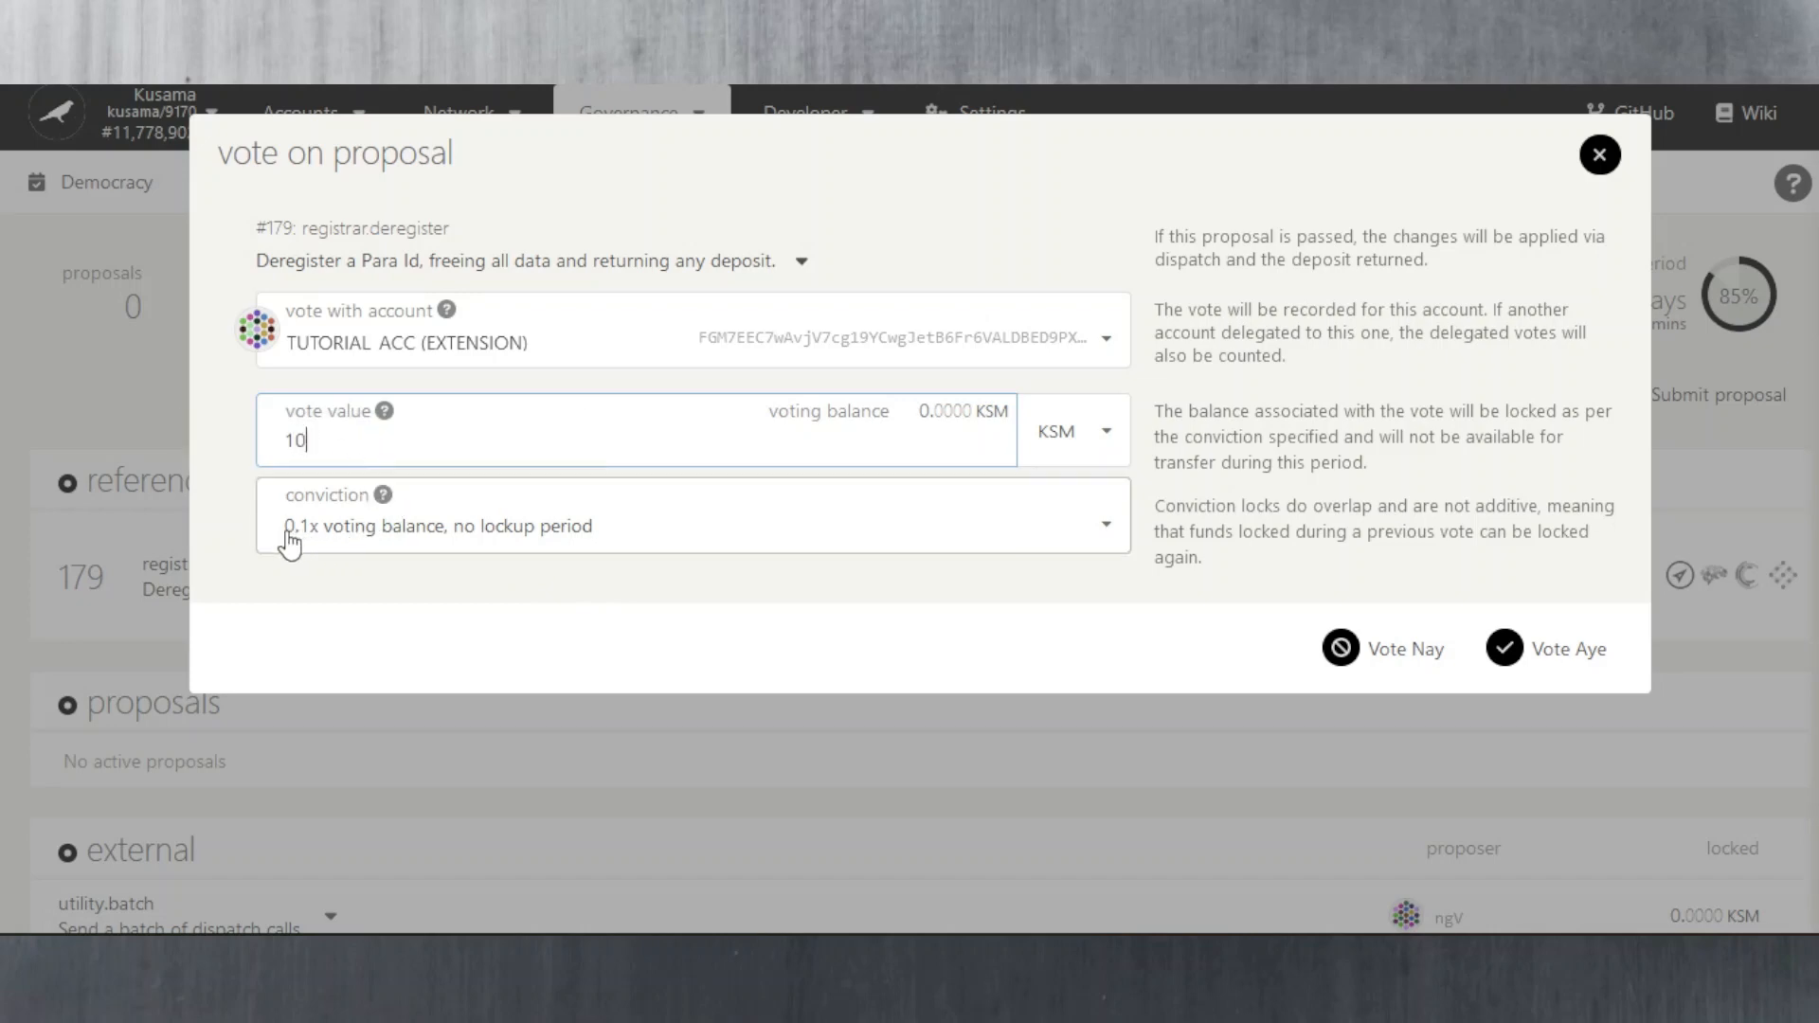
# Step: Try the 1x and 6x voting balance convictions for the vote, and close it without submitting
pyautogui.click(630, 547)
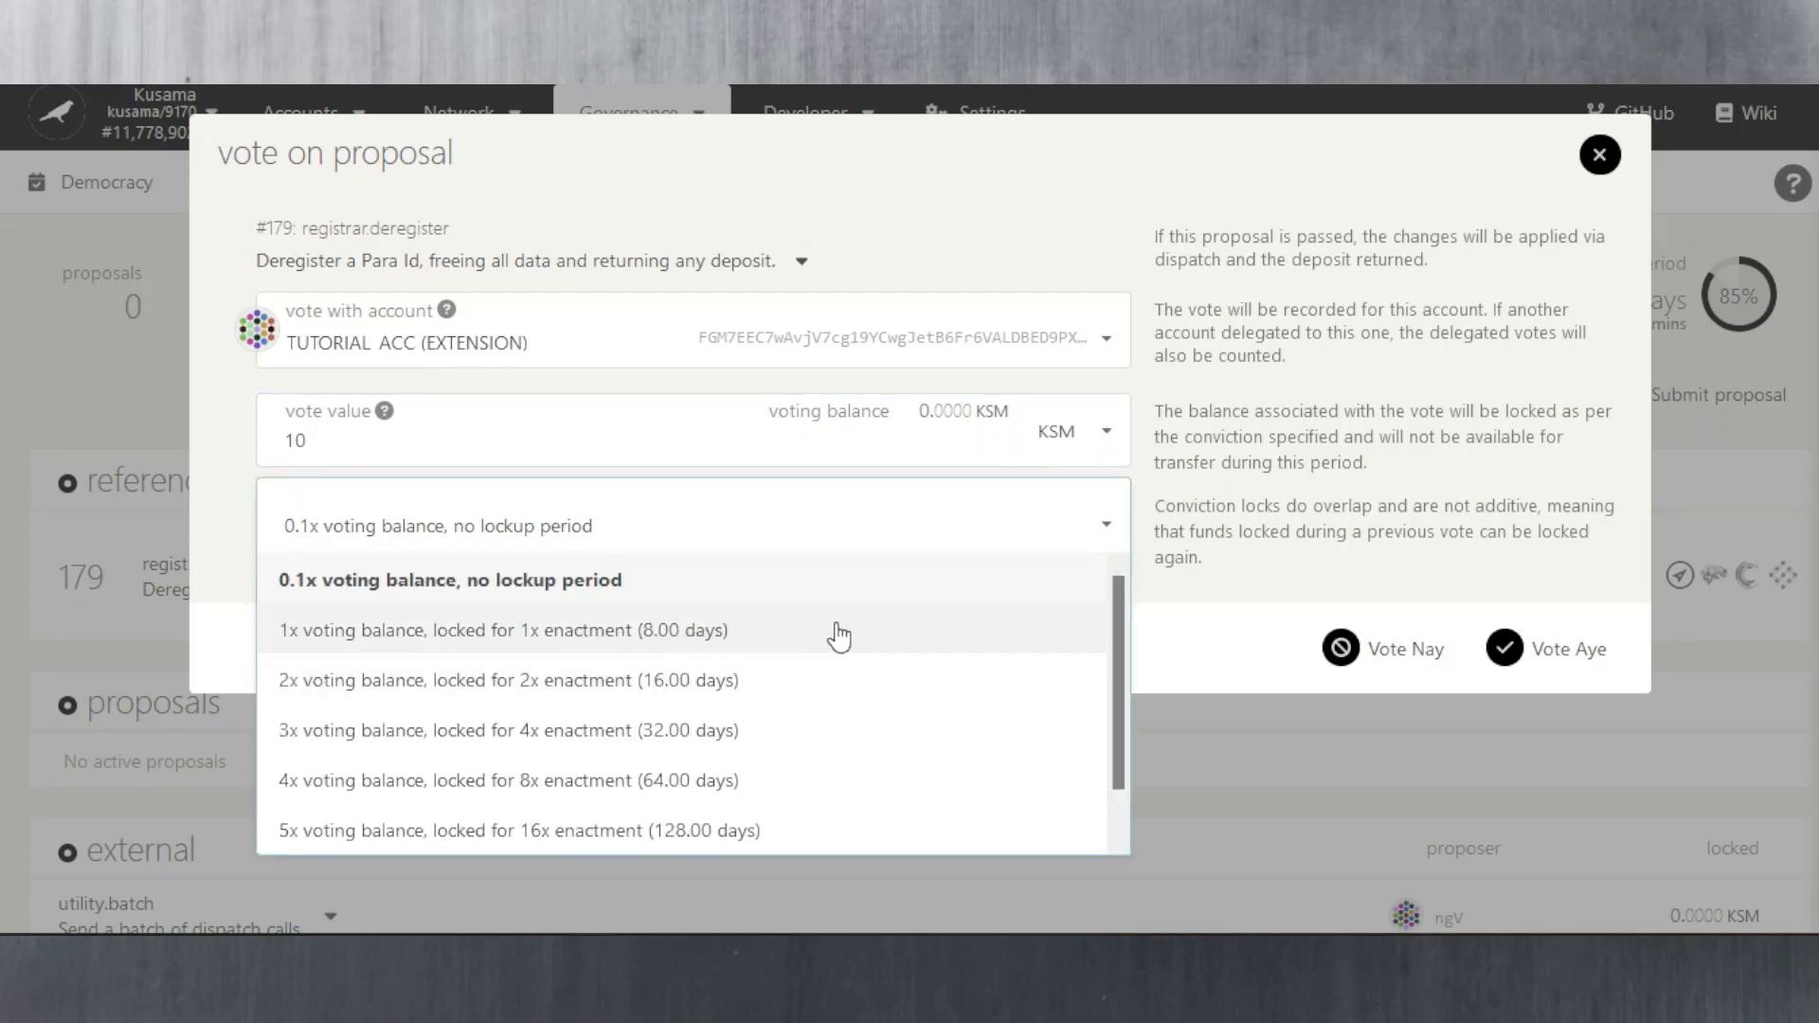
pyautogui.click(304, 633)
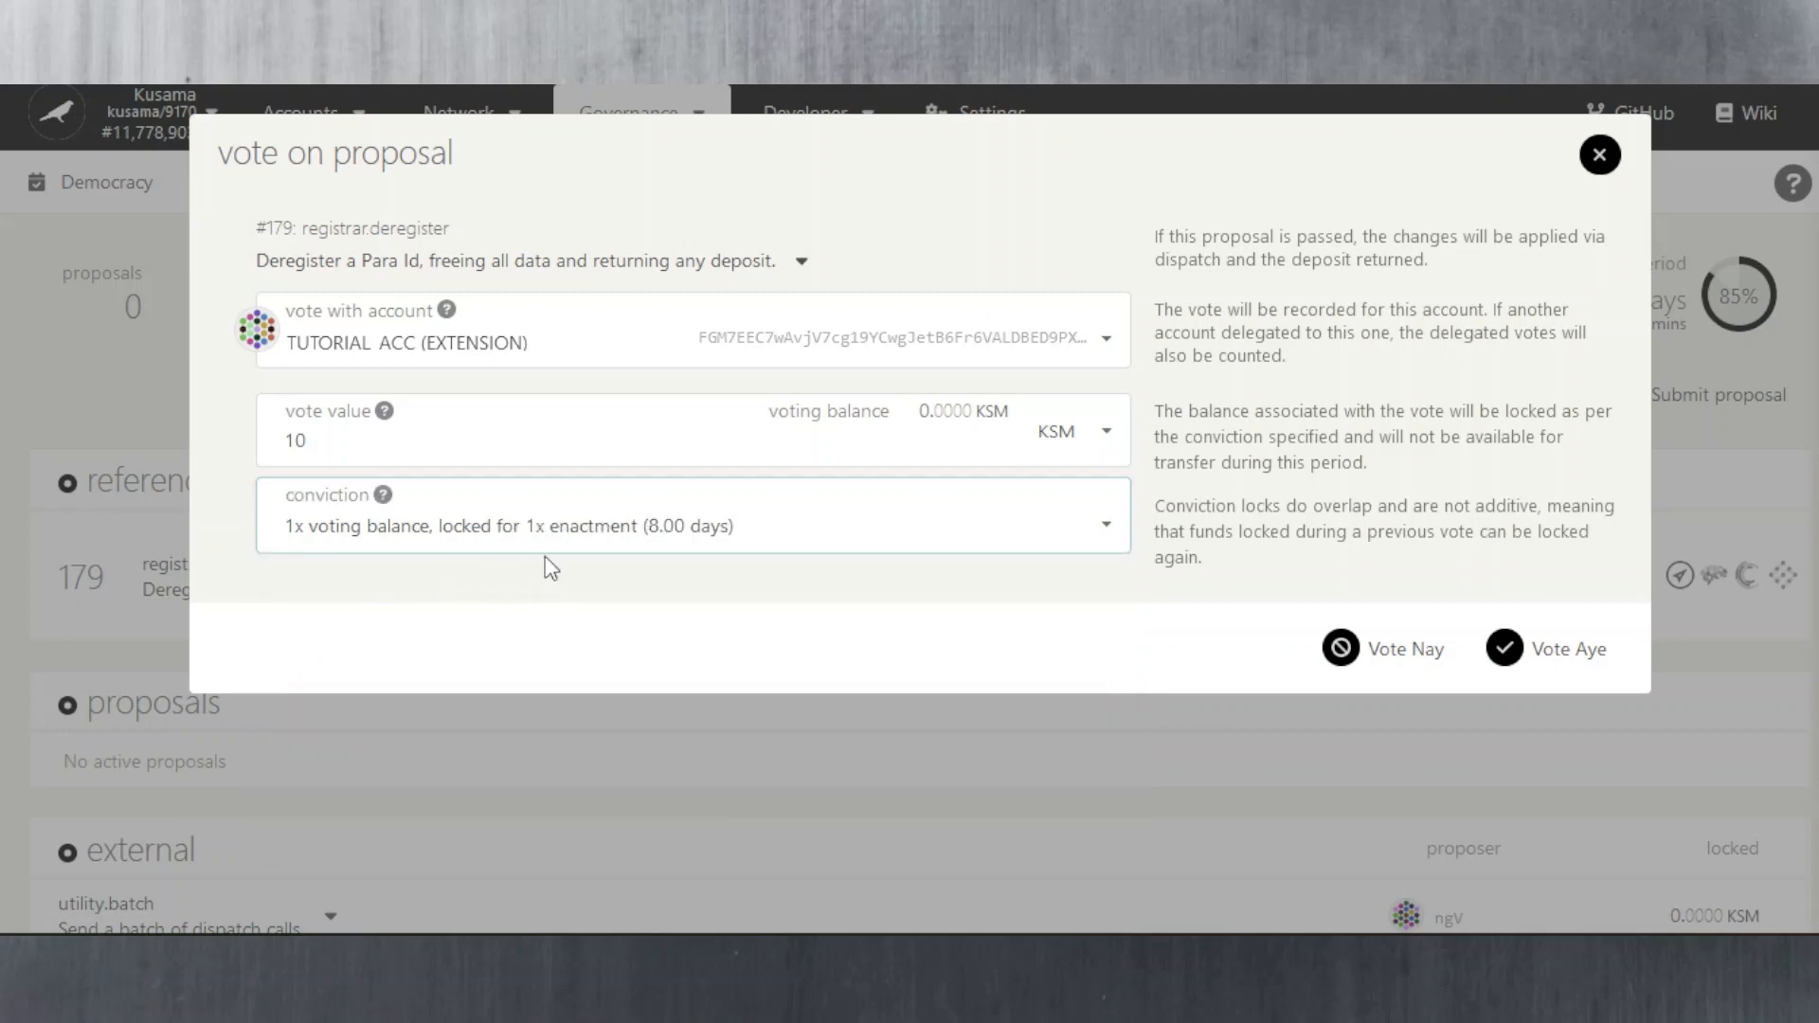
pyautogui.click(603, 542)
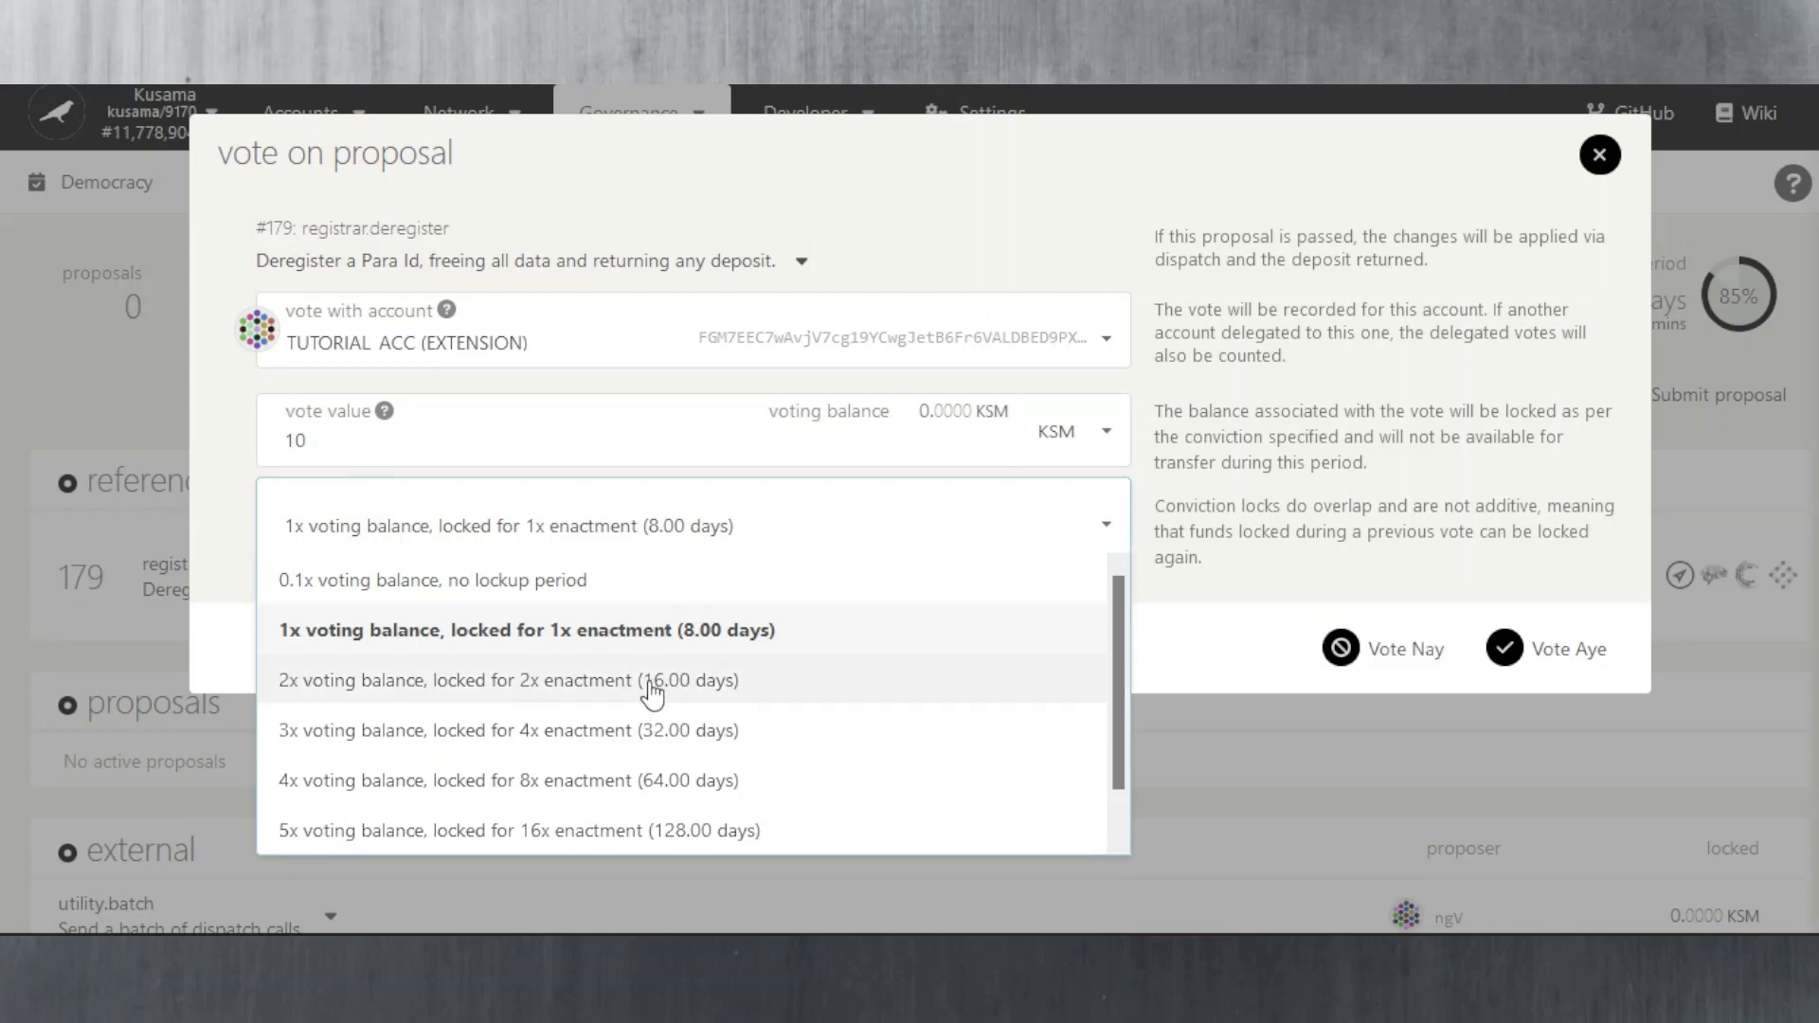
pyautogui.scroll(-1, 398, 701)
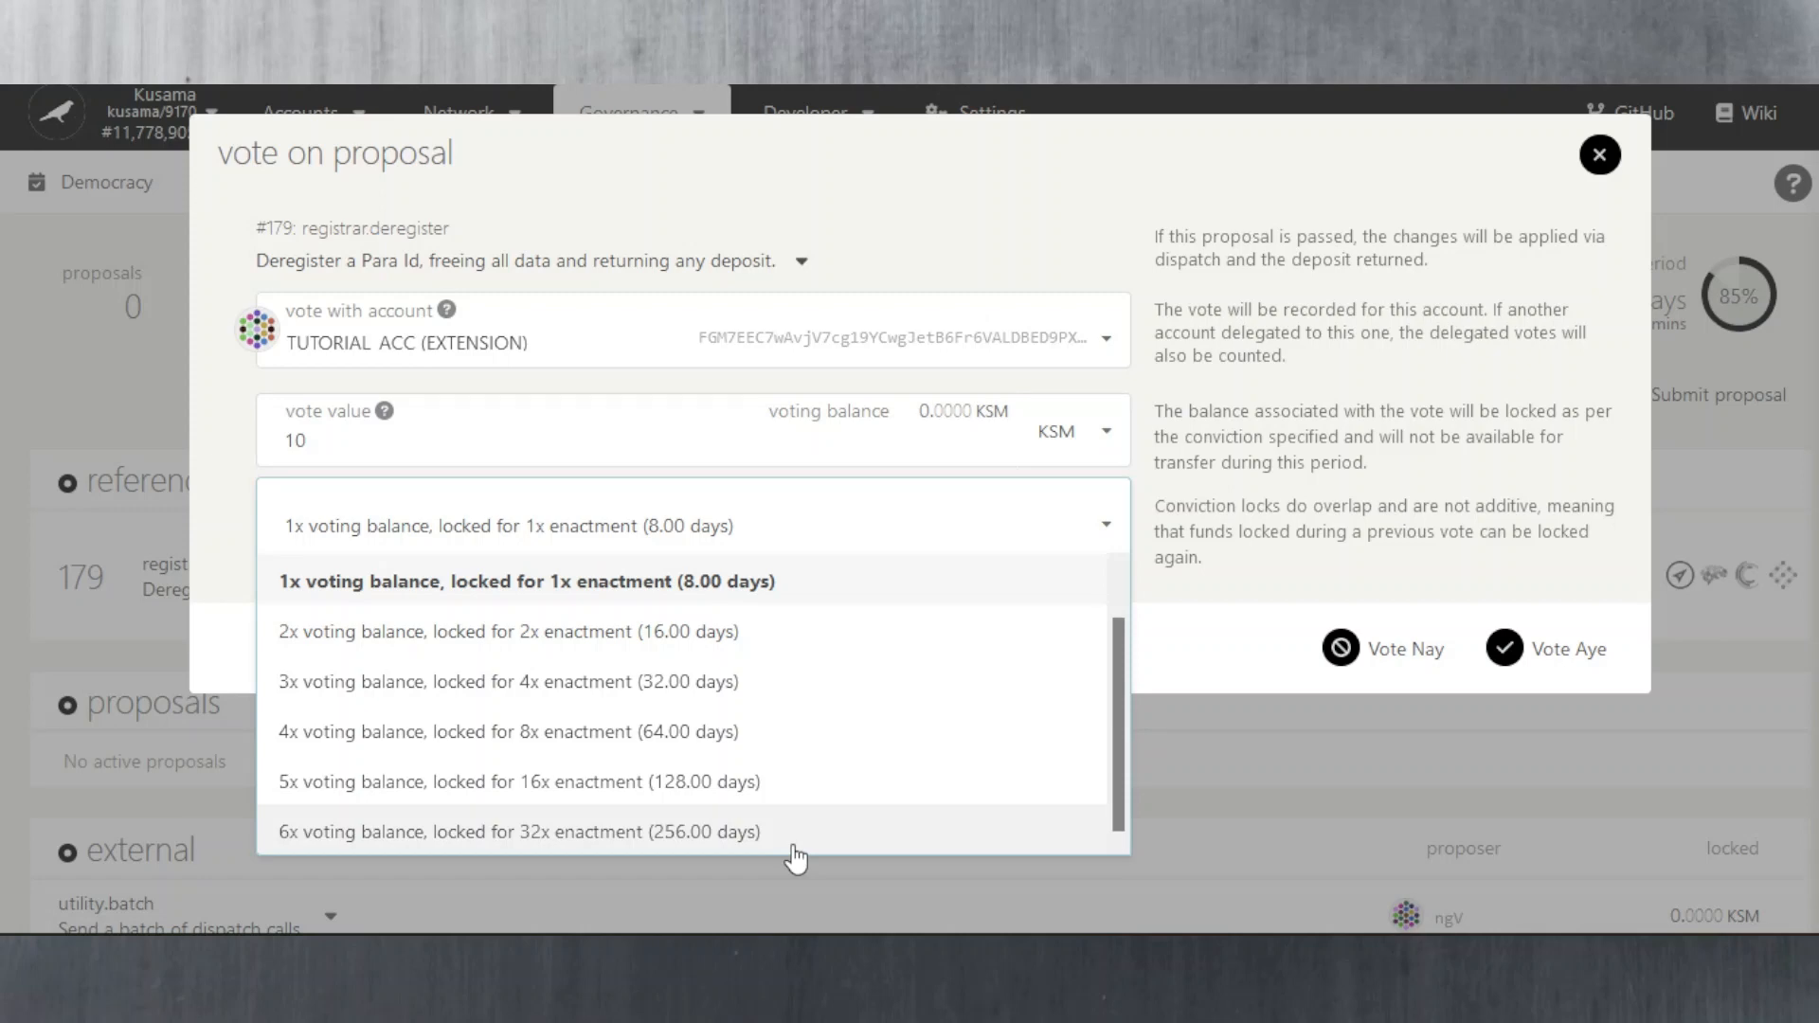
pyautogui.click(751, 840)
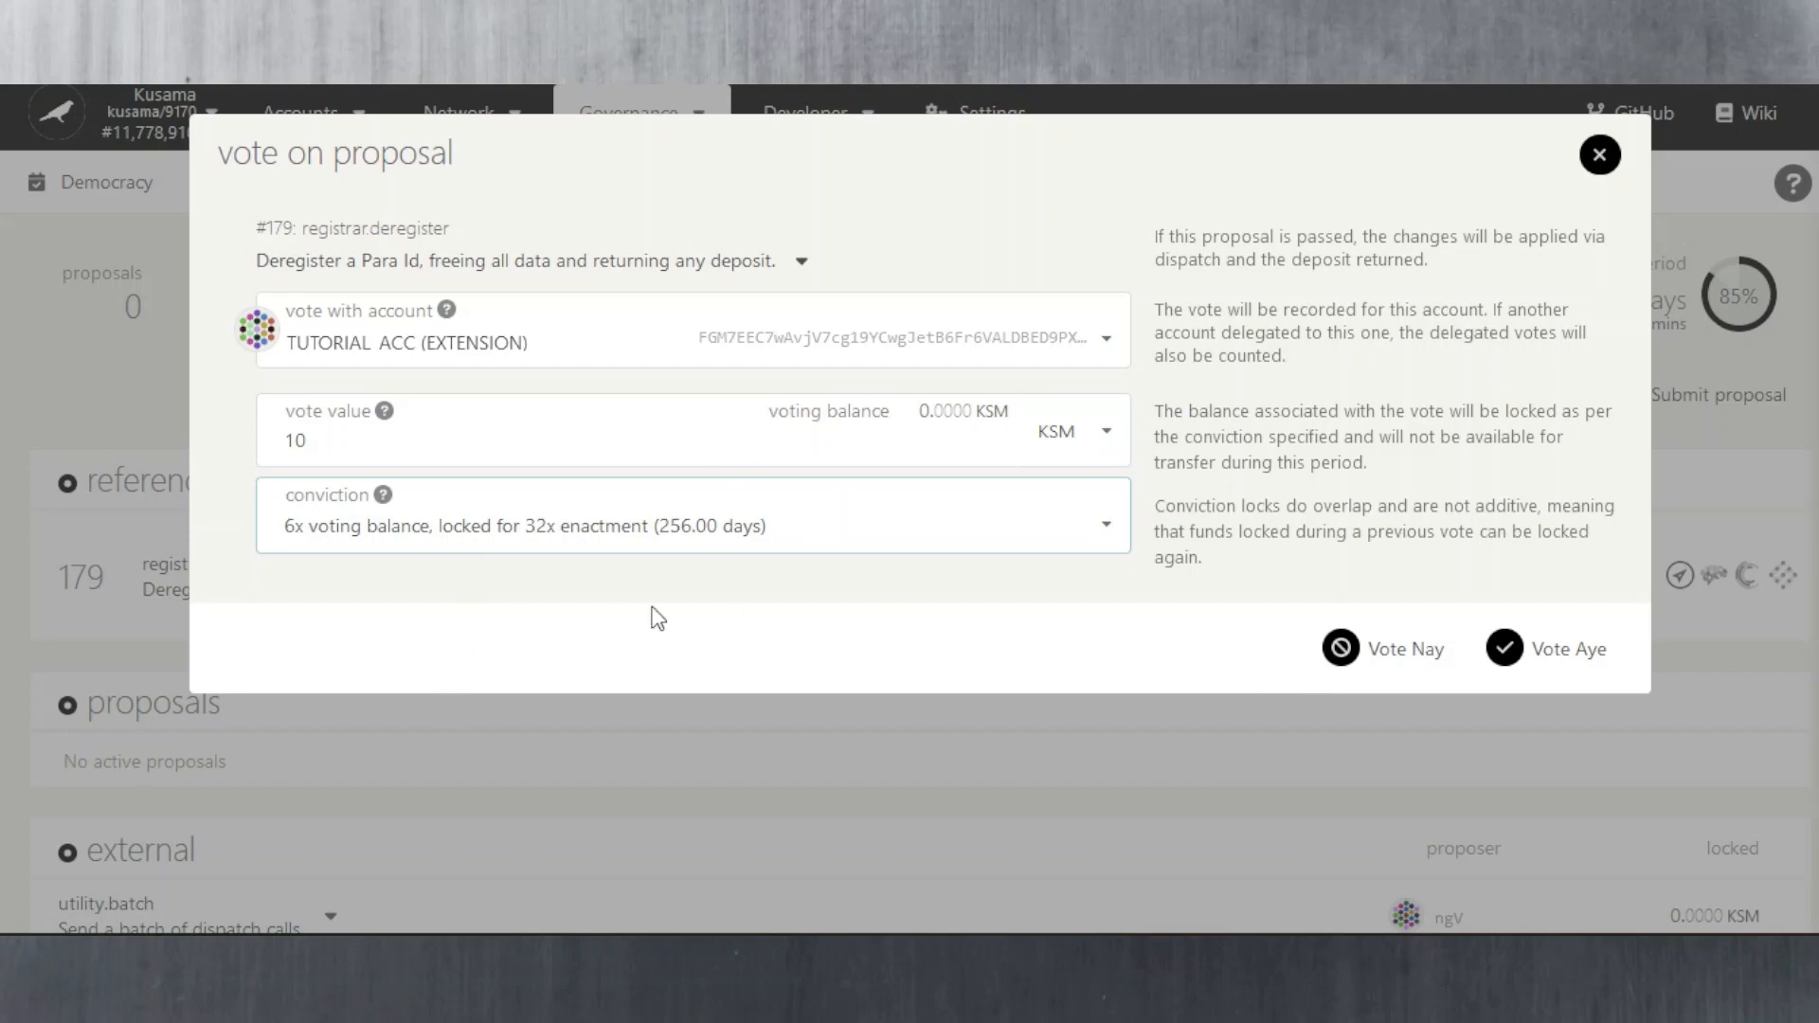
pyautogui.click(1599, 156)
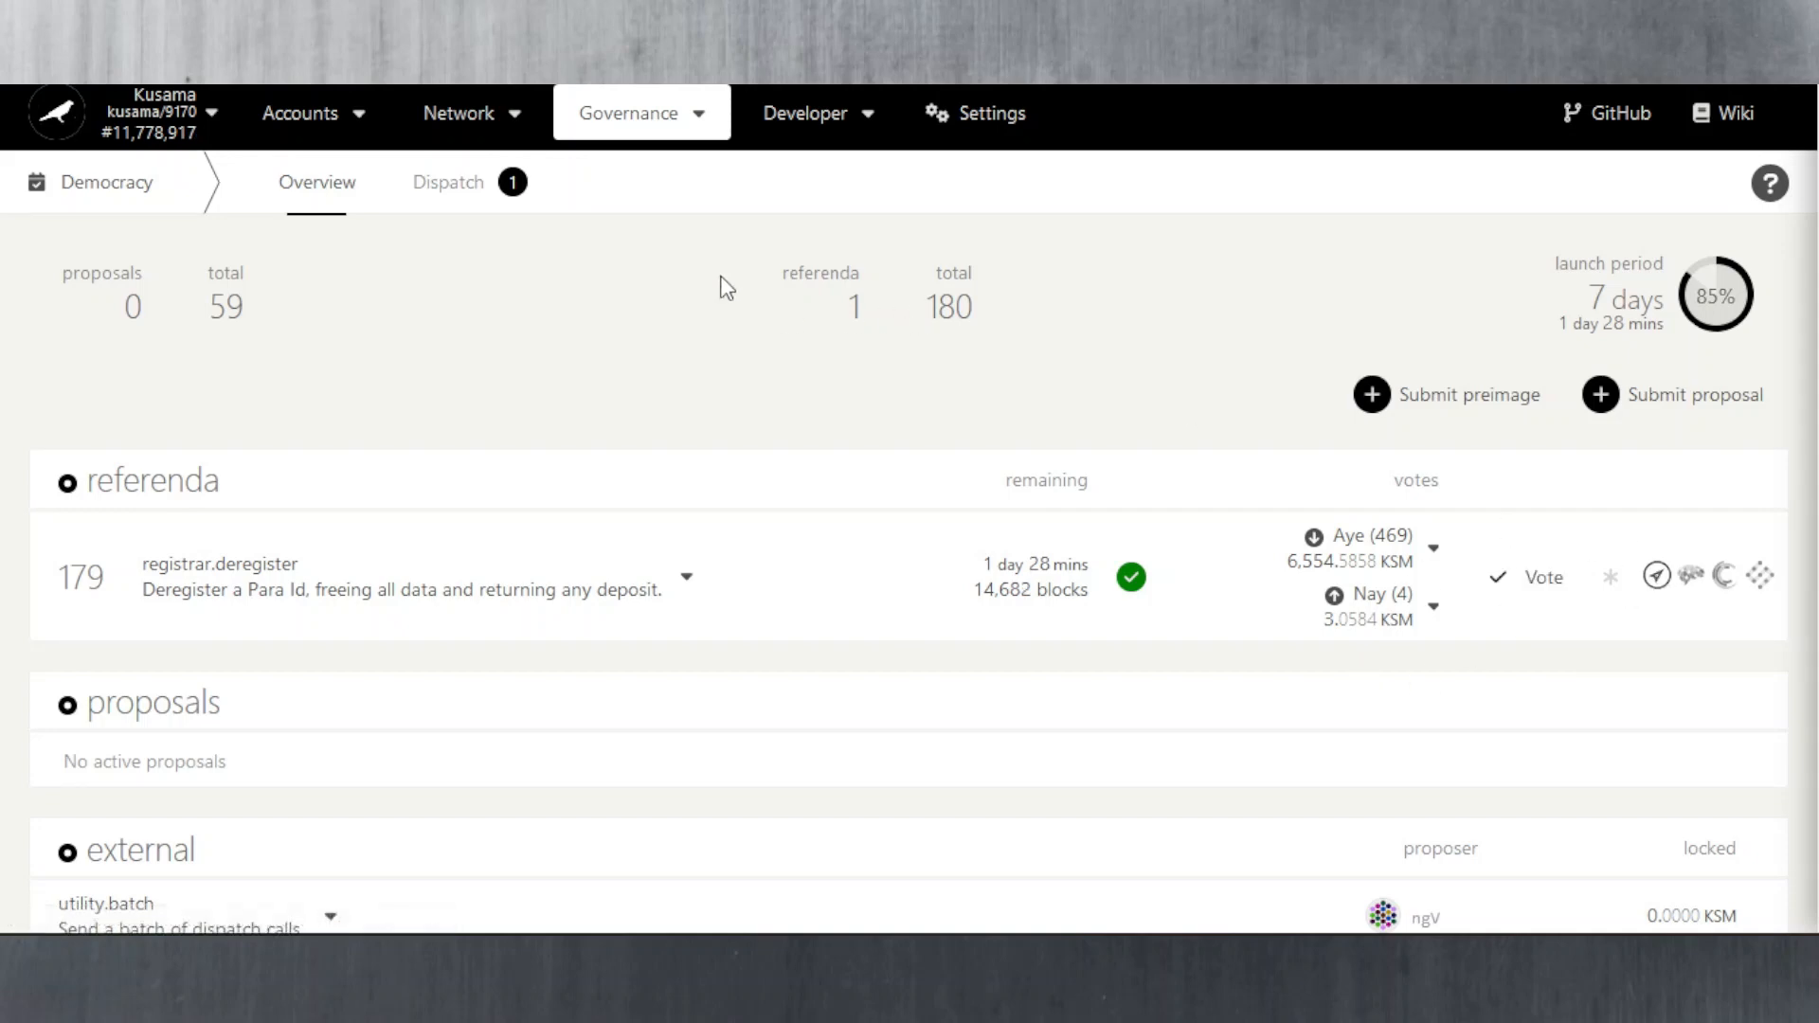
# Step: Open the Democracy dispatch queue and skim the scheduled auctions and proposals
pyautogui.click(432, 191)
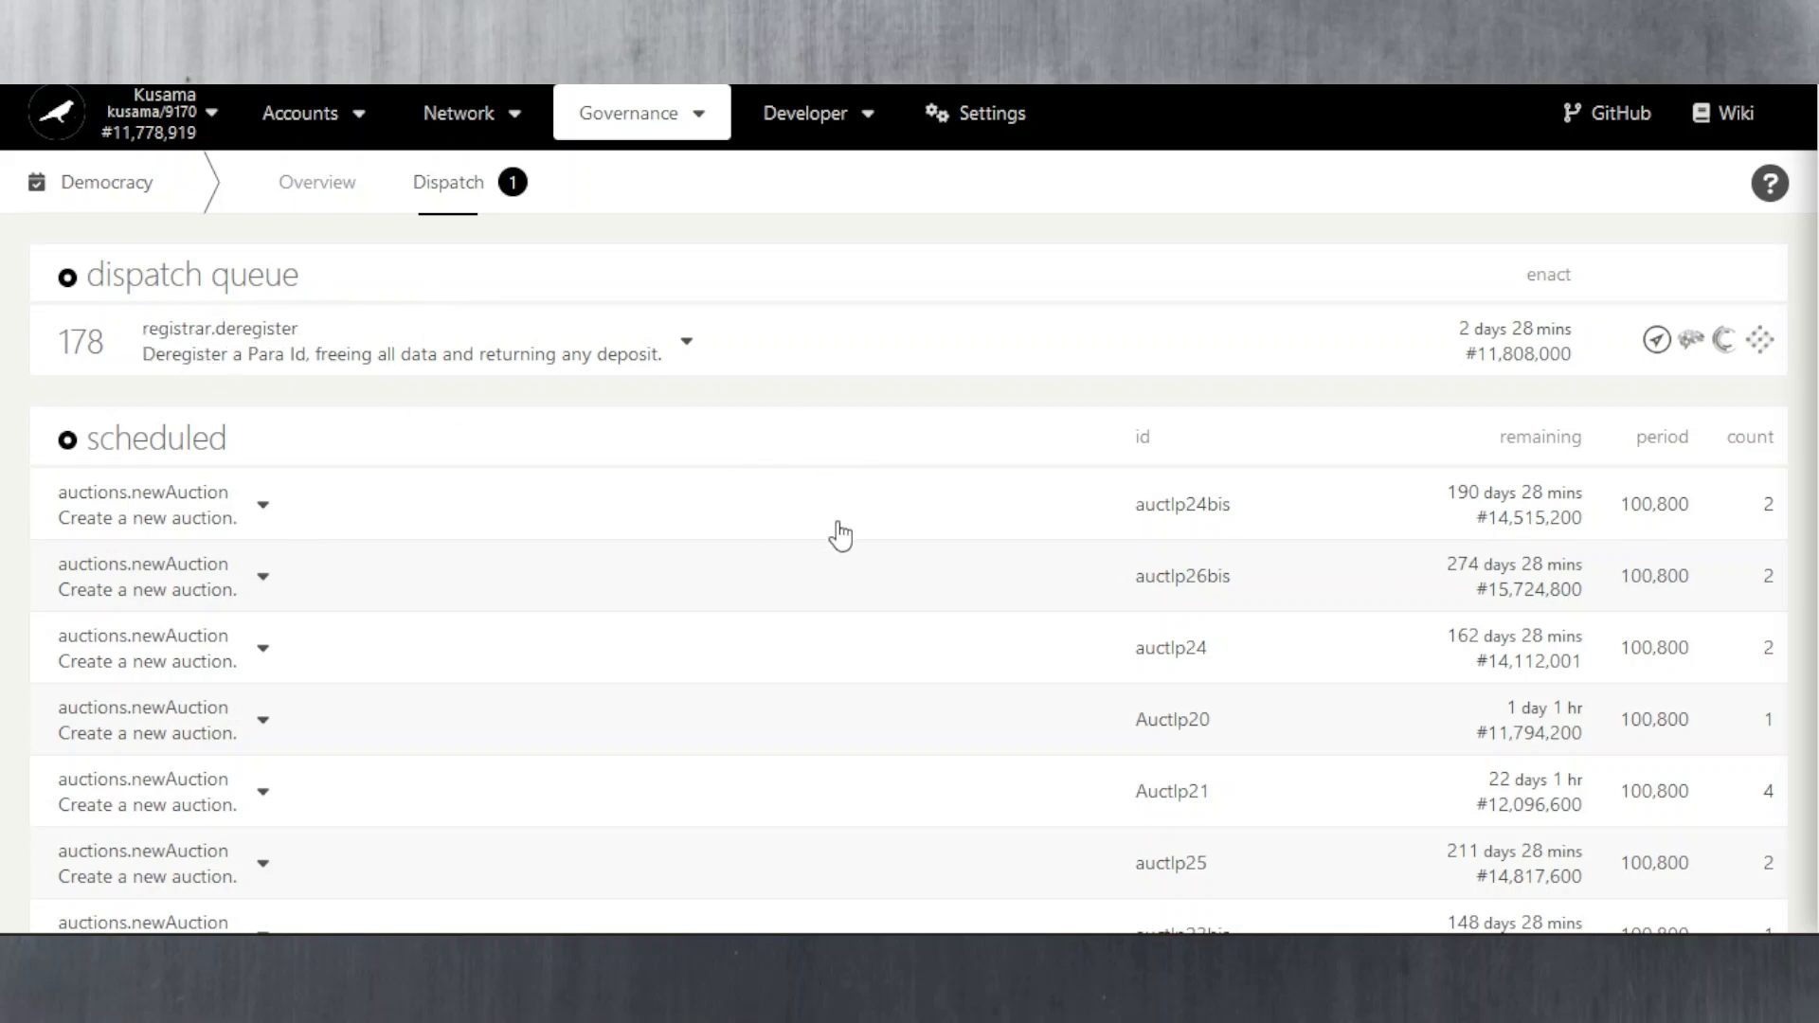
pyautogui.scroll(-5, 836, 532)
pyautogui.scroll(-1, 1121, 496)
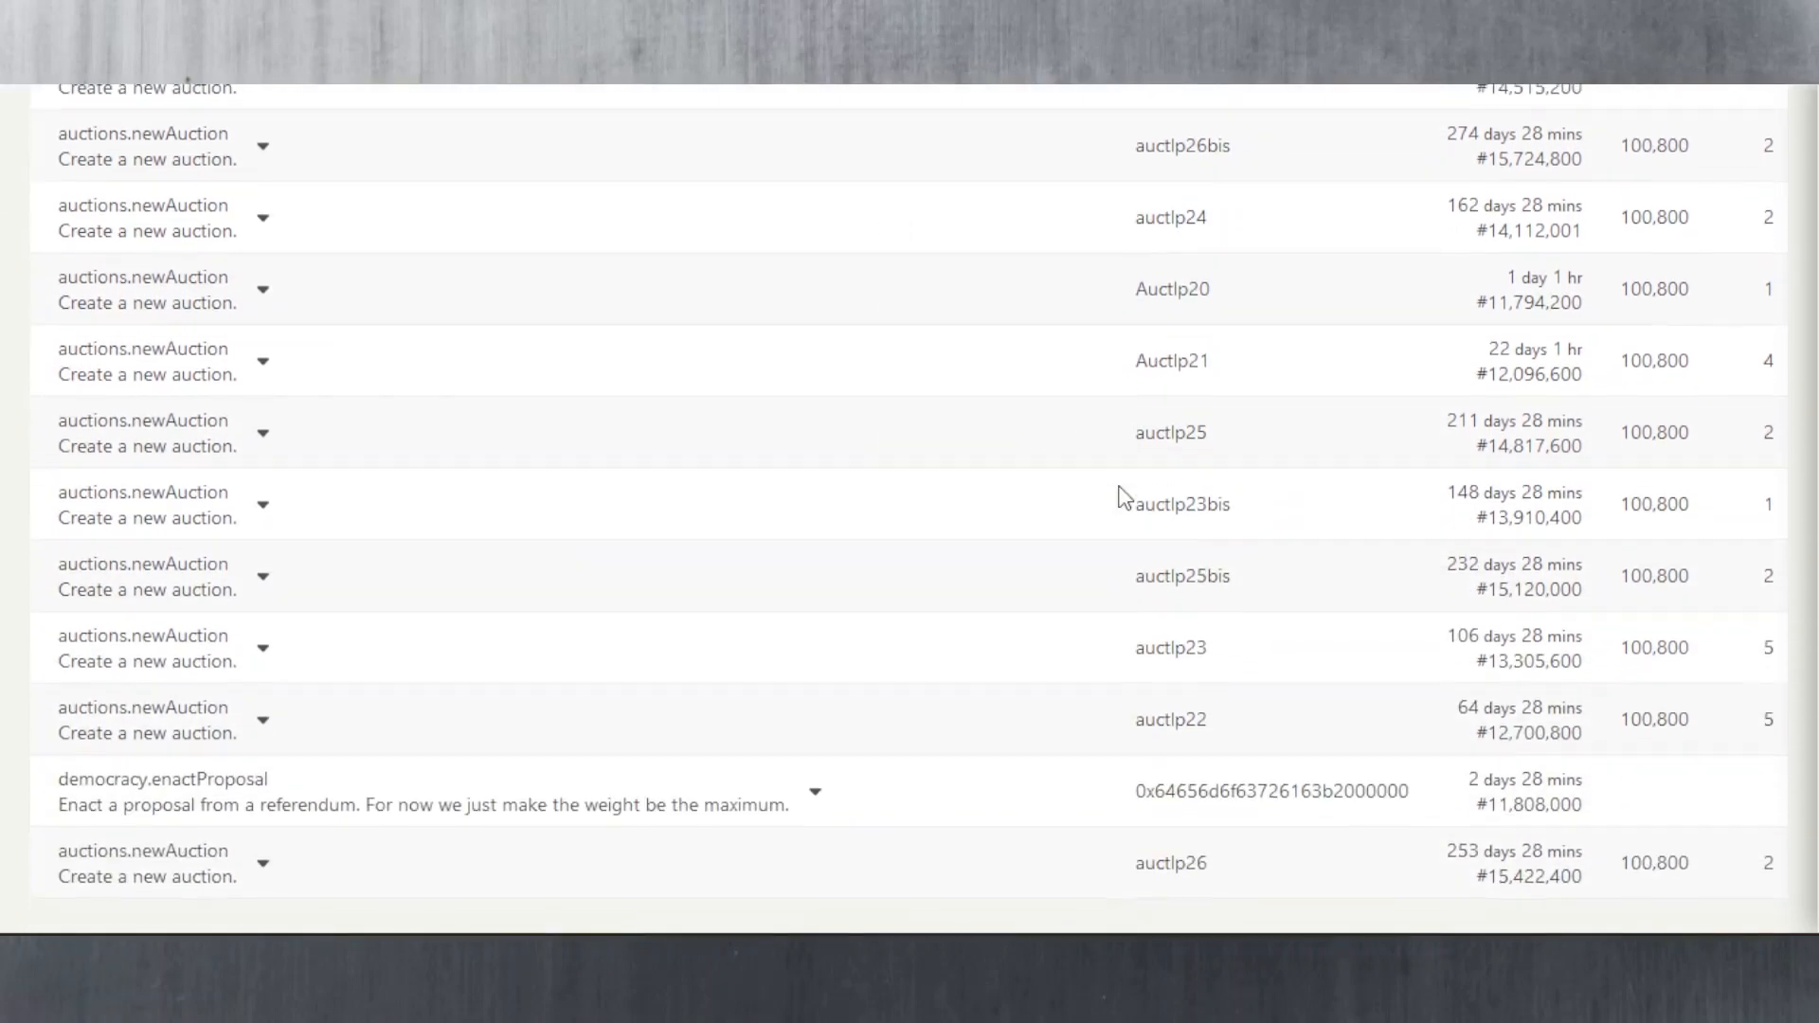
pyautogui.scroll(5, 524, 768)
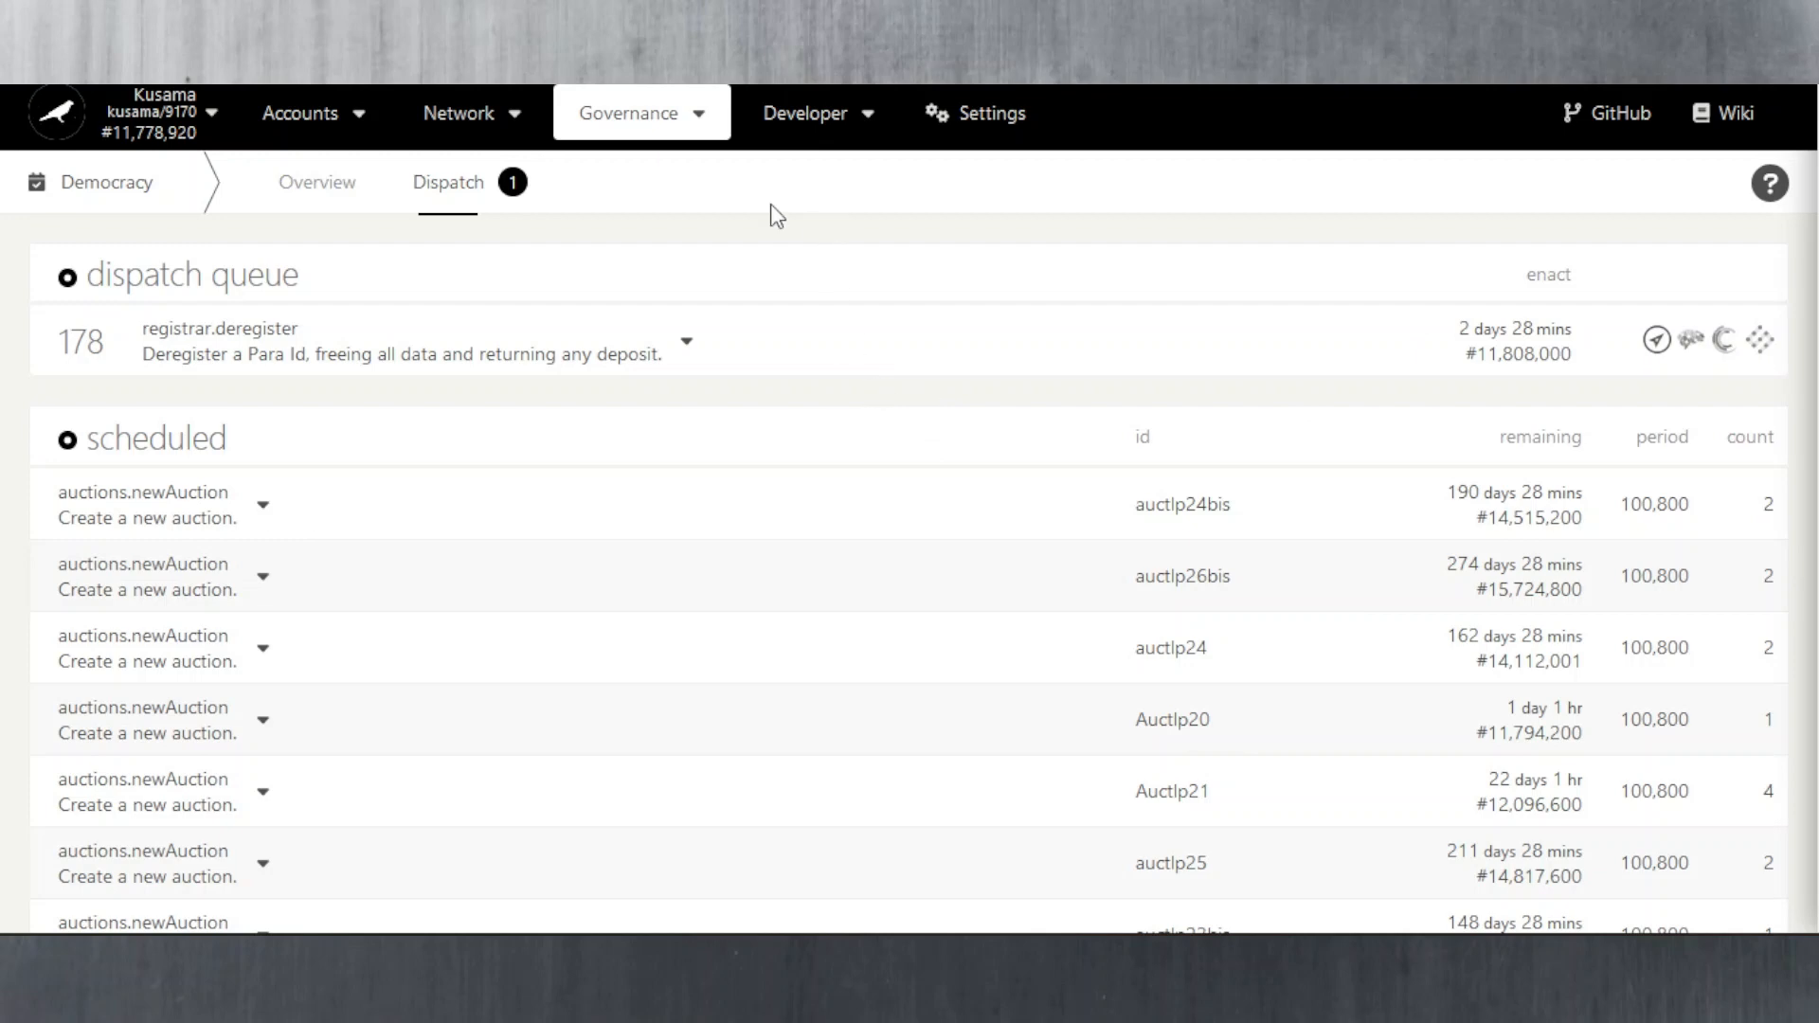
# Step: Open the Council overview and skim the lists of members and runners-up
pyautogui.moveTo(691, 133)
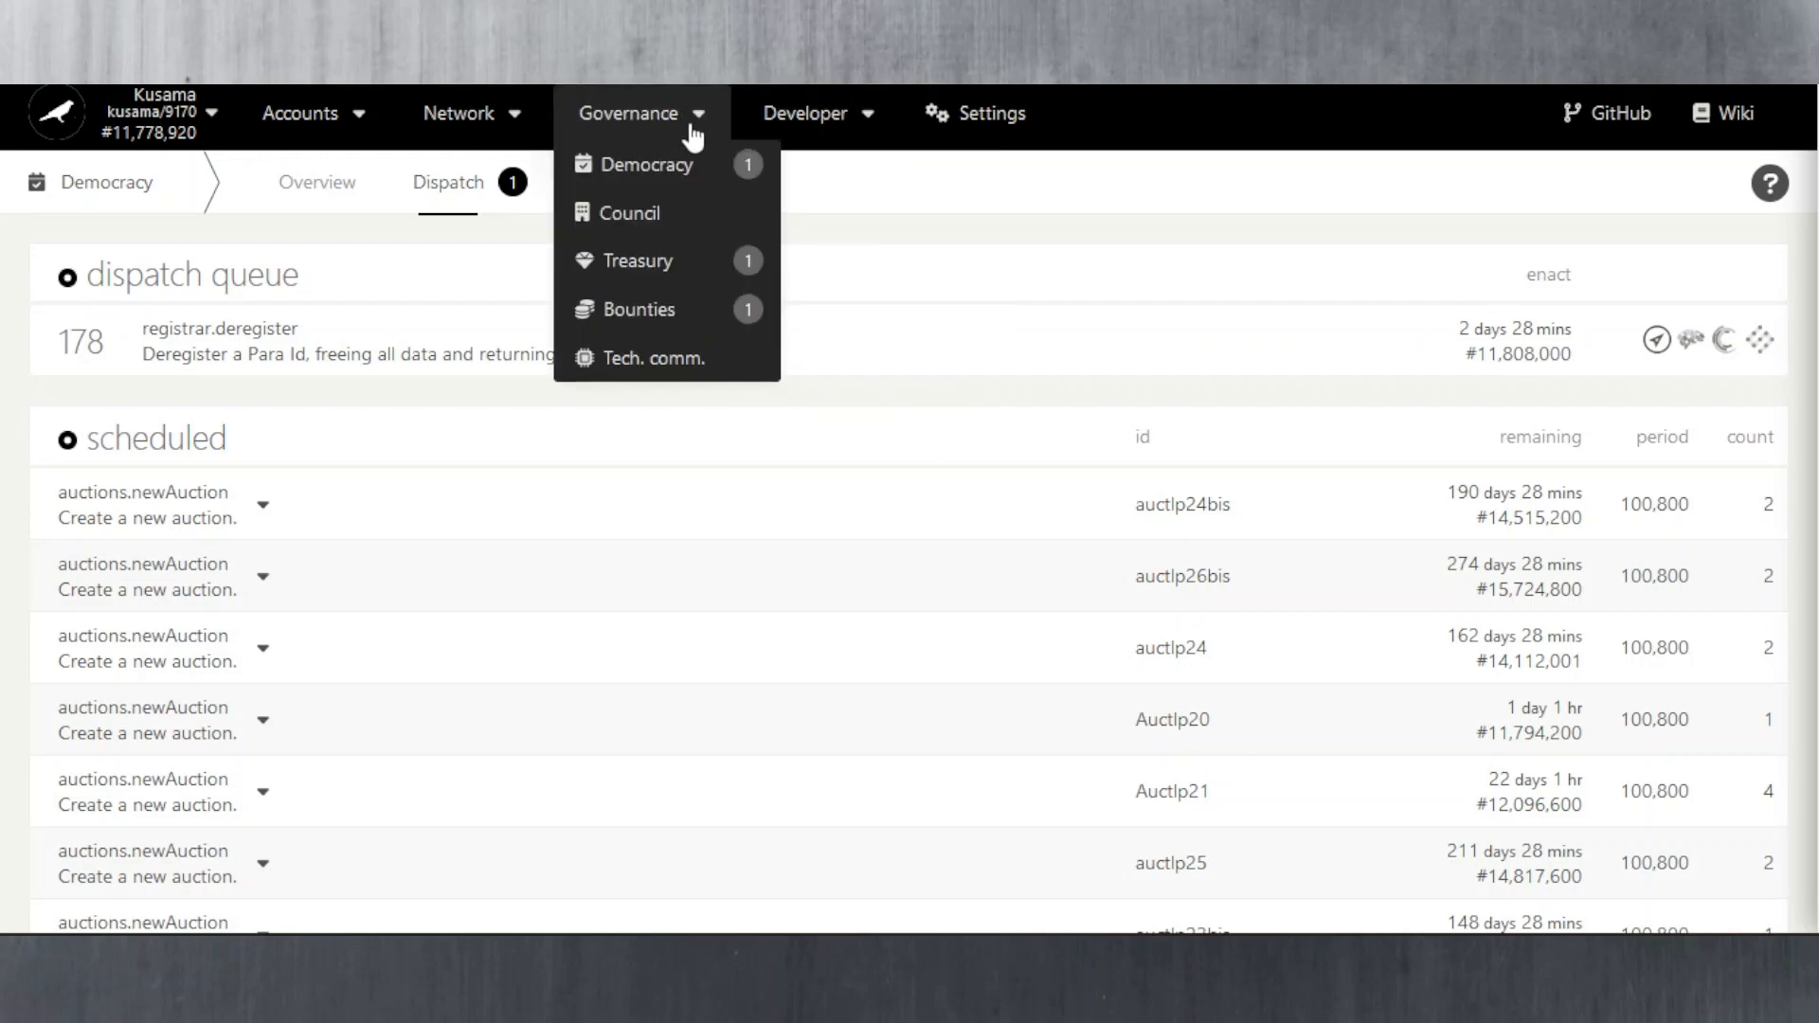
pyautogui.click(658, 214)
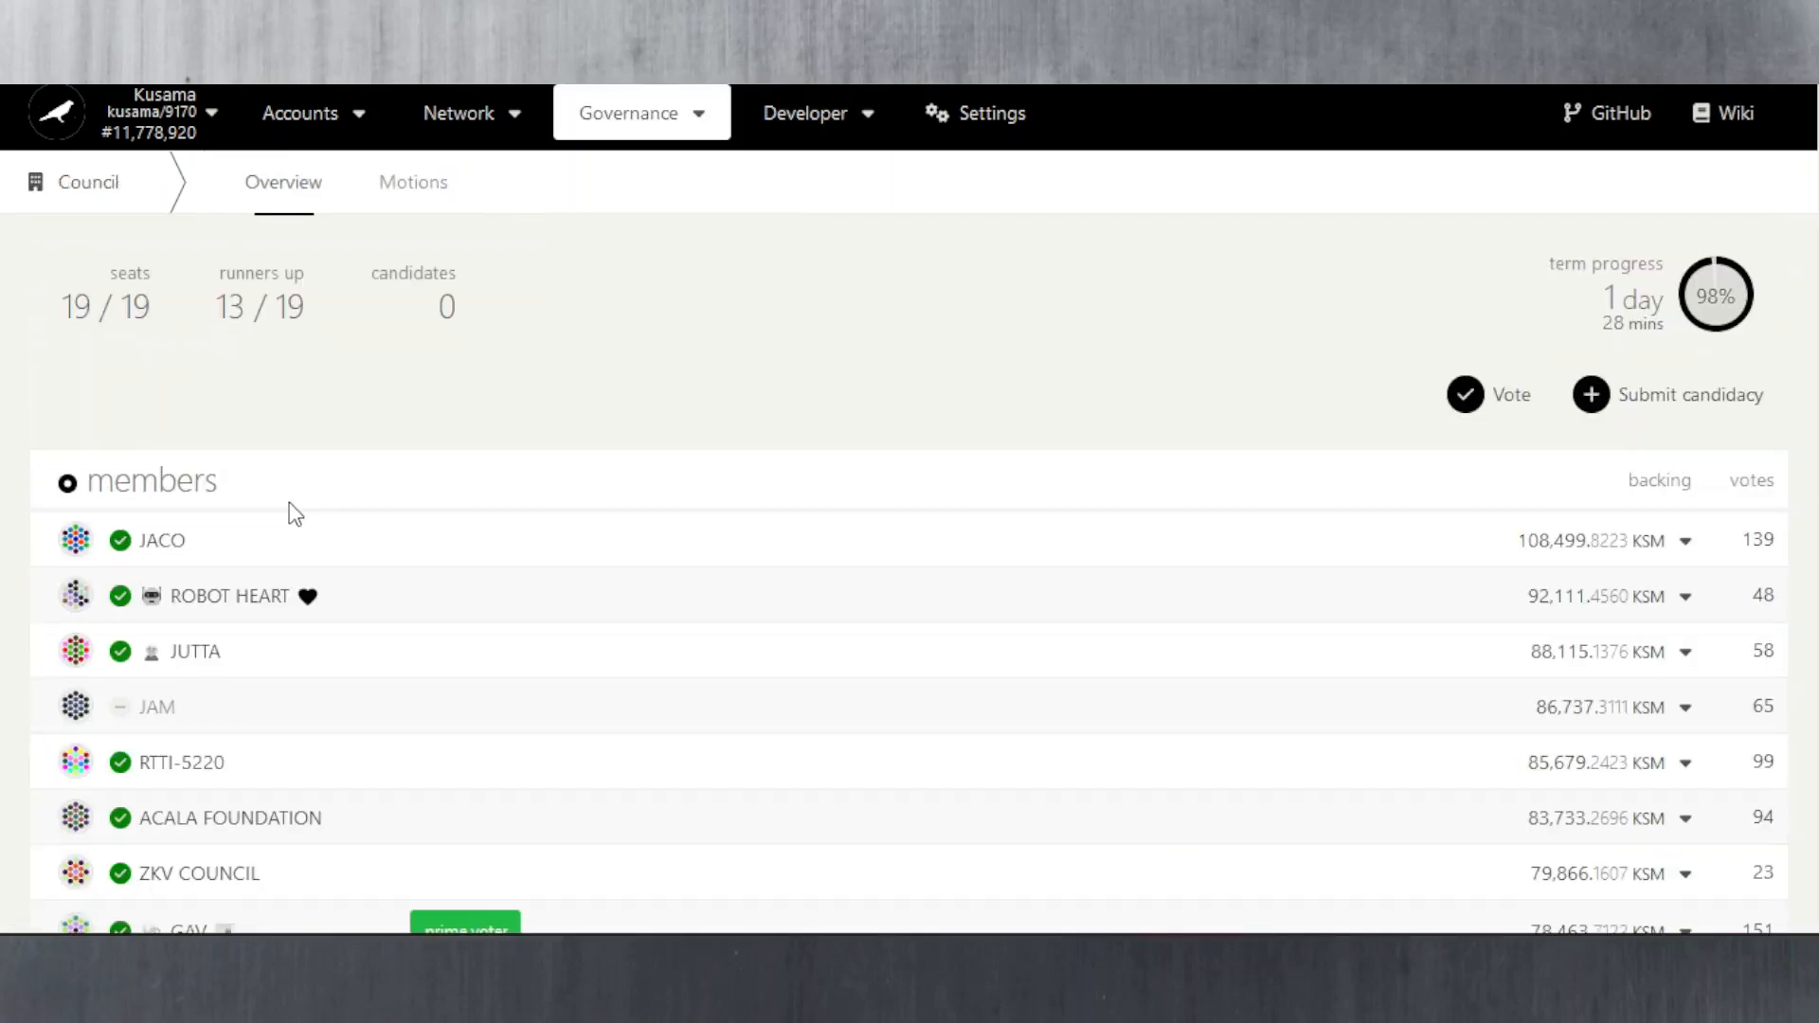
pyautogui.scroll(-12, 657, 435)
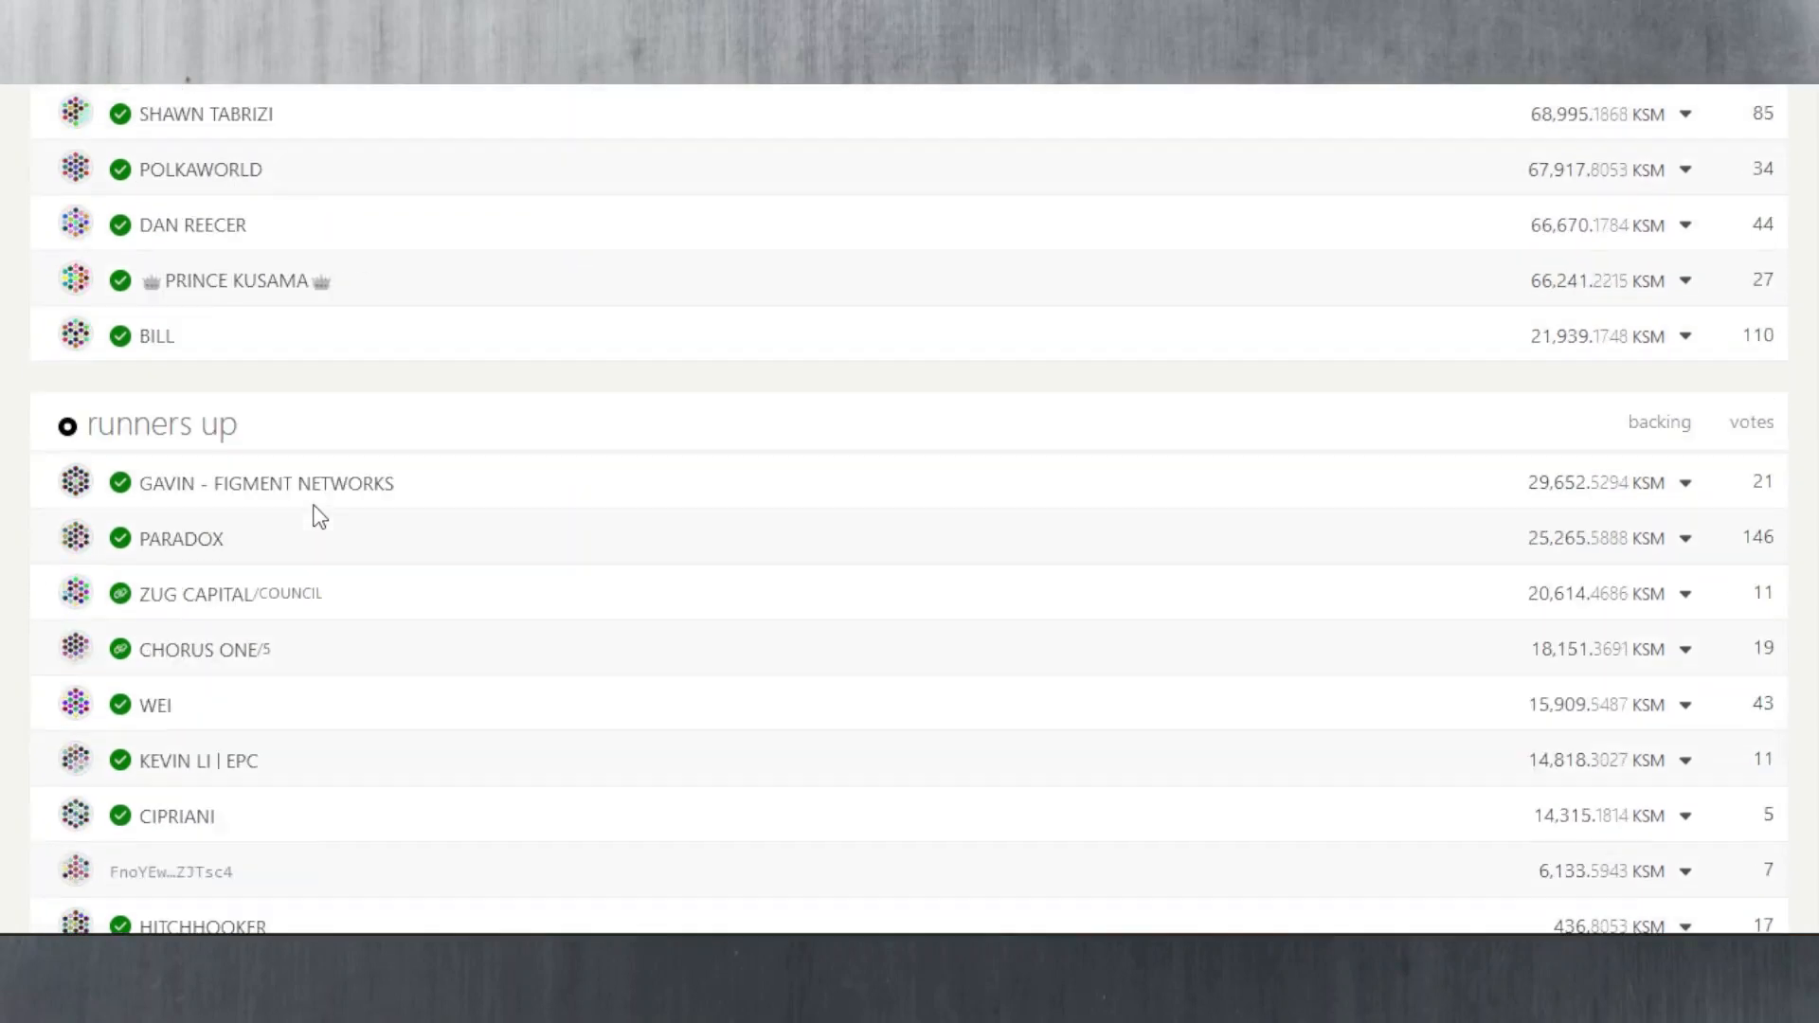
# Step: Look through the Council members and runners-up with their backing and vote counts
pyautogui.scroll(-2, 317, 516)
pyautogui.scroll(7, 317, 517)
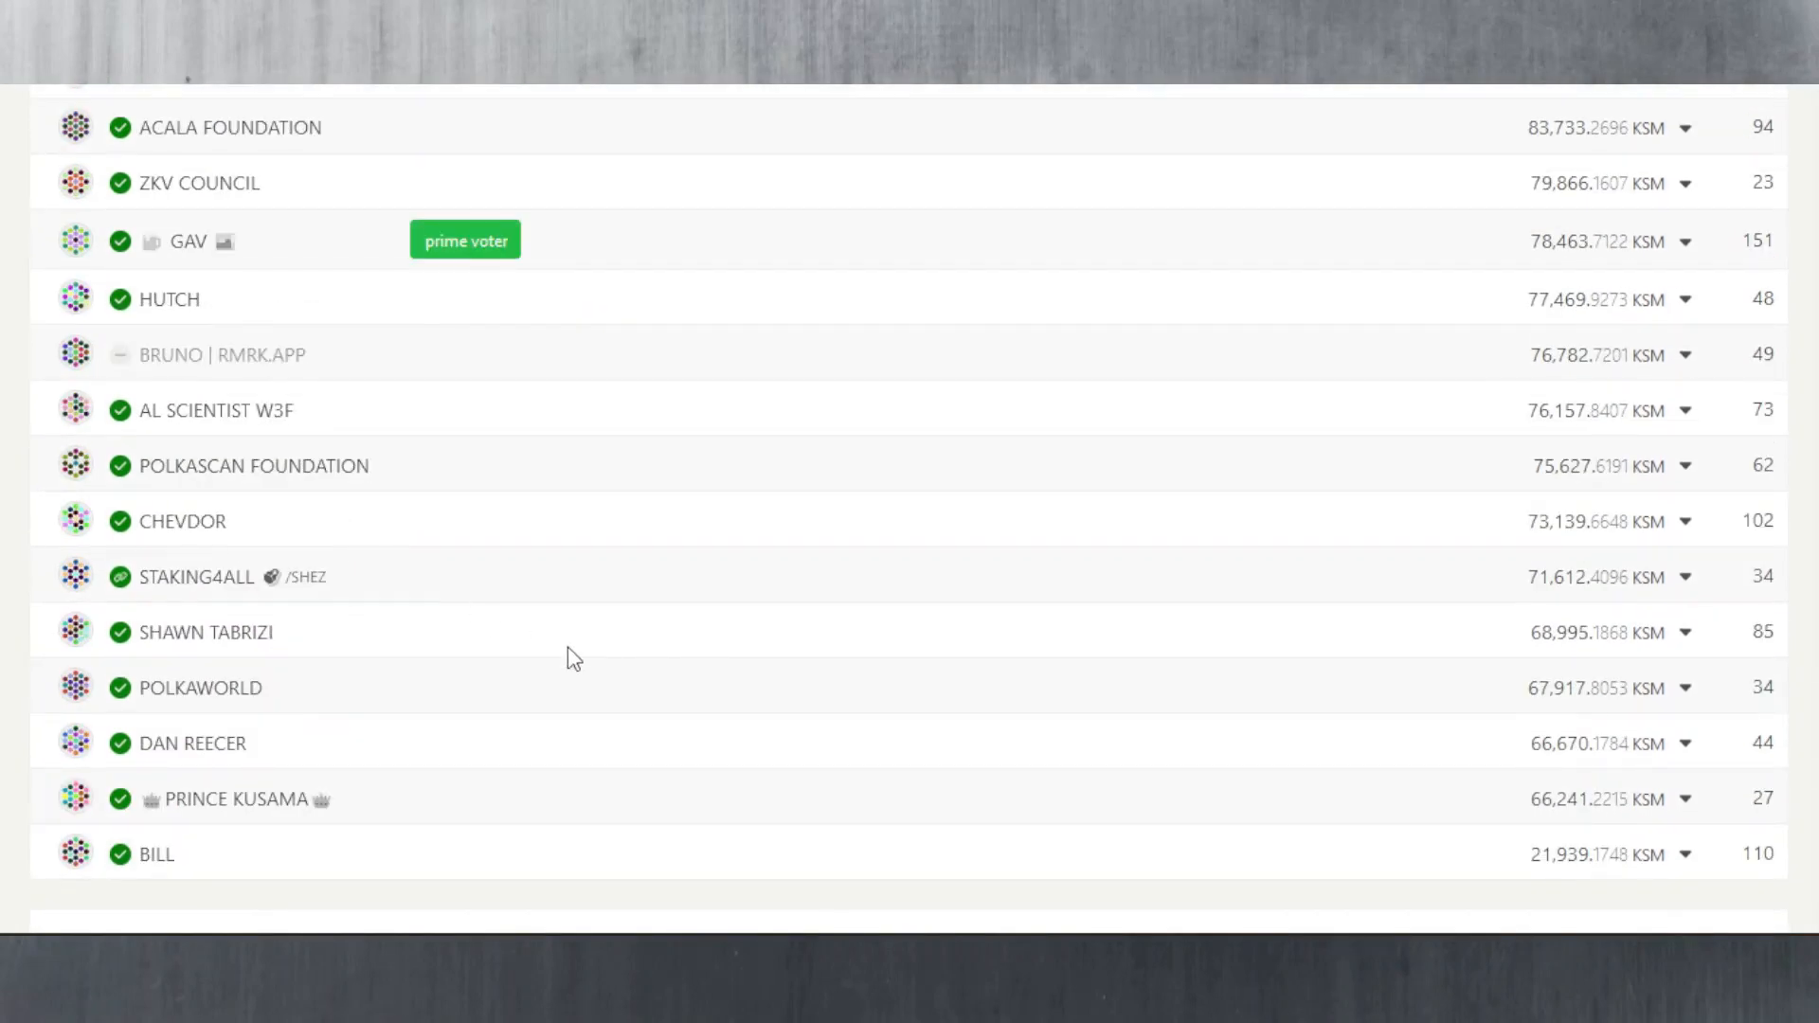
pyautogui.scroll(8, 568, 649)
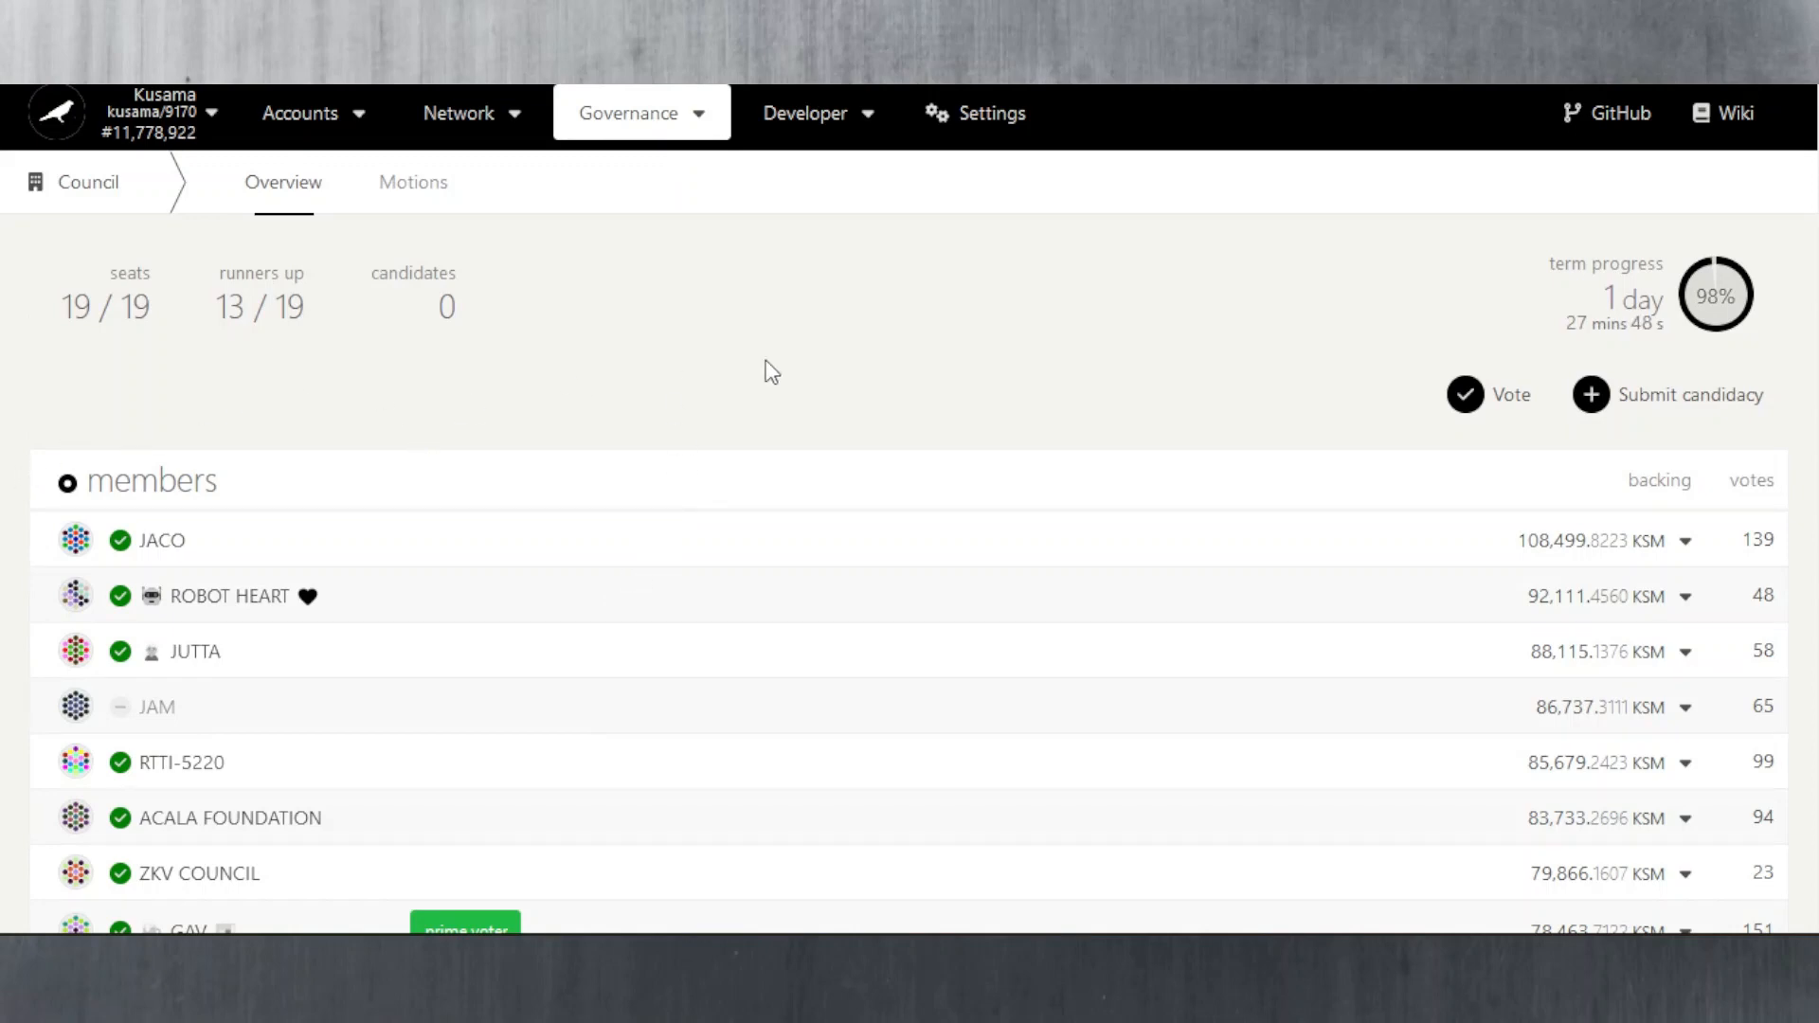
pyautogui.scroll(-5, 772, 372)
pyautogui.scroll(5, 833, 443)
pyautogui.scroll(-2, 252, 561)
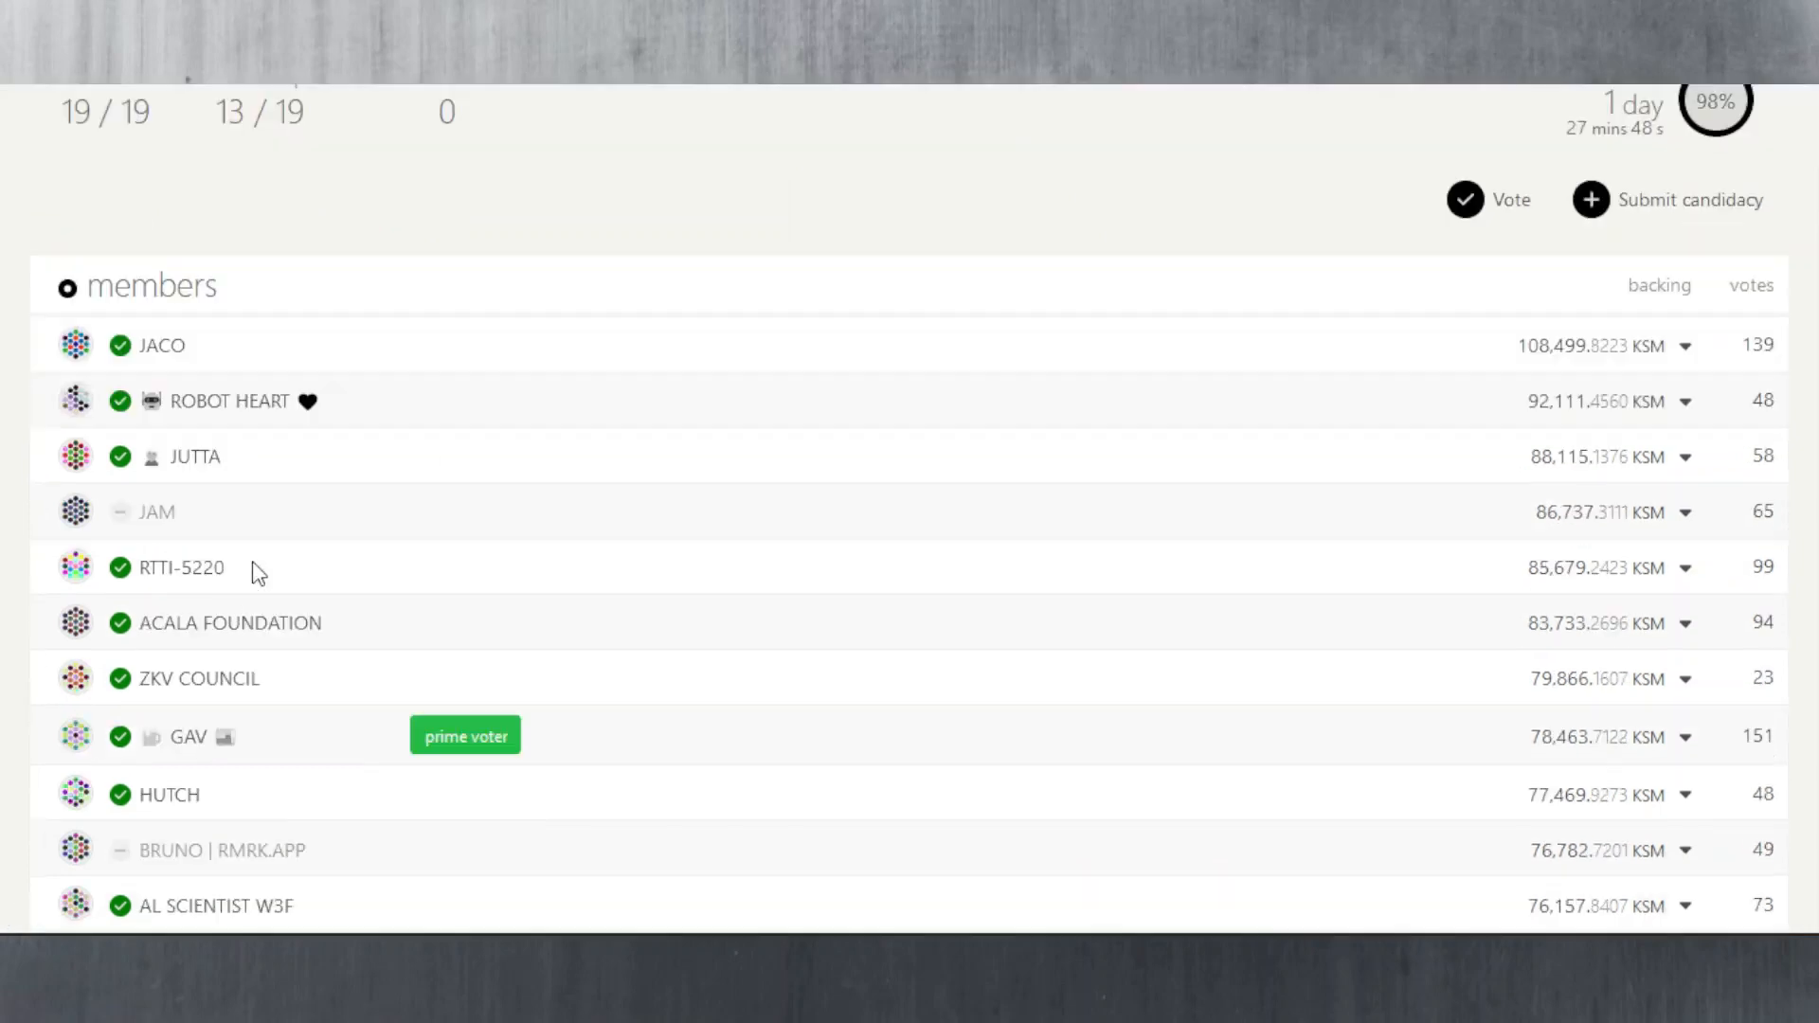
pyautogui.scroll(-5, 252, 567)
pyautogui.scroll(6, 284, 559)
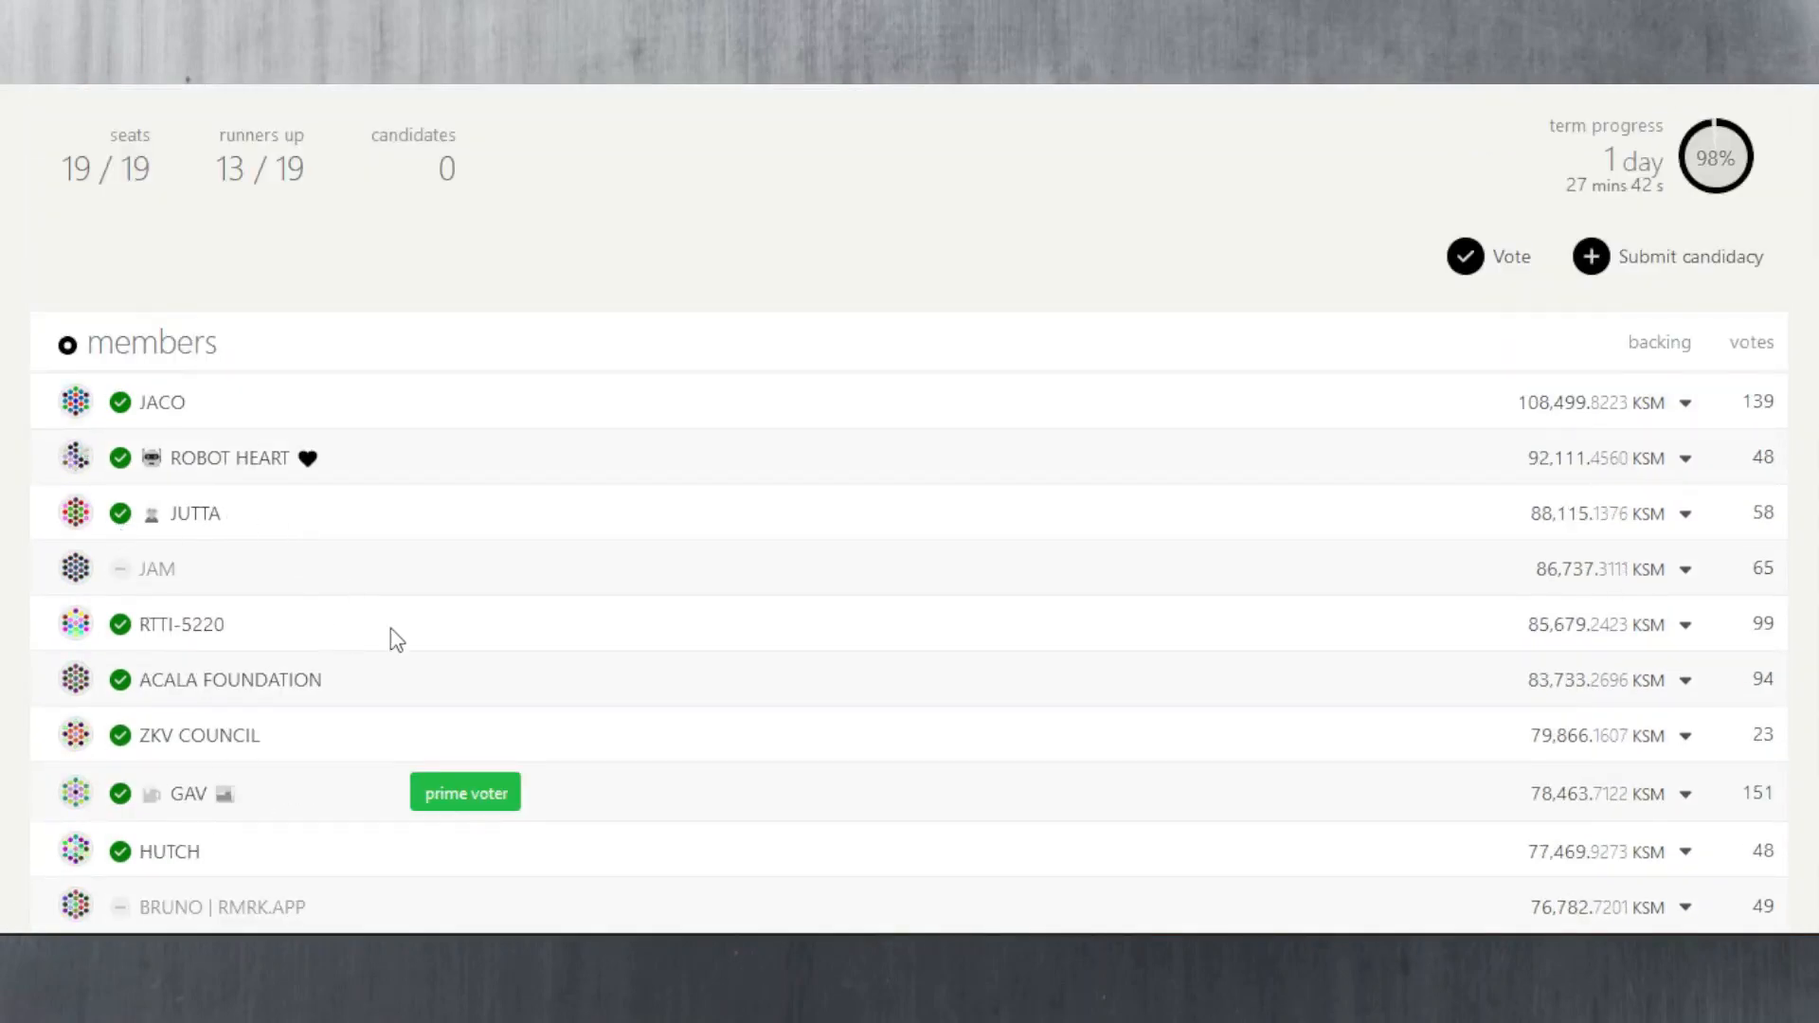
pyautogui.scroll(-2, 739, 407)
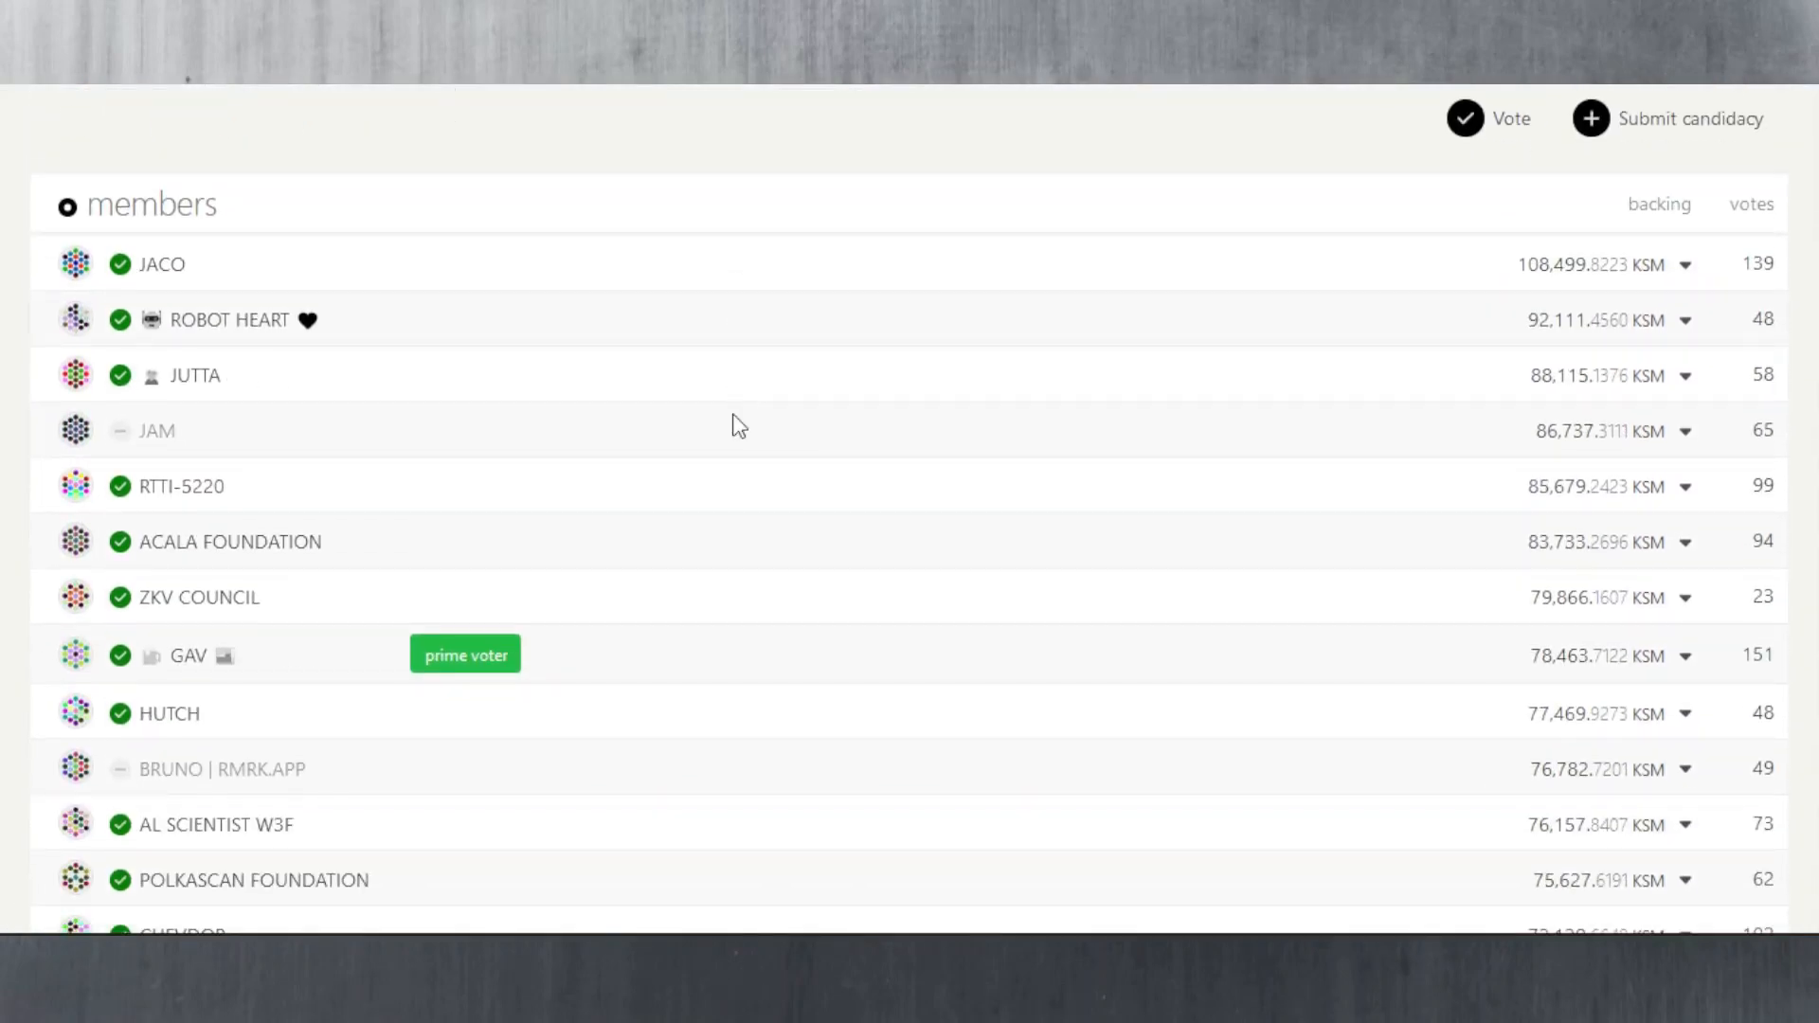
pyautogui.scroll(3, 658, 503)
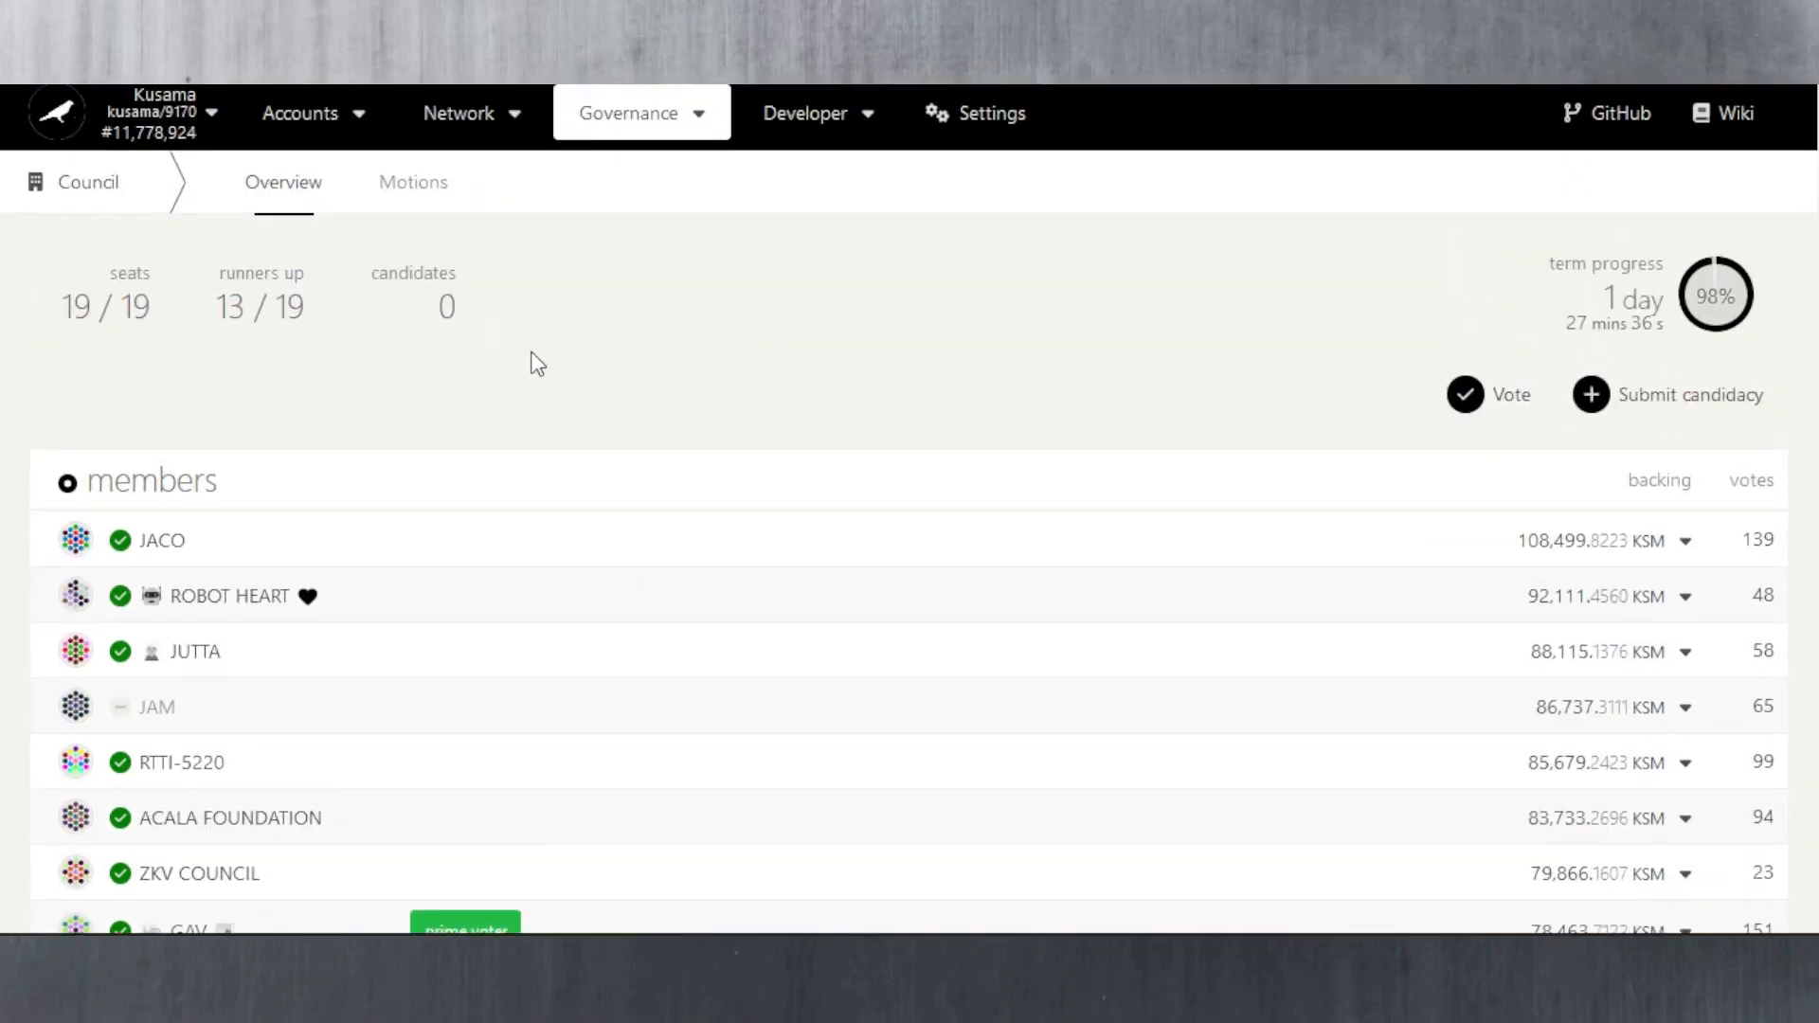
# Step: Examine the Council's seats, runners-up and candidates figures and find the prime voter among the members
pyautogui.moveTo(154, 308); pyautogui.dragTo(64, 311)
pyautogui.moveTo(304, 311); pyautogui.dragTo(265, 307)
pyautogui.moveTo(423, 329); pyautogui.dragTo(494, 321)
pyautogui.click(623, 406)
pyautogui.scroll(-3, 623, 405)
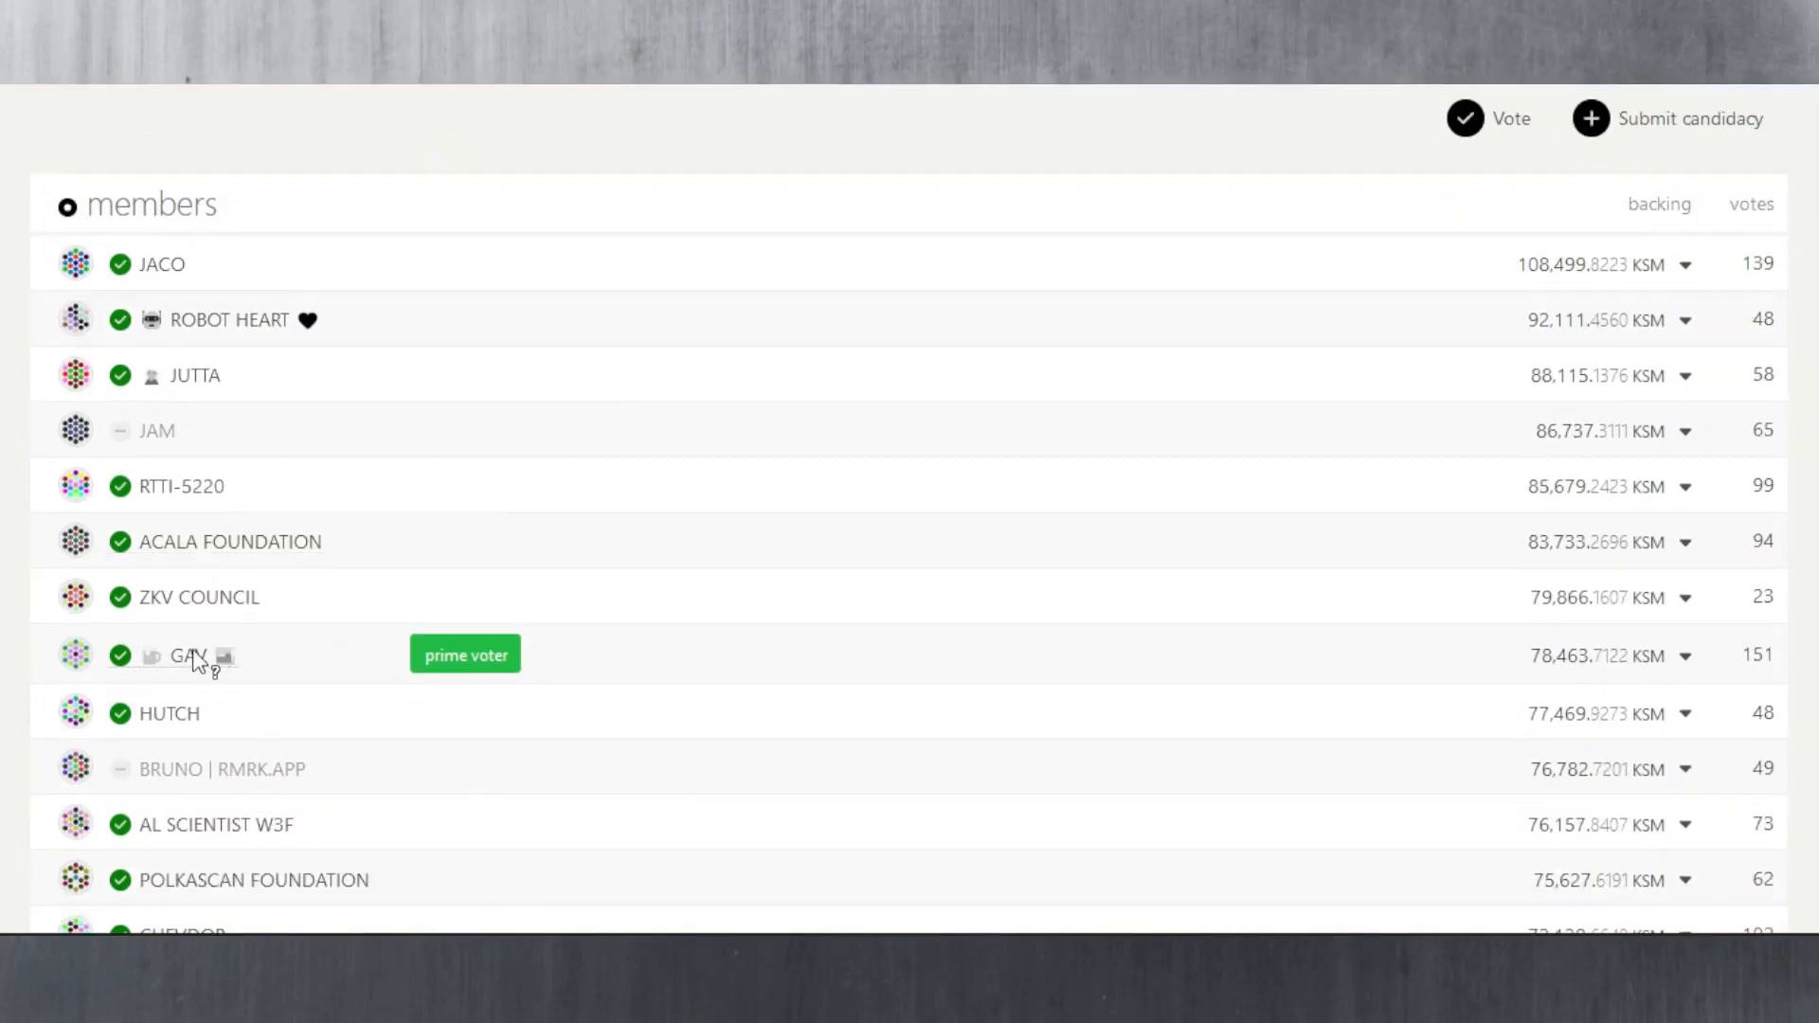
pyautogui.moveTo(479, 683)
pyautogui.scroll(3, 784, 657)
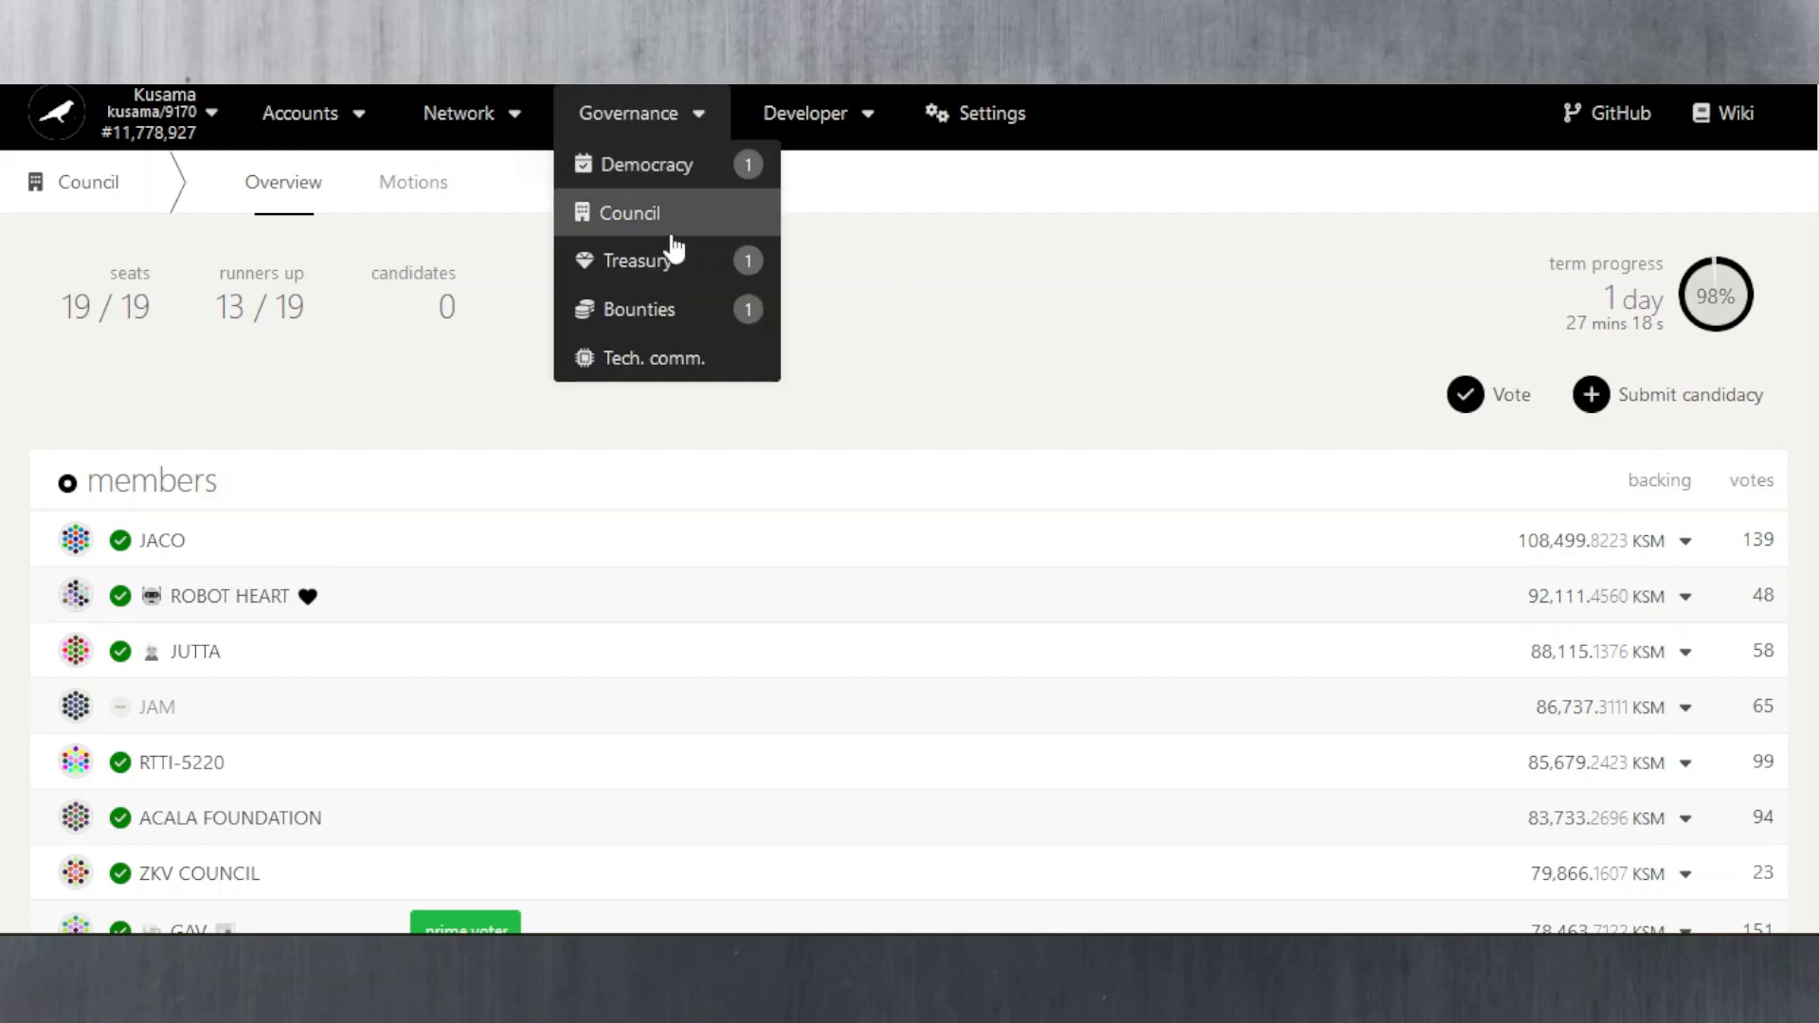
# Step: Check the Council motions and open the Treasury overview with its proposals
pyautogui.click(402, 194)
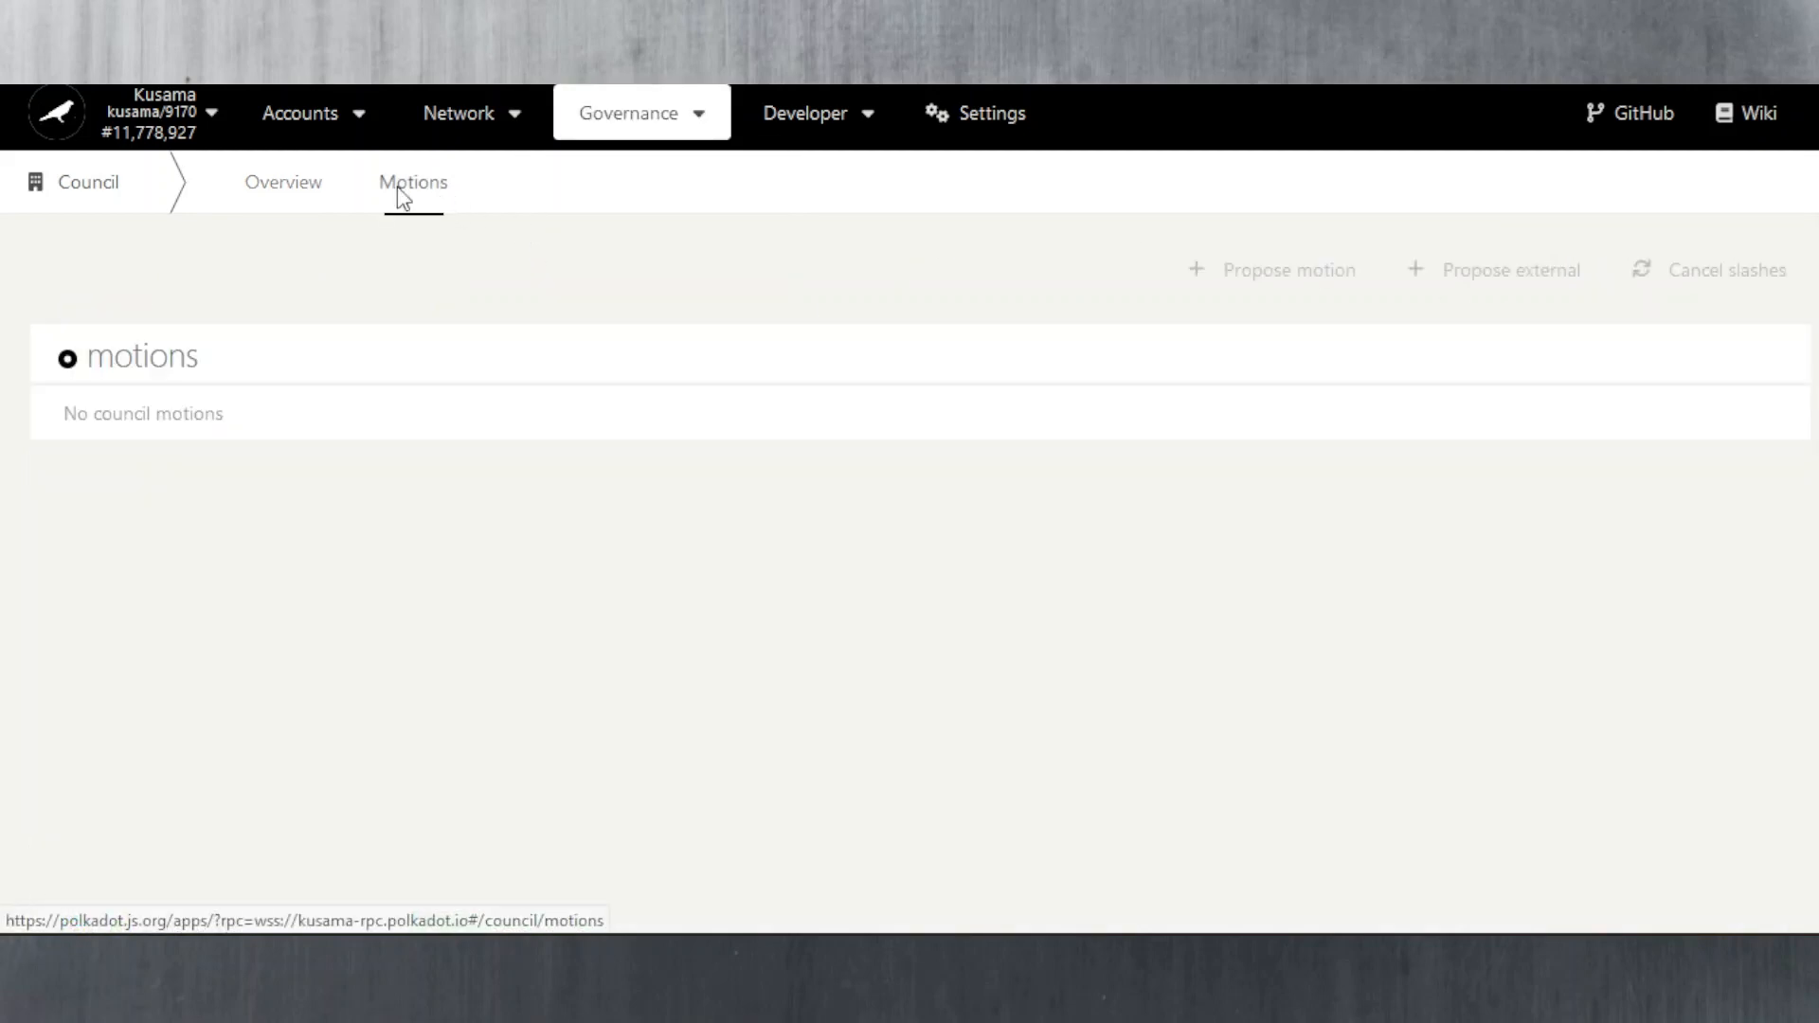
pyautogui.click(297, 191)
pyautogui.moveTo(601, 130)
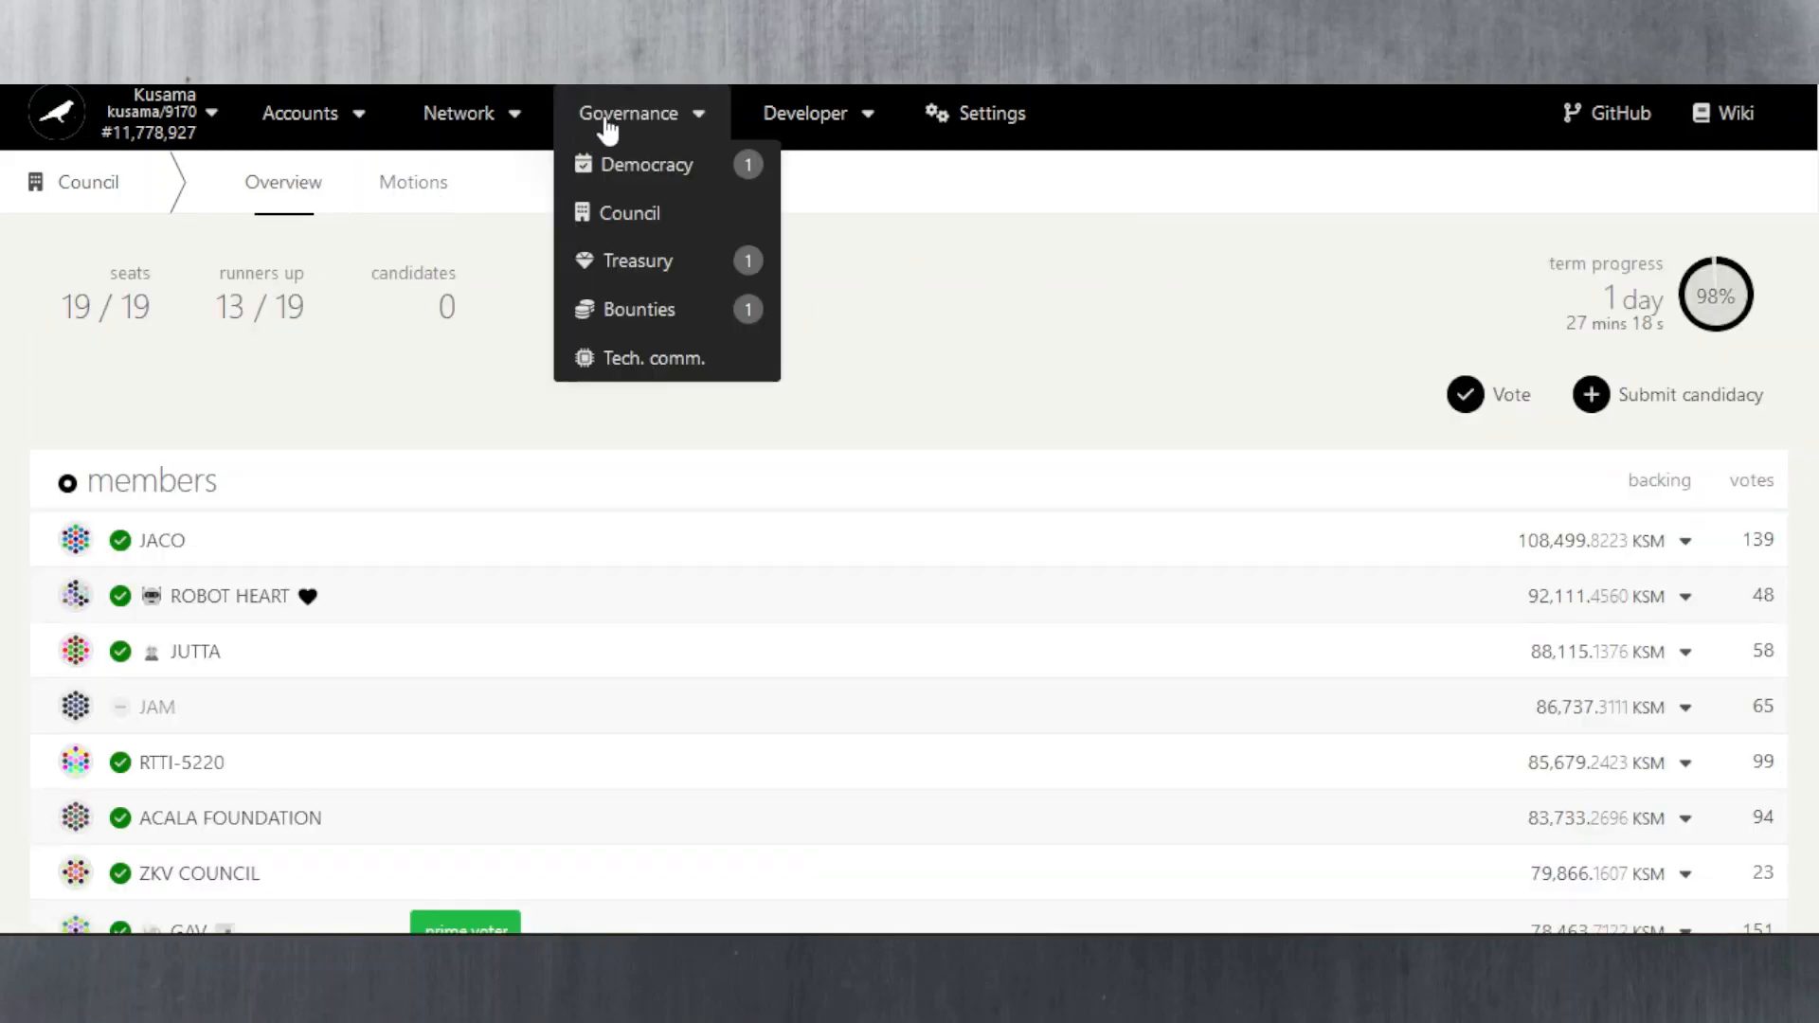
pyautogui.click(661, 272)
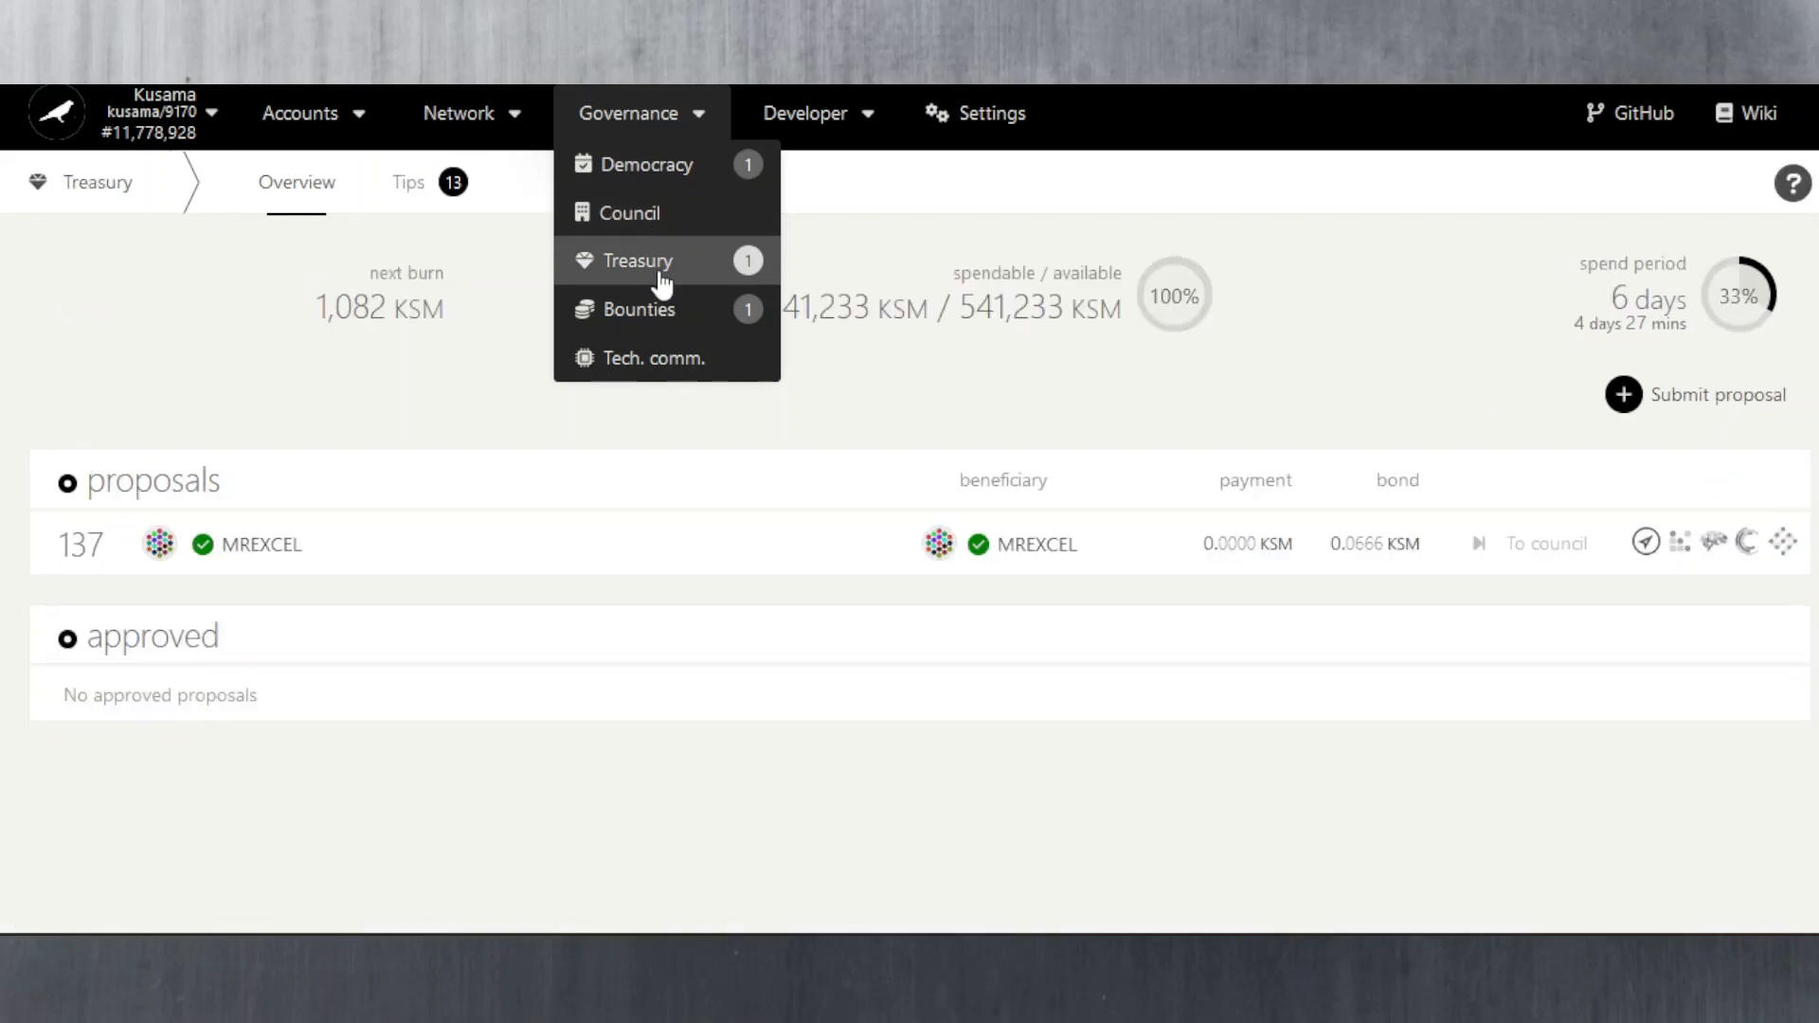
# Step: Open the Treasury tips and read through the reasons and tip amounts down to the end of the list
pyautogui.click(417, 190)
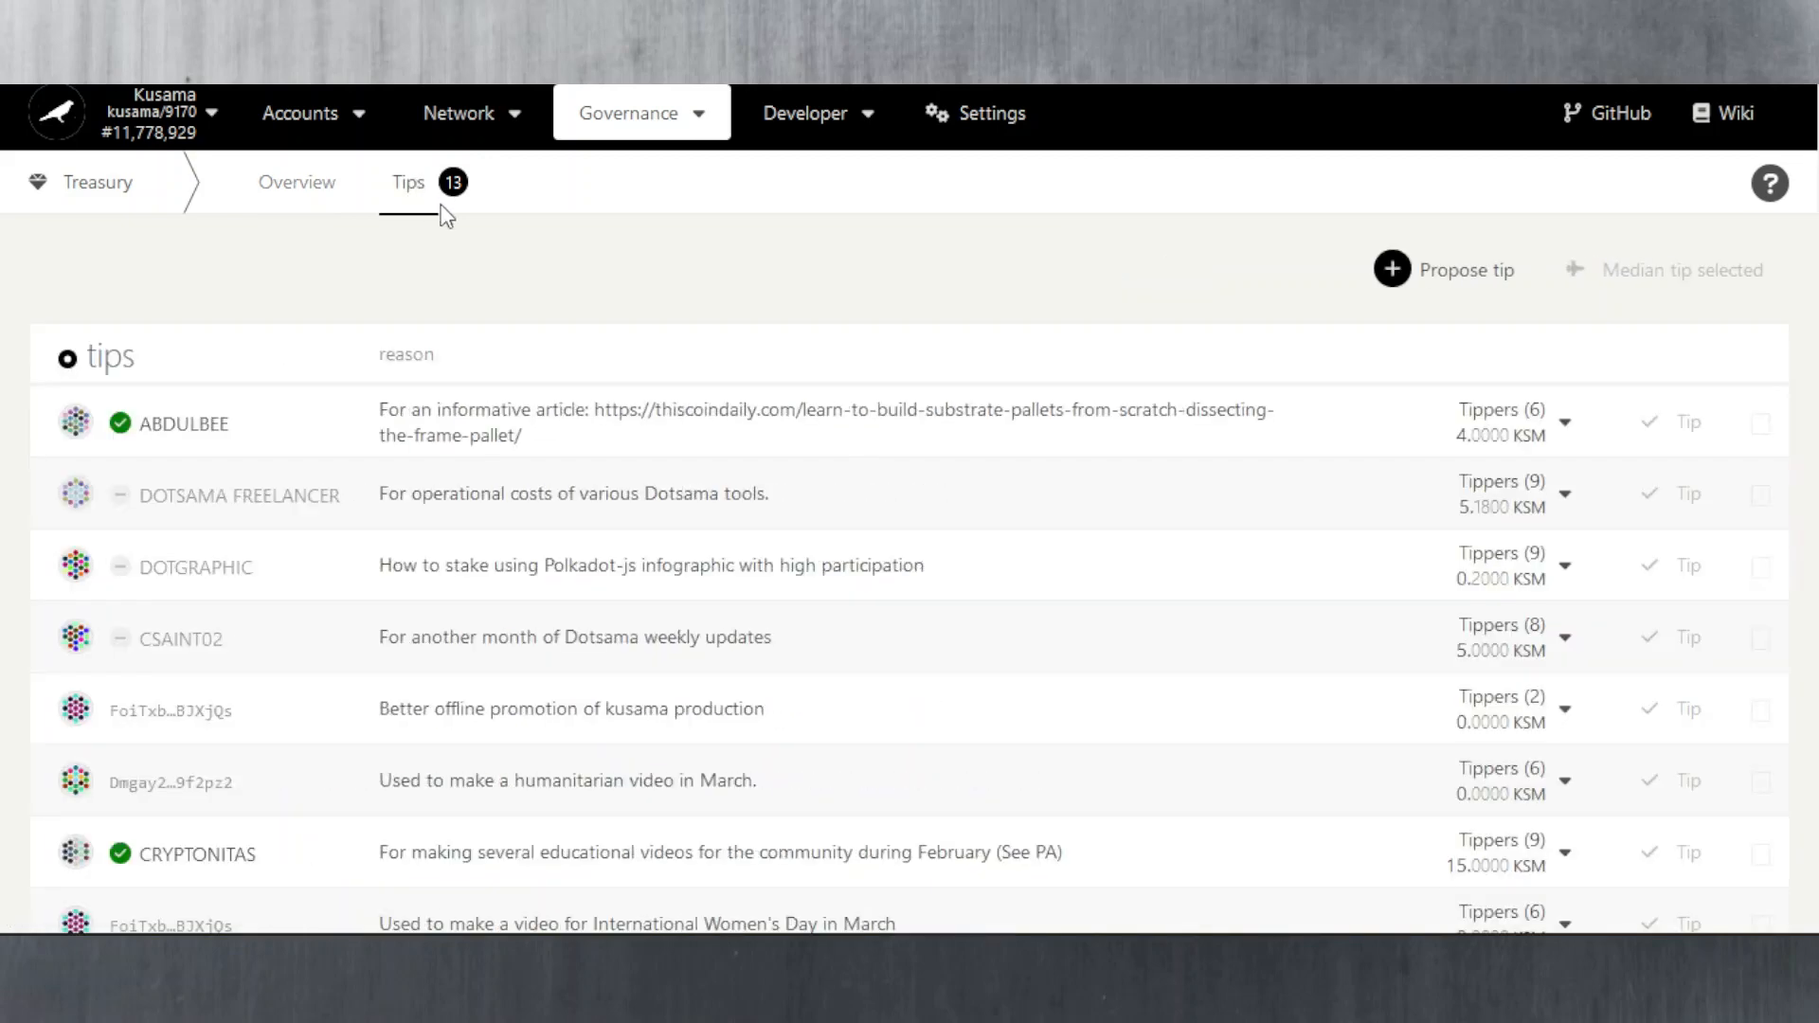
pyautogui.scroll(-3, 853, 361)
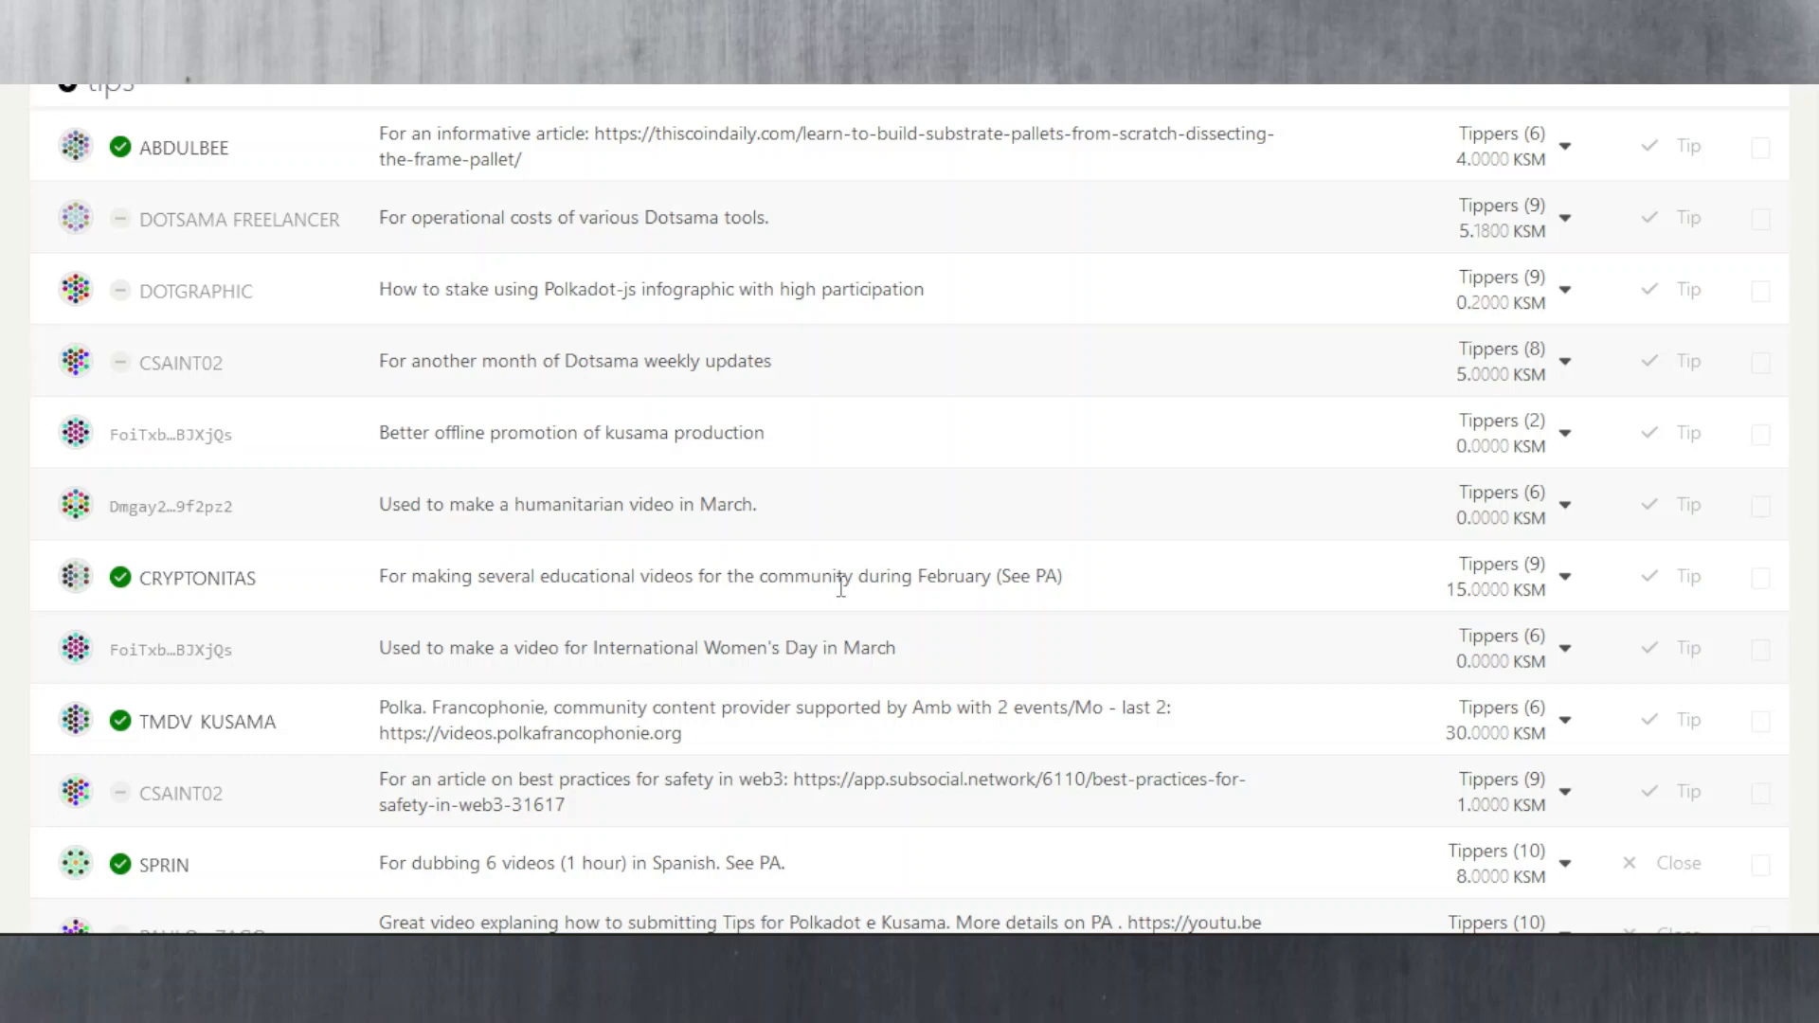
pyautogui.scroll(-3, 842, 585)
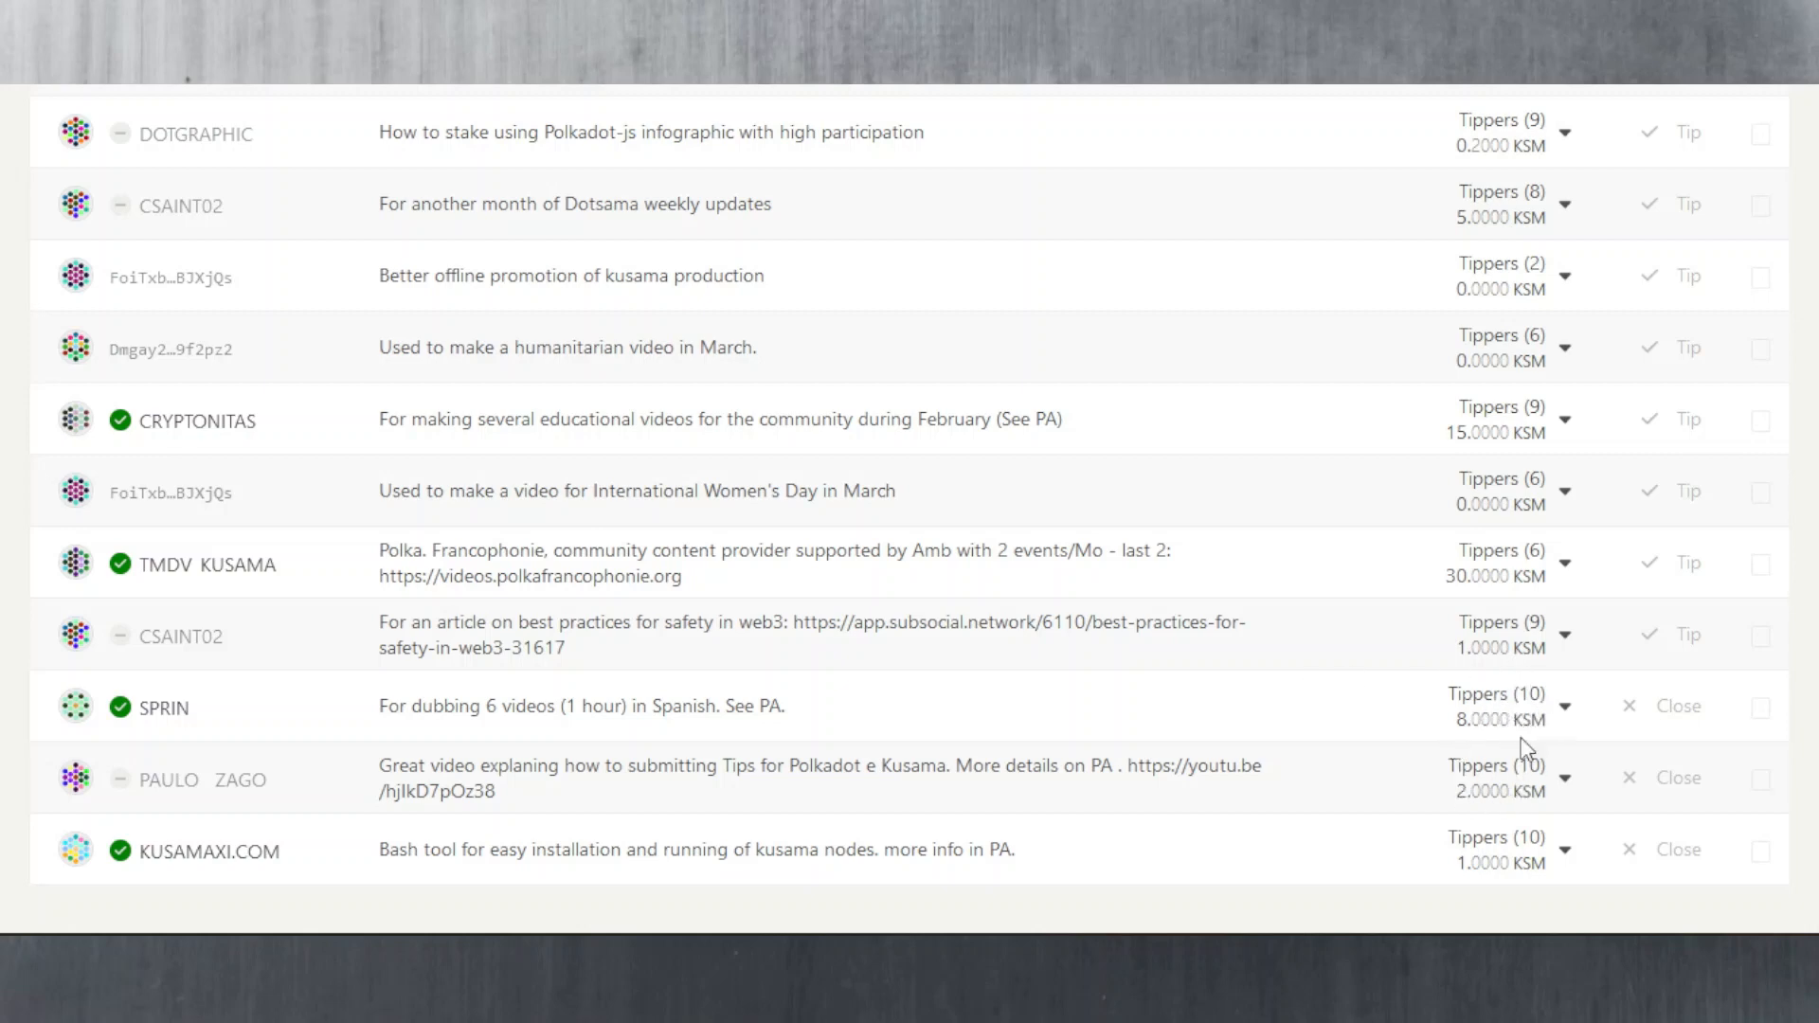
# Step: Expand the tippers of the tip for dubbing 6 videos in Spanish, read its reason, and collapse it again
pyautogui.click(1564, 717)
pyautogui.scroll(-3, 1260, 716)
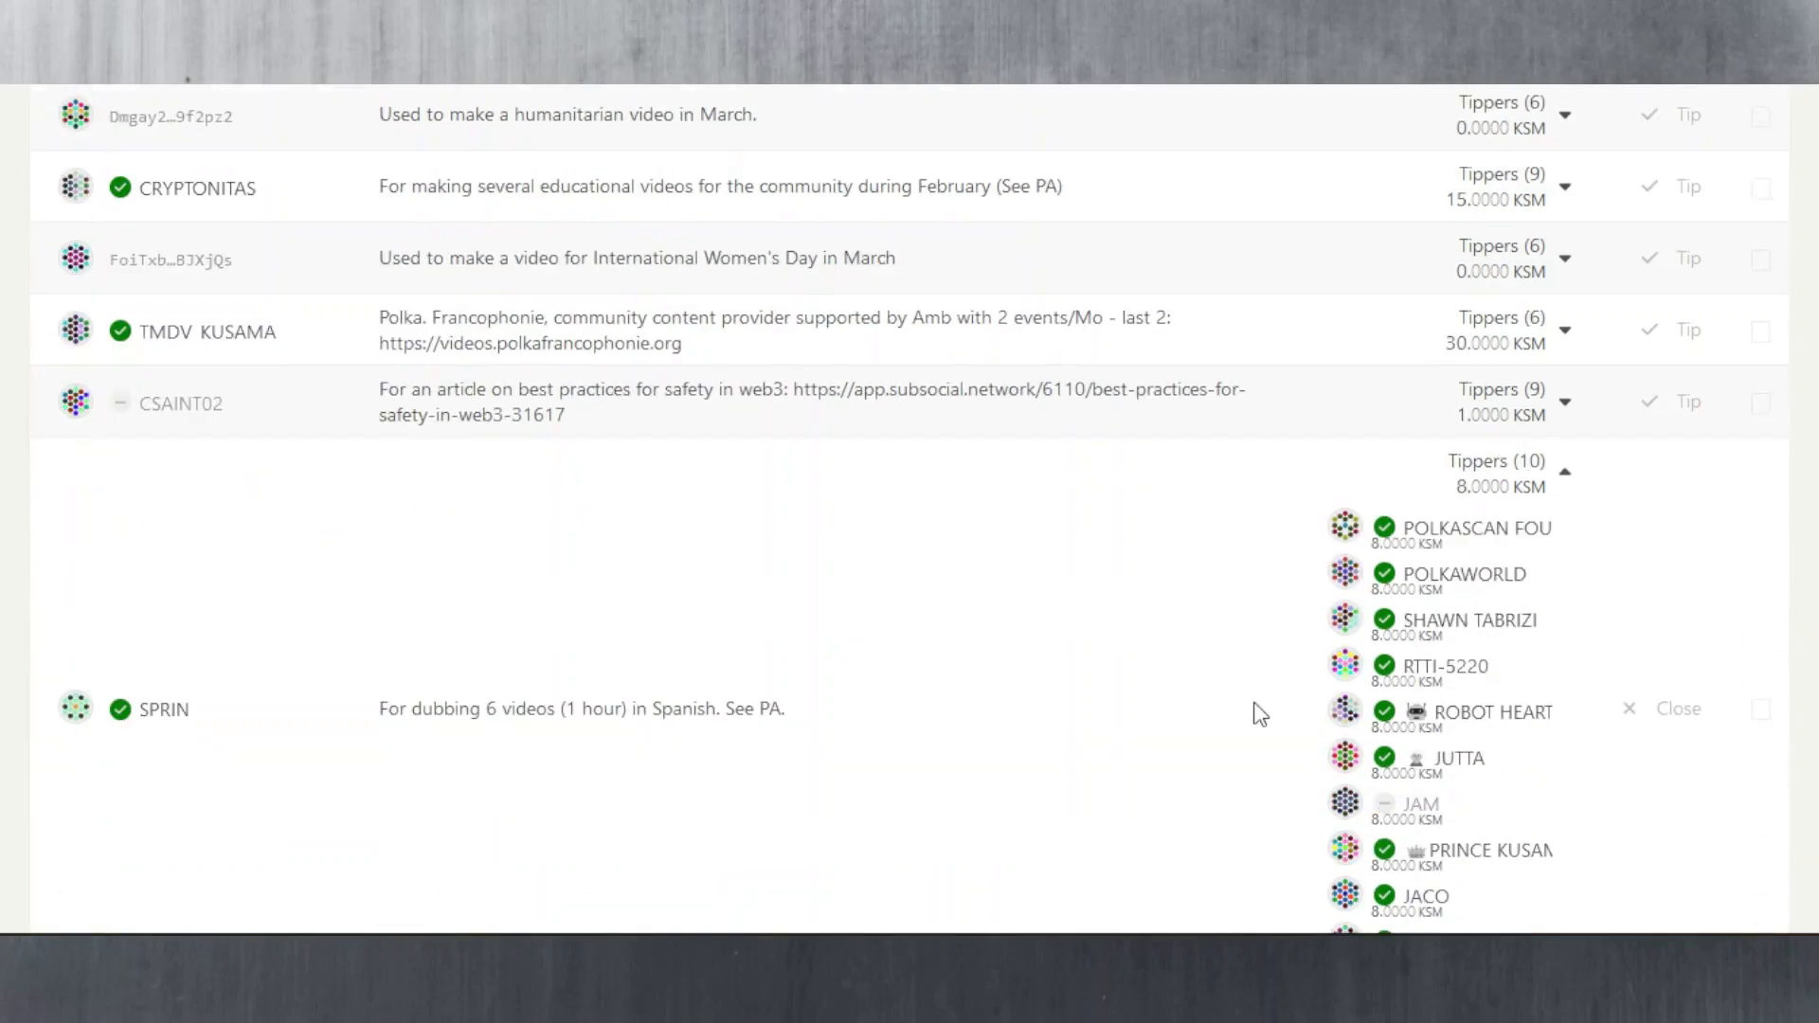
pyautogui.scroll(-2, 1258, 675)
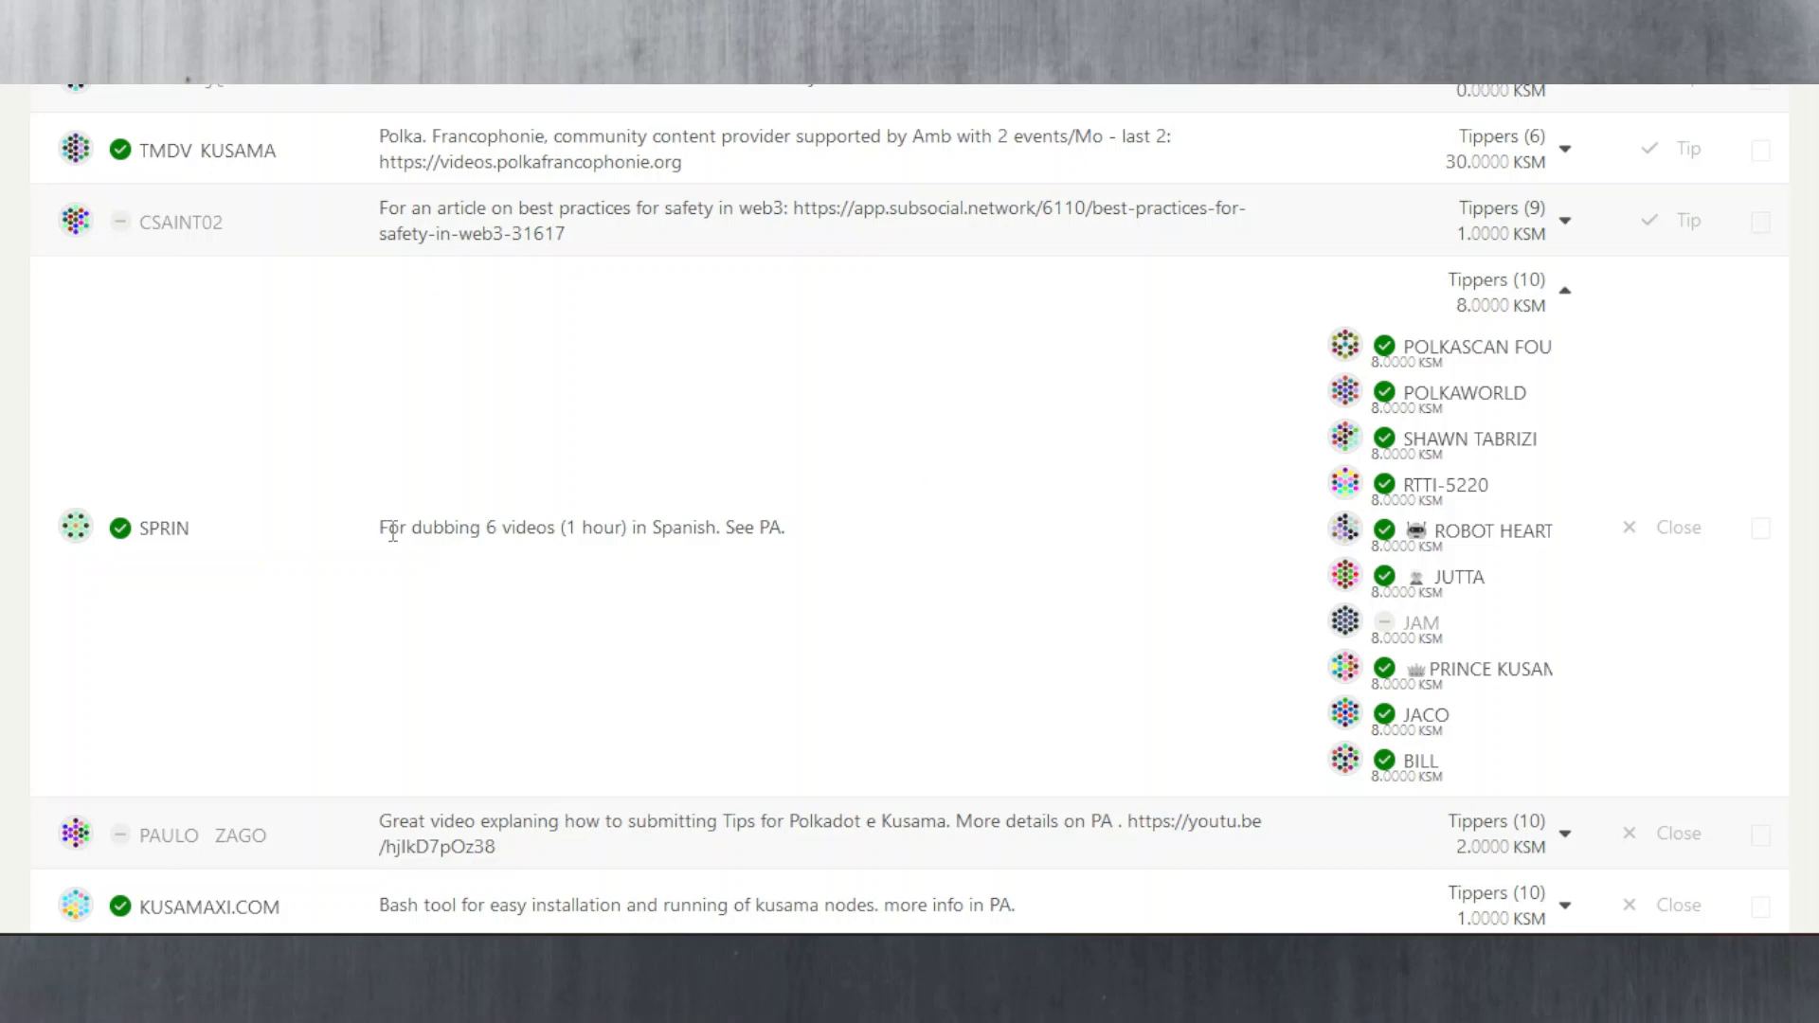
pyautogui.moveTo(474, 526); pyautogui.dragTo(511, 528)
pyautogui.click(826, 532)
pyautogui.moveTo(502, 528); pyautogui.dragTo(754, 534)
pyautogui.moveTo(769, 535)
pyautogui.mouseDown()
pyautogui.moveTo(552, 528)
pyautogui.moveTo(773, 531)
pyautogui.mouseUp()
pyautogui.click(775, 531)
pyautogui.click(1564, 292)
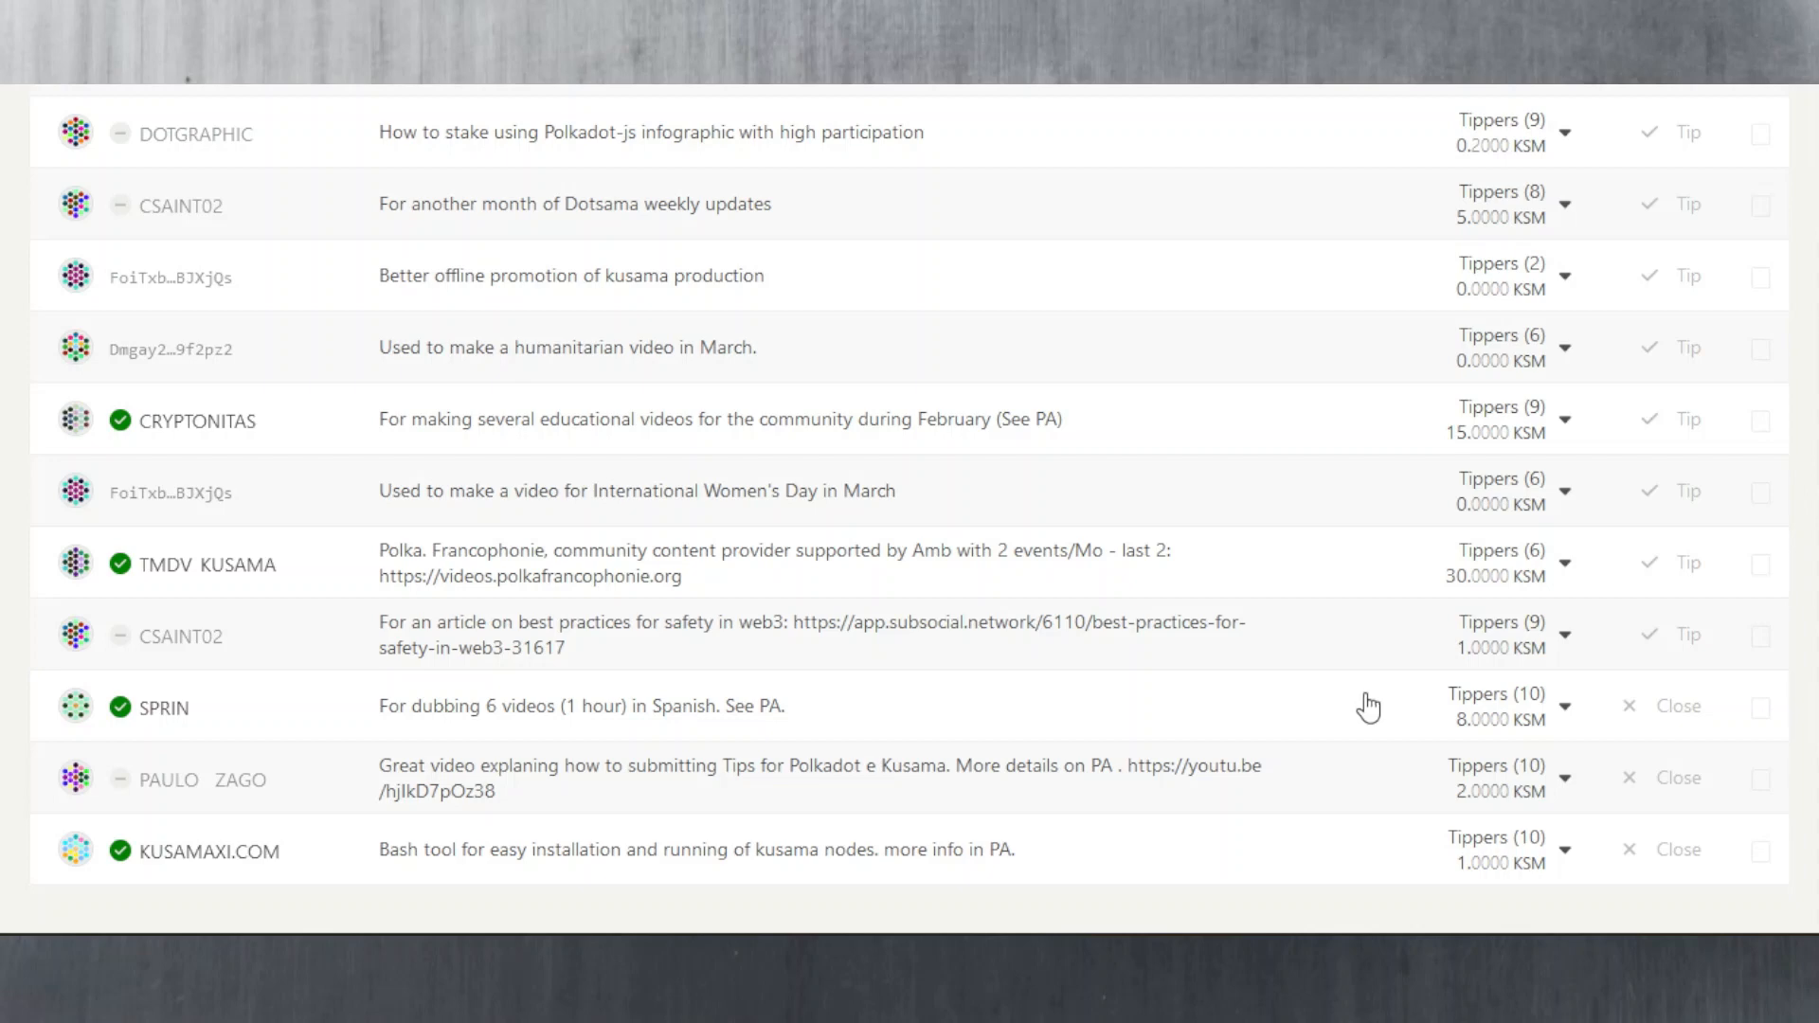
pyautogui.scroll(3, 1383, 720)
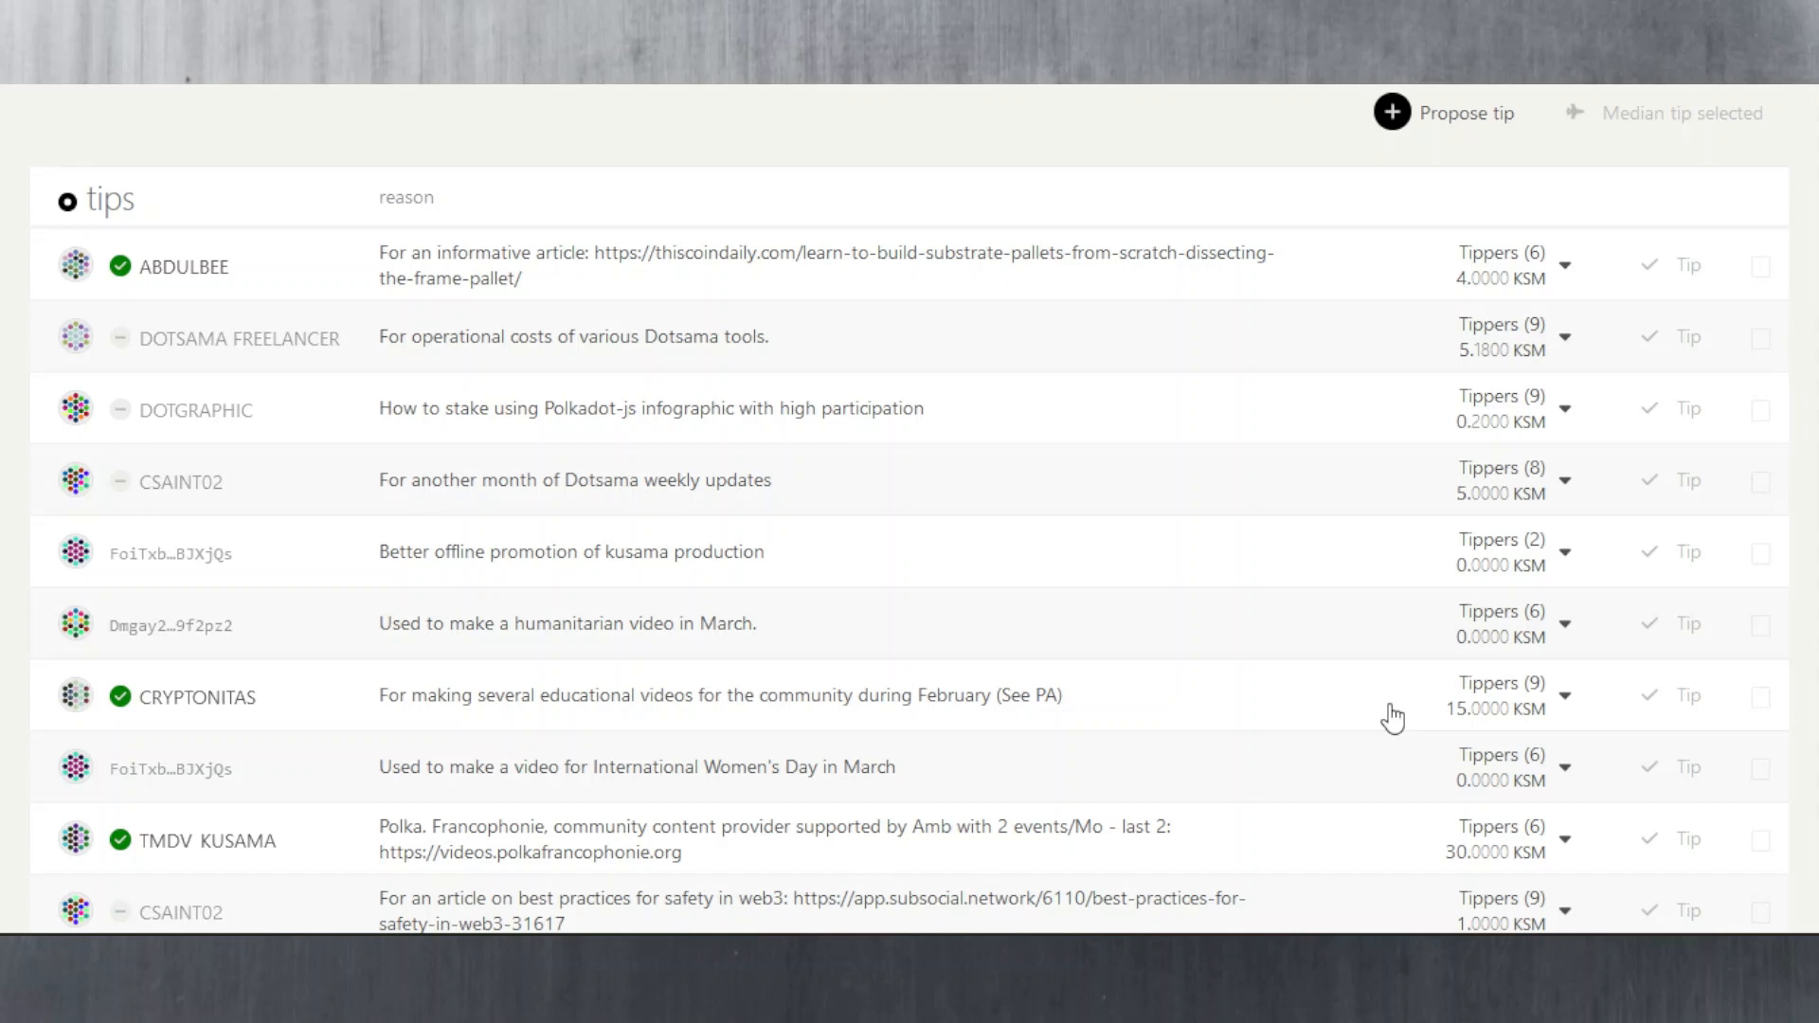
pyautogui.scroll(2, 1393, 718)
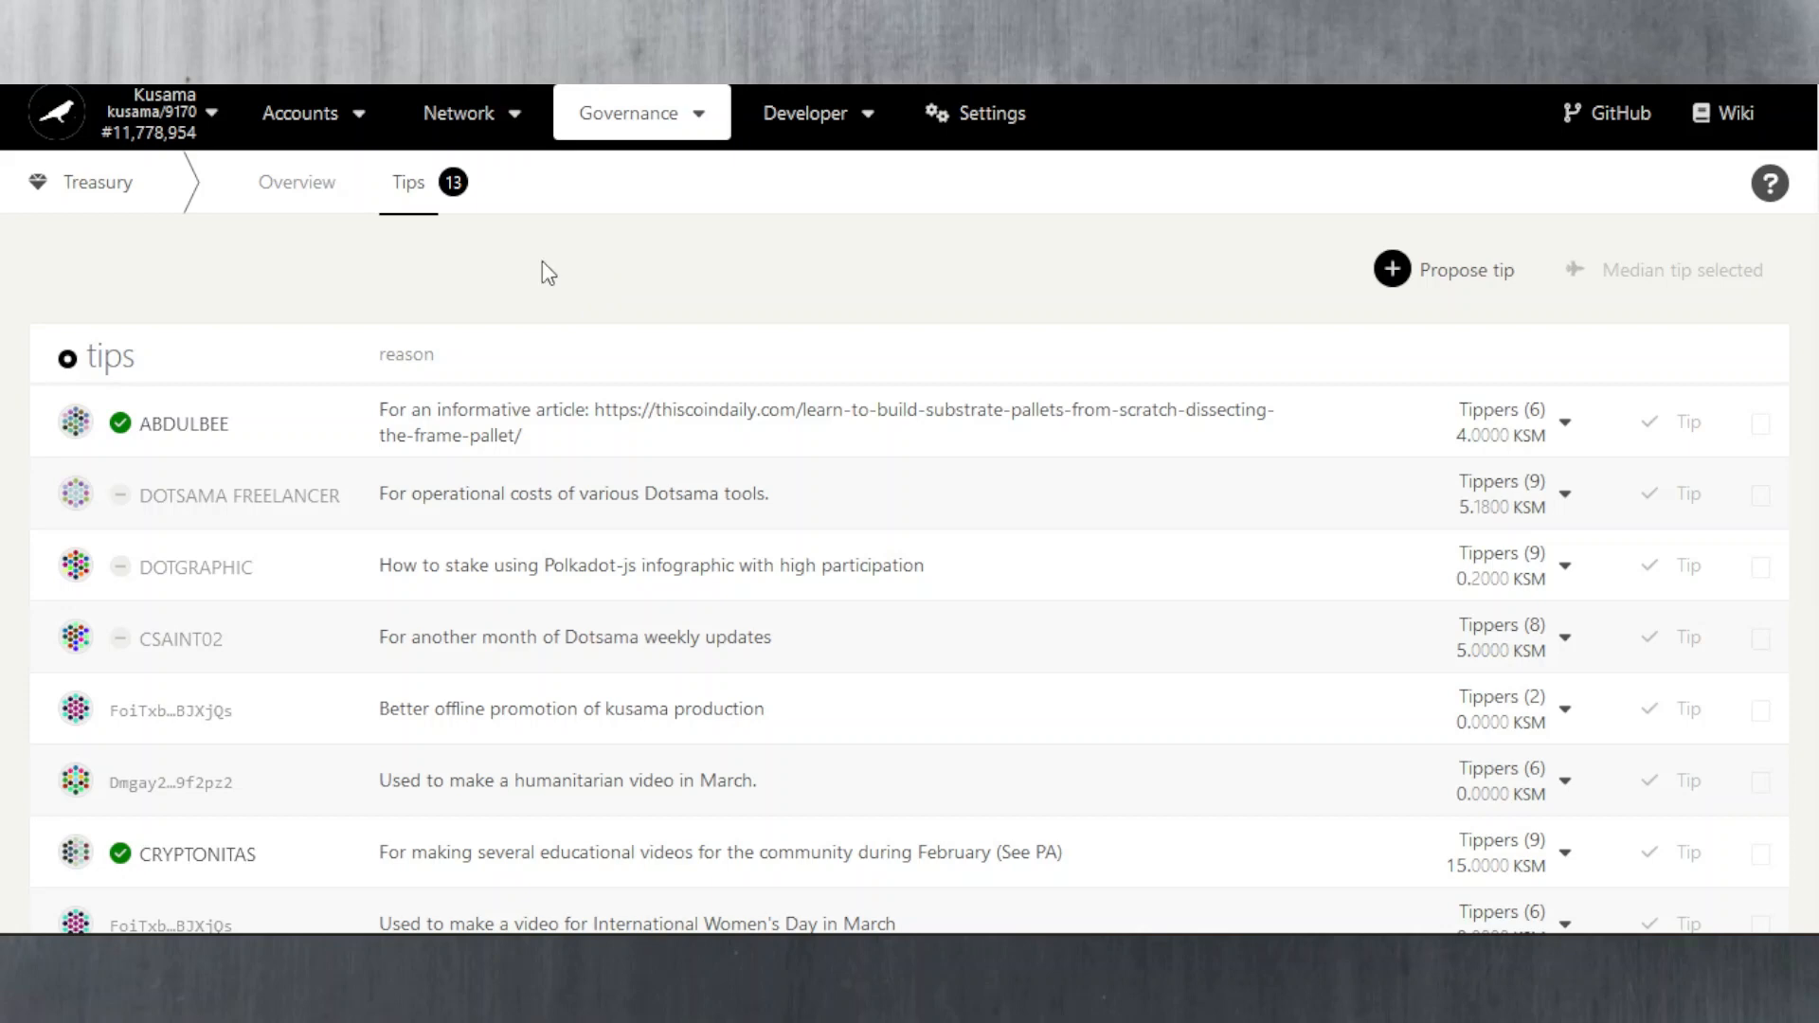
# Step: Open the Bounties overview and examine the Council Alert App bounty's title, status and value
pyautogui.moveTo(607, 135)
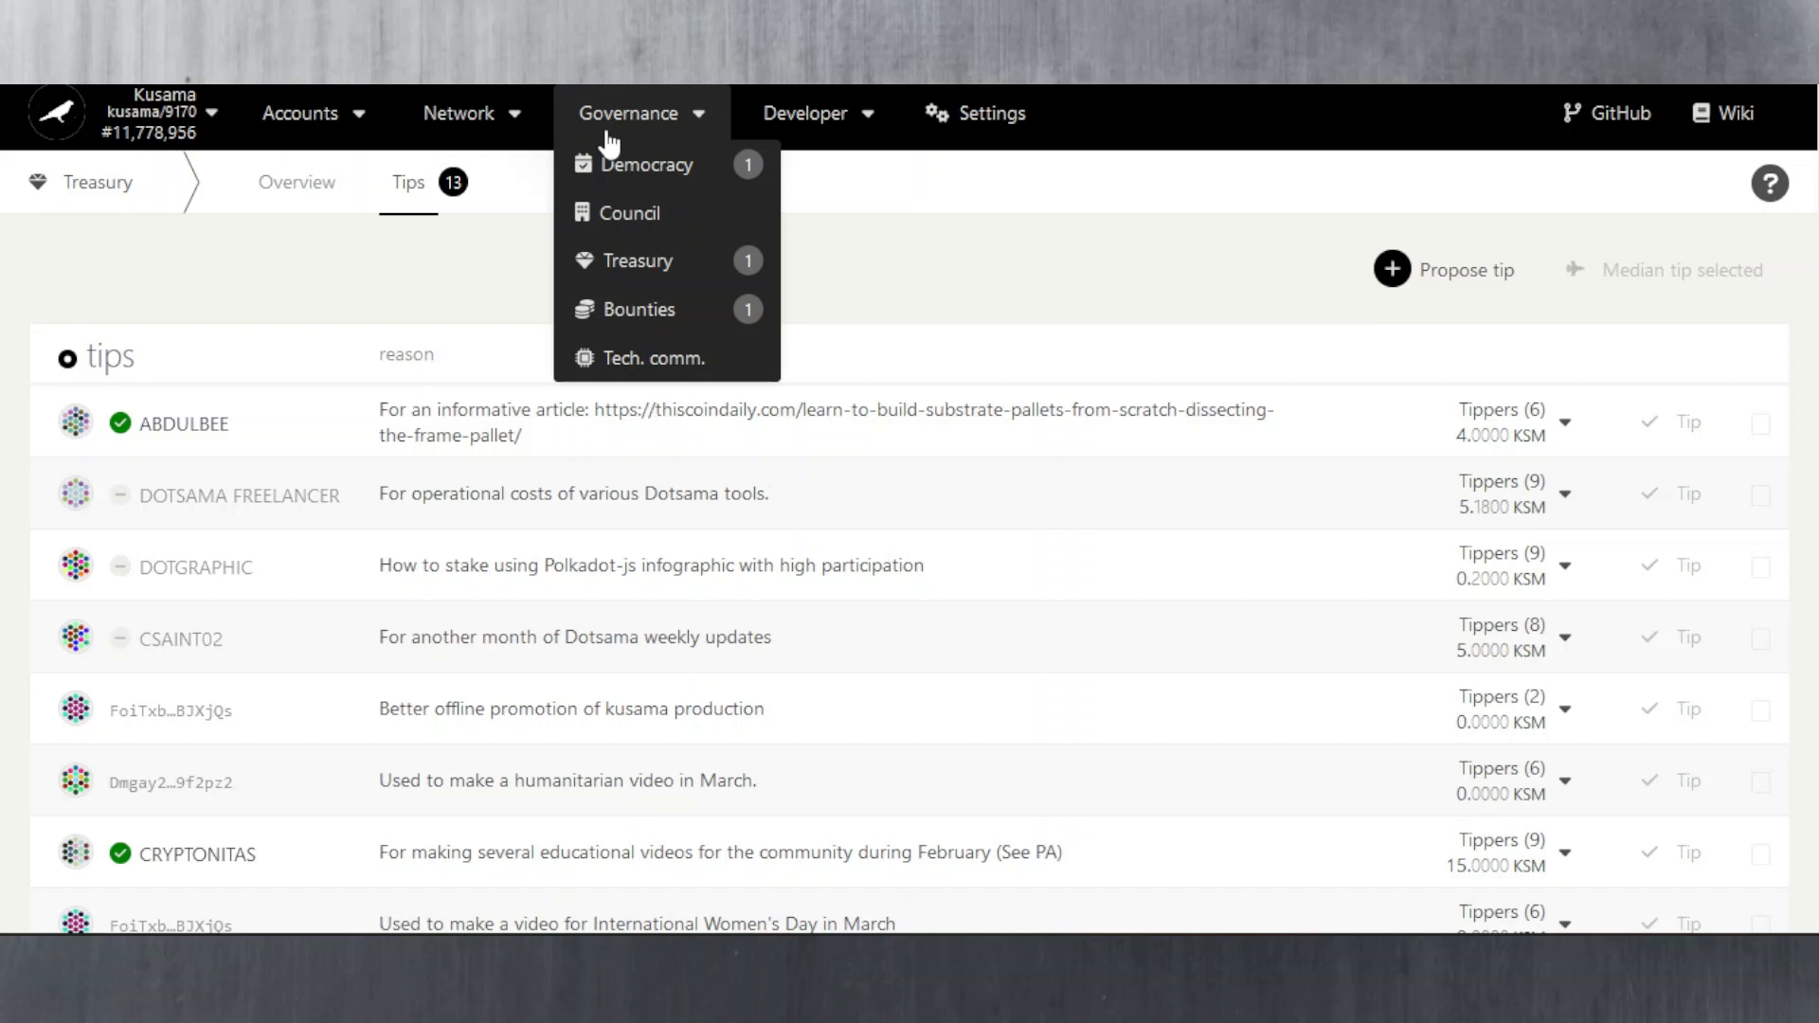
pyautogui.click(695, 317)
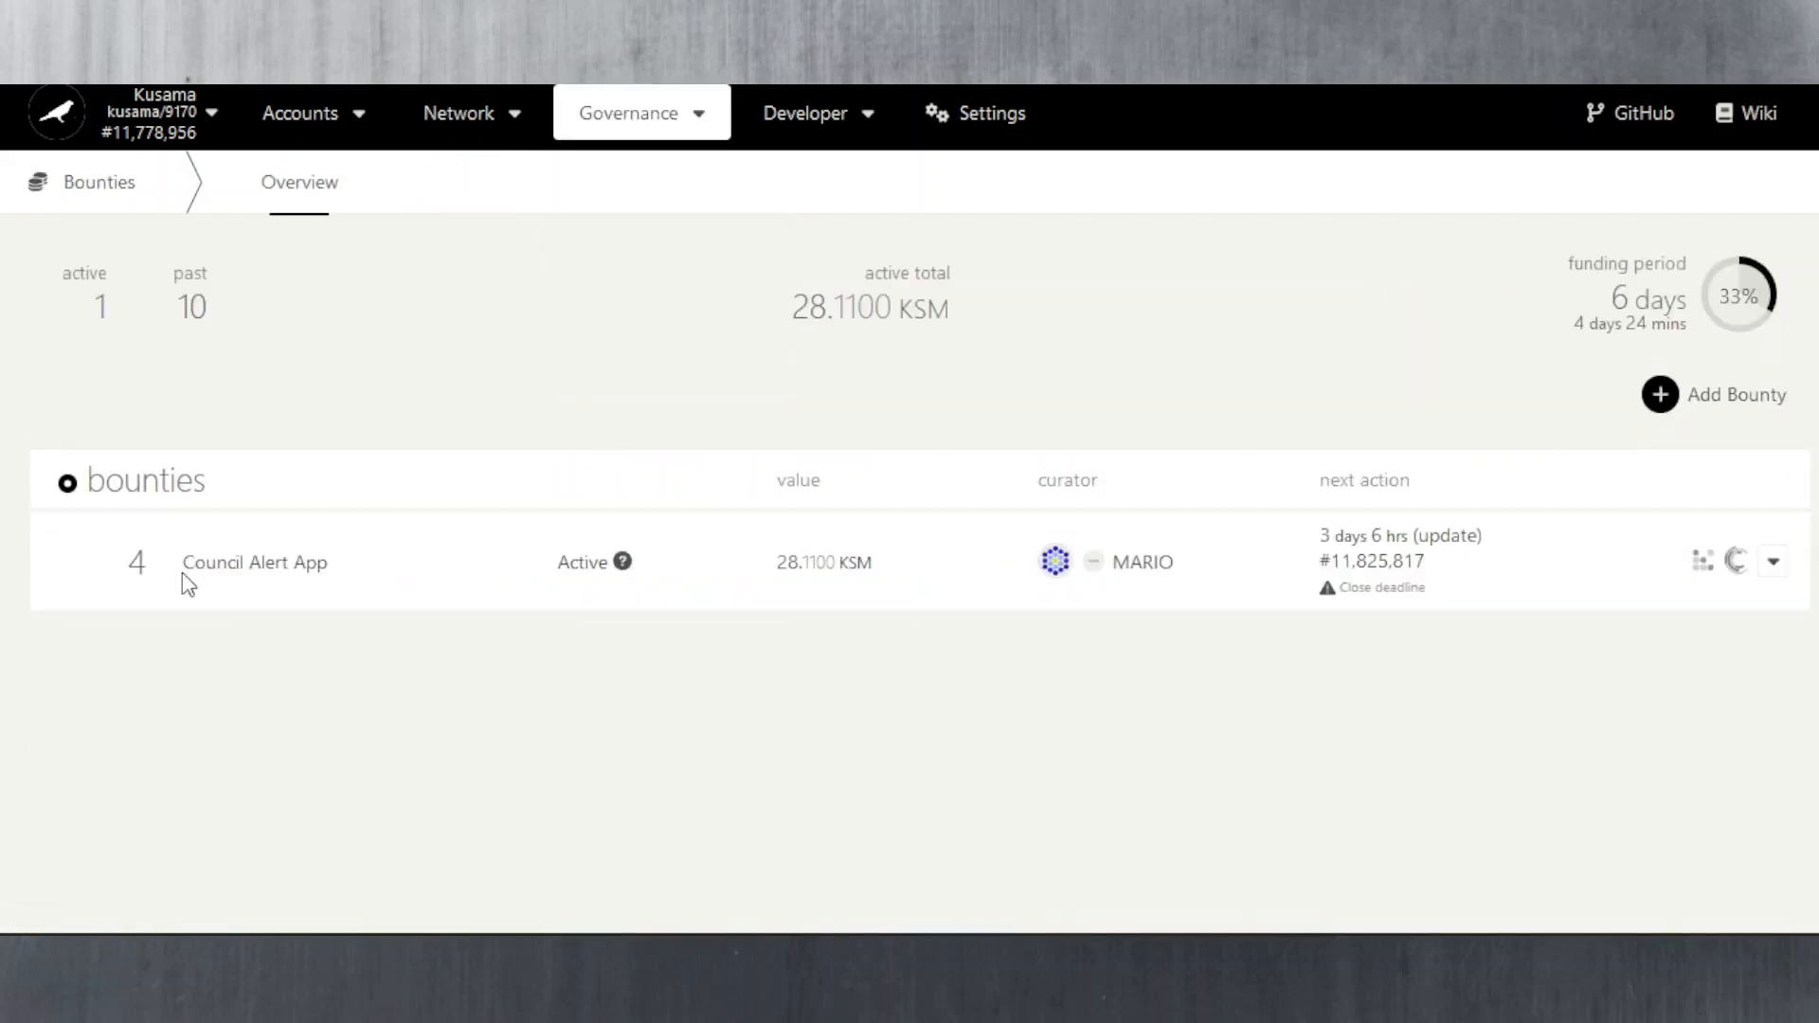
pyautogui.moveTo(182, 572); pyautogui.dragTo(329, 578)
pyautogui.click(332, 576)
pyautogui.moveTo(769, 572)
pyautogui.mouseDown()
pyautogui.moveTo(822, 573)
pyautogui.moveTo(775, 572)
pyautogui.mouseUp()
pyautogui.click(799, 569)
pyautogui.moveTo(629, 567)
pyautogui.moveTo(194, 567); pyautogui.dragTo(296, 572)
pyautogui.doubleClick(203, 567)
pyautogui.click(328, 573)
pyautogui.moveTo(697, 144)
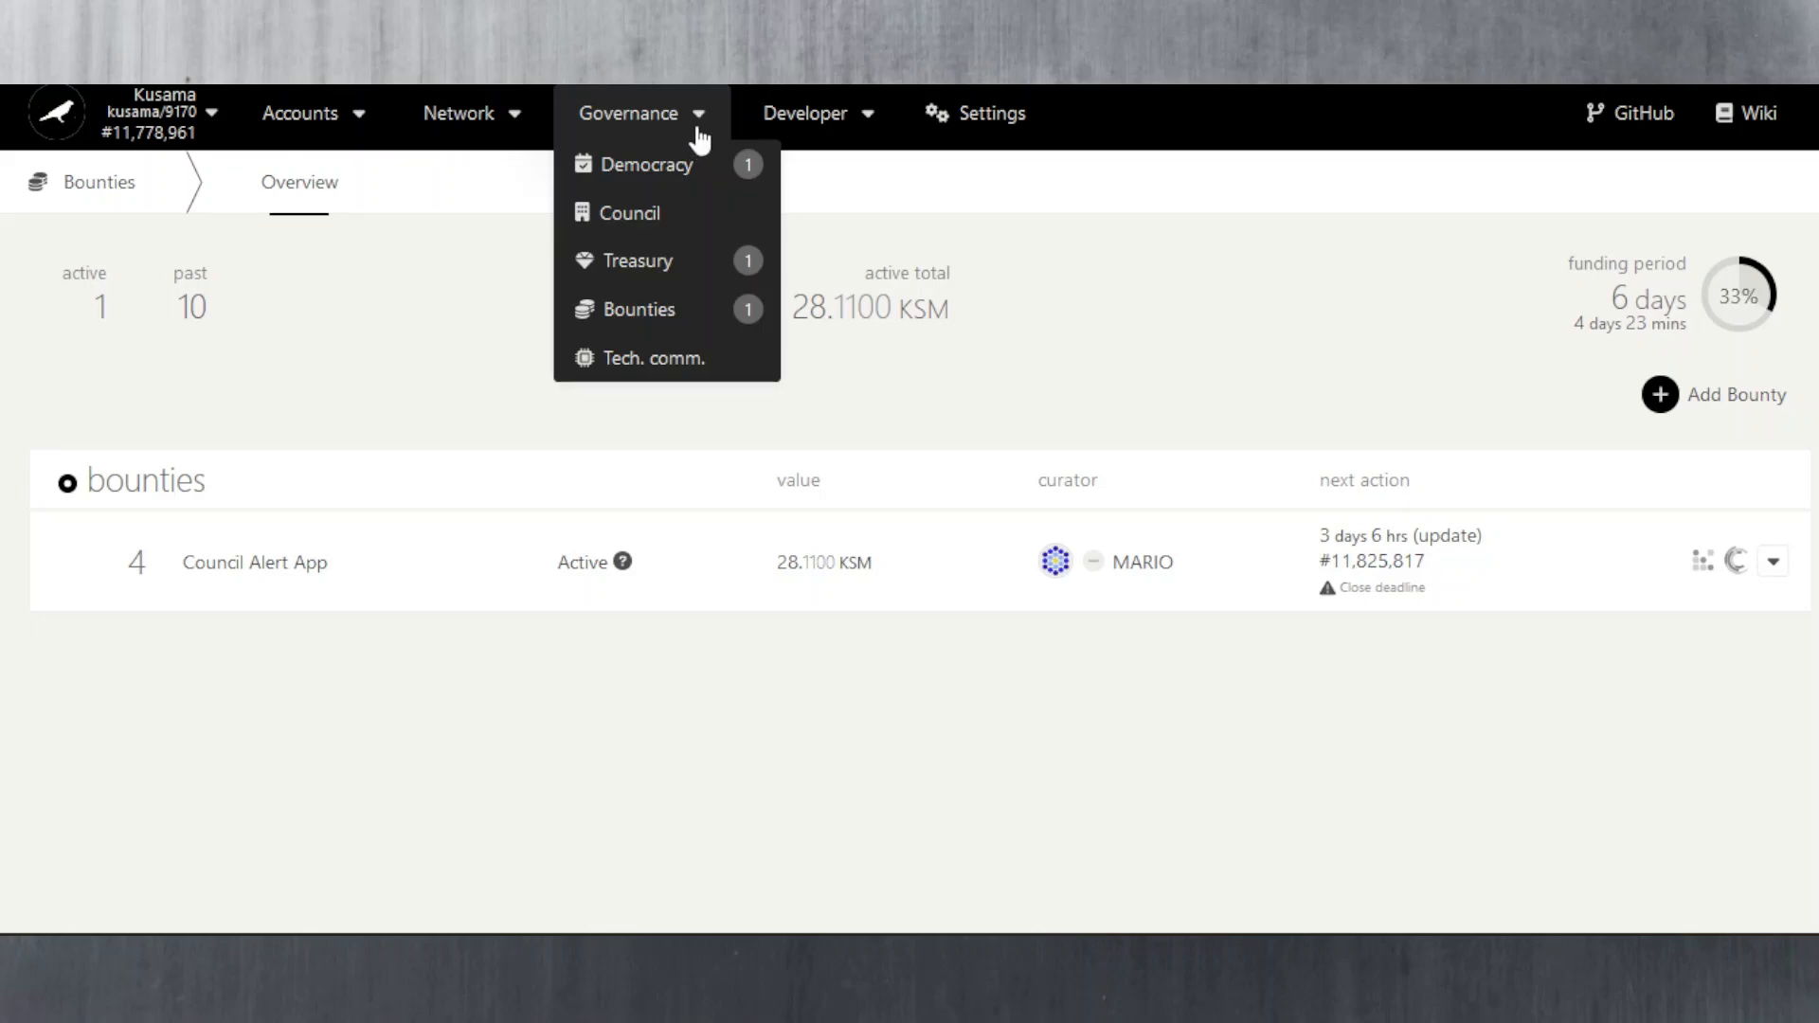
# Step: Open the developer Chain state storage page and browse the modules available for the state query
pyautogui.moveTo(778, 129)
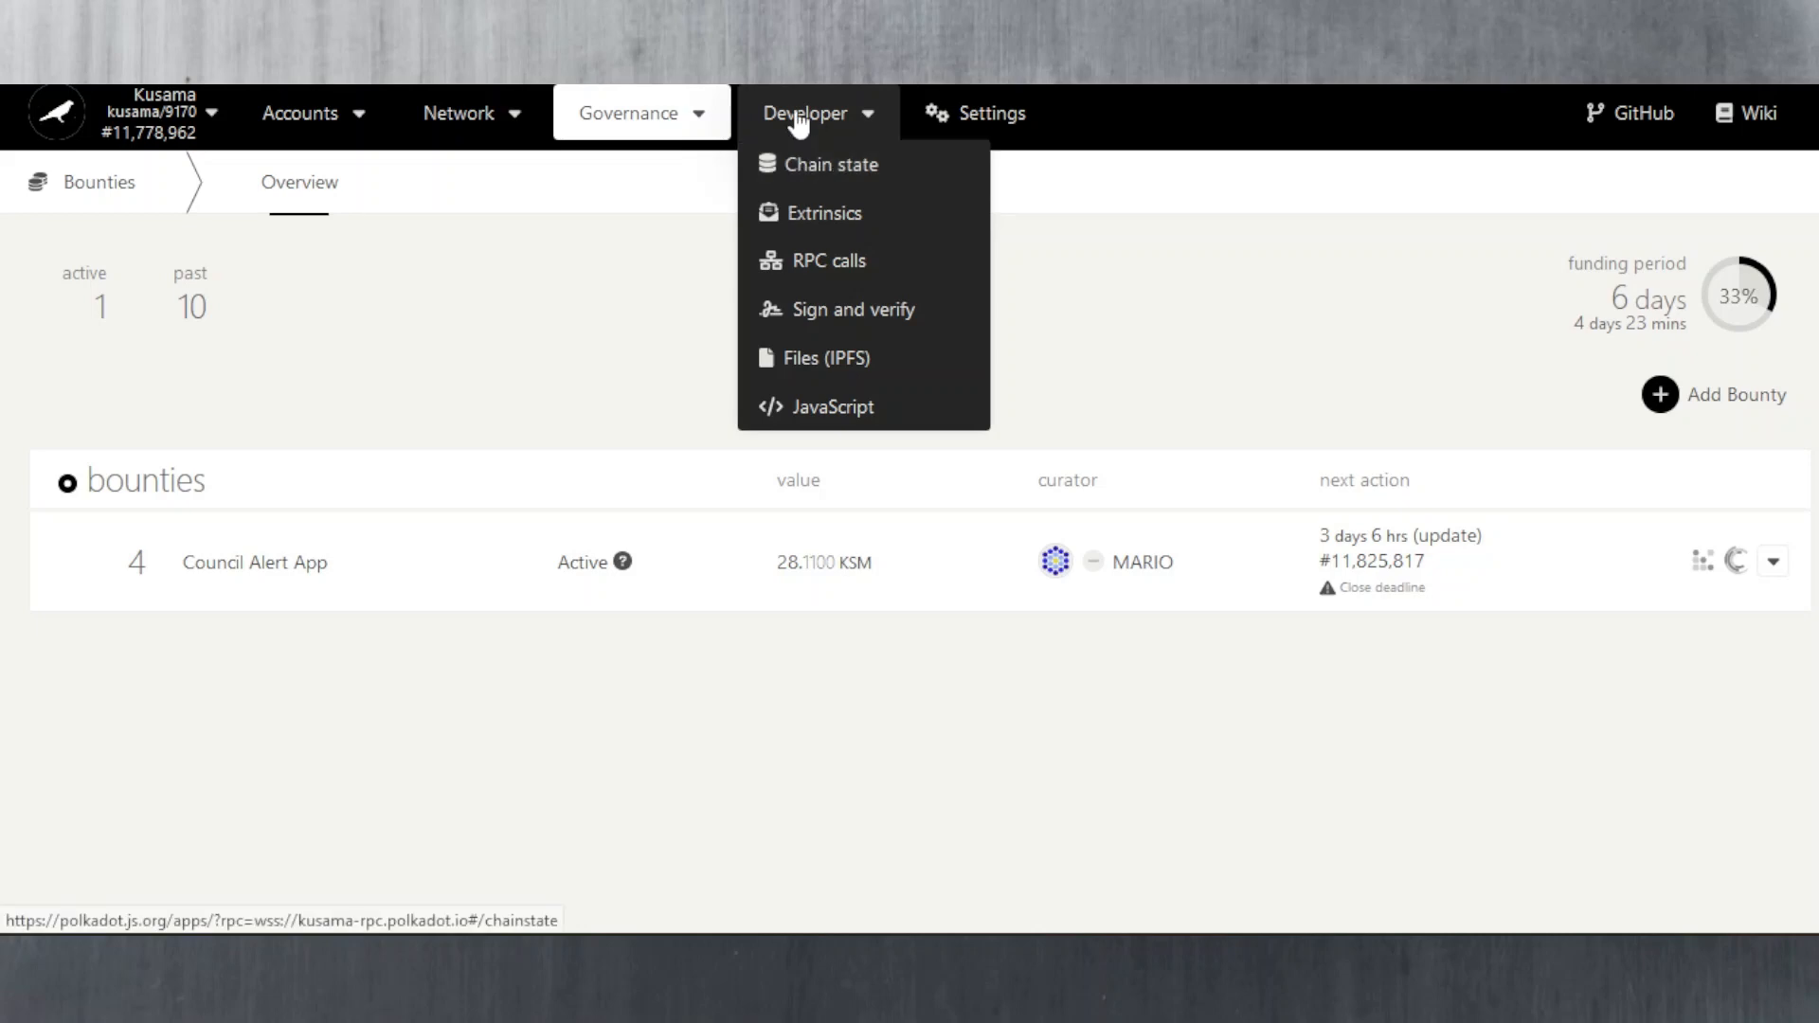
pyautogui.click(808, 158)
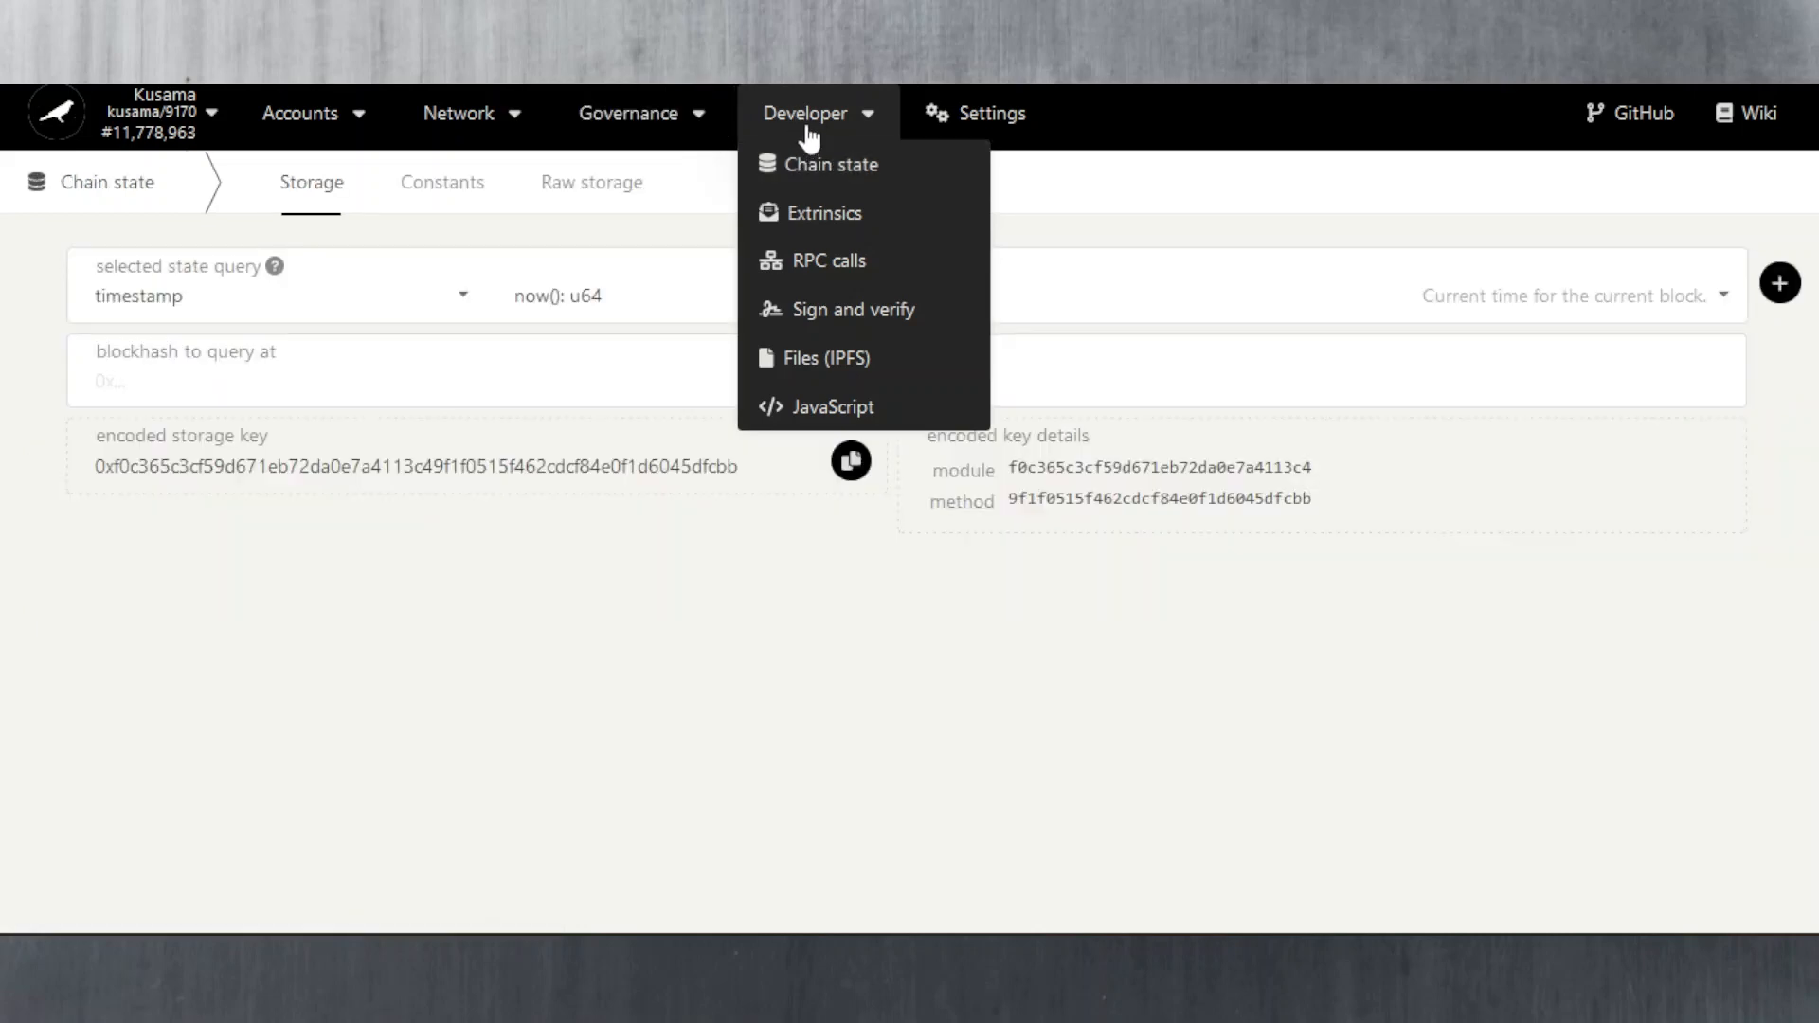
pyautogui.click(434, 321)
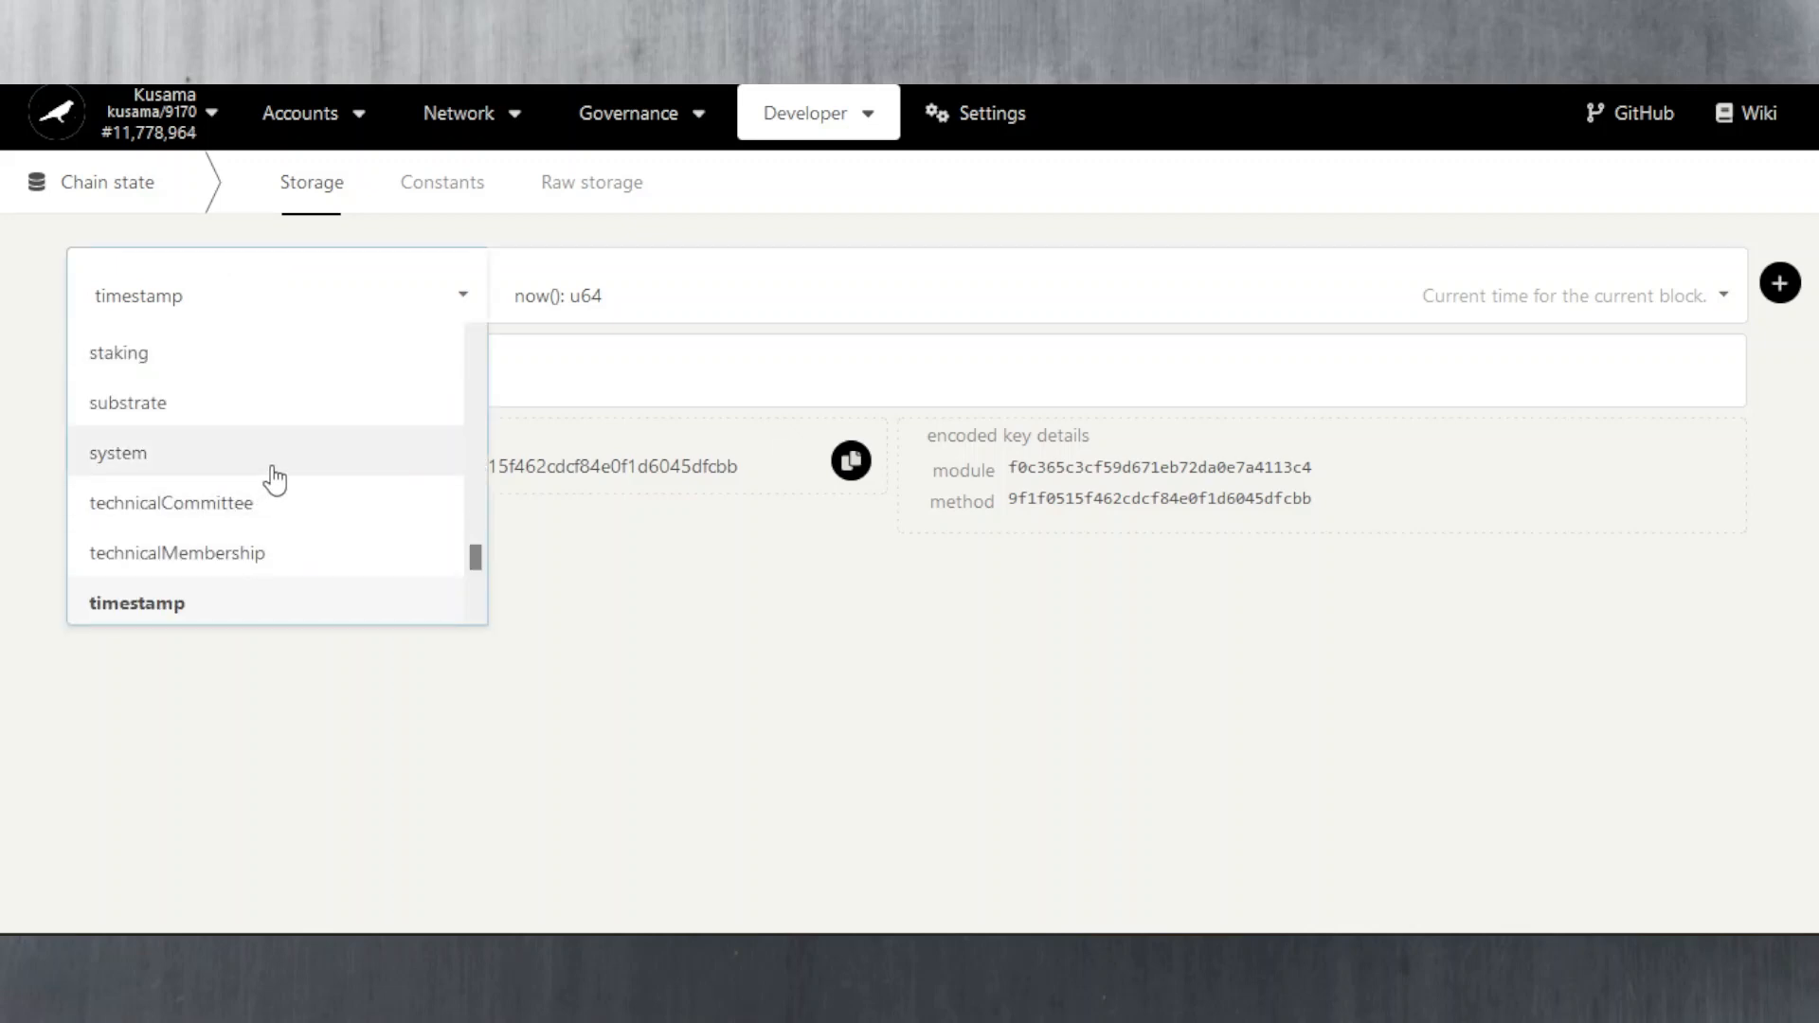
pyautogui.scroll(-3, 268, 499)
pyautogui.scroll(6, 263, 531)
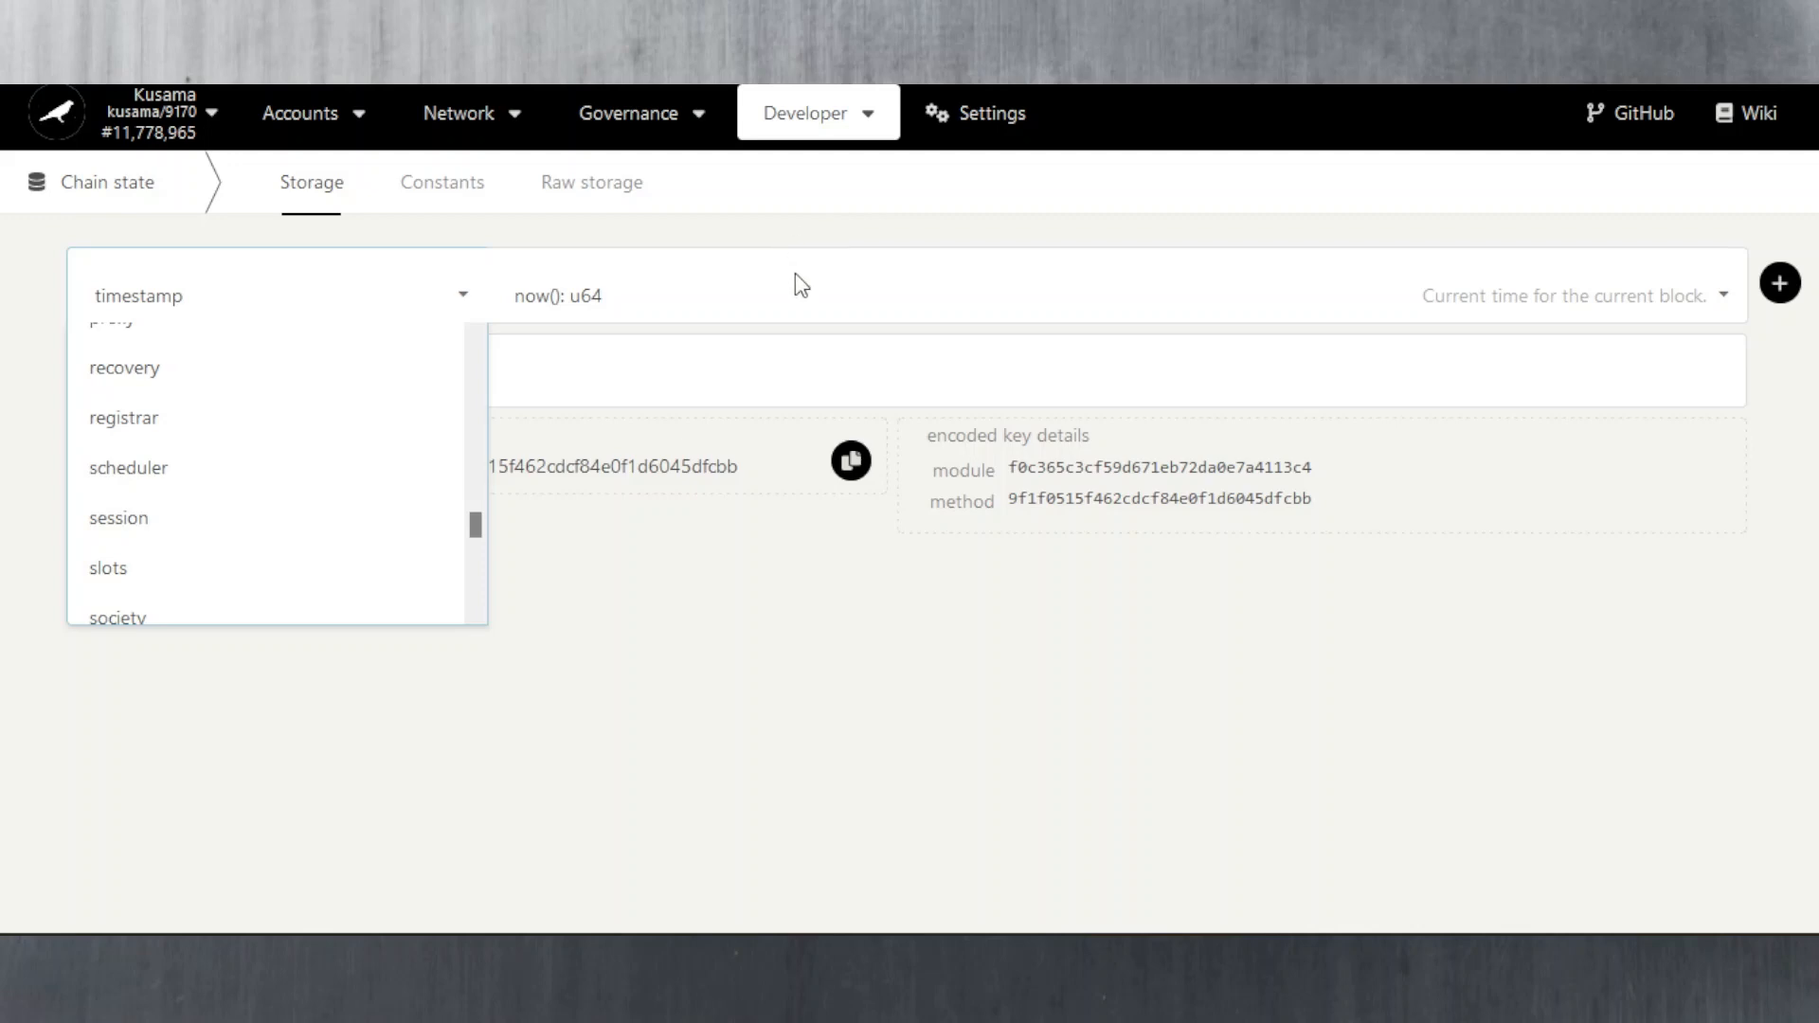
# Step: Open the Extrinsics submission page and look over the other developer tools
pyautogui.moveTo(824, 128)
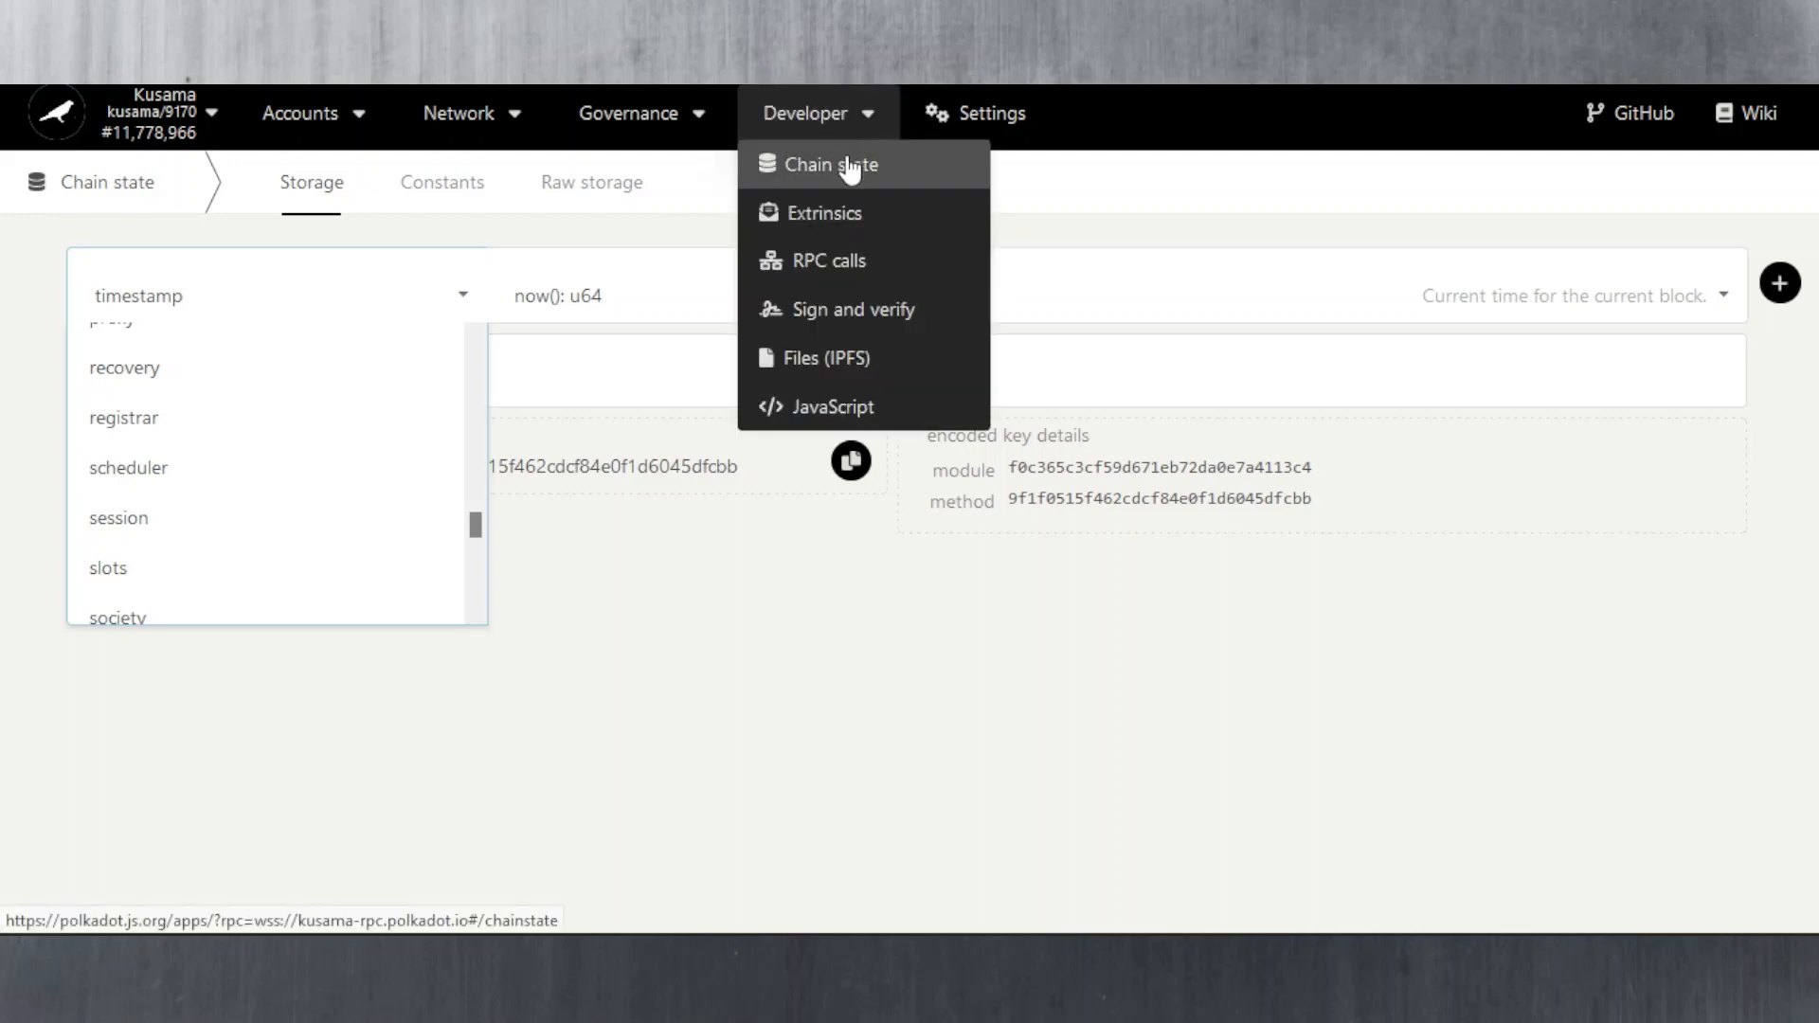
pyautogui.click(831, 224)
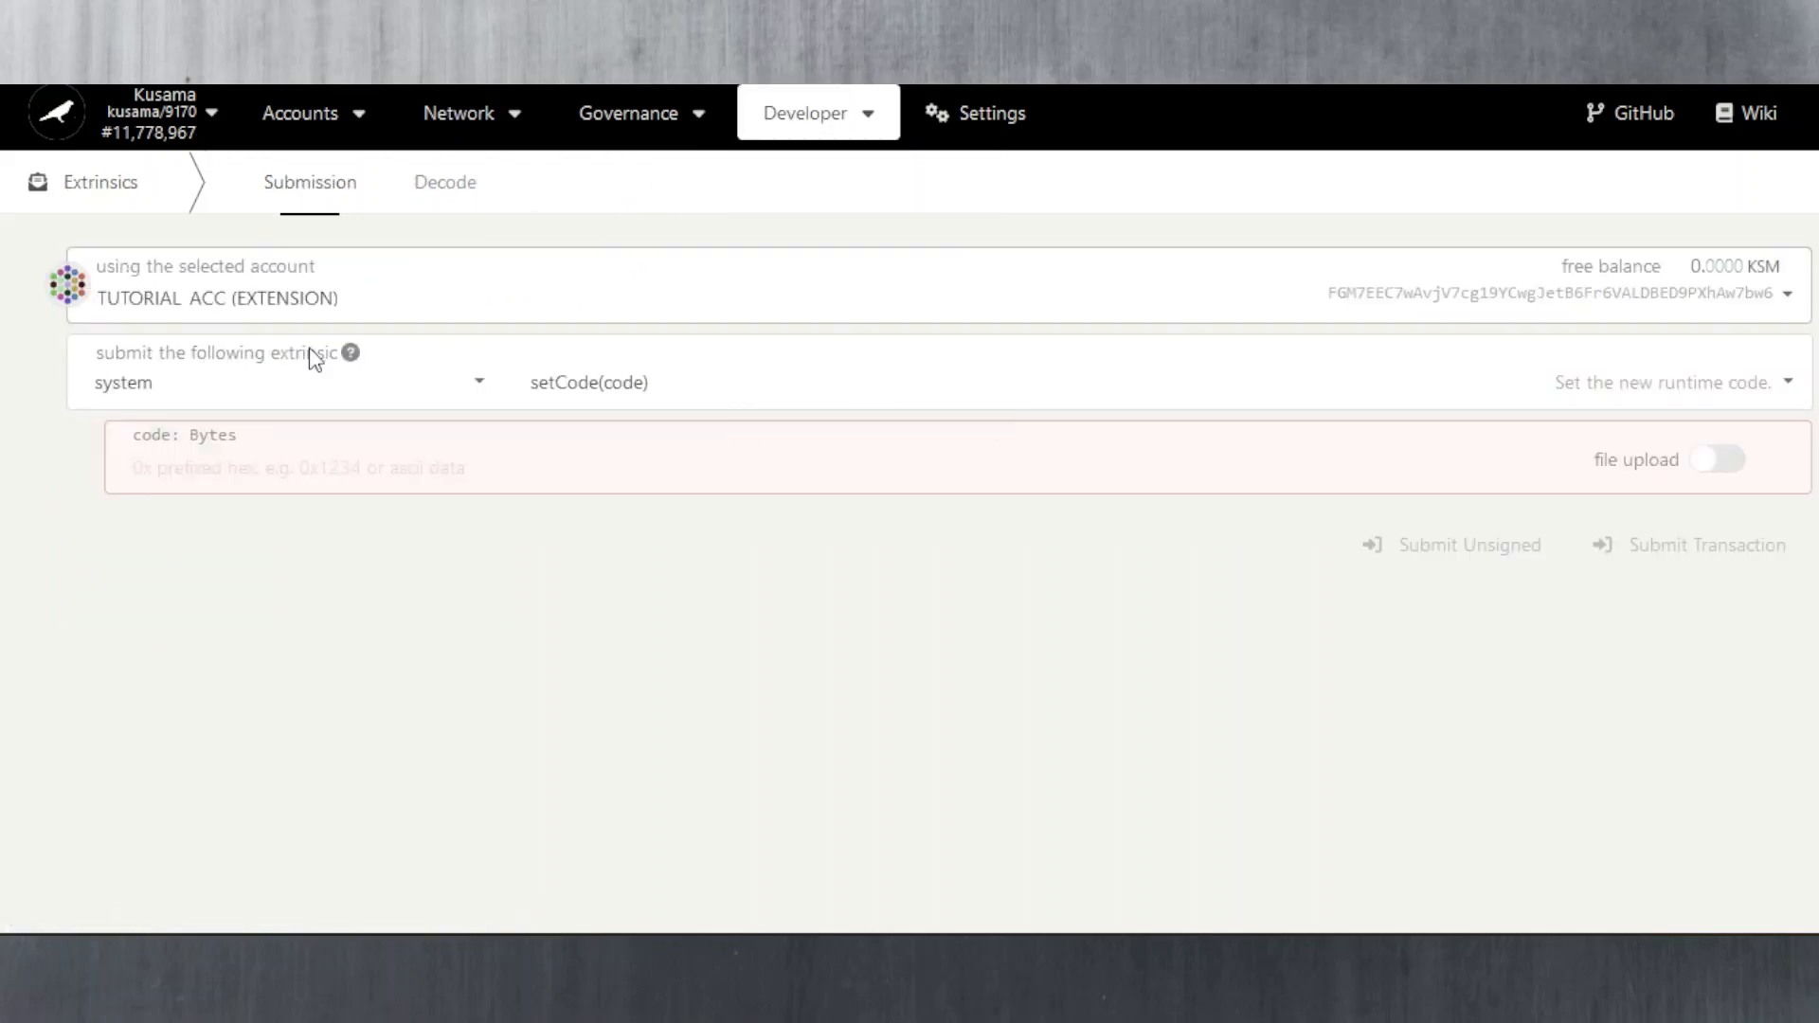
pyautogui.moveTo(804, 142)
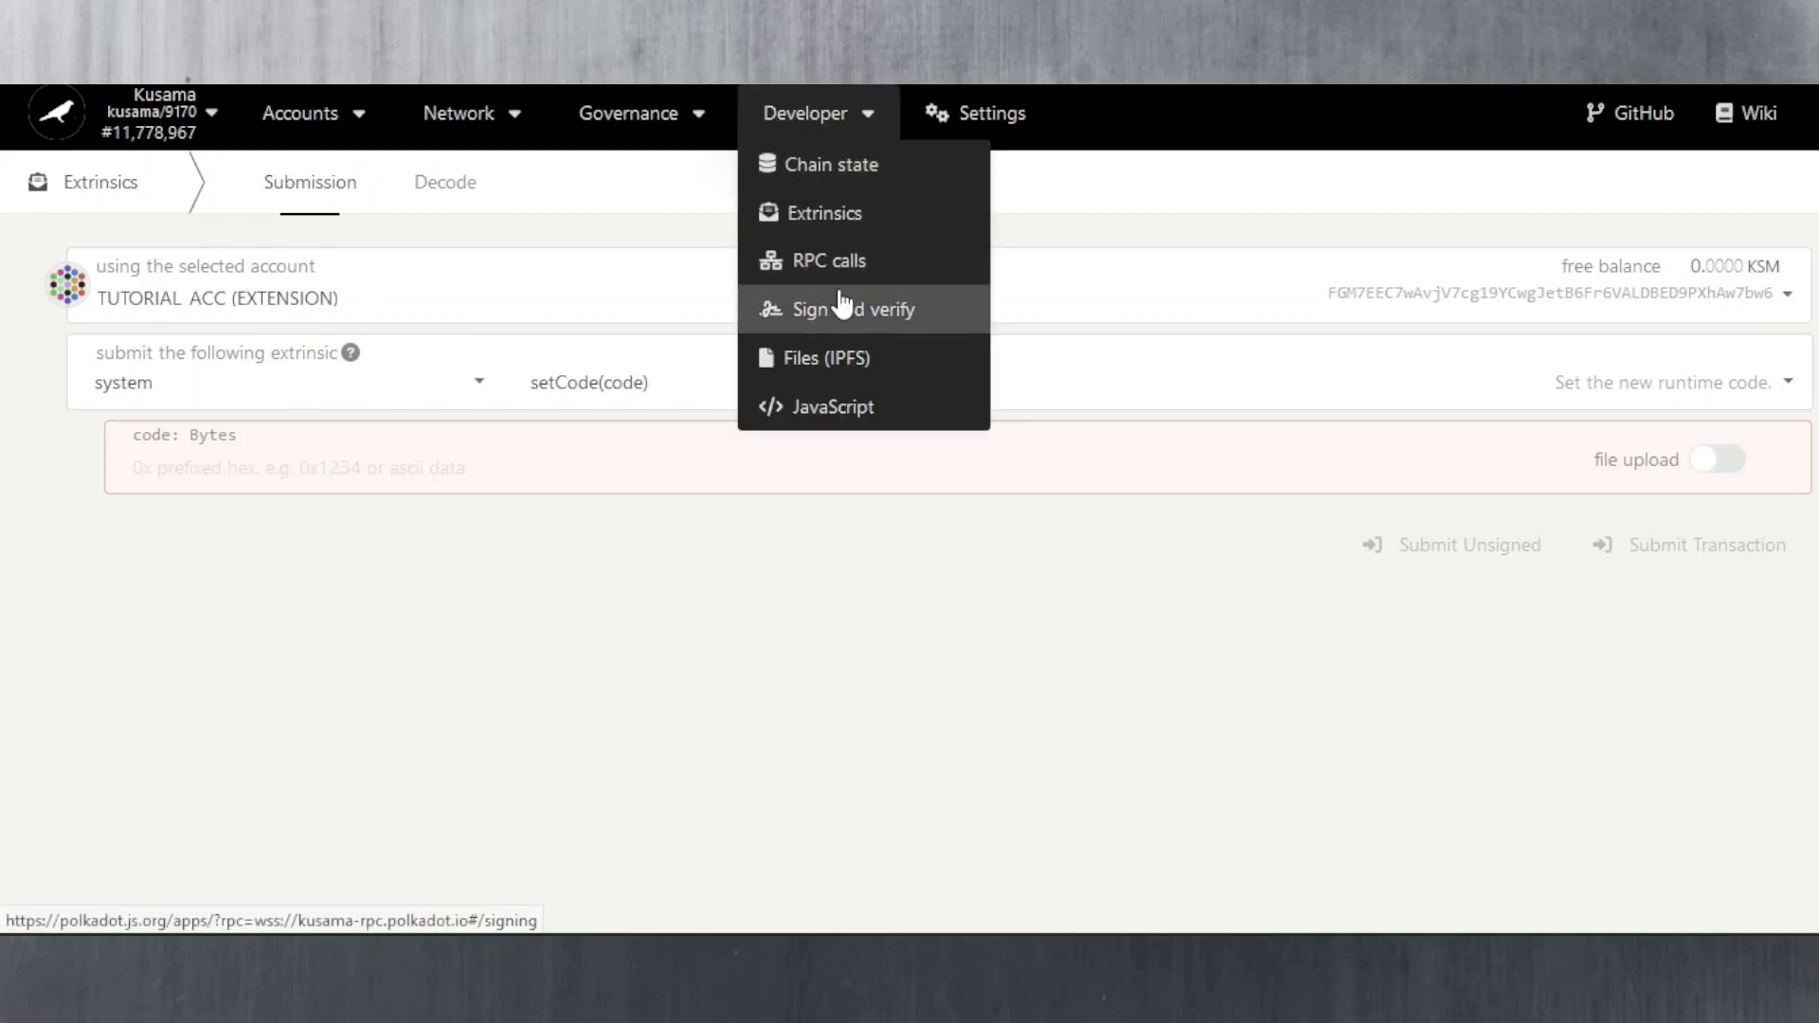
# Step: Open the general settings and view the Metadata section with the chain specifications
pyautogui.click(994, 118)
pyautogui.moveTo(801, 180)
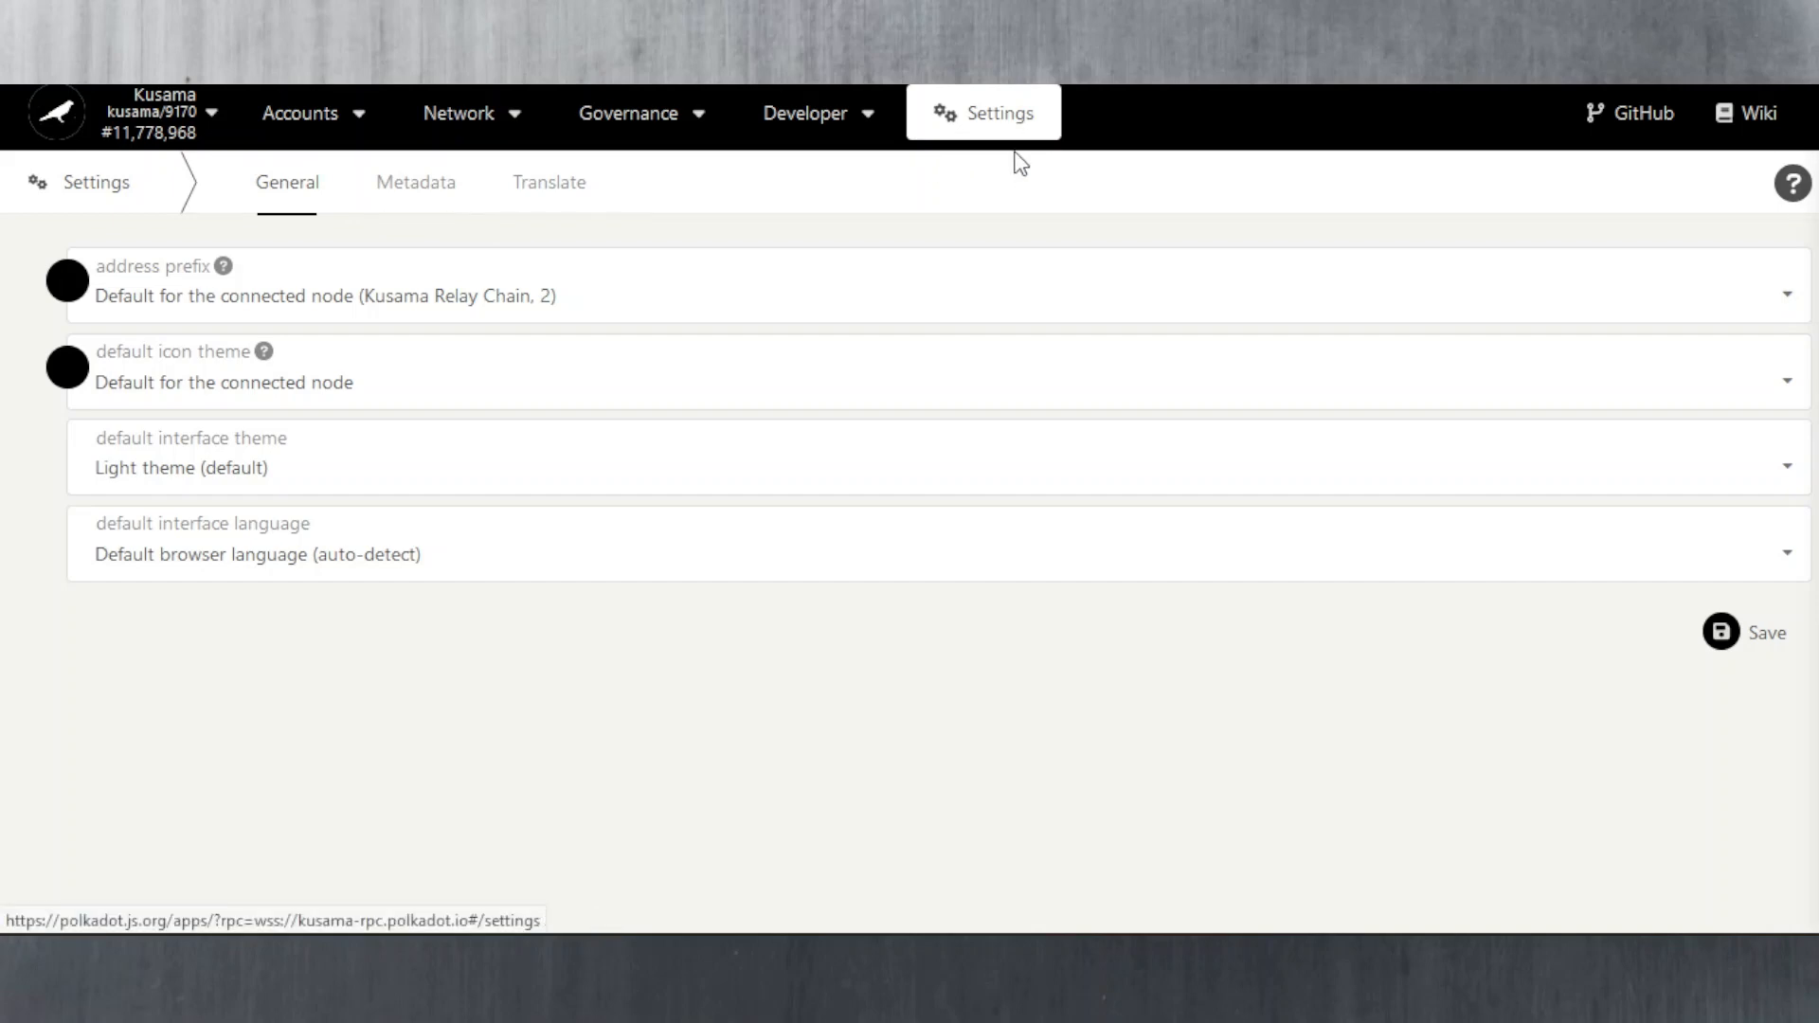
pyautogui.click(416, 199)
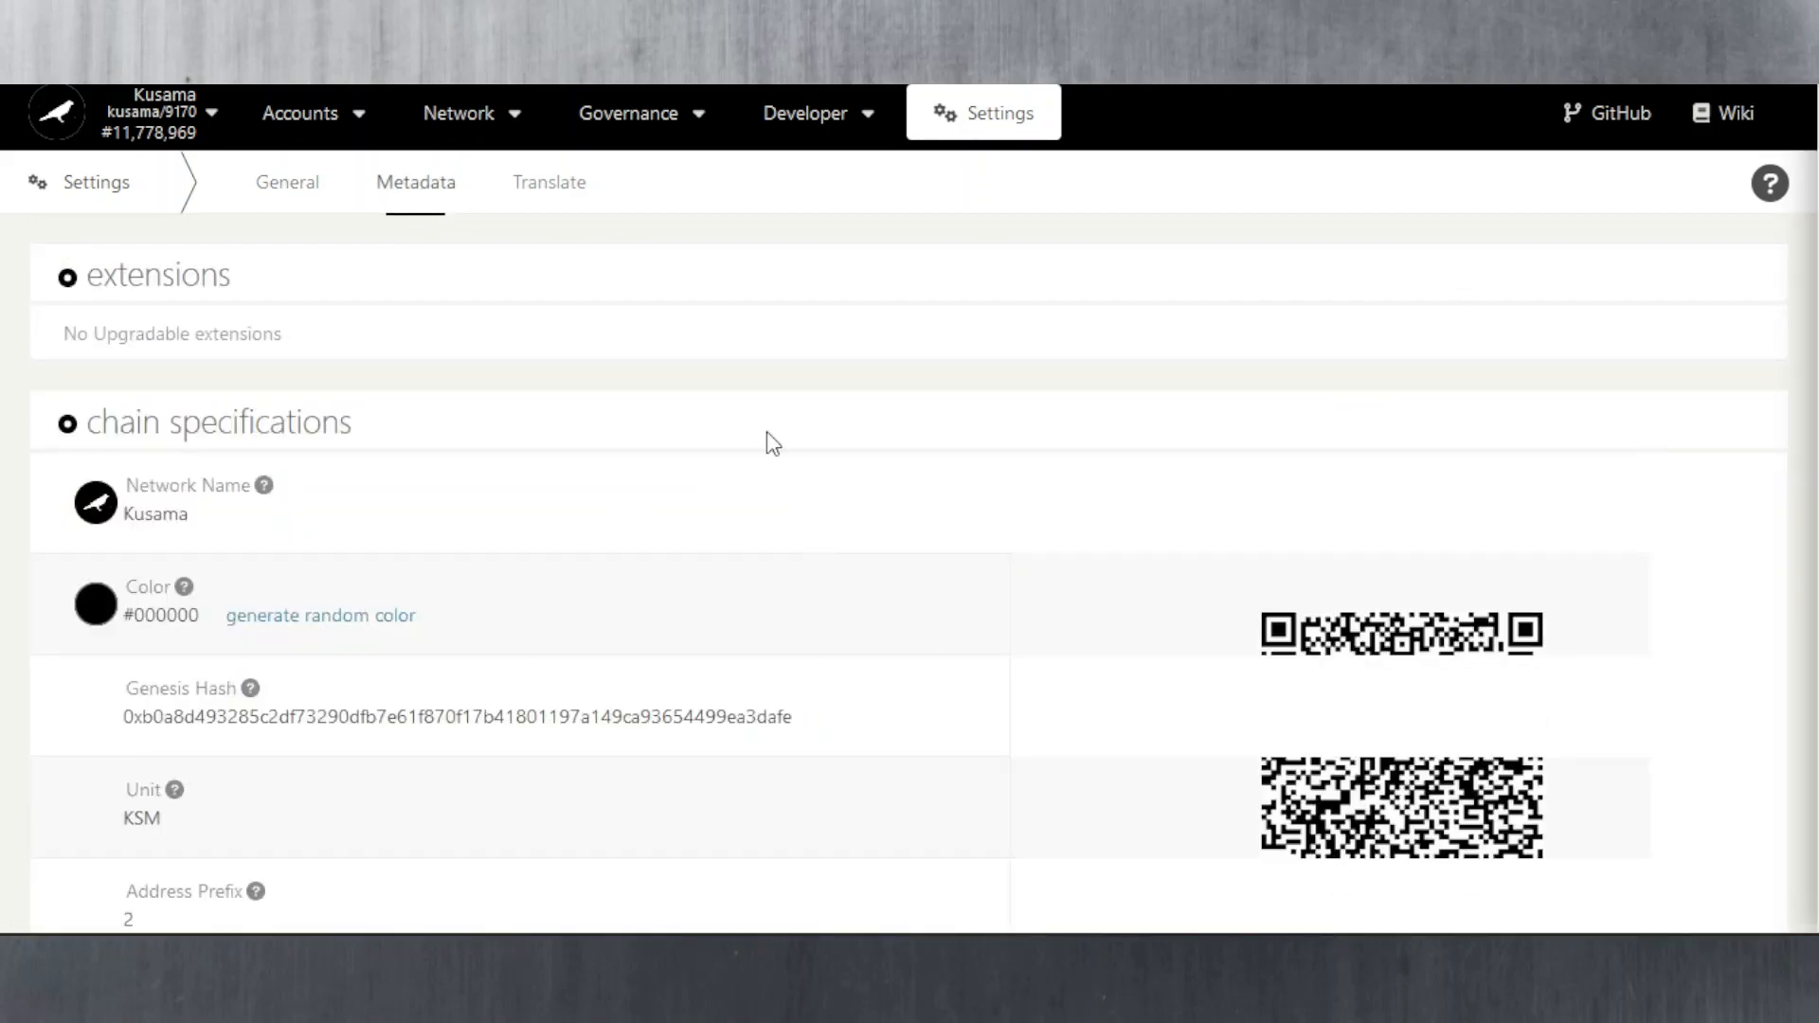
# Step: Return to My accounts, open the network selector and collapse the Kusama & Parachains group
pyautogui.moveTo(322, 130)
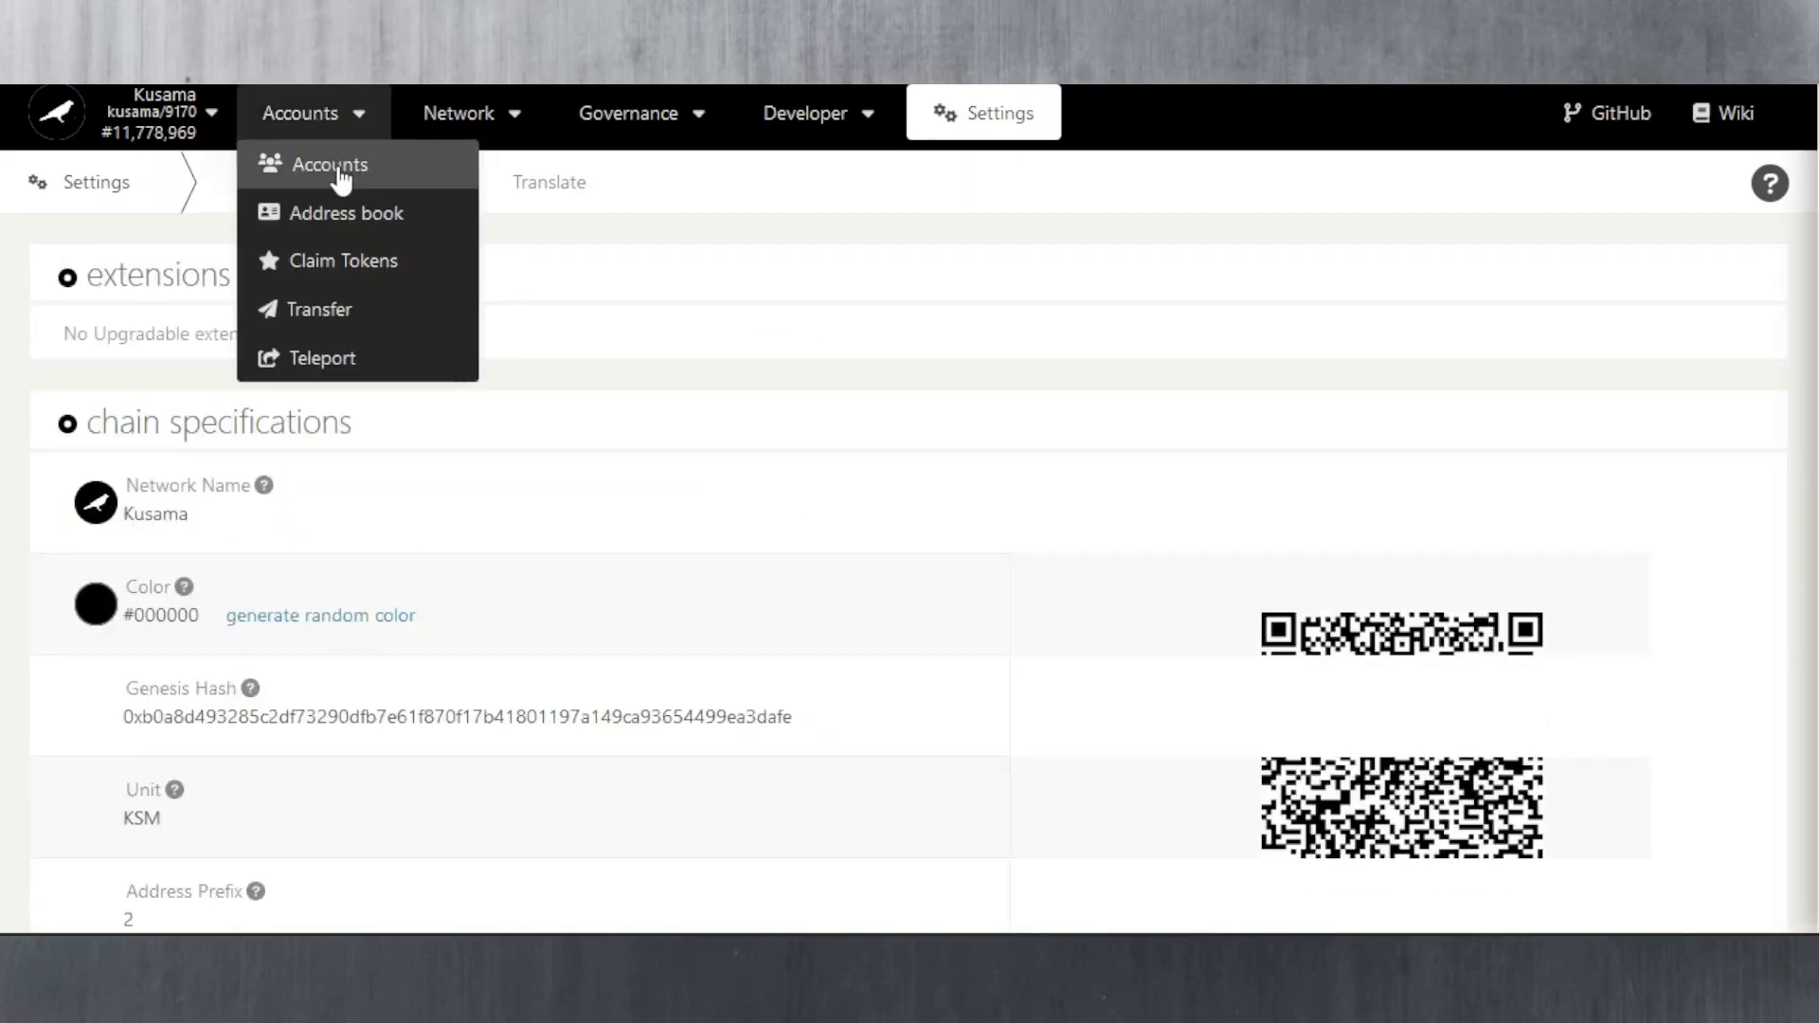
pyautogui.click(336, 167)
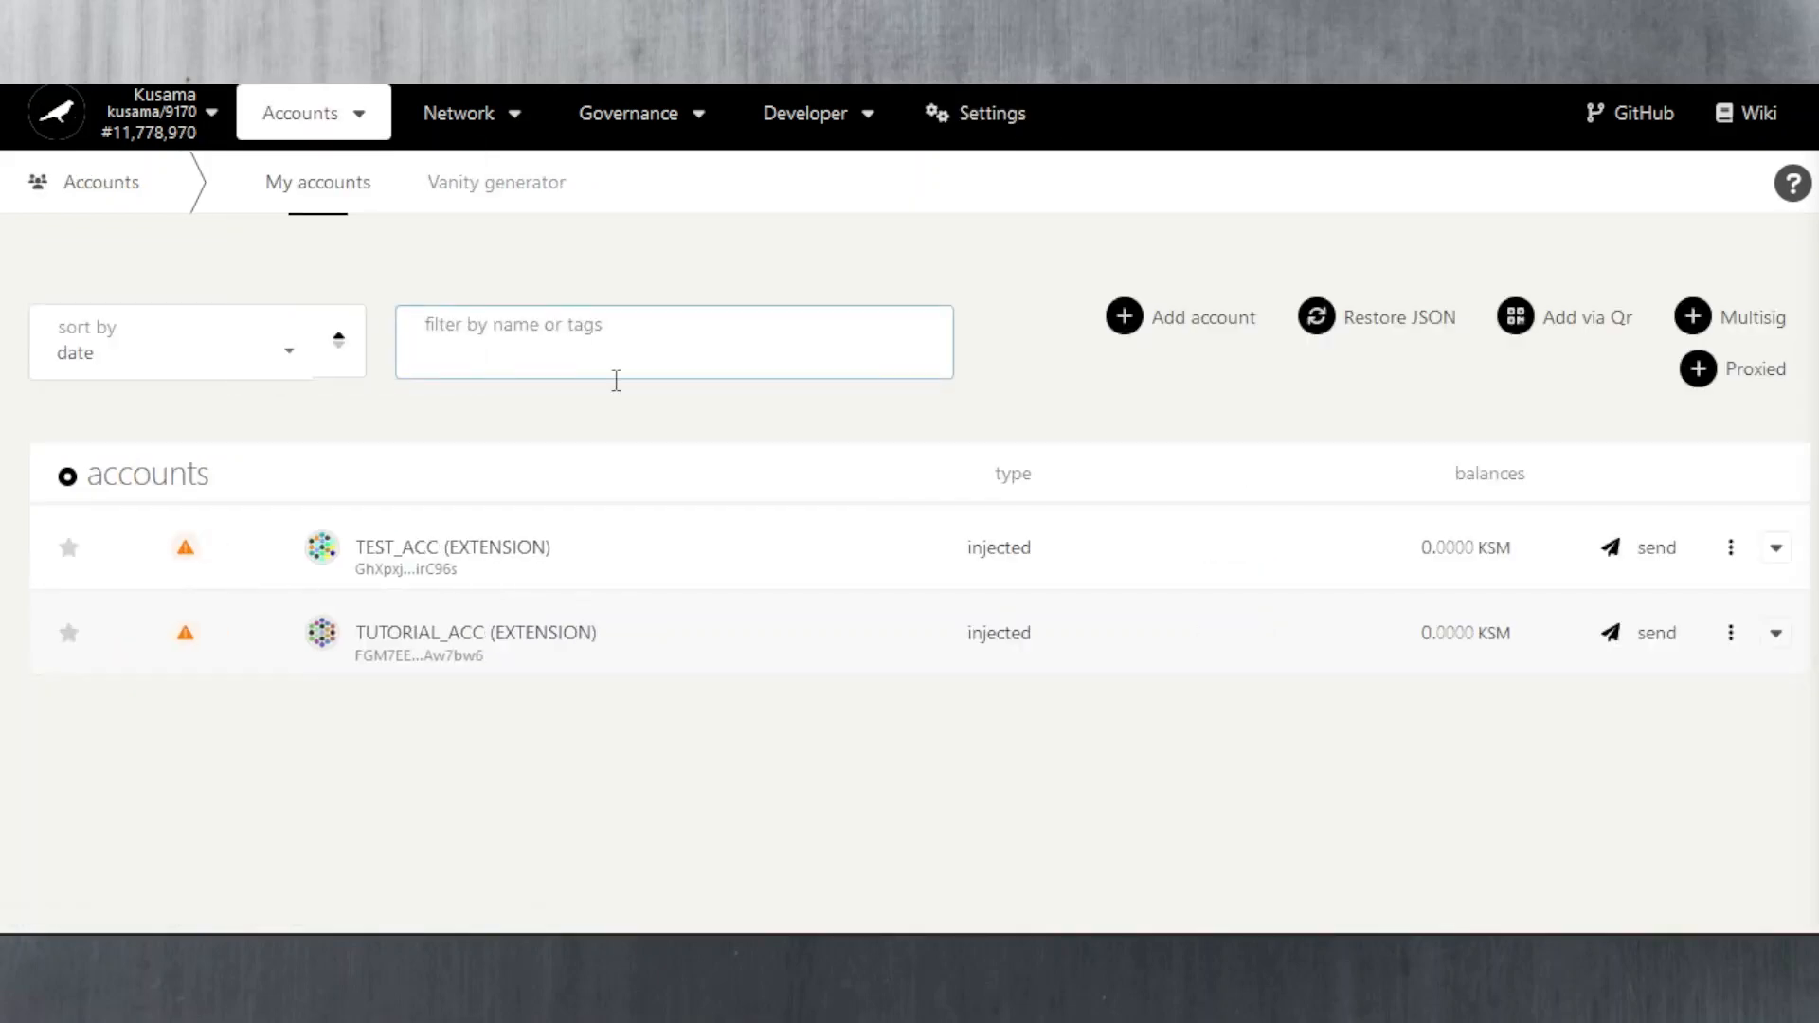
pyautogui.click(212, 118)
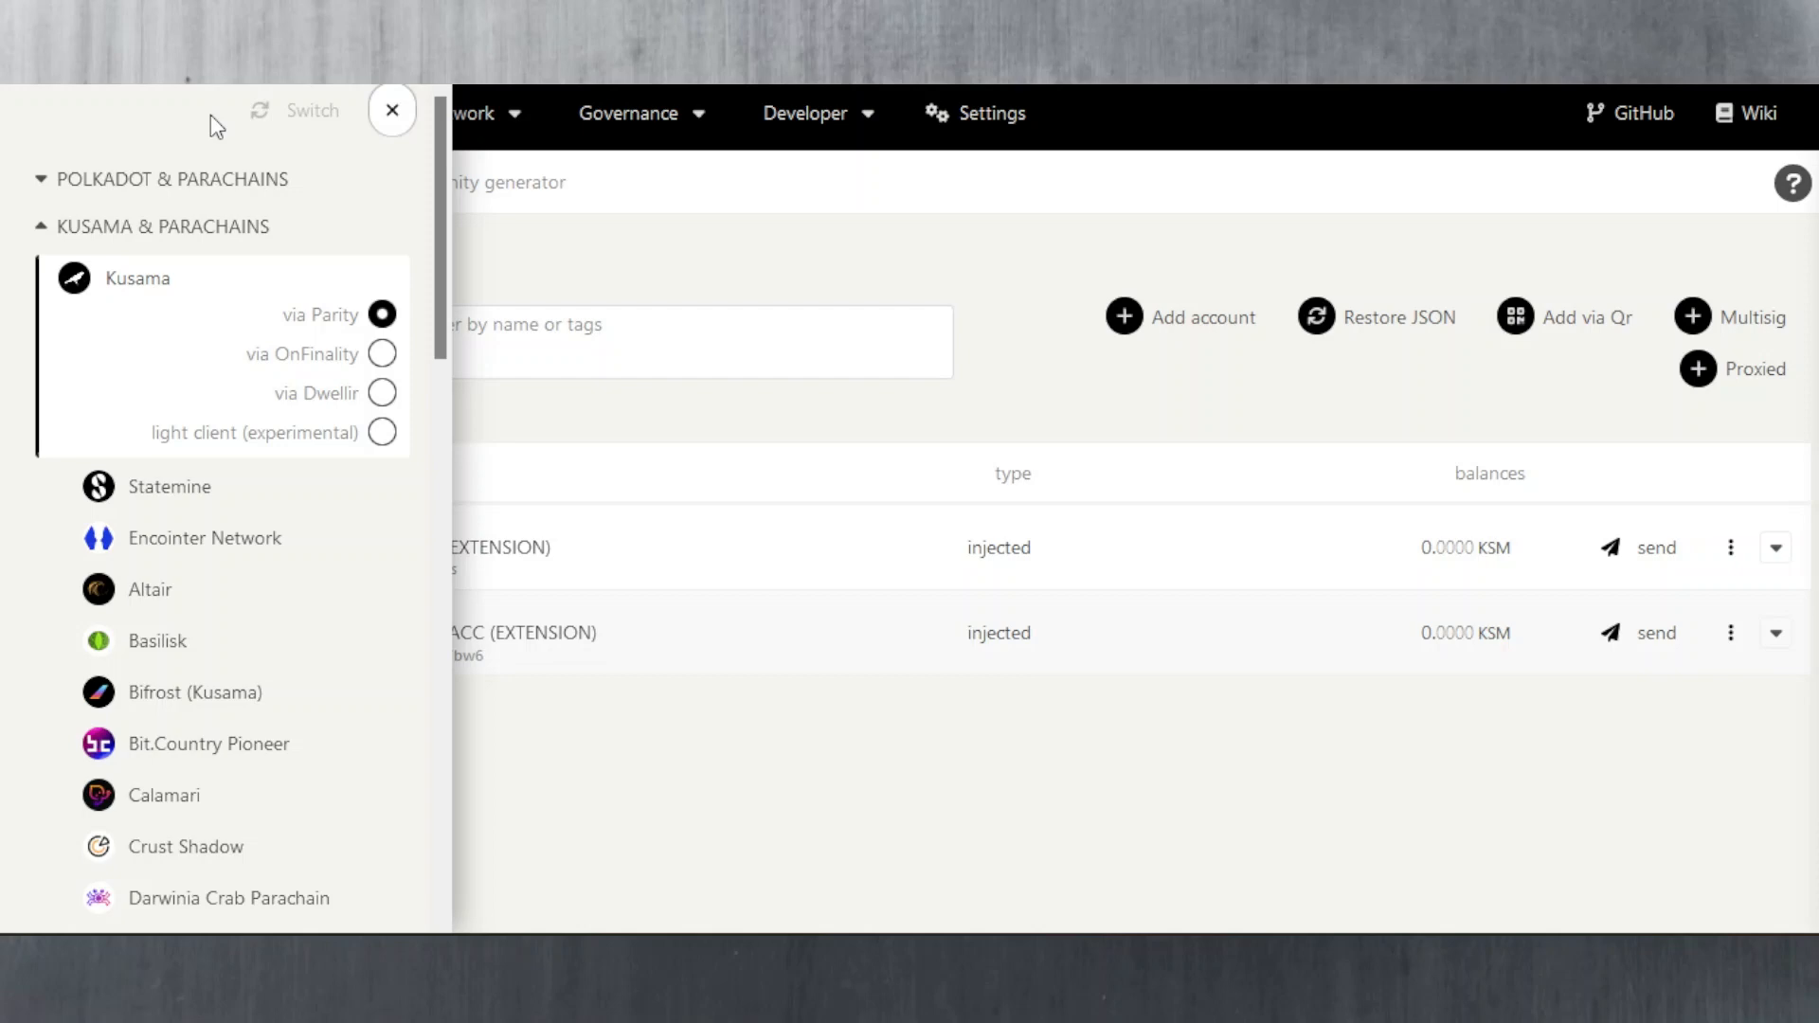
pyautogui.click(41, 228)
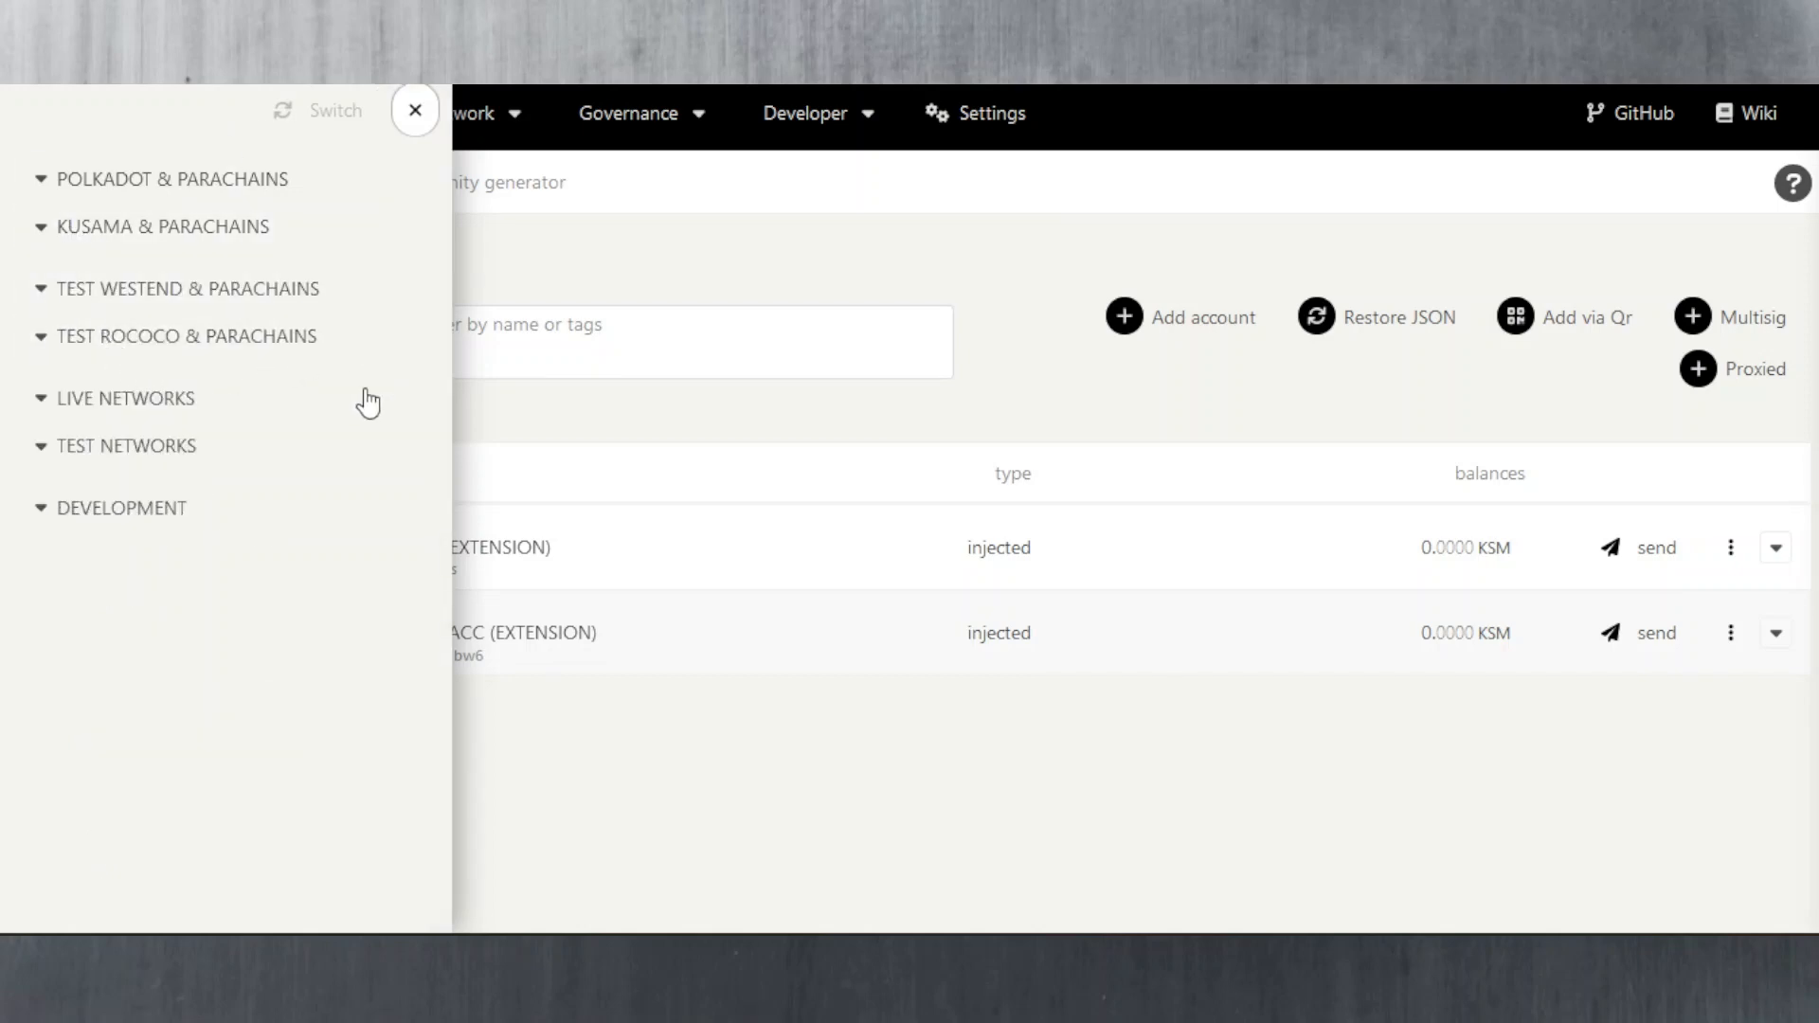